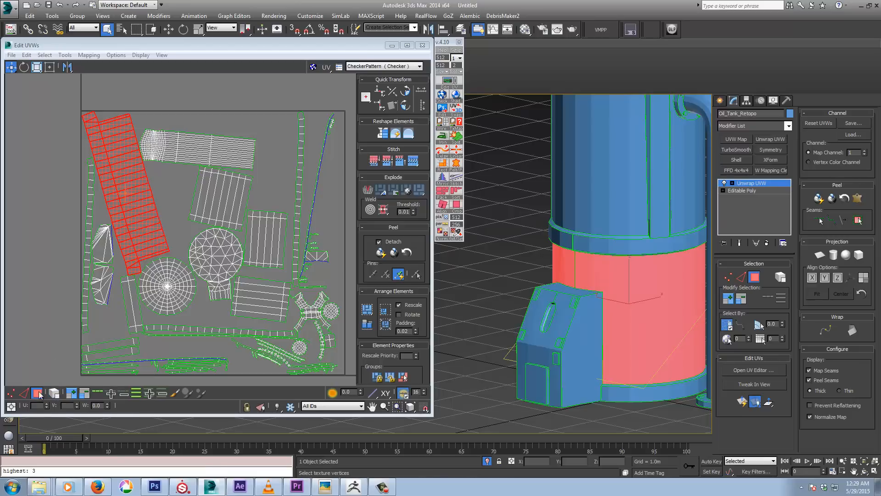
- Split the lower cylinder band's long UV shell along an edge across its middle
left_click(23, 392)
left_click(135, 274)
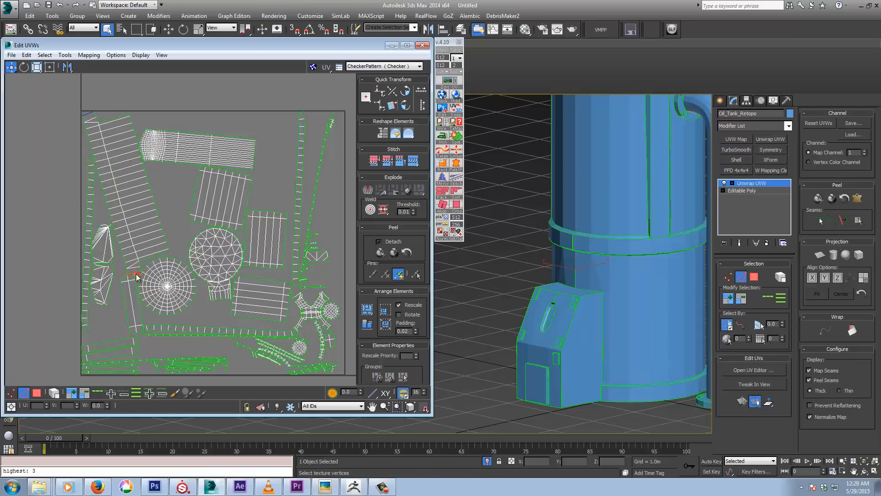
middle_click_drag(178, 290, 244, 281)
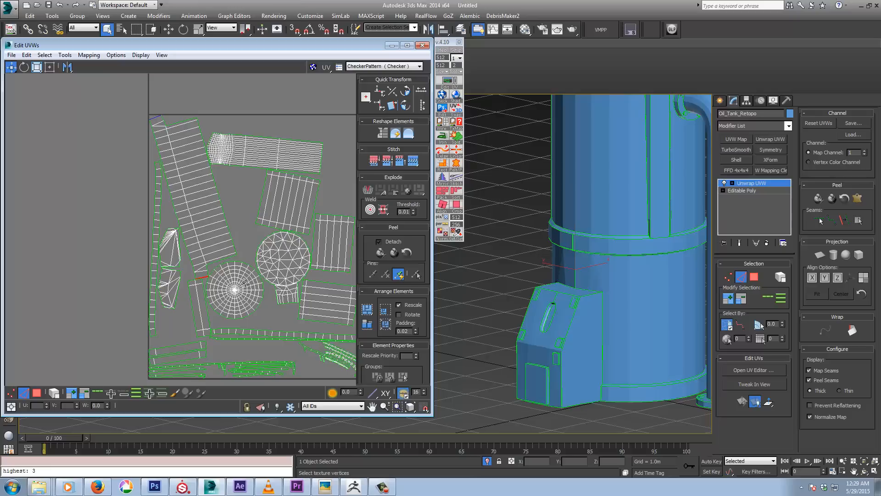
left_click(197, 191)
mouse_move(644, 288)
middle_mouse_down("alt")
mouse_move(542, 281)
mouse_move(643, 280)
middle_mouse_up("alt")
- Stitch the detached half of the cylinder band to the opposite end of its shell, relocating the seam
left_click(196, 121)
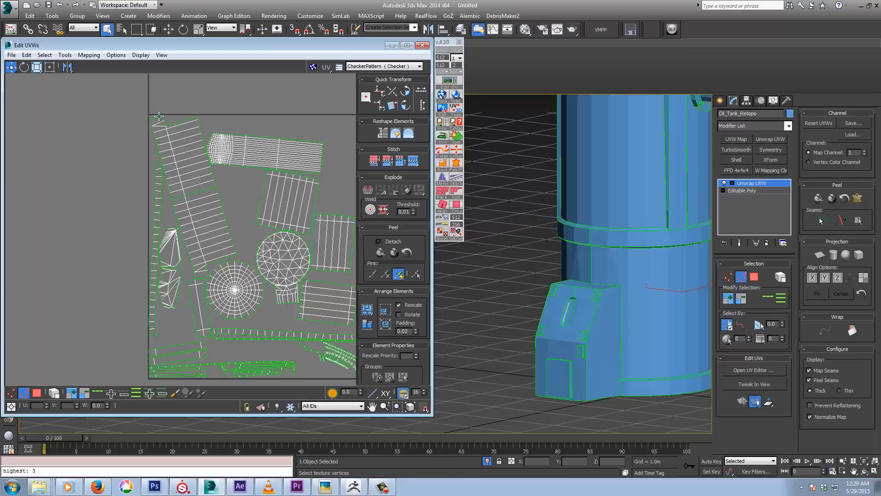
left_click(413, 160)
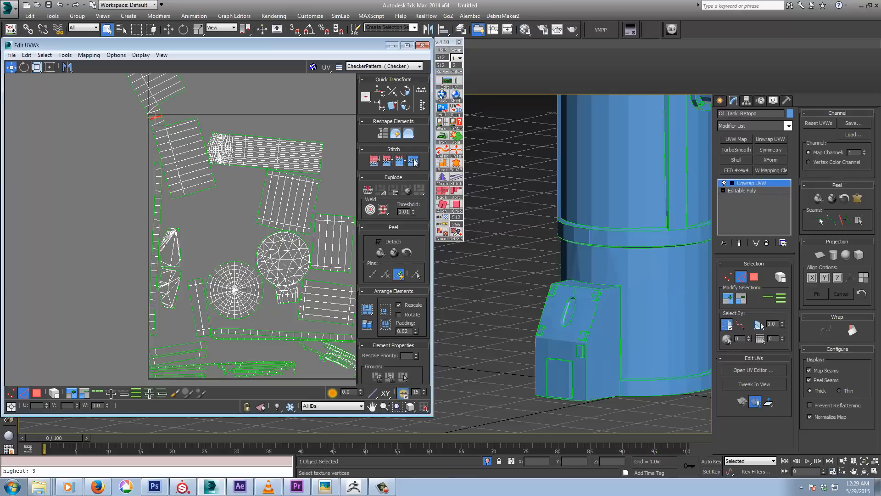
middle_click_drag(137, 163, 216, 244)
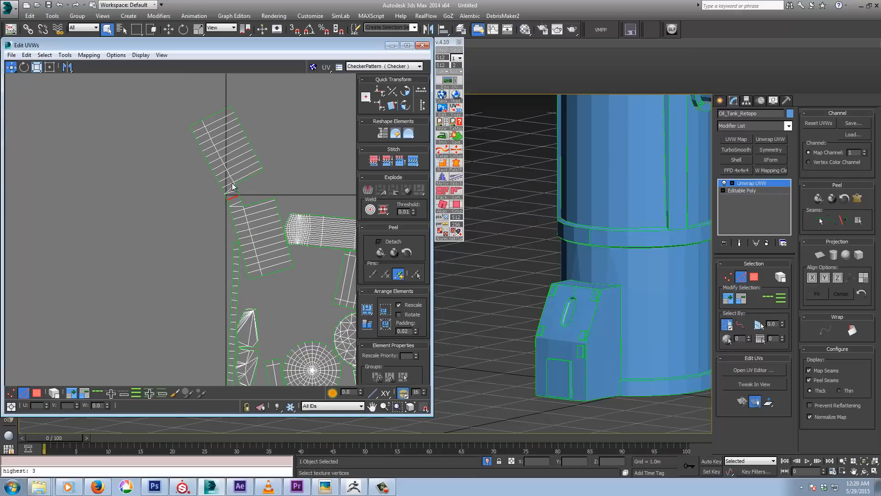
left_click(202, 208)
mouse_move(518, 285)
middle_mouse_down("alt")
mouse_move(487, 287)
mouse_move(502, 285)
middle_mouse_up("alt")
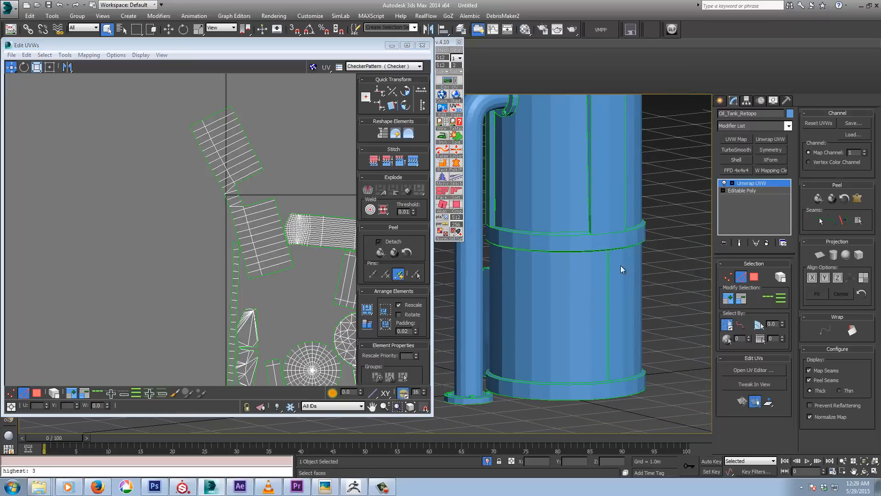
middle_click_drag(554, 338, 570, 277, "alt")
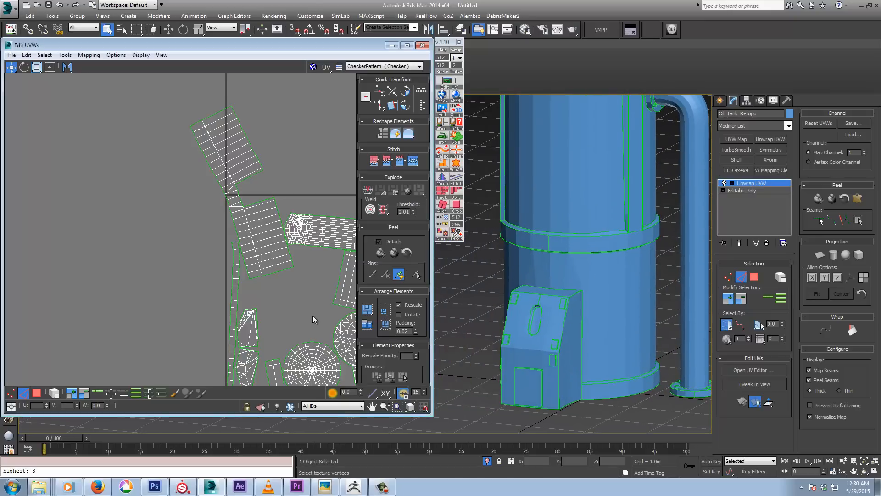
- Switch to face selection and show the mesh edges over the shaded box at the tank's base
scroll(530, 319, "up", 6)
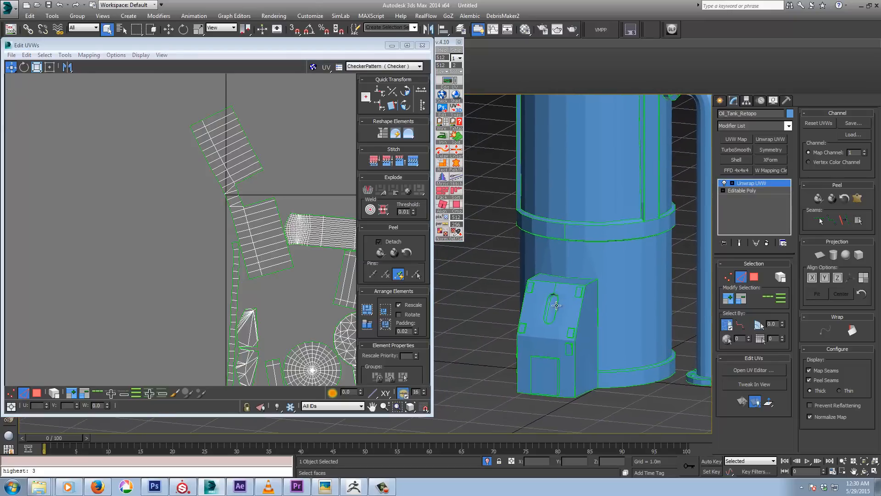
key("3")
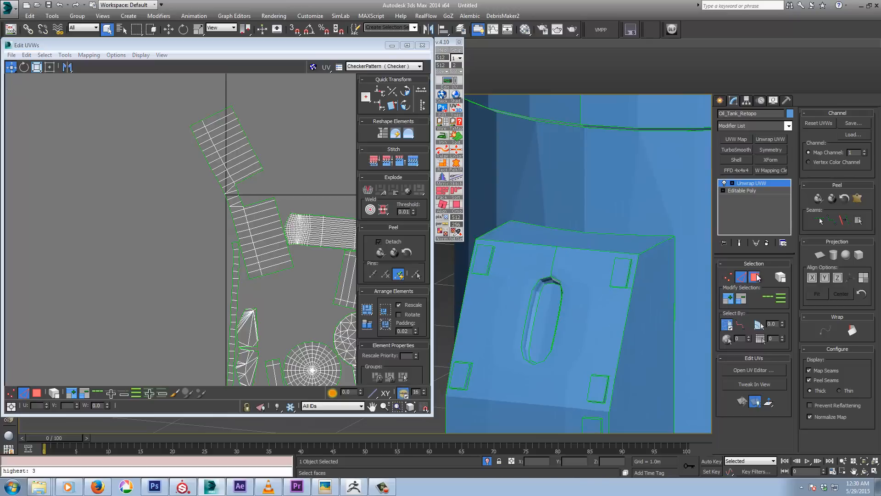
left_click(527, 273)
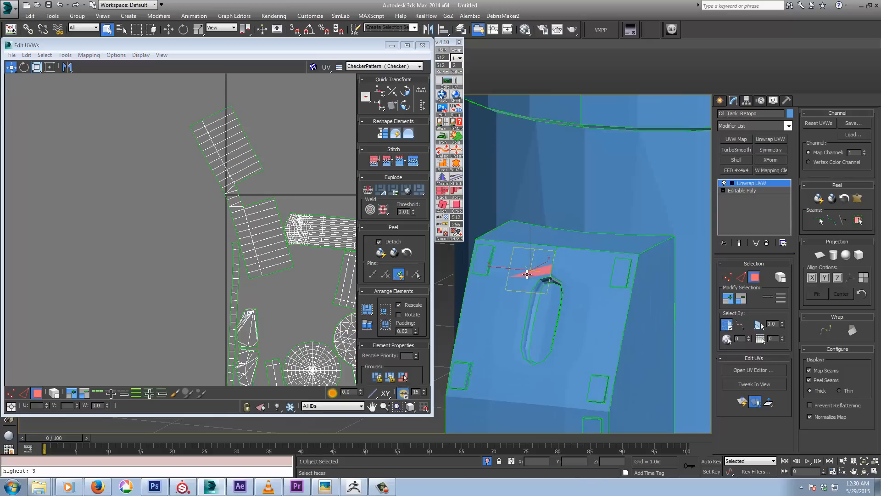
key("F4")
middle_click_drag(528, 273, 569, 271)
- Select the recessed faces inside the slot on the box's sloped front
left_click(565, 267)
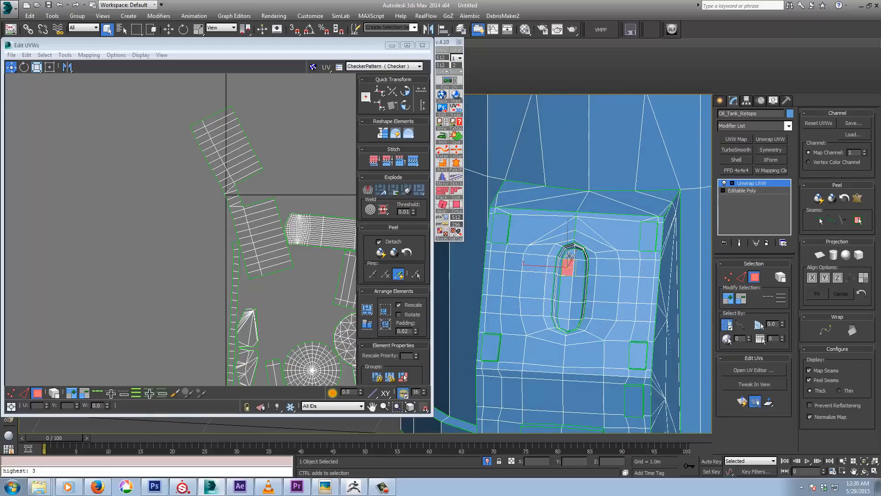
left_click(572, 255, "ctrl")
left_click(576, 285, "ctrl")
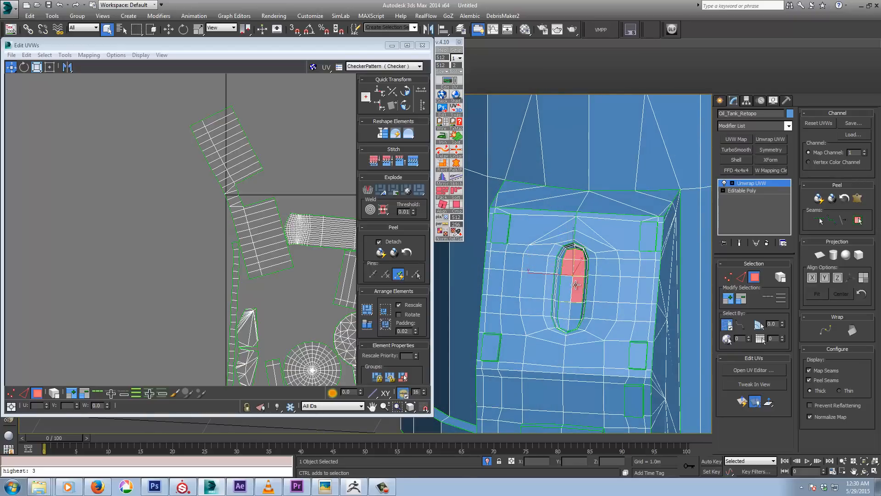
left_click(569, 304, "ctrl")
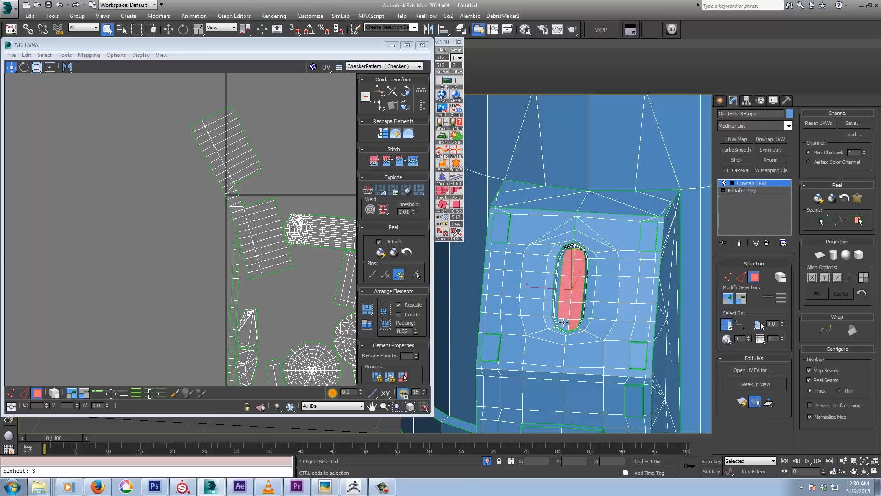
middle_click_drag(564, 322, 671, 297, "alt")
middle_click_drag(610, 306, 657, 270, "alt")
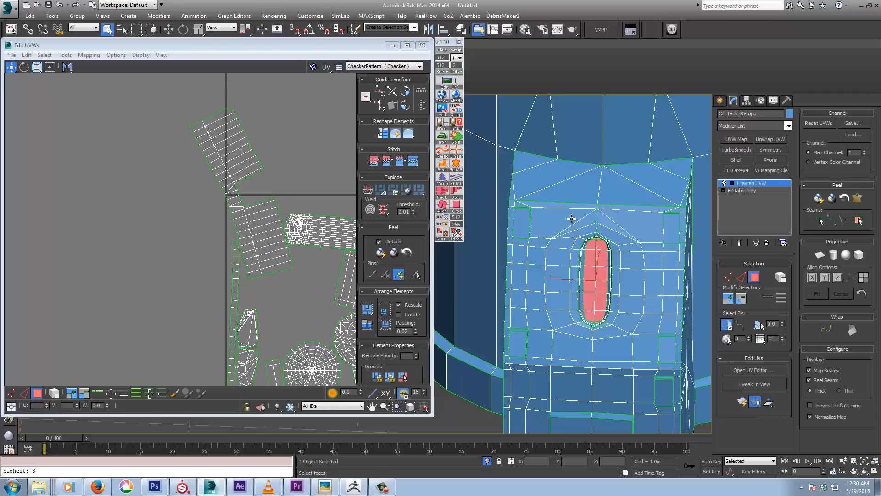
- Locate the box front in the UV layout and select its whole shell with element selection
left_click(587, 223)
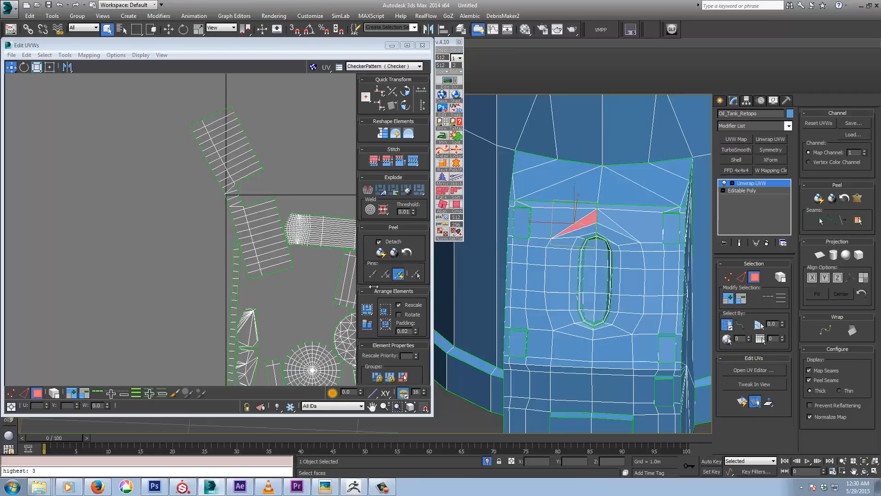
scroll(289, 254, "down", 5)
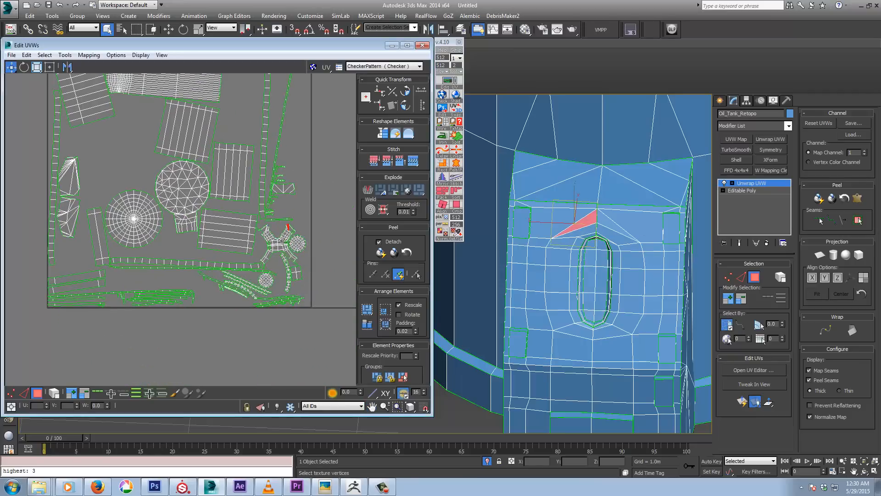
scroll(282, 244, "up", 6)
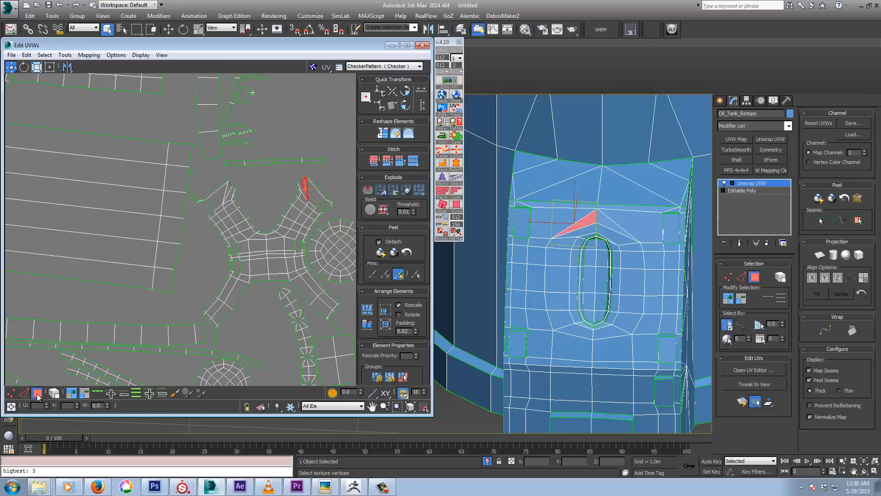
left_click(54, 394)
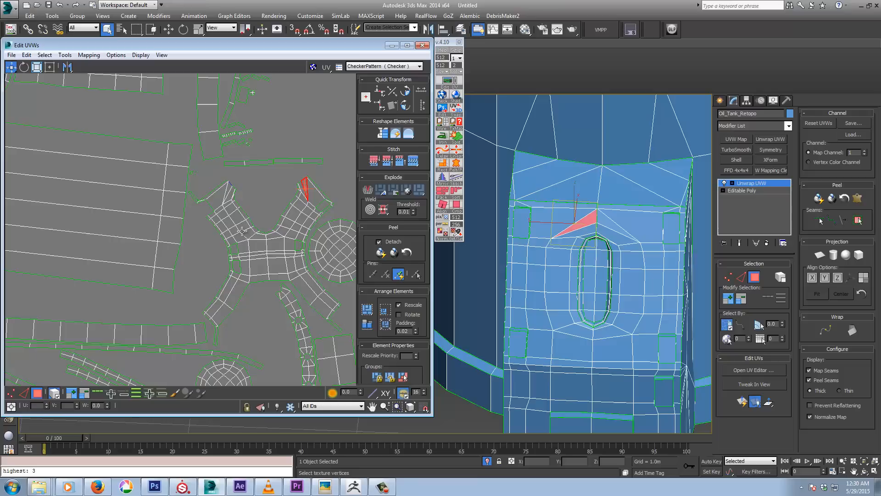
left_click(262, 242)
scroll(586, 296, "down", 5)
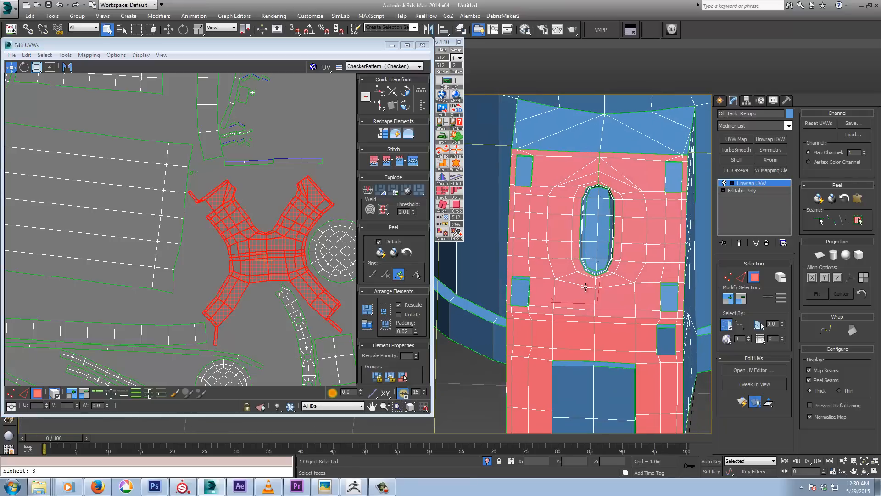
- Unfold the selected box front shell with Quick Peel
middle_click_drag(586, 296, 596, 280, "alt")
left_click(818, 201)
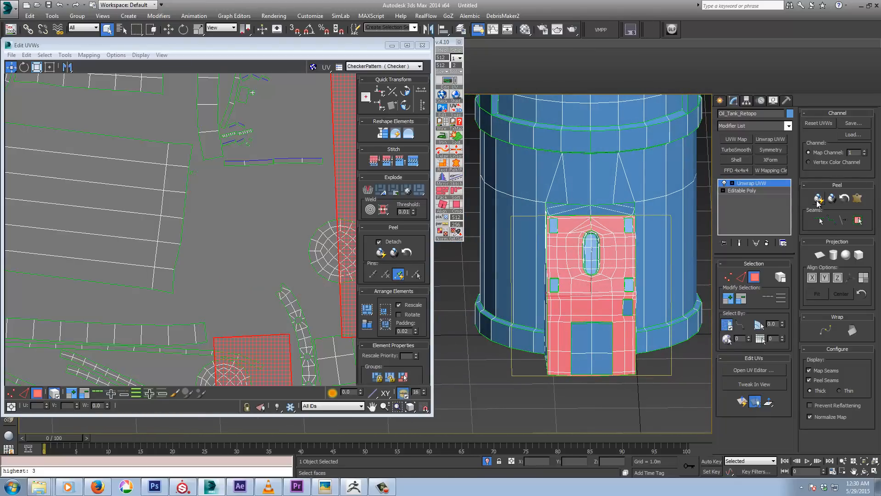
scroll(150, 243, "down", 10)
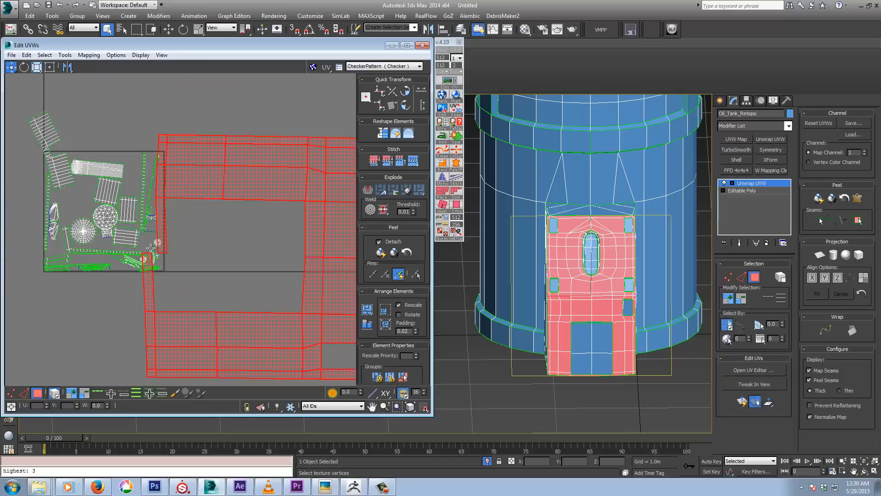
- Pack the peeled box front shell into the UV square
left_click(368, 314)
scroll(122, 268, "up", 8)
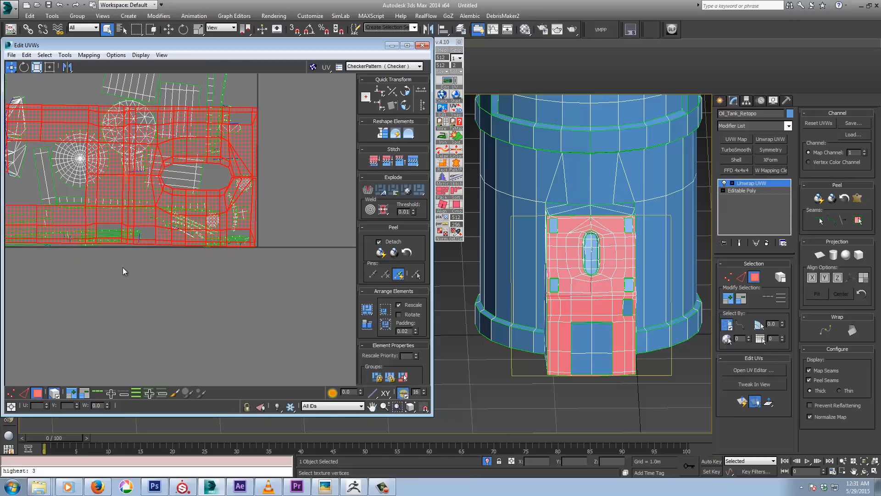
middle_click_drag(123, 267, 186, 351)
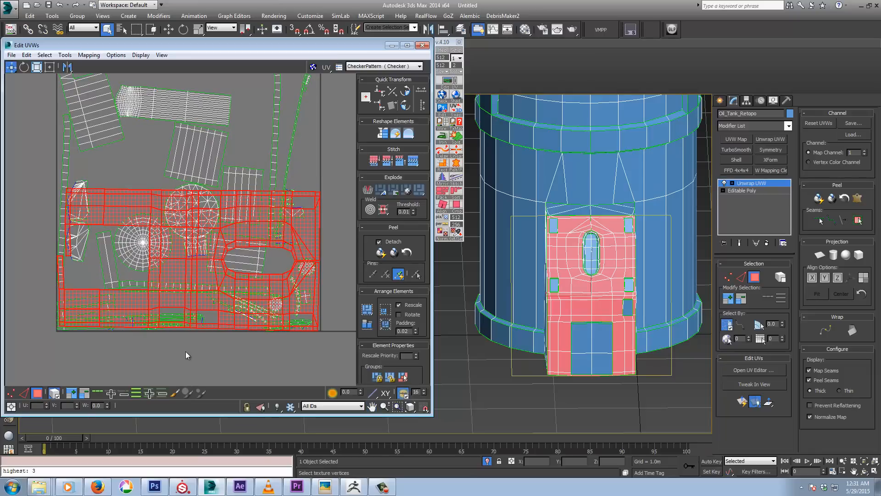
- Display the checker texture on the tank and turn off the shading of selected faces
middle_click_drag(531, 191, 527, 223)
left_click(443, 95)
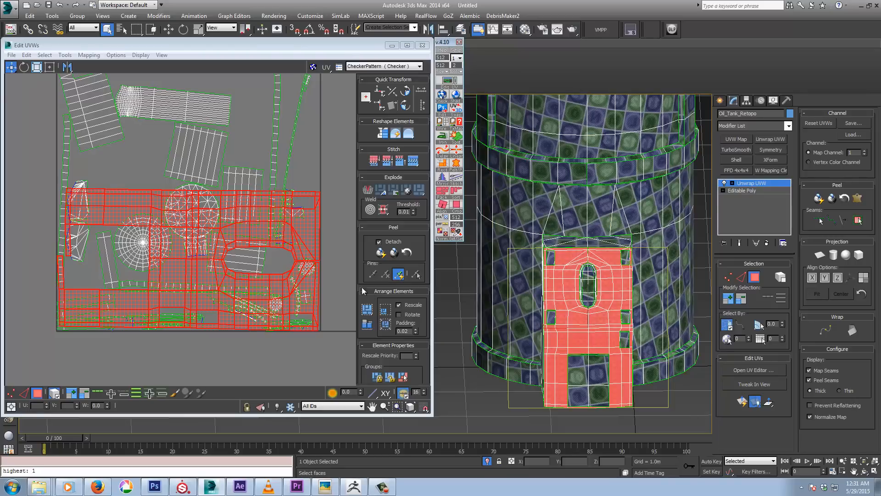
middle_click_drag(581, 340, 600, 340)
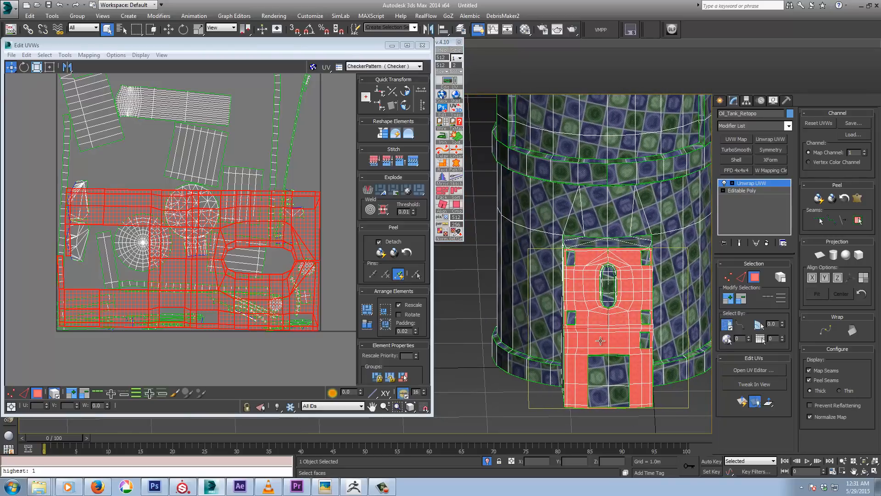
key("F2")
- Examine the checker scale and distortion on the box front, and the cut beside the slot in its UV shell
scroll(600, 340, "up", 6)
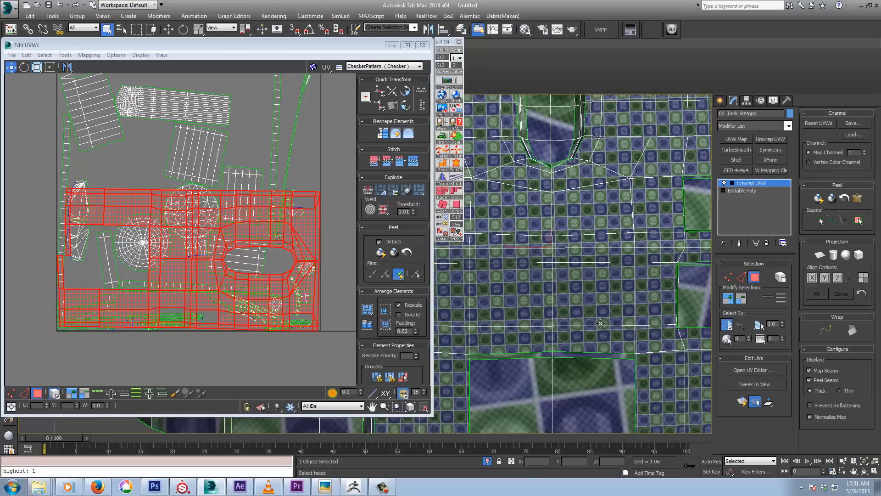
middle_click_drag(600, 323, 620, 296)
scroll(544, 296, "down", 5)
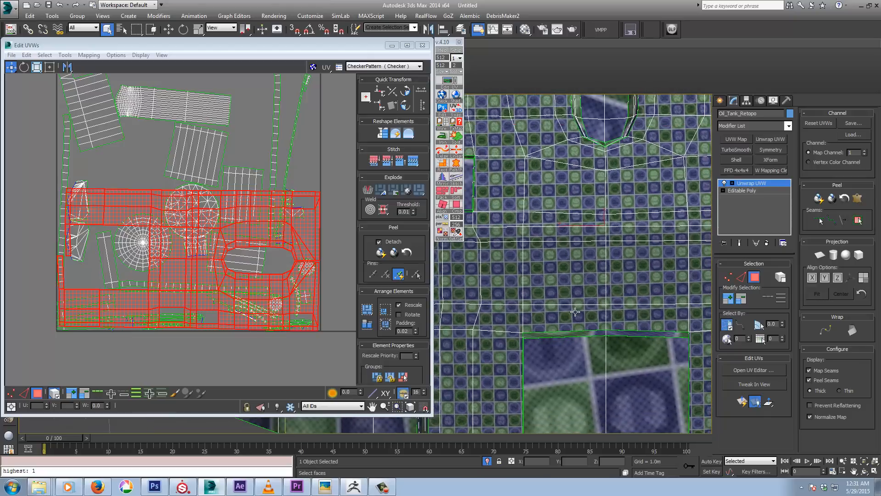
left_click(173, 279)
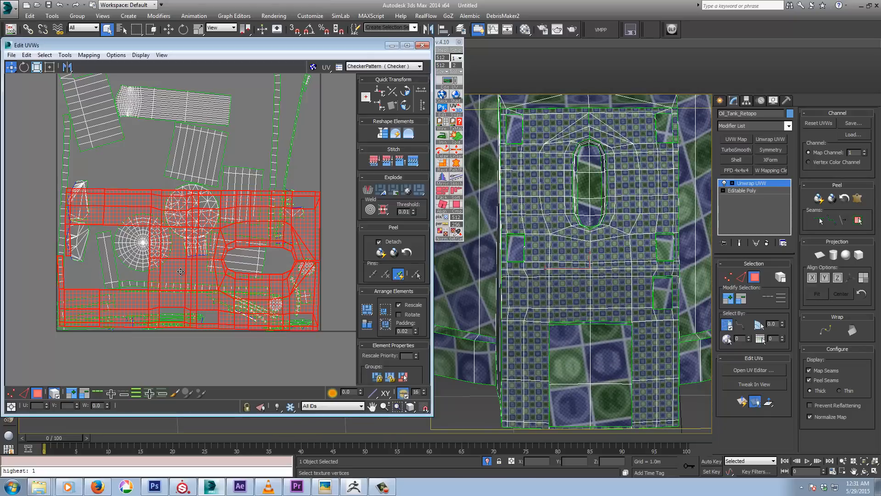
scroll(266, 254, "up", 8)
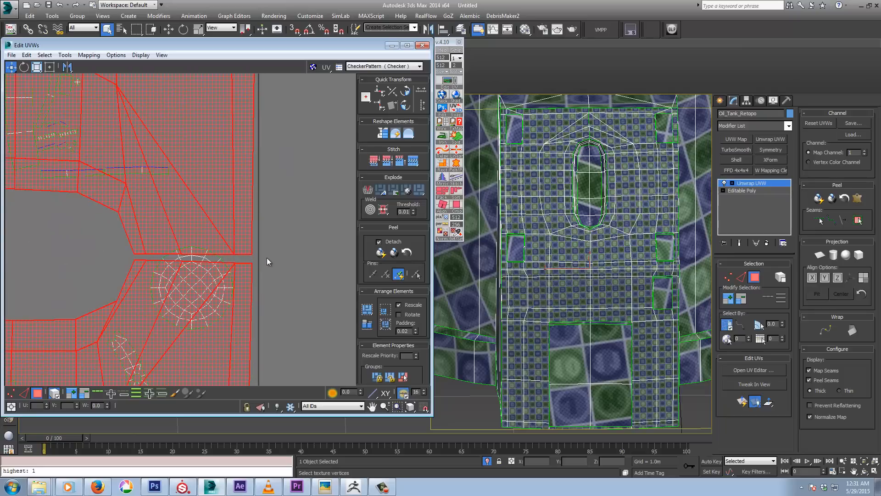
scroll(266, 257, "down", 10)
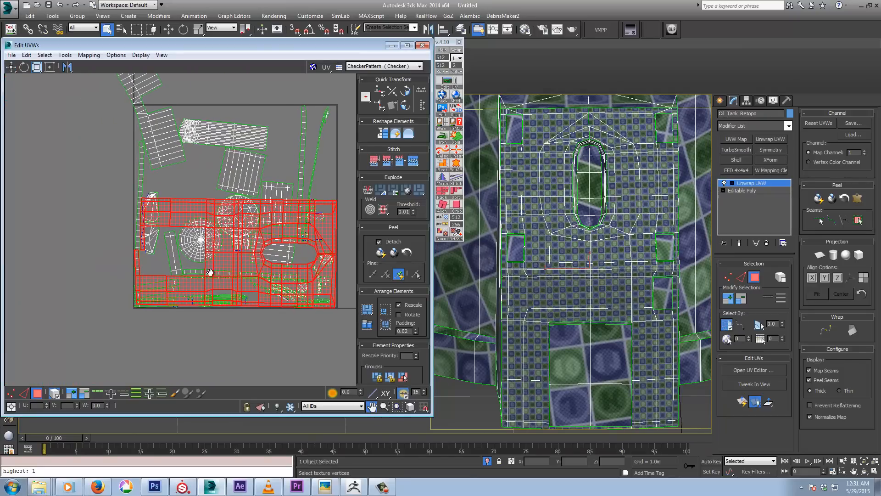
middle_click_drag(517, 339, 505, 304, "alt")
middle_click_drag(126, 246, 137, 271)
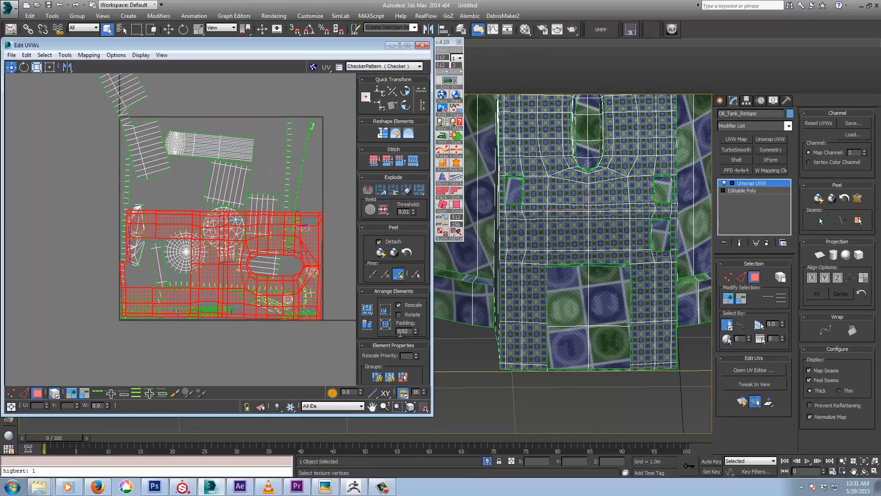
middle_click_drag(530, 346, 558, 319, "alt")
scroll(579, 296, "up", 5)
scroll(579, 297, "down", 5)
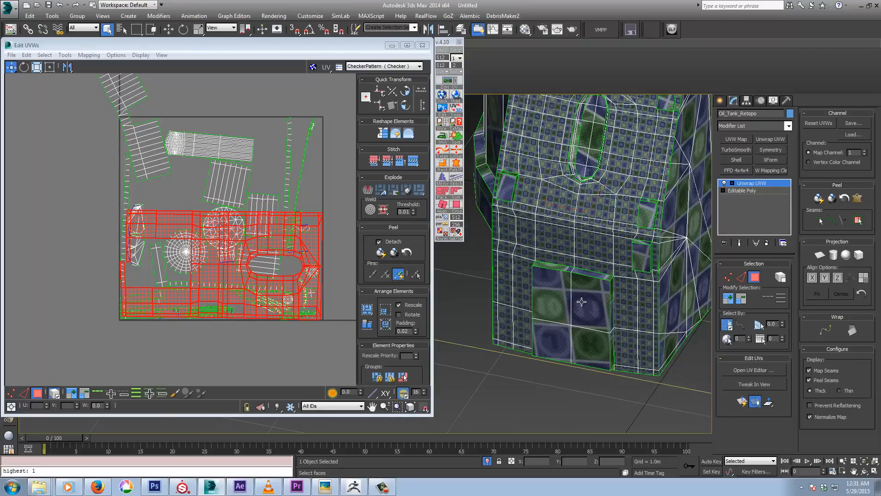
middle_click_drag(591, 180, 617, 243)
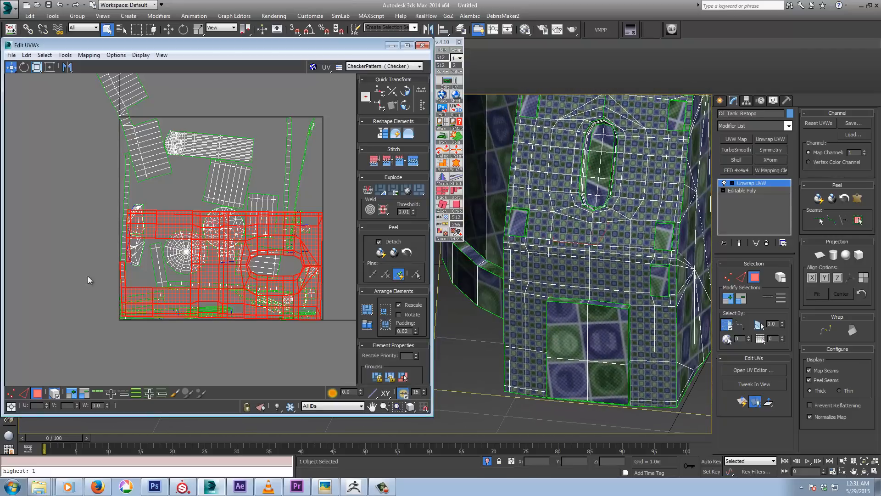
- Switch to UV edge selection and undo the packing of the box front shell
left_click(24, 392)
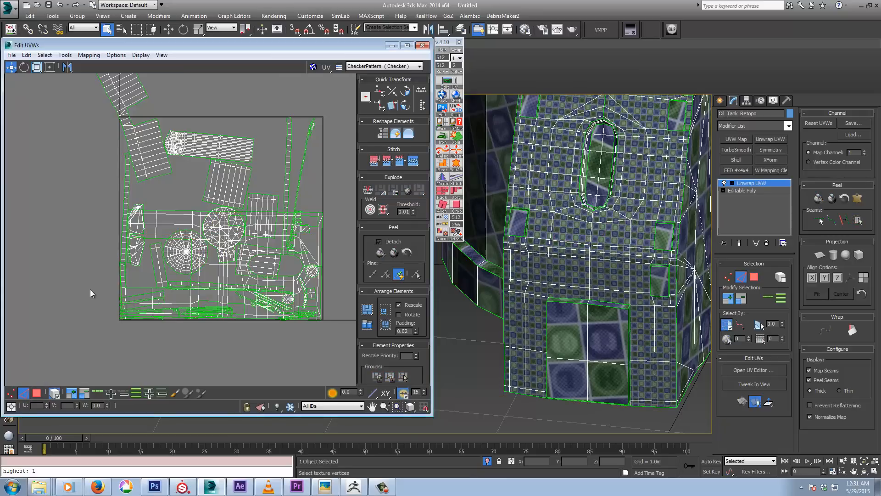
key("ctrl+z")
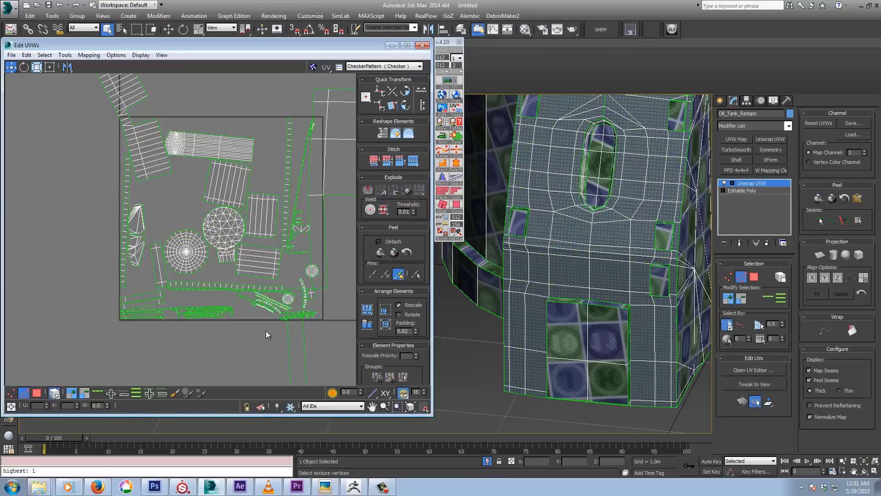
- Pack all the UV shells into the UV square and switch to polygon selection
middle_click_drag(215, 311, 190, 303)
scroll(190, 304, "down", 5)
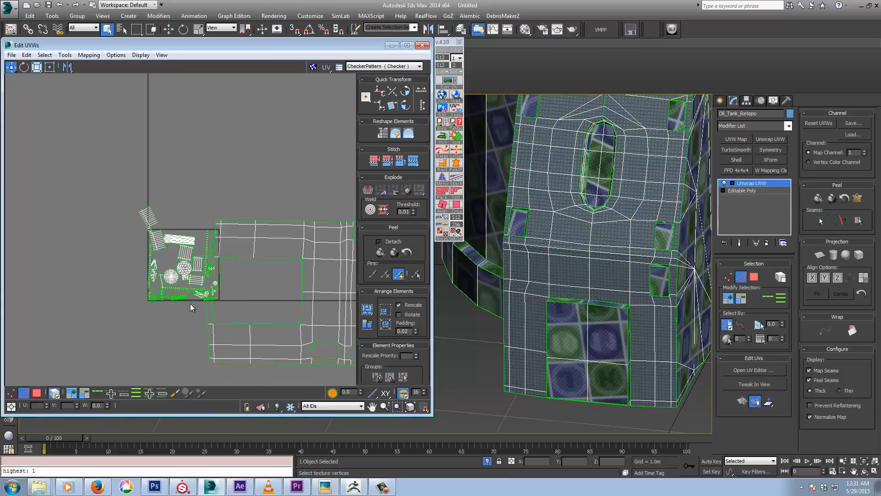
left_click(367, 309)
left_click(36, 393)
- Stitch the split edge in the thin border strip beside the rectangular opening of the box front shell
scroll(106, 321, "up", 7)
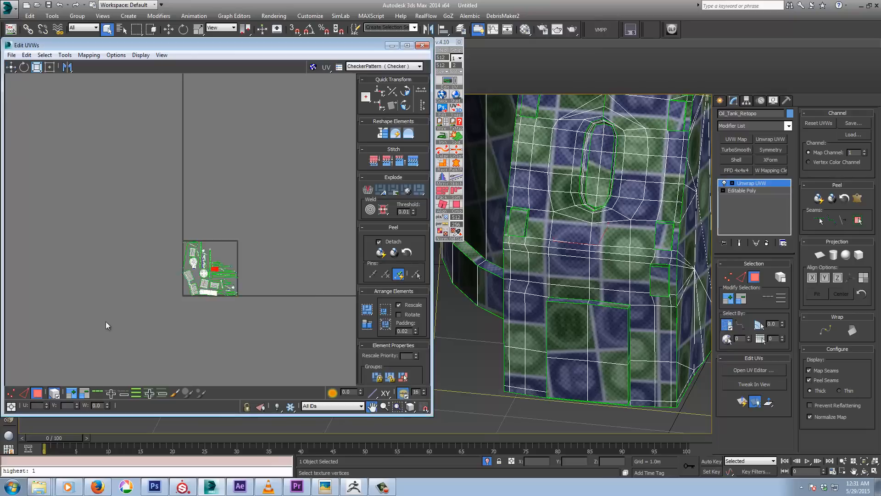
scroll(202, 307, "up", 3)
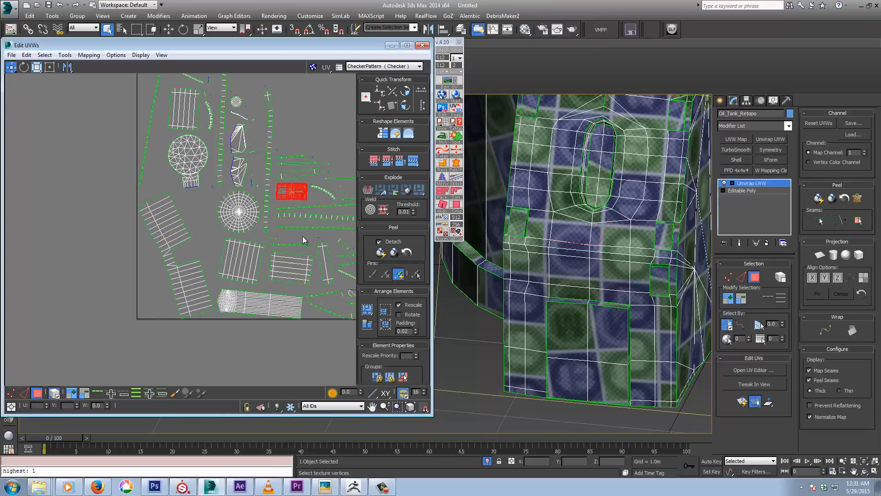
middle_click_drag(302, 236, 234, 288)
scroll(236, 257, "up", 4)
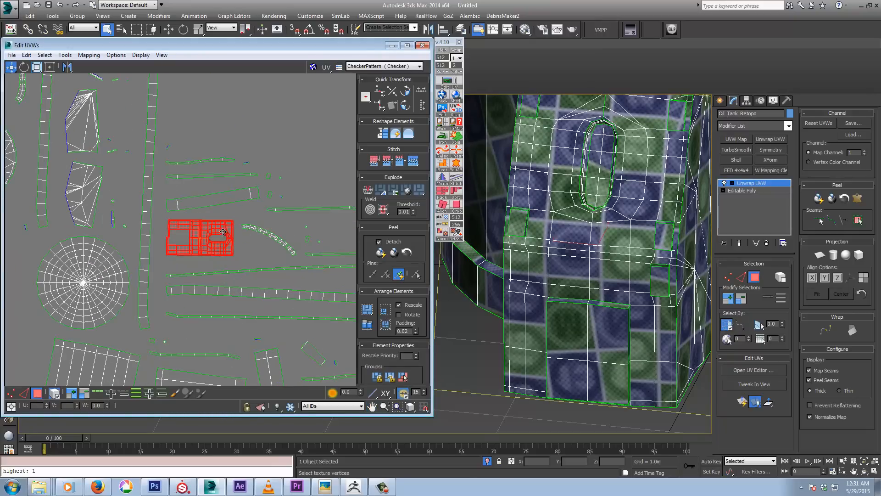
scroll(149, 278, "up", 3)
scroll(174, 263, "up", 5)
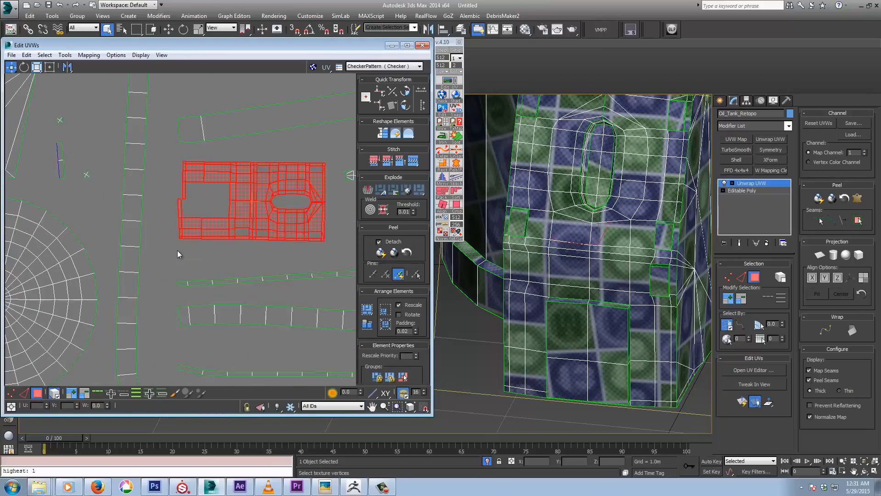
left_click(164, 267)
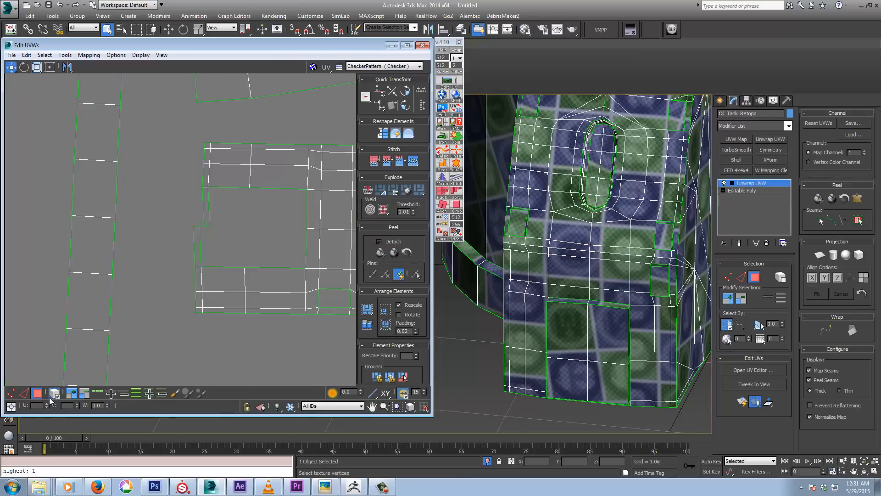
left_click(24, 393)
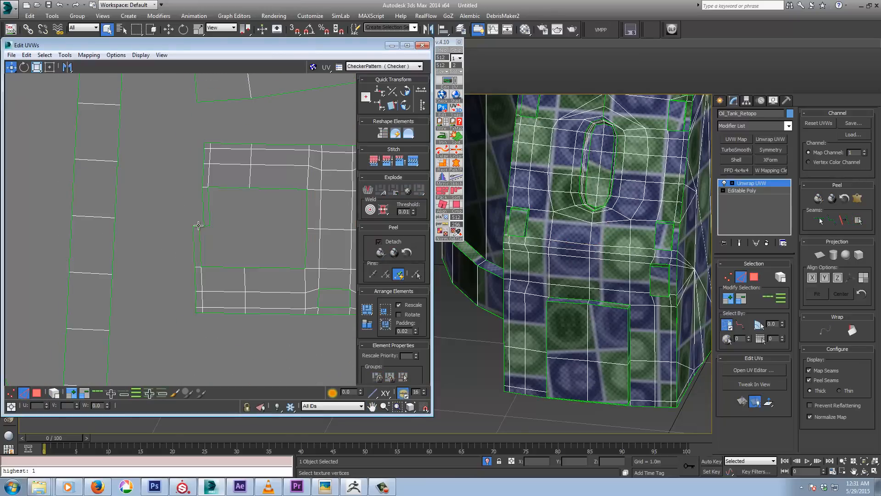
left_click(412, 161)
- Select the UV edges of the cut beside the slot, leaving the shell's outer border edges out of the selection
middle_click_drag(353, 266, 178, 271)
scroll(271, 237, "up", 5)
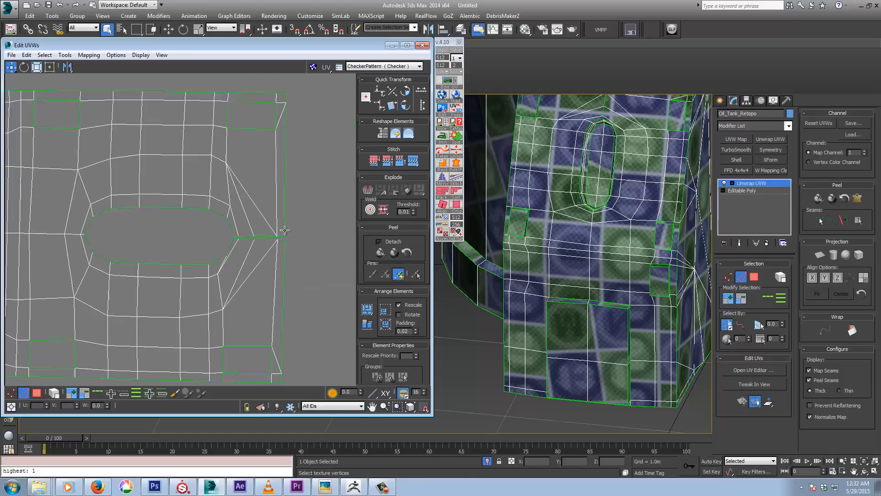
double_click(262, 245)
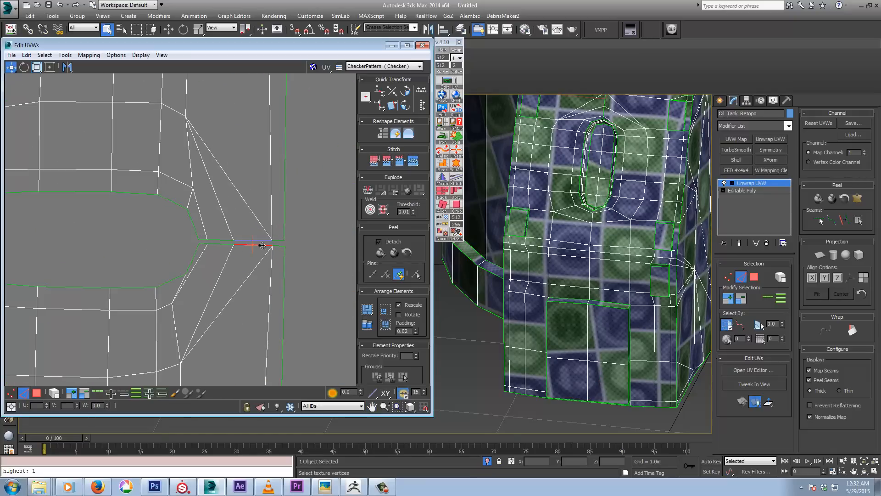
scroll(243, 202, "down", 4)
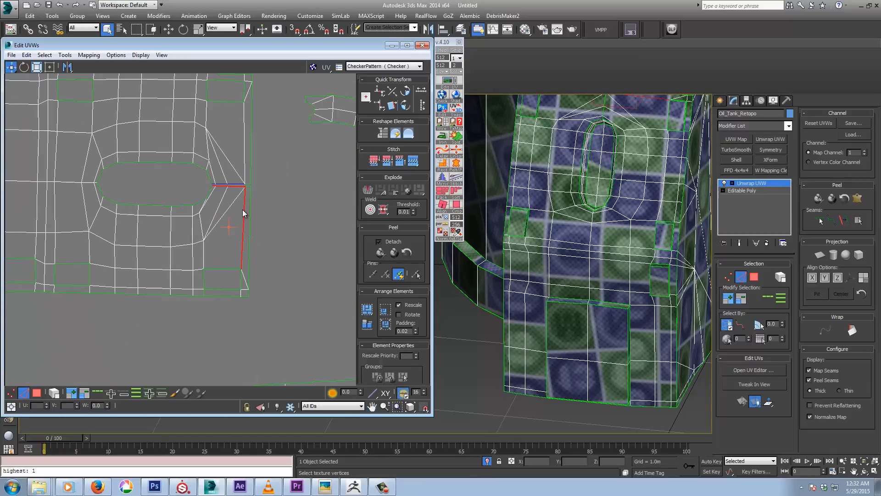
scroll(242, 209, "up", 4)
left_click(244, 209, "alt")
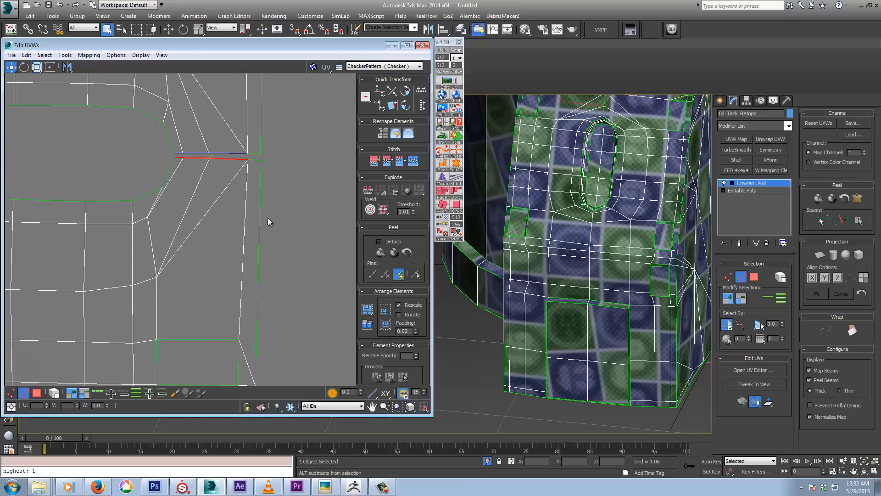
middle_click_drag(255, 198, 278, 240)
scroll(268, 223, "up", 2)
scroll(268, 222, "up", 2)
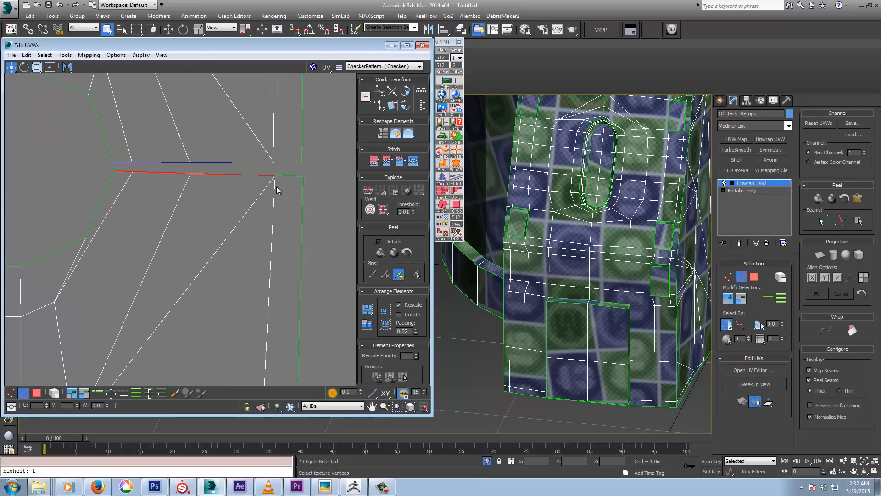
middle_click_drag(276, 186, 257, 234)
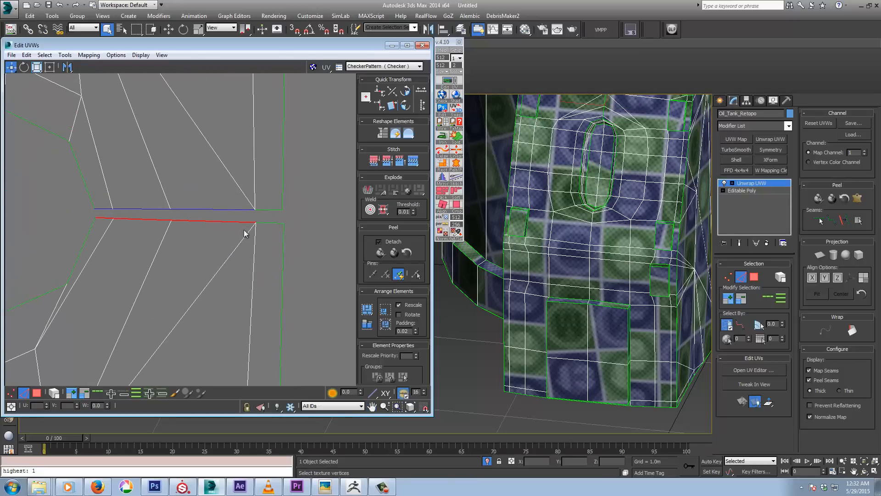
- Switch to vertex selection and check the vertex near the outer end of the cut
right_click(255, 220)
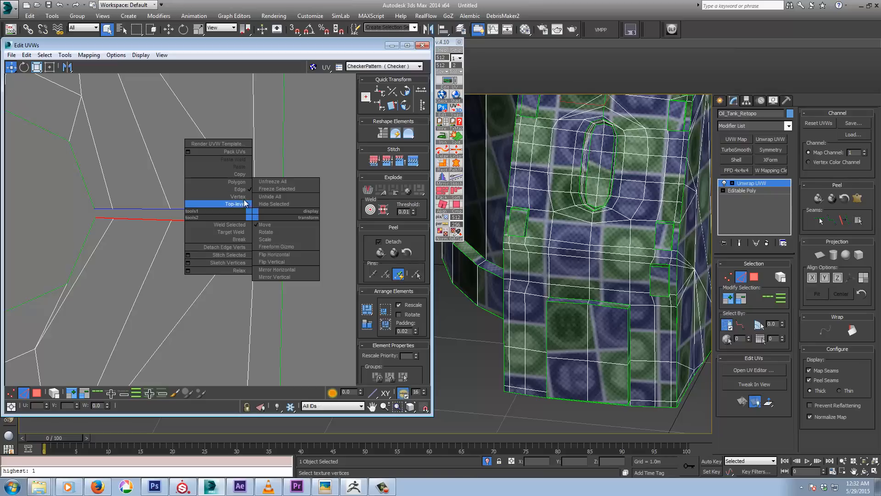
left_click(244, 202)
left_click_drag(257, 224, 257, 222)
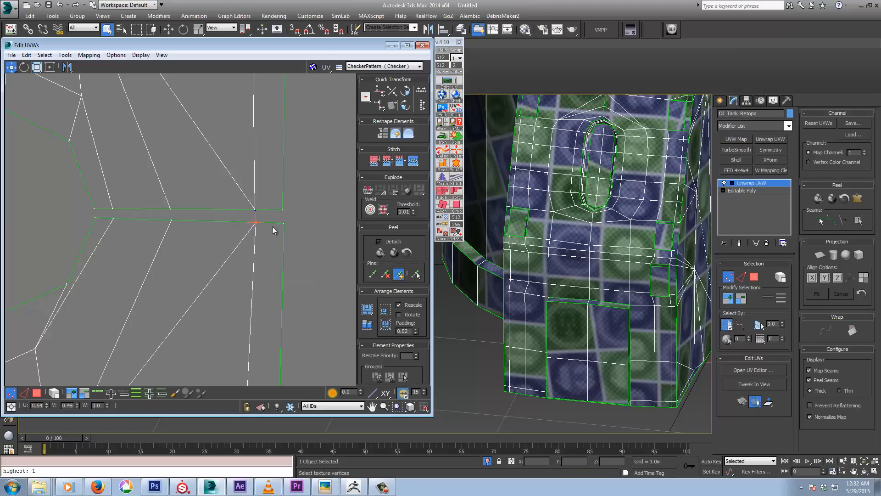
- Add the cut's outermost edge to the edge selection and stitch the cut beside the slot closed
left_click(25, 393)
left_click(104, 219)
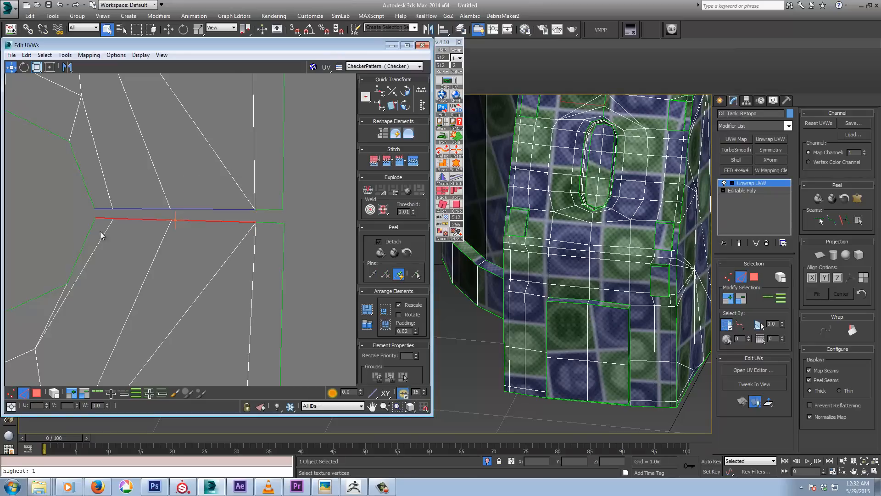
left_click(270, 223, "ctrl")
left_click(413, 162)
scroll(200, 244, "down", 6)
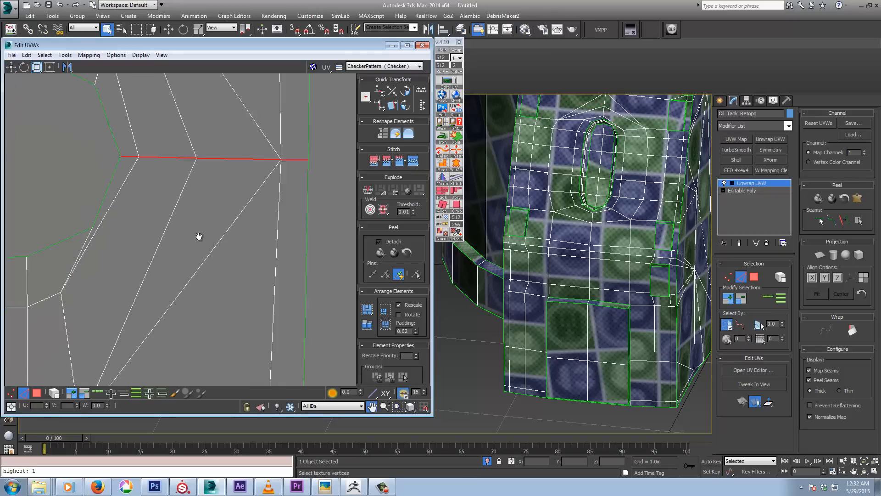
middle_click_drag(202, 251, 244, 244)
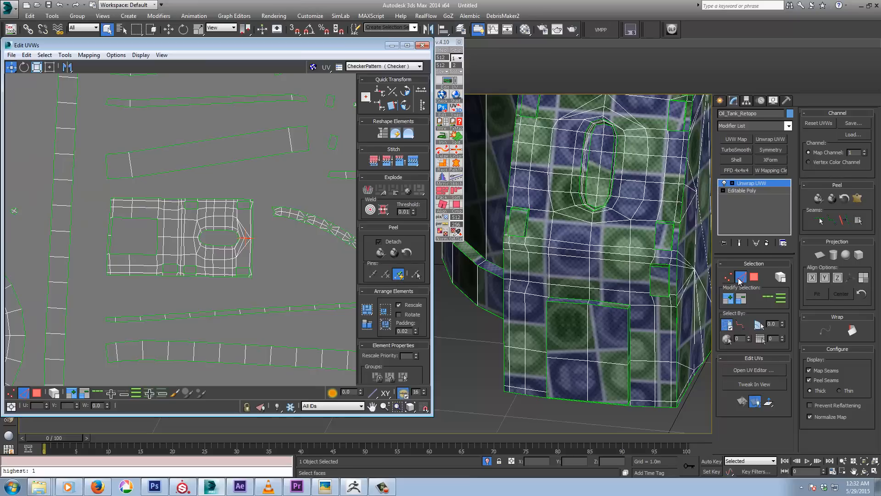
- Switch to polygon selection by UV element and select the whole box front shell
left_click(754, 276)
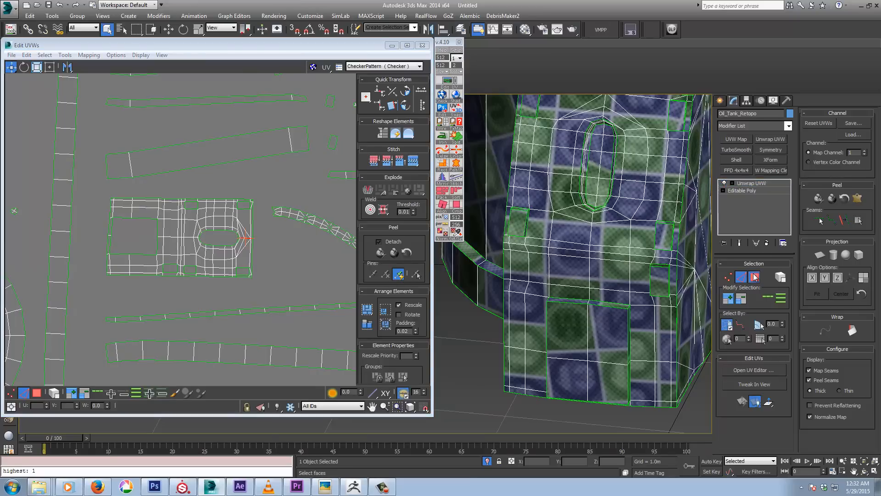
left_click(52, 392)
left_click(173, 243)
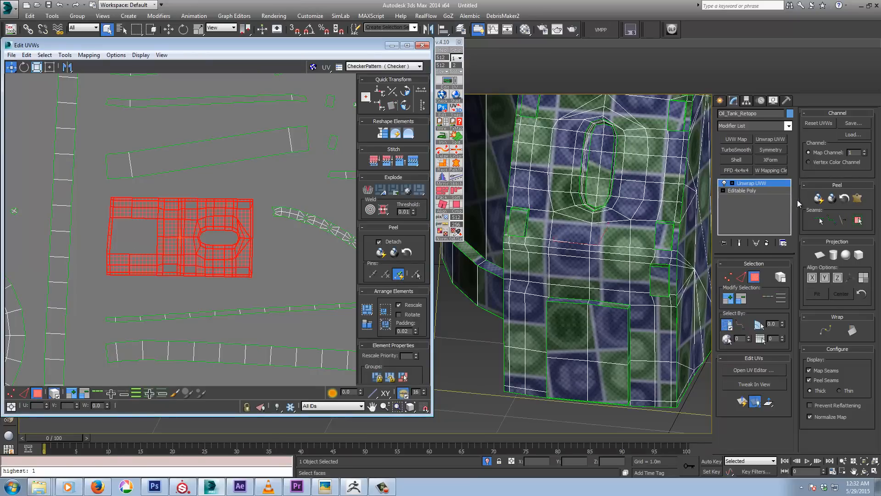
scroll(264, 257, "down", 8)
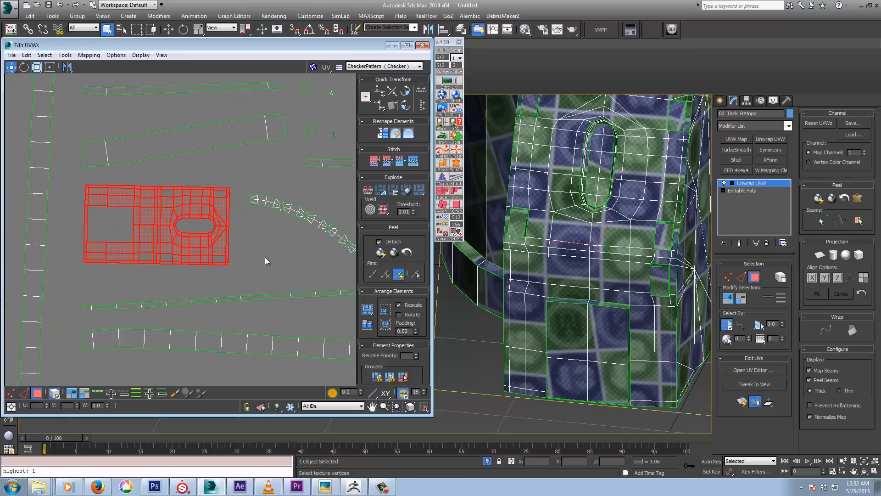
scroll(264, 257, "down", 2)
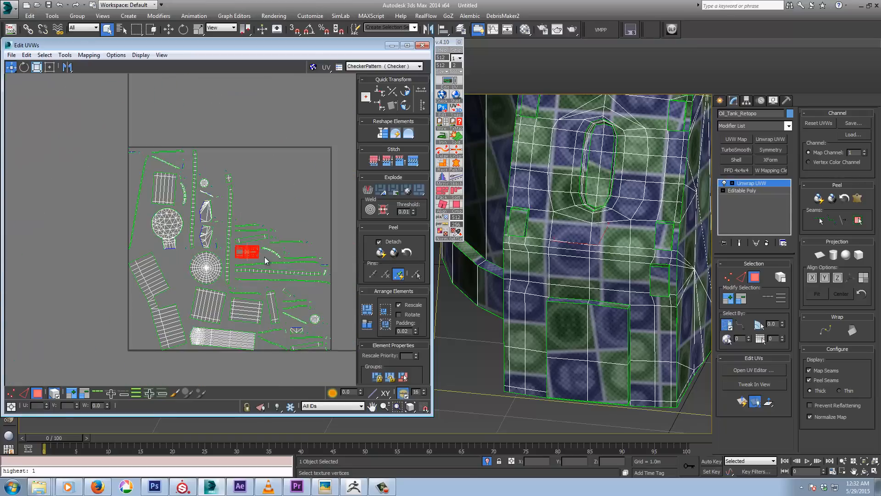
middle_click_drag(277, 260, 221, 260)
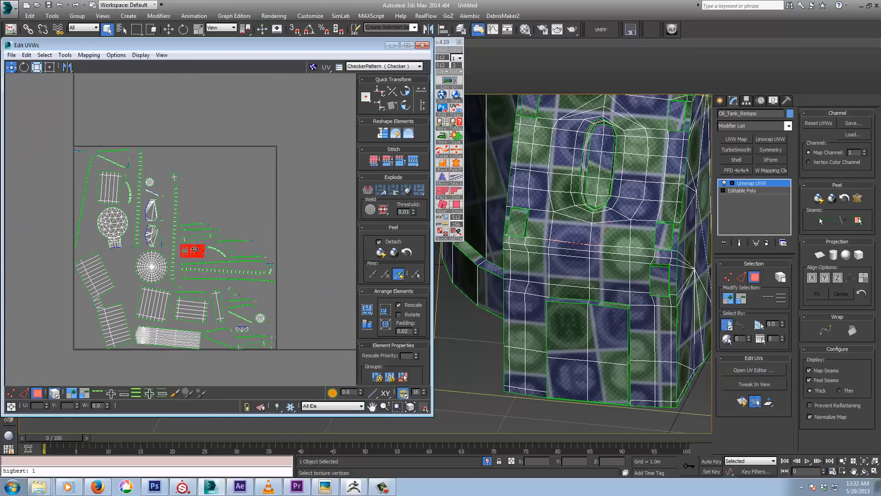
scroll(218, 222, "down", 6)
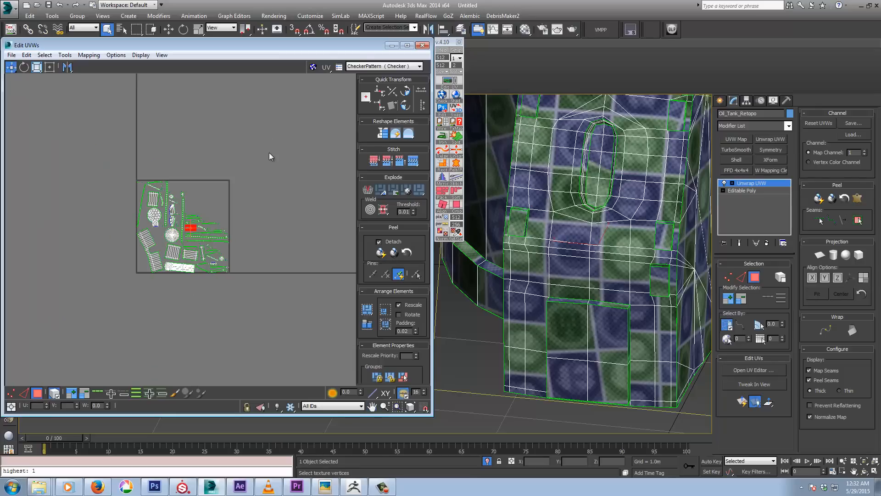
- Move all the UV shells out of the UV square to the space directly above it, and clear the selection
left_click_drag(111, 277, 111, 277)
left_click_drag(149, 240, 151, 143)
middle_click_drag(160, 197, 208, 245)
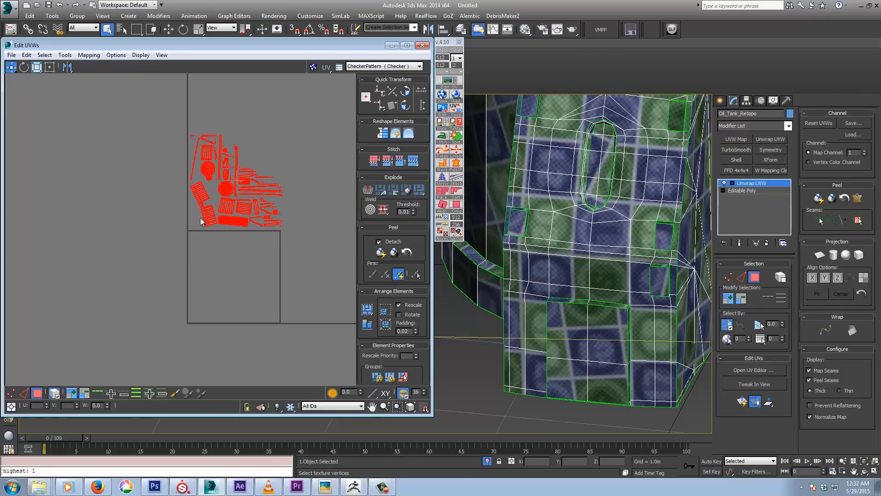
left_click(195, 265)
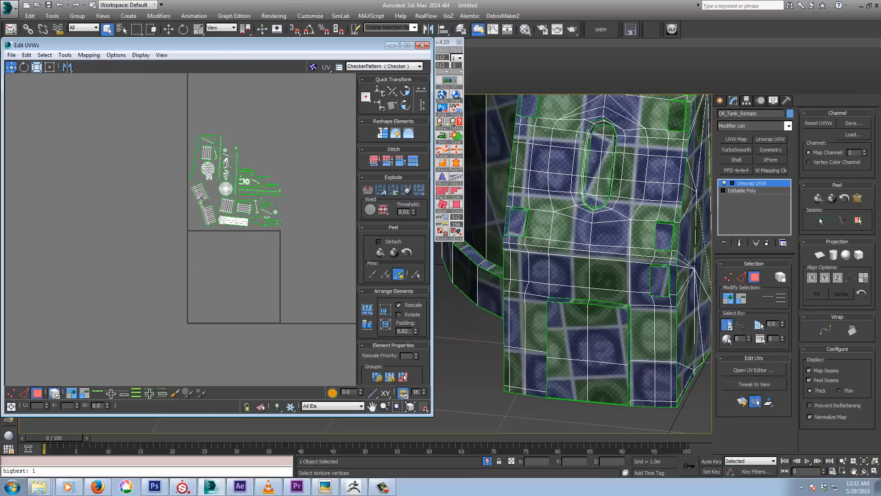
- Move the large striped rectangular shells back into the UV square and the box front shell to its lower-left corner
left_click(201, 194)
left_click_drag(201, 194, 198, 282)
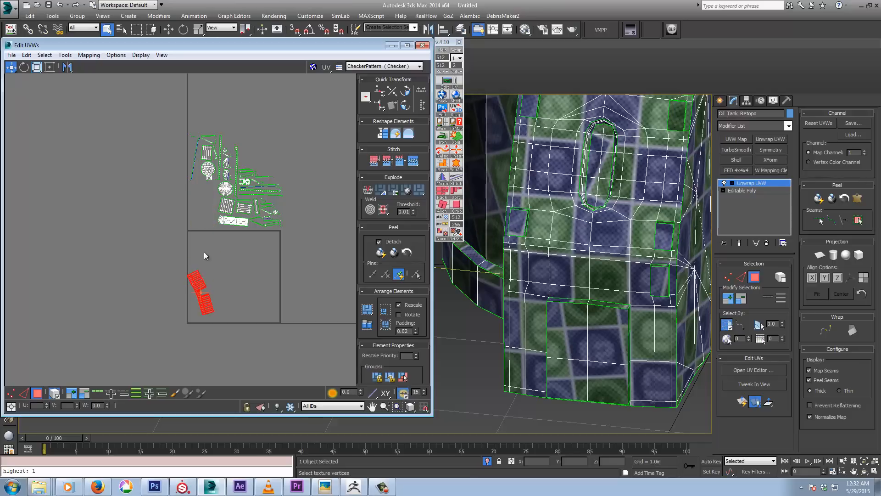
left_click_drag(224, 210, 226, 297)
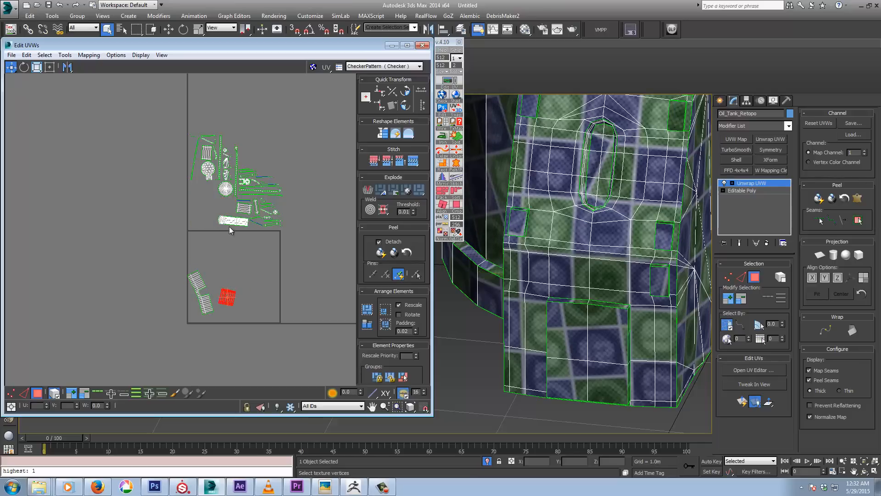
left_click(243, 207)
left_click_drag(244, 208, 248, 308)
left_click(207, 155)
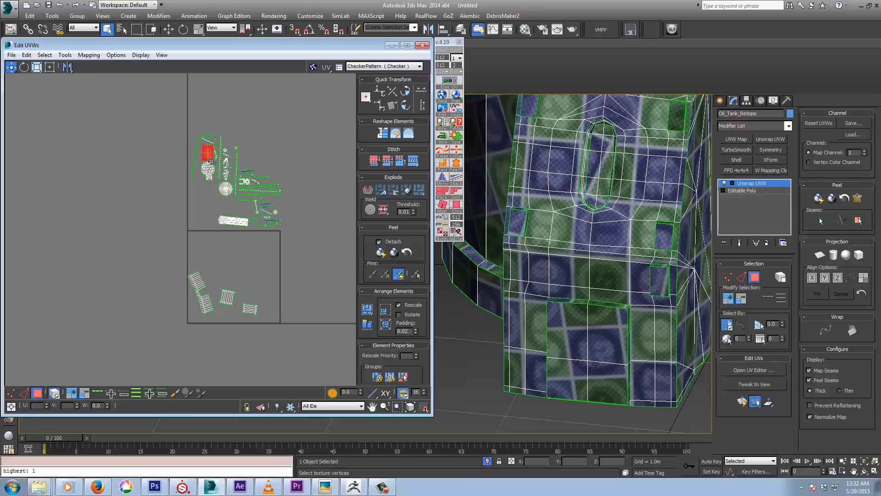
left_click_drag(208, 155, 258, 288)
left_click_drag(247, 226, 195, 320)
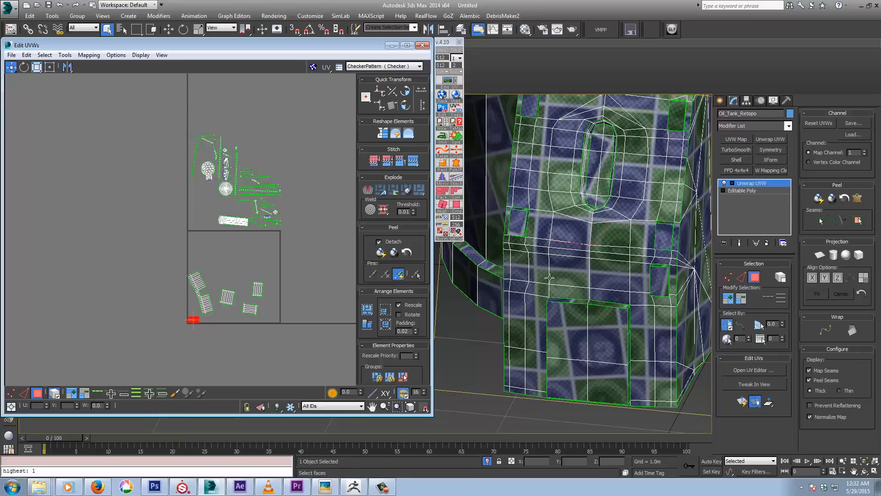
- Select the panel inside the rectangular recess at the base of the box front and locate its UV shell
middle_click_drag(563, 278, 599, 247)
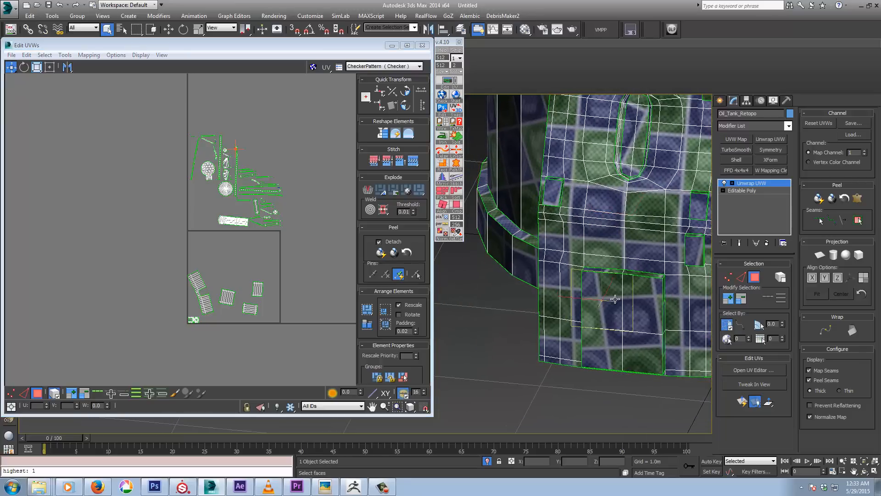
left_click(306, 252)
scroll(257, 176, "up", 10)
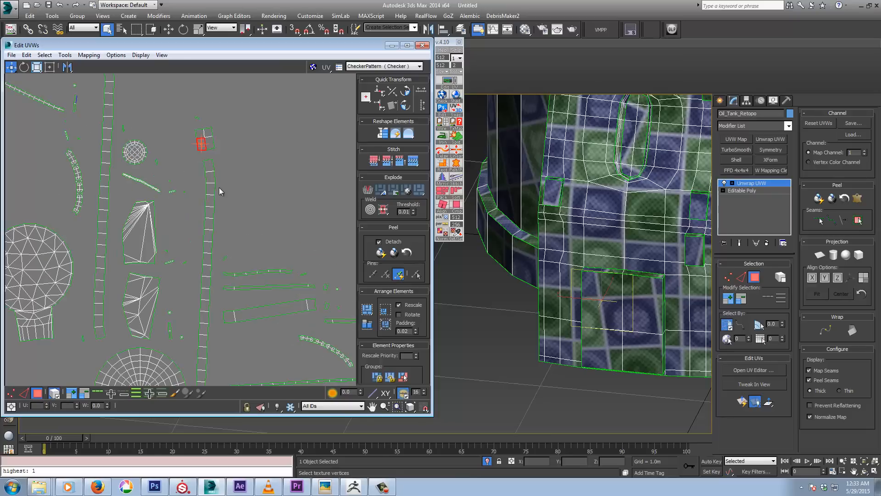
scroll(227, 209, "down", 3)
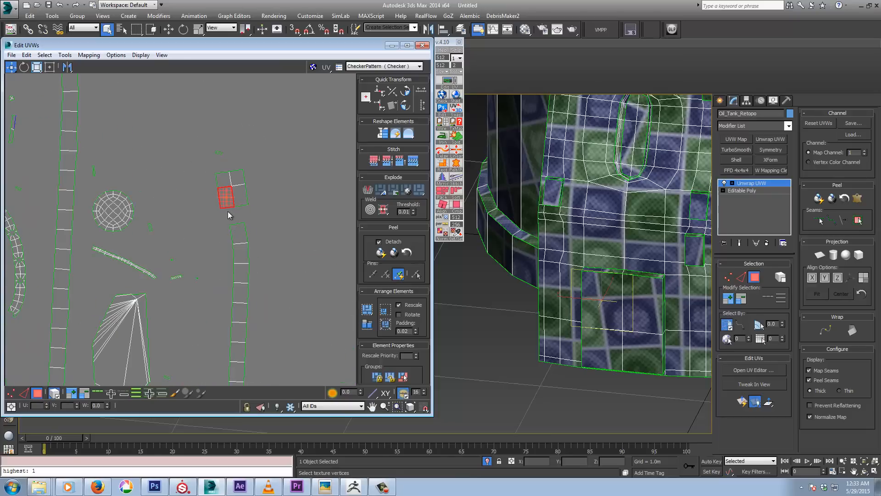
scroll(227, 211, "up", 1)
scroll(228, 211, "down", 1)
scroll(228, 211, "up", 1)
- Examine the seams and small recesses along the side of the box at the tank's base
middle_click_drag(617, 239, 586, 285, "alt")
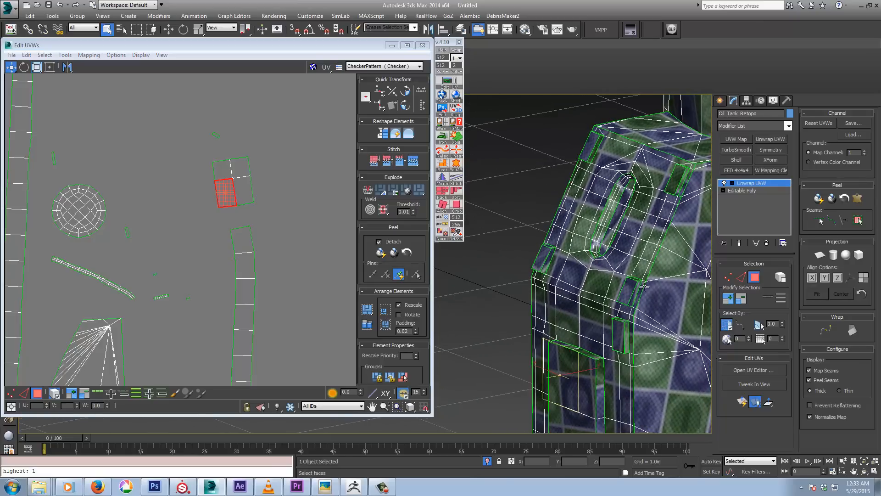
scroll(646, 286, "up", 5)
scroll(646, 286, "up", 2)
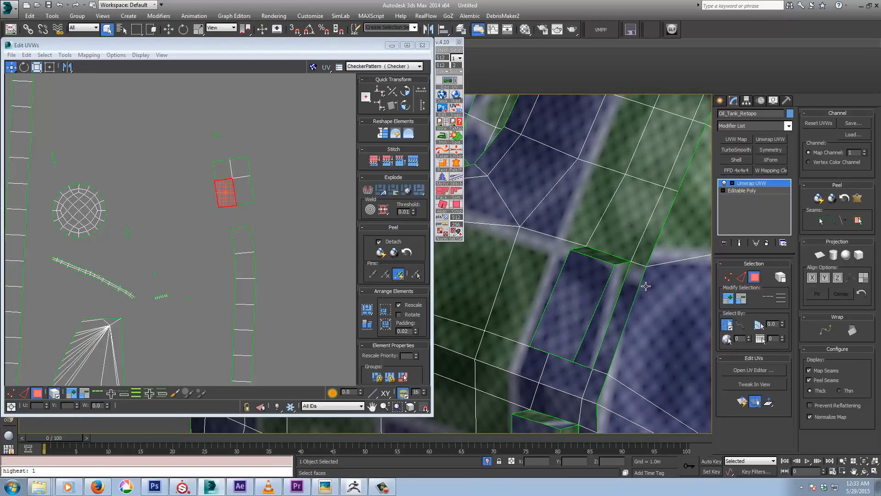
middle_click_drag(646, 286, 610, 284, "alt")
scroll(631, 277, "down", 6)
middle_click_drag(643, 353, 642, 338)
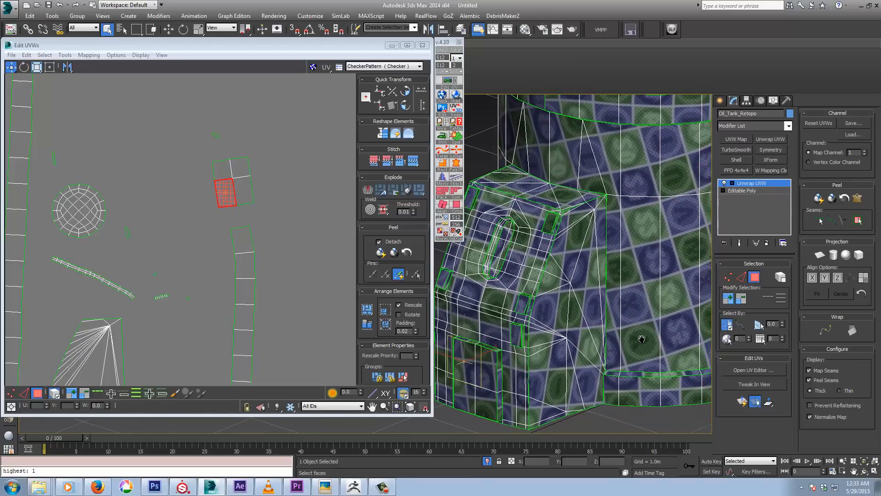
scroll(640, 337, "down", 4)
- Move the two box side shells from the group above the UV square into the square, next to each other among the striped shells
middle_click(235, 305)
scroll(234, 307, "down", 5)
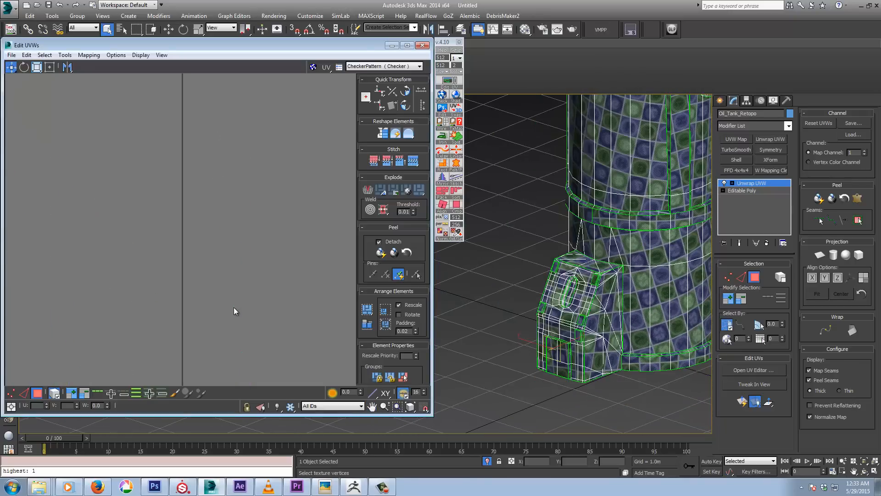
scroll(233, 307, "down", 6)
middle_click_drag(268, 304, 268, 238)
scroll(260, 296, "up", 6)
middle_click_drag(161, 230, 297, 343)
middle_click_drag(201, 178, 244, 221)
scroll(243, 222, "down", 4)
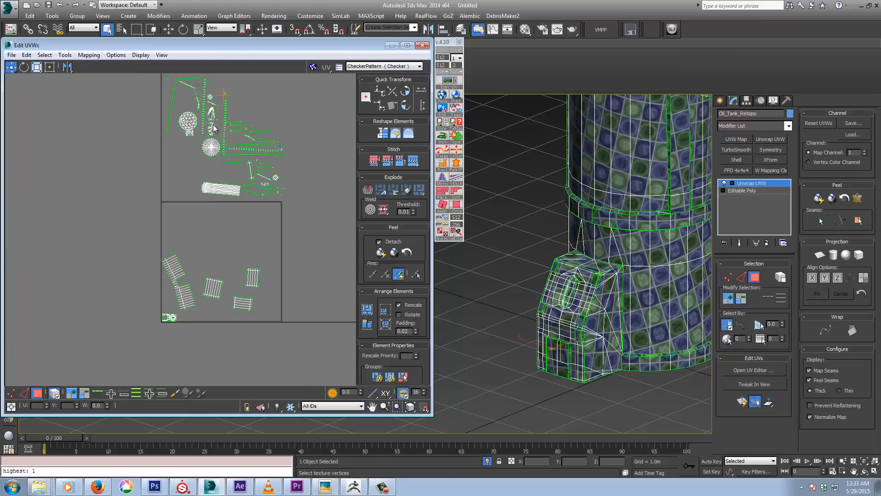
left_click_drag(211, 127, 70, 335)
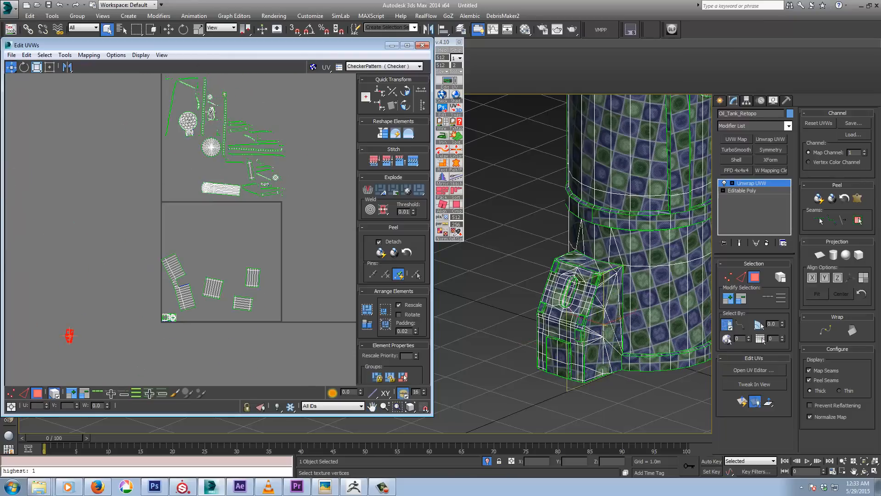
left_click_drag(210, 112, 111, 317)
left_click_drag(70, 340, 223, 295)
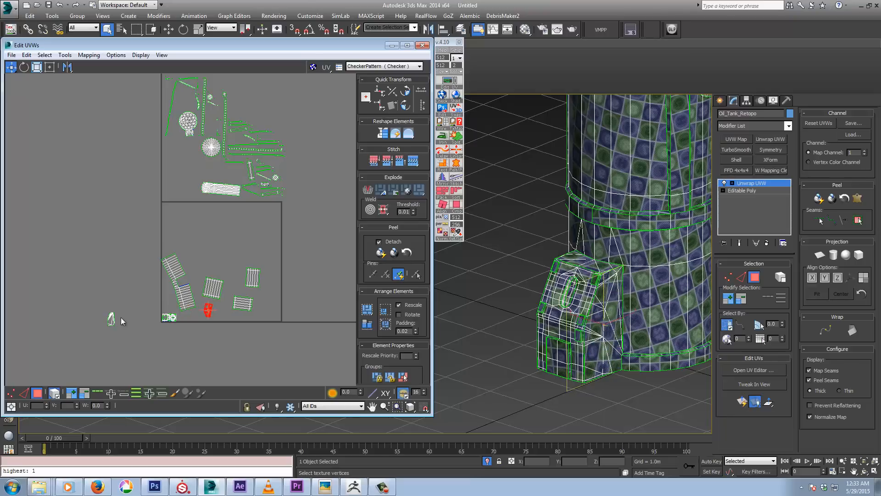
left_click_drag(112, 318, 215, 320)
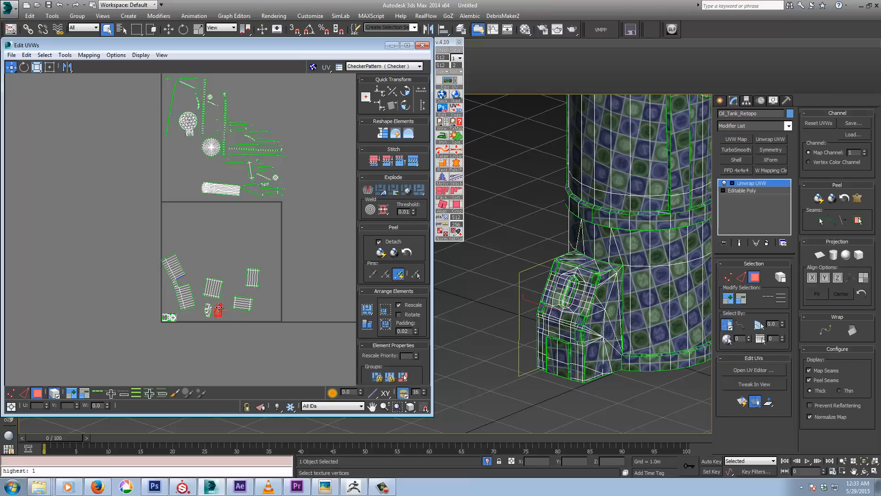
- Rotate the left of the two box side shells 180 degrees and straighten it upright to mirror the other one
scroll(216, 320, "up", 3)
scroll(215, 321, "up", 4)
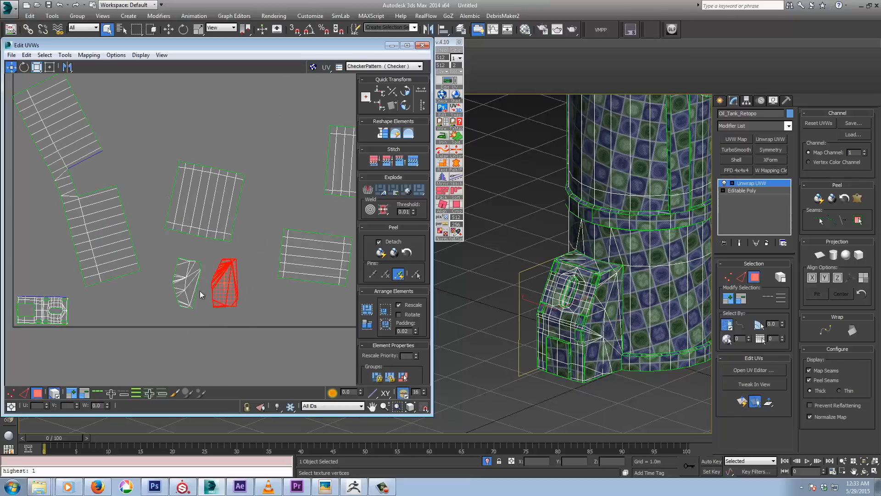
left_click(187, 276)
left_click(405, 106)
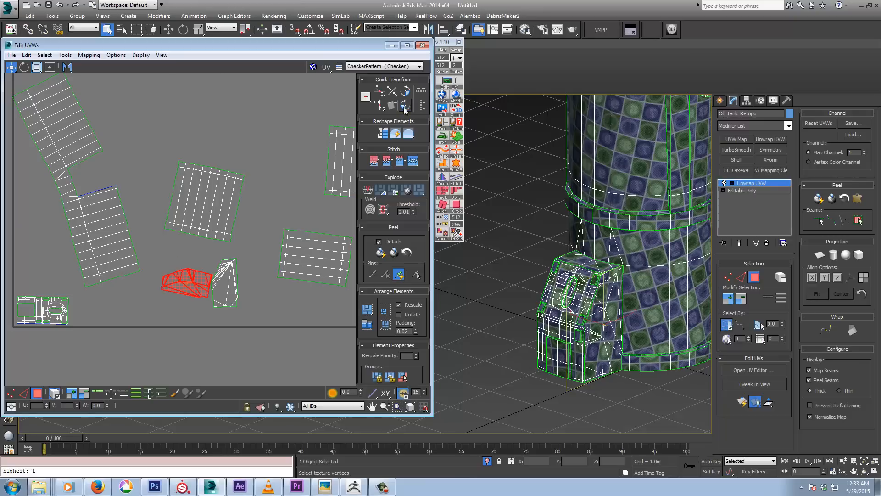
left_click(408, 106)
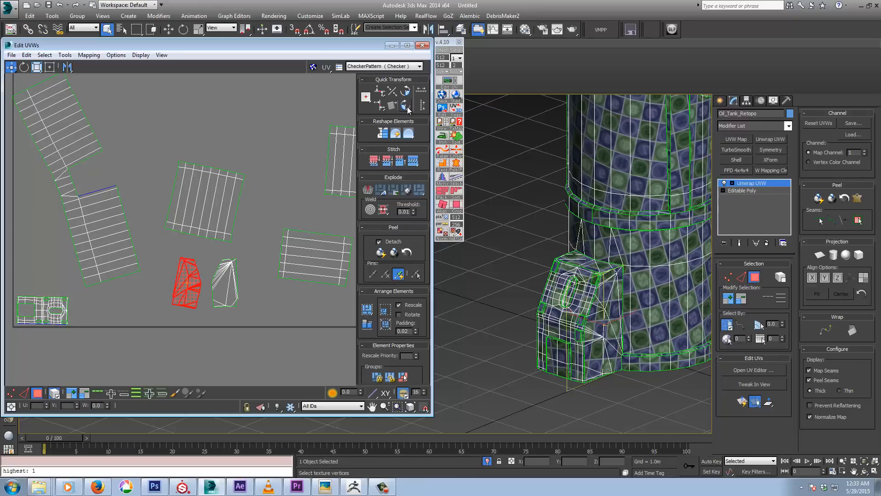
right_click(190, 287)
left_click(198, 298)
left_click_drag(198, 285, 215, 287)
left_click(219, 282)
right_click(216, 288)
left_click(218, 290)
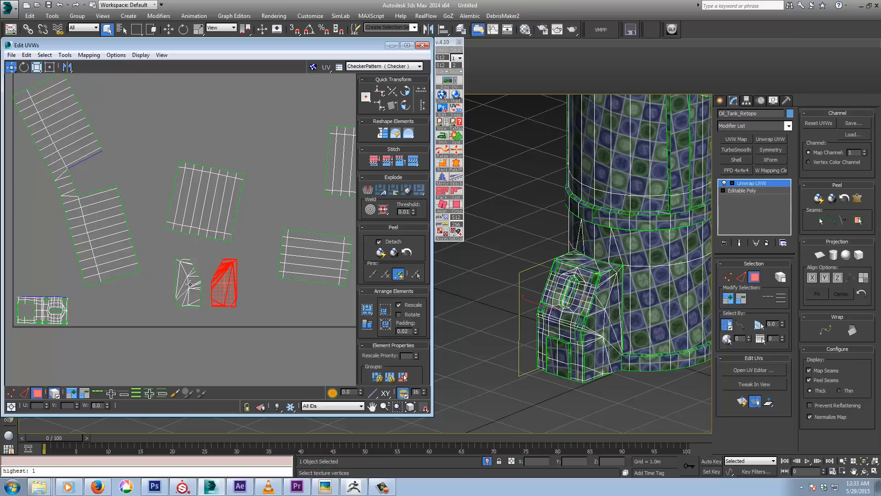
- Rotate the box front shell 90 degrees upright and arrange it in clear space among the striped shells with a side shell on each side
left_click(50, 306)
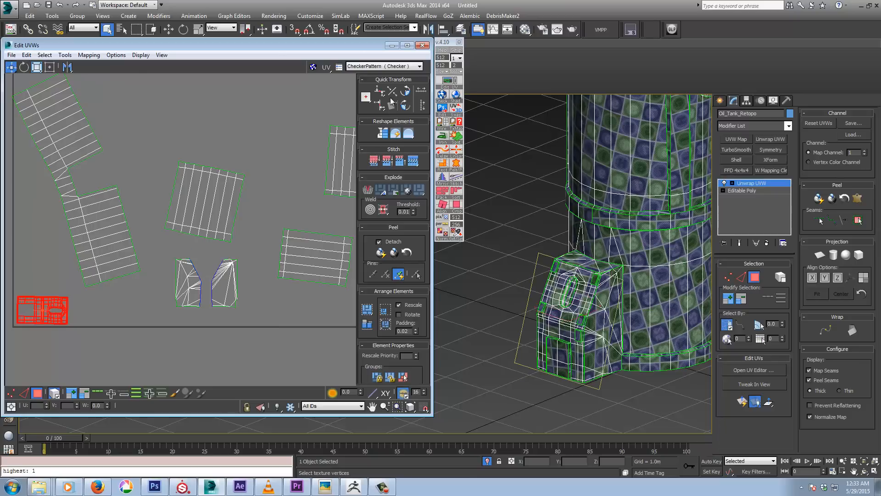
left_click(405, 94)
left_click_drag(49, 289, 264, 110)
middle_click_drag(262, 182, 257, 228)
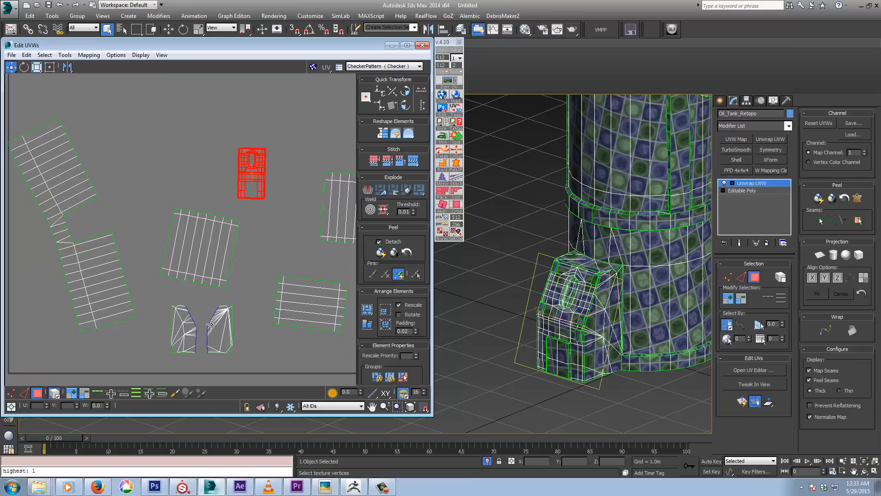
left_click_drag(214, 325, 276, 170)
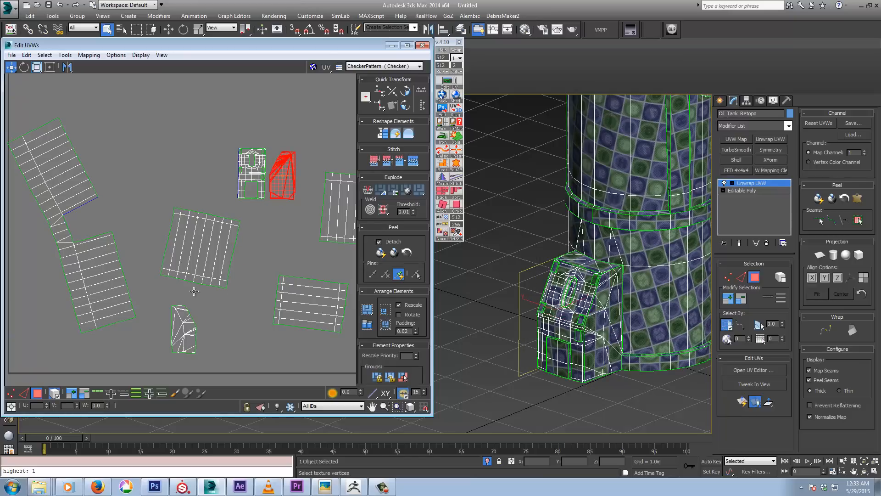
left_click_drag(181, 314, 218, 159)
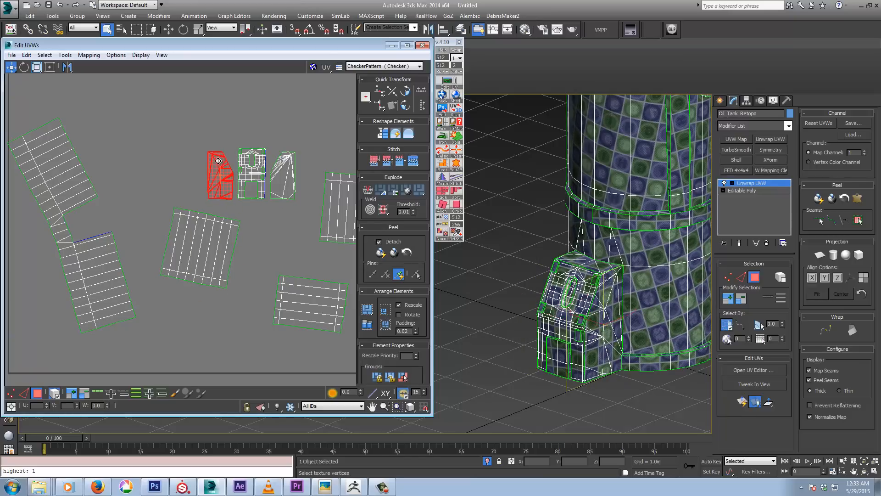
- Select all inverted polygons and check which UV shells they belong to
left_click(44, 55)
left_click(73, 130)
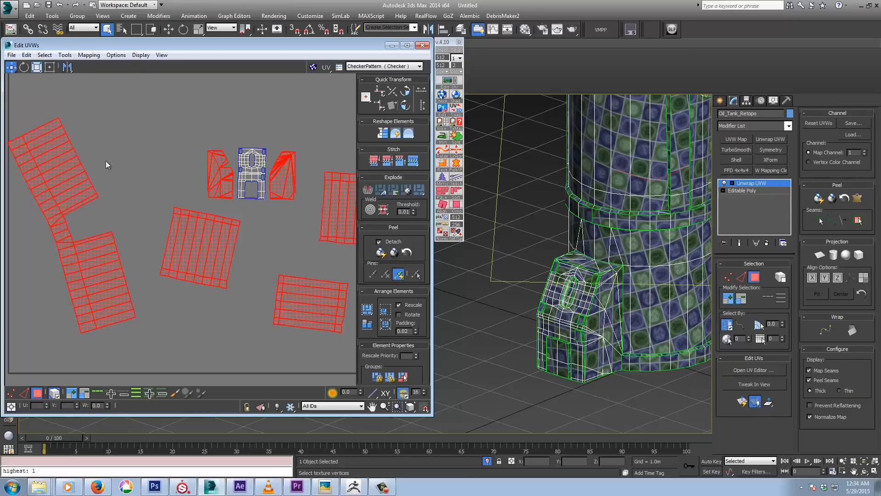
scroll(150, 237, "down", 6)
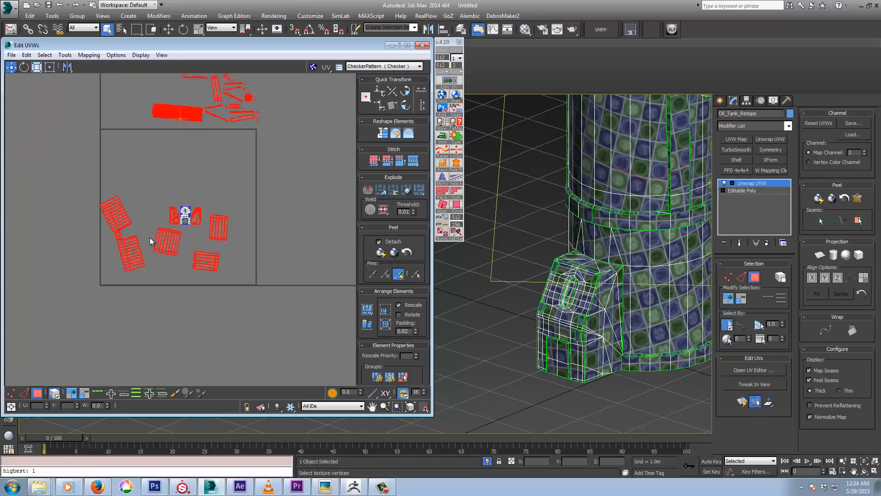
scroll(150, 238, "up", 8)
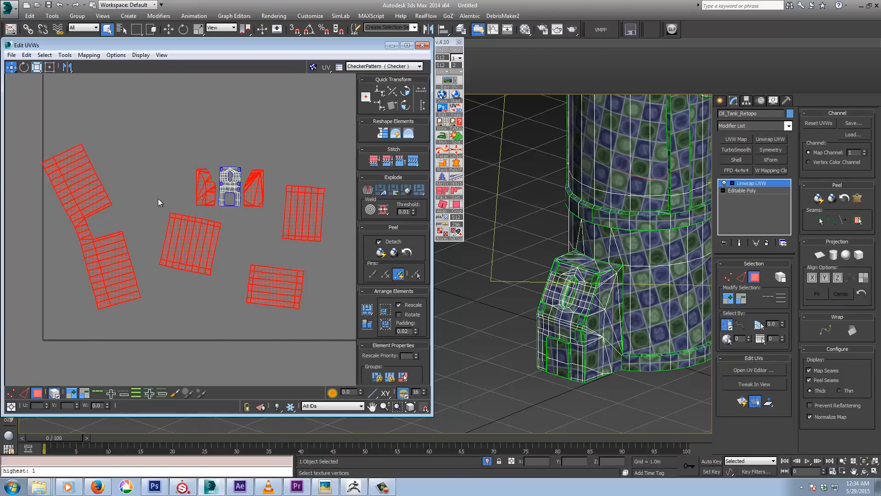
- Try to flip the inverted shells horizontally and move the side shell overlapping the box front shell out beside it
right_click(89, 189)
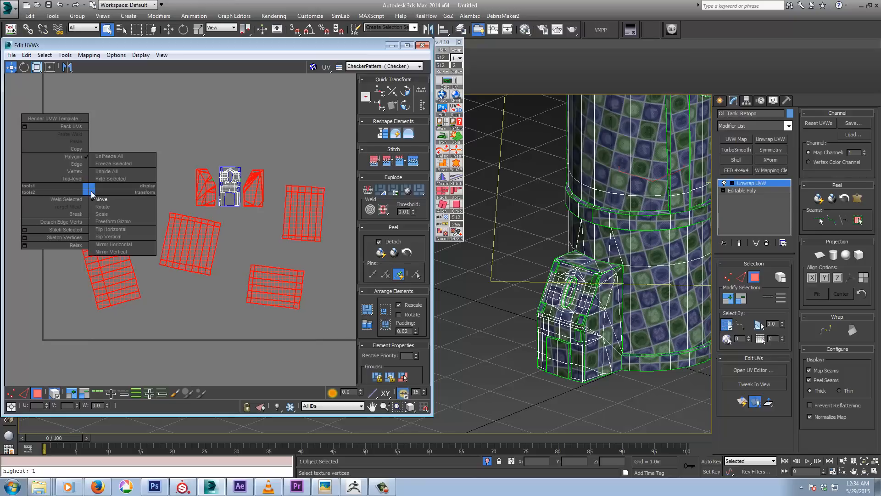
left_click(110, 223)
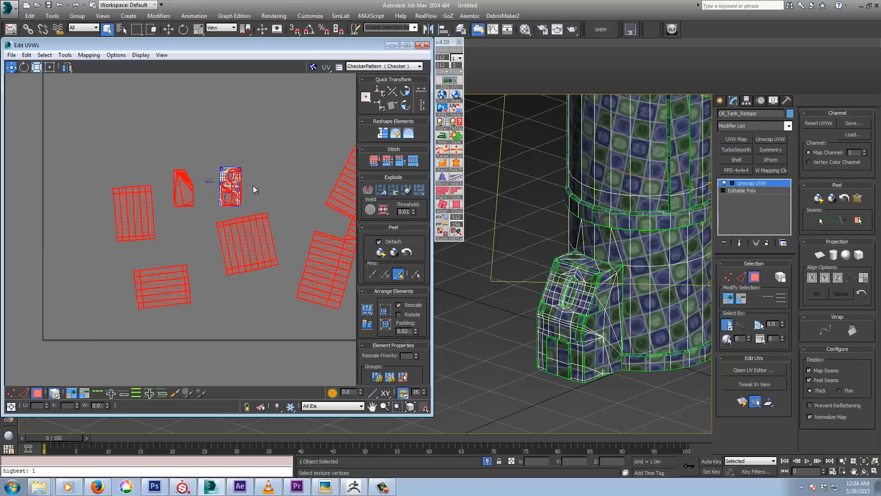
left_click(239, 187)
left_click_drag(249, 187, 260, 190)
middle_click_drag(248, 207, 222, 201)
left_click(184, 175)
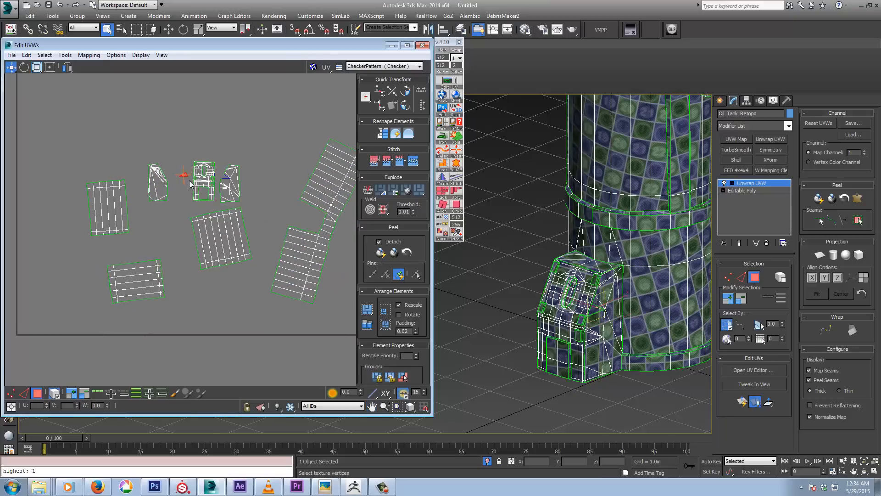
- Undo the side shell move and the horizontal flip of the inverted shells
scroll(191, 183, "up", 1)
scroll(191, 182, "down", 1)
key("ctrl+z")
key("ctrl+z")
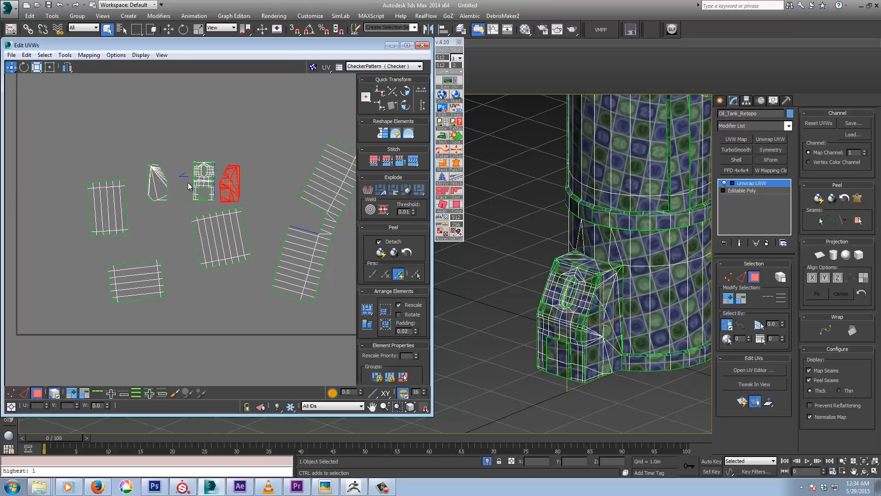
key("ctrl+z")
key("ctrl+z")
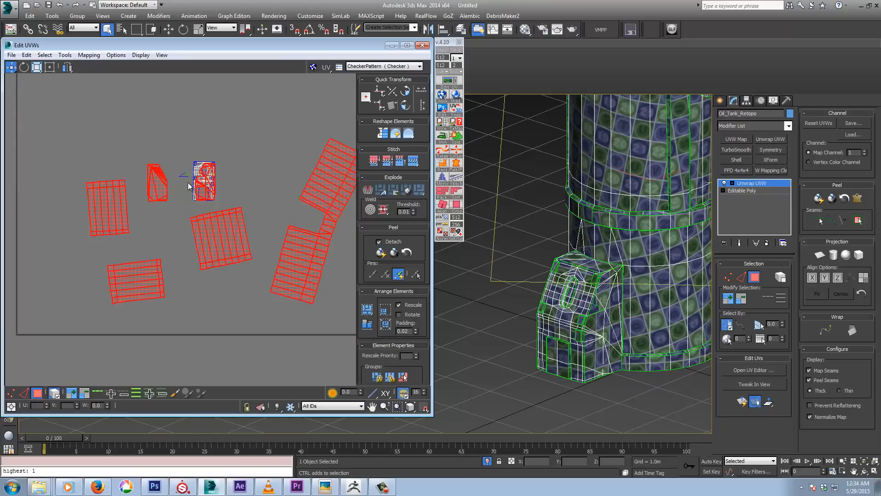
mouse_move(166, 157)
left_mouse_down()
mouse_move(187, 183)
mouse_move(179, 169)
left_mouse_up()
- Inspect the vertices along the slanted edge of the left side shell, and return to polygon selection by UV element
scroll(180, 169, "up", 3)
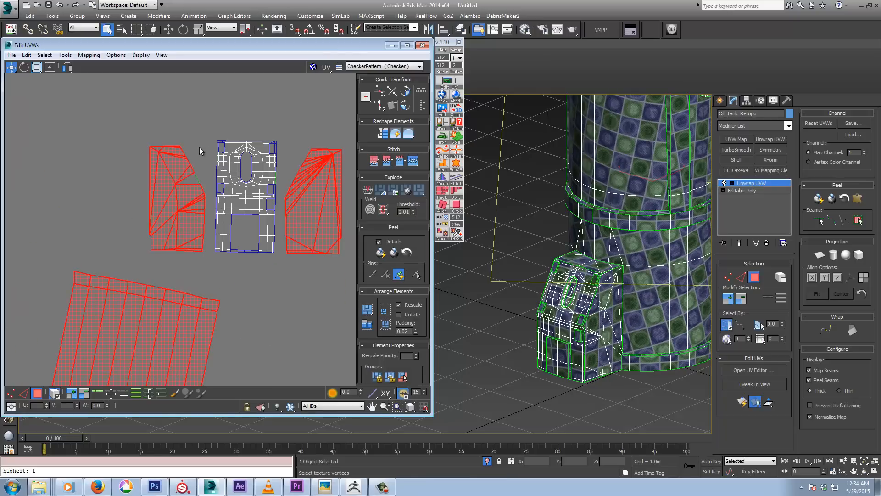
left_click(199, 171)
scroll(199, 173, "up", 3)
scroll(199, 172, "up", 2)
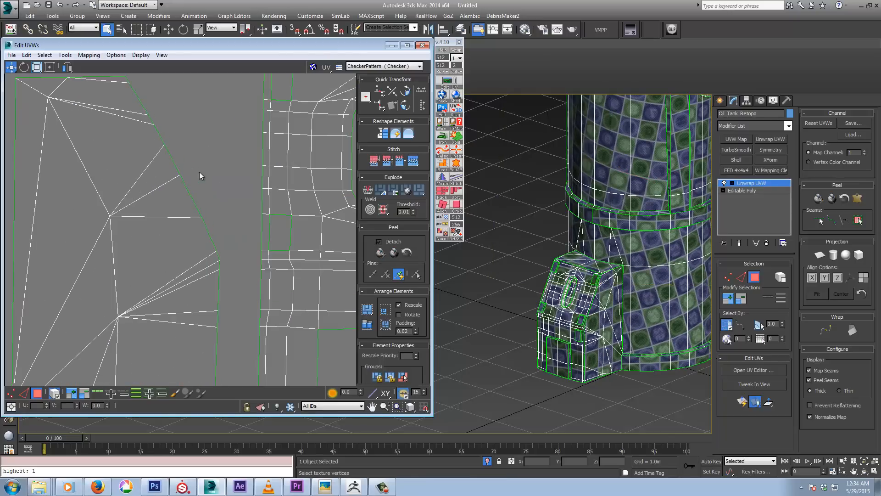
left_click(164, 189)
right_click(164, 189)
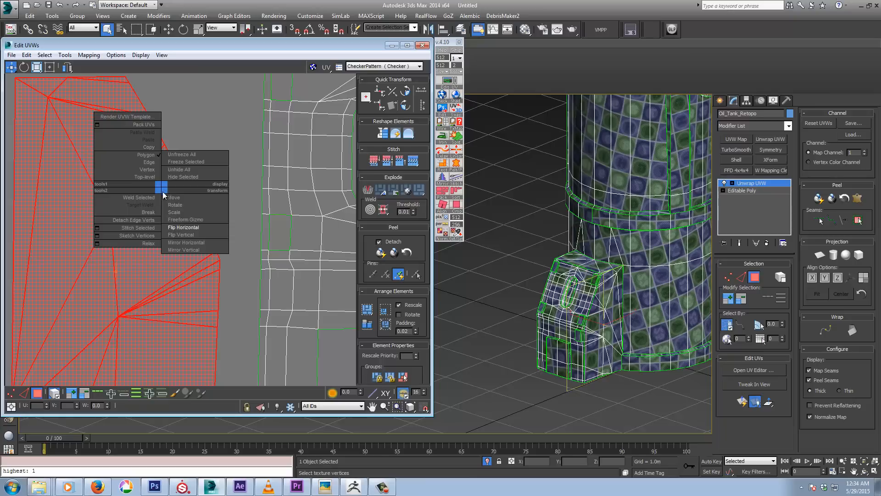
left_click(10, 393)
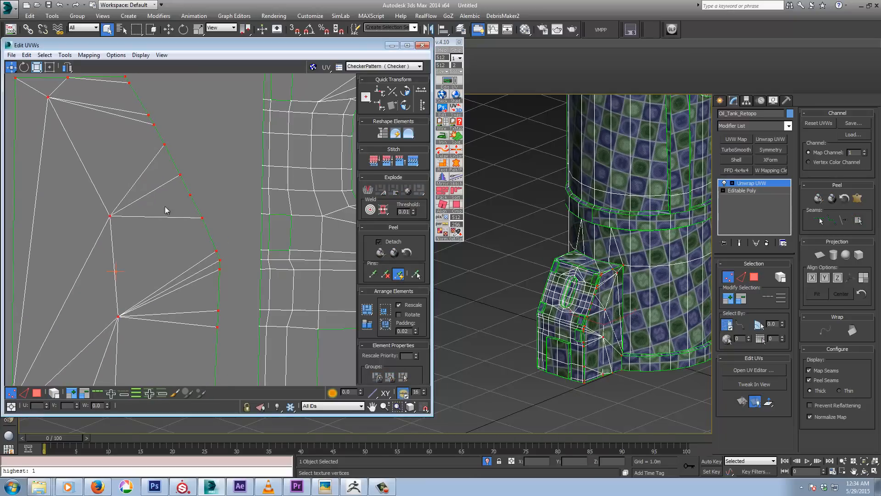
left_click_drag(190, 194, 181, 174)
scroll(189, 172, "down", 8)
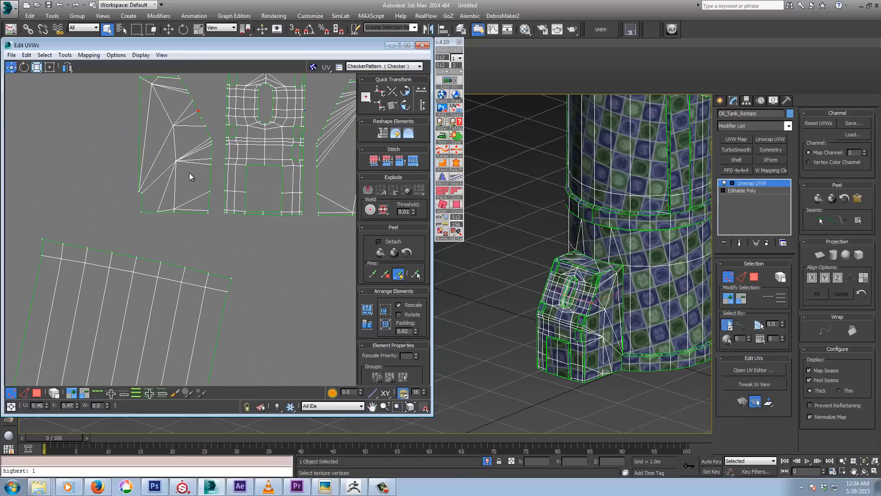
left_click(54, 394)
left_click(37, 393)
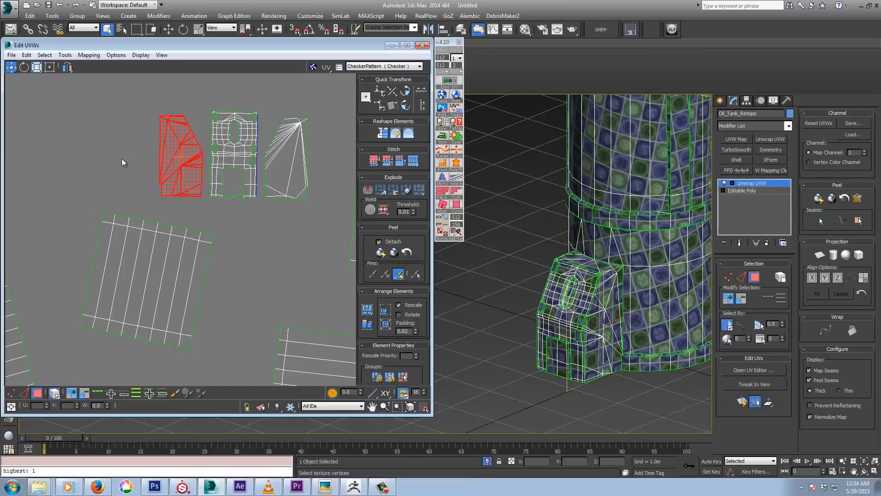
middle_click_drag(122, 158, 109, 192)
scroll(119, 139, "down", 4)
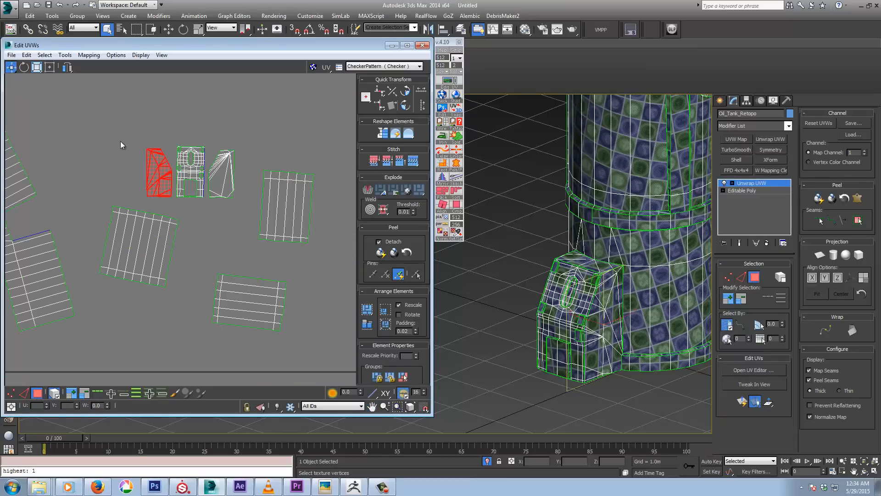
- Select the inverted polygons again and examine the notch in the left side shell's slanted edge
left_click(44, 54)
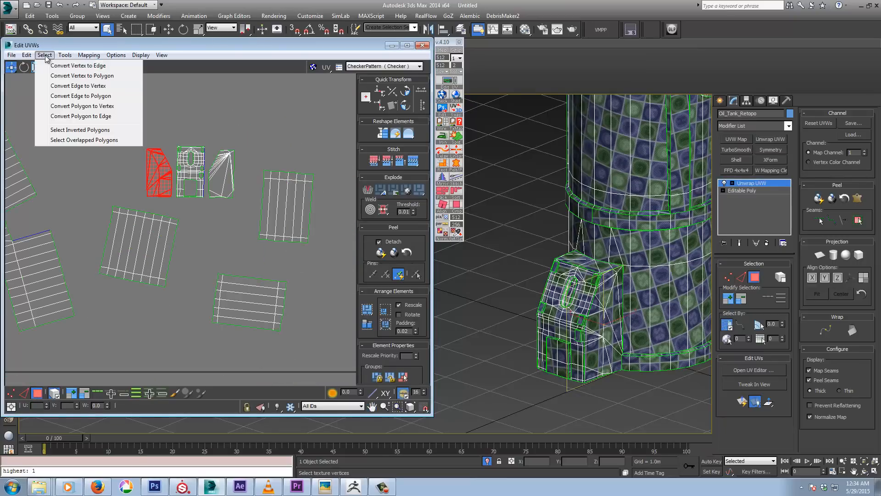
left_click(75, 133)
scroll(156, 167, "up", 5)
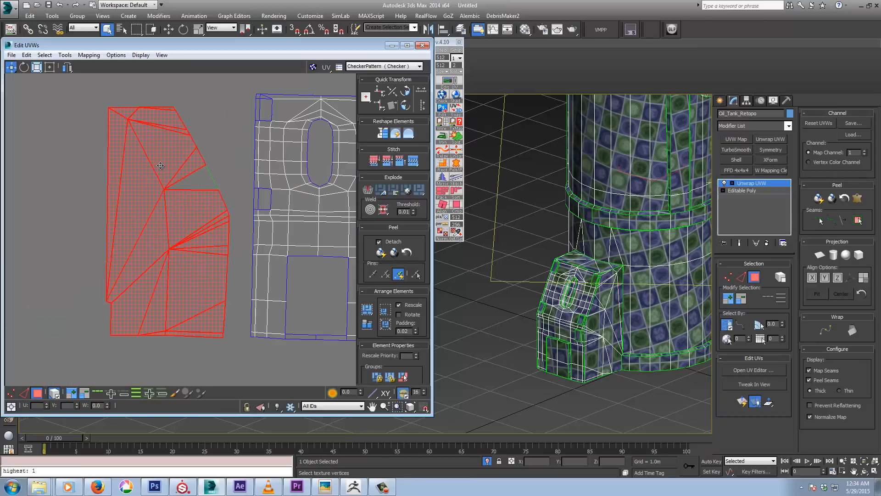
middle_click_drag(208, 195, 177, 193)
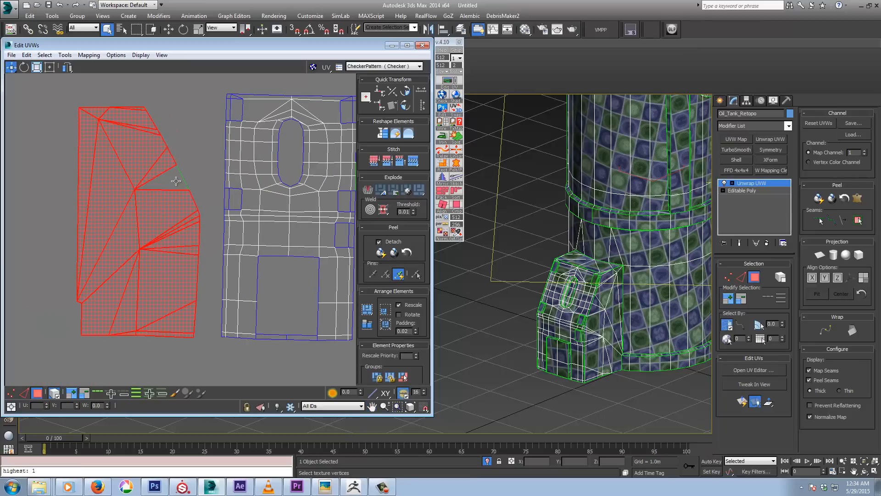
scroll(163, 191, "down", 4)
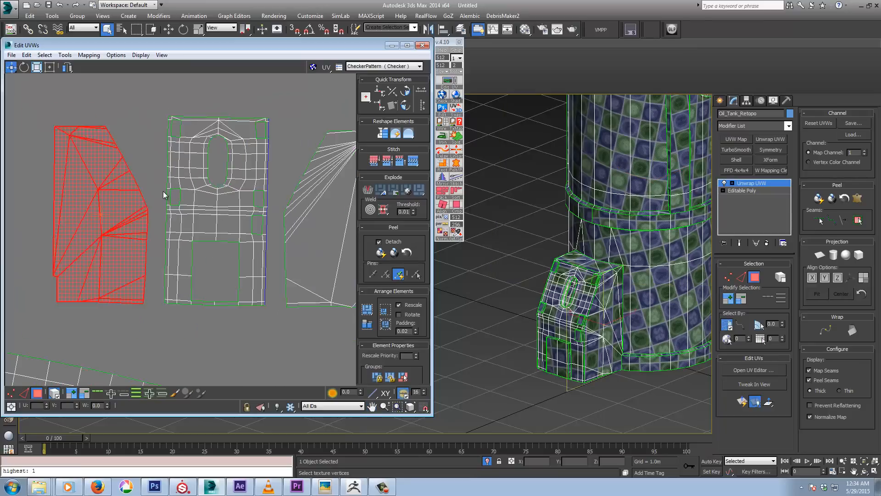
- Turn on shaded highlighting of selected faces and reselect the left side shell to locate it on the model
middle_click_drag(604, 271, 558, 282, "alt")
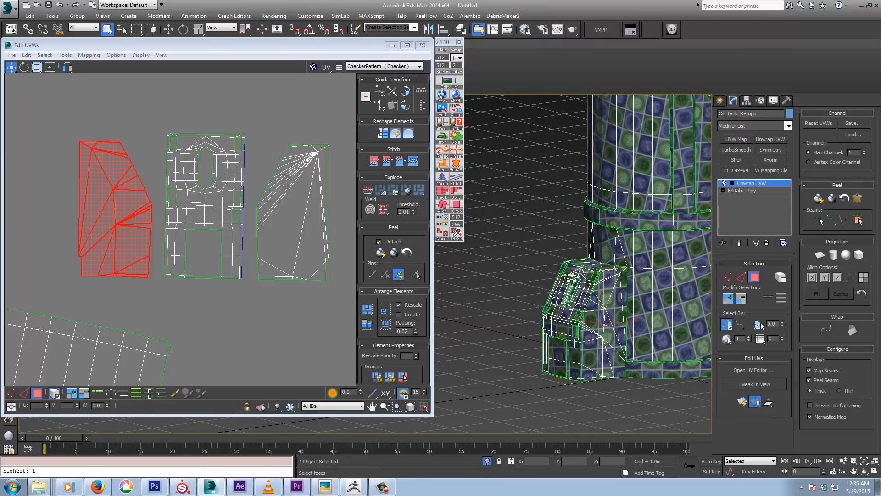
key("F2")
left_click(153, 135)
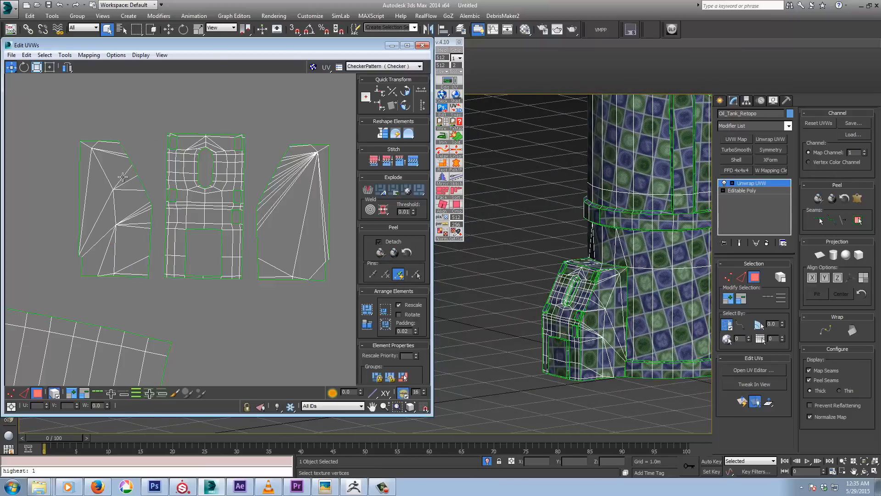
left_click(131, 173)
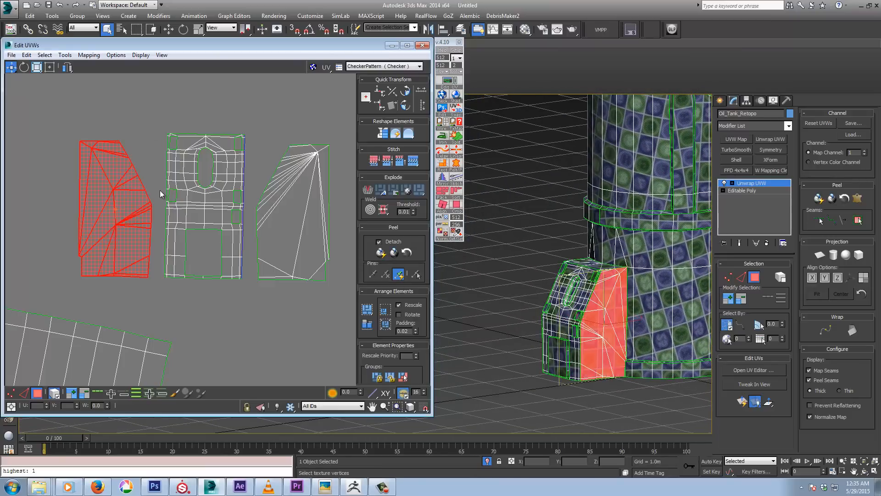
middle_click_drag(159, 190, 179, 191)
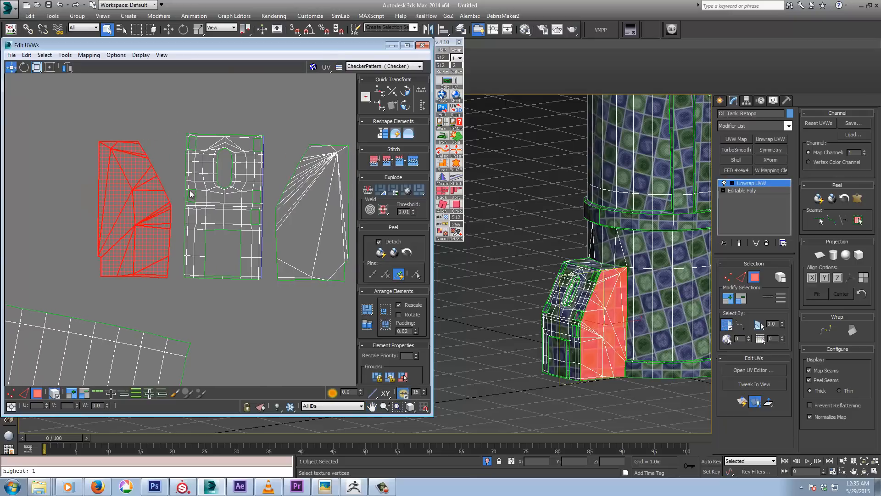
scroll(190, 194, "down", 2)
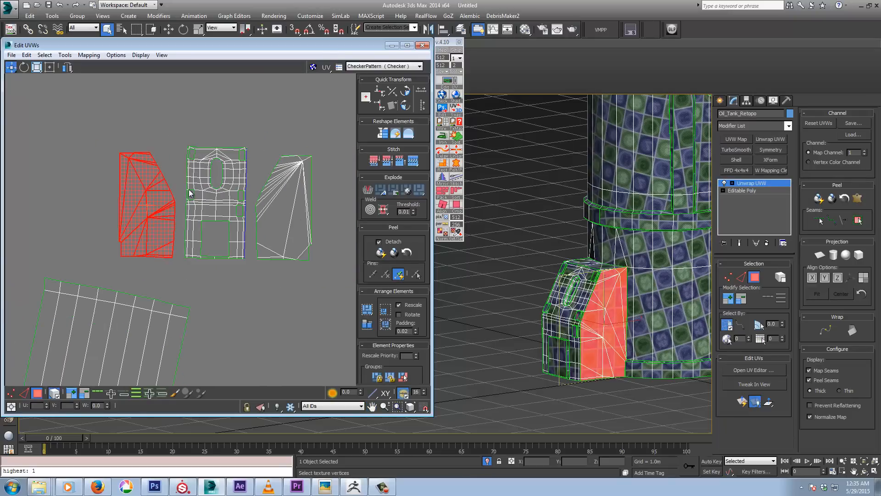
- Flip all inverted polygons horizontally and shift them so the two side shells sit on either side of the box front shell
left_click(44, 55)
left_click(69, 121)
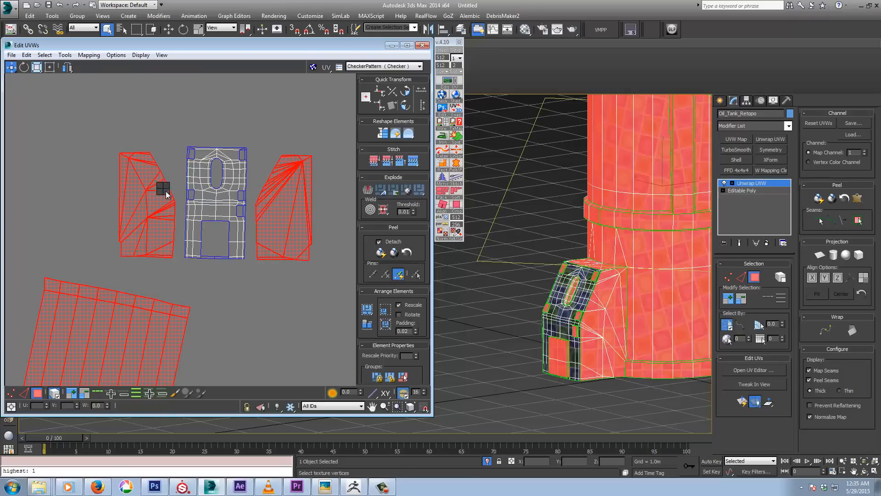
right_click(163, 189)
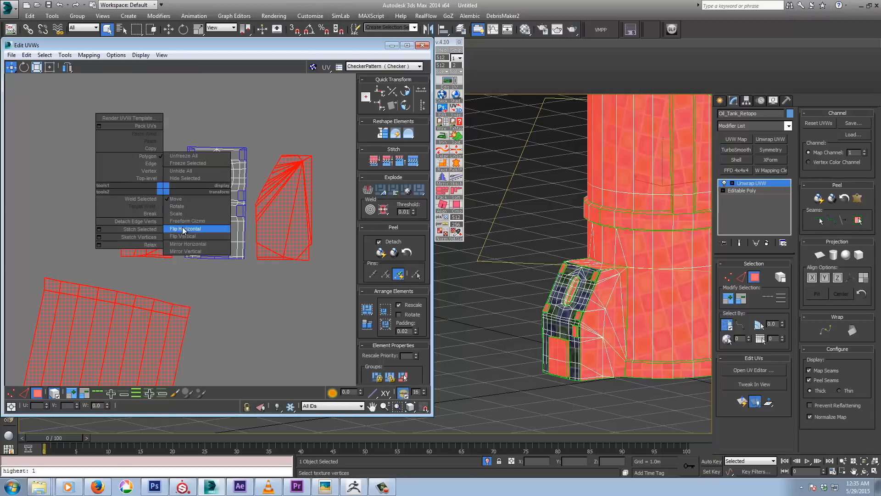
left_click(184, 228)
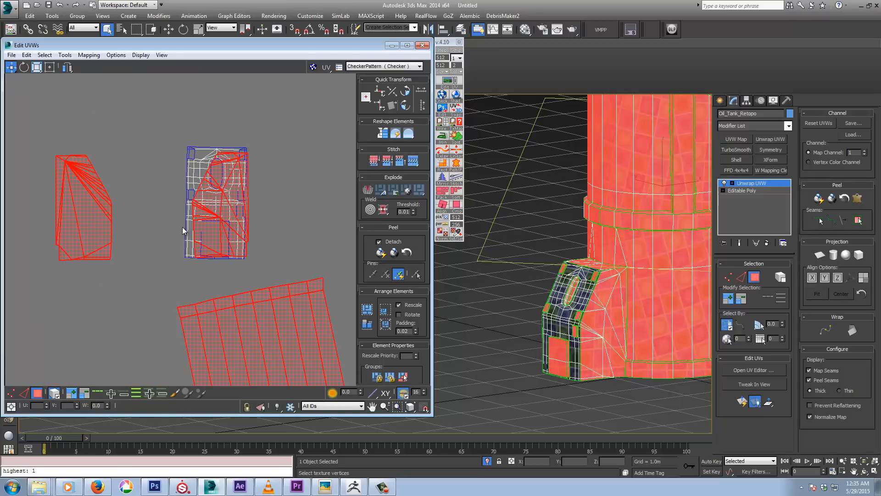
left_click_drag(219, 229, 282, 227)
- Select the inverted polygons again and examine the triangle on the right side shell's slanted edge
left_click(44, 55)
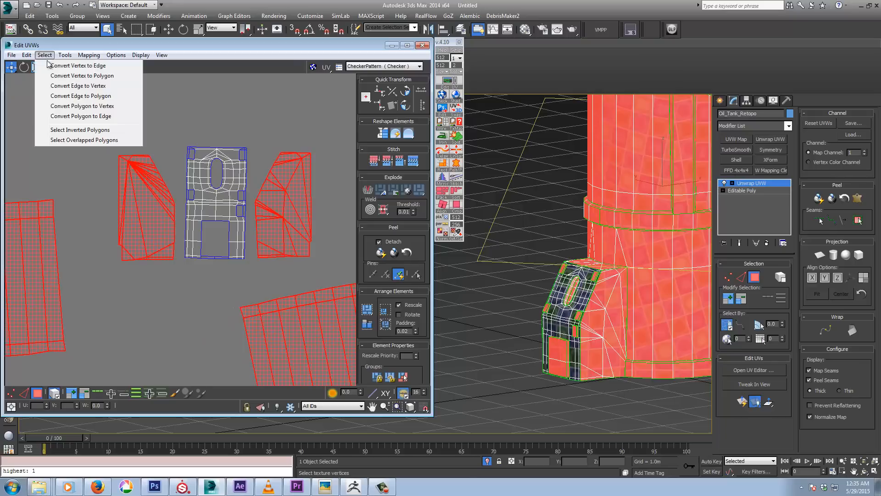
left_click(78, 131)
middle_click_drag(211, 212, 164, 204)
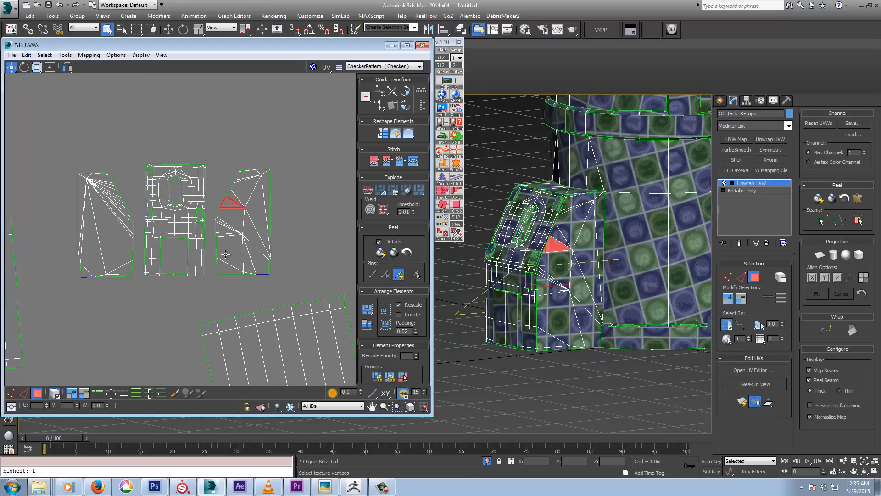
scroll(228, 204, "up", 6)
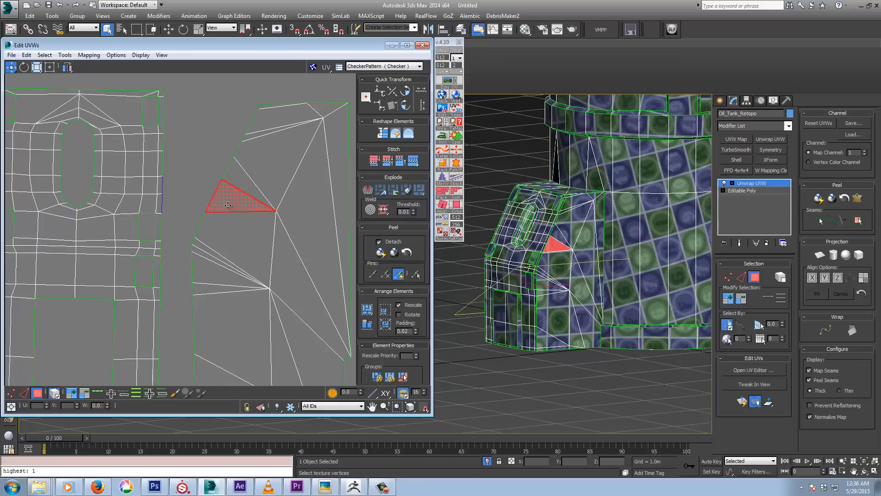
left_click(201, 171)
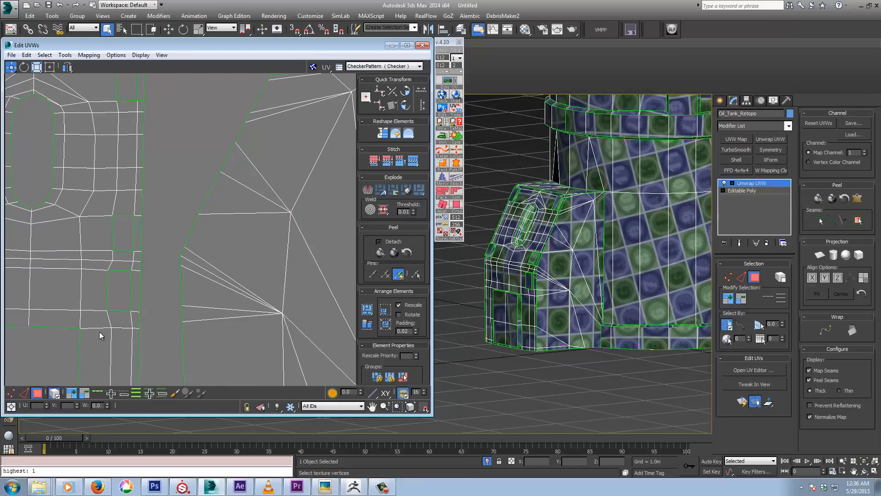
- Separate the crossed vertices at the inverted triangle on the right side shell's slanted edge
left_click(10, 393)
left_click(221, 172)
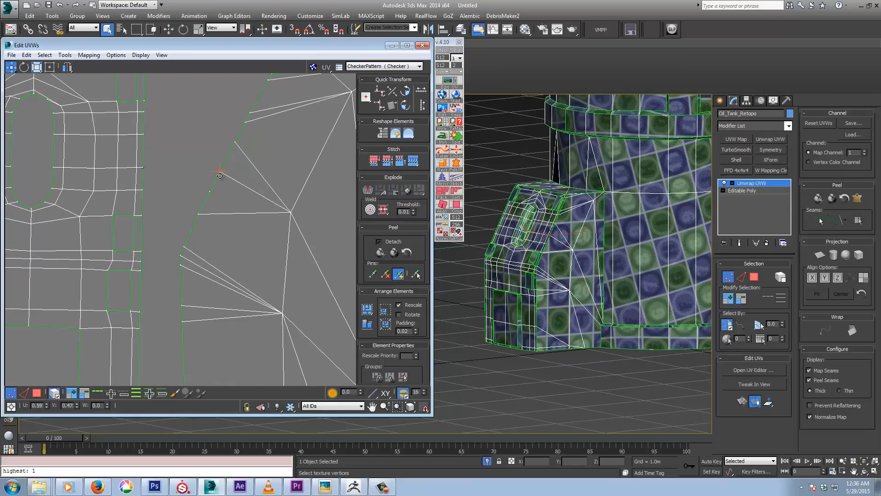
left_click_drag(219, 175, 204, 190)
key("ctrl+z")
left_click(197, 186)
key("ctrl+z")
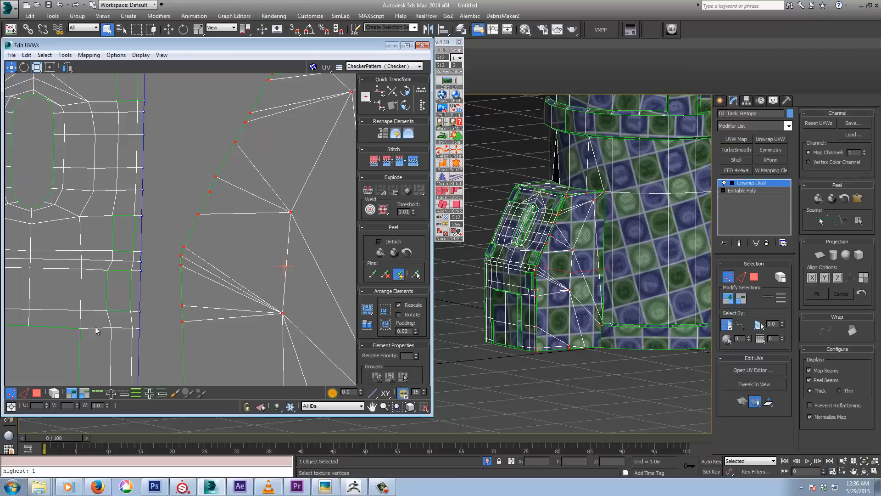
left_click(198, 205)
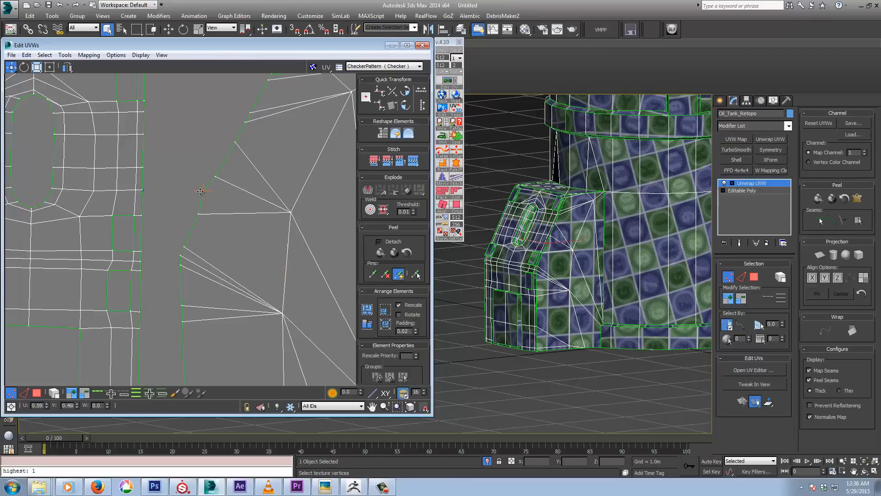
- Align the protruding vertex with the right side shell's slanted edge, comparing the checker pattern on the model
scroll(541, 238, "up", 8)
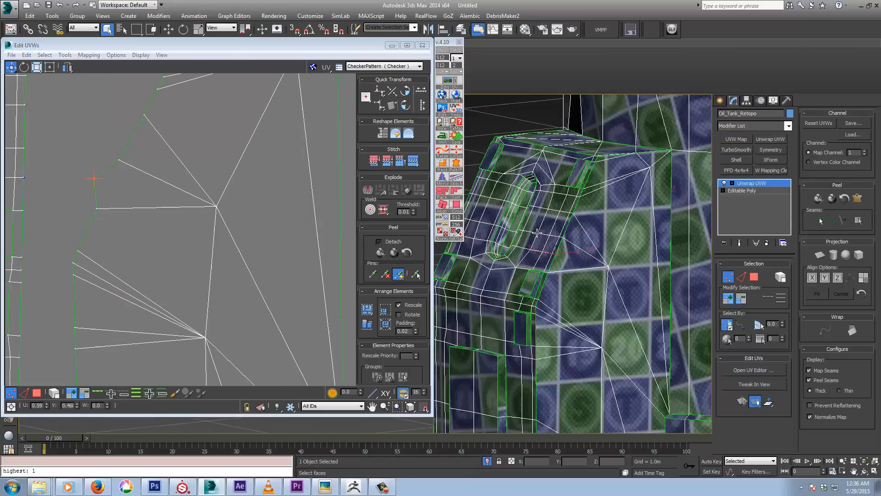
scroll(562, 272, "down", 2)
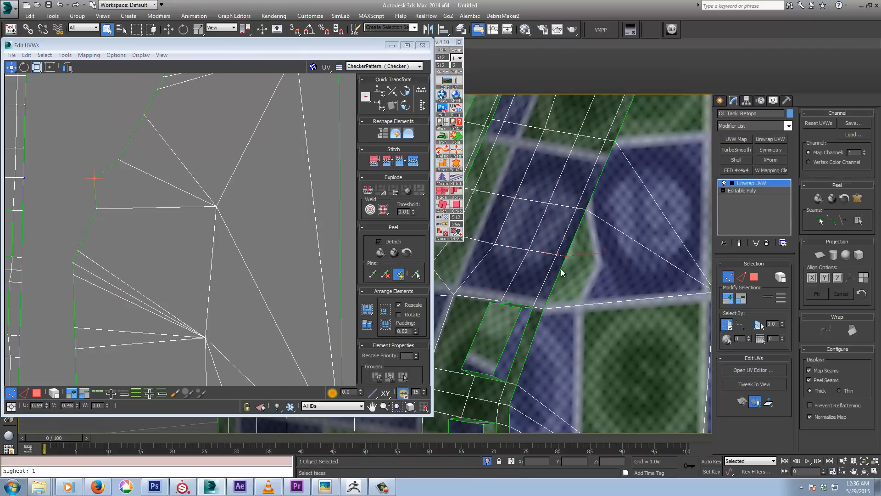
scroll(562, 273, "down", 3)
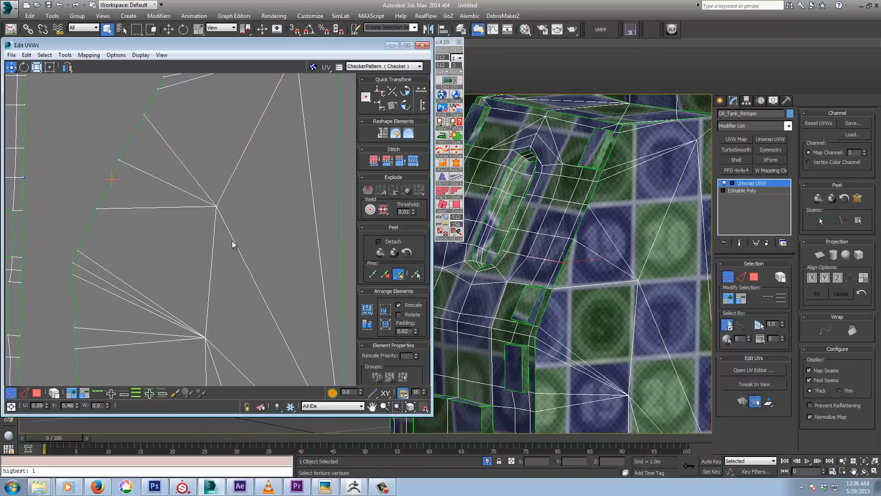
scroll(147, 227, "down", 2)
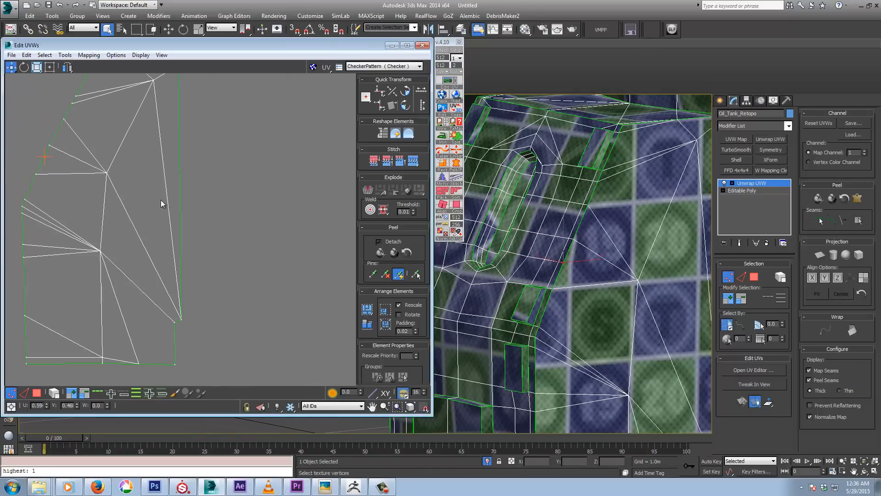
middle_click_drag(49, 177, 160, 209)
middle_click_drag(161, 204, 213, 208)
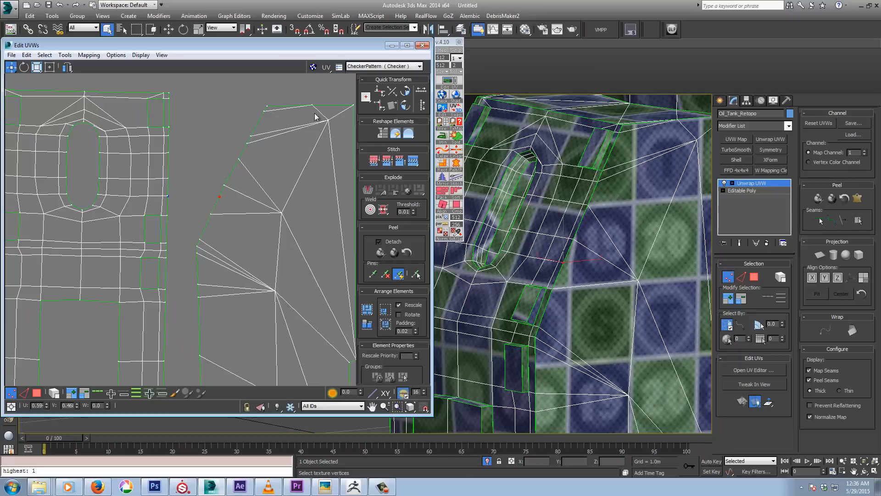
- Pull the middle vertex of the right side shell's slanted edge outward and return to polygon selection
left_click(219, 196)
left_click_drag(218, 196, 198, 197)
left_click(37, 393)
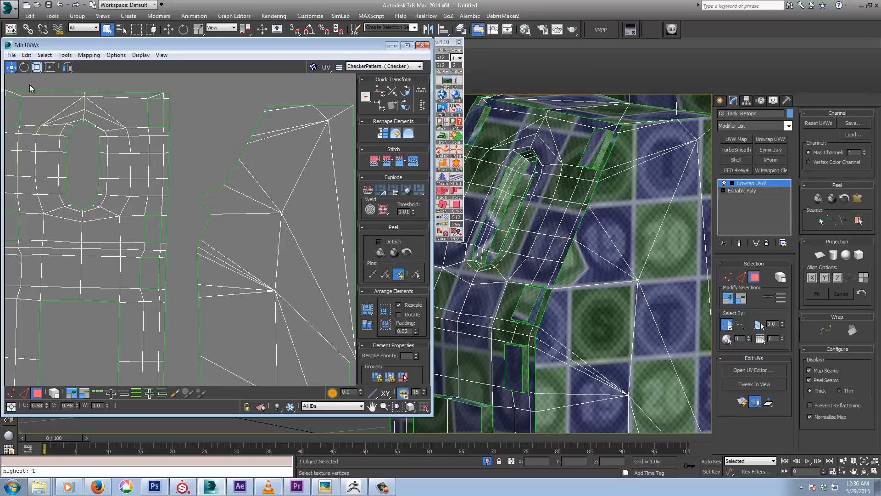
- Check for inverted polygons and inspect the polygon at the pulled-out vertex of the right side shell
left_click(44, 55)
left_click(72, 129)
scroll(148, 226, "down", 4)
scroll(158, 205, "up", 3)
middle_click_drag(73, 167, 237, 284)
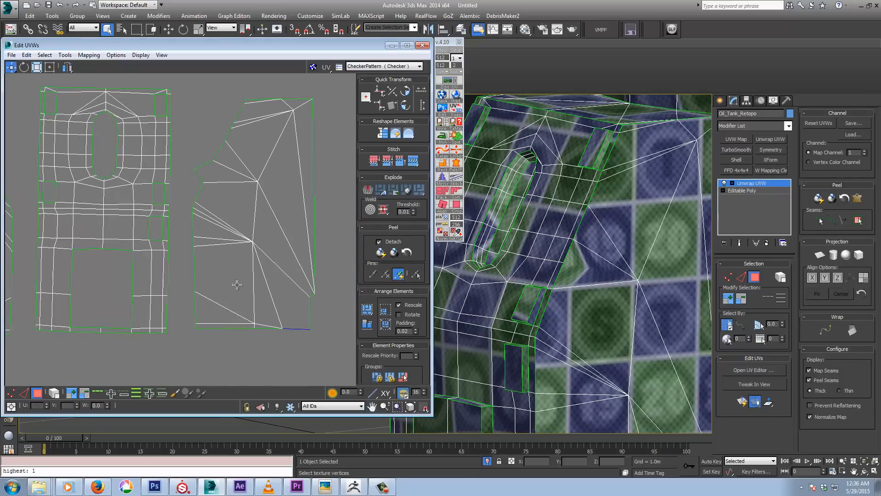
middle_click_drag(159, 205, 252, 218)
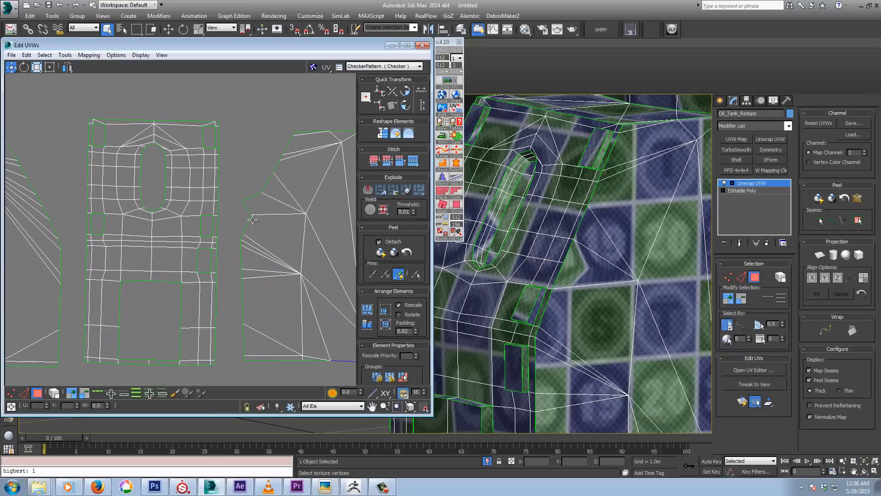
scroll(253, 218, "up", 2)
left_click_drag(241, 203, 242, 202)
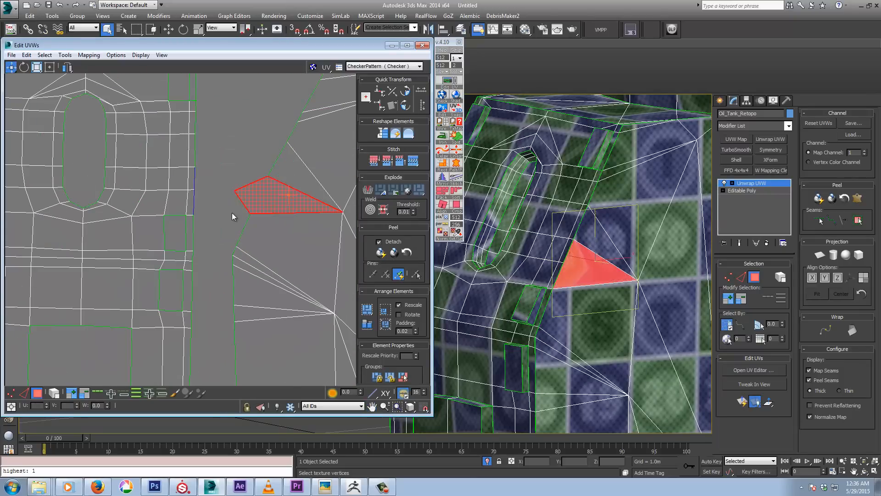
- Move the pulled-out vertex back in line with the right side shell's slanted edge
left_click(11, 393)
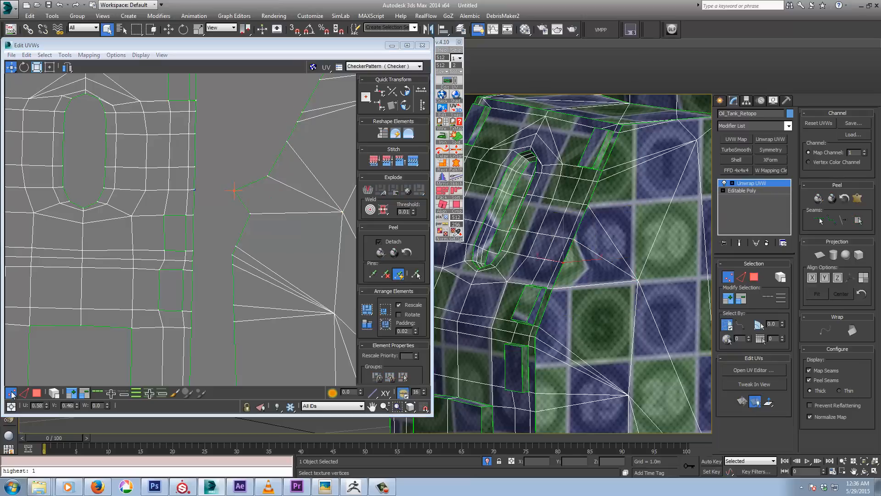
scroll(244, 173, "up", 3)
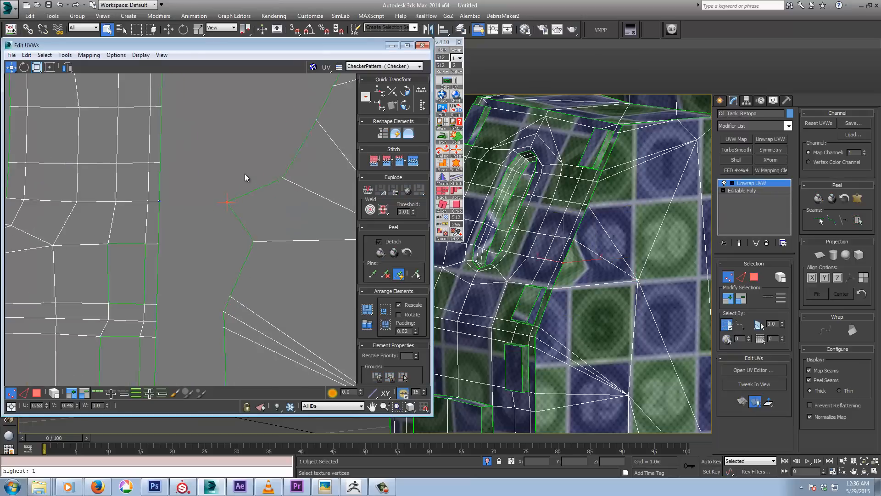
left_click_drag(219, 209, 274, 214)
scroll(230, 214, "down", 4)
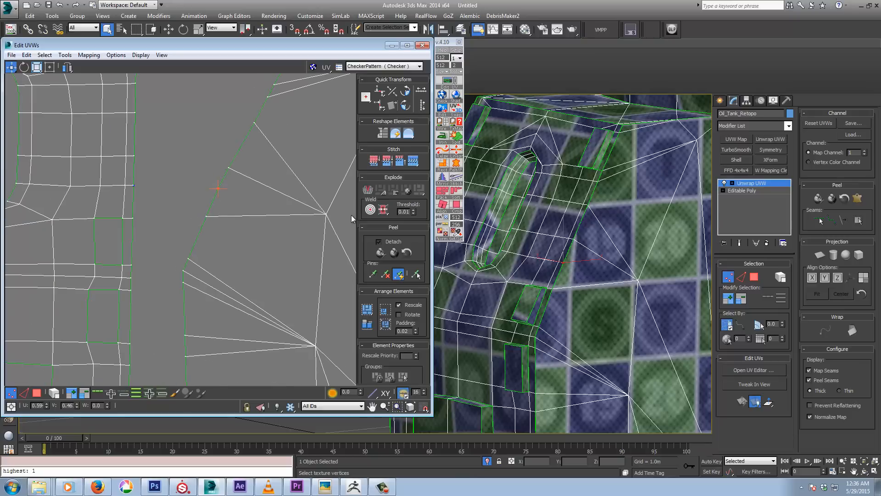
scroll(170, 209, "down", 2)
middle_click_drag(208, 267, 261, 234)
scroll(246, 249, "down", 2)
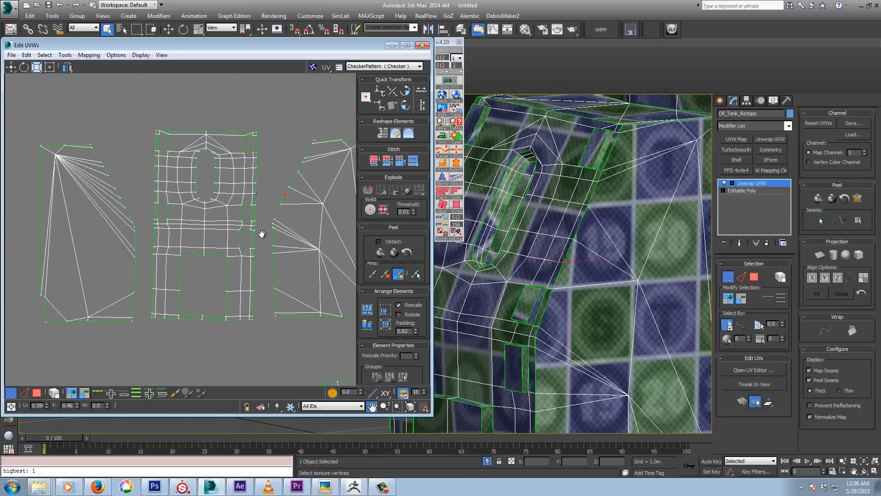
scroll(262, 233, "down", 1)
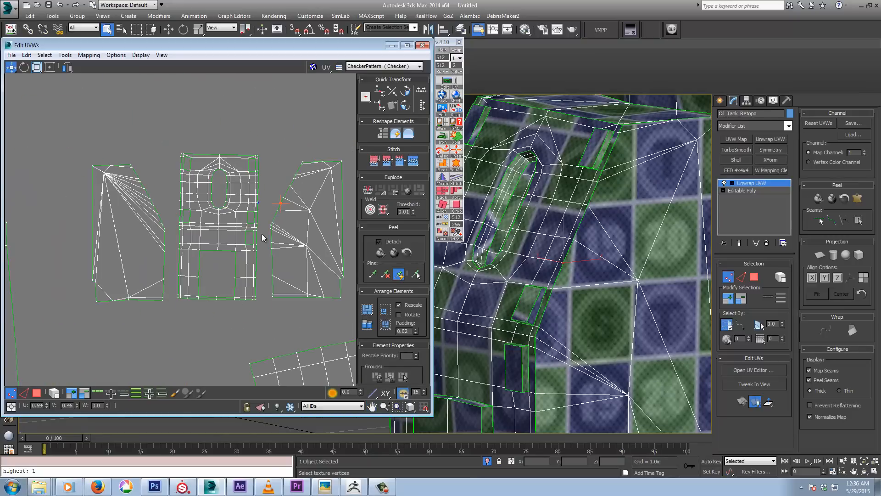
- Select the side shells by UV element and move both right up against the box front shell
left_click(36, 393)
left_click(54, 393)
left_click(300, 244)
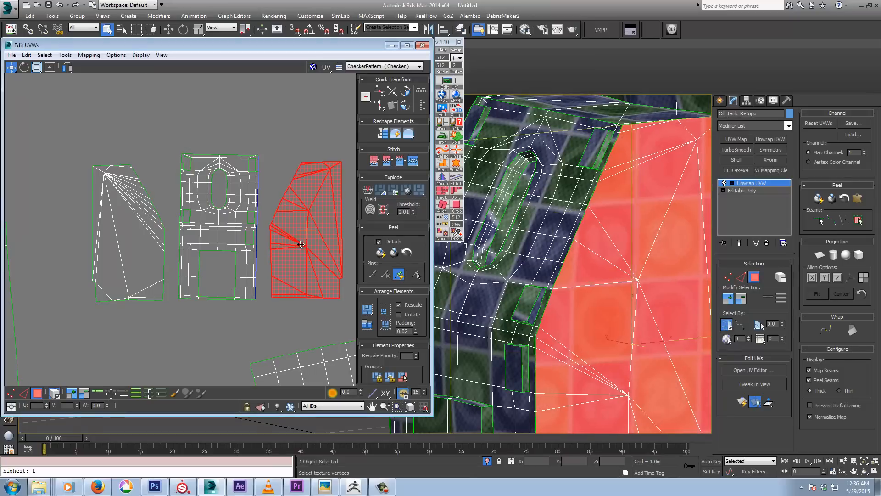
left_click(138, 219)
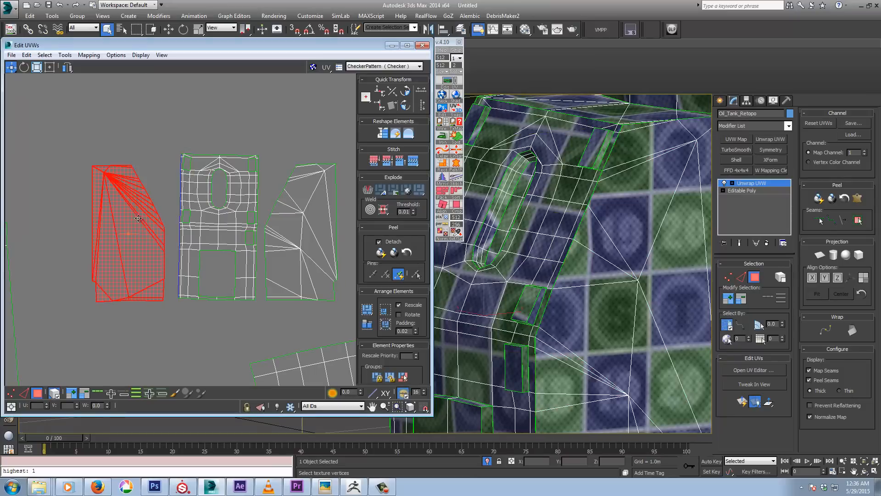
left_click_drag(138, 218, 149, 216)
left_click_drag(273, 231, 269, 230)
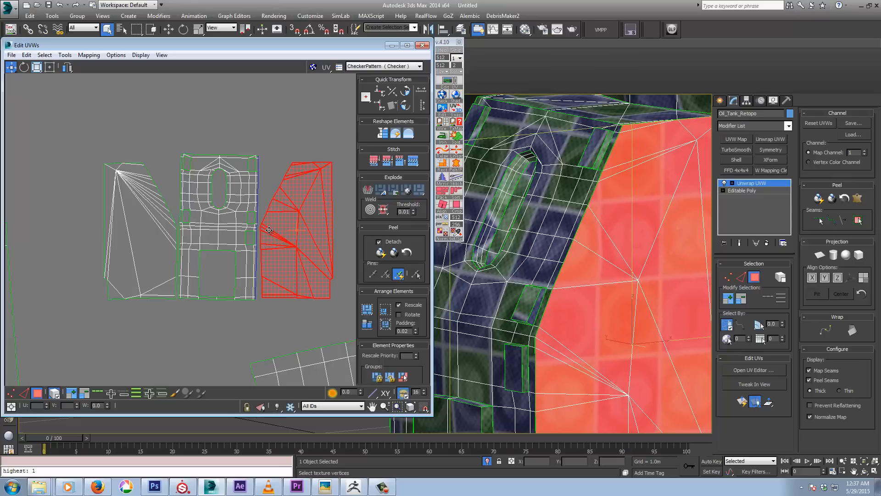
scroll(230, 247, "down", 5)
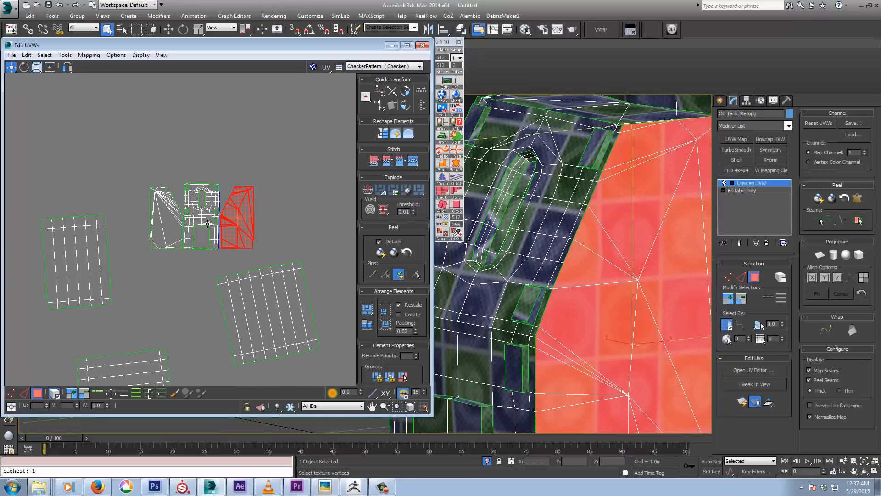
scroll(221, 232, "down", 5)
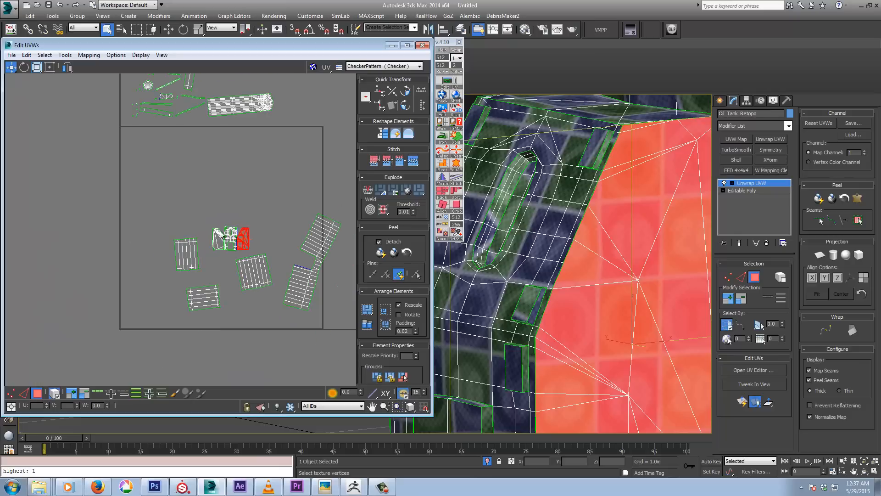
middle_click_drag(251, 184, 240, 233)
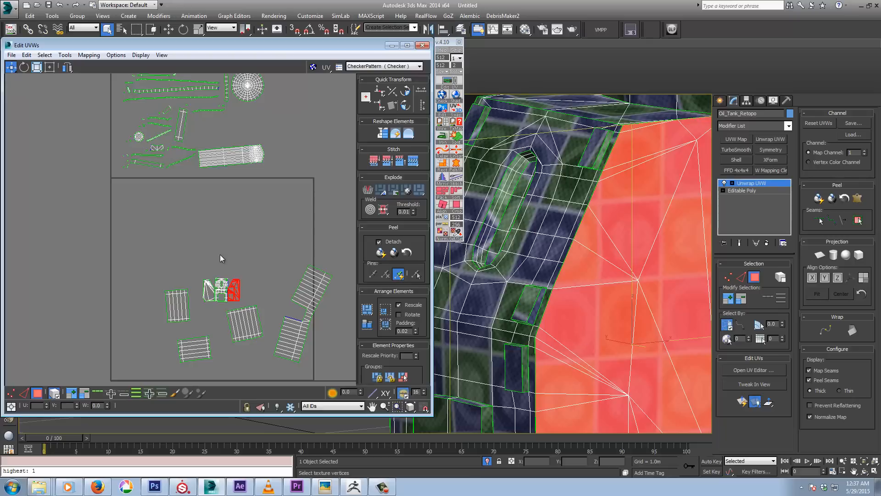
- Rotate the lowest tank body shell in the UV square about a quarter turn so it stands upright
middle_click_drag(224, 240, 185, 345)
middle_click_drag(248, 211, 251, 161)
scroll(251, 161, "down", 1)
middle_click_drag(244, 271, 246, 221)
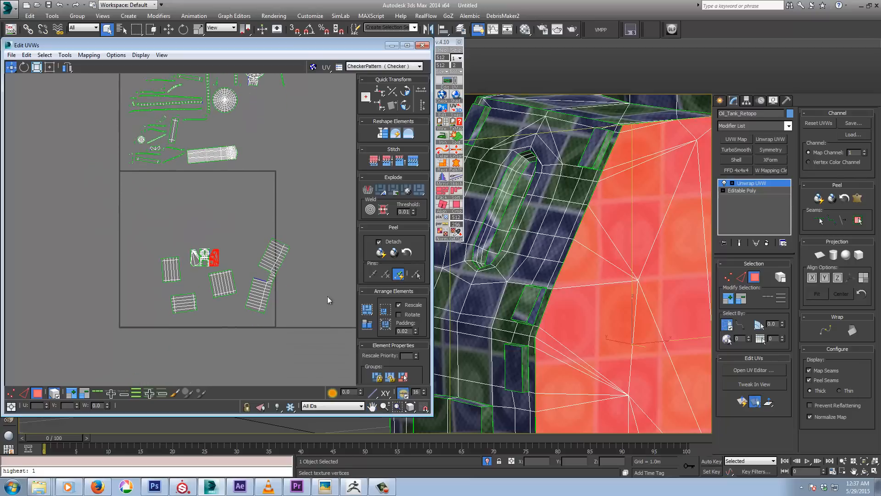
middle_click_drag(498, 265, 523, 258)
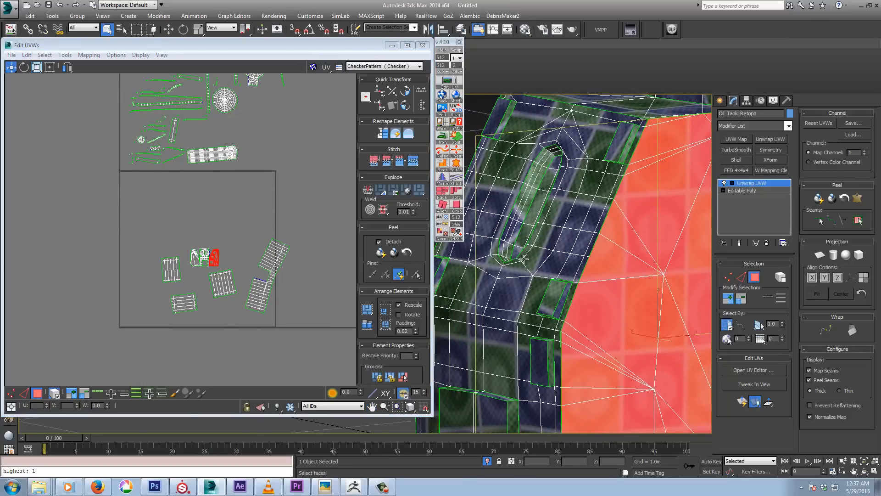
scroll(524, 259, "down", 2)
middle_click_drag(530, 302, 542, 311)
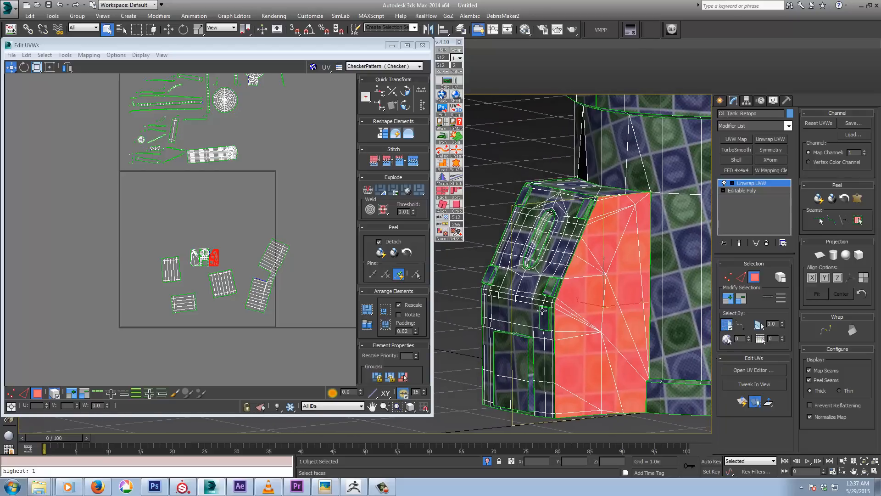
left_click(182, 304)
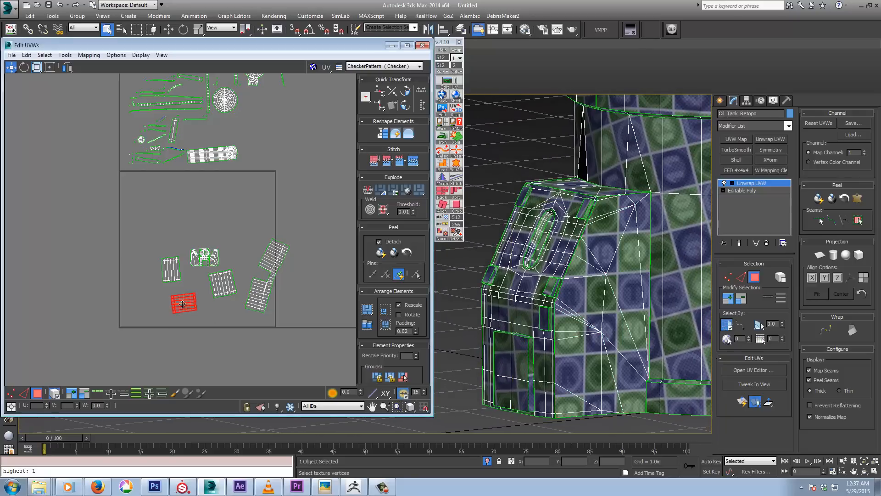
right_click(190, 296)
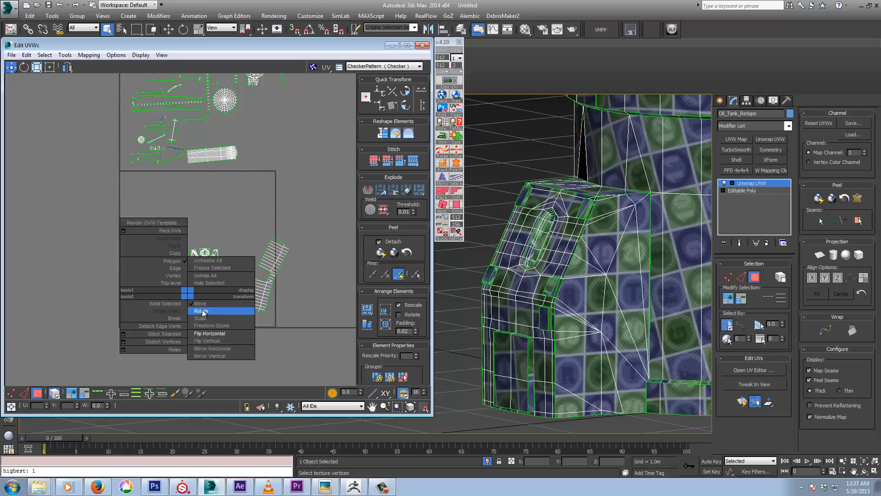
left_click(204, 312)
left_click_drag(187, 296, 267, 372)
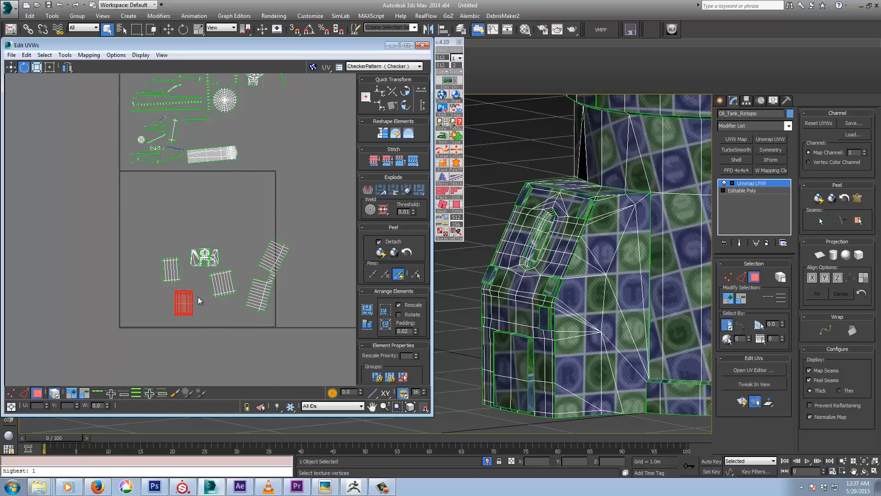
- Find the upright shell's place on the tank, and rotate the two other tilted upper body shells straight
middle_click_drag(598, 235, 591, 312)
scroll(601, 248, "down", 5)
middle_click_drag(592, 312, 537, 251, "alt")
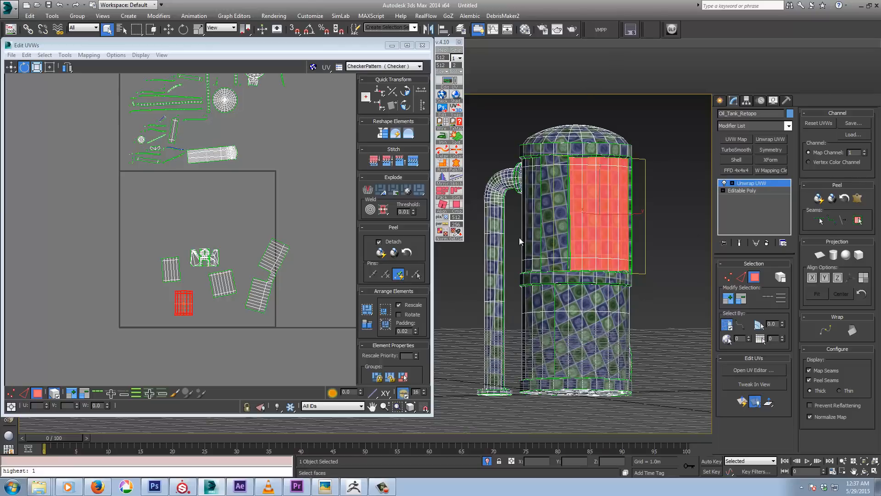
right_click(181, 293)
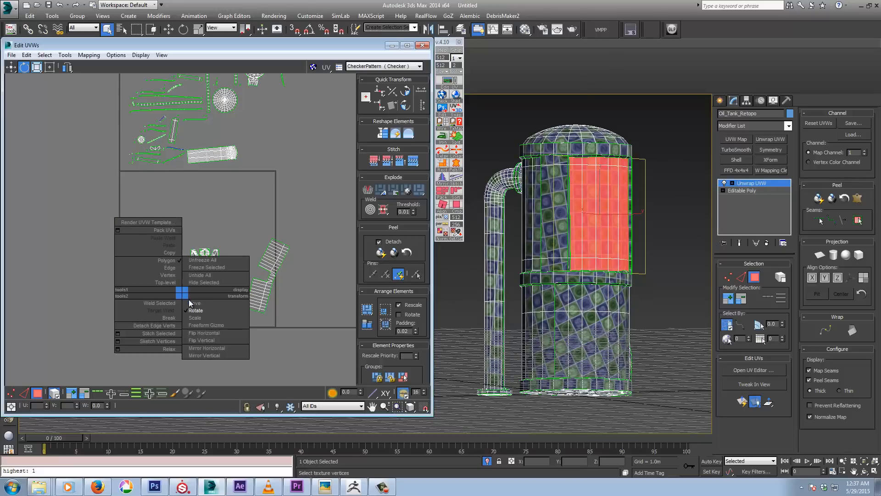
left_click(195, 310)
left_click_drag(173, 270, 178, 260)
left_click_drag(222, 284, 223, 277)
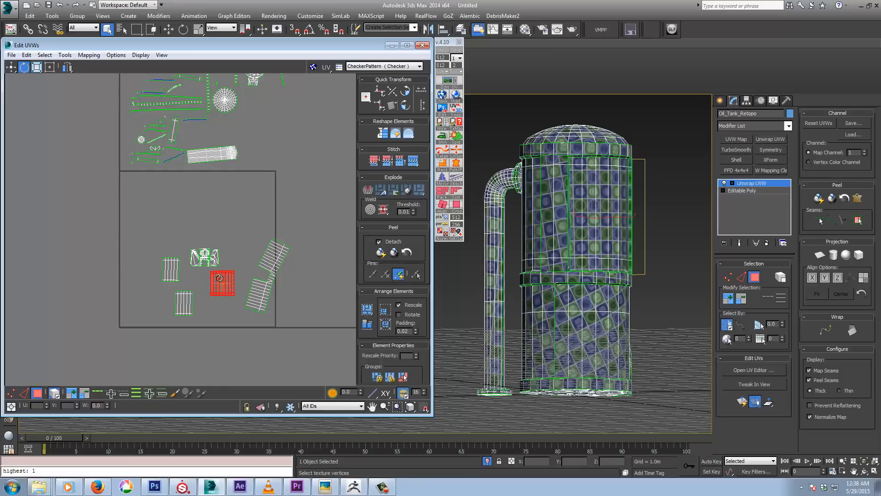
- Line up the three straightened shells along the UV square's lower-left edge and place the box shells above them
left_click(171, 278)
right_click(138, 307)
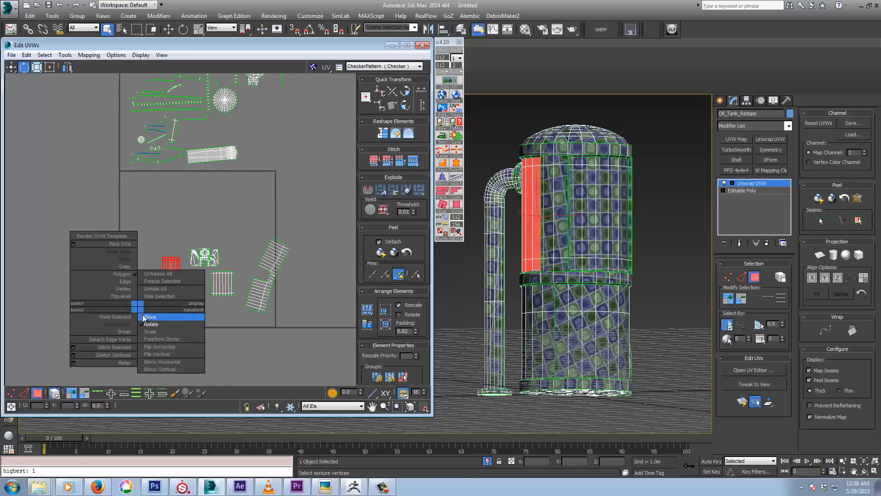
left_click(148, 317)
left_click_drag(171, 275, 134, 319)
left_click(182, 303)
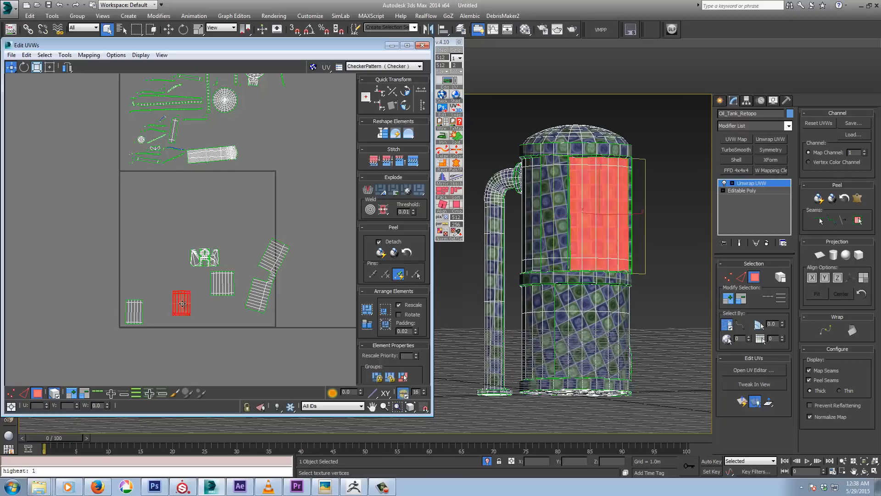
left_click_drag(182, 303, 160, 311)
left_click_drag(228, 289, 188, 313)
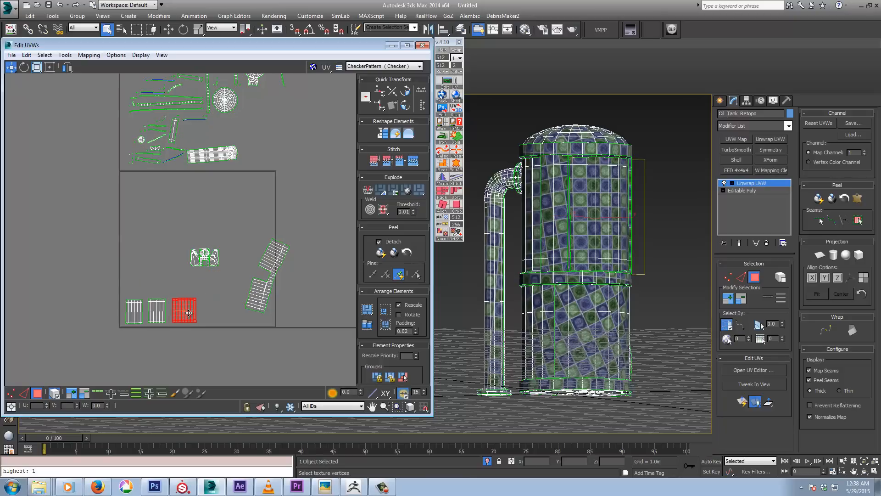
left_click_drag(250, 282, 250, 282)
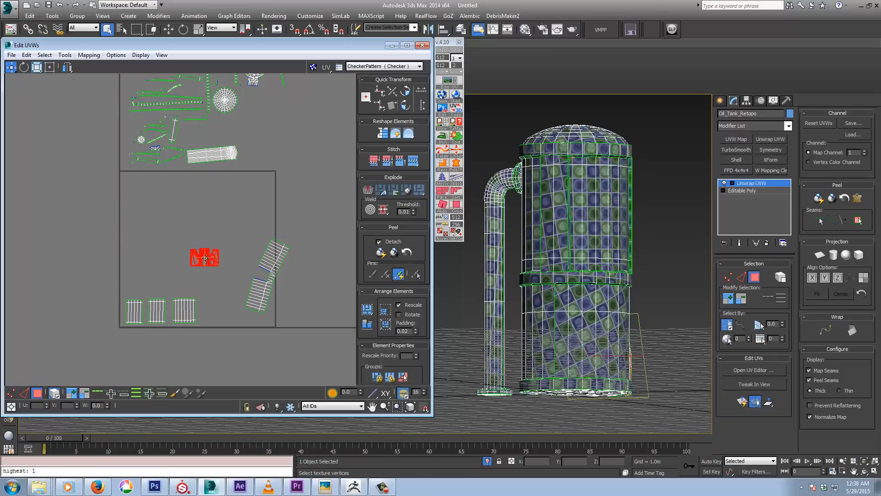
left_click_drag(203, 250, 145, 272)
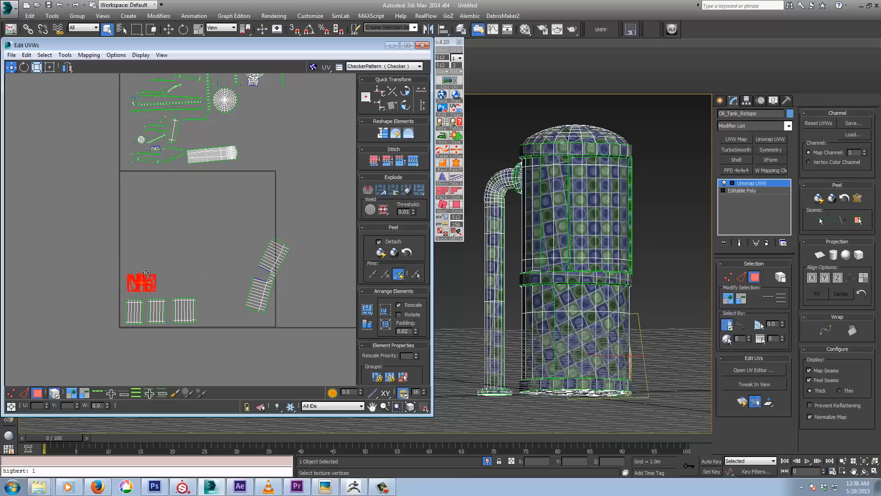
- Quick Peel the tank's lower body shell and place it beside the row of three straightened shells
left_click(276, 263)
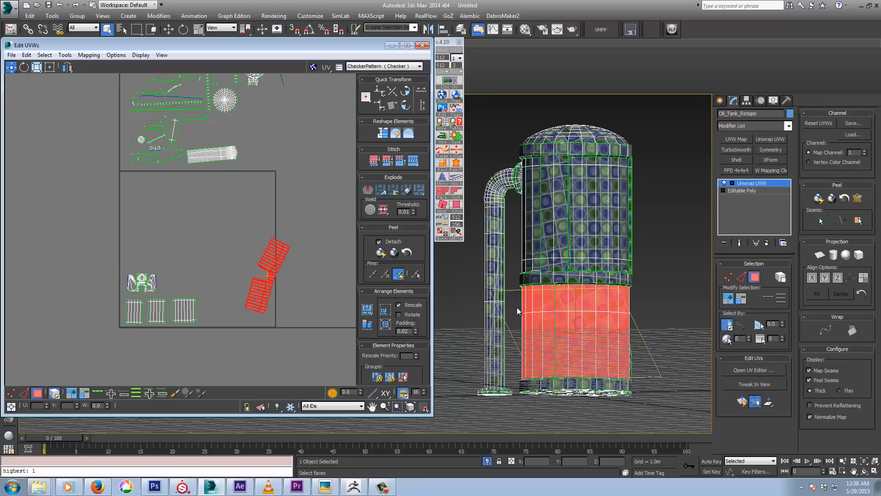
middle_click_drag(546, 311, 572, 318)
left_click(819, 199)
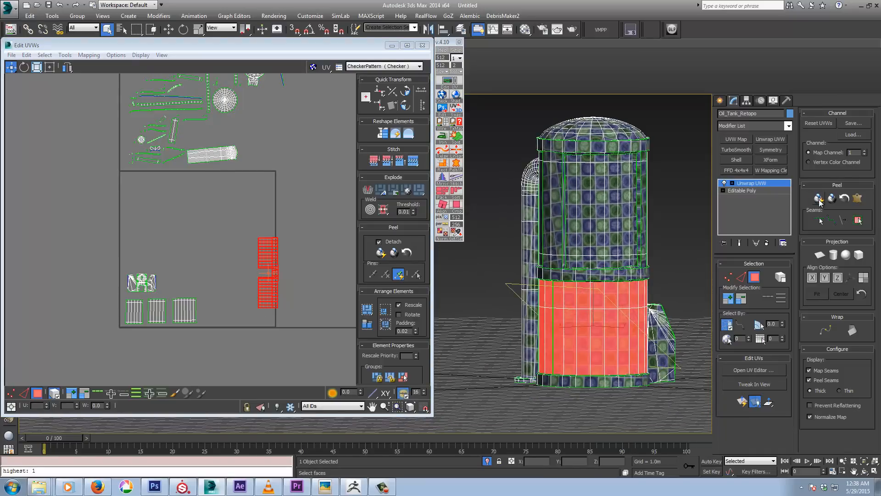
left_click_drag(271, 247, 213, 262)
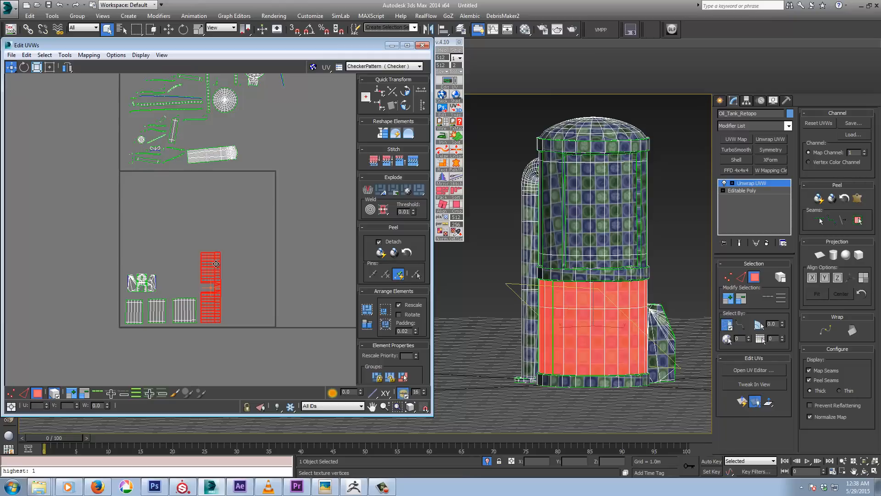
- Quick Peel the thin ring strip above the tank's base band and move the resulting arc outside the UV square, up and to the left
middle_click_drag(227, 227, 222, 267)
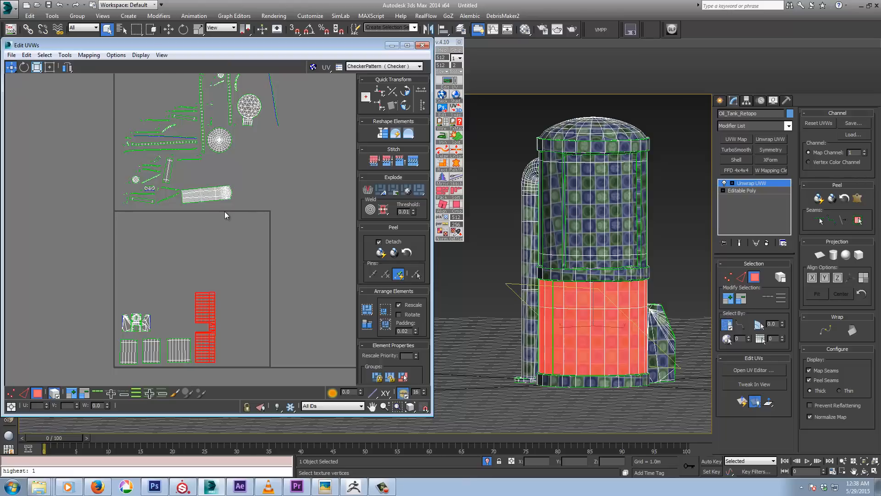
middle_click_drag(225, 319, 214, 318)
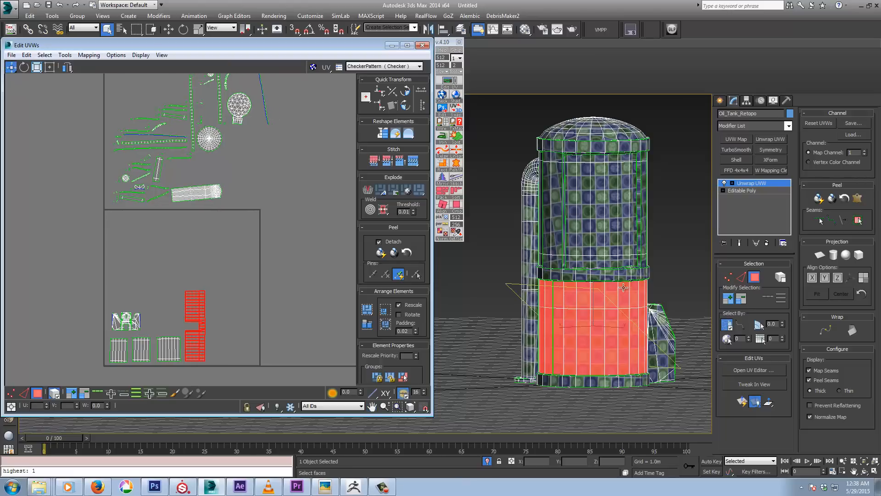
middle_click_drag(620, 280, 589, 299, "alt")
mouse_move(280, 210)
middle_mouse_down()
mouse_move(278, 234)
mouse_move(275, 207)
middle_mouse_up()
middle_click_drag(573, 297, 568, 313, "alt")
scroll(569, 312, "up", 6)
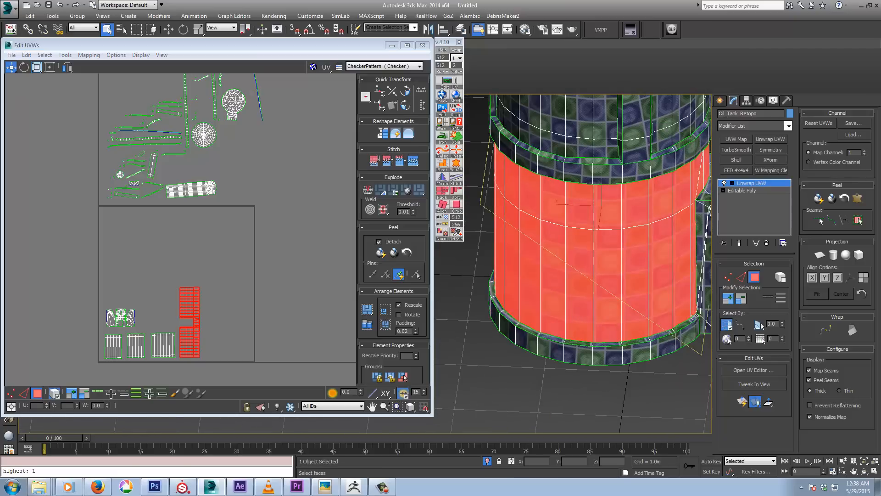
left_click(697, 316)
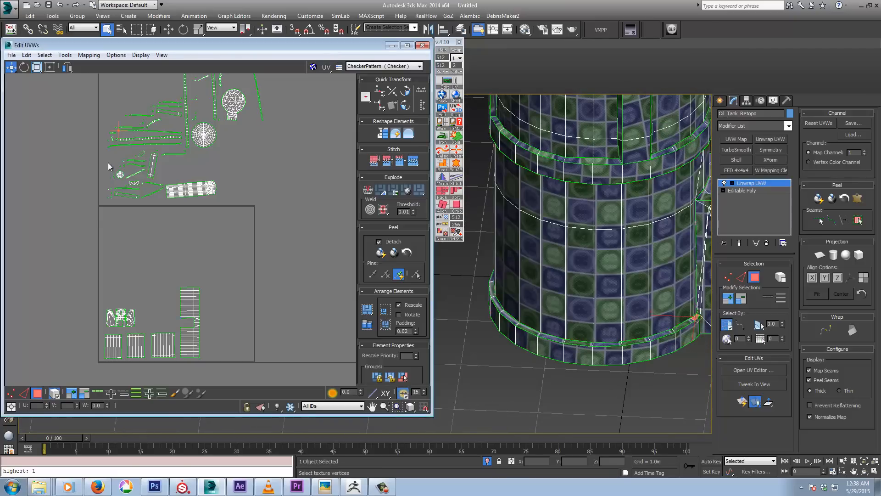
scroll(133, 139, "up", 2)
scroll(133, 140, "up", 1)
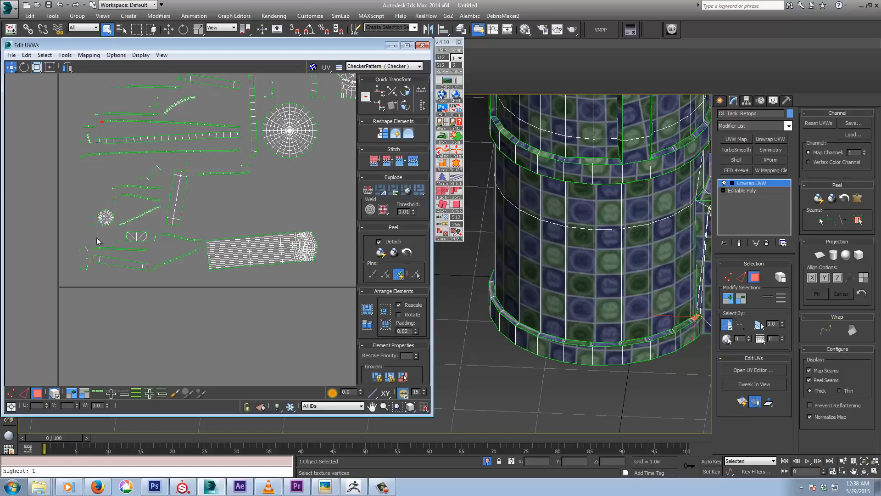
left_click(138, 122)
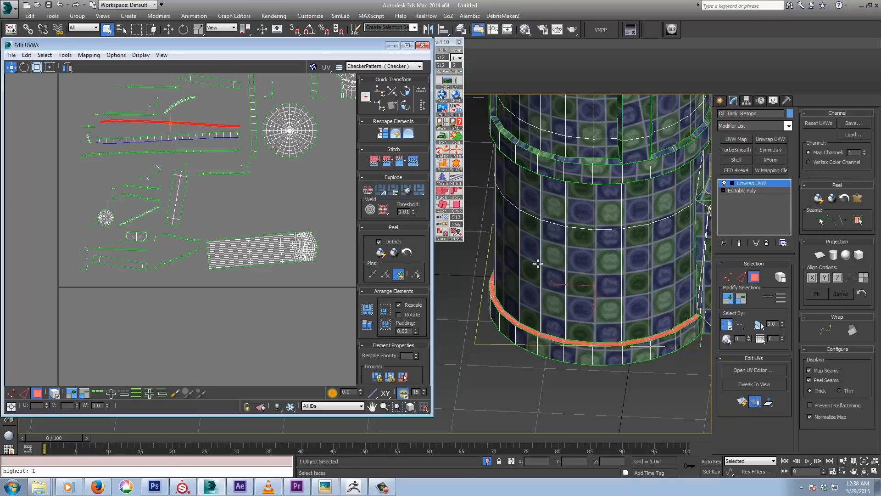
scroll(538, 264, "down", 3)
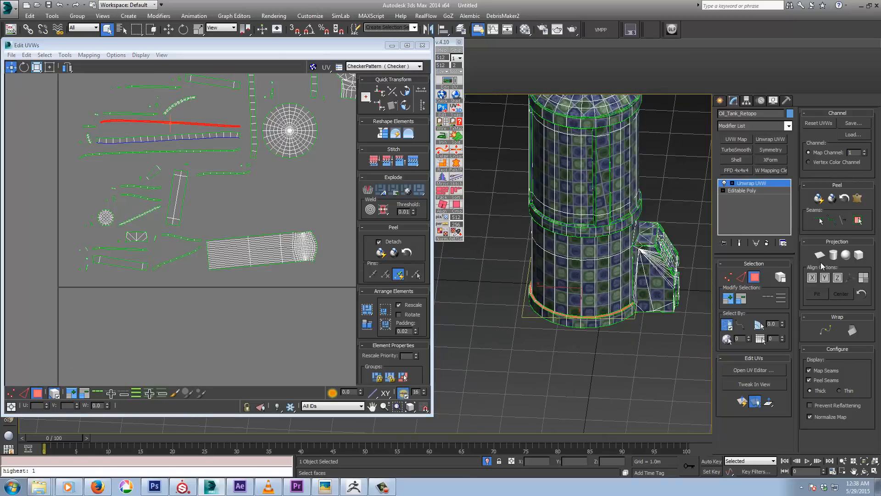
left_click(818, 198)
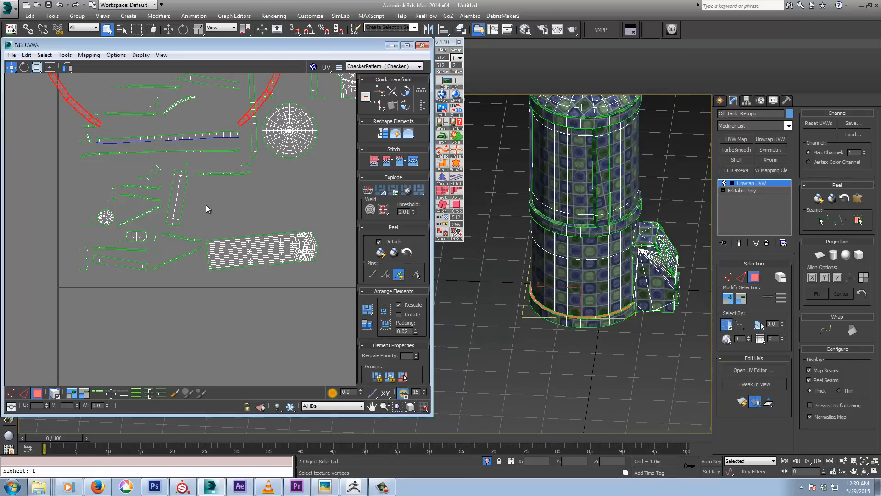
scroll(191, 285, "down", 5)
left_click_drag(162, 163, 43, 89)
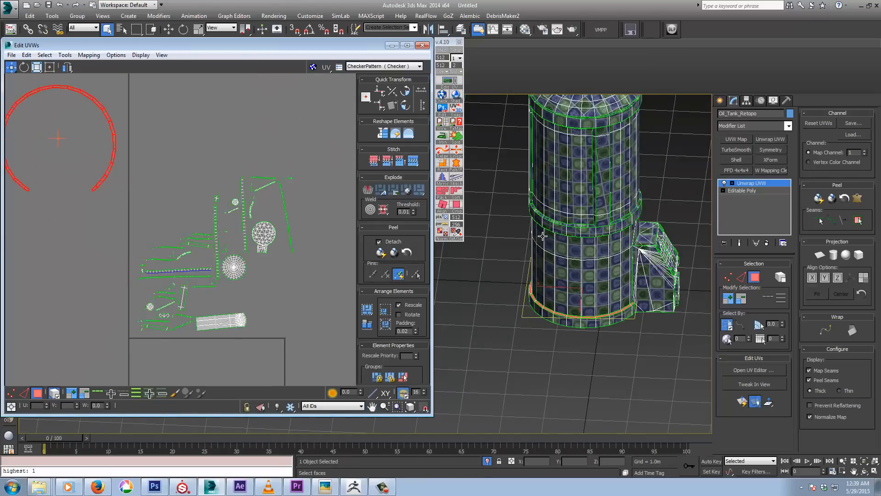
- Try to expand a polygon selection on the tank's bottom cap out to the surrounding seams
middle_click_drag(591, 254, 583, 247, "alt")
left_click(592, 286)
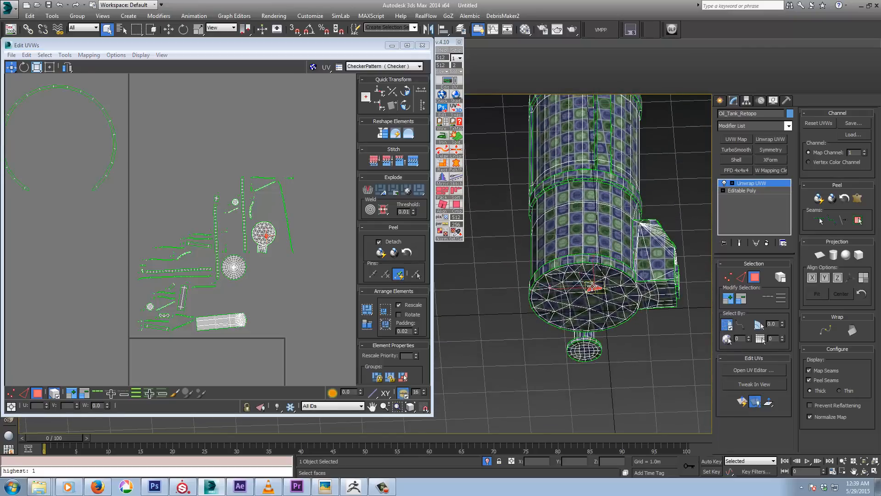
left_click(858, 220)
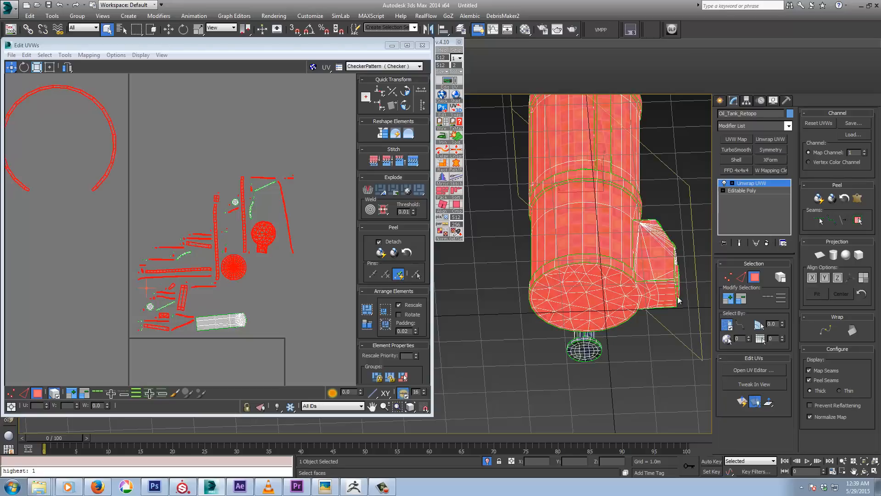
middle_click_drag(680, 300, 588, 309, "alt")
scroll(587, 307, "up", 4)
- Locate the round bottom cap shell in the UV layout and move it into the UV square's lower-right corner
left_click(590, 289)
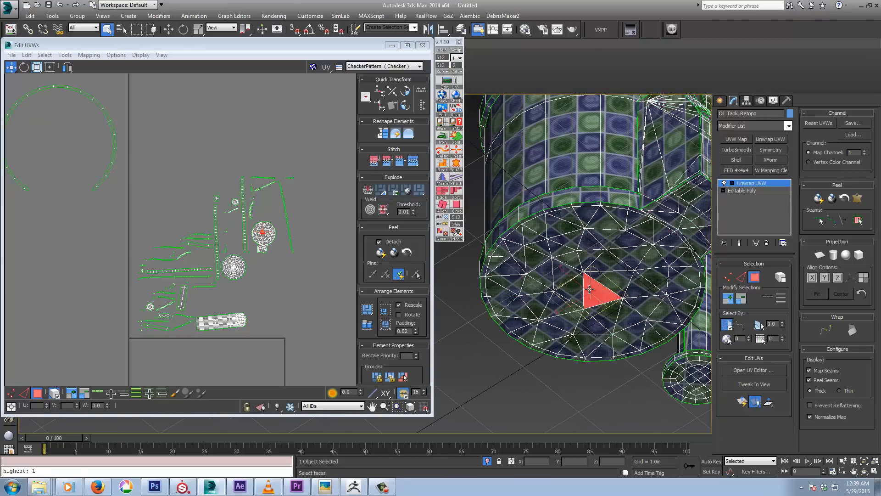
middle_click_drag(590, 289, 564, 277, "alt")
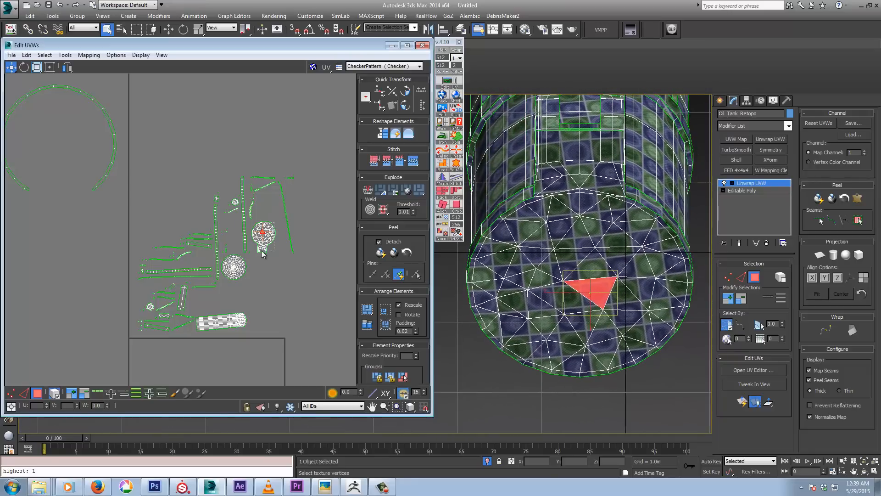
left_click(257, 256)
middle_click_drag(271, 238, 251, 152)
left_click_drag(246, 129, 252, 364)
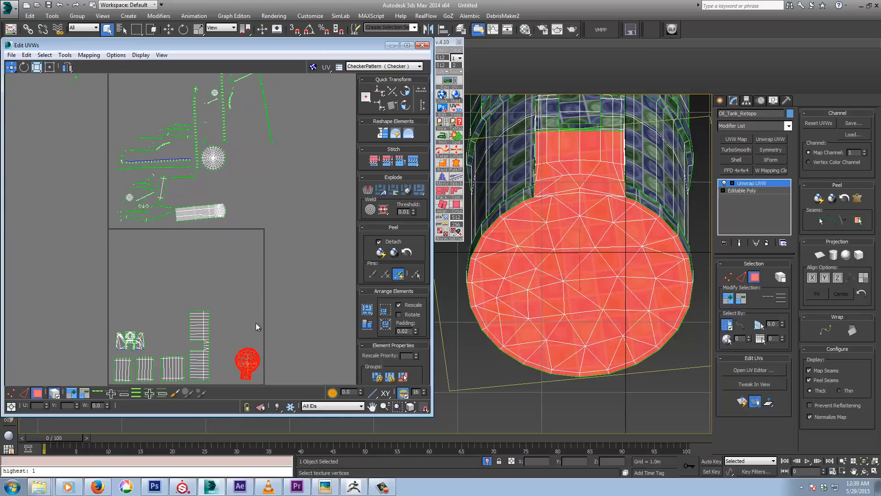
middle_click_drag(272, 302, 261, 323)
scroll(261, 264, "down", 2)
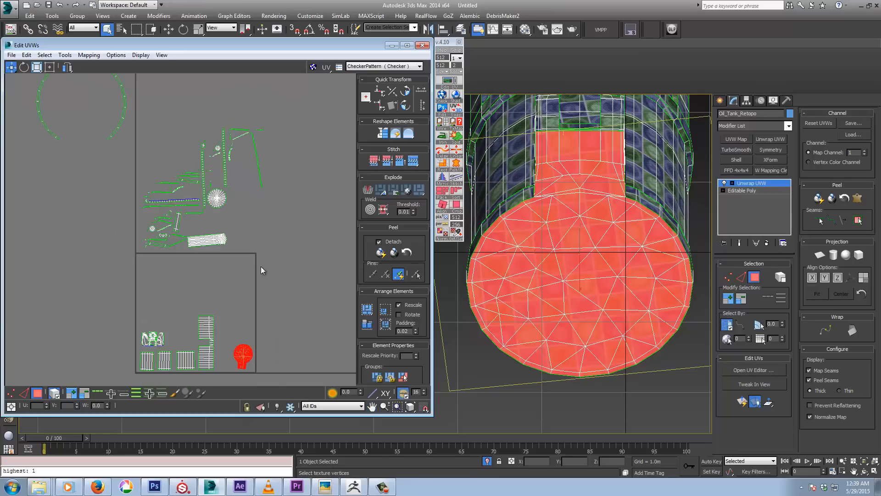
left_click(89, 54)
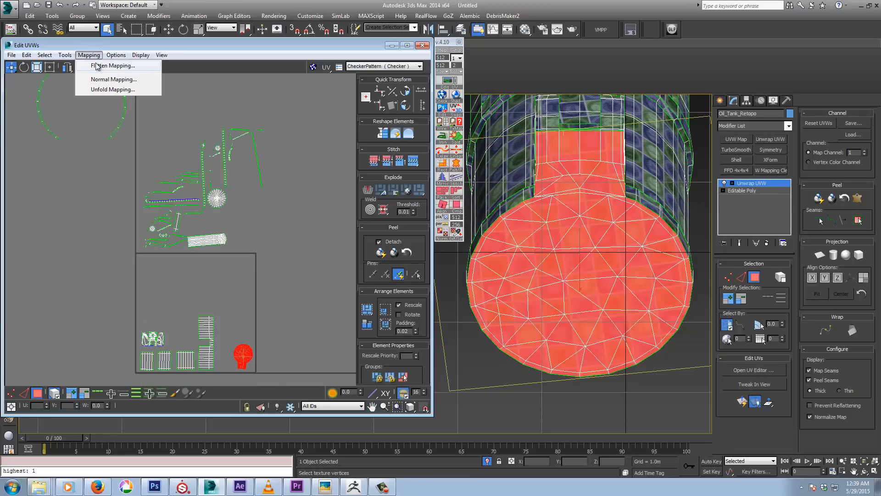
left_click(97, 65)
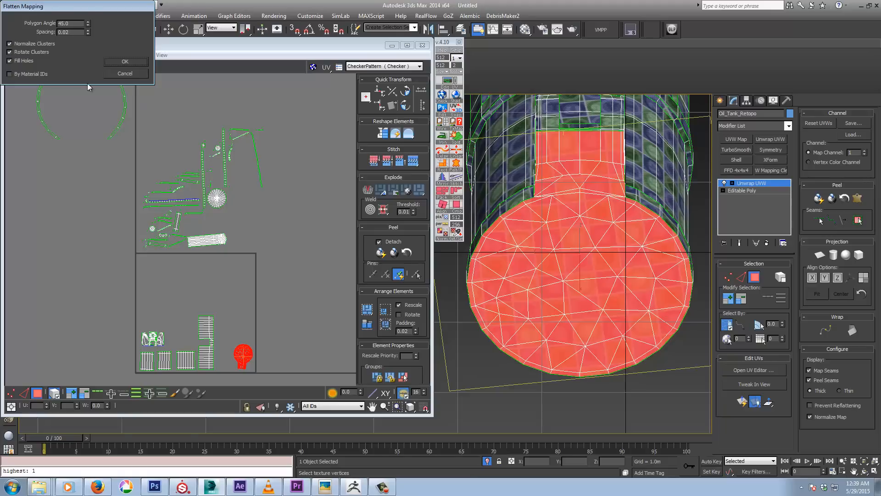
left_click(118, 73)
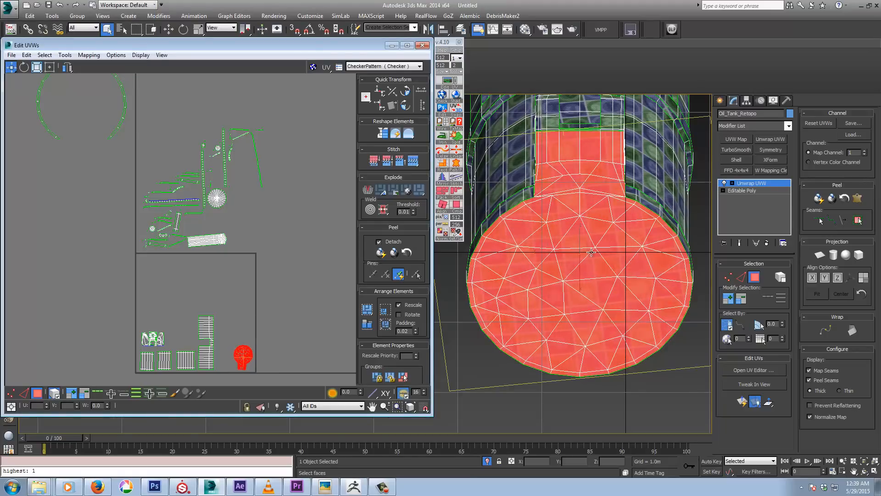
middle_click_drag(591, 252, 622, 317, "alt")
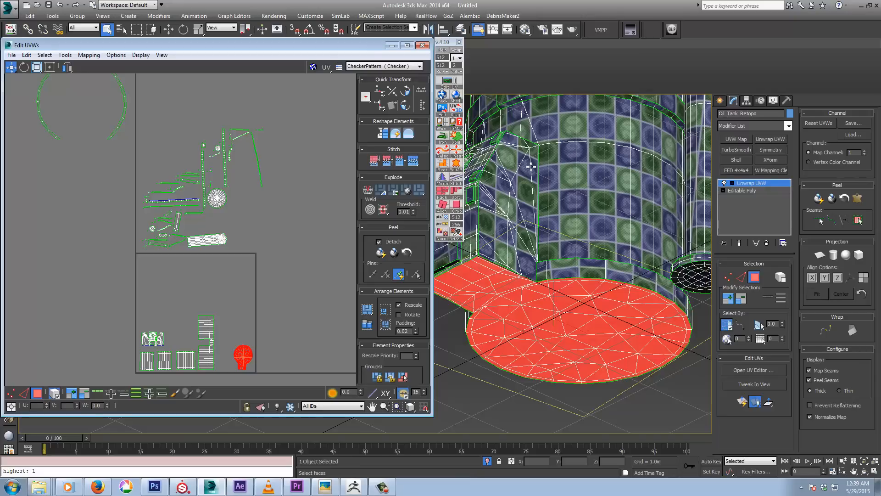
middle_click_drag(487, 175, 536, 185, "alt")
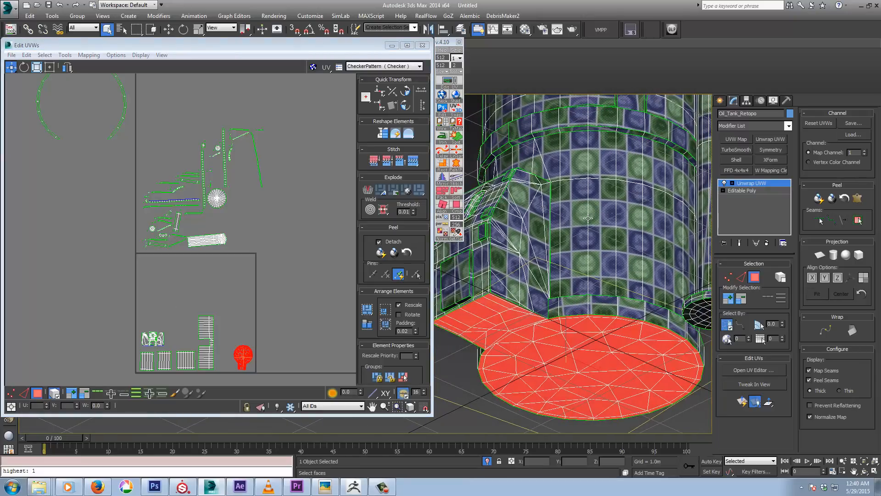
middle_click_drag(580, 237, 594, 263, "alt")
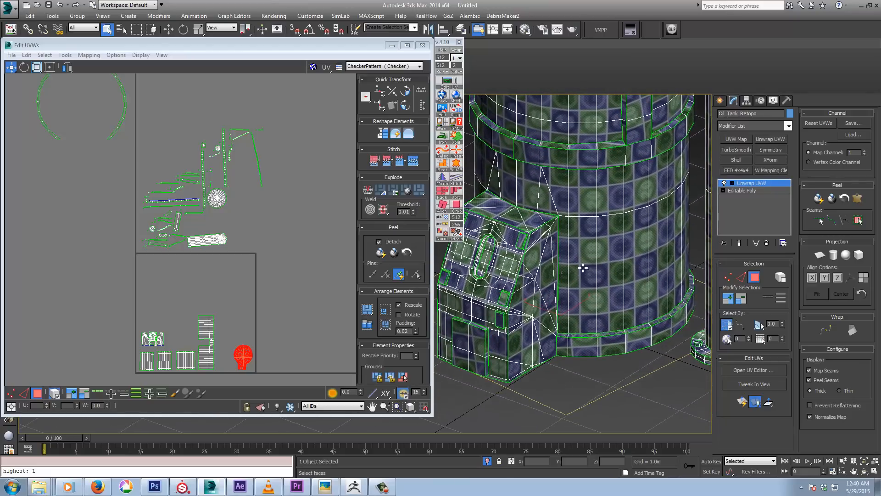
middle_click_drag(590, 196, 621, 243)
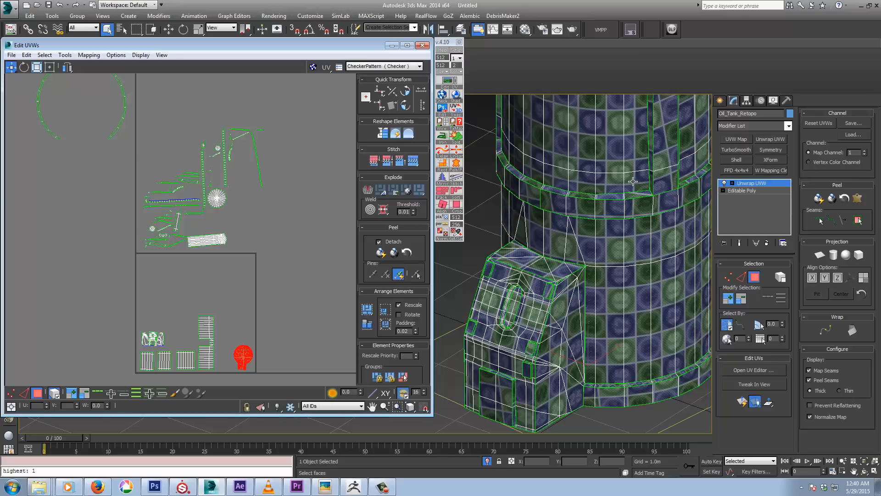
left_click(448, 82)
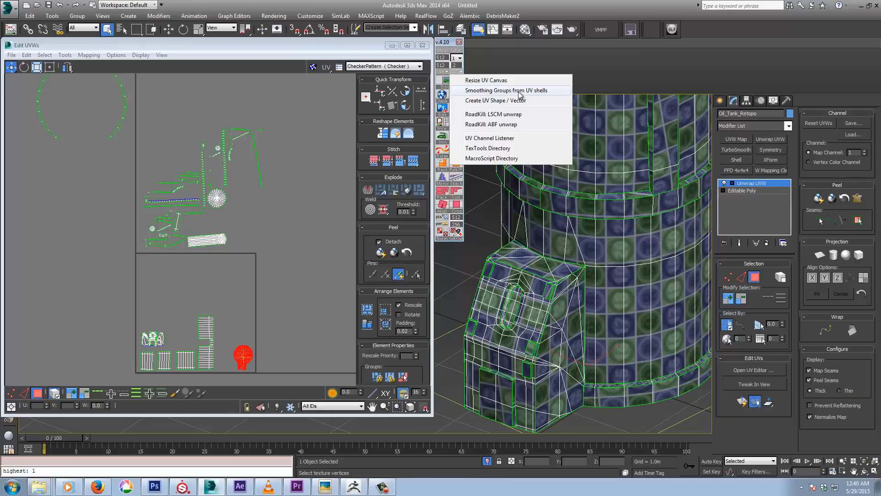
left_click(340, 42)
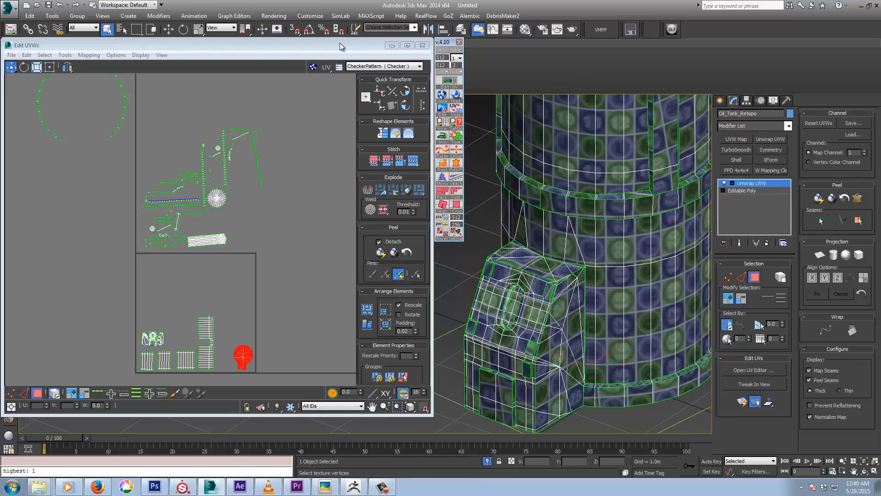
- Select the tank's domed top shell and move it into the UV square, just above the round bottom cap shell
left_click(217, 197)
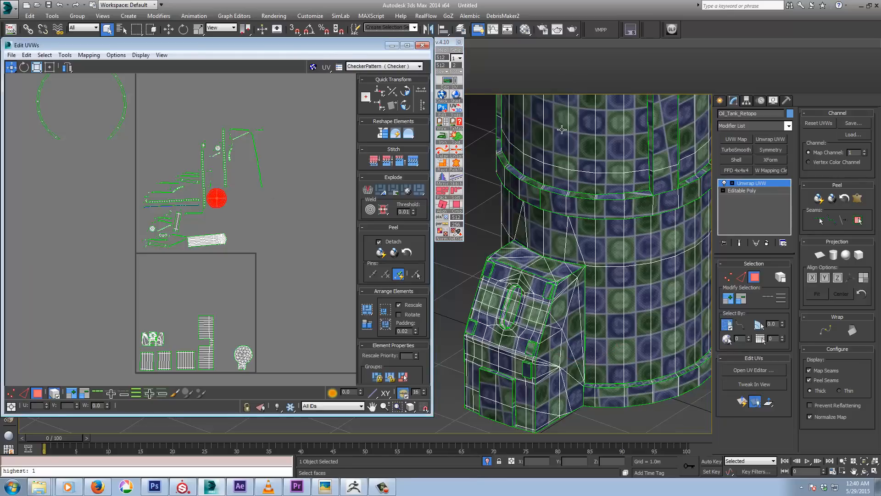
scroll(569, 230, "down", 3)
mouse_move(561, 130)
middle_mouse_down()
mouse_move(569, 230)
mouse_move(586, 256)
middle_mouse_up()
scroll(597, 214, "up", 3)
key("F2")
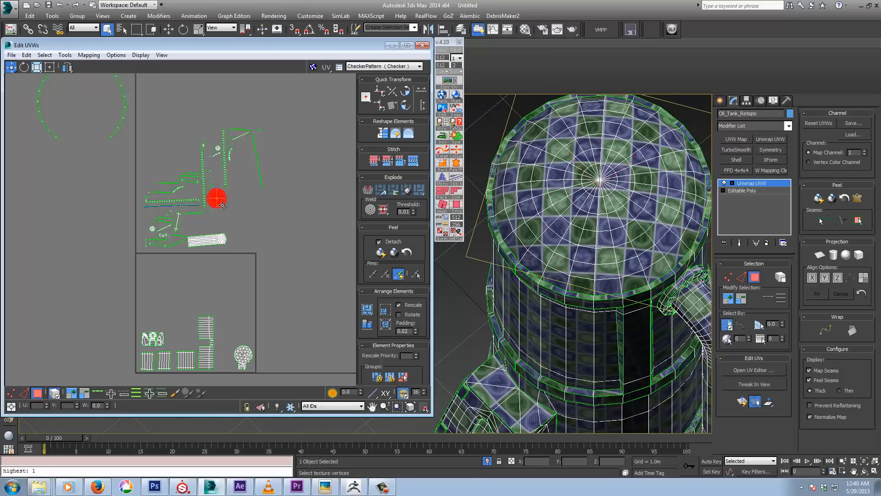
left_click_drag(222, 201, 246, 332)
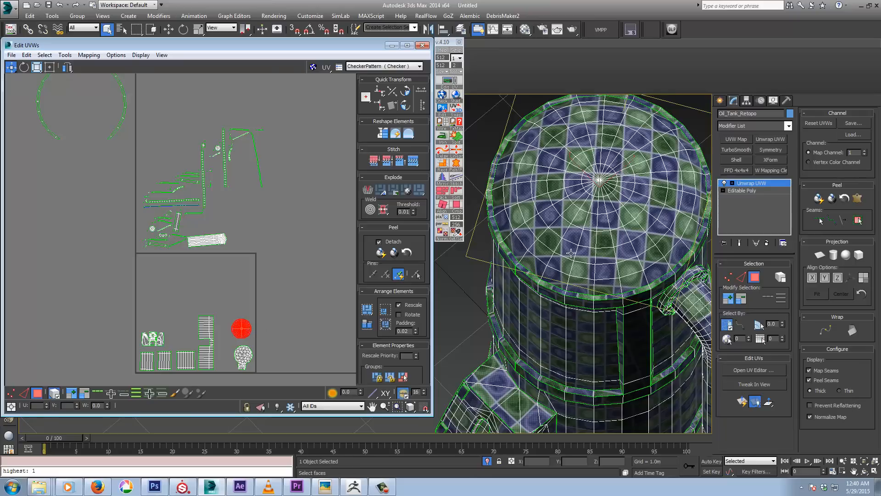
- Select a polygon on the bent pipe and locate the pipe's shell in the UV layout
middle_click_drag(569, 275, 536, 182, "alt")
left_click(685, 181)
middle_click(271, 239)
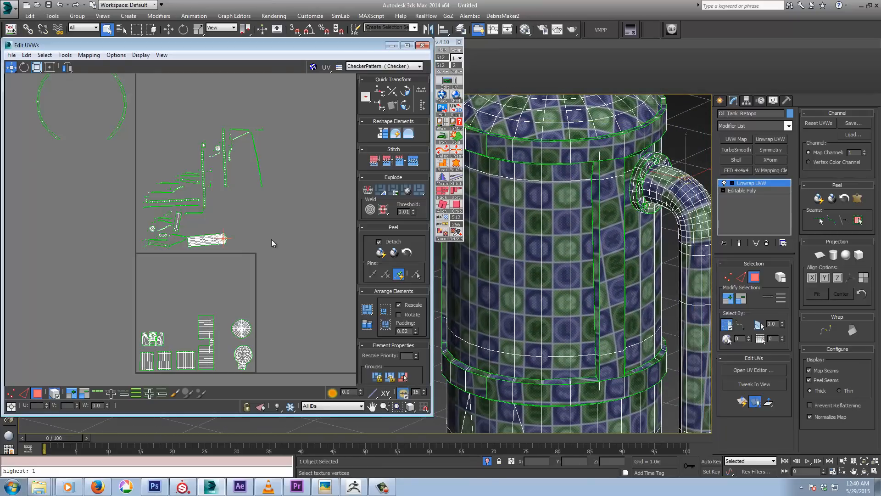
scroll(238, 244, "up", 5)
middle_click_drag(211, 228, 197, 248)
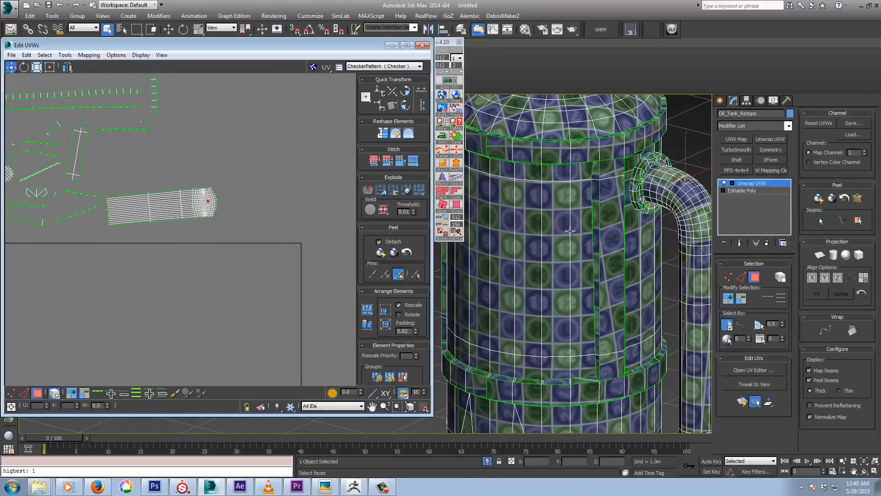
- Select the shell of the flange at the pipe's upper end and Quick Peel it
middle_click_drag(642, 238, 585, 268, "alt")
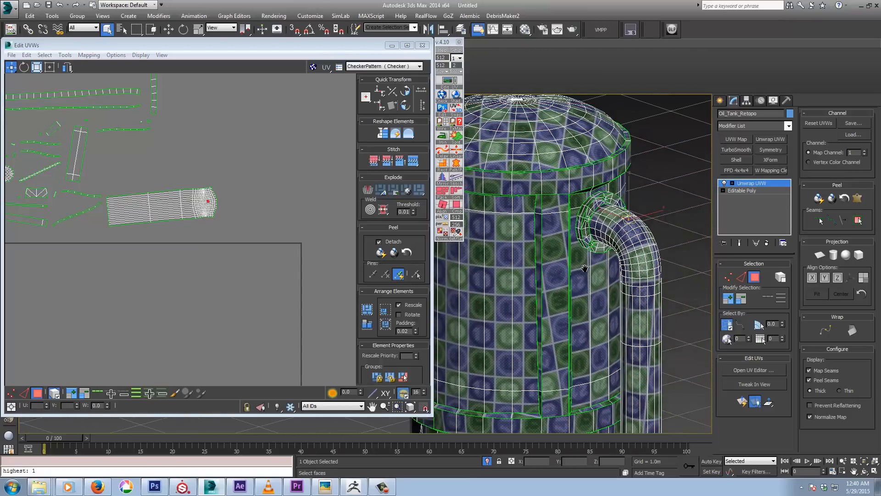
scroll(623, 221, "up", 4)
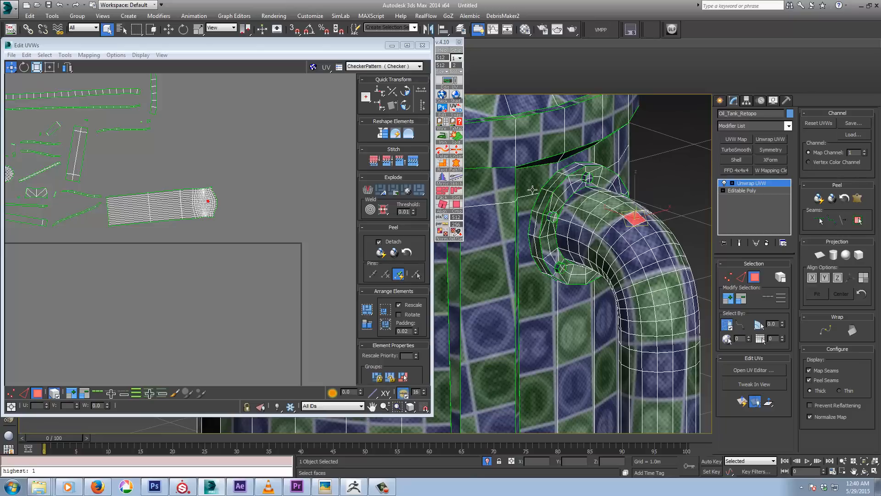
left_click(564, 185)
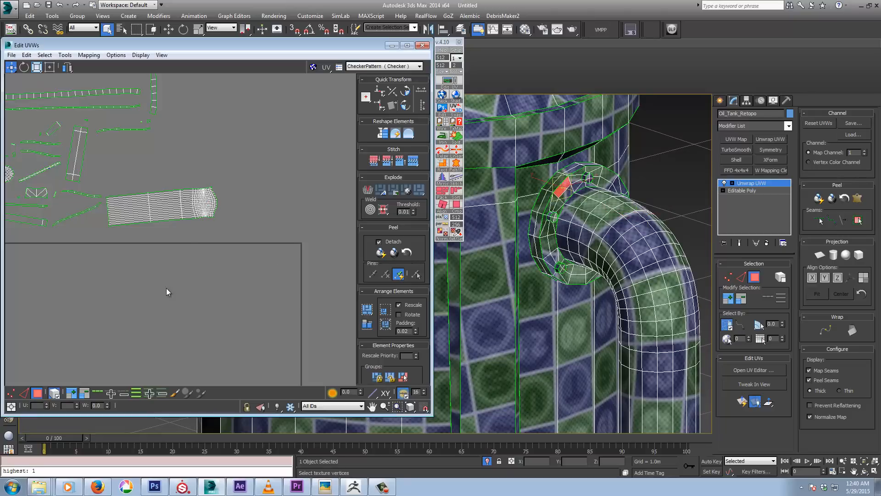
middle_click_drag(167, 287, 226, 320)
scroll(226, 320, "down", 2)
middle_click_drag(207, 189, 222, 262)
scroll(190, 257, "up", 4)
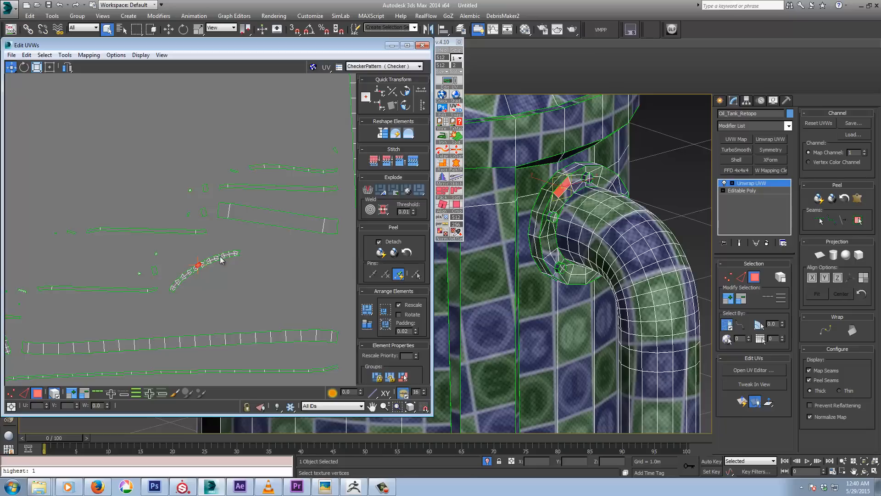
double_click(230, 253)
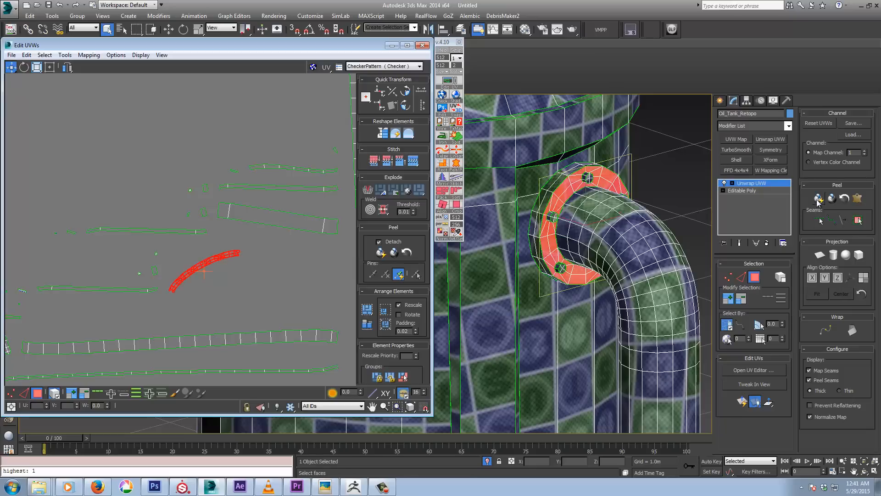
left_click(818, 200)
- Move the peeled upper flange ring outside the UV square, to the left of the unfinished shells
middle_click_drag(203, 304, 212, 236)
scroll(213, 236, "down", 4)
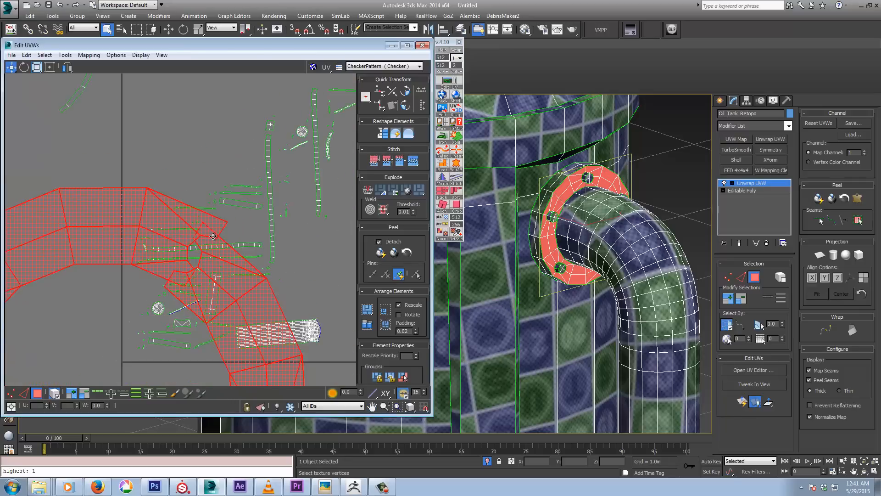
scroll(212, 236, "down", 4)
left_click_drag(186, 237, 74, 213)
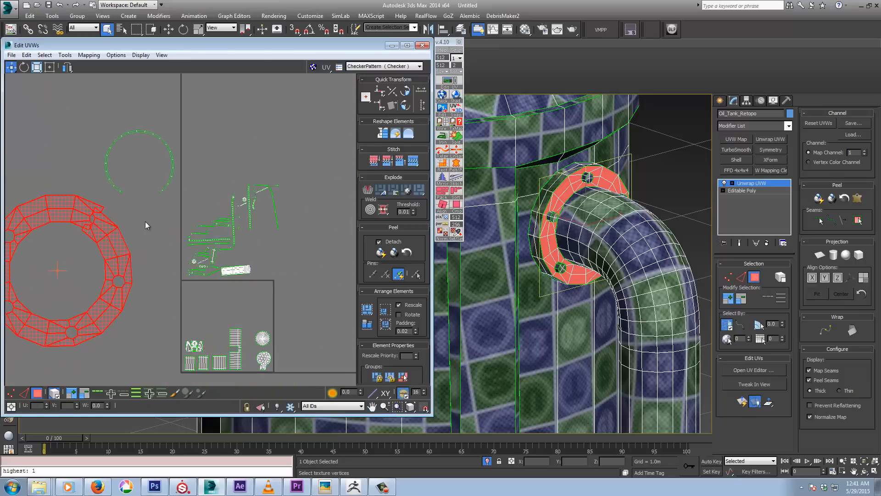
- Try to expand a polygon selection on the pipe's bottom flange out to the surrounding seams
middle_click_drag(145, 221, 163, 190)
middle_click_drag(673, 326, 636, 209)
scroll(641, 228, "down", 7)
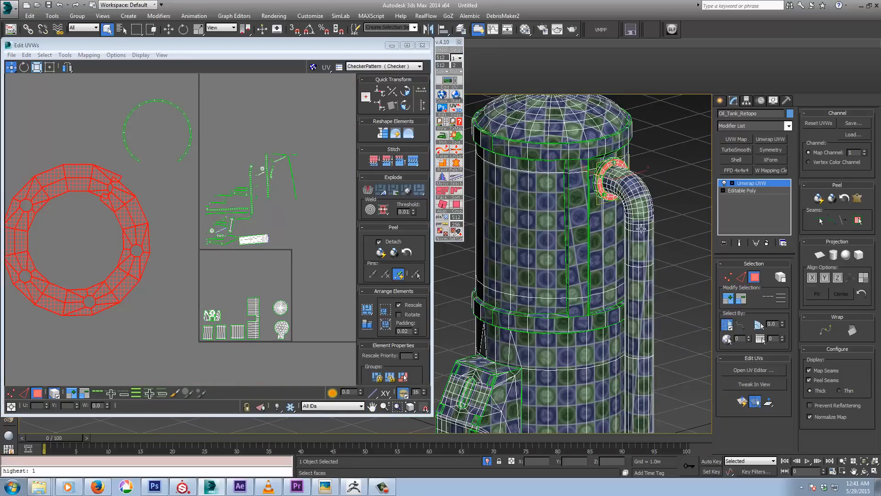
middle_click_drag(635, 348, 594, 294)
scroll(595, 294, "up", 7)
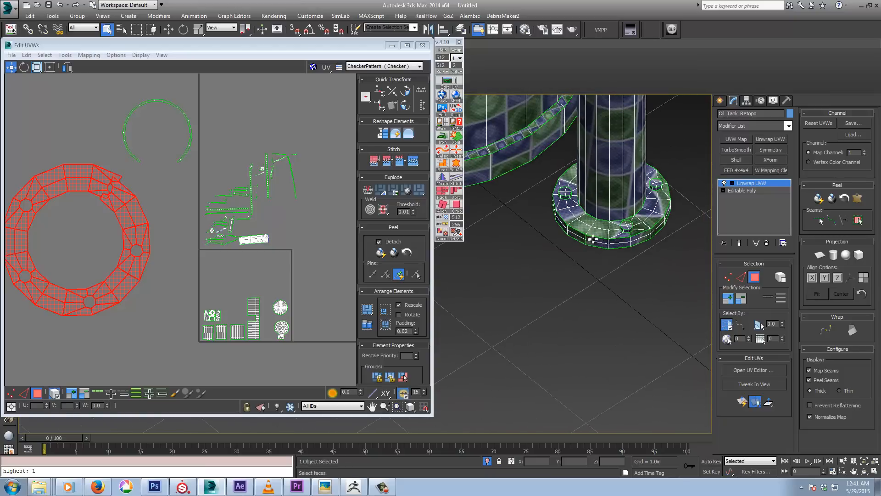
left_click(593, 230)
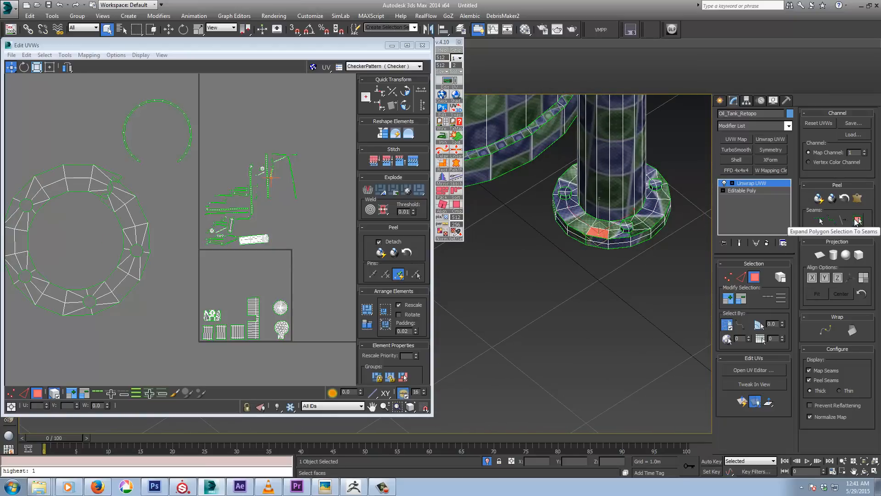
left_click(857, 221)
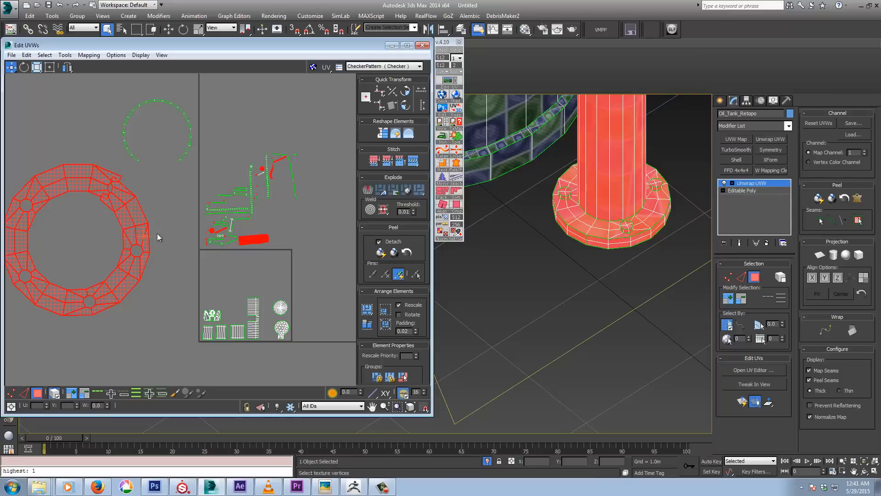
- Reselect only the upper flange's ring shell and Quick Peel it again
left_click(98, 223)
left_click(130, 209)
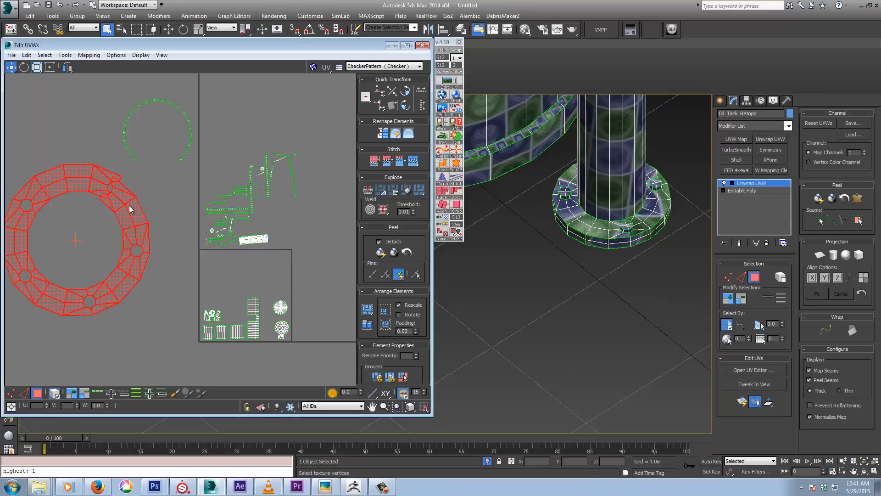
middle_click_drag(118, 261, 253, 287)
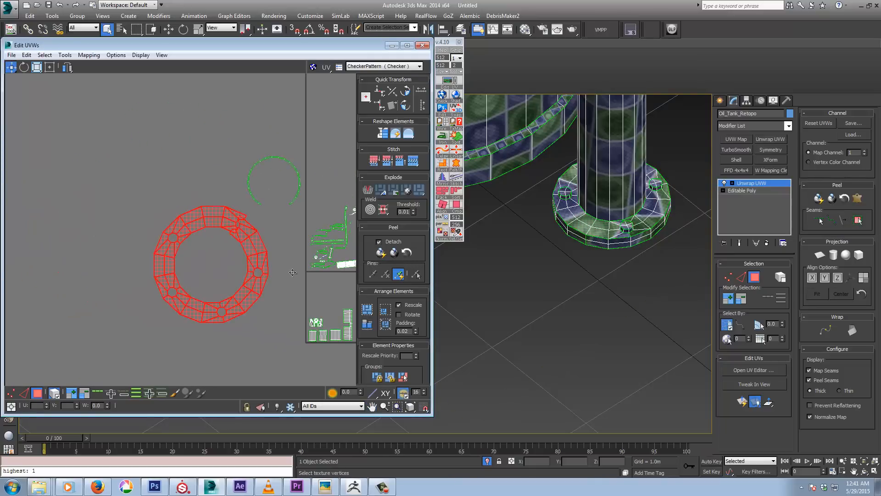
left_click(819, 198)
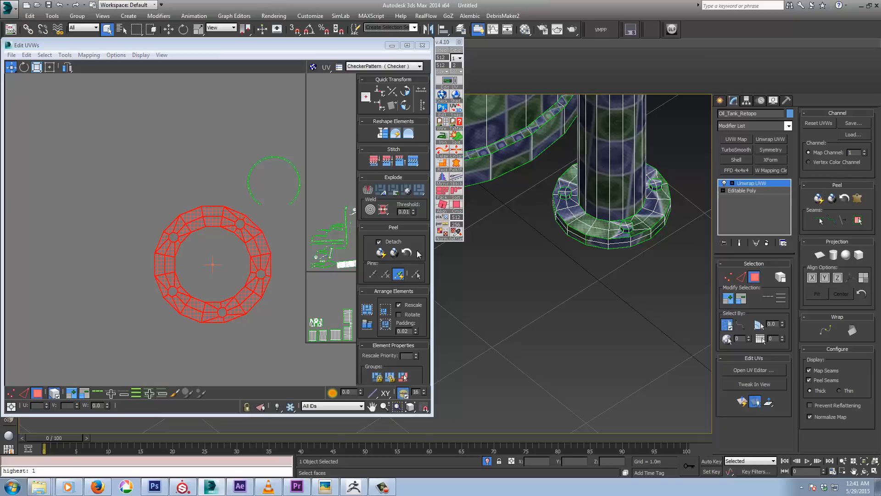
- Examine the peeled flange ring in vertex mode and compare its size with the other UV shells
scroll(238, 237, "up", 2)
scroll(239, 234, "up", 3)
scroll(238, 234, "down", 1)
middle_click_drag(26, 143, 93, 175)
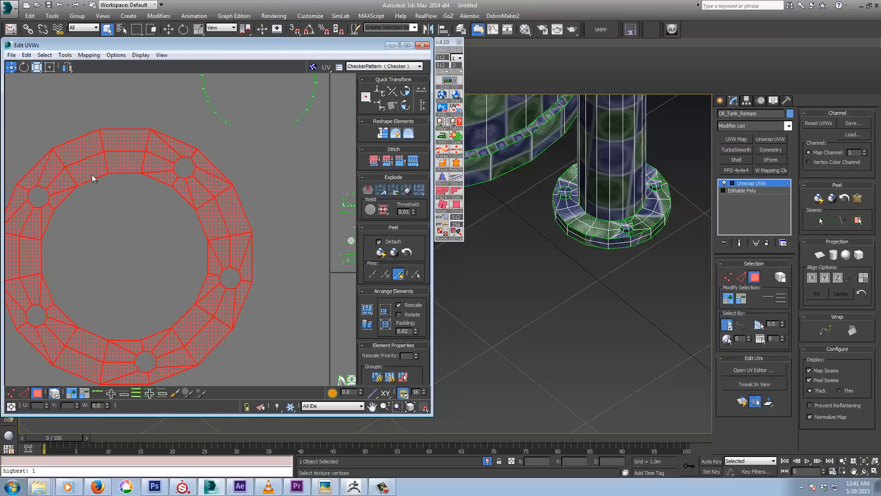
left_click(11, 393)
middle_click_drag(127, 231, 165, 214)
scroll(170, 227, "up", 1)
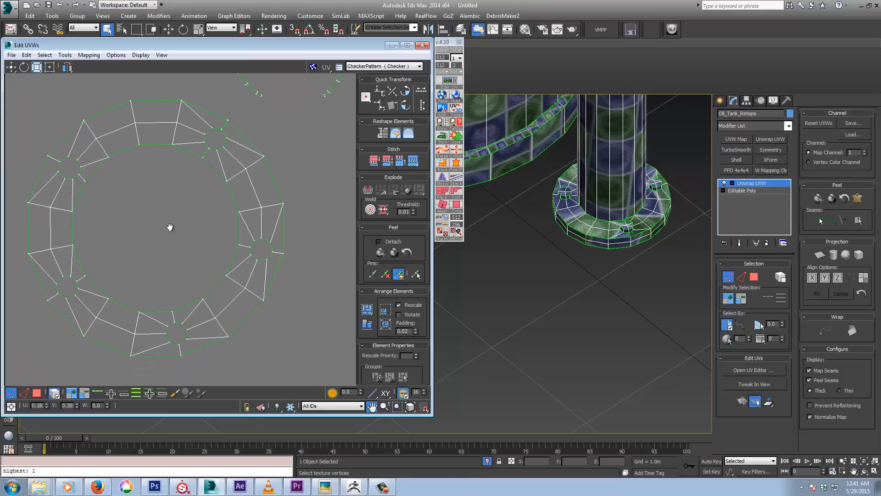
scroll(170, 227, "down", 5)
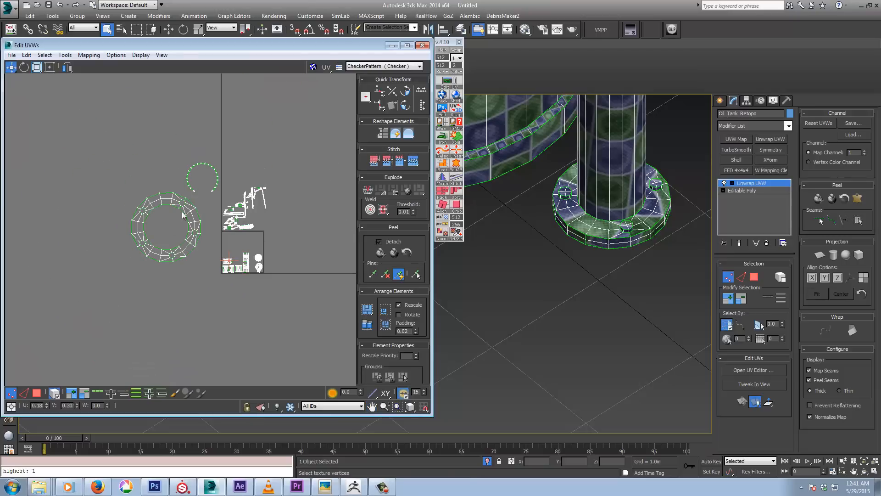
middle_click_drag(260, 160, 204, 132)
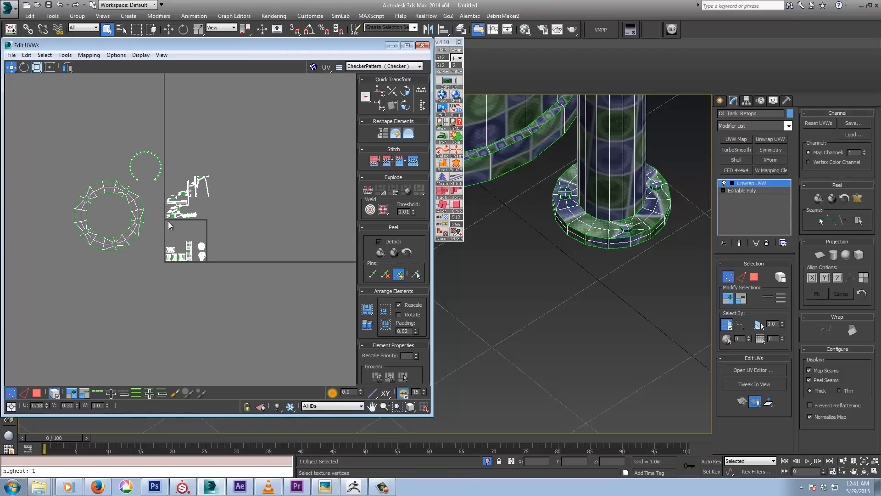
scroll(168, 221, "up", 4)
scroll(168, 221, "down", 5)
scroll(168, 221, "up", 5)
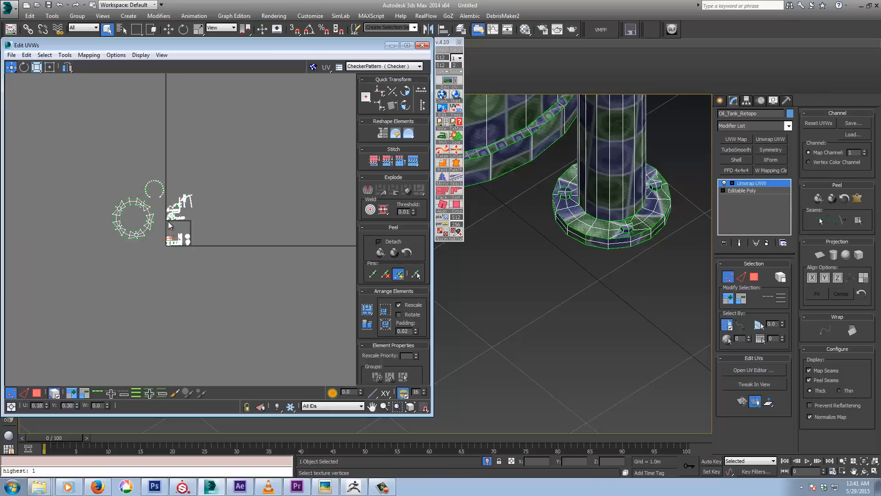
- Return to polygon selection and move the upper flange ring farther up and left, away from the UV square
middle_click_drag(630, 151, 606, 255)
scroll(603, 250, "down", 5)
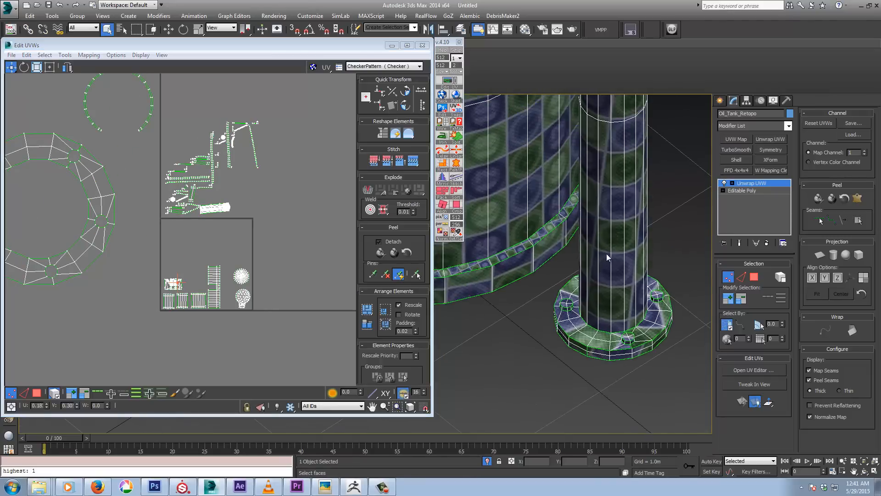
middle_click_drag(563, 151, 580, 330)
middle_click_drag(587, 294, 569, 266, "alt")
scroll(606, 294, "up", 5)
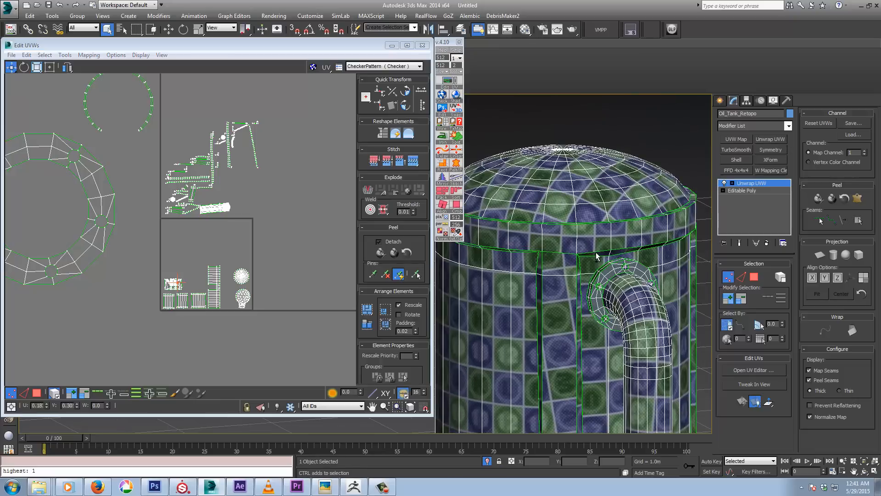
left_click(757, 276)
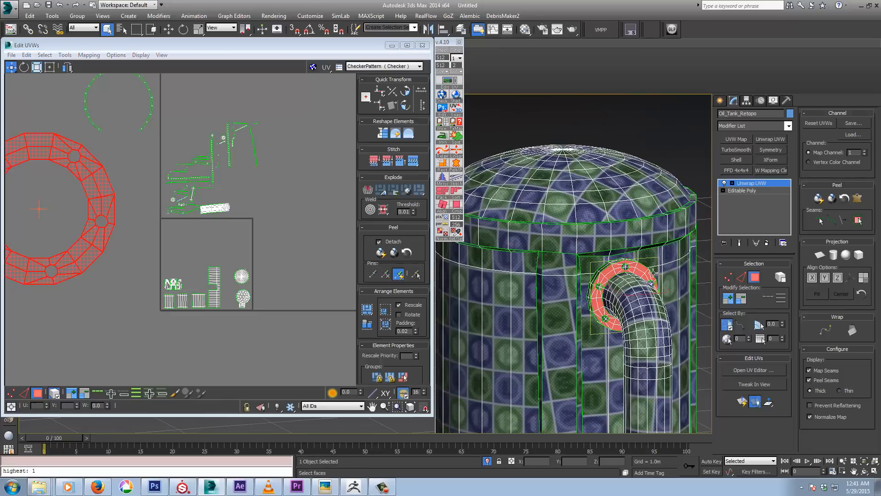
middle_click_drag(208, 258, 297, 269)
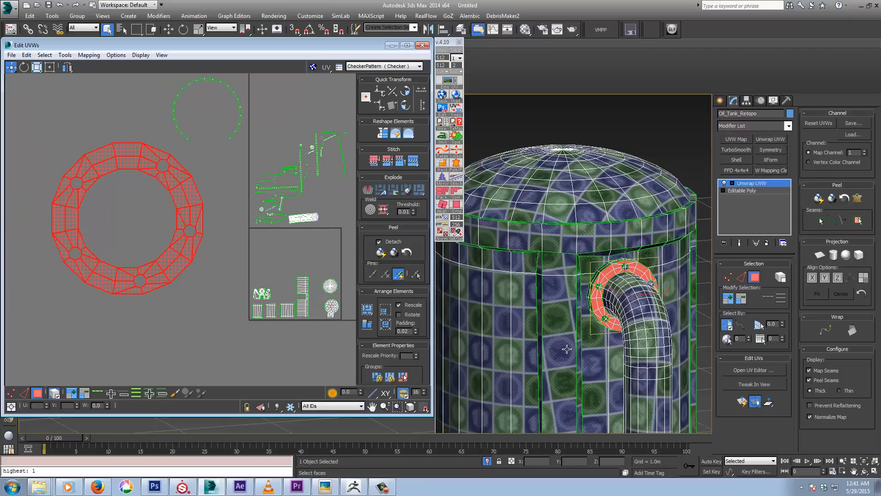
left_click_drag(185, 197, 140, 164)
- Select the ring faces on top of the pipe's bottom flange out to their seams and Quick Peel them
middle_click_drag(605, 287, 578, 248)
scroll(595, 188, "down", 5)
left_click(584, 275)
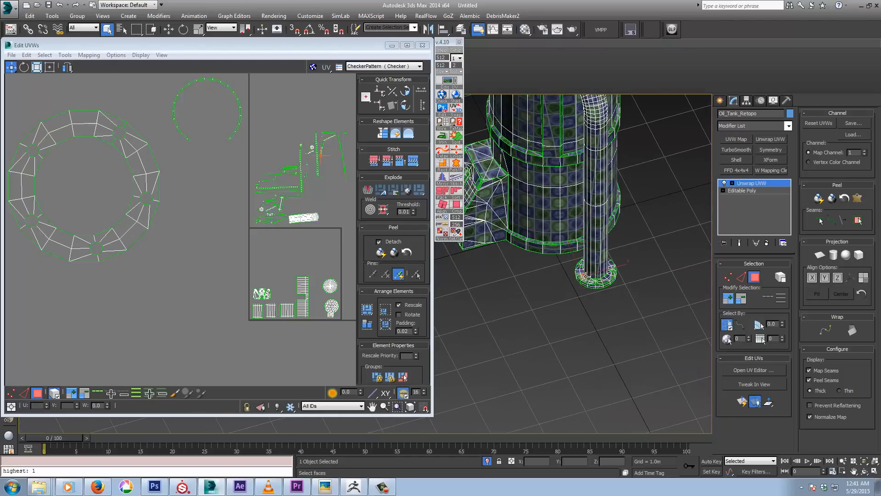
middle_click_drag(311, 186, 285, 201)
scroll(262, 176, "up", 6)
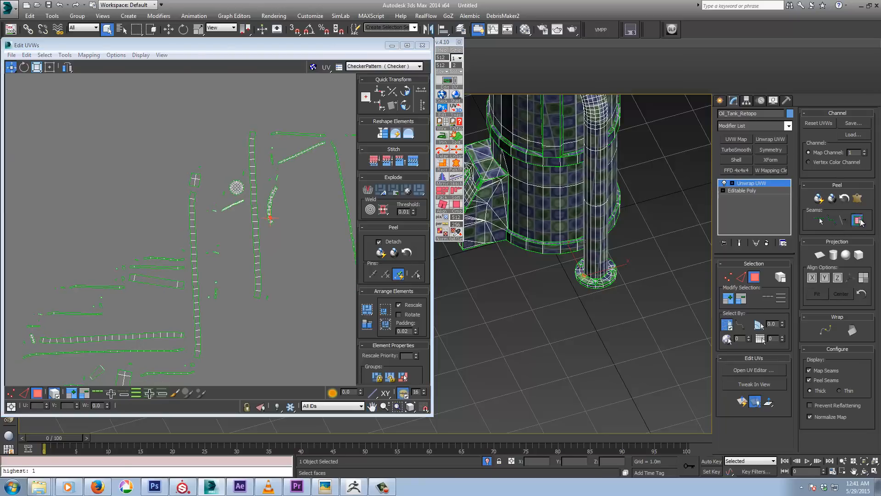
left_click(273, 197)
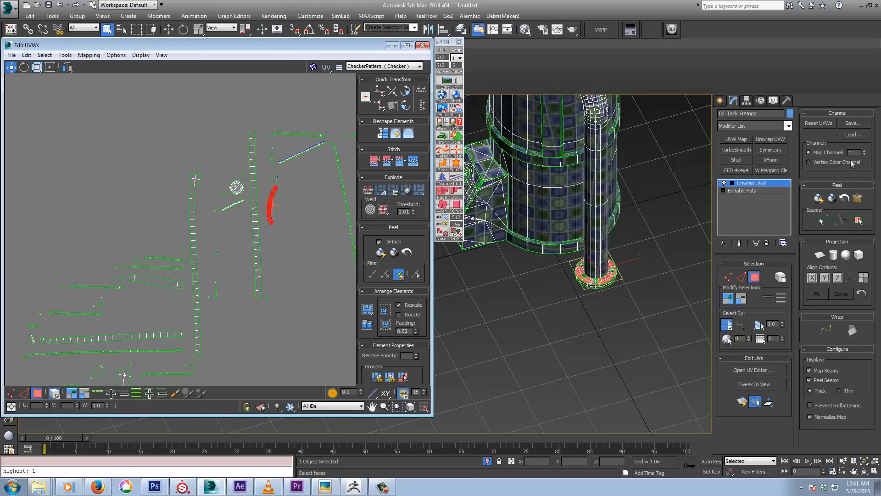
left_click(818, 198)
- Stitch the split edges where the bottom flange's peeled ring shell is open, and return to polygon selection
middle_click_drag(233, 298, 234, 295)
scroll(233, 295, "down", 8)
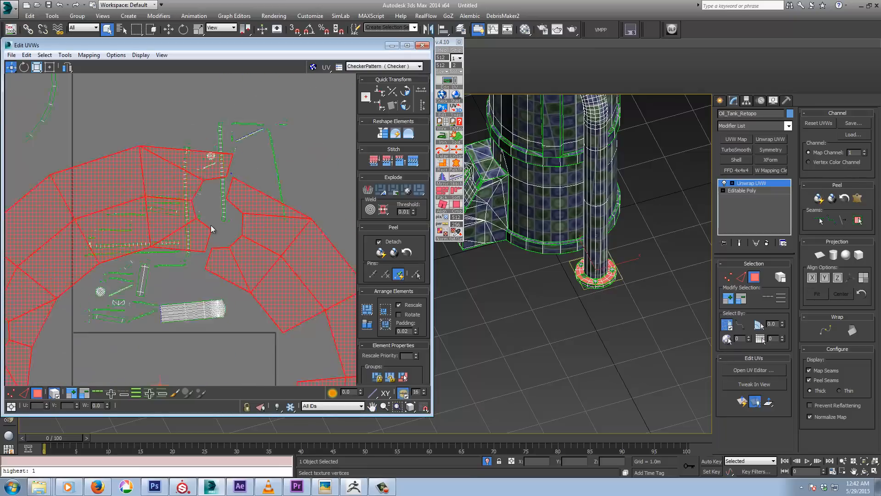
middle_click_drag(130, 247, 195, 240)
scroll(196, 239, "up", 10)
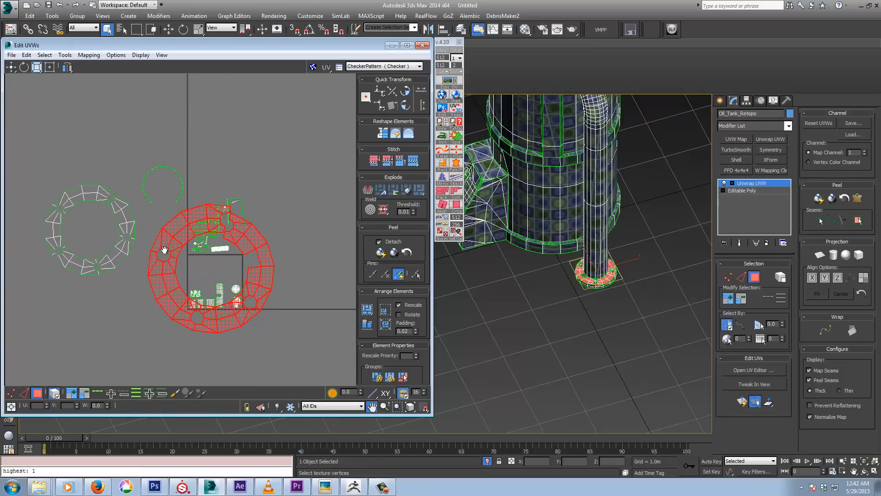
middle_click_drag(230, 215, 231, 230)
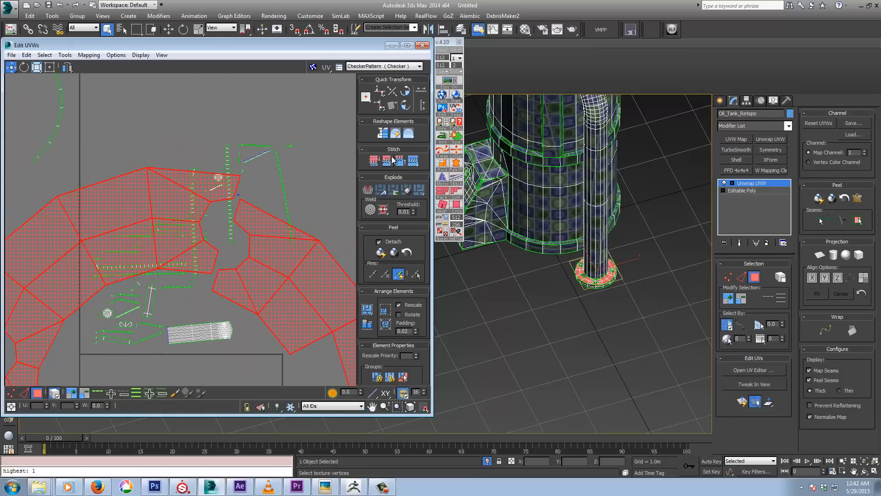
left_click(24, 393)
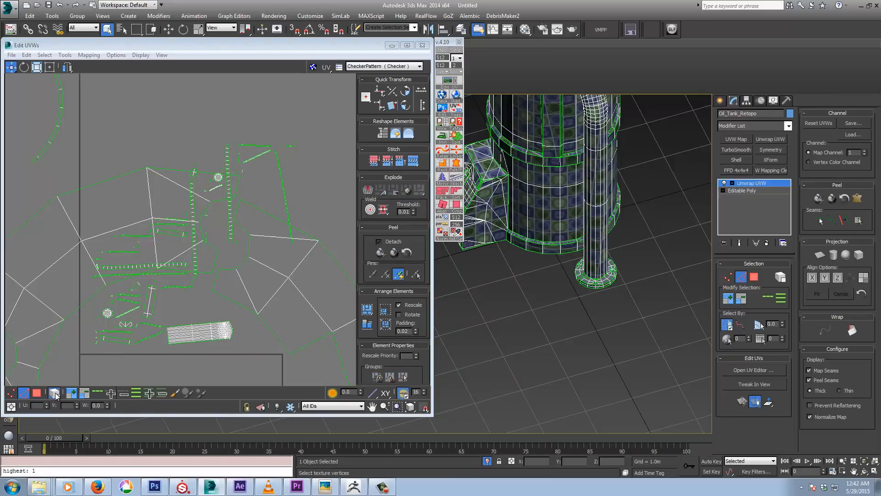
left_click(217, 281)
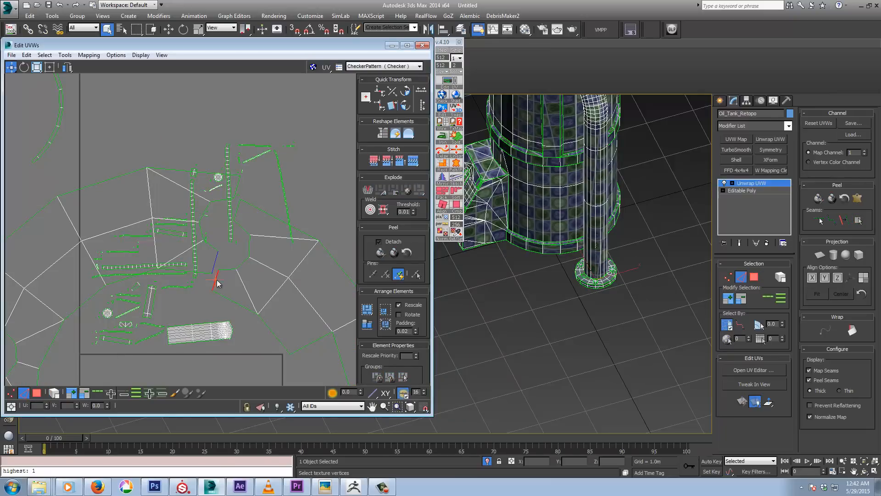
left_click(412, 161)
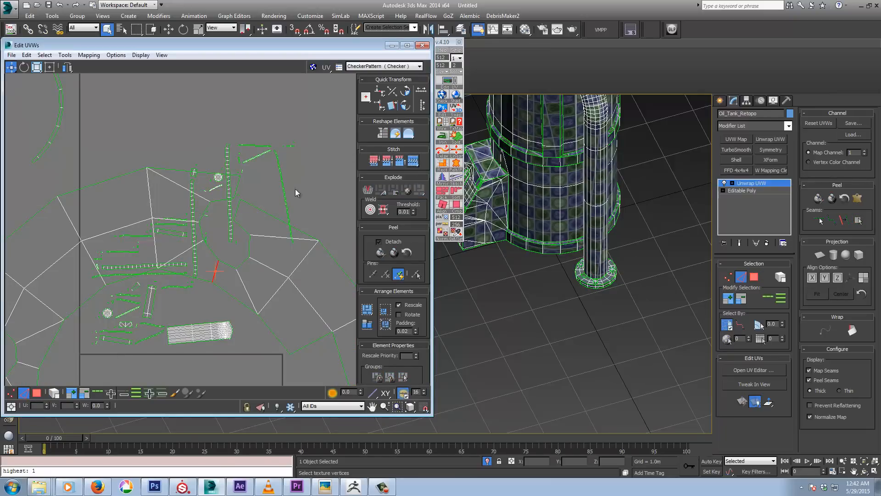
left_click(237, 205)
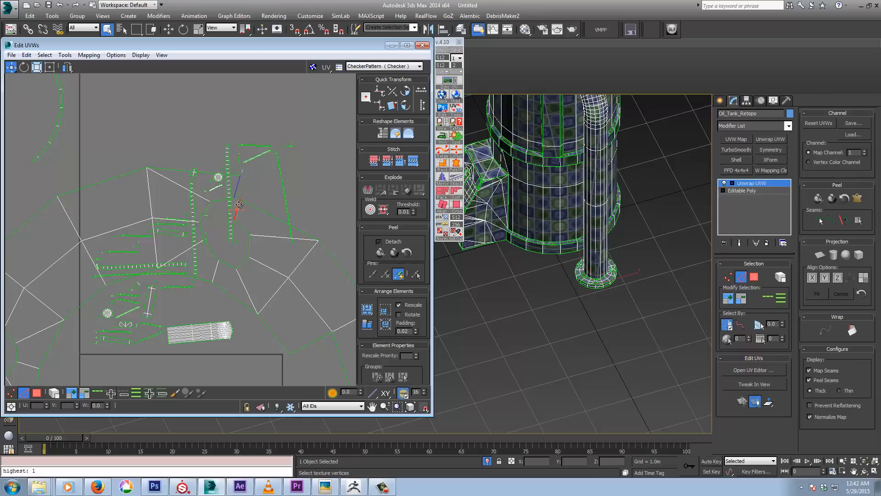
left_click(401, 162)
left_click(37, 393)
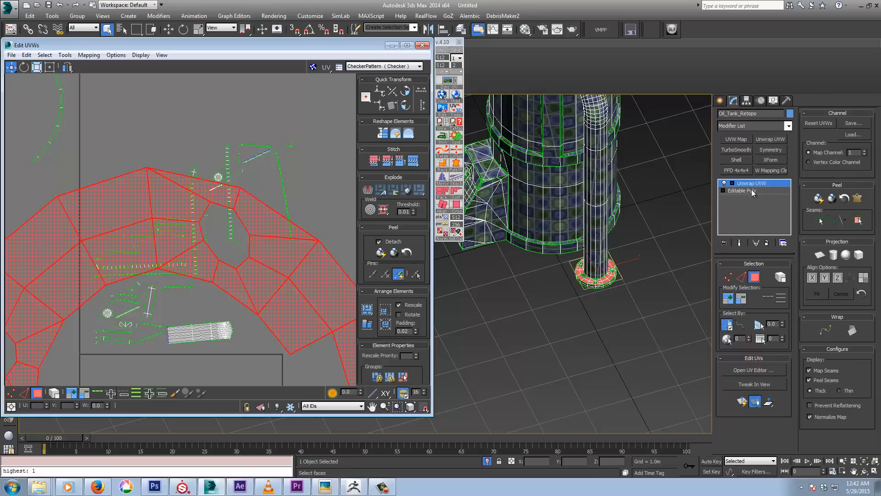
- Examine the remaining gap in the bottom flange ring and select the polygon missing from it on the model
scroll(137, 163, "down", 5)
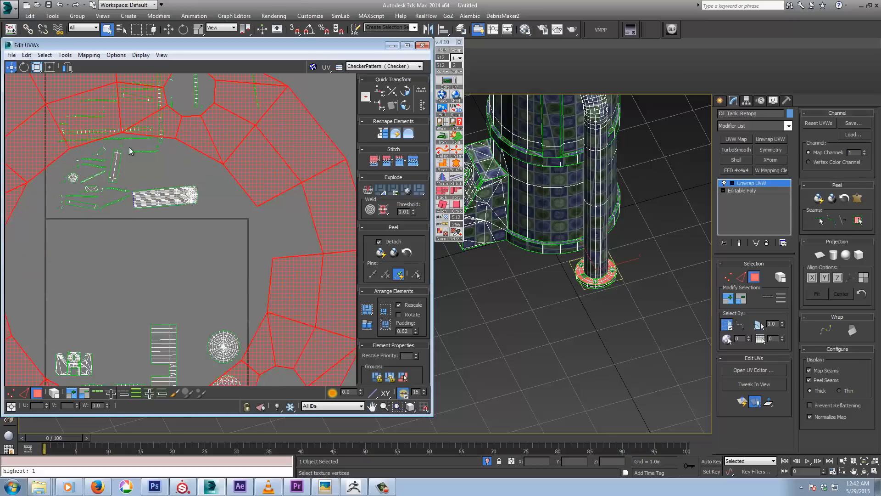
middle_click_drag(147, 201, 197, 245)
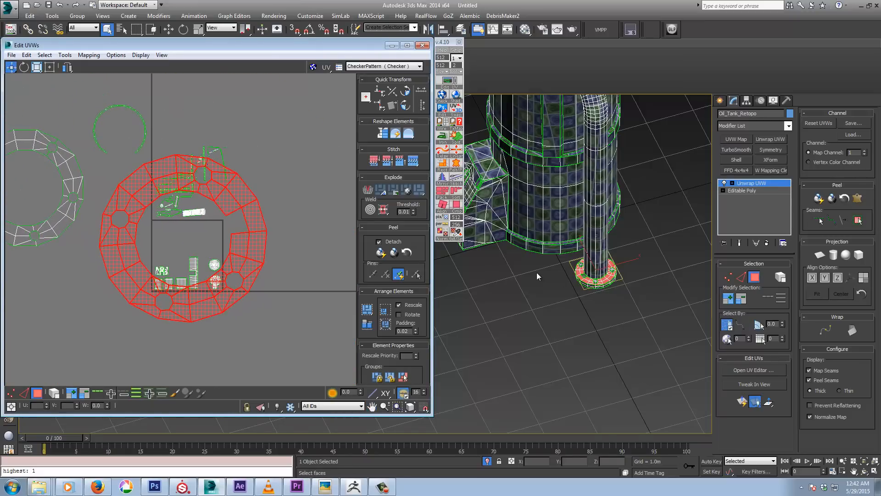
scroll(550, 275, "up", 8)
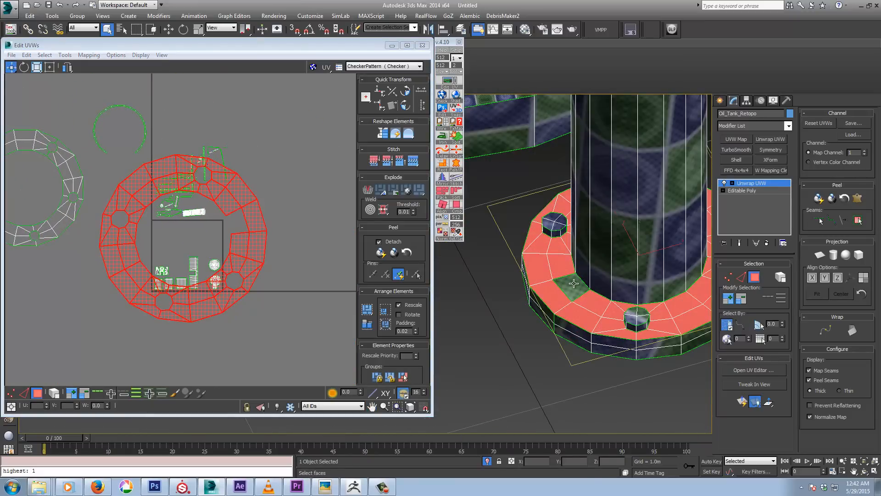
left_click(582, 288)
scroll(199, 188, "up", 5)
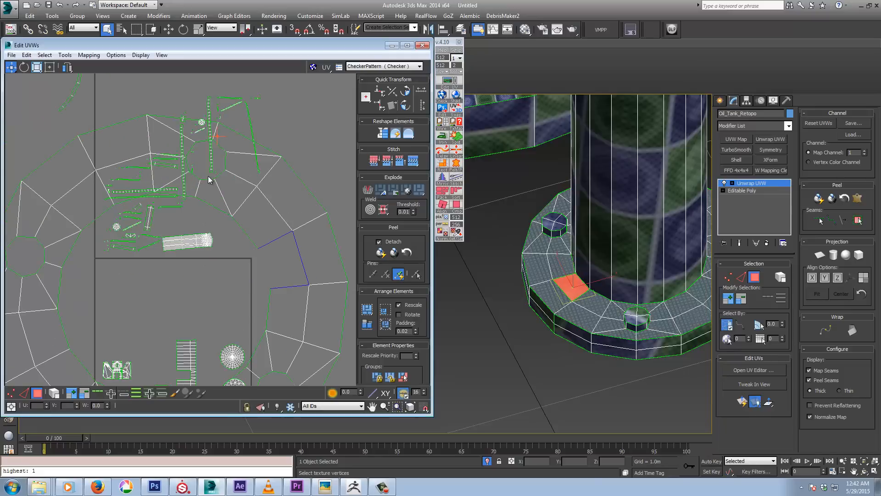
scroll(118, 240, "down", 3)
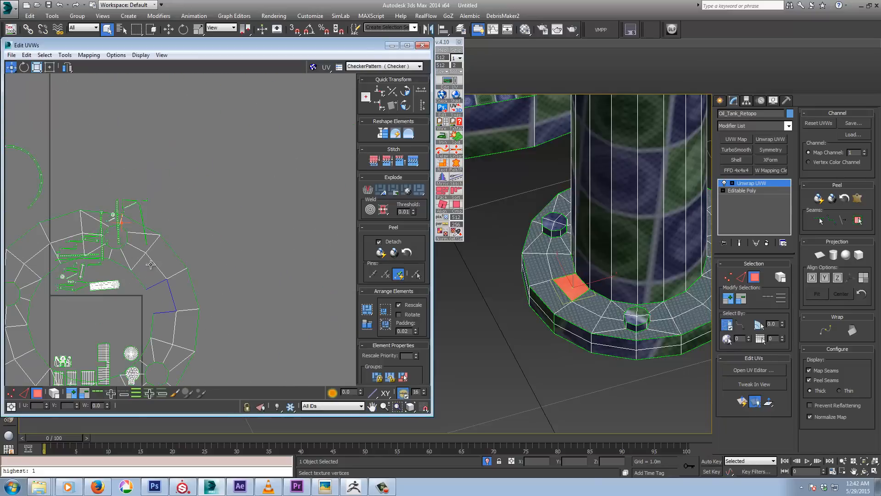
- Move the bottom flange's whole ring shell up and right, clear of the UV square and the small shells
left_click(151, 264)
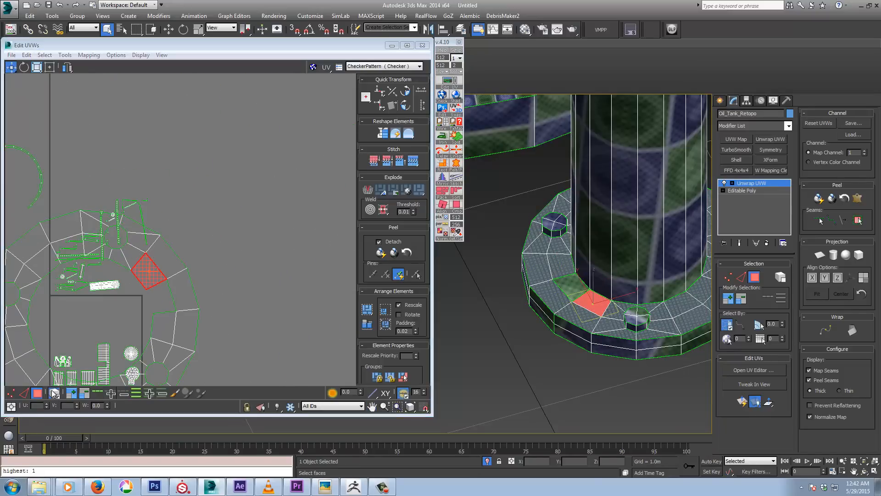
left_click_drag(157, 270, 227, 206)
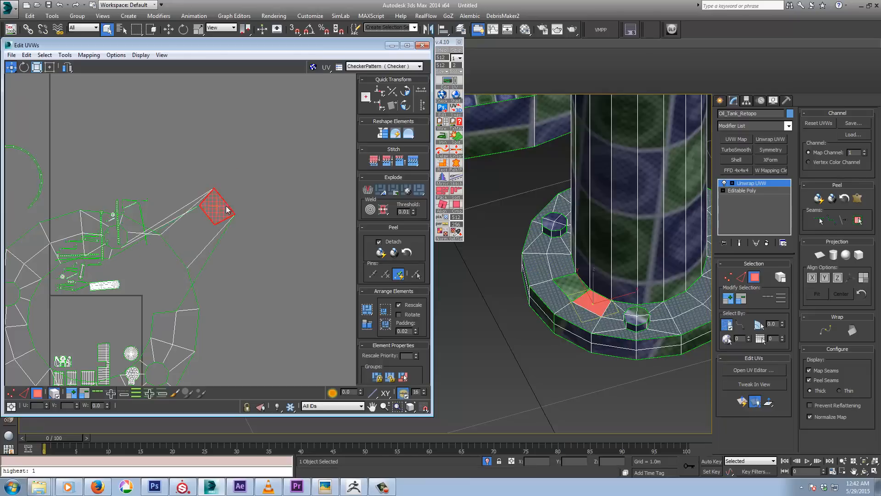
right_click(227, 206)
double_click(195, 314)
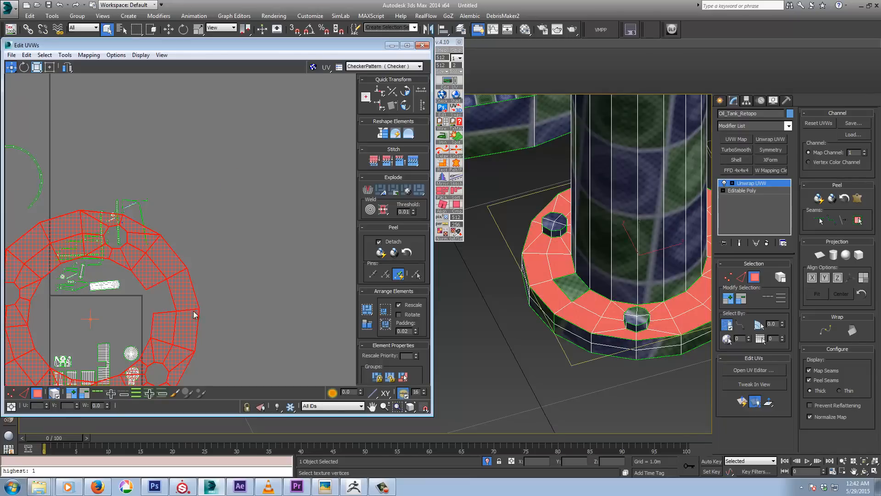
left_click_drag(195, 315, 342, 156)
- Select the loose flange polygon on the model and move its tiny UV shell beside the bottom flange ring
left_click(575, 282)
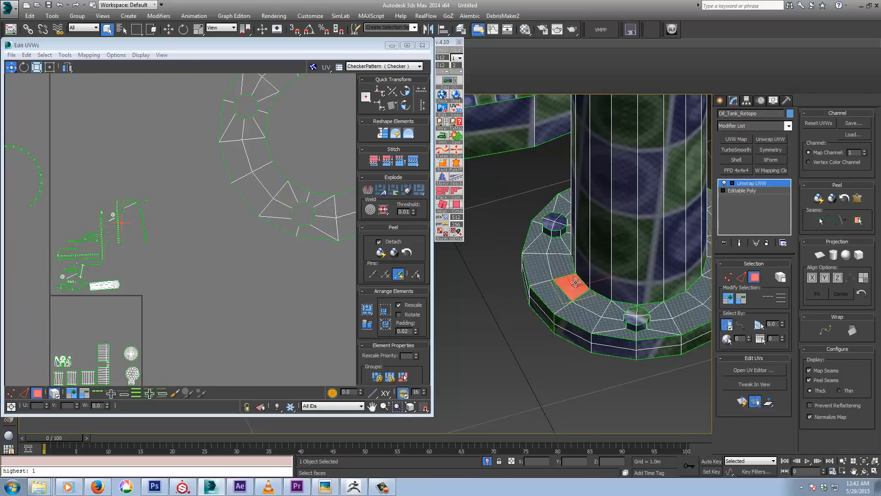
scroll(144, 211, "up", 5)
middle_click_drag(126, 194, 99, 286)
left_click(49, 68)
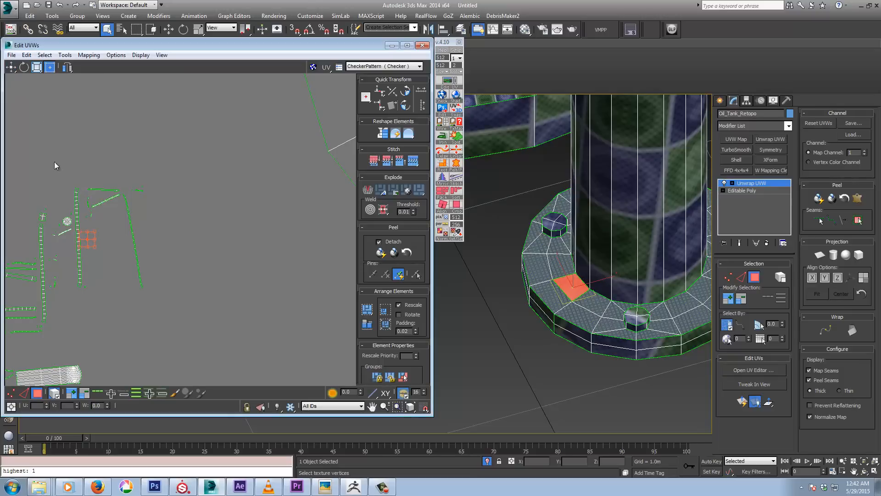
left_click_drag(89, 234, 318, 109)
middle_click_drag(256, 177, 92, 296)
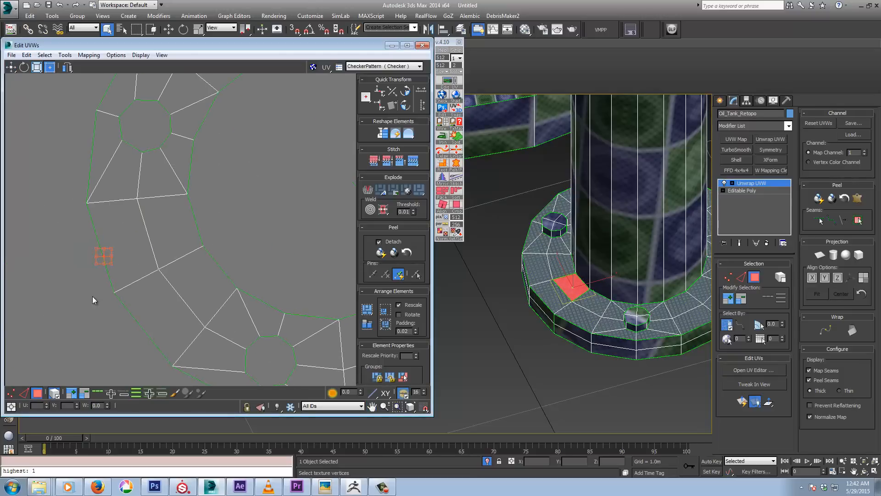
scroll(94, 296, "down", 2)
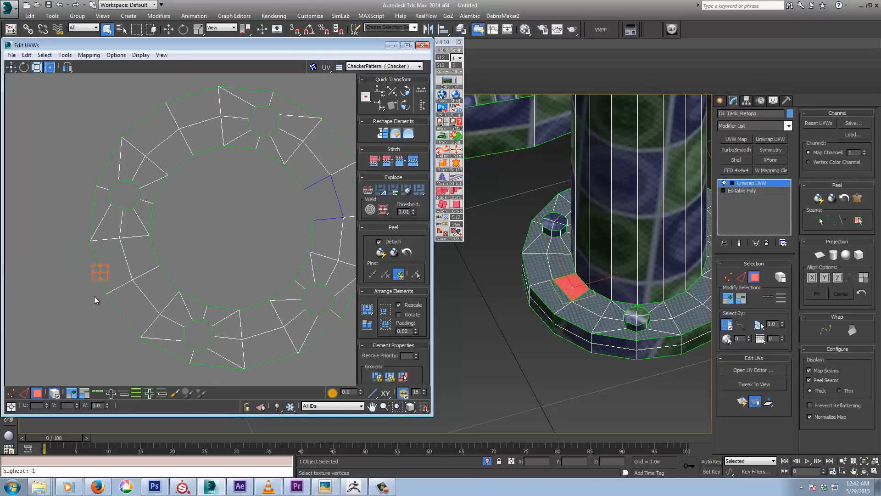
- Try stitching the loose polygon to the ring, undo it, and place the polygon in the ring's gap
left_click(414, 161)
key("ctrl+z")
left_click_drag(104, 268, 321, 196)
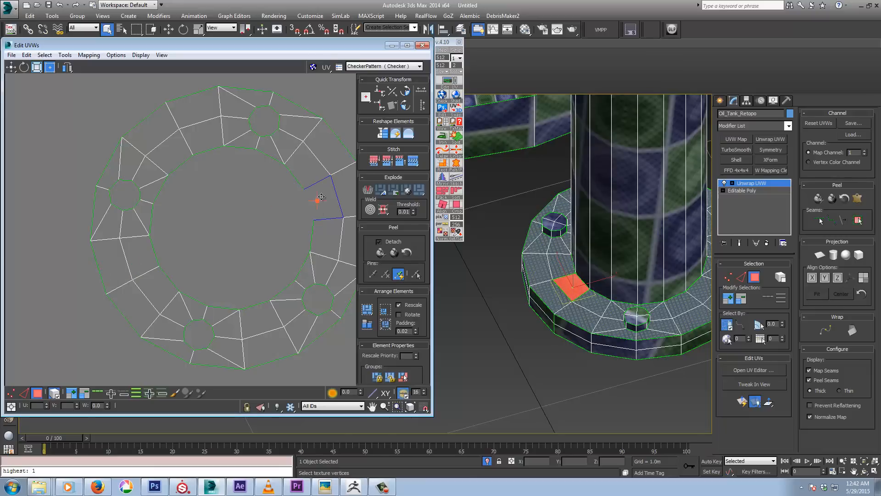
- Scale up the loose polygon to nearly fill the ring's gap and rotate it to match the surrounding edges
scroll(296, 227, "up", 3)
middle_click_drag(344, 193, 205, 258)
scroll(205, 258, "up", 3)
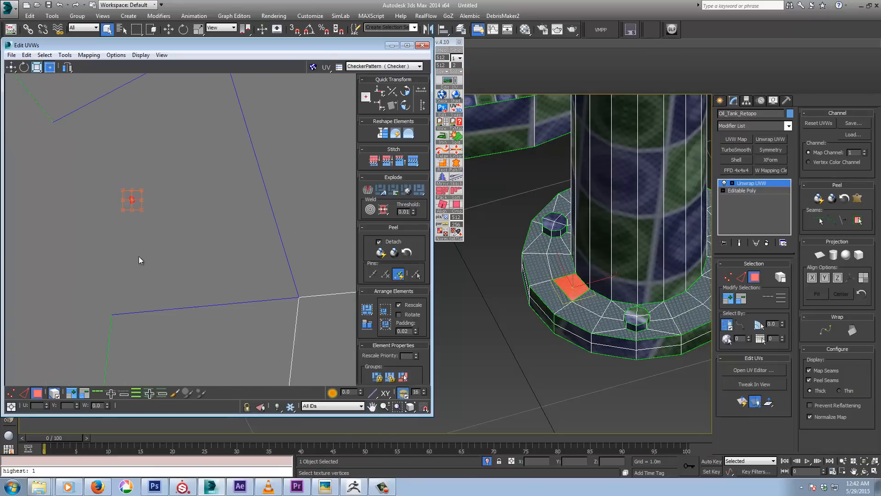
middle_click_drag(138, 256, 192, 271)
right_click(192, 275)
left_click(196, 275)
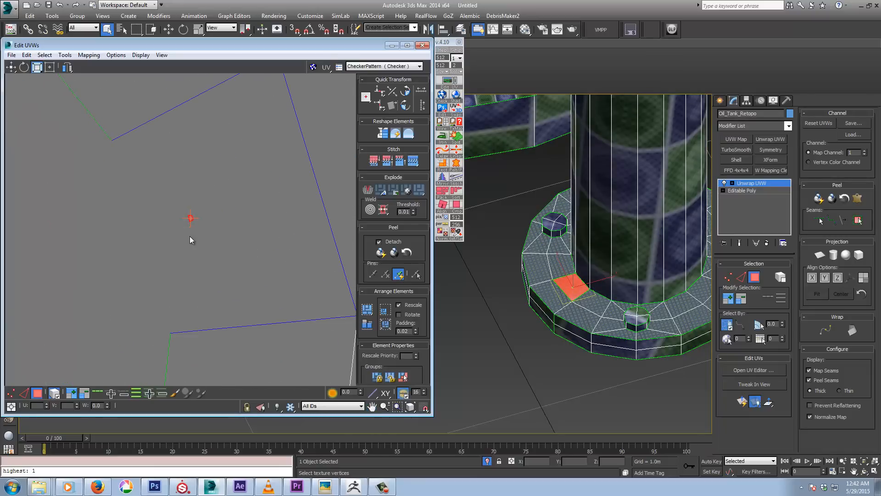
scroll(262, 187, "down", 3)
right_click(261, 187)
left_click(275, 202)
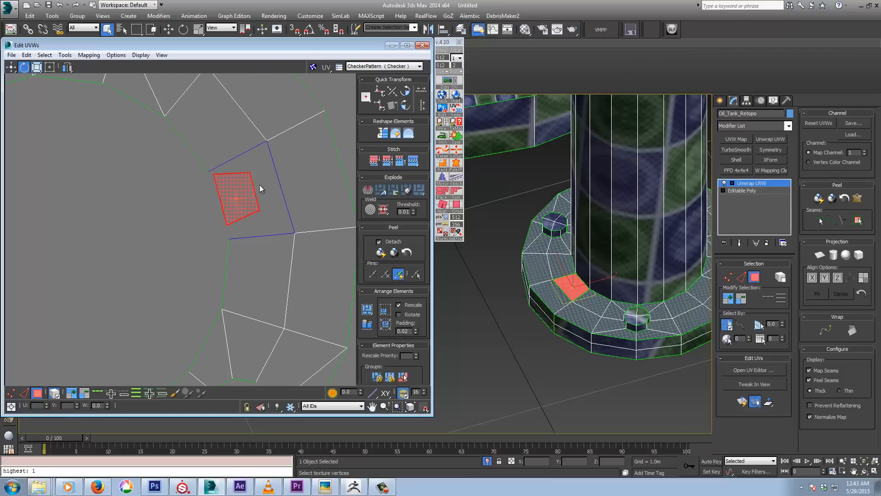
left_click_drag(260, 185, 254, 203)
- Stitch the loose polygon's outer edge and both side edges to the bottom flange ring in edge mode
key("2")
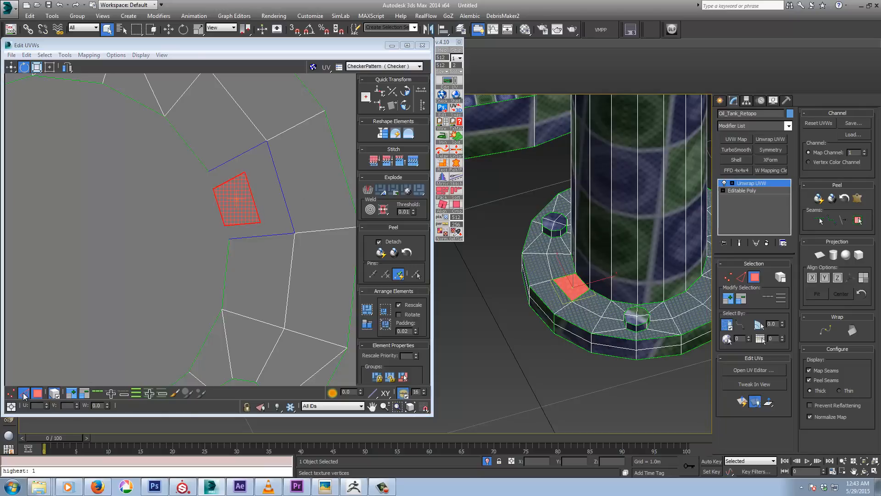
left_click(252, 197)
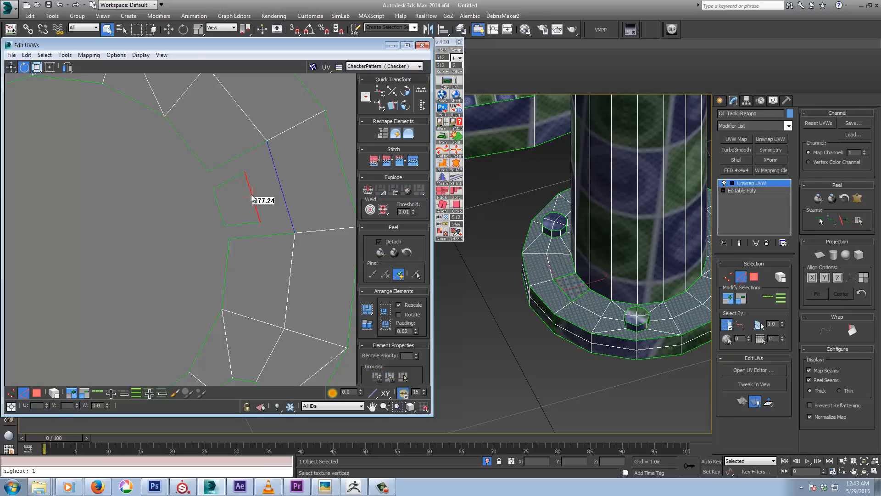
left_click(412, 165)
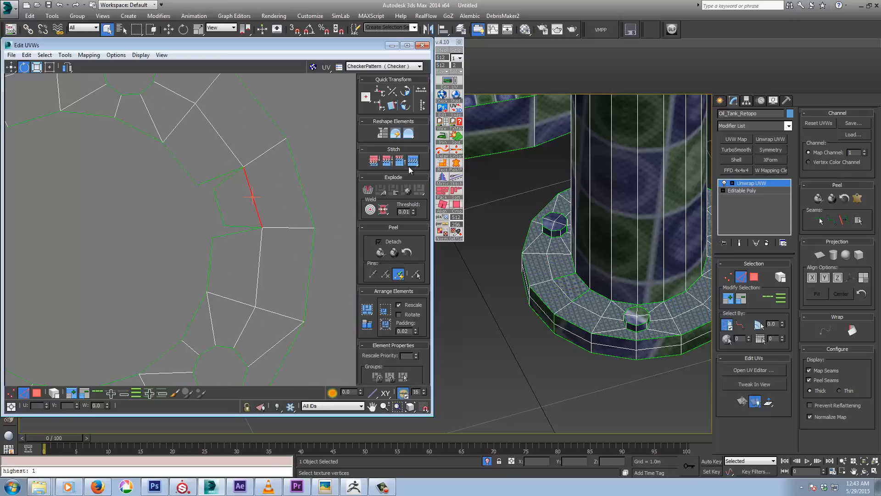
left_click(223, 182)
left_click(415, 165)
left_click(246, 226)
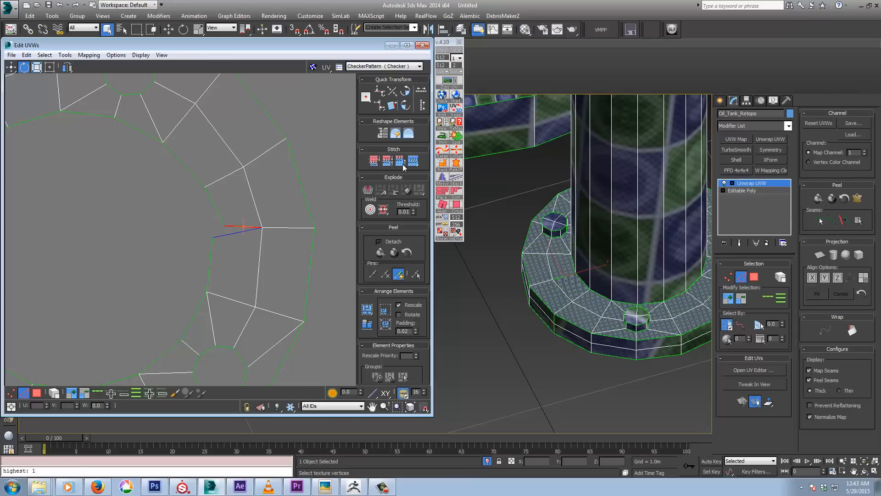
left_click(413, 163)
- Select both flange ring shells as whole elements in polygon mode and pack them together into the UV square
middle_click_drag(152, 239, 213, 209)
middle_click_drag(183, 236, 238, 171)
scroll(230, 261, "down", 5)
left_click(40, 394)
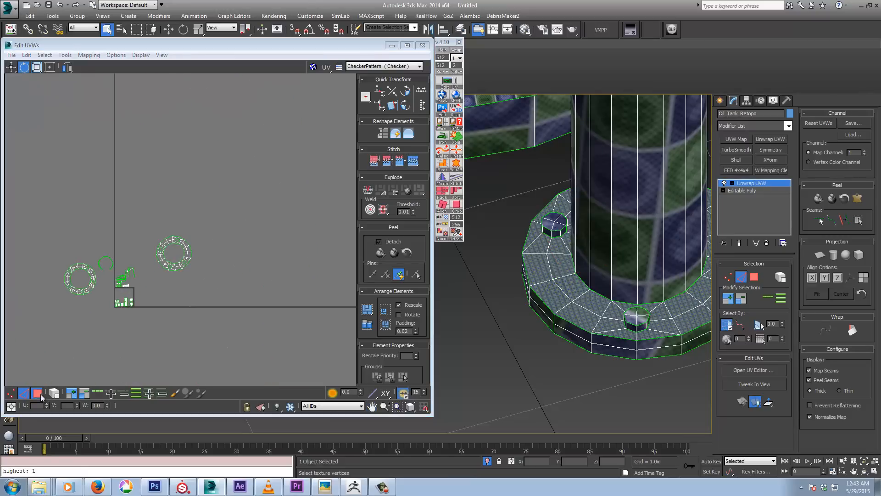
left_click_drag(217, 216, 154, 291)
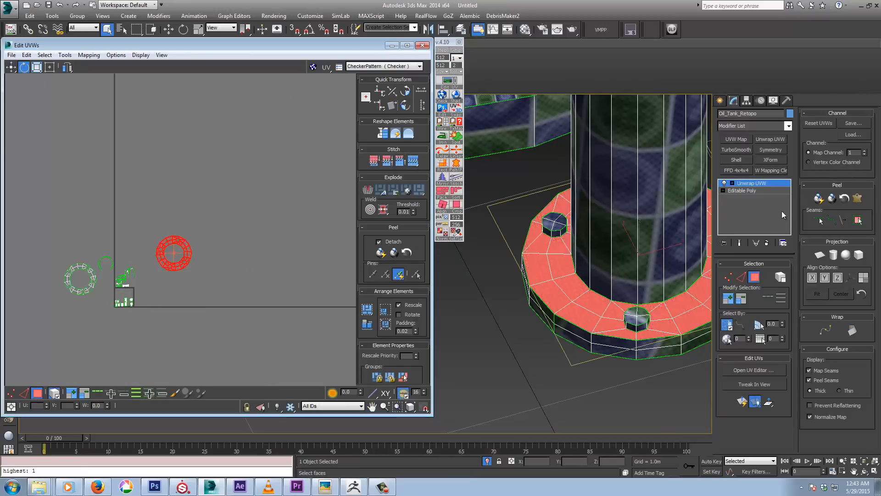
middle_click_drag(204, 298, 240, 273)
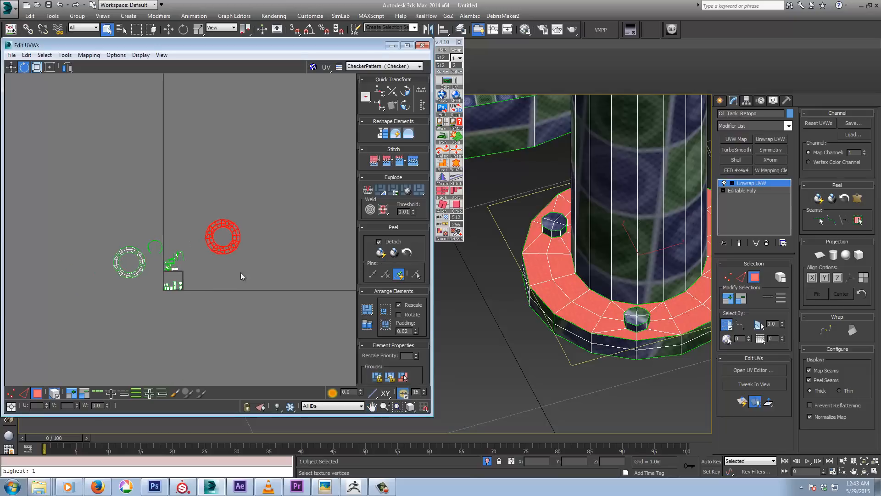
left_click_drag(238, 210, 221, 250)
left_click_drag(103, 236, 129, 280, "ctrl")
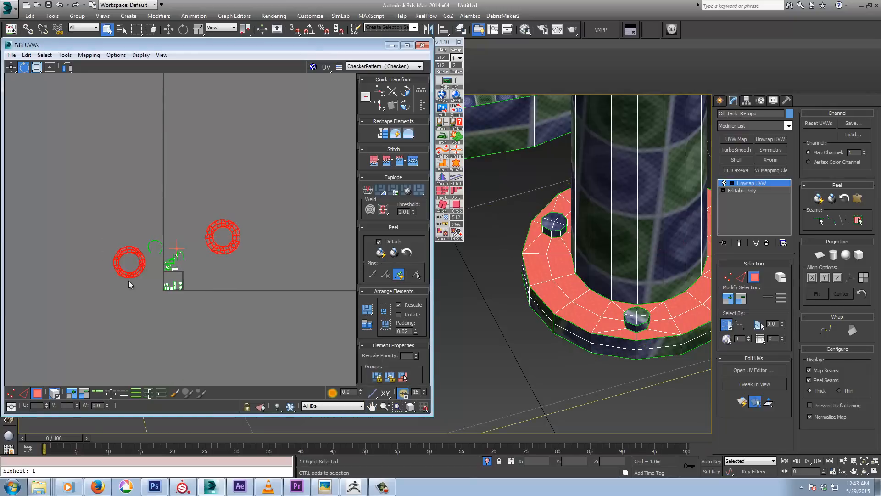
left_click(367, 323)
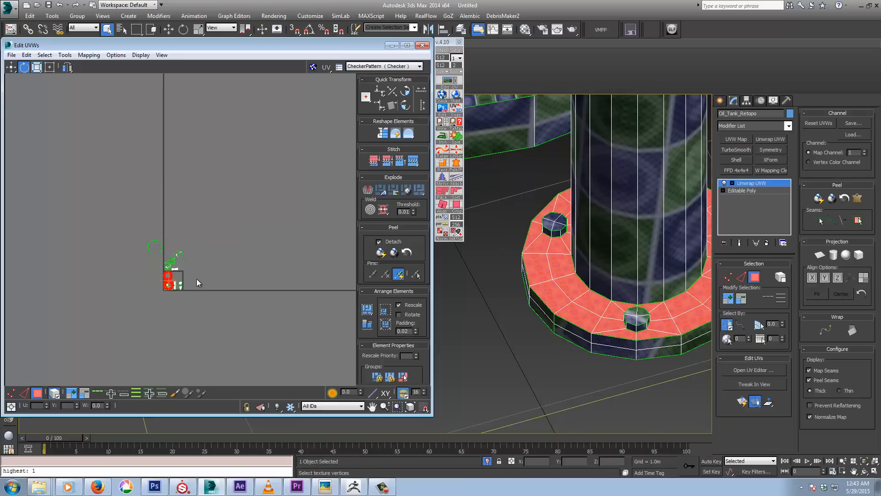
- Scale both flange ring shells down together and move them above the small shell cluster near the UV square's left edge
scroll(196, 279, "up", 10)
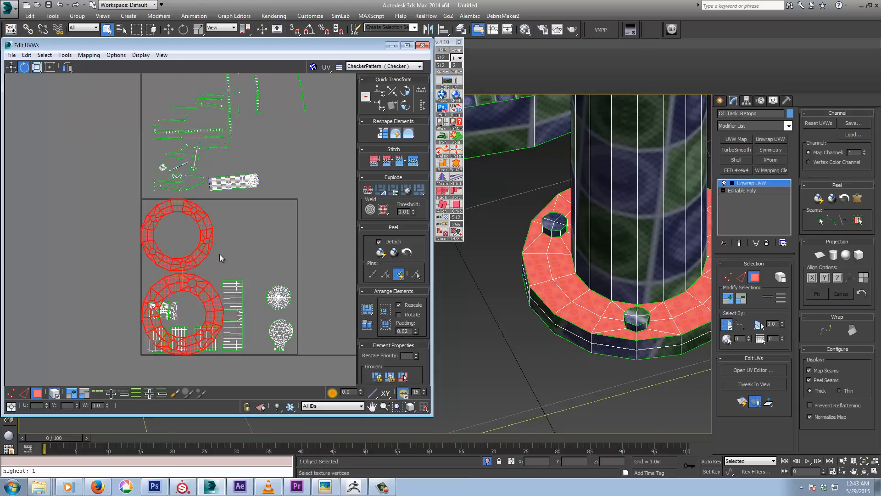
right_click(220, 258)
left_click(229, 276)
left_click_drag(205, 250, 179, 318)
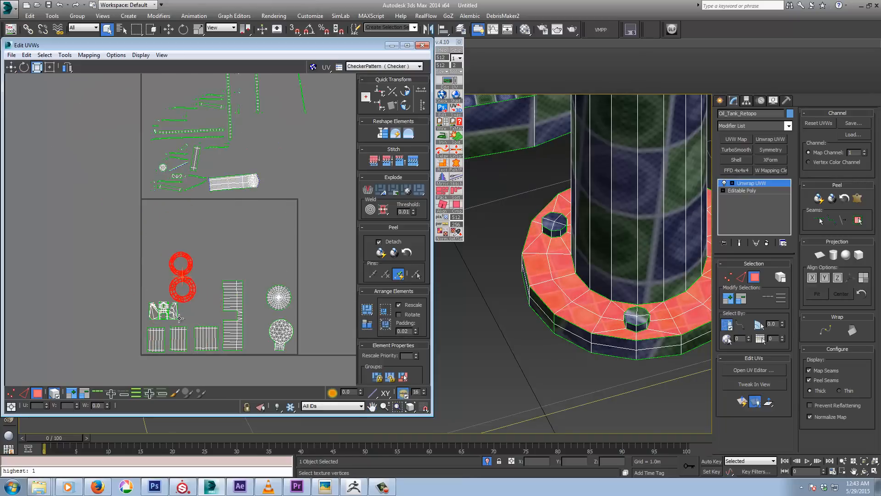
right_click(194, 296)
left_click(205, 303)
left_click_drag(189, 293, 169, 287)
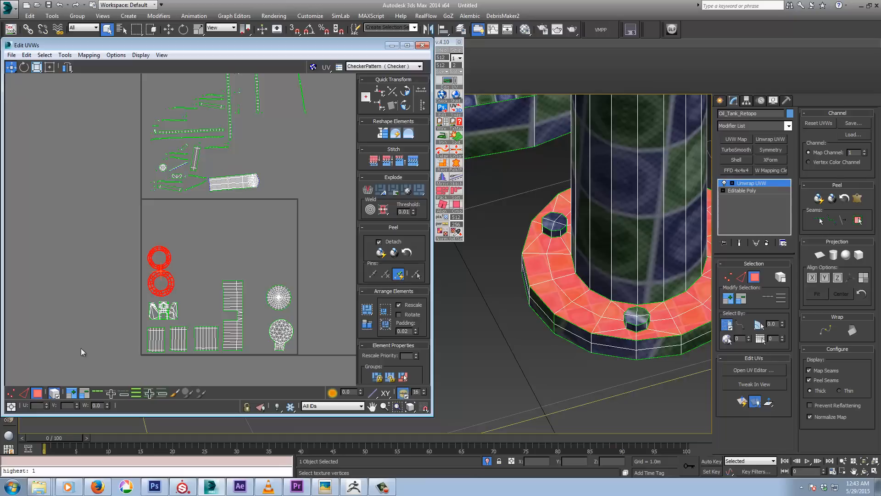
- Select the large open ring shell outside the UV square and pack it into the square
middle_click_drag(245, 294, 213, 288)
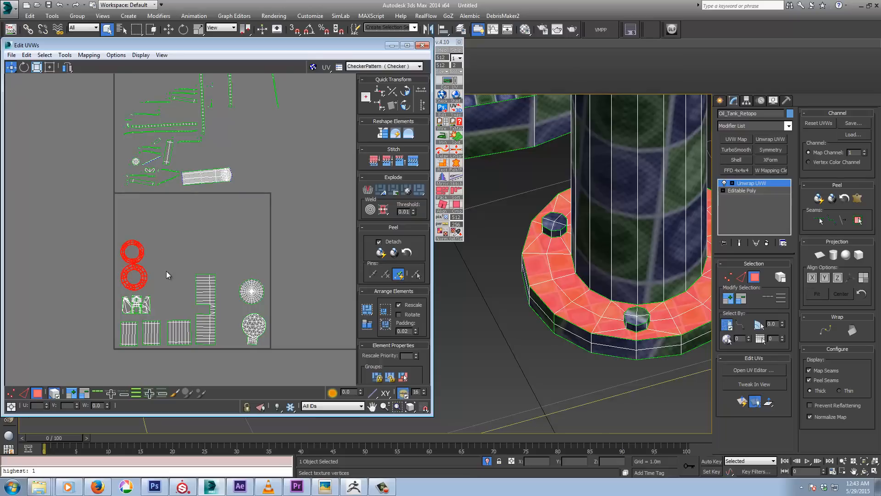
middle_click_drag(202, 263, 197, 282)
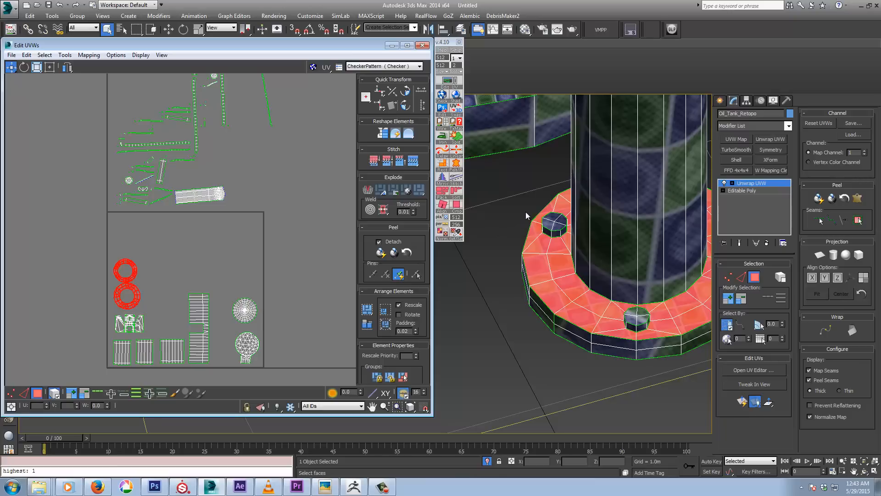
middle_click_drag(188, 187, 223, 282)
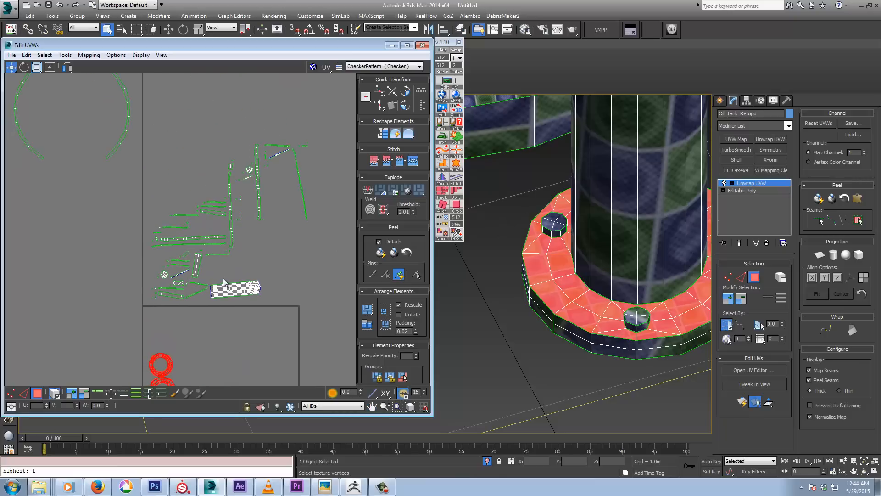
scroll(223, 282, "down", 2)
left_click_drag(147, 109, 99, 143)
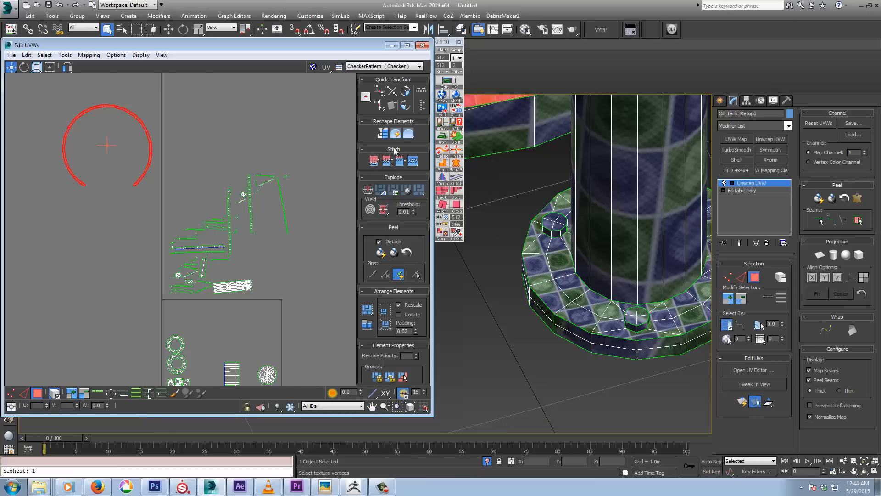
left_click(371, 310)
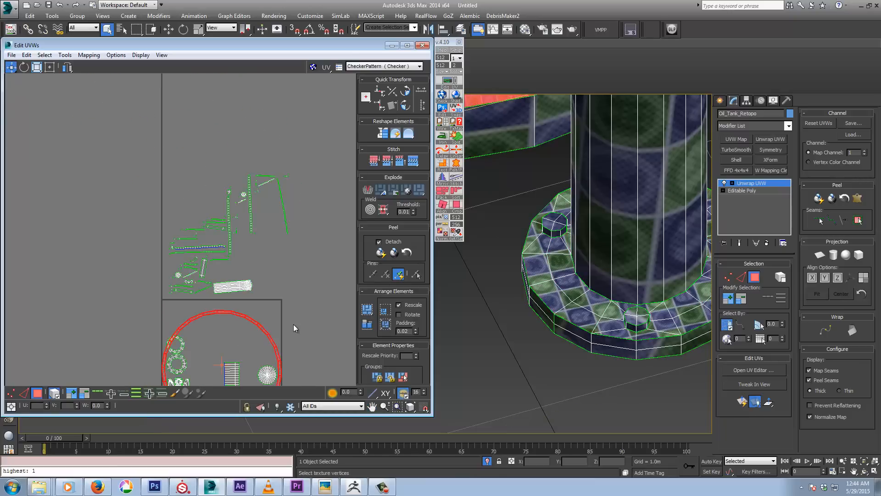
middle_click_drag(293, 324, 277, 242)
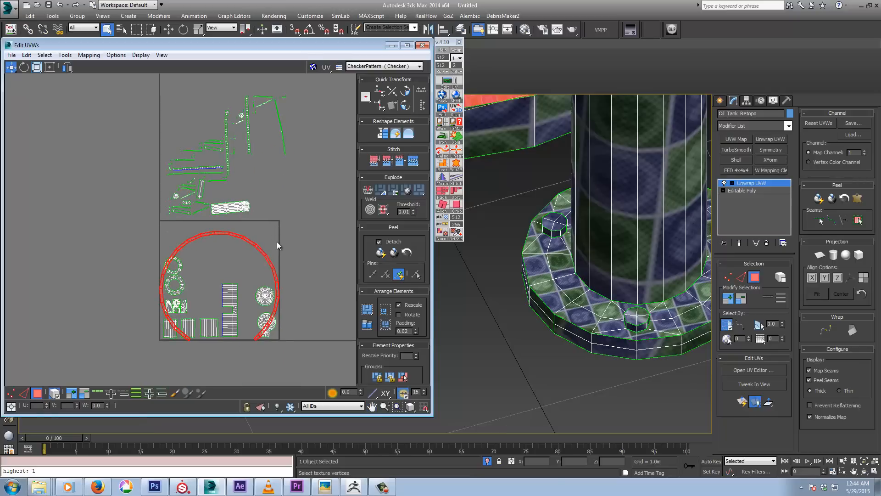
left_click(368, 324)
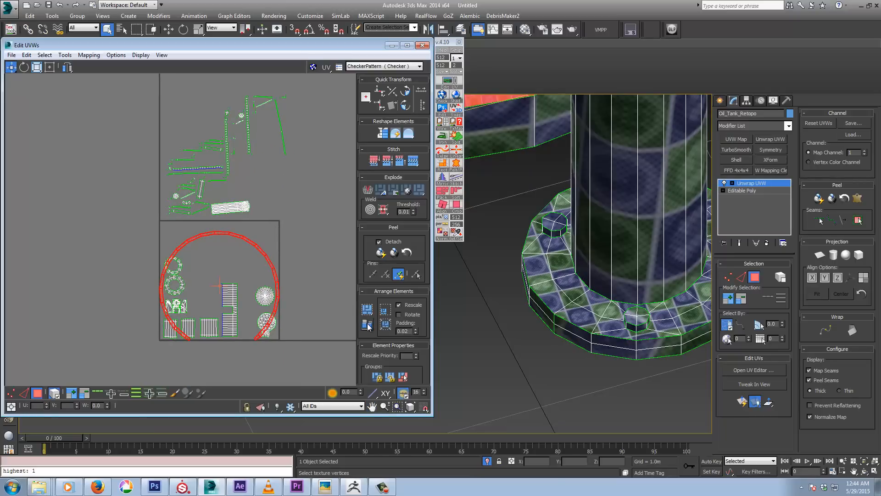
- Scale the open ring shell down to about flange ring size and place it above the two flange rings
right_click(251, 250)
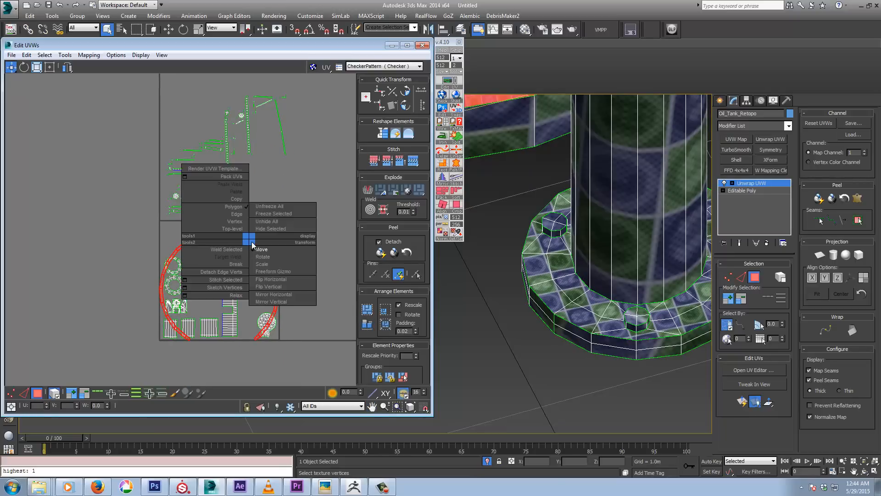
left_click(260, 265)
left_click_drag(254, 245, 210, 293)
right_click(207, 296)
left_click(210, 296)
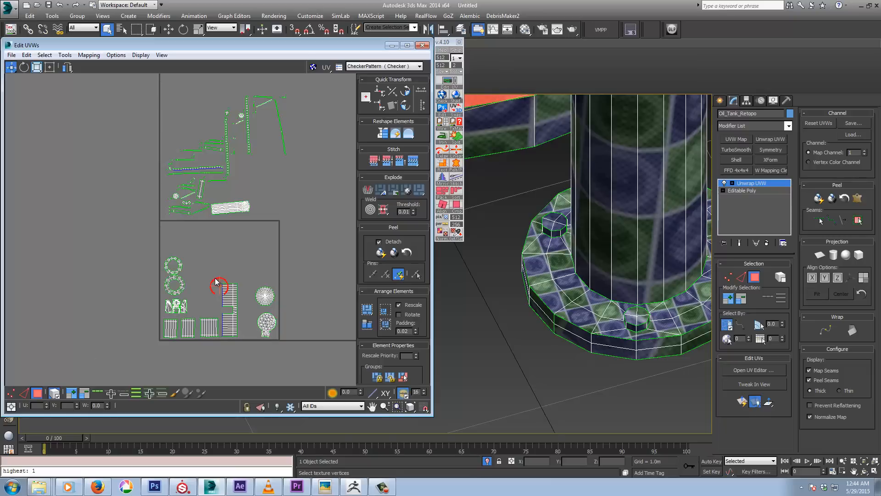
left_click_drag(216, 278, 169, 237)
- Rotate the pipe shell upright and place it in the UV square between the ribbed strips and the round caps
middle_click_drag(259, 226, 257, 264)
left_click(223, 244)
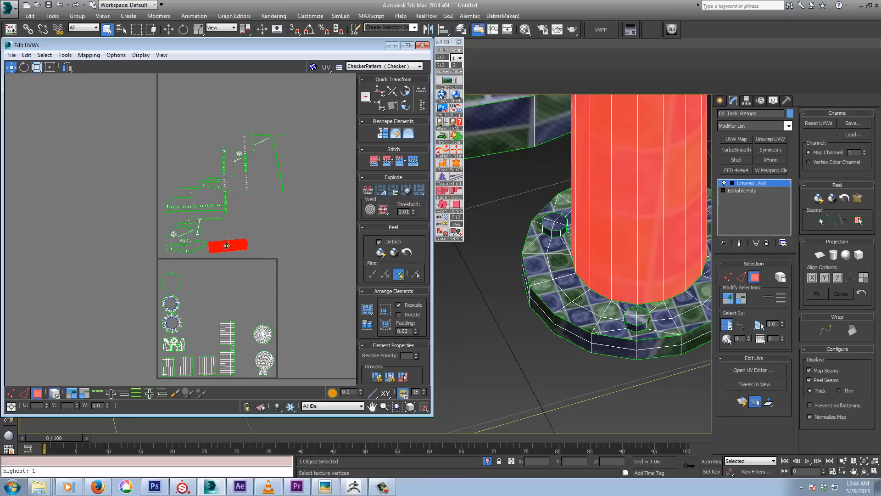
right_click(225, 245)
left_click(238, 265)
left_click_drag(236, 242, 241, 298)
right_click(222, 230)
left_click(230, 238)
left_click_drag(247, 340, 247, 344)
middle_click_drag(208, 243, 226, 235)
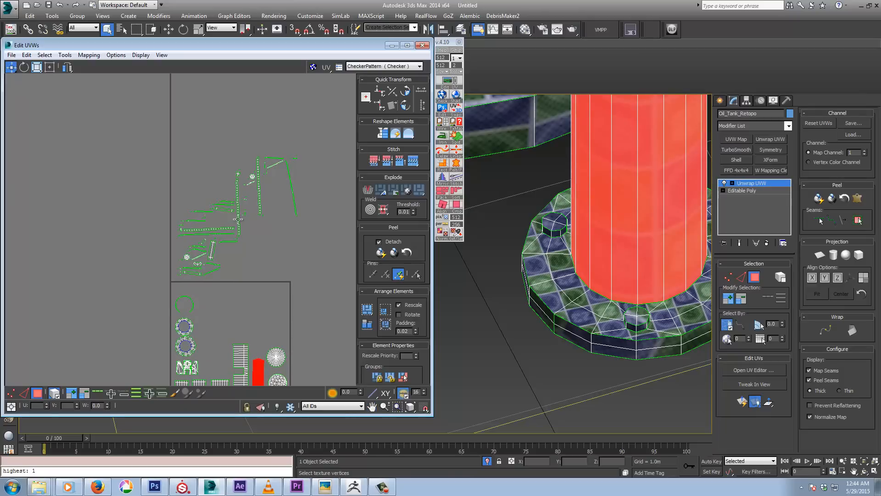
- Select the long vertical strip shell of the tank's raised band and move it to clear space outside the UV square
left_click(238, 220)
scroll(617, 212, "down", 6)
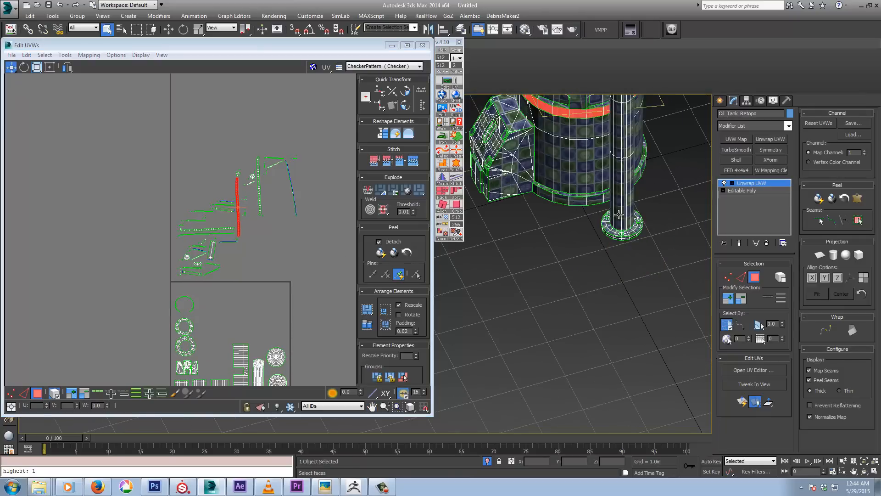
middle_click_drag(605, 202, 625, 173)
scroll(623, 232, "up", 4)
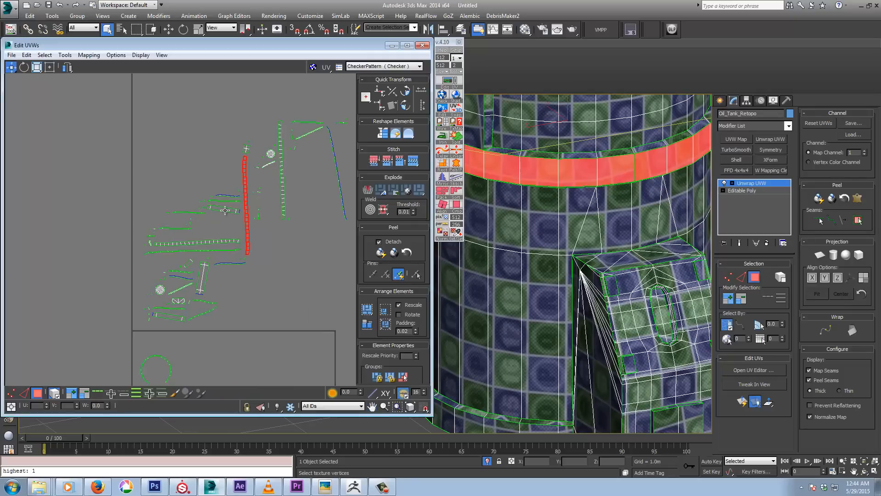
scroll(238, 227, "up", 2)
scroll(238, 227, "up", 1)
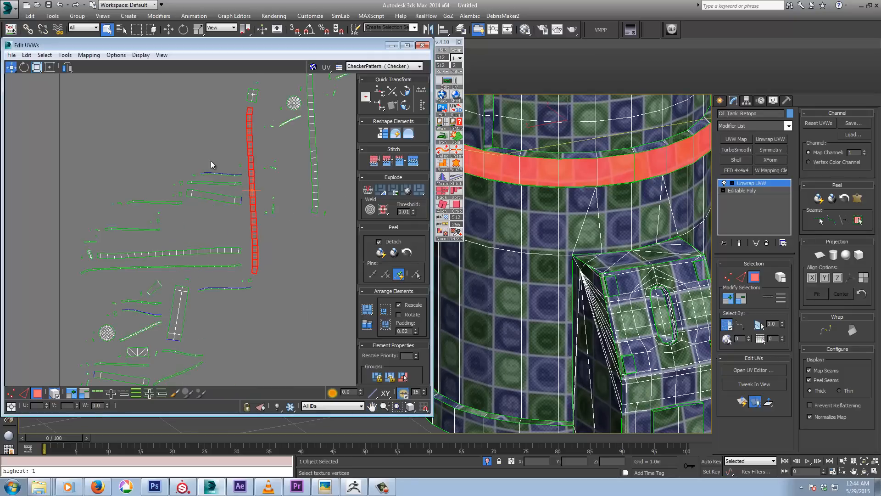
left_click_drag(250, 175, 1, 190)
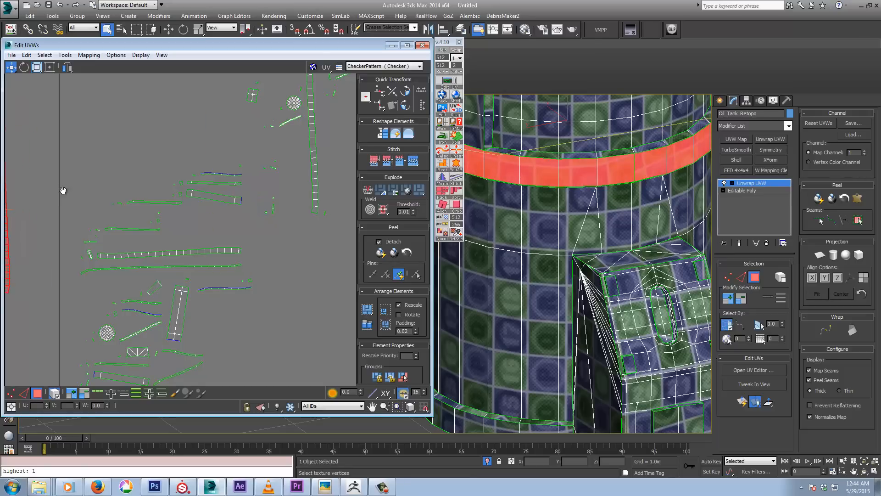
middle_click_drag(64, 190, 241, 175)
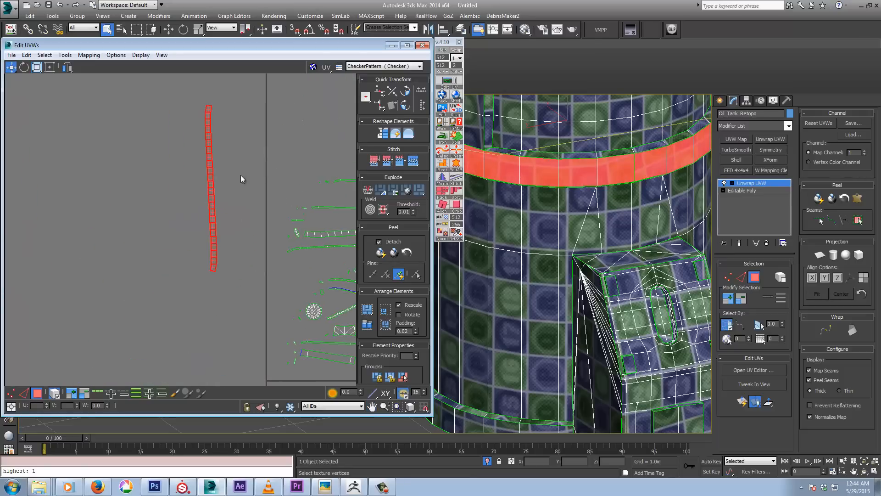
left_click(205, 197)
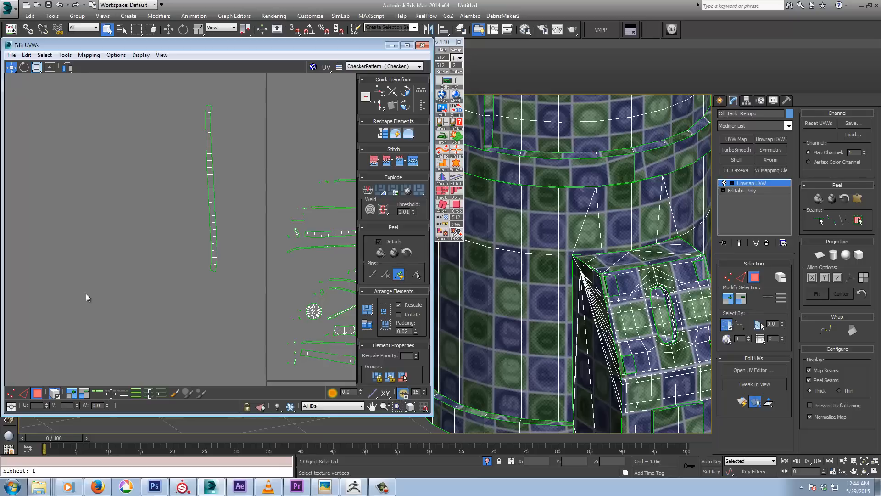
- Stitch the band's strip shell at its end edge in edge mode
left_click(23, 393)
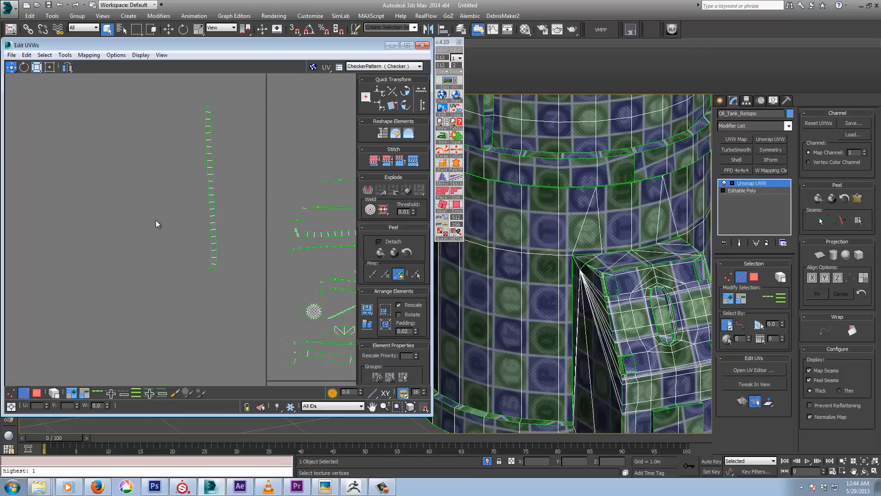
scroll(206, 180, "up", 2)
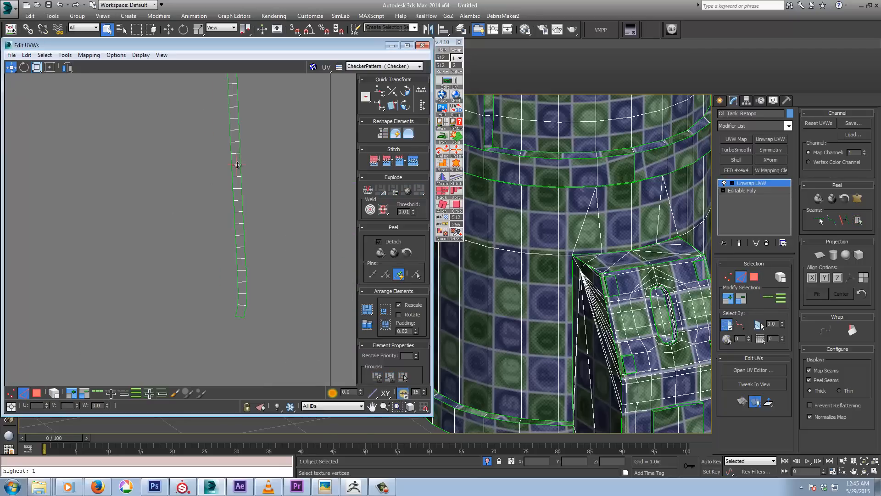
scroll(576, 222, "down", 4)
middle_click_drag(521, 230, 665, 223, "alt")
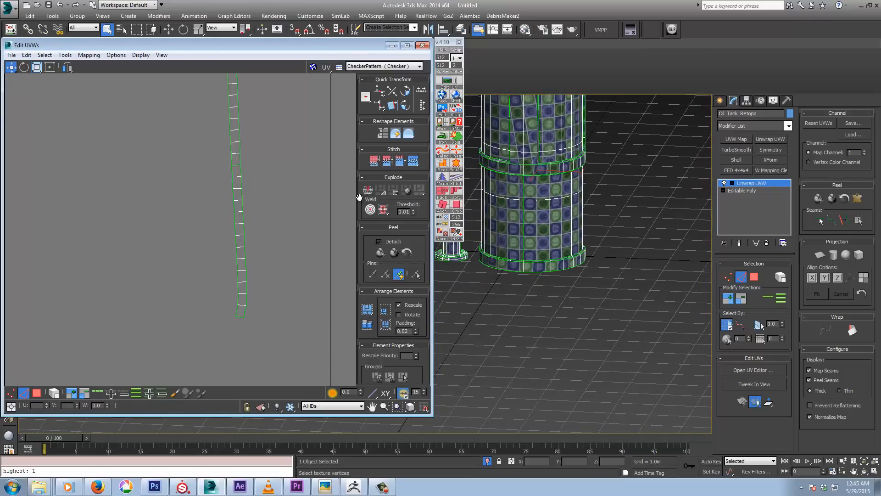
left_click(239, 316)
scroll(143, 247, "down", 4)
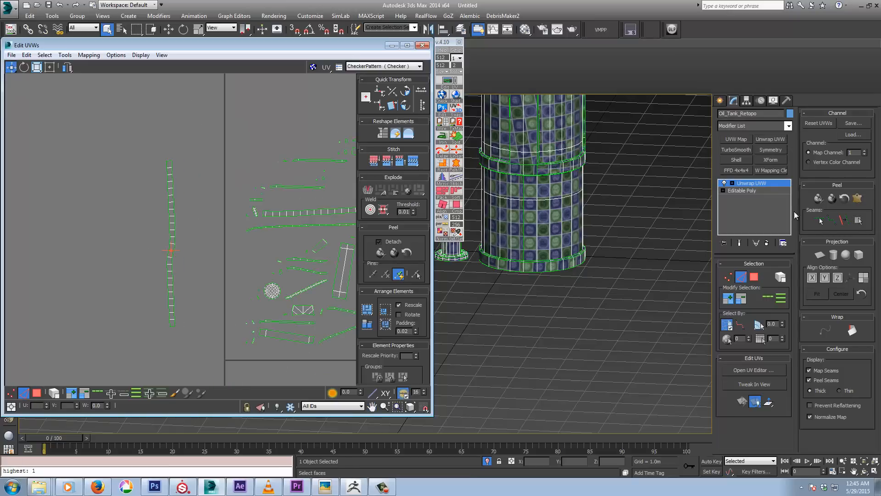
- Select the whole band strip in polygon mode, straighten it with Quick Peel, and place it beside the flange rings
left_click(36, 393)
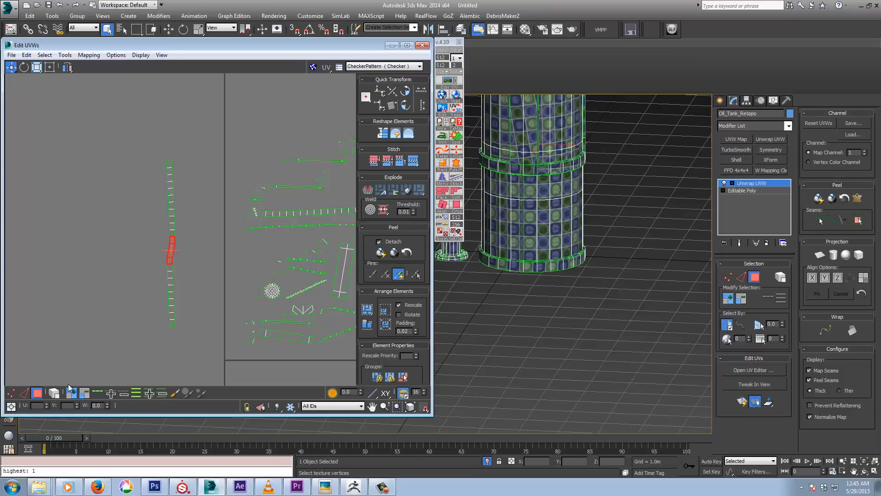
left_click(54, 393)
left_click(173, 260)
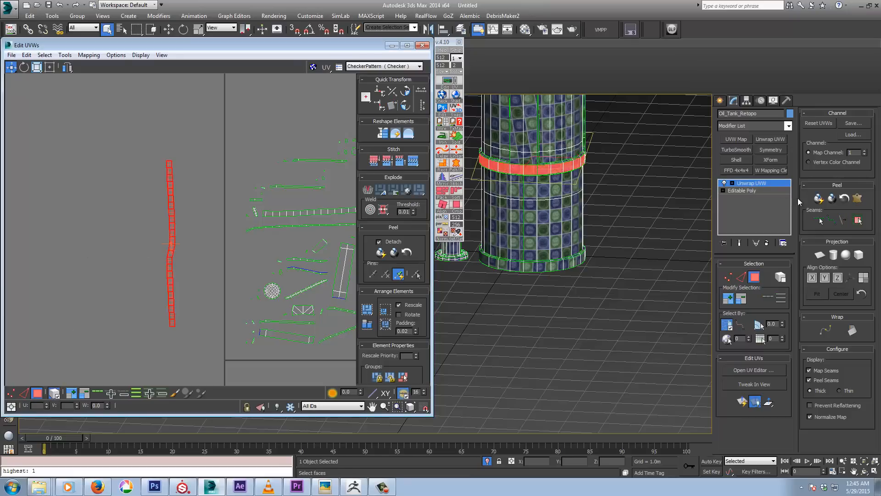
left_click(818, 199)
middle_click_drag(178, 313, 110, 185)
scroll(115, 293, "down", 5)
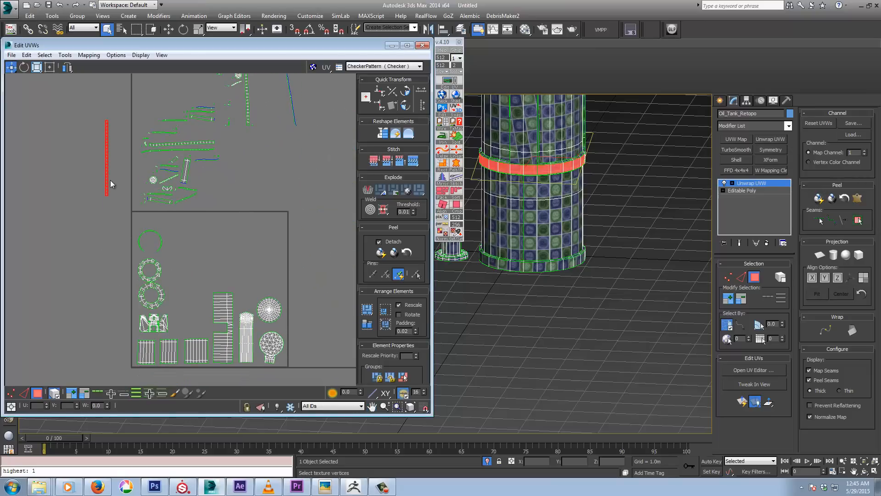
left_click_drag(108, 179, 175, 314)
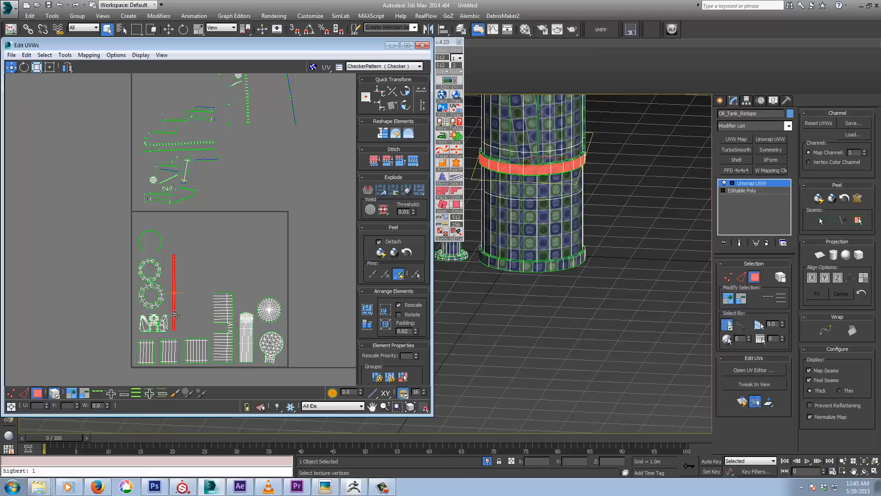
- Pick a face on the tank's bottom rim to locate its UV shell and select the whole strip
left_click(530, 269)
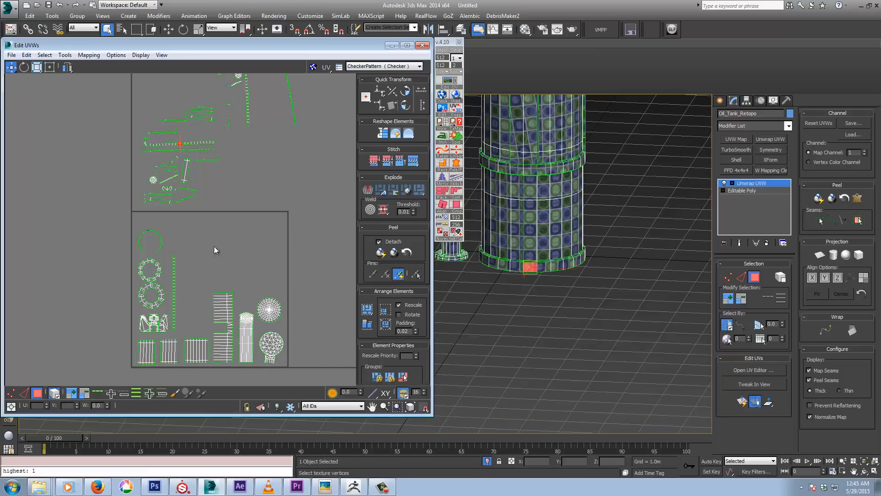
mouse_move(573, 304)
middle_mouse_down("alt")
mouse_move(533, 306)
mouse_move(579, 304)
middle_mouse_up("alt")
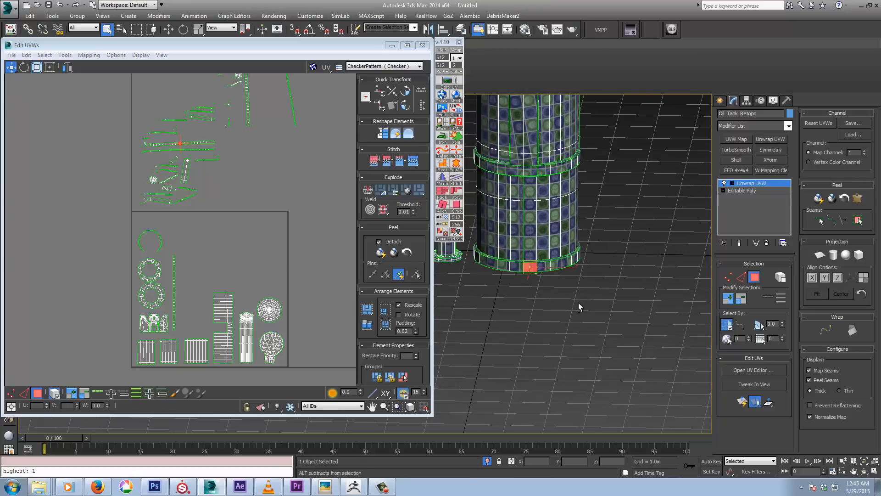
scroll(519, 269, "up", 5)
middle_click_drag(519, 271, 551, 275, "alt")
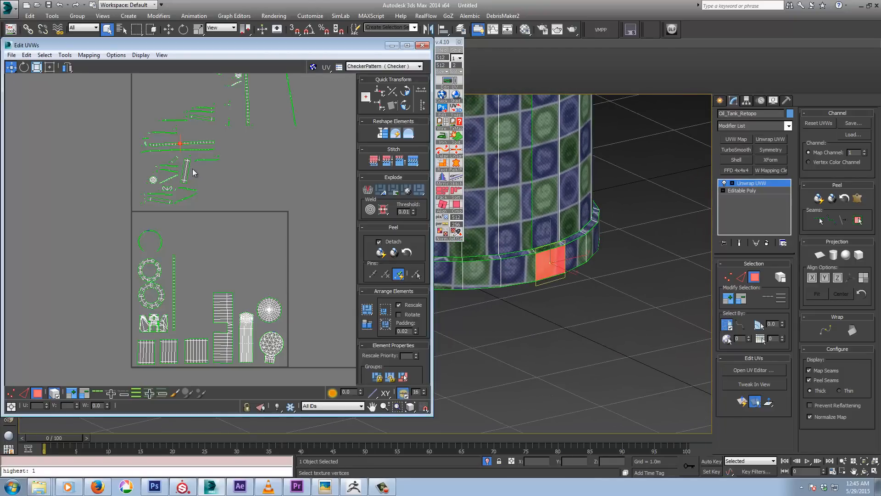
scroll(183, 193, "up", 6)
scroll(182, 197, "up", 1)
scroll(183, 196, "down", 1)
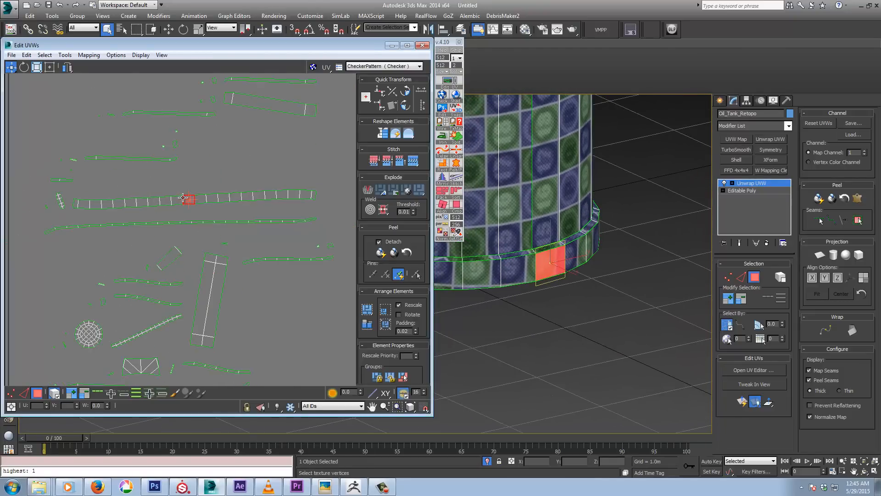
middle_click_drag(477, 274, 604, 256, "alt")
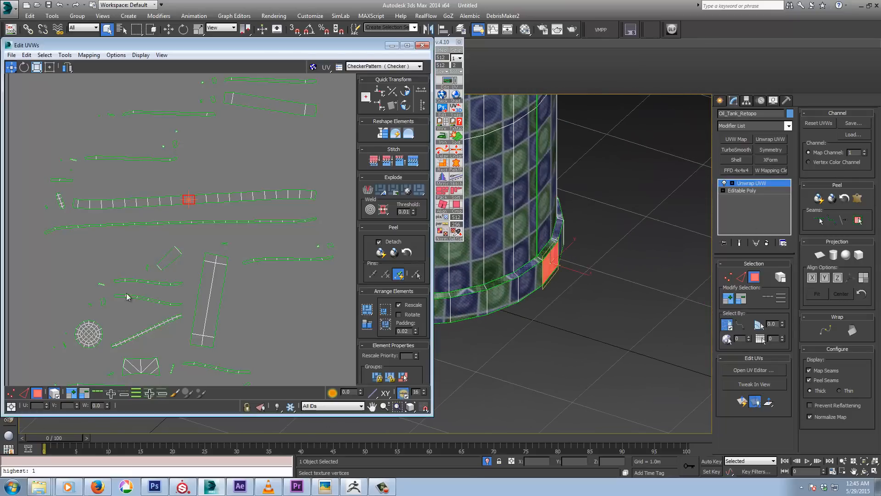
double_click(240, 198)
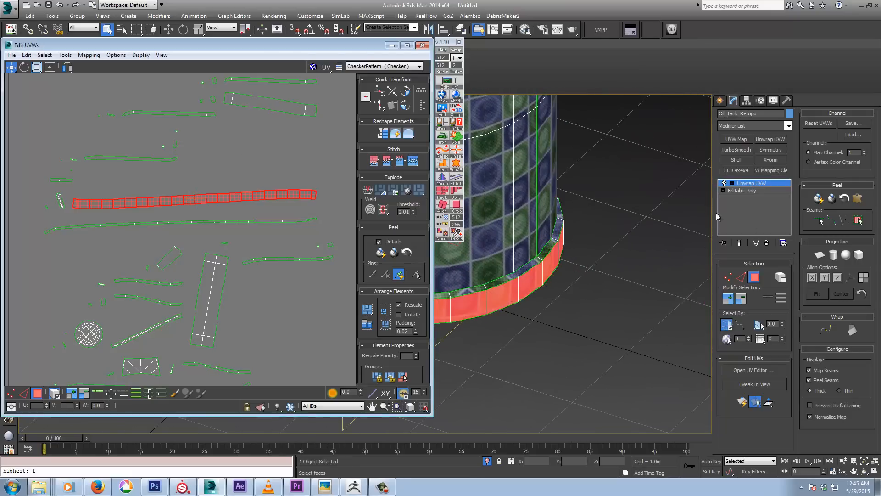
- Rotate the bottom rim's strip shell 90 degrees and move it into the UV square near the band strip
middle_click_drag(607, 291, 644, 256, "alt")
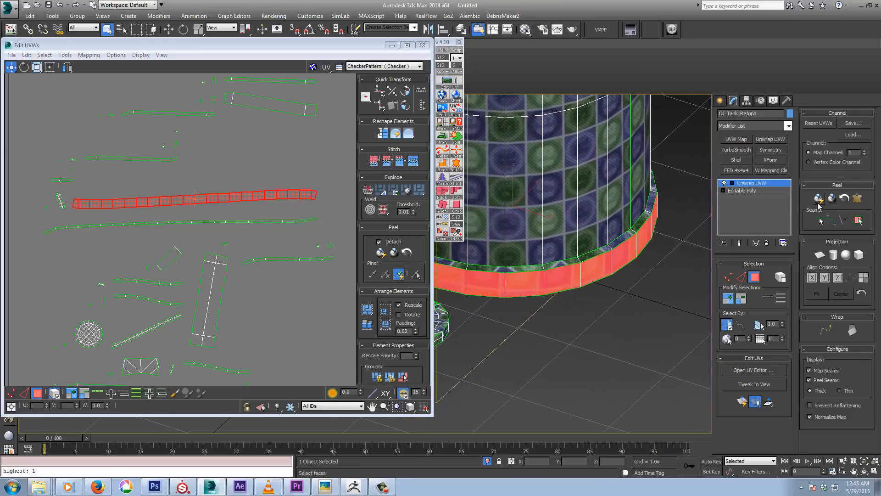
middle_click_drag(265, 332, 232, 291)
scroll(232, 290, "down", 4)
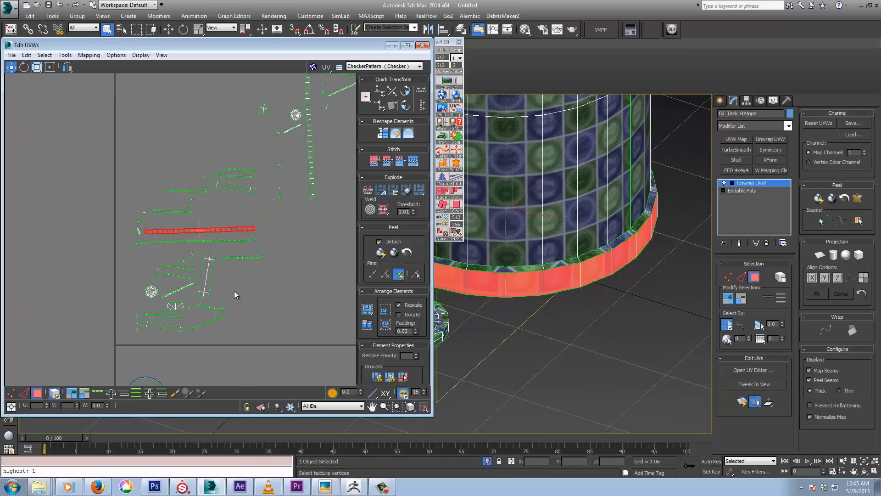
left_click(406, 91)
middle_click_drag(205, 264, 205, 169)
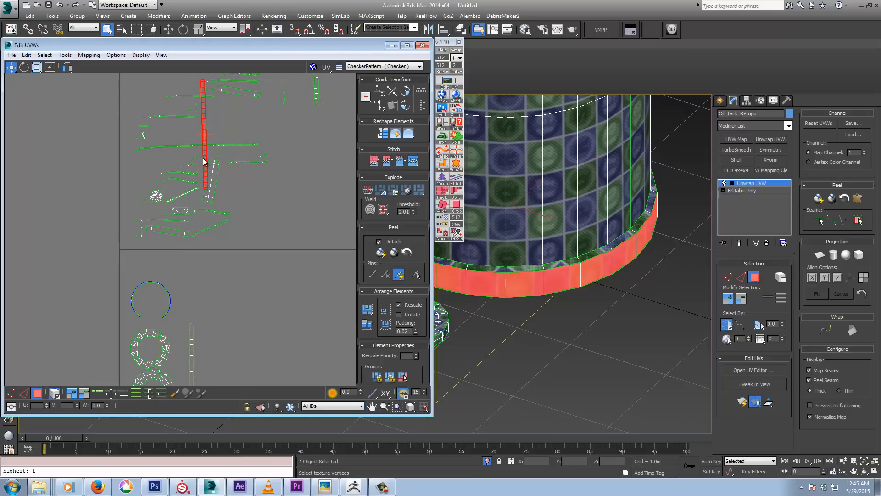
left_click_drag(207, 156, 223, 362)
middle_click_drag(223, 362, 225, 274)
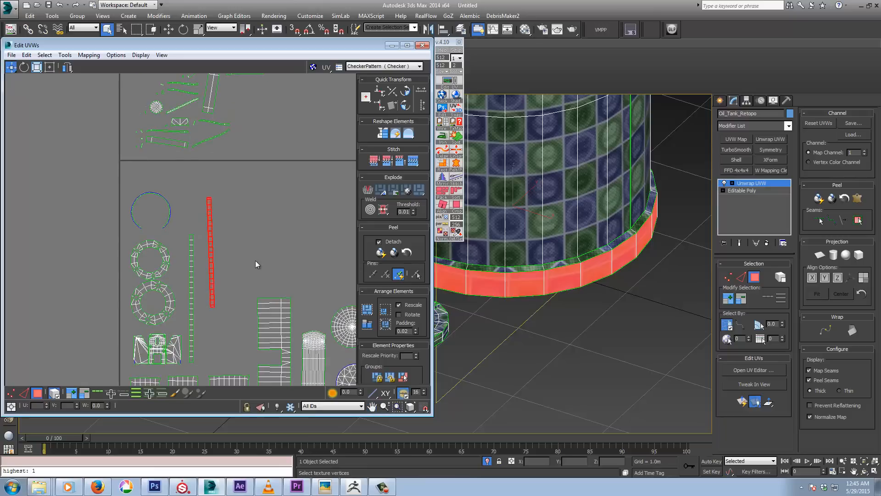
- Straighten the bottom rim strip so it stands upright and place it directly beside the raised band's strip
right_click(253, 257)
left_click(266, 276)
left_click_drag(211, 253, 199, 296)
right_click(236, 230)
left_click(243, 238)
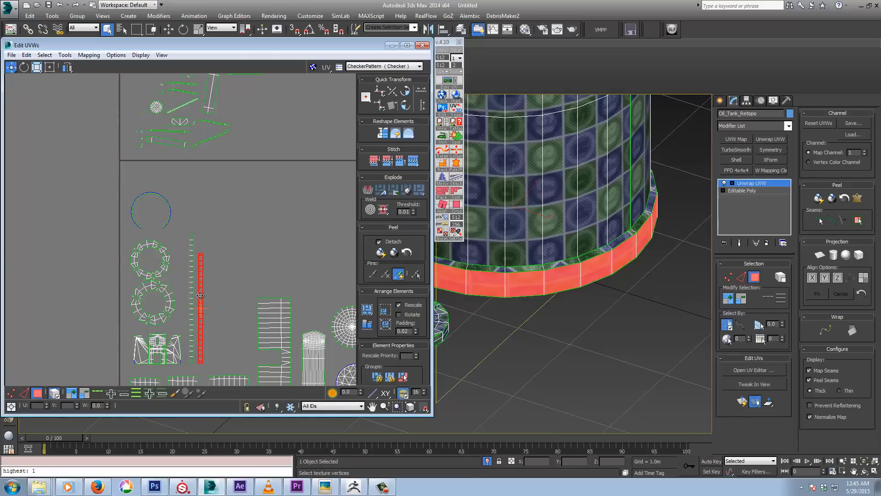
- Select the long, nearly vertical strip shell above the UV square and locate its band beneath the tank's dome
middle_click_drag(224, 206, 218, 308)
scroll(219, 307, "down", 2)
left_click(284, 158)
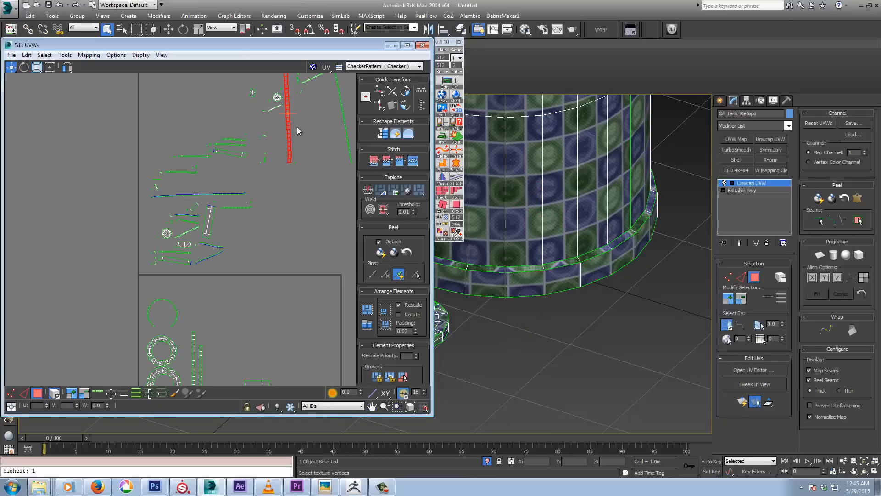
key("z")
middle_click_drag(595, 276, 568, 334)
middle_click_drag(568, 334, 696, 277, "alt")
scroll(604, 282, "up", 5)
middle_click_drag(284, 199, 277, 265)
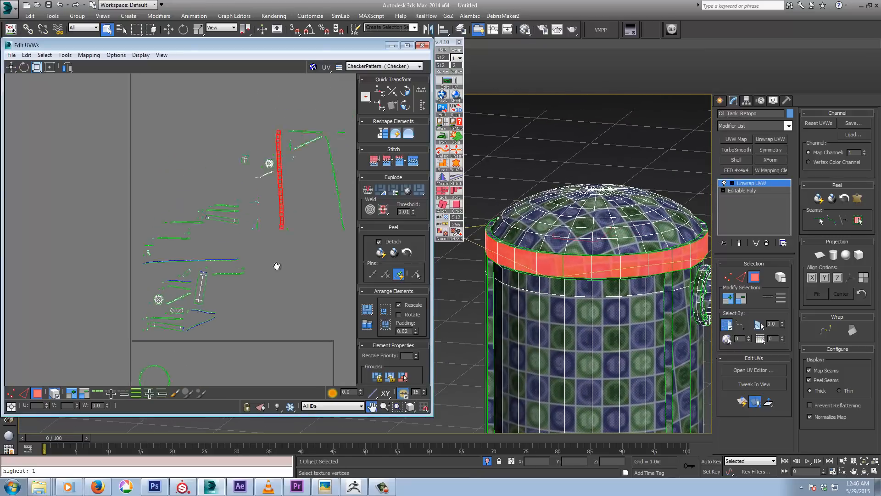
scroll(311, 199, "up", 3)
middle_click_drag(272, 207, 288, 250)
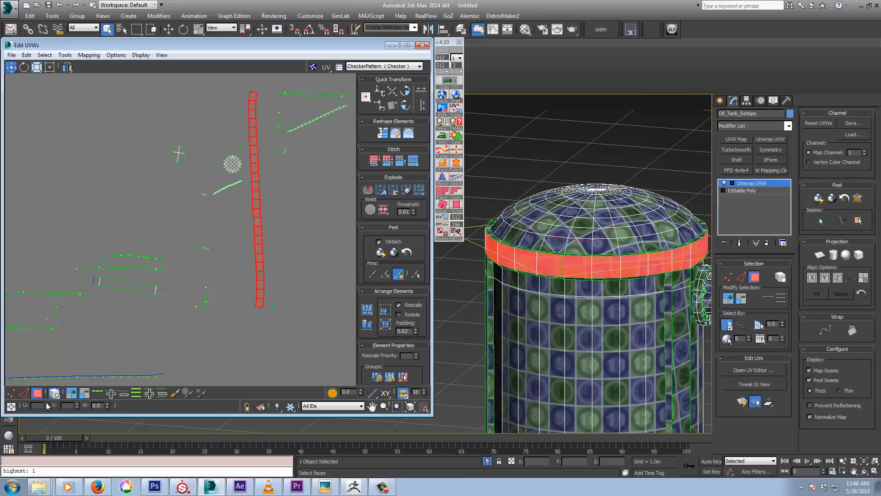
- Stitch the dome band's strip shell in edge mode, then straighten the whole strip with Quick Peel in polygon mode
left_click(24, 392)
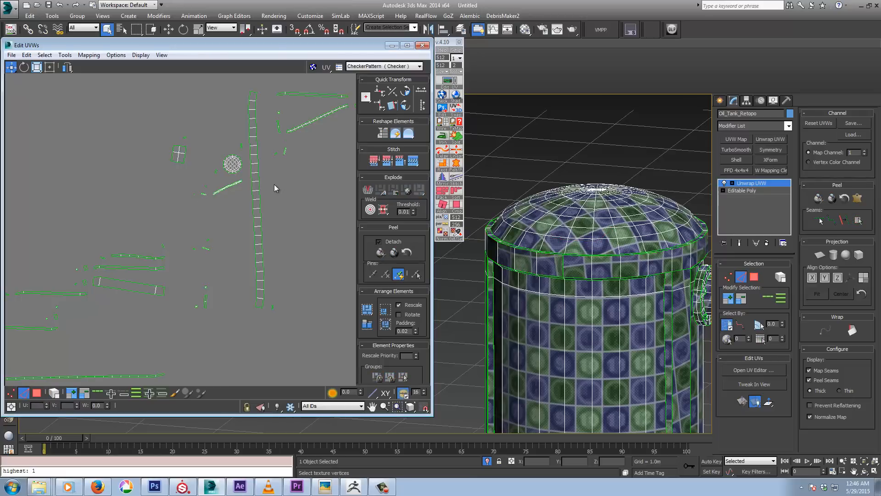
left_click(413, 161)
left_click(37, 393)
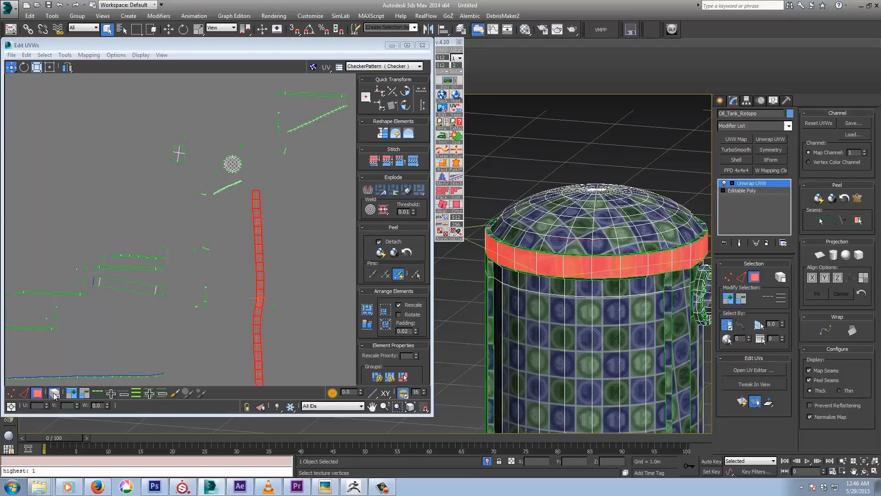
left_click(817, 198)
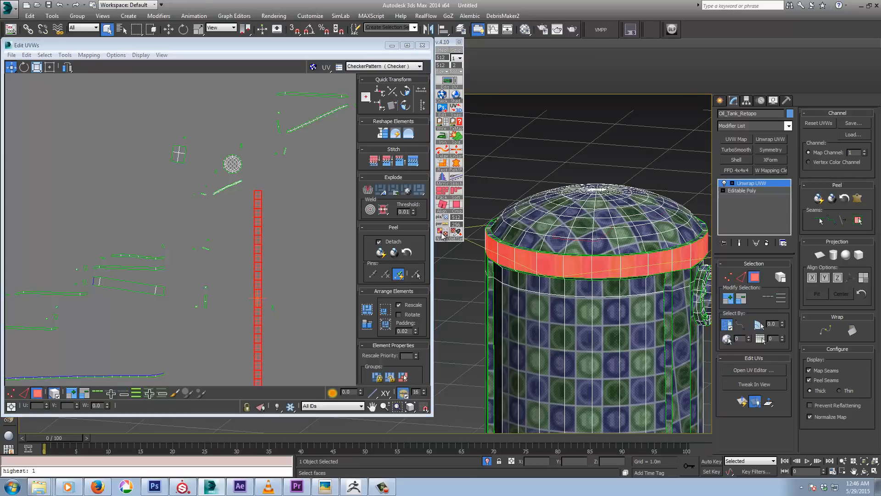
- Pack the dome band strip into the UV square, scale it down to about half size, and place it beside the other two strips
left_click(367, 313)
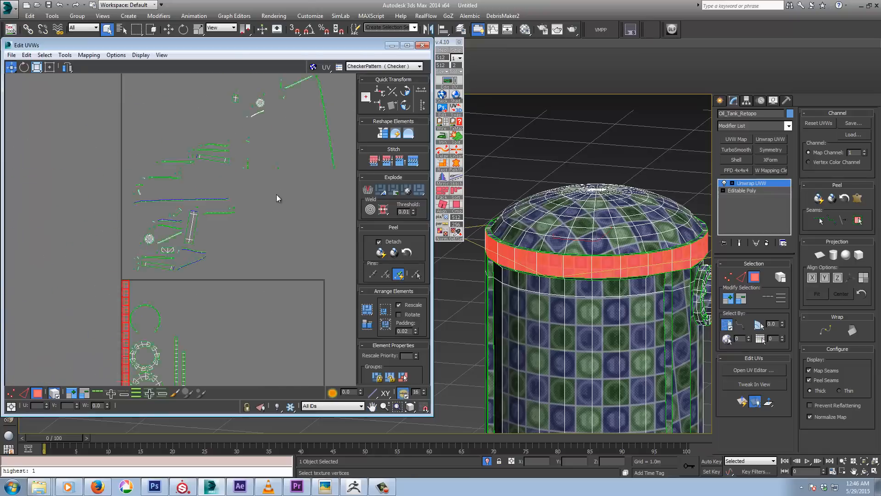
middle_click_drag(217, 266, 219, 216)
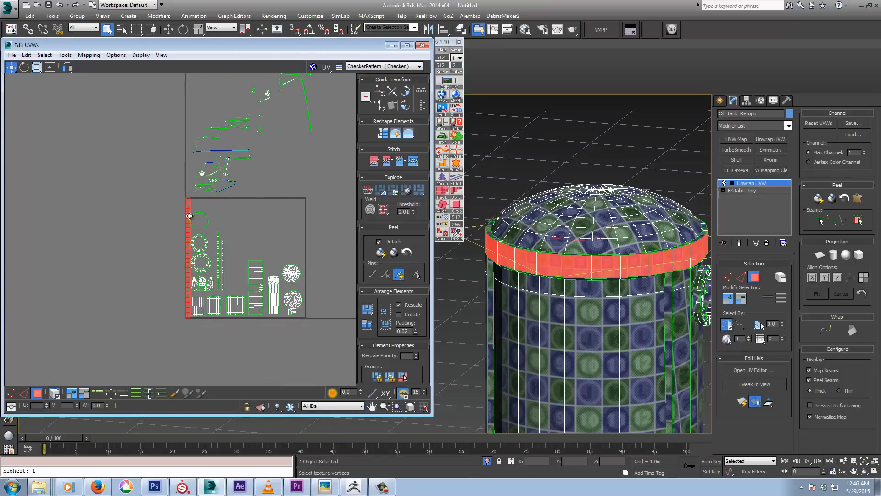
left_click_drag(189, 216, 241, 202)
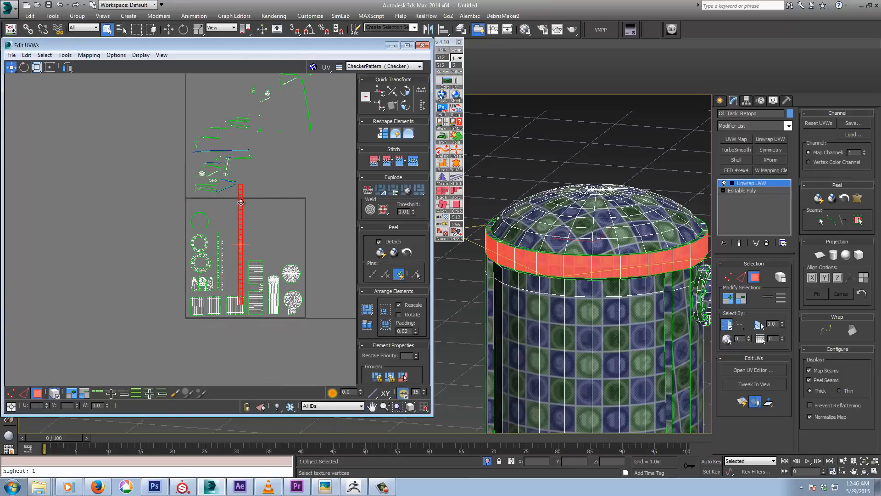
right_click(241, 202)
left_click_drag(239, 212, 236, 276)
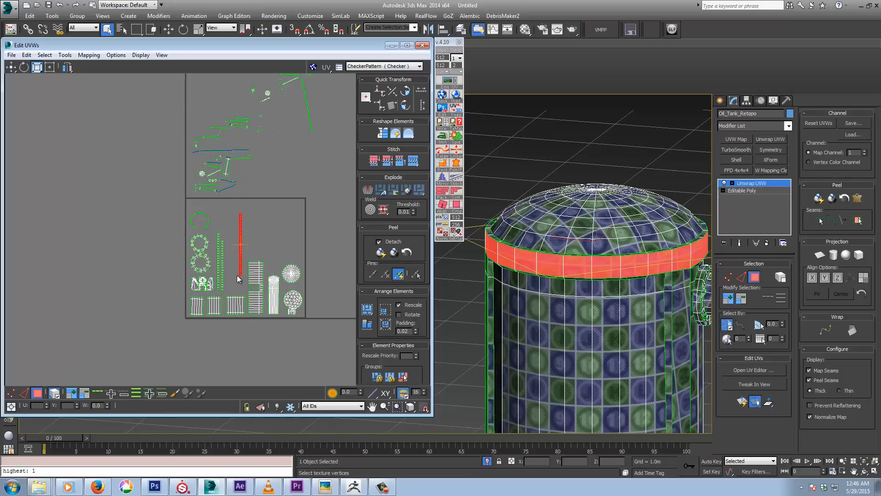
right_click(236, 276)
left_click(240, 283)
left_click_drag(238, 234, 227, 248)
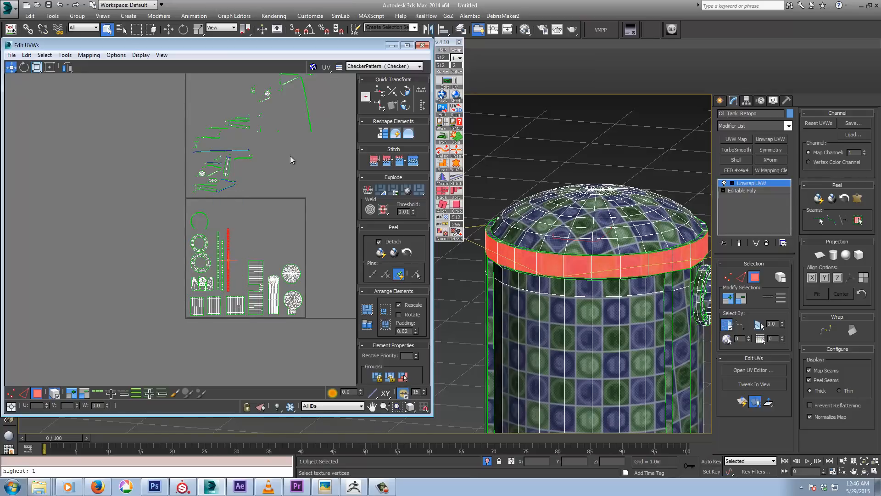
- Select the thin slanted strip shell belonging to the tank's raised band and unfold it into a ring with Quick Peel
middle_click_drag(290, 159, 277, 191)
left_click(303, 133)
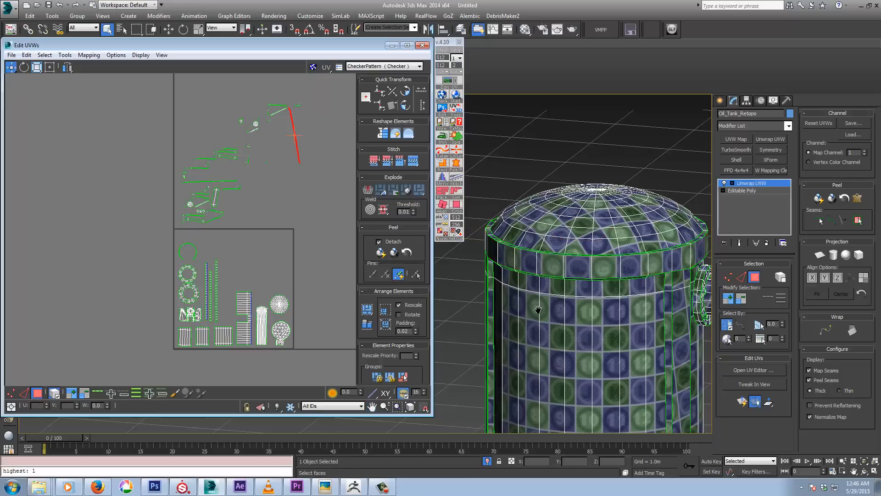
middle_click_drag(538, 310, 542, 202)
scroll(543, 202, "down", 3)
middle_click_drag(569, 308, 583, 257, "alt")
left_click(819, 198)
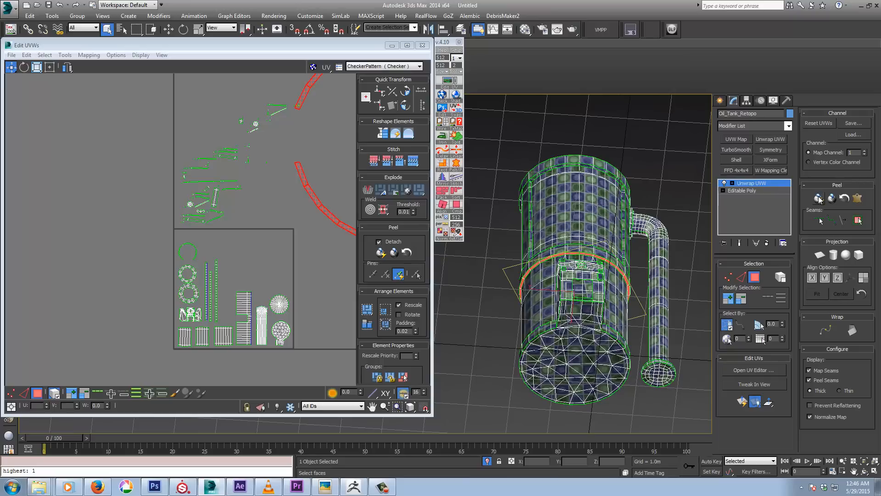
middle_click_drag(303, 205, 218, 230)
scroll(200, 224, "down", 3)
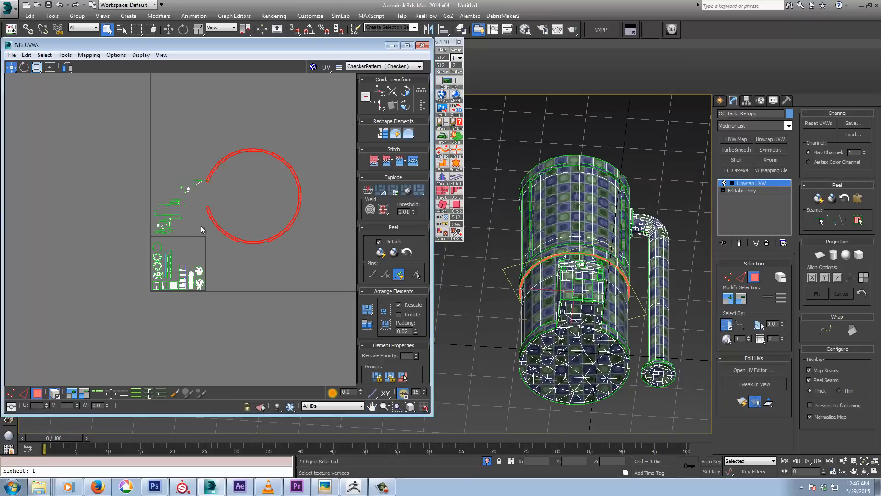
- Scale the peeled ring shell down to a fraction of its size so it can fit inside the UV square
right_click(299, 195)
left_click(300, 210)
right_click(300, 208)
left_click(304, 230)
left_click_drag(299, 184, 240, 327)
middle_click_drag(290, 232, 266, 234)
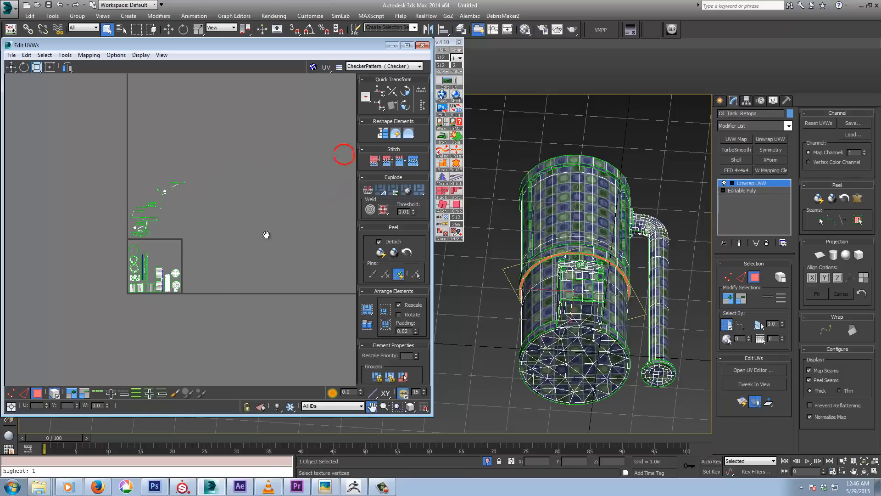
scroll(257, 236, "down", 2)
- Move the reduced ring shell in Freeform mode into the UV square, beside the existing open ring above the strips
right_click(278, 196)
left_click(299, 203)
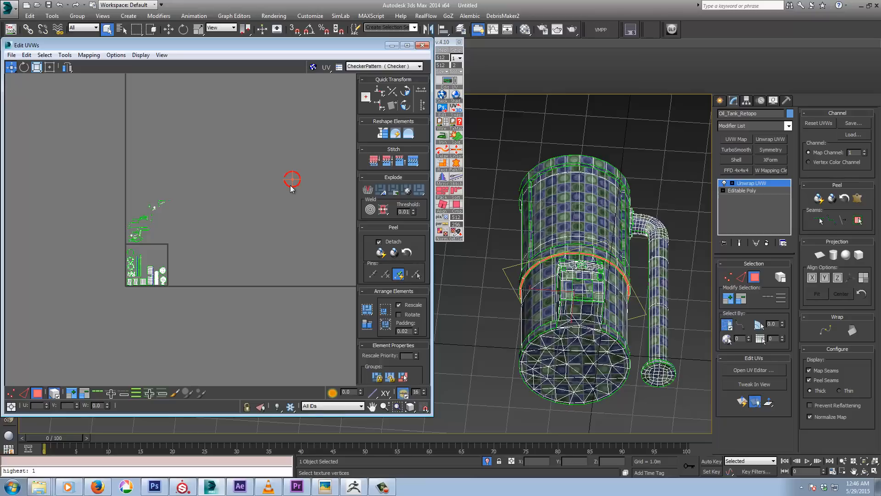
scroll(289, 193, "up", 3)
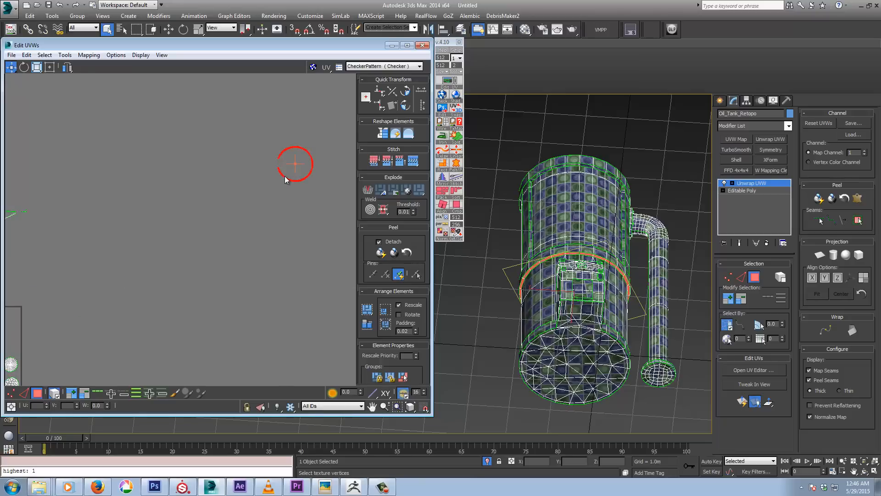
left_click(49, 67)
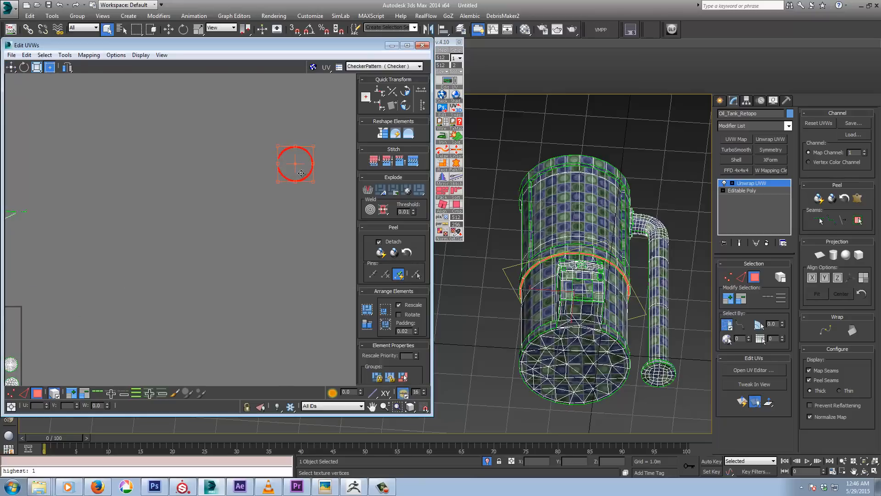
left_click_drag(301, 173, 74, 350)
middle_click_drag(97, 334, 291, 167)
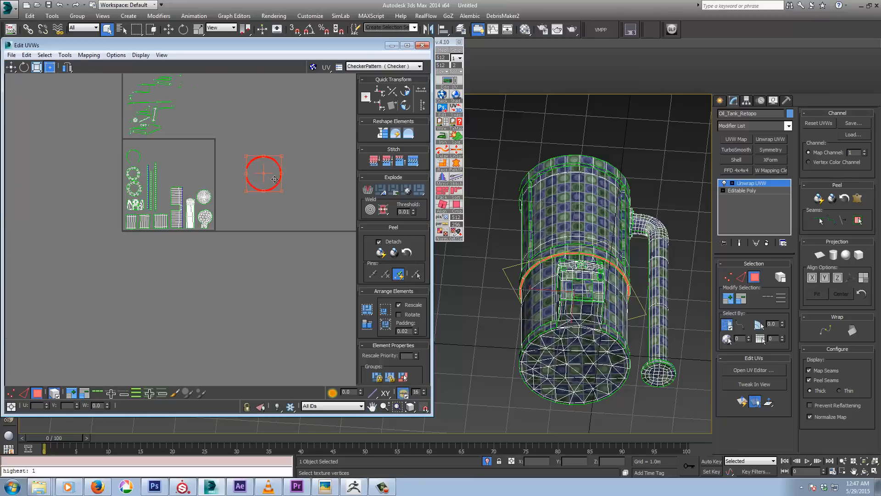
left_click_drag(274, 179, 155, 149)
middle_click_drag(192, 153, 253, 192)
scroll(224, 146, "up", 6)
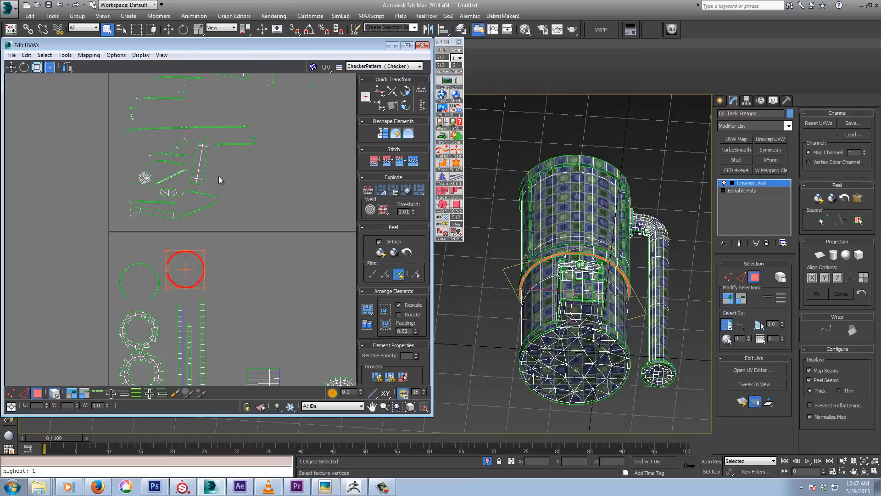
- Select the narrow vertical panel shell on the tank's upper body and apply a planar projection with Best Align
left_click(200, 162)
middle_click_drag(518, 261, 699, 335, "alt")
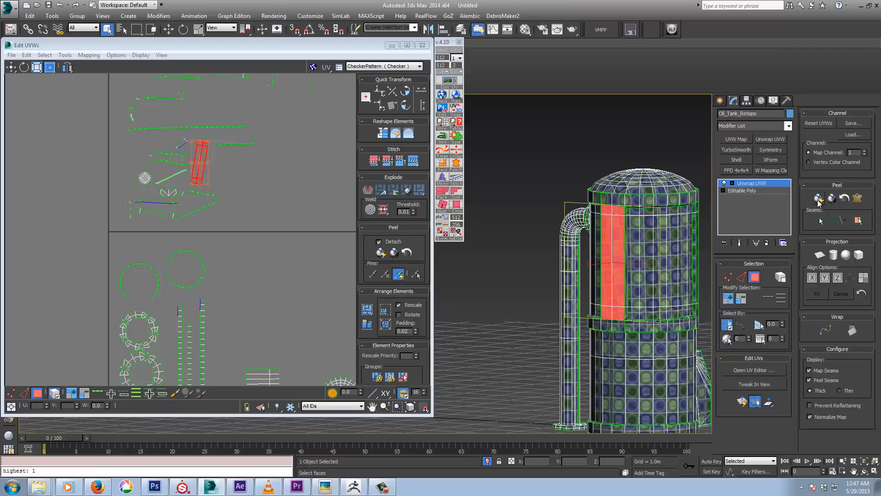
middle_click_drag(242, 229, 209, 232)
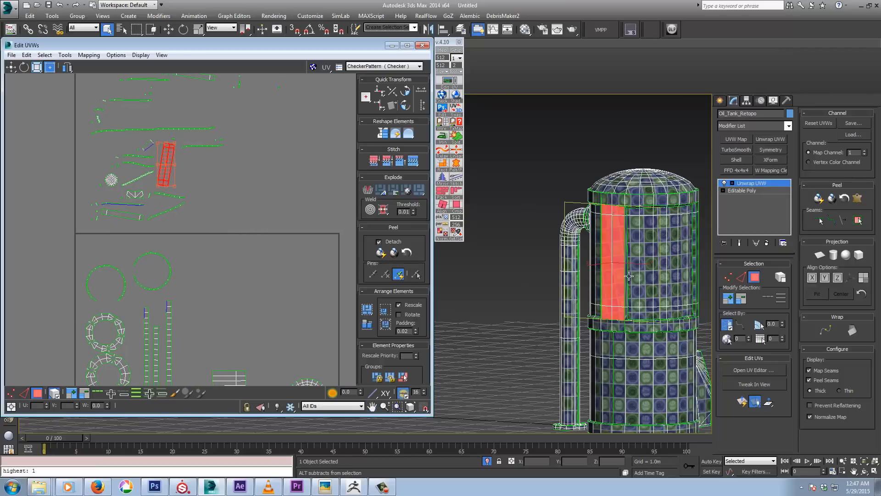
middle_click_drag(629, 276, 671, 265, "alt")
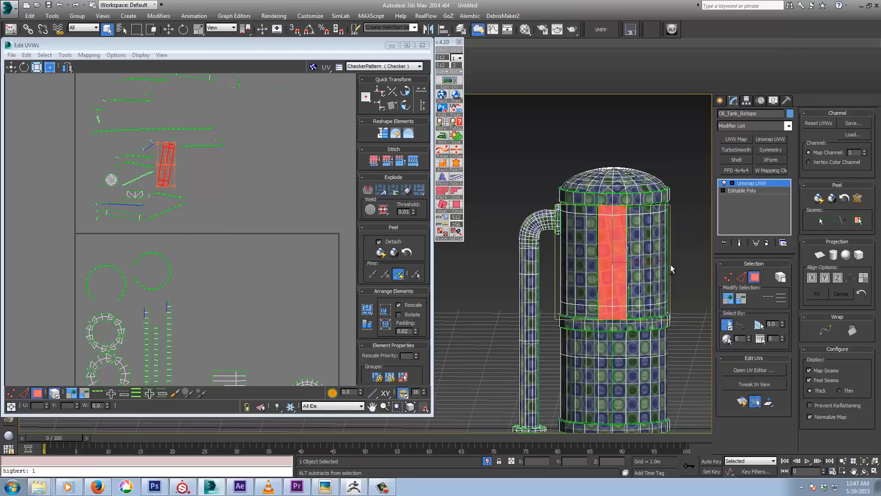
left_click(819, 254)
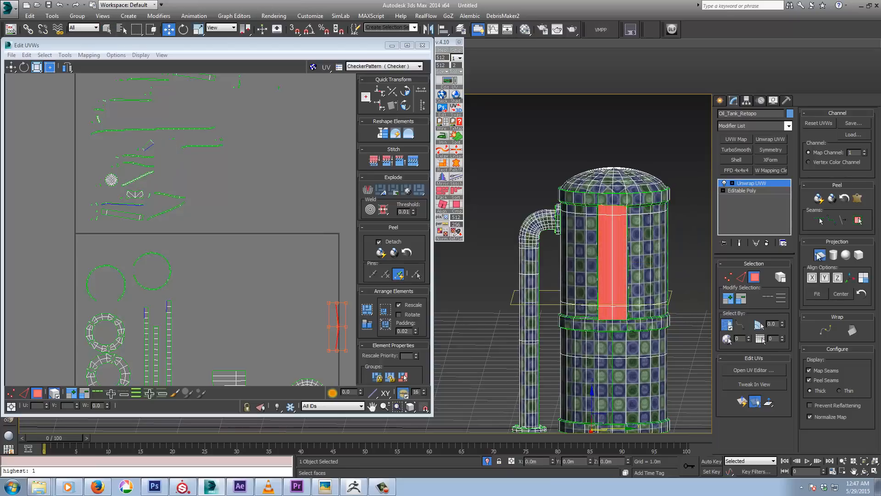
left_click(850, 278)
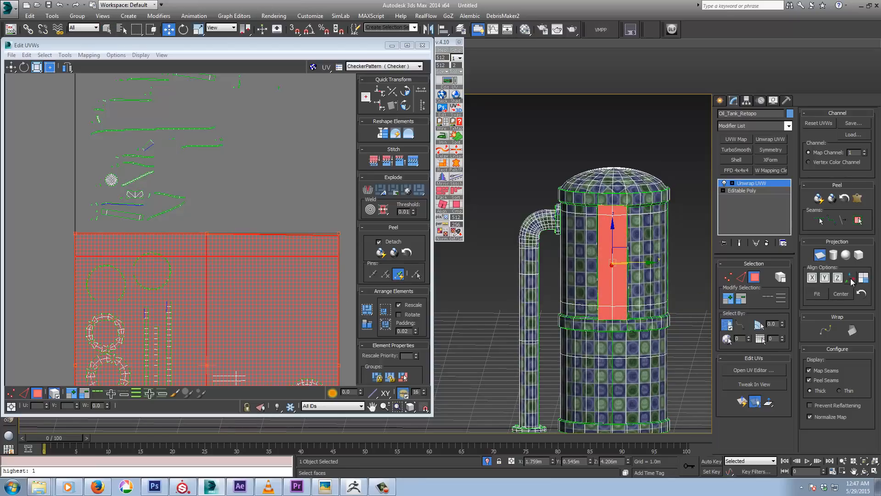
scroll(267, 218, "down", 5)
scroll(265, 222, "up", 3)
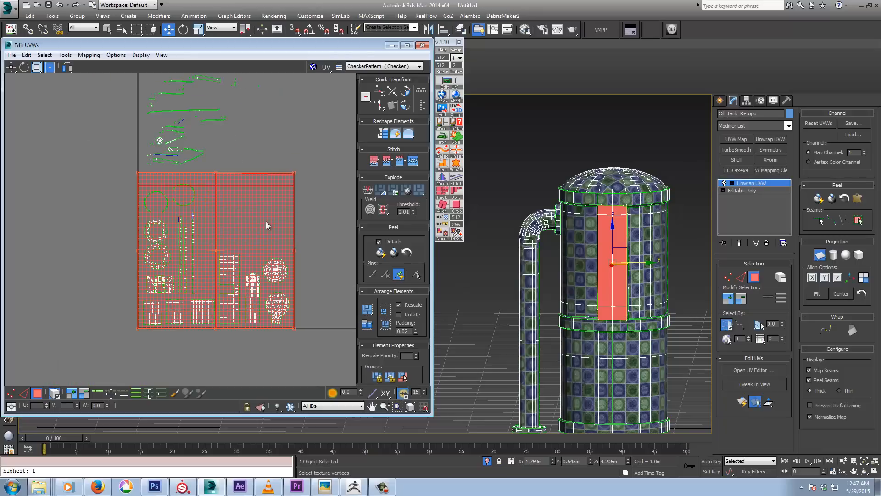
- Quick Peel the selected strip on the tank's upper section and move its UV shell left, outside the UV square
left_click(818, 198)
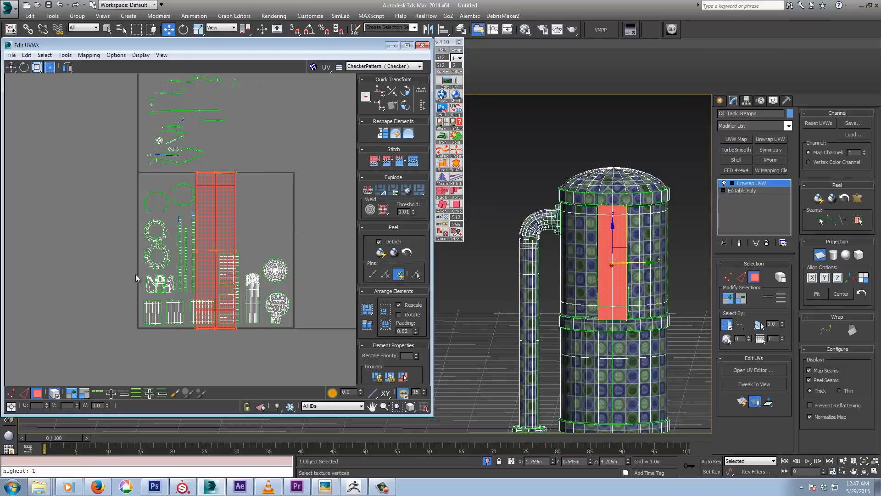
left_click(819, 255)
left_click_drag(227, 230, 49, 229)
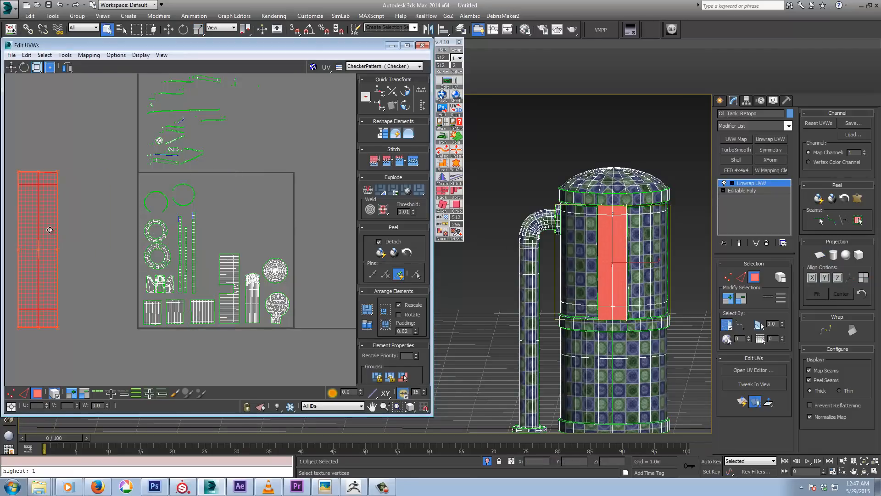
- Select the full-height narrow vertical strip on the tank's opposite side and move its UV shell left of the scattered pieces
middle_click_drag(542, 263, 597, 275, "alt")
left_click(639, 242)
middle_click_drag(684, 266, 591, 267)
scroll(590, 268, "up", 3)
left_click(541, 321, "ctrl")
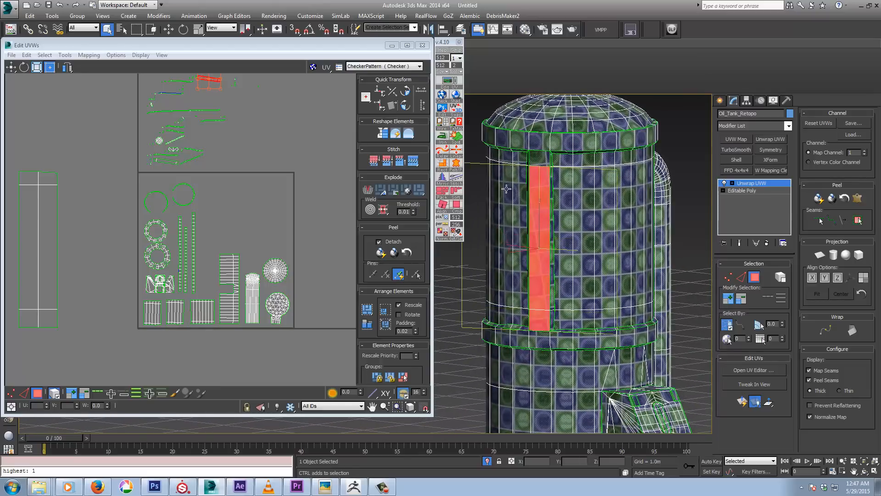
middle_click_drag(160, 169, 191, 205)
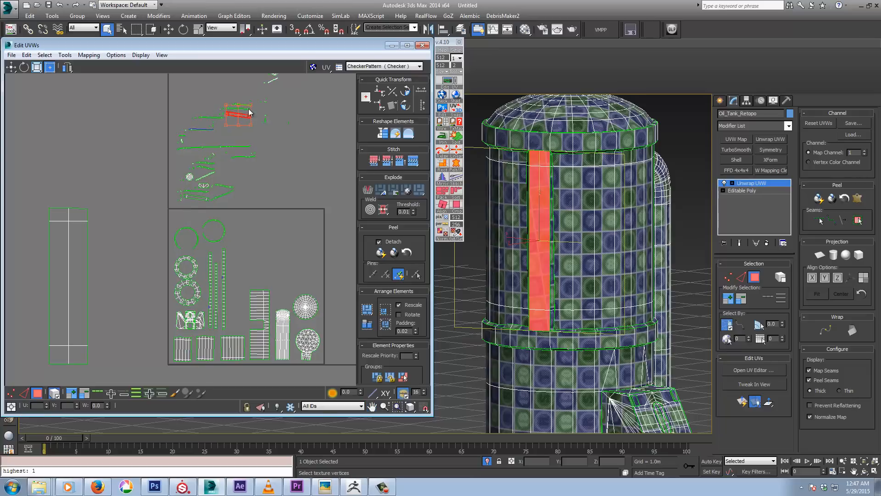
left_click_drag(247, 109, 48, 142)
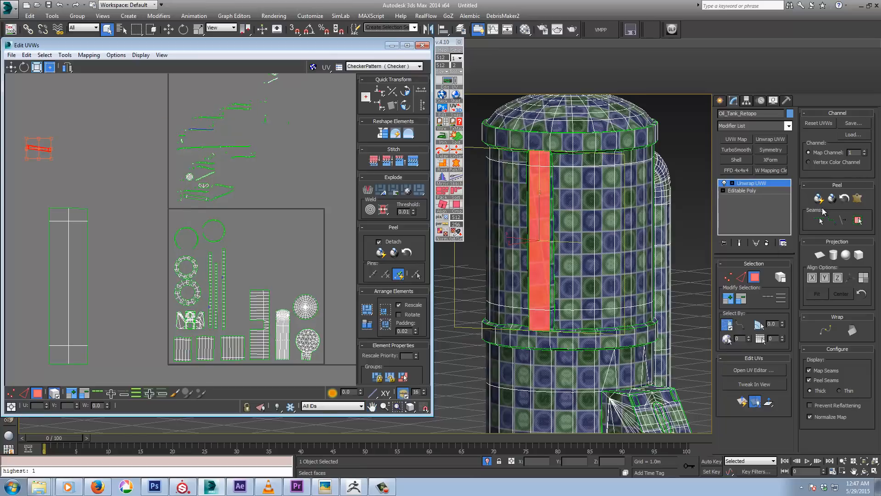
- Planar-map the selected vertical strip using Best Align, and flatten it with Quick Peel
left_click(819, 256)
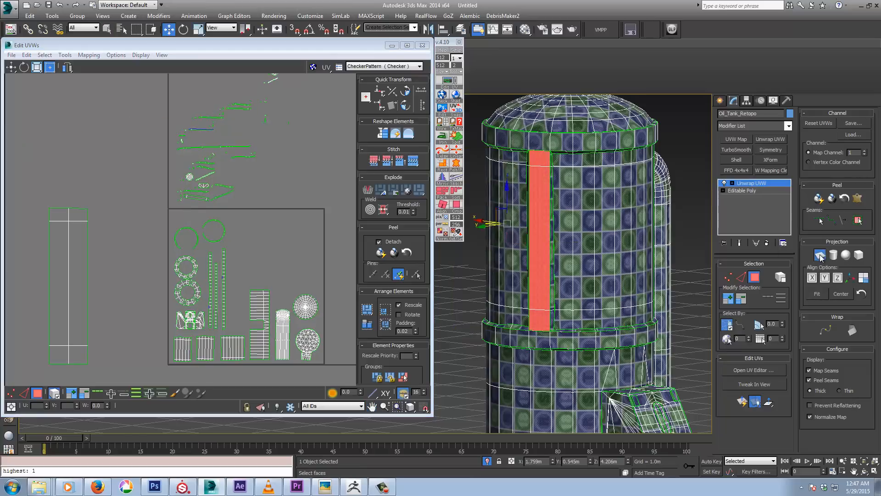
left_click(849, 276)
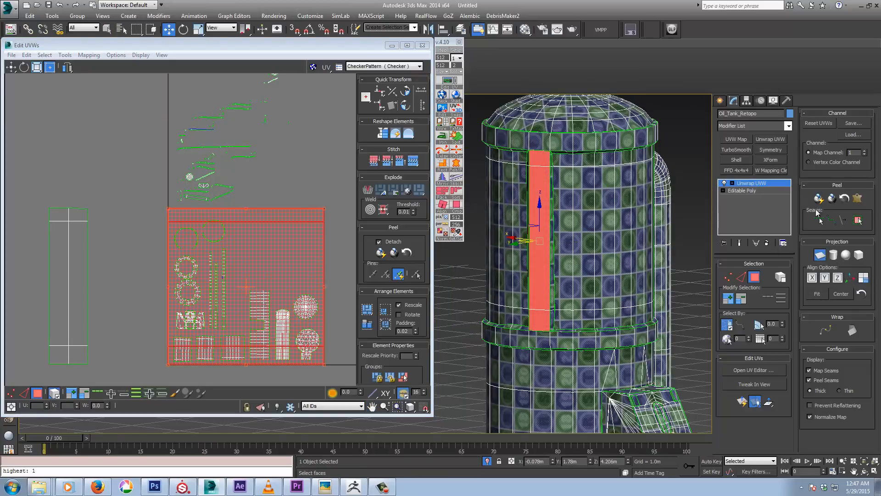
left_click(818, 198)
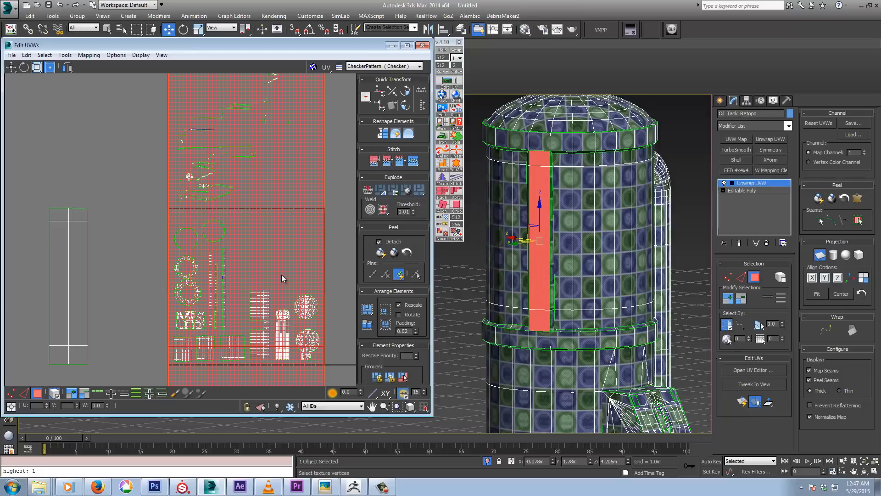
- Scale down the oversized shell of the peeled strip and place it left of the first strip's shell
scroll(280, 271, "down", 5)
right_click(275, 263)
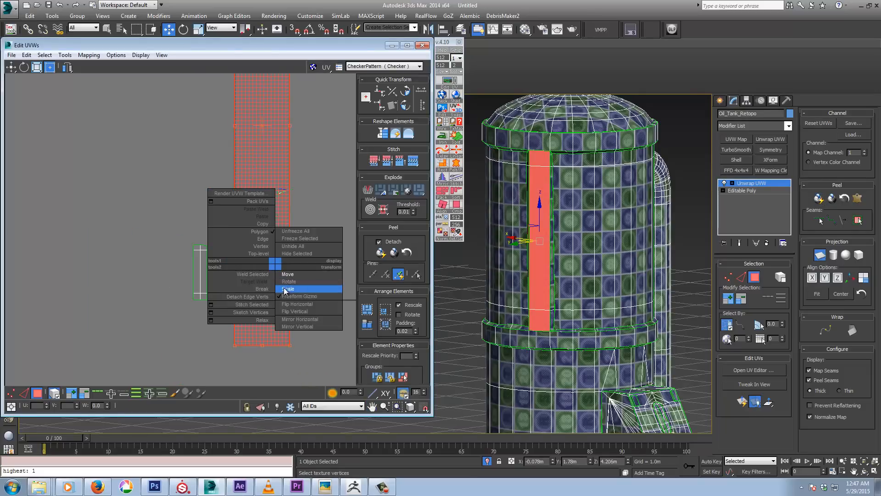
left_click(286, 289)
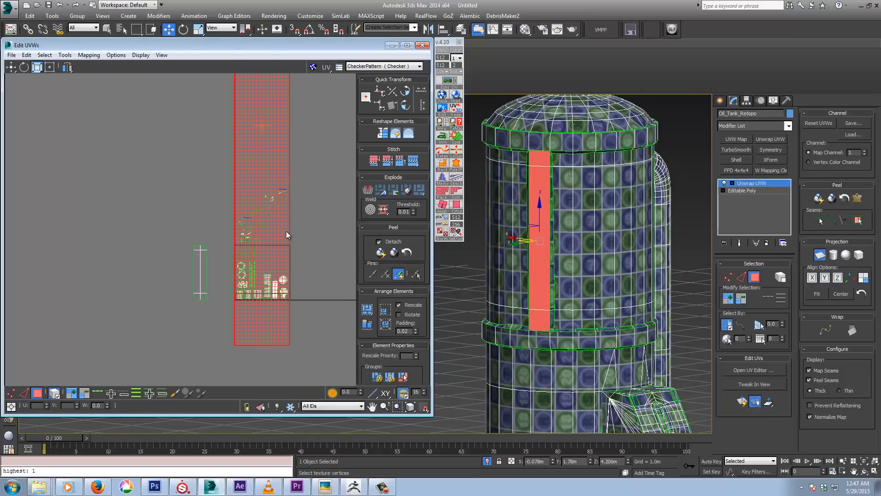
middle_click_drag(257, 229, 238, 237)
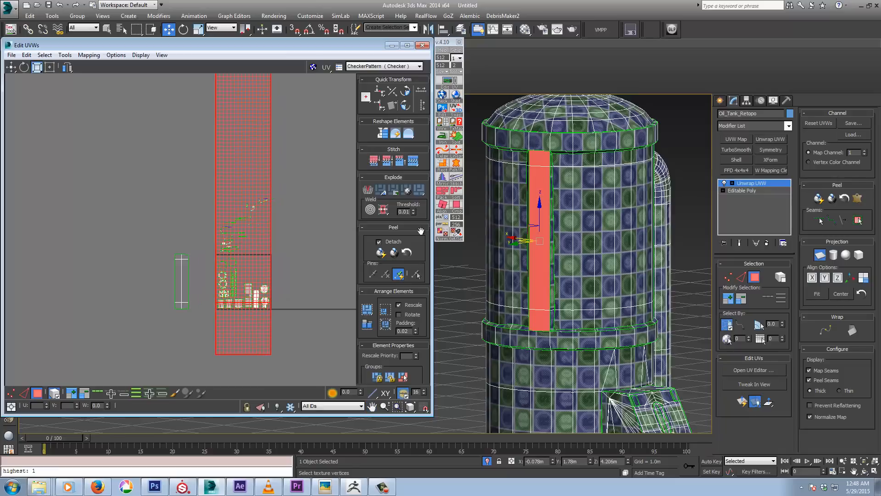
left_click(819, 255)
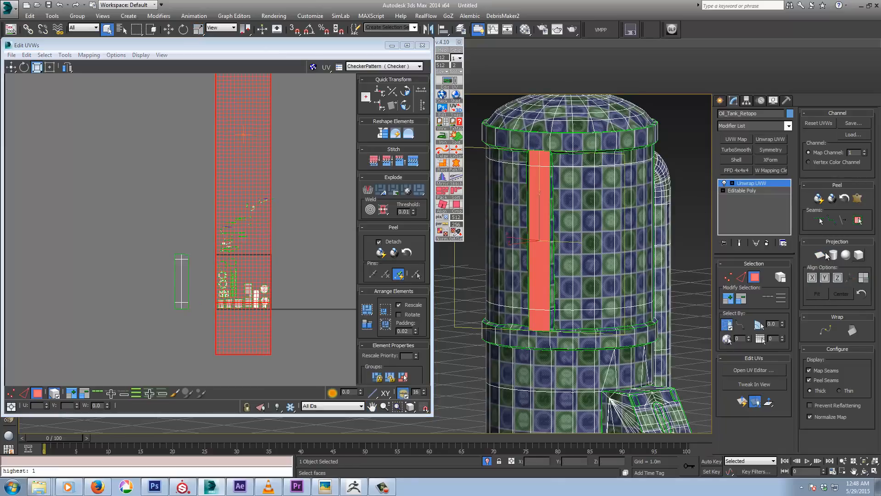
left_click_drag(256, 179, 197, 316)
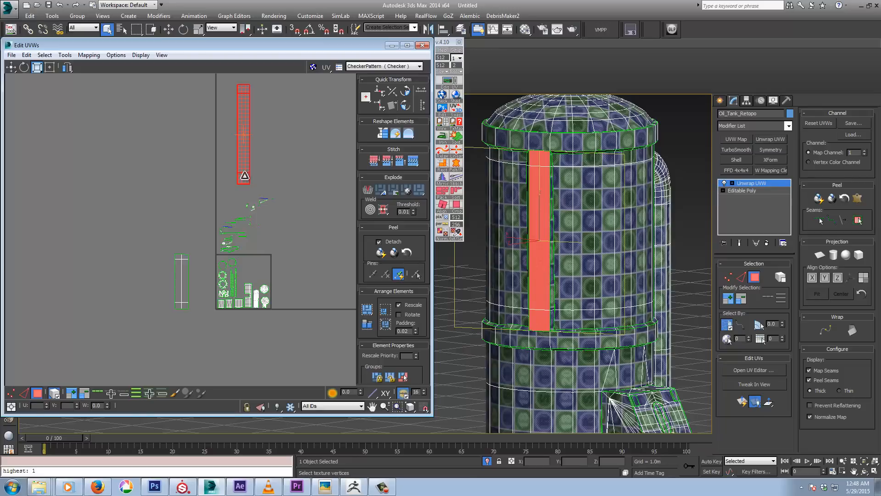
right_click(245, 175)
left_click(250, 186)
left_click_drag(242, 165, 158, 291)
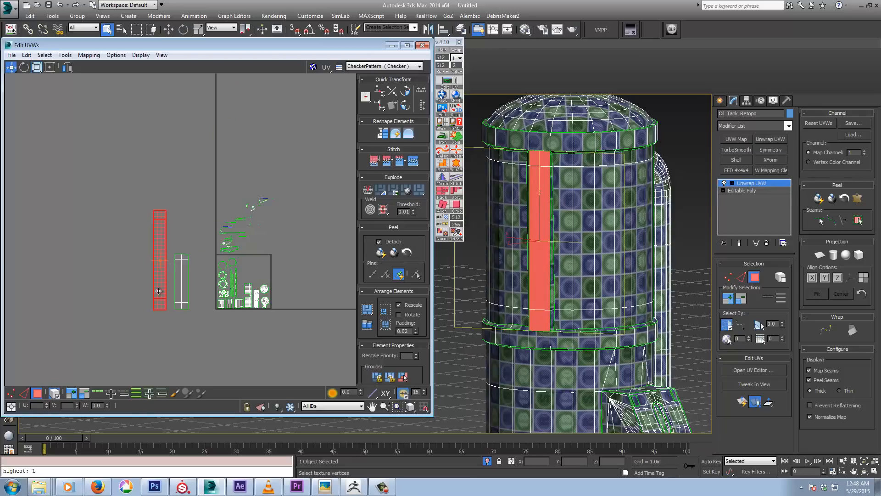
- Select the full-height vertical strip on the tank's upper section next to the pipe elbow, including its lower face
middle_click_drag(596, 274, 553, 275, "alt")
left_click(695, 201)
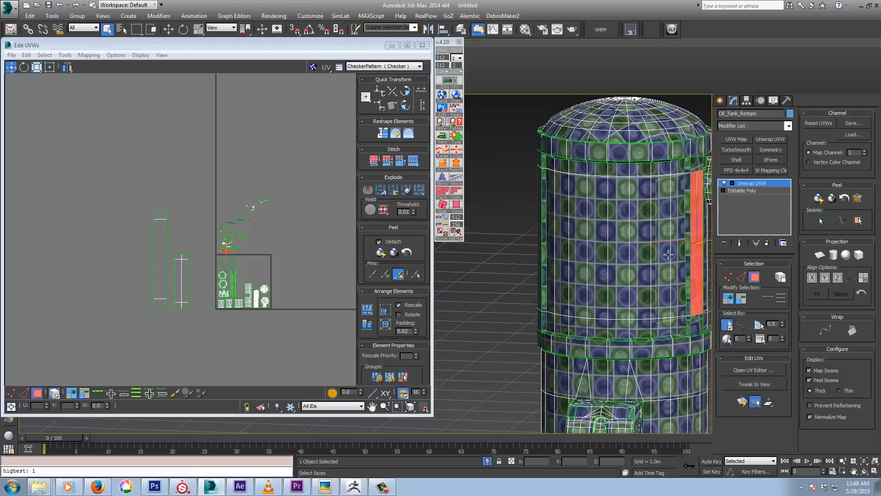
middle_click_drag(668, 254, 577, 247, "alt")
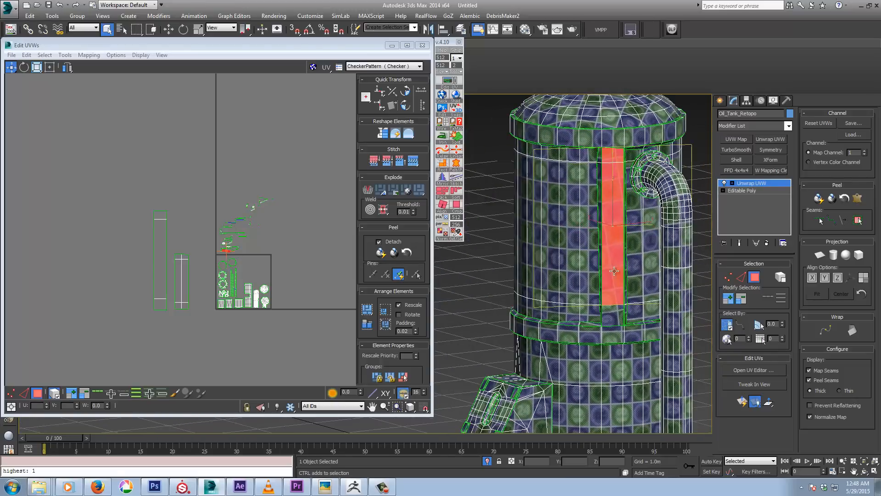
left_click(614, 318, "ctrl")
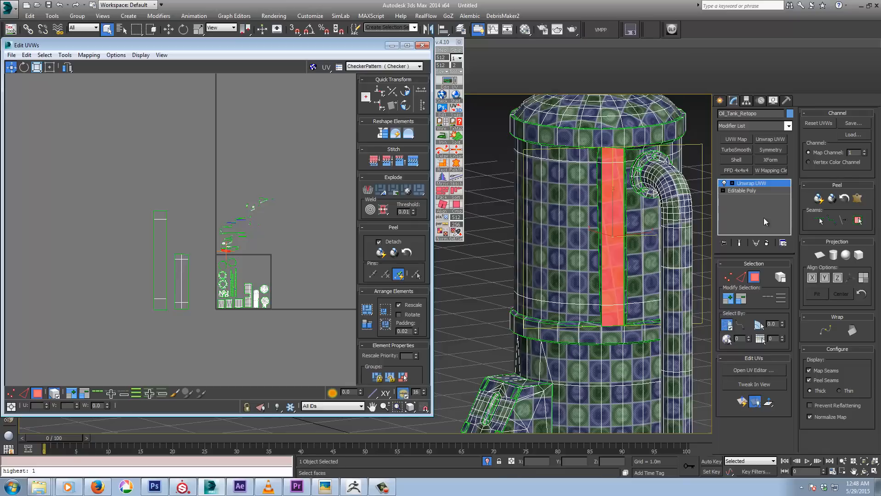
- Flatten this strip with a Best Align planar projection and Quick Peel, and place its shell left of the other two strips
left_click(818, 252)
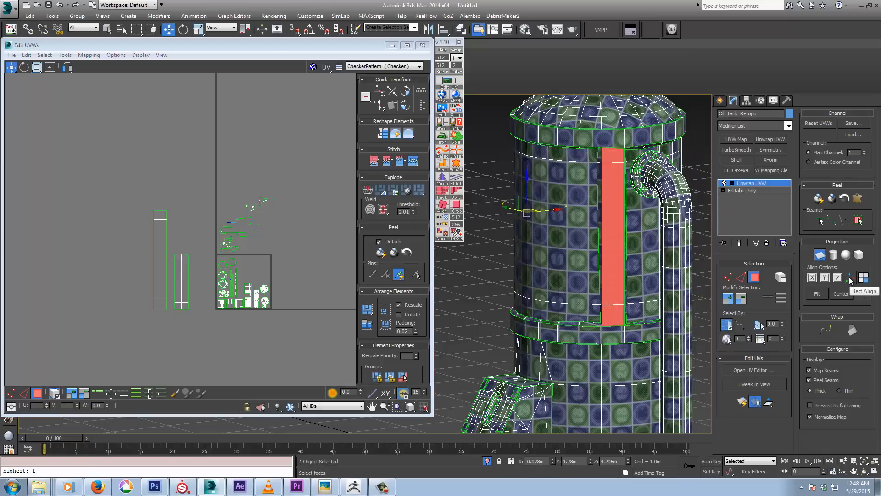
left_click(850, 277)
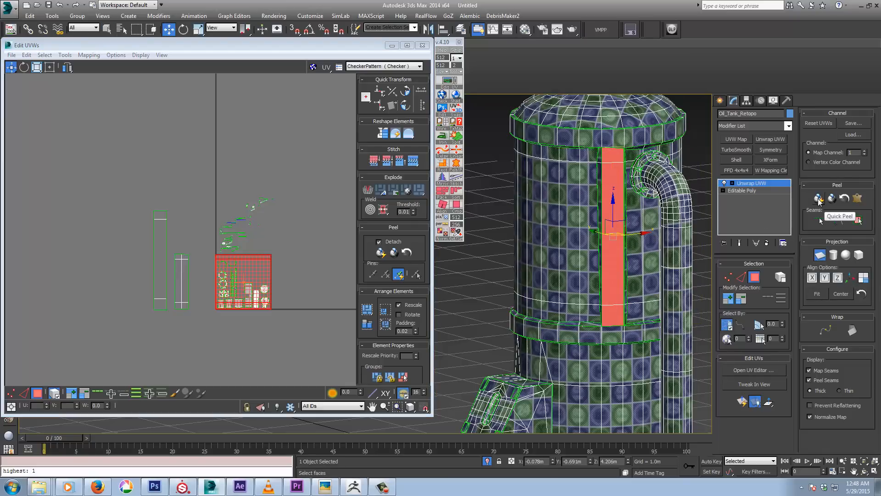
left_click(818, 198)
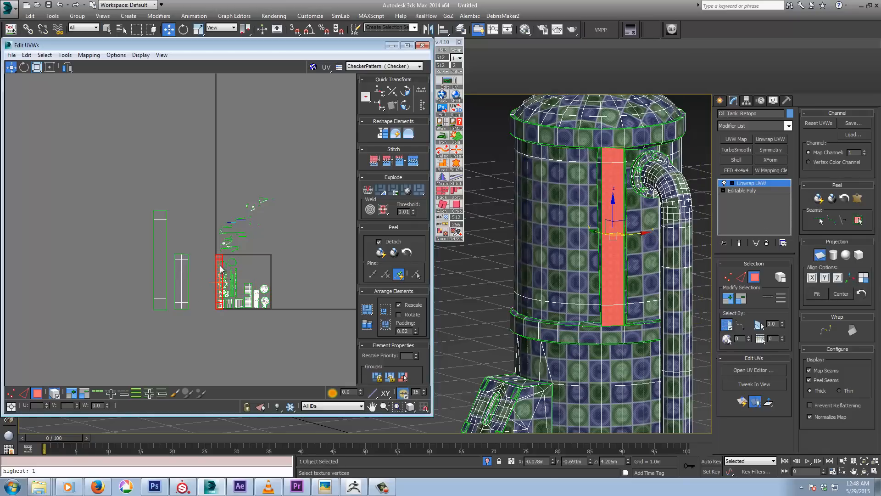
left_click(820, 255)
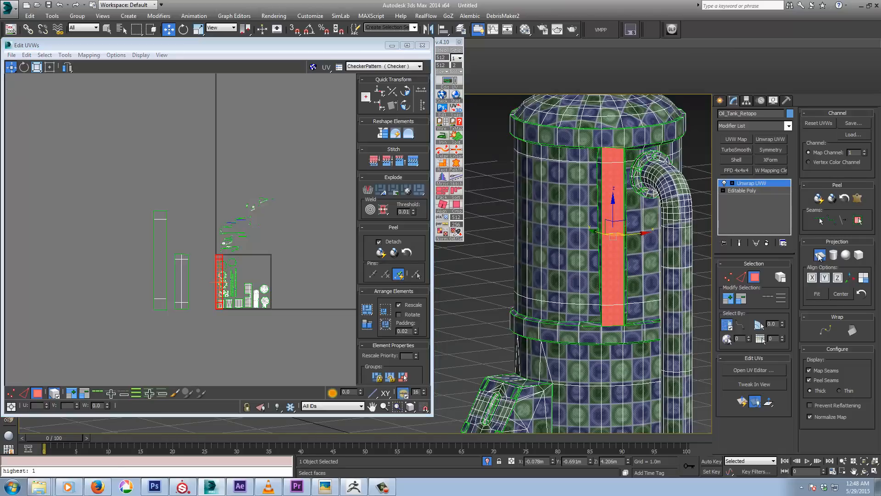
left_click_drag(218, 262, 134, 262)
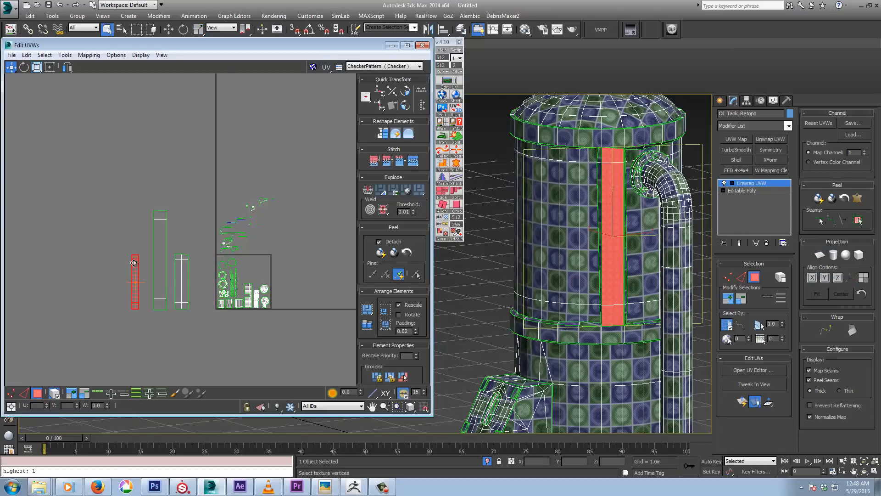
- Select the top cap of the box housing at the tank's base and move its UV shell left of the scattered pieces
scroll(234, 246, "up", 5)
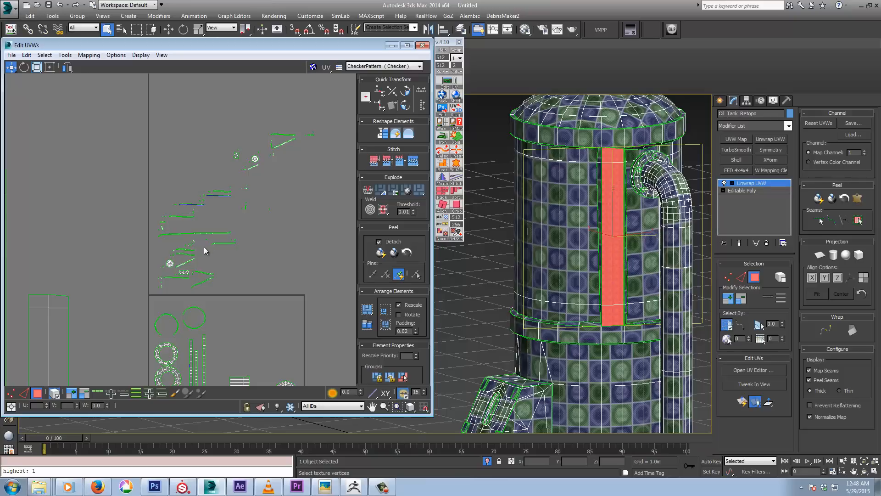
middle_click_drag(526, 313, 538, 192)
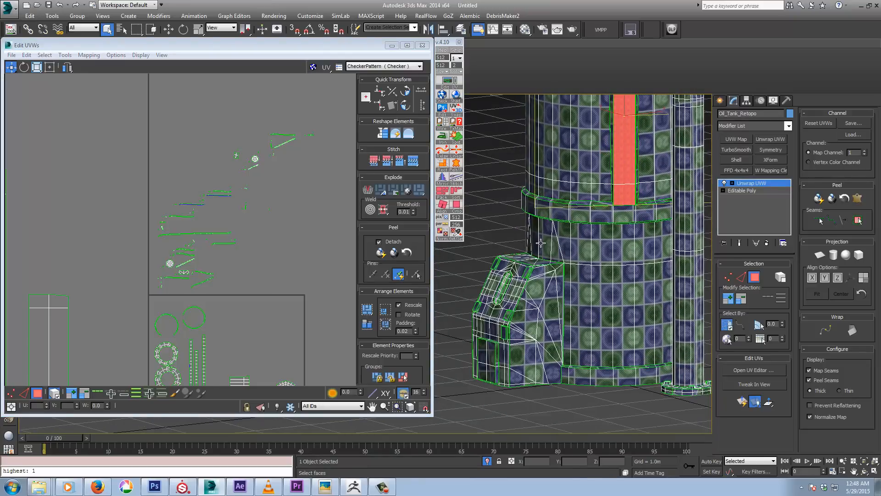
middle_click_drag(540, 244, 562, 261, "alt")
scroll(511, 246, "up", 3)
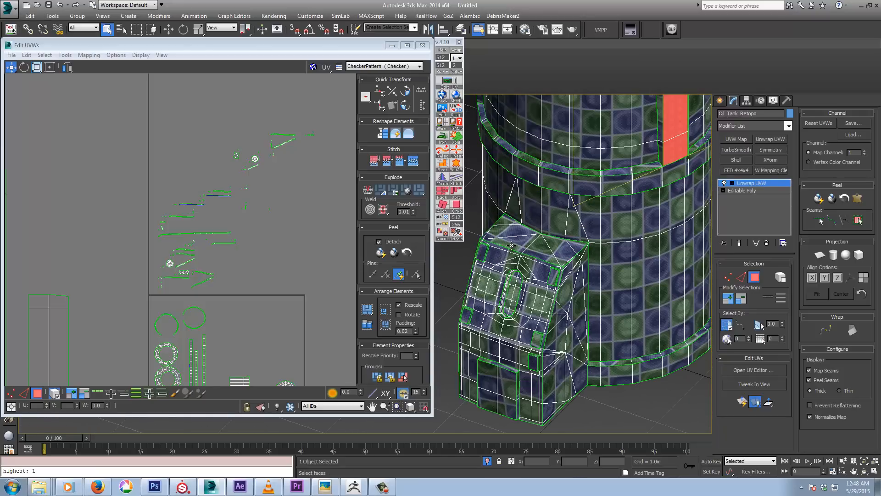
left_click(511, 245)
scroll(182, 279, "up", 8)
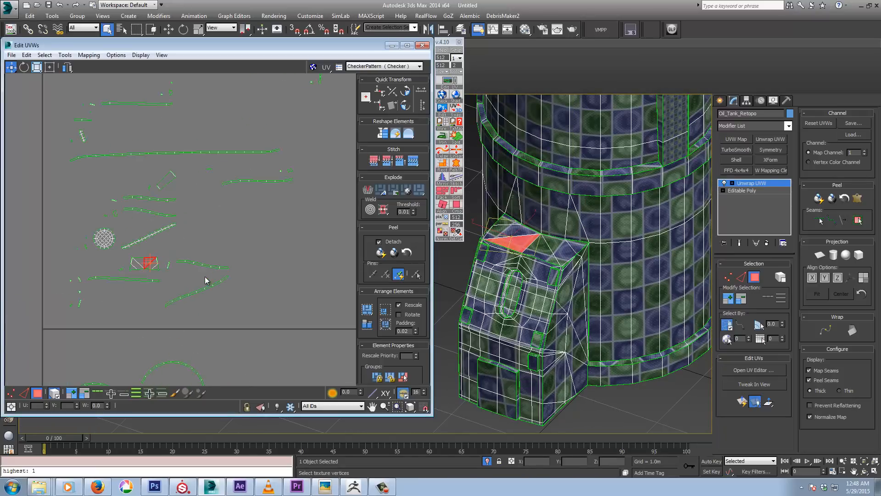
left_click(173, 259)
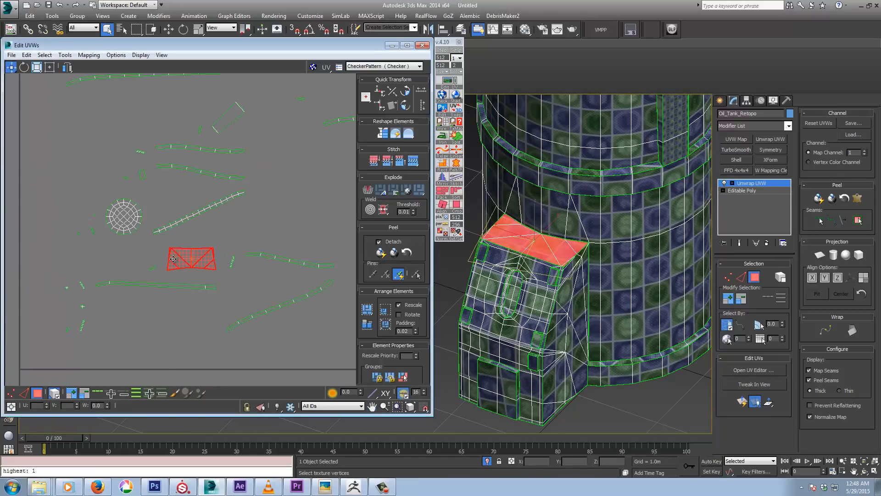
left_click_drag(173, 259, 8, 212)
middle_click_drag(31, 230, 169, 247)
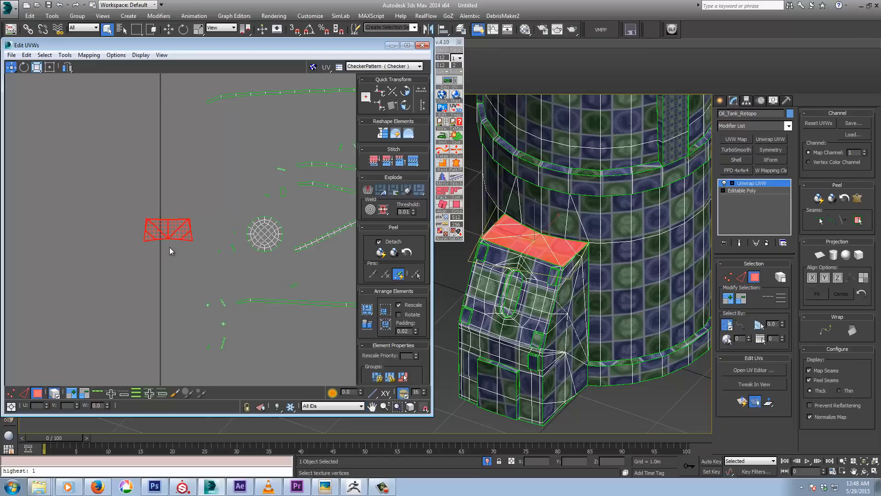
scroll(169, 247, "down", 3)
- Try to select the oval inset on the housing's sloped face using by-element selection, and clear the selection
left_click(485, 271)
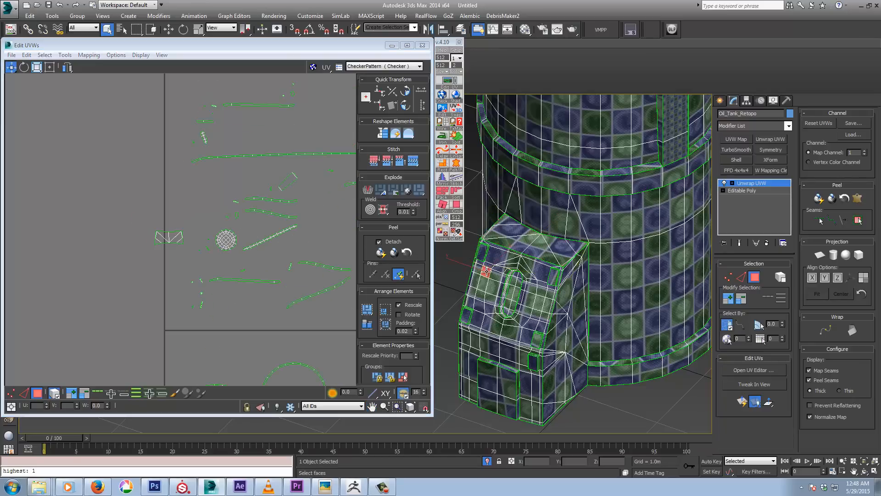
left_click(512, 281)
left_click(512, 294)
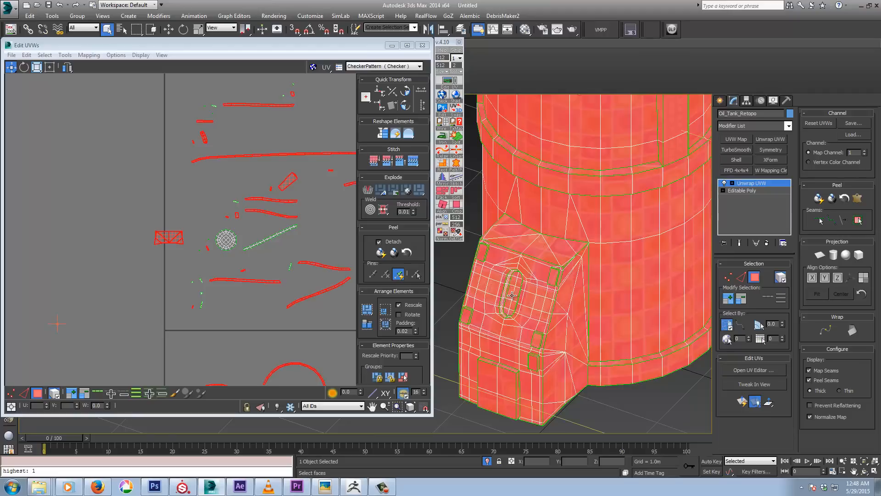
middle_click_drag(571, 285, 609, 270)
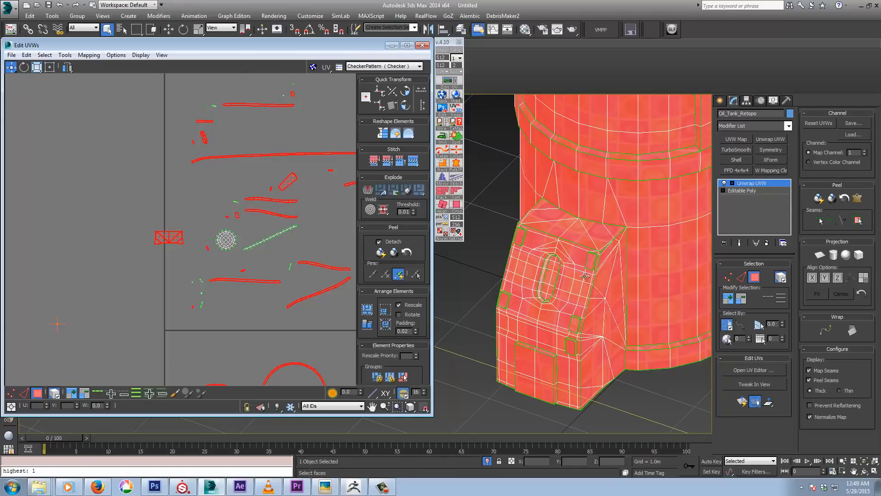
left_click(480, 278)
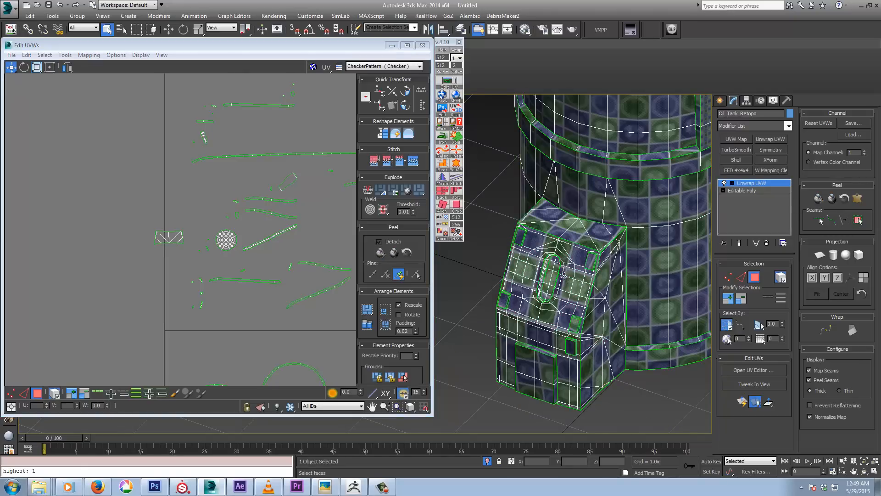
- Turn off by-element selection, select a face inside the housing's oval inset, and expand the polygon selection to seams
left_click(780, 279)
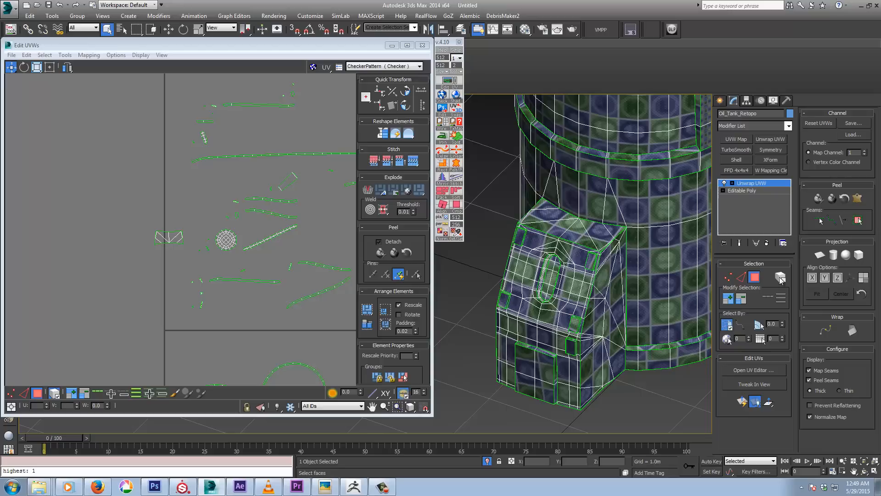
left_click(548, 277)
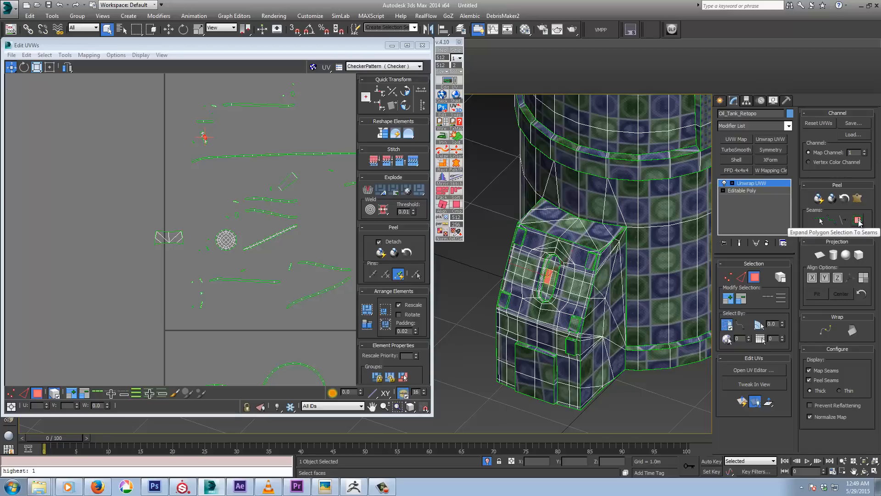
left_click(859, 222)
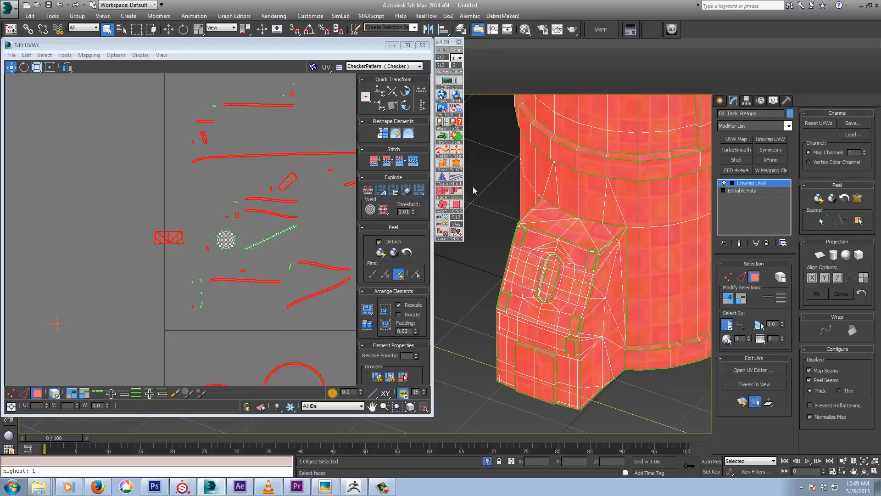
- Clear the selection and move the oval inset's shell and the top cap's shell away from the scattered pieces, outside the UV square
left_click(488, 207)
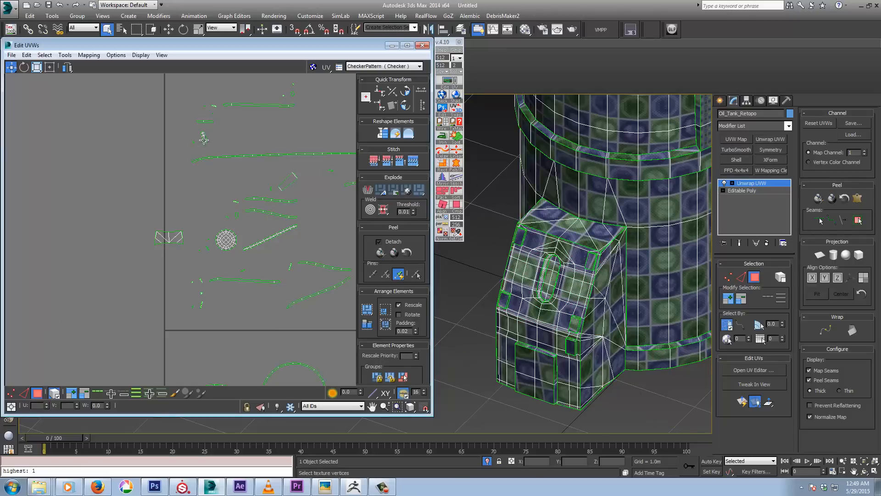
left_click_drag(204, 136, 70, 228)
left_click_drag(161, 237, 61, 209)
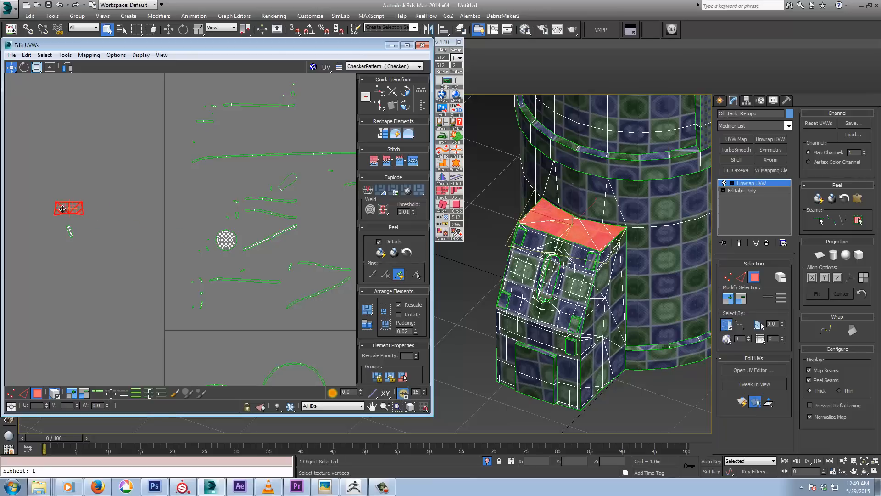
- Select the four front faces of the door panel at the base of the housing
left_click(526, 360)
scroll(211, 219, "down", 3)
middle_click_drag(211, 219, 176, 226)
scroll(175, 226, "down", 5)
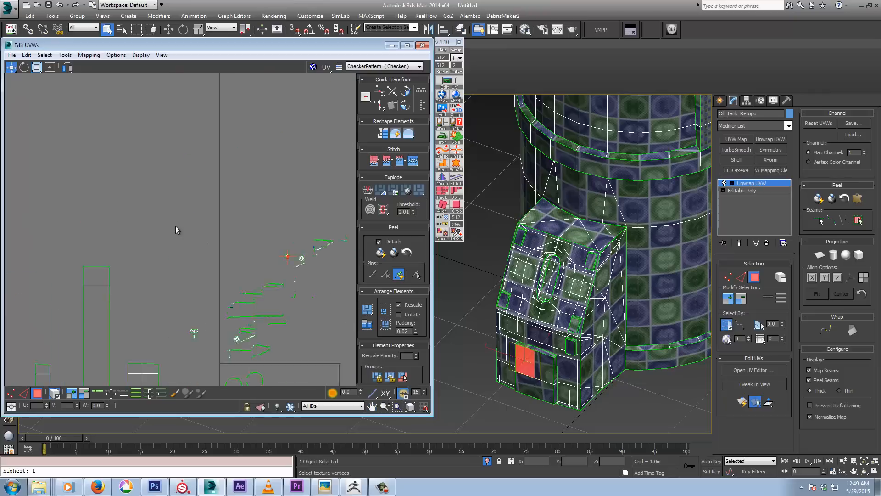
middle_click_drag(202, 252, 200, 189)
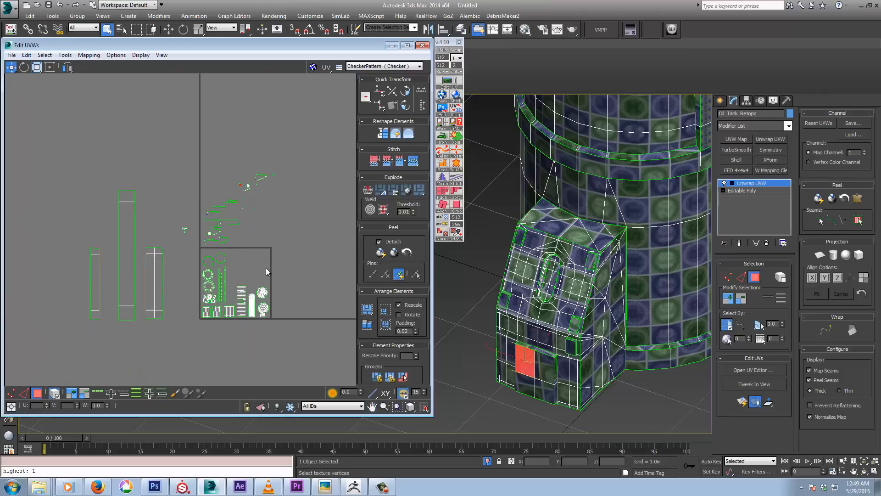
middle_click_drag(520, 365, 542, 365, "alt")
left_click(542, 365, "ctrl")
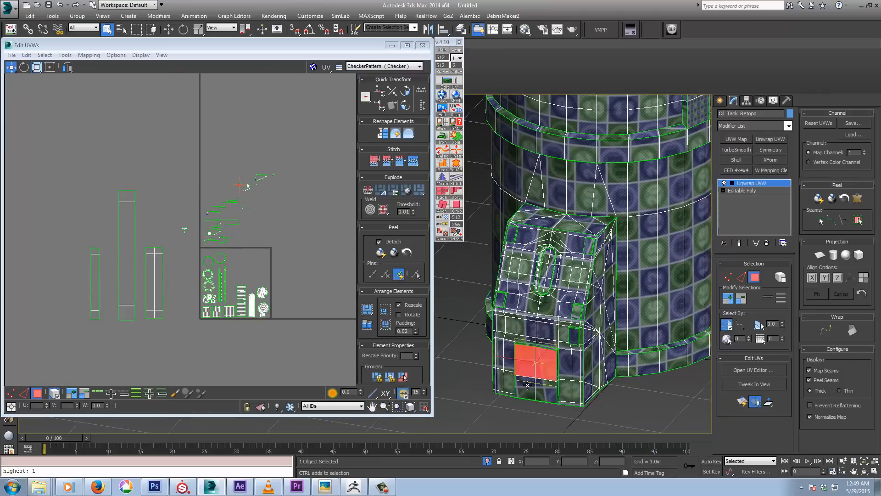
left_click(528, 385, "ctrl")
left_click(551, 392, "ctrl")
- Add the front faces of the five small rectangular panels at the housing's corners to the selection
left_click(574, 336, "ctrl")
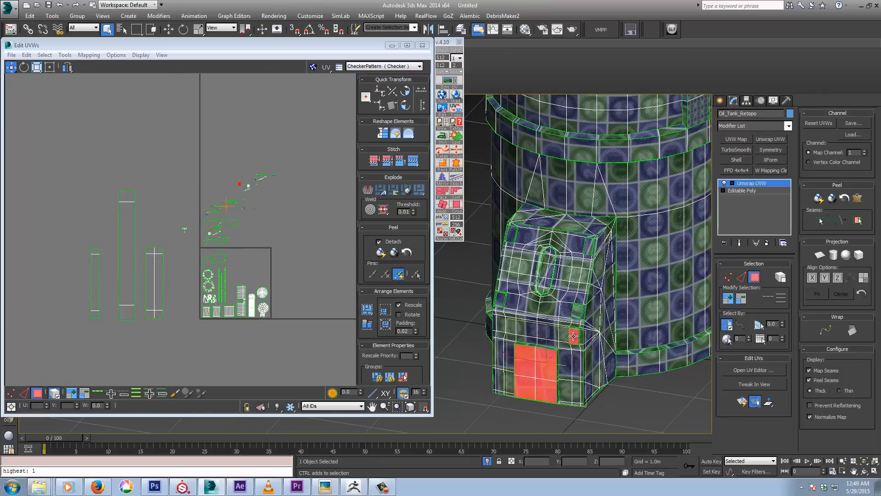
left_click(588, 243, "ctrl")
middle_click_drag(589, 243, 574, 262, "alt")
left_click(497, 246, "ctrl")
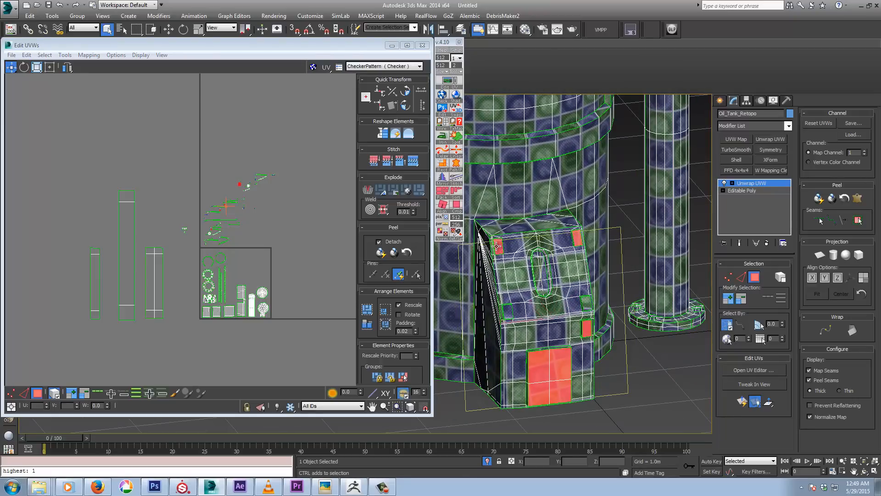
left_click(510, 312, "ctrl")
middle_click_drag(589, 332, 577, 312, "alt")
left_click(578, 310, "ctrl")
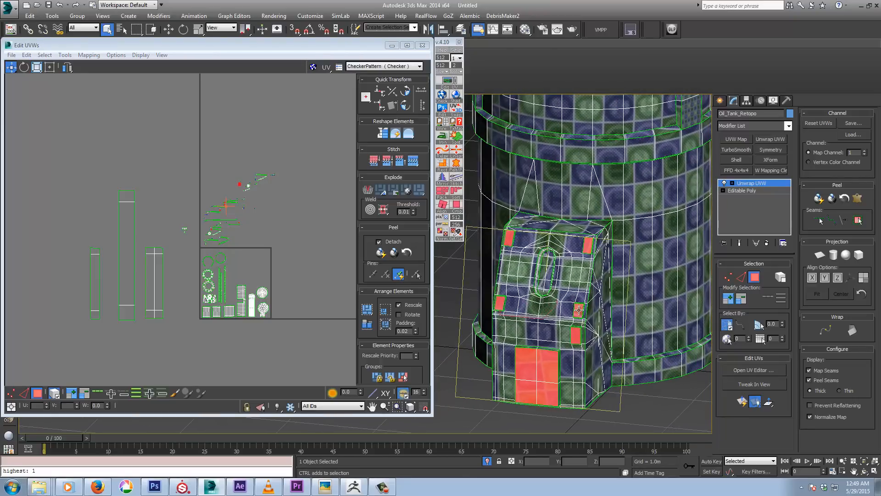
- Move the selected door and small panel shells out of the scattered pieces and gather them with Pack Together
right_click(235, 186)
left_click(242, 192)
scroll(242, 187, "up", 3)
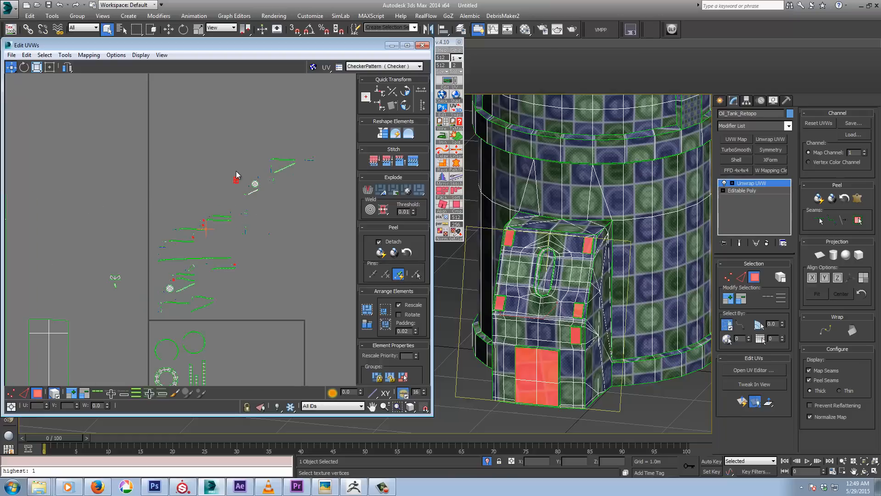
left_click_drag(236, 181, 86, 128)
middle_click_drag(211, 294, 219, 222)
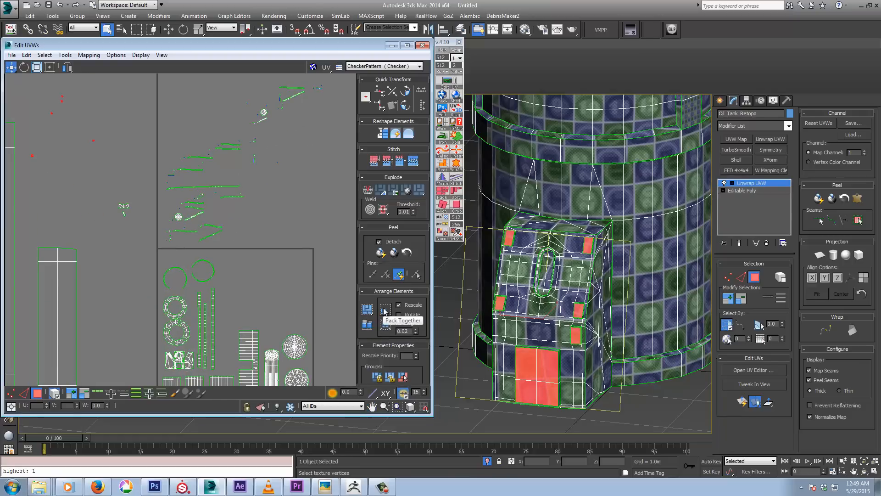
middle_click_drag(235, 359, 202, 261)
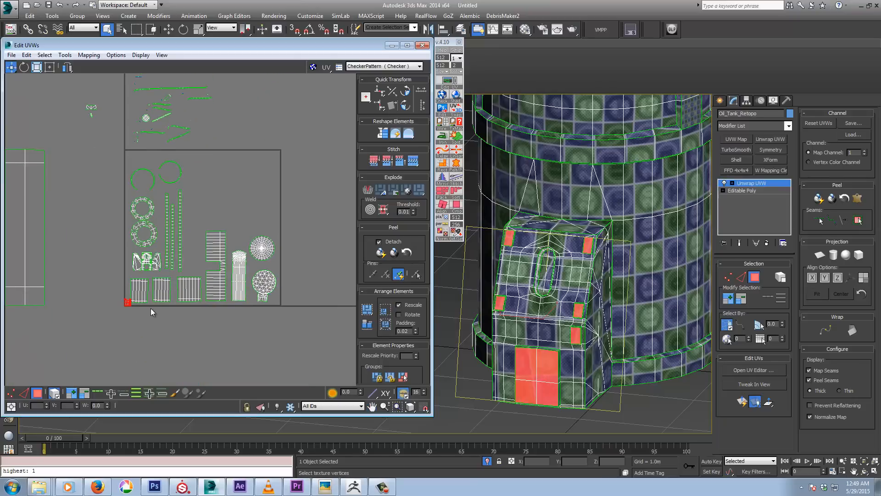
- Move the packed panel shells outside the UV square, just right of the three long strip shells
scroll(151, 309, "up", 5)
middle_click_drag(229, 309, 414, 321)
left_click_drag(244, 290, 54, 186)
middle_click_drag(99, 207, 166, 279)
scroll(169, 275, "down", 5)
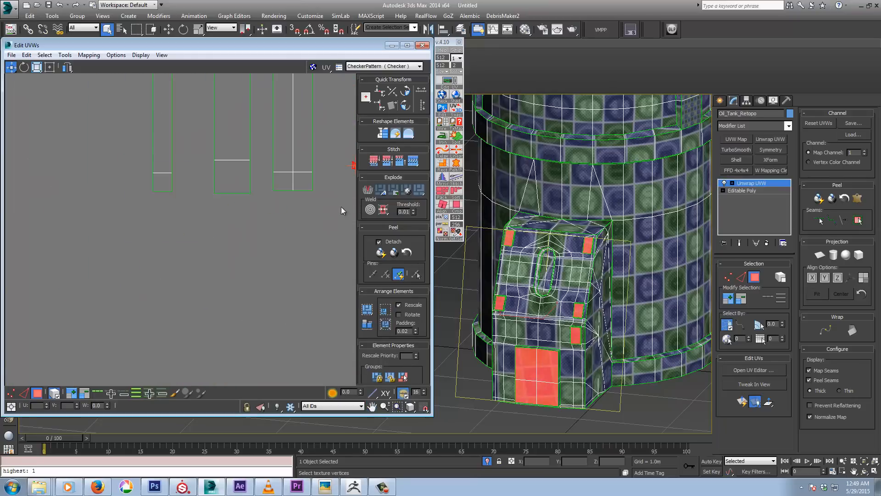
middle_click_drag(340, 207, 235, 236)
left_click_drag(235, 223, 210, 246)
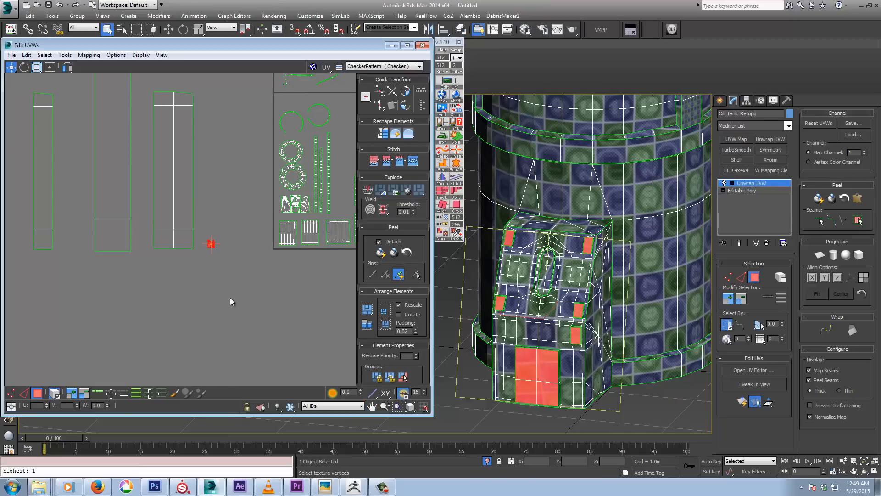
- Start a new selection with the door panel's right-hand and upper edge faces
middle_click_drag(577, 339, 554, 332, "alt")
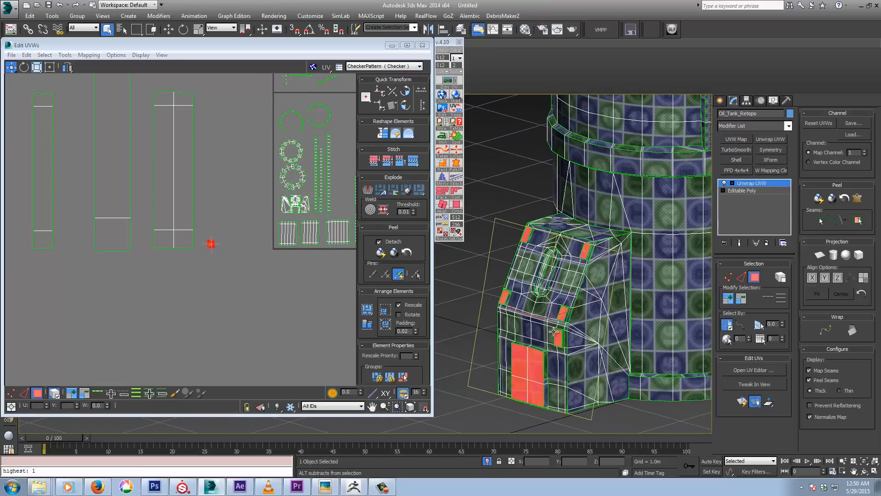
scroll(532, 373, "up", 2)
scroll(533, 371, "up", 2)
middle_click_drag(549, 371, 580, 274, "alt")
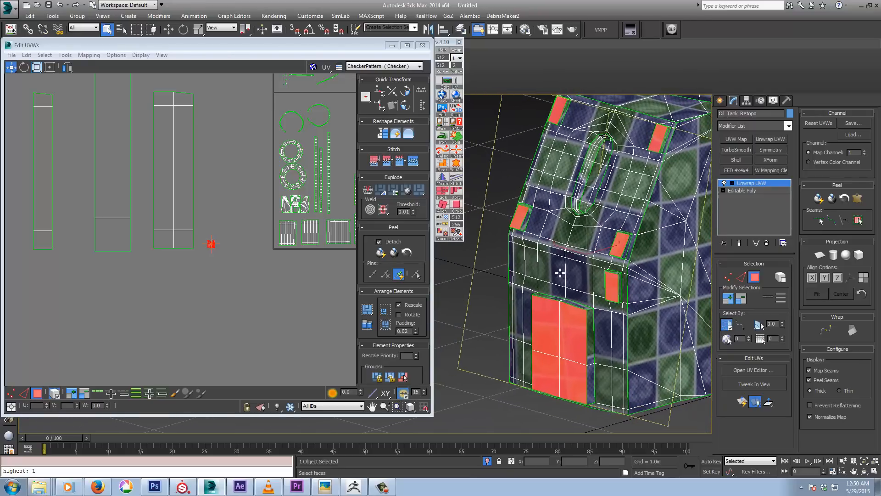
left_click(579, 274)
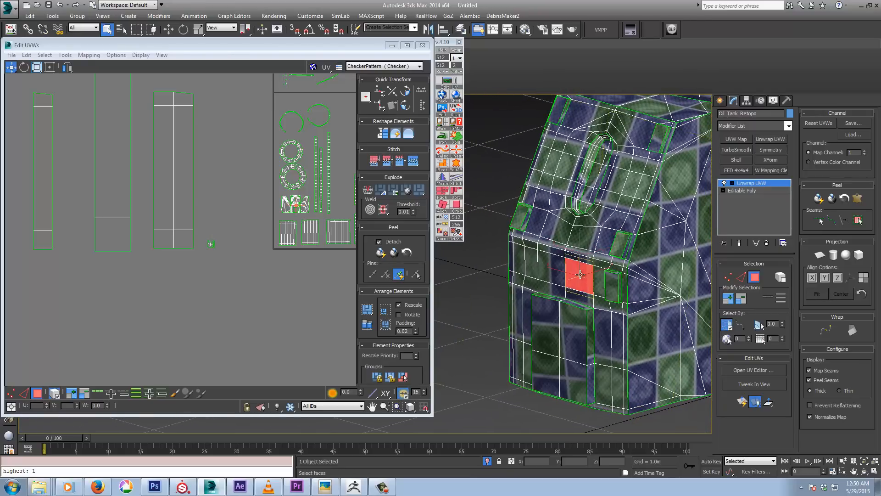
left_click(590, 329)
left_click(570, 303, "ctrl")
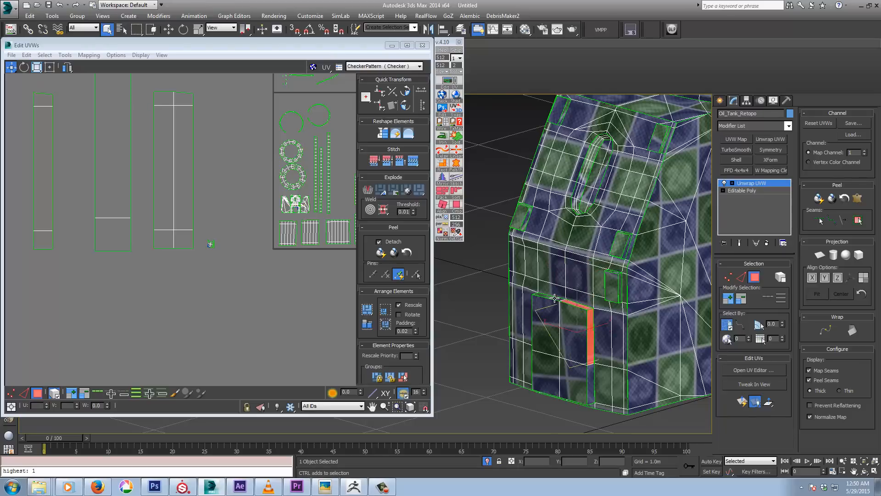
left_click(592, 382, "ctrl")
- Add the door panel's lower and left-hand edge faces to the selection
middle_click_drag(551, 393, 540, 366, "alt")
left_click(545, 379, "ctrl")
left_click(571, 387, "ctrl")
left_click(540, 367, "ctrl")
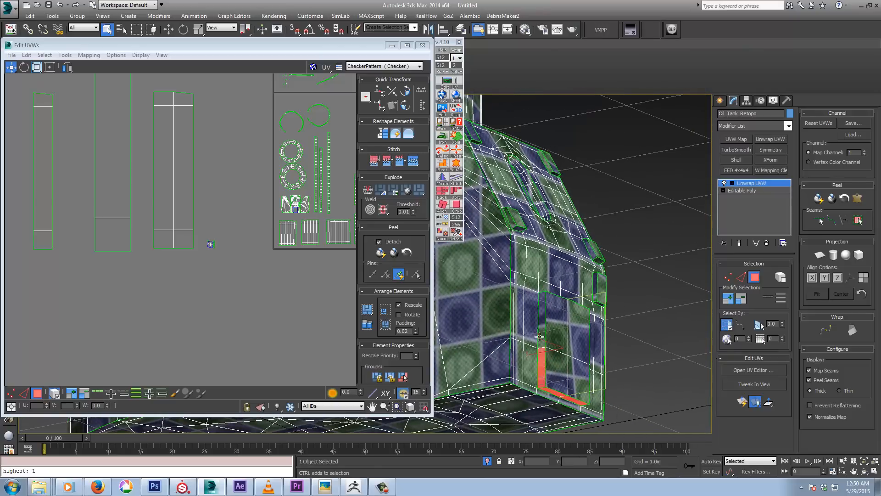
left_click(540, 313, "ctrl")
middle_click_drag(540, 313, 484, 329, "alt")
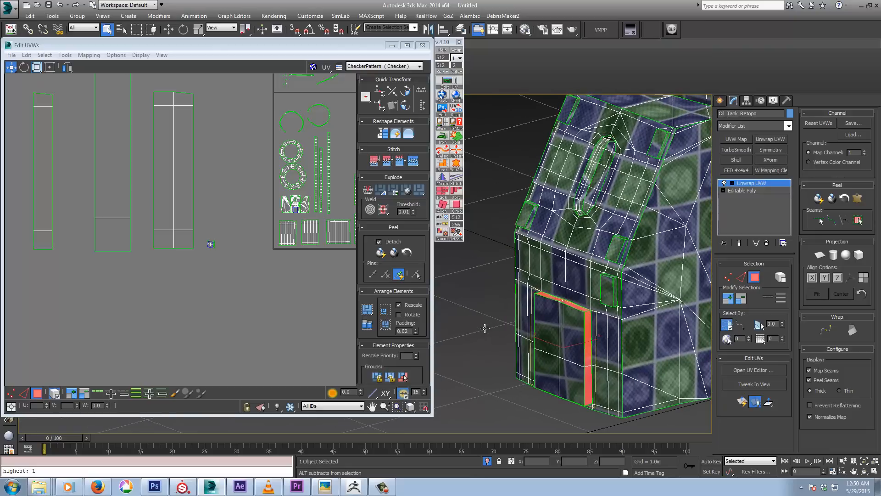
- Add the thin edge faces of the small panel above the door and begin on the nearest sloped-face panel
left_click(614, 283, "ctrl")
scroll(611, 276, "up", 8)
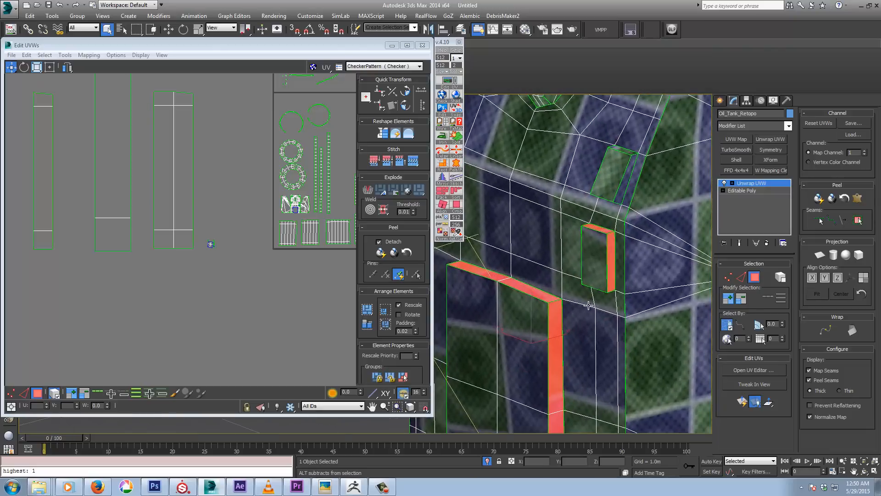
middle_click_drag(616, 253, 598, 255, "alt")
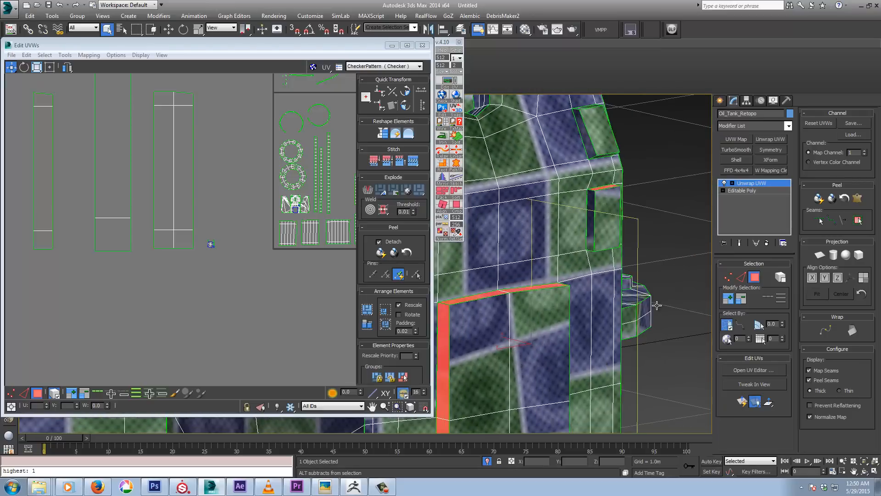
scroll(592, 237, "down", 10)
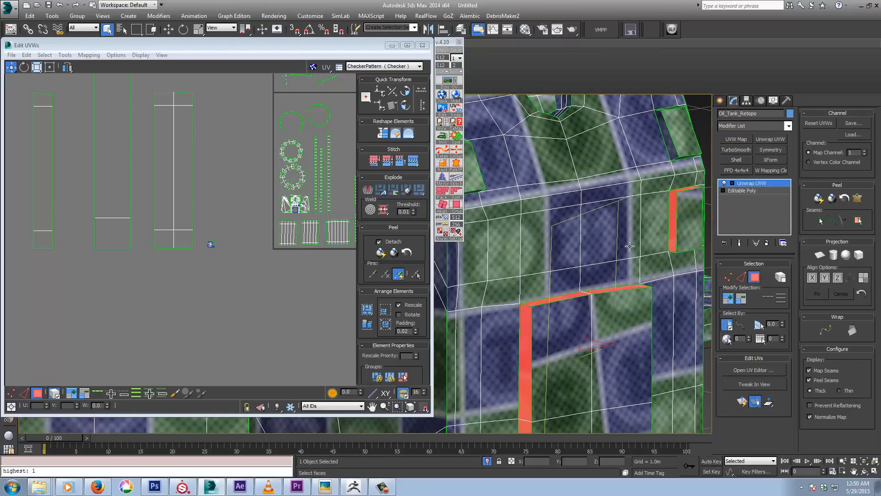
scroll(546, 258, "up", 10)
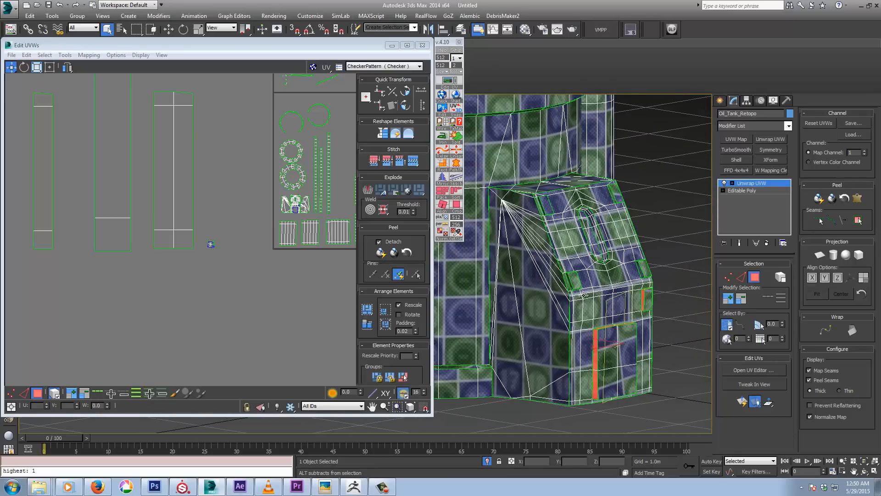
mouse_move(546, 258)
middle_mouse_down("alt")
mouse_move(520, 313)
mouse_move(559, 234)
mouse_move(577, 230)
mouse_move(545, 256)
middle_mouse_up("alt")
left_click(567, 234, "ctrl")
middle_click_drag(525, 290, 609, 285, "alt")
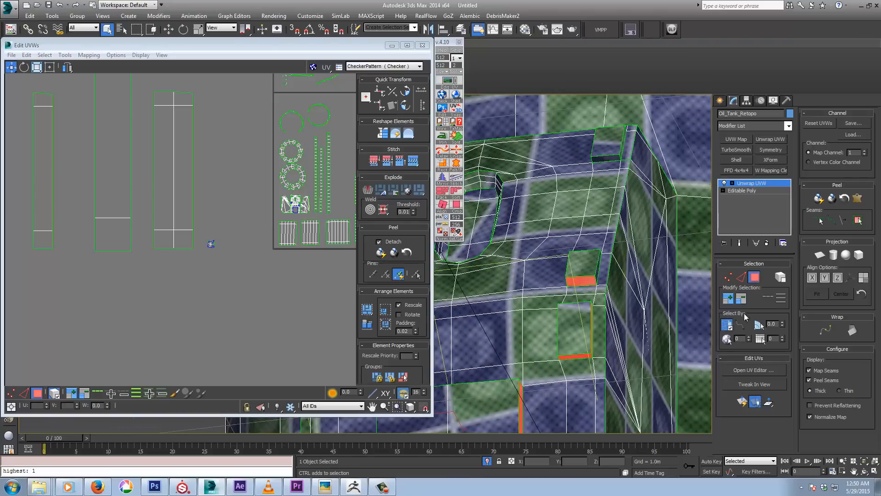
middle_click_drag(524, 310, 570, 281, "alt")
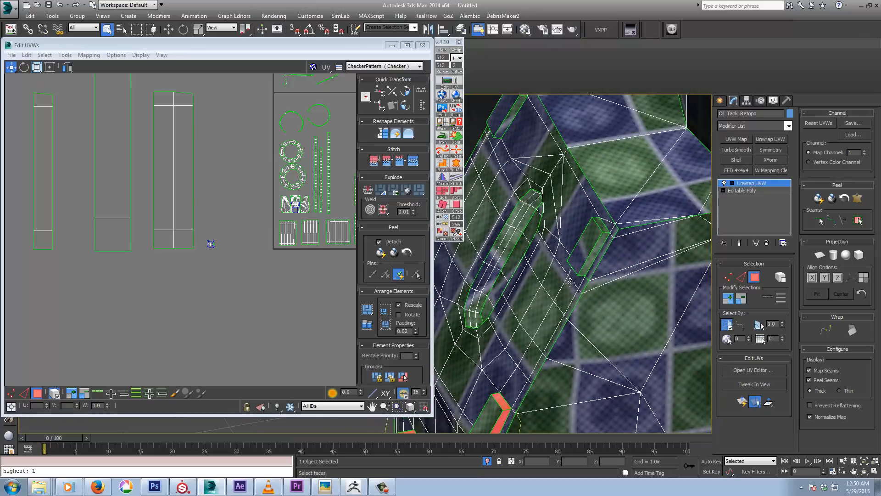
- Add the remaining thin edge faces of the small corner panels on the housing's sloped face to the selection
left_click(592, 253, "ctrl")
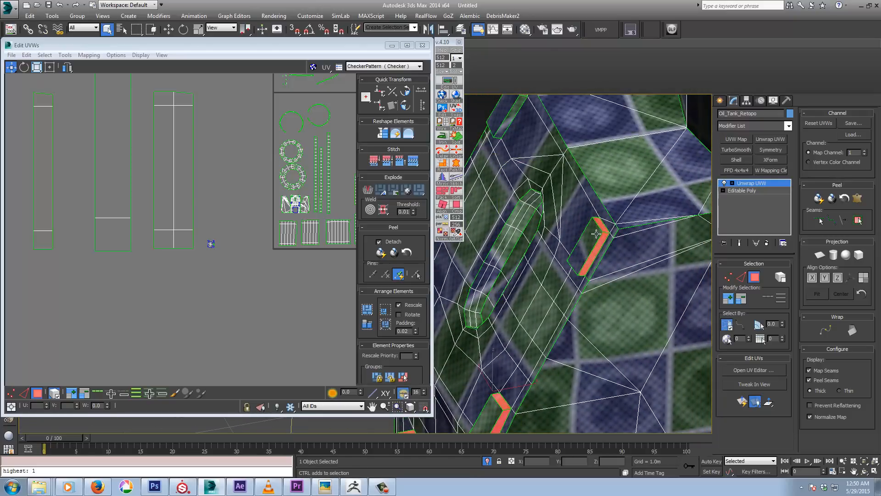
middle_click_drag(596, 233, 702, 207, "alt")
left_click(633, 174, "ctrl")
middle_click_drag(531, 136, 751, 198, "alt")
left_click(572, 188, "ctrl")
middle_click_drag(572, 188, 543, 233, "alt")
left_click(577, 200, "ctrl")
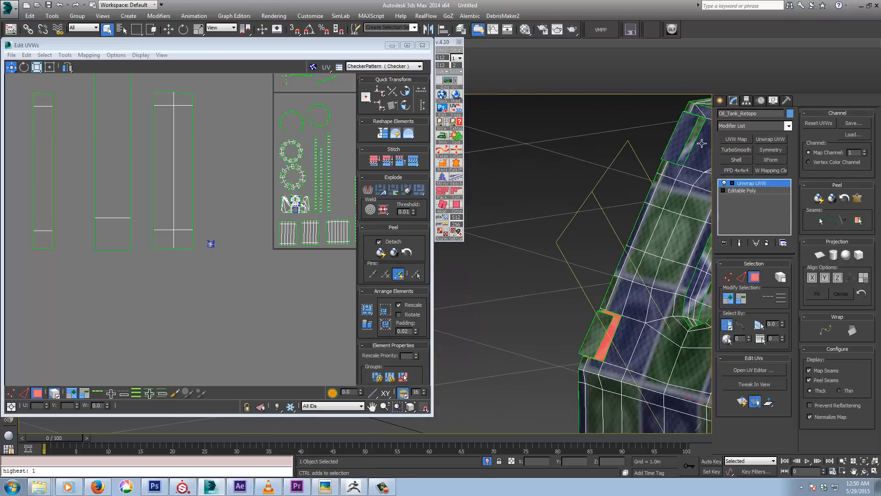
middle_click_drag(690, 144, 615, 275, "alt")
scroll(642, 266, "down", 6)
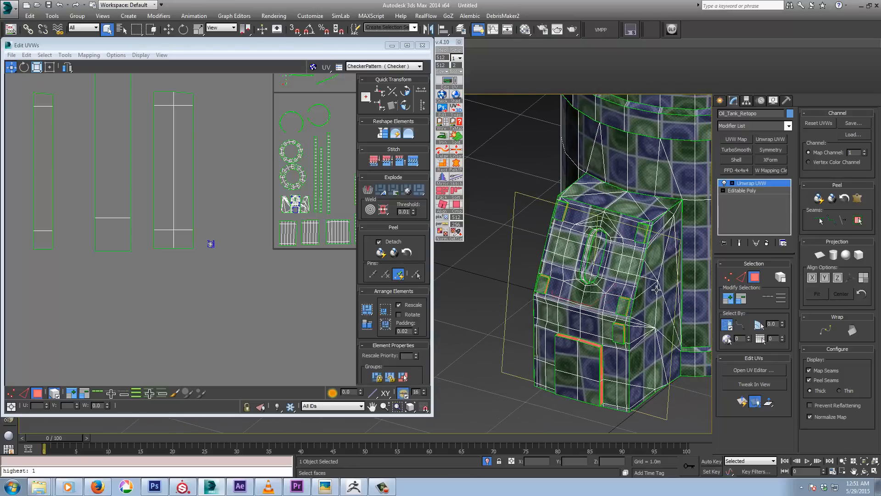
- Gather the selected edge-face shells with Pack Together and place the cluster right of the door and small panel shells
middle_click_drag(243, 173, 220, 231)
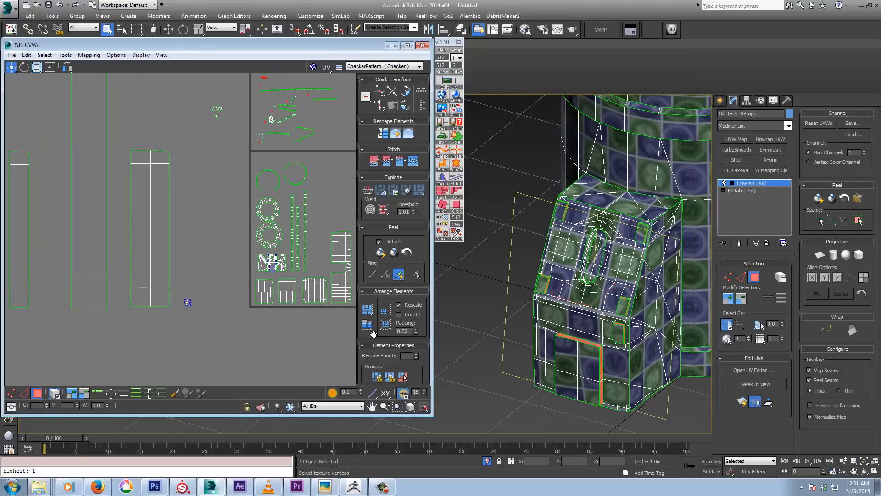
left_click(386, 312)
scroll(264, 316, "up", 2)
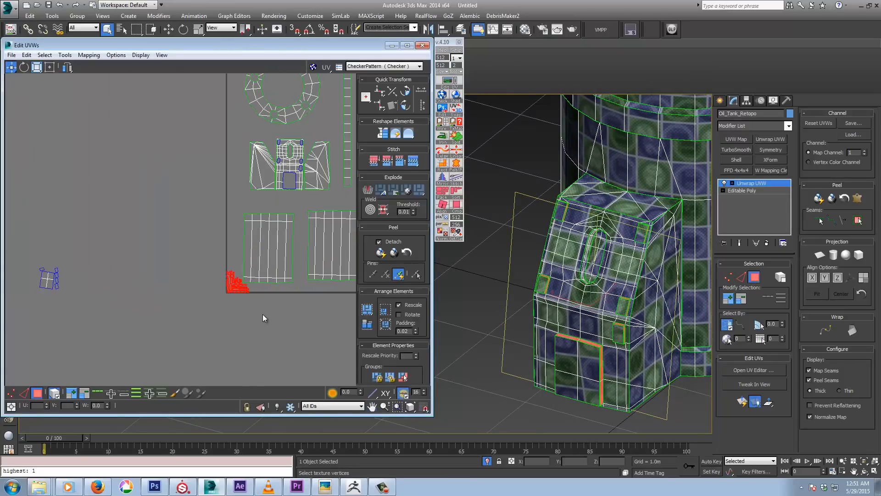
scroll(217, 286, "up", 2)
left_click_drag(242, 281, 75, 283)
middle_click_drag(83, 304, 218, 292)
left_click_drag(217, 280, 166, 282)
scroll(166, 282, "up", 2)
scroll(166, 284, "up", 1)
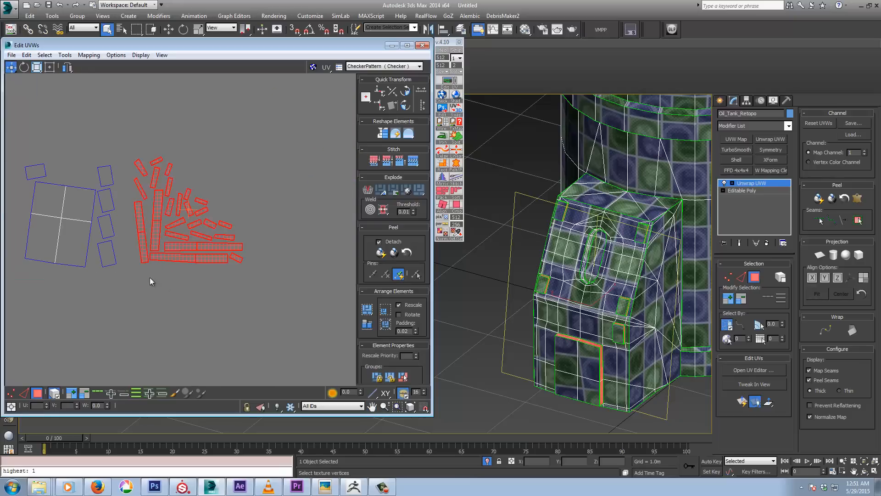
middle_click_drag(150, 278, 187, 290)
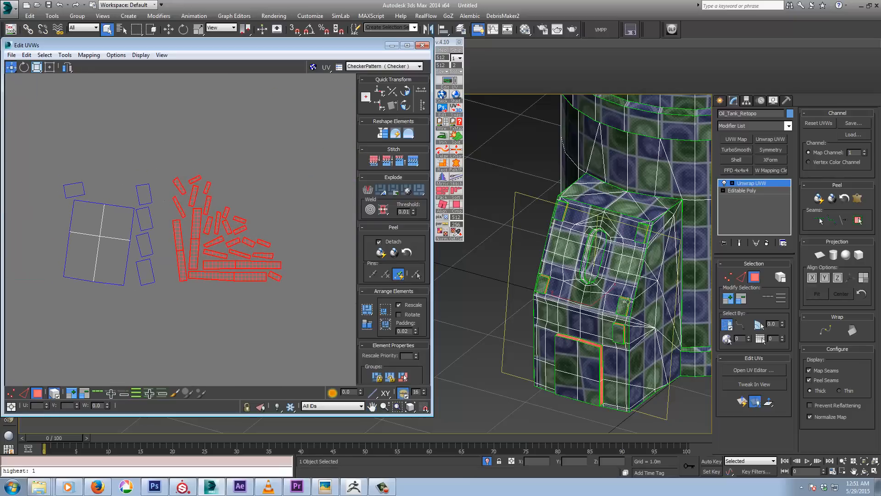
- Select the small housing shells covering its top face and oval recess and move them just above the packed edge-face cluster
mouse_move(631, 293)
middle_mouse_down("alt")
mouse_move(573, 294)
mouse_move(624, 295)
mouse_move(614, 295)
middle_mouse_up("alt")
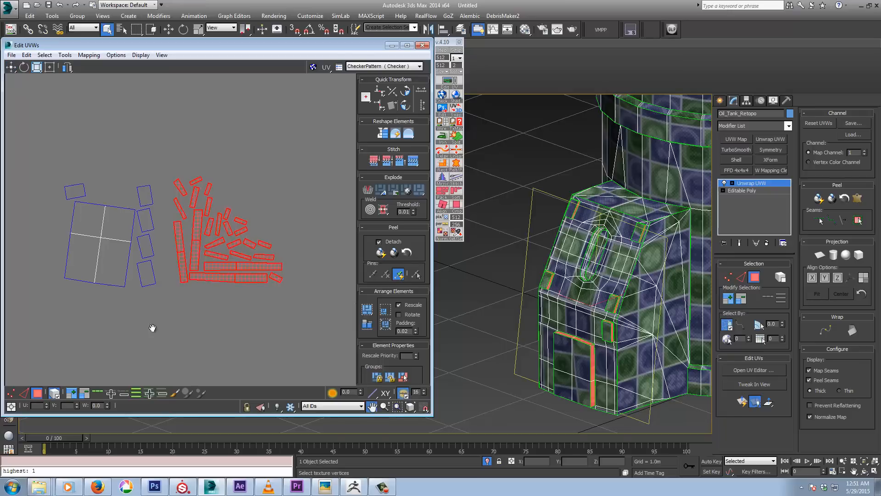
scroll(152, 328, "down", 8)
middle_click_drag(183, 175, 158, 297)
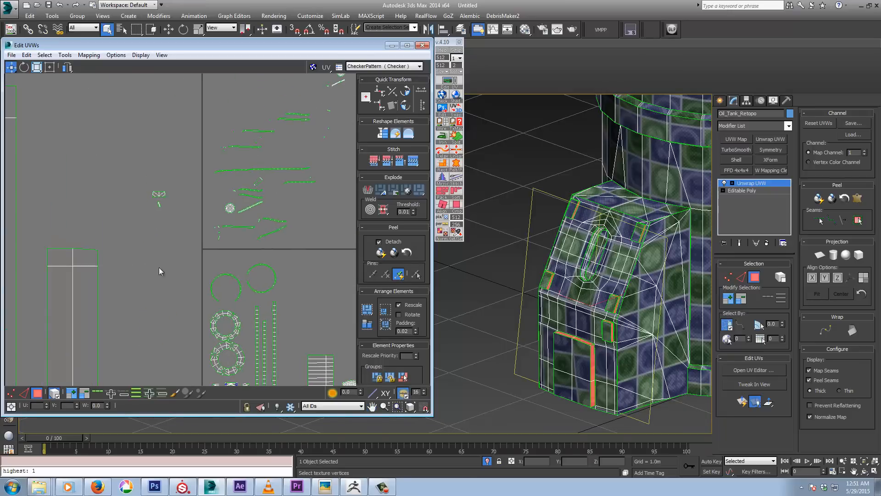
left_click_drag(146, 180, 178, 230)
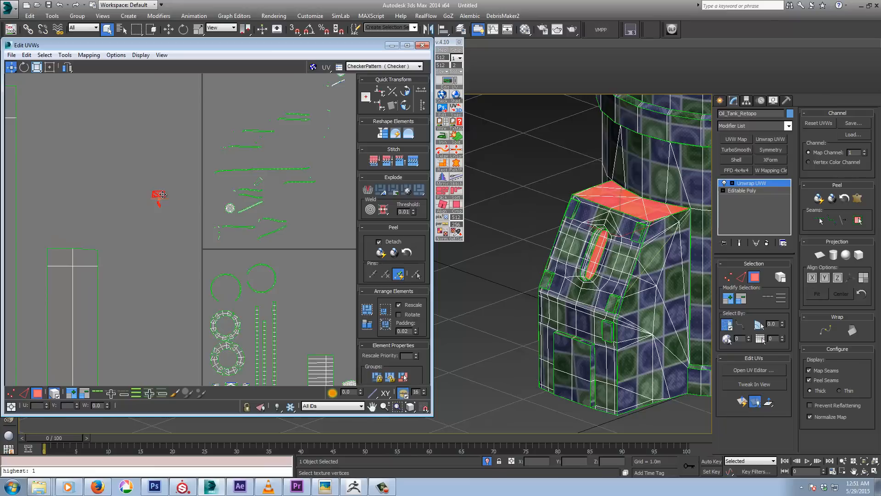
left_click_drag(158, 195, 129, 357)
middle_click_drag(147, 347, 151, 214)
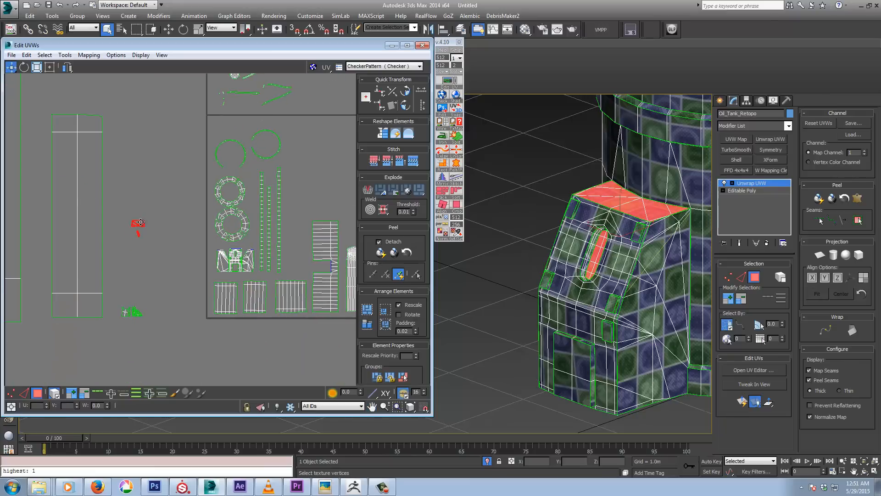
left_click_drag(140, 222, 130, 290)
- Pick the slanted thin strip shell just above the UV square and examine which part of the tank it covers
middle_click_drag(582, 289, 617, 282, "alt")
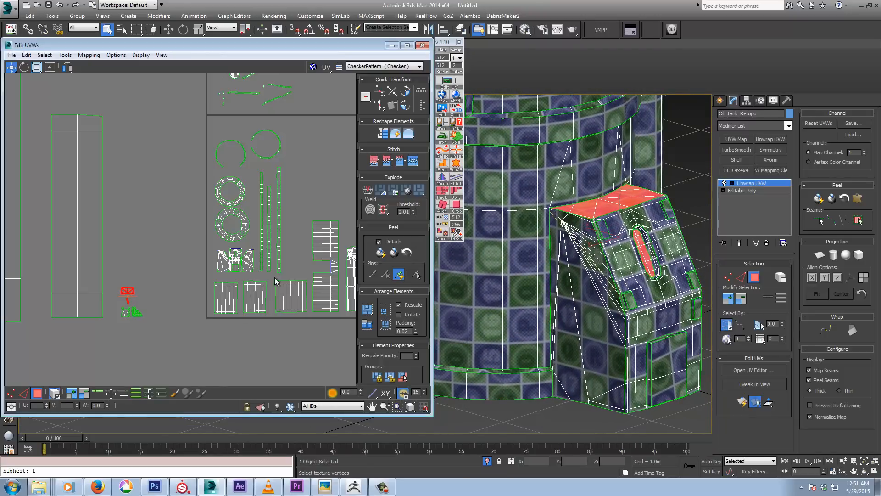
middle_click_drag(268, 104, 237, 192)
left_click_drag(252, 190, 251, 190)
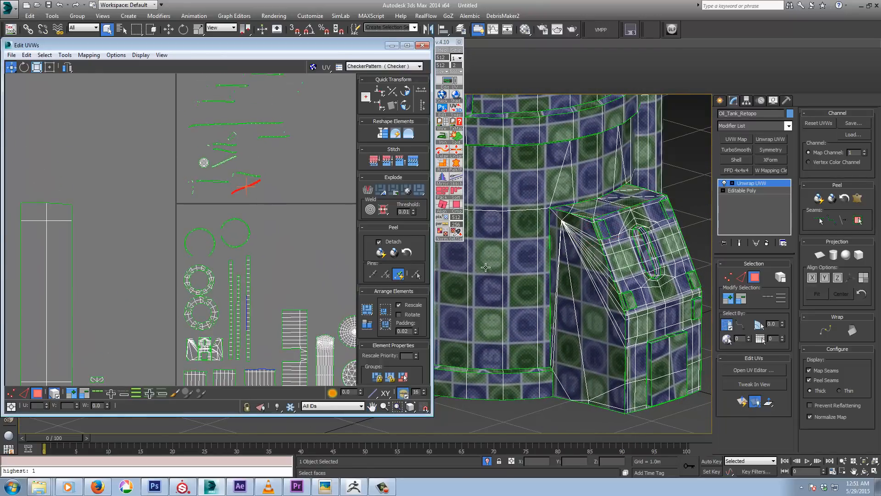
scroll(592, 230, "down", 5)
middle_click_drag(573, 234, 558, 257, "alt")
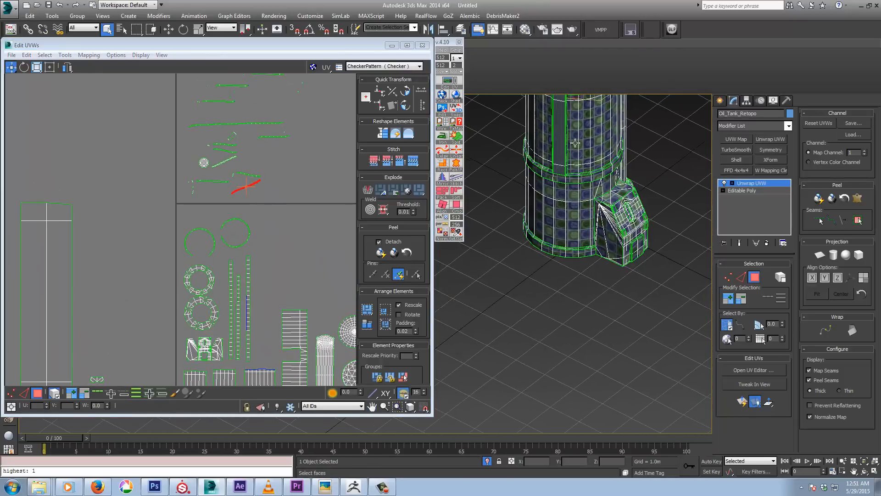
middle_click_drag(569, 156, 559, 206)
scroll(612, 213, "up", 6)
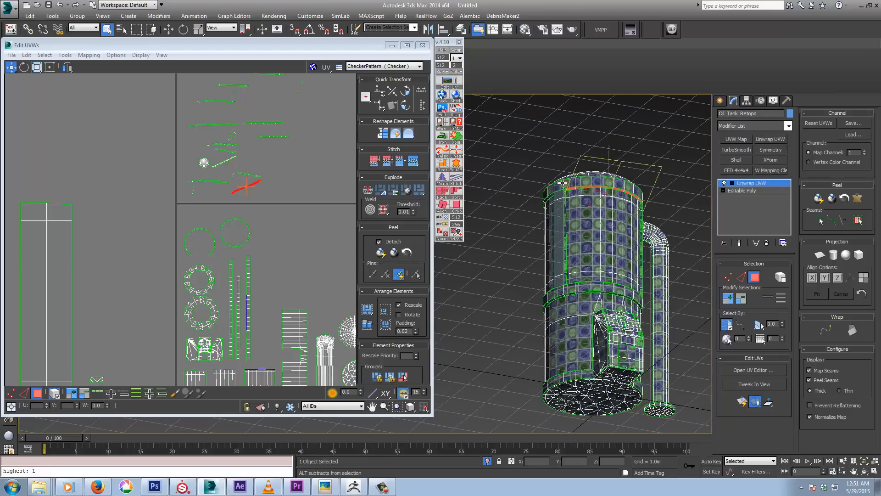
middle_click_drag(612, 212, 614, 231, "alt")
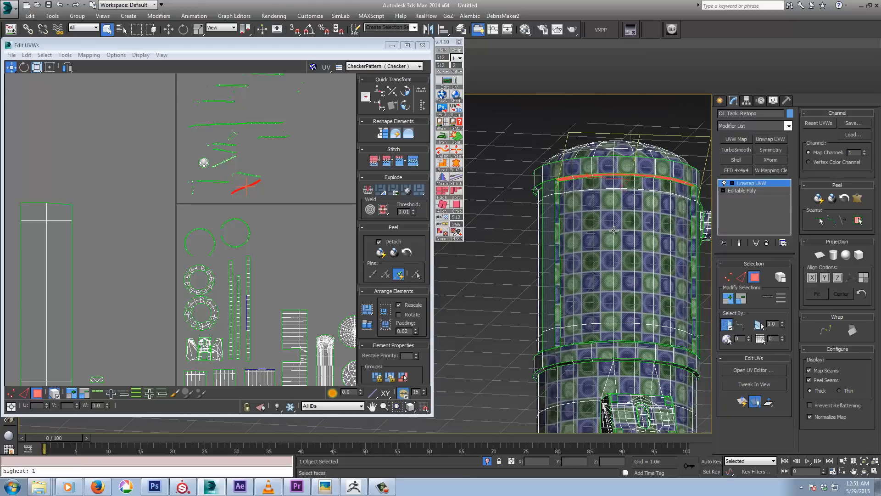
- Select the four thin edge strips of the recessed tank panel above the housing and move their shells left, clear of the unsorted ones
left_click(556, 234)
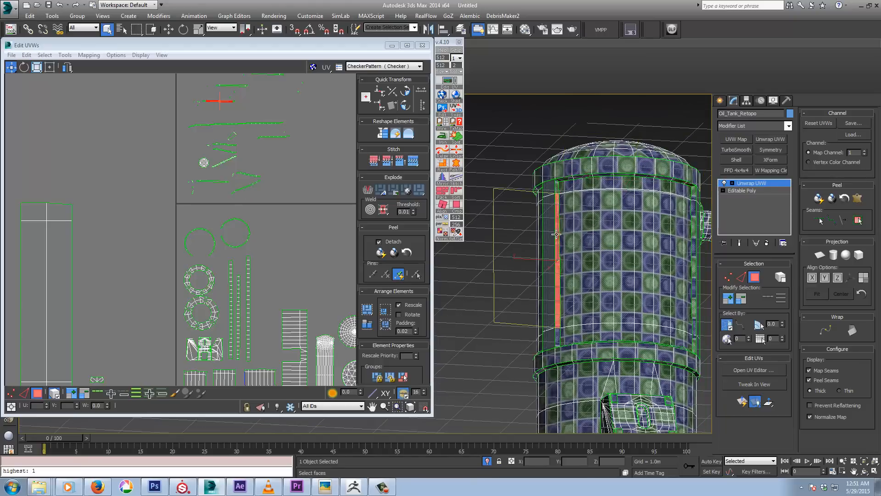
left_click(606, 175, "ctrl")
left_click(693, 238, "ctrl")
middle_click_drag(693, 238, 687, 271, "alt")
left_click(641, 338, "ctrl")
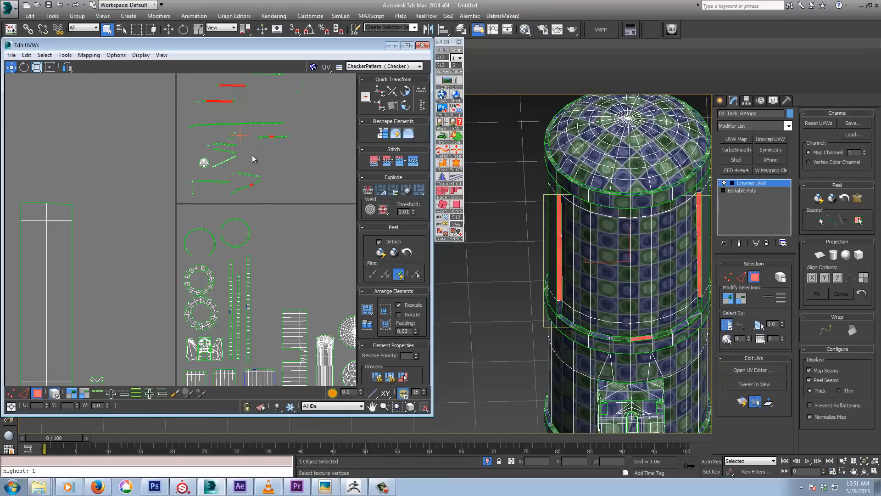
left_click(243, 186, "ctrl")
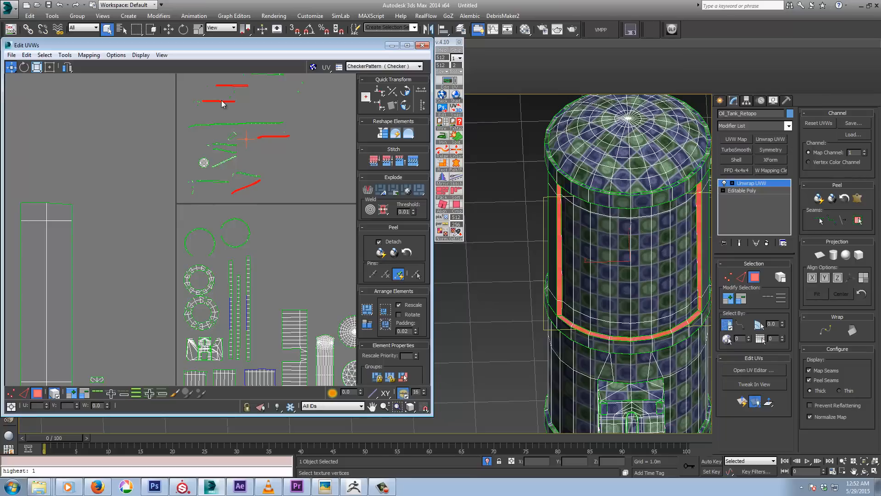
left_click(50, 67)
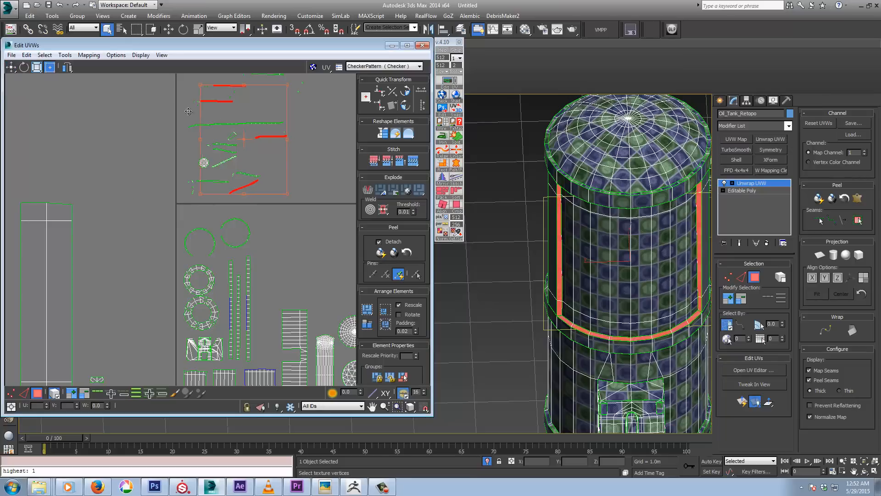
left_click_drag(236, 110, 51, 98)
- Select the thin edge faces on all four sides of the recessed tank panel behind the pipe
middle_click_drag(626, 244, 610, 230, "alt")
left_click(610, 229)
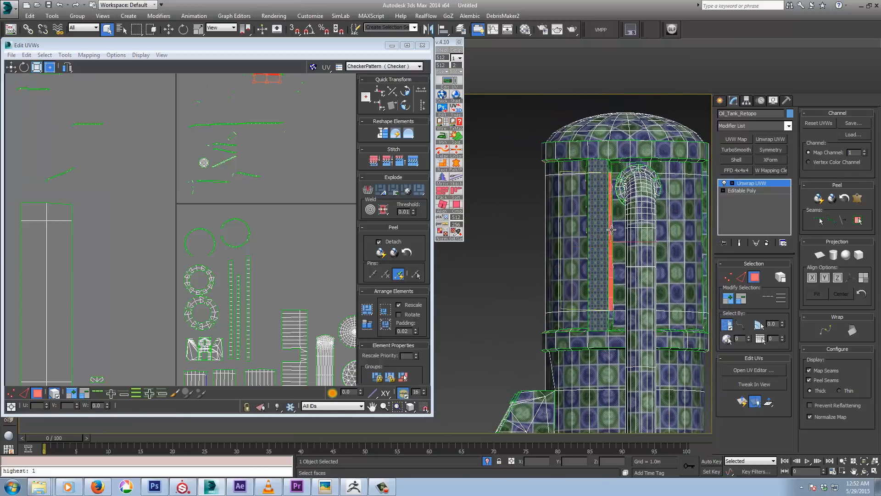
left_click(676, 163, "ctrl")
left_click(704, 189, "ctrl")
middle_click_drag(699, 221, 680, 316, "alt")
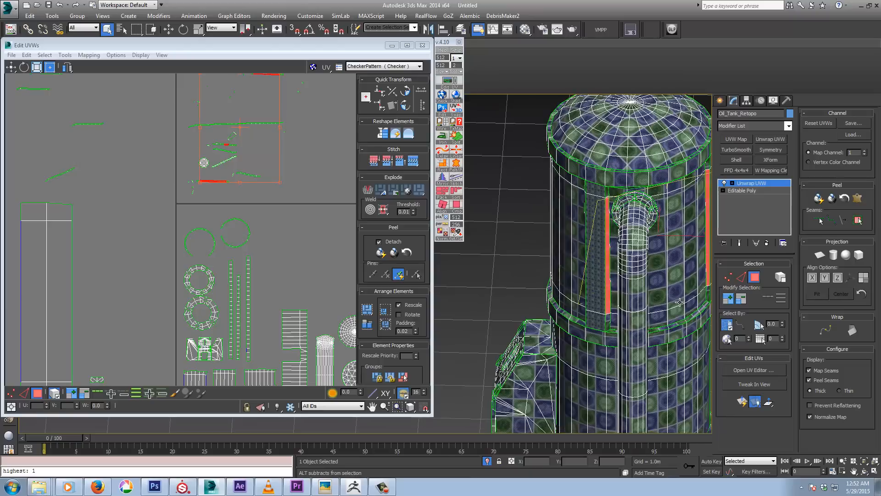
left_click(679, 322, "ctrl")
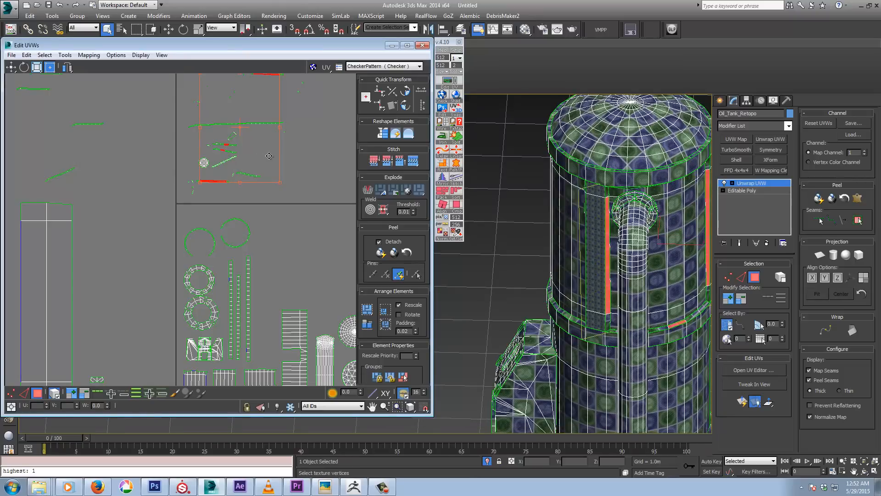
- Move the pipe-side panel's four strip shells with the Move tool to the front panel's strip shells outside the UV square
left_click_drag(269, 155, 184, 116)
key("ctrl+z")
right_click(214, 146)
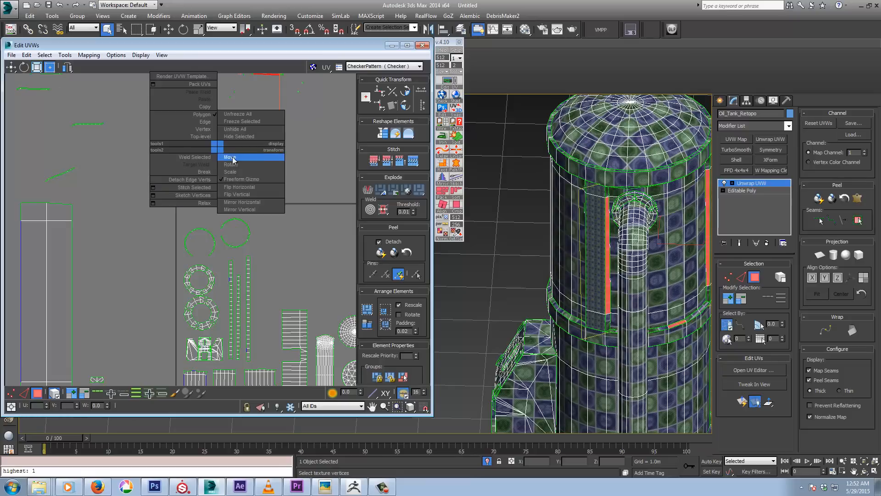
left_click(234, 158)
middle_click_drag(221, 156, 251, 178)
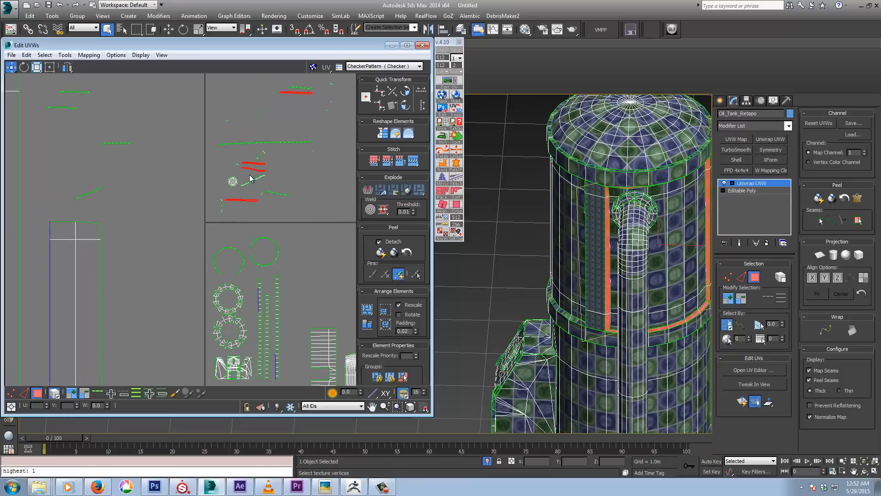
left_click_drag(253, 169, 150, 162)
scroll(154, 170, "down", 3)
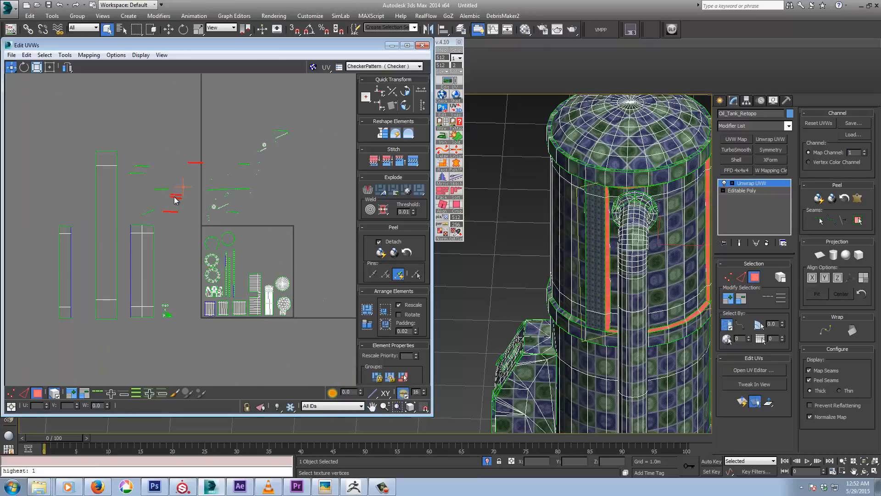
left_click_drag(174, 195, 158, 160)
- Select the thin edge faces on all four sides of the recessed tank panel opposite the pipe
middle_click_drag(627, 237, 461, 221)
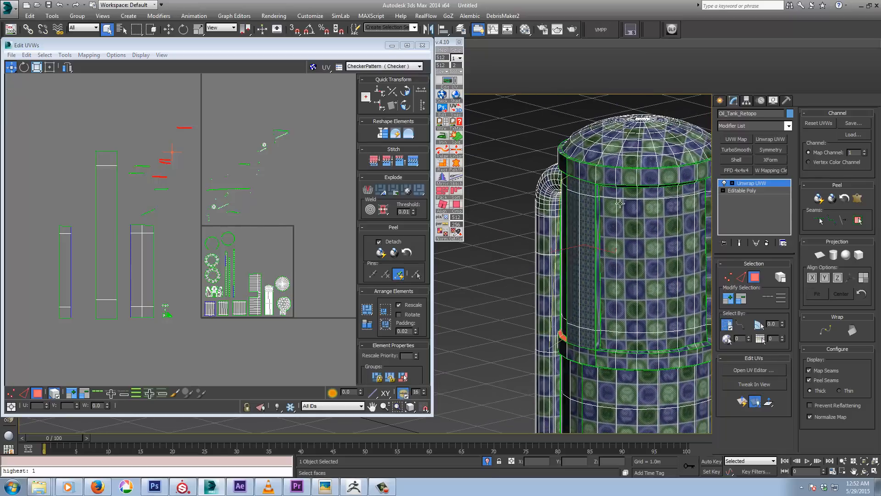
left_click(596, 217)
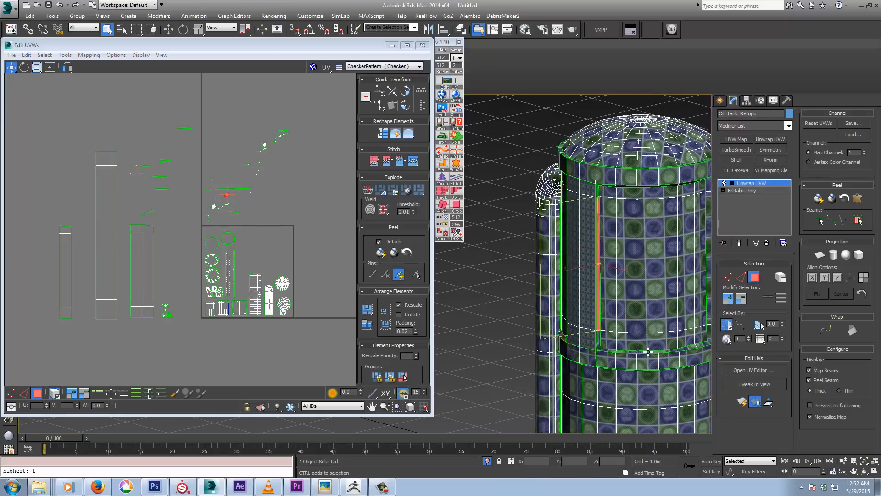
middle_click_drag(656, 336, 585, 333)
left_click(638, 243, "ctrl")
middle_click_drag(638, 243, 590, 179, "alt")
left_click(590, 175, "ctrl")
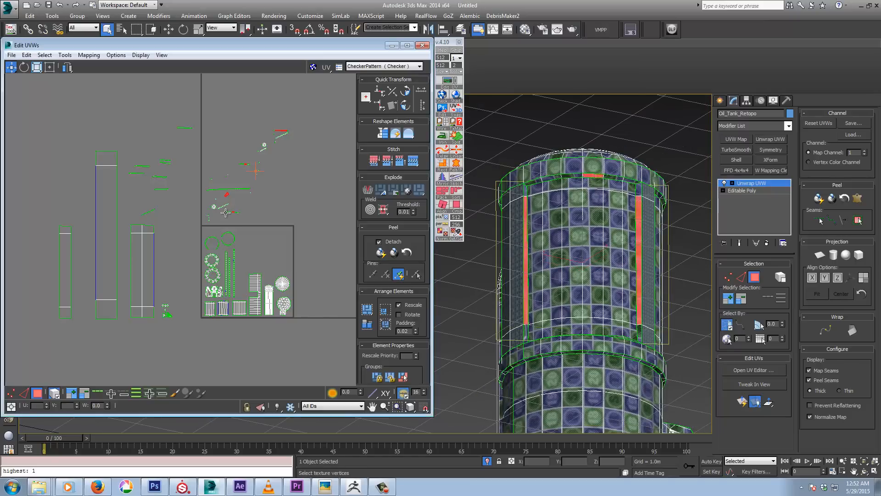
scroll(257, 203, "up", 4)
middle_click_drag(256, 199, 291, 211)
middle_click_drag(574, 222, 568, 256, "alt")
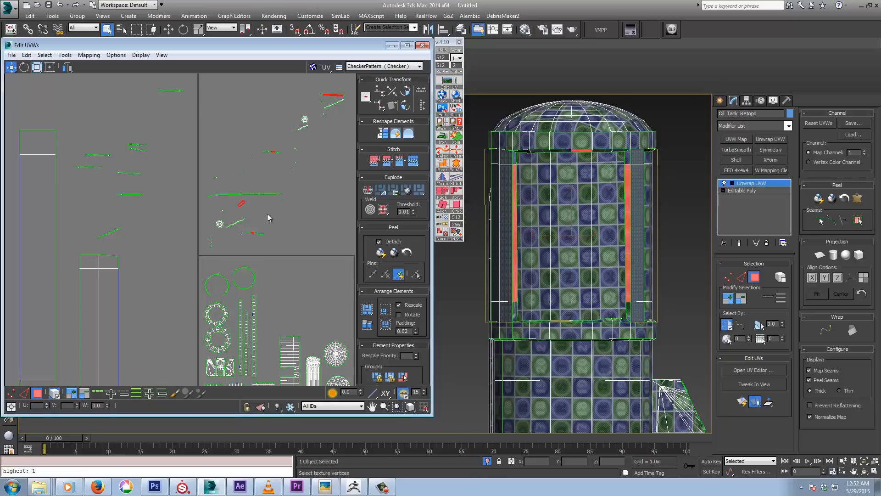
left_click(242, 203)
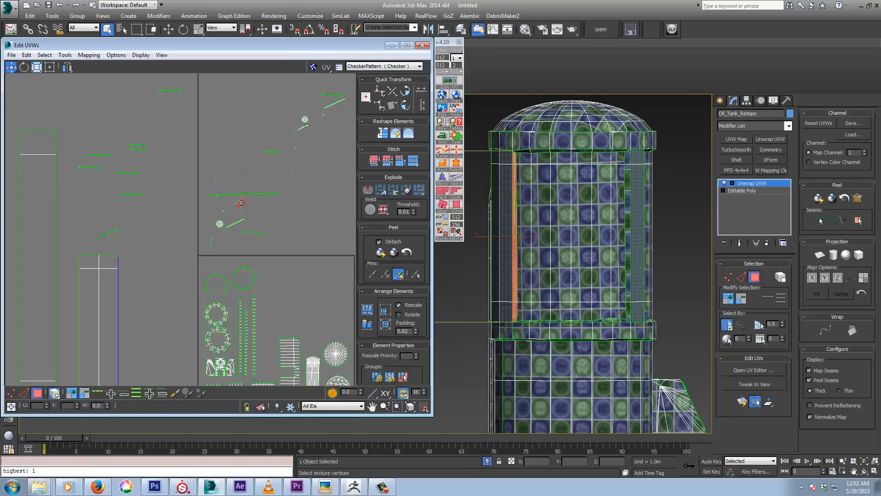
scroll(574, 209, "up", 1)
scroll(574, 209, "down", 2)
key("ctrl+z")
key("ctrl+z")
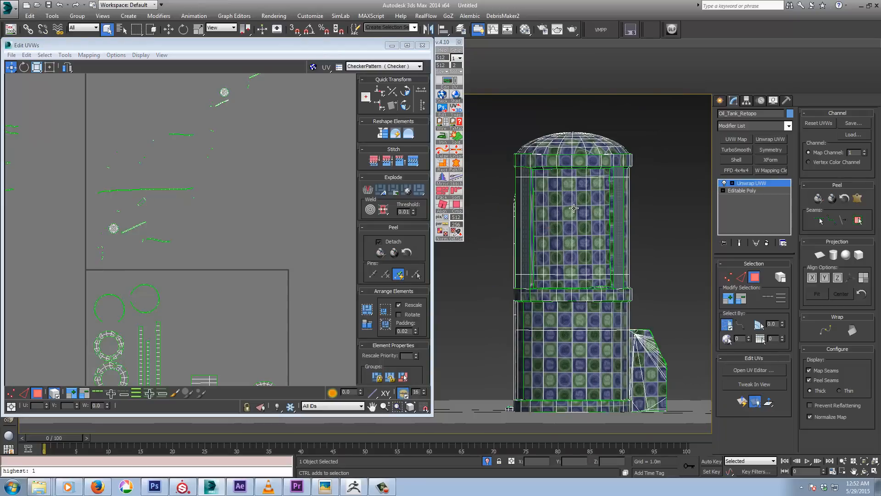
- Extend the selection to the full edge strips of the panel opposite the pipe and move their shells to the other panel strips
scroll(289, 205, "down", 2)
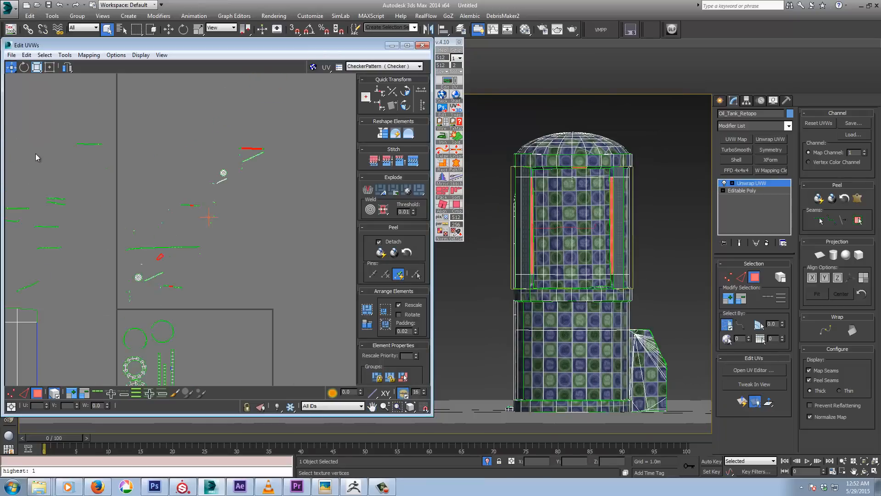
left_click(176, 288, "ctrl")
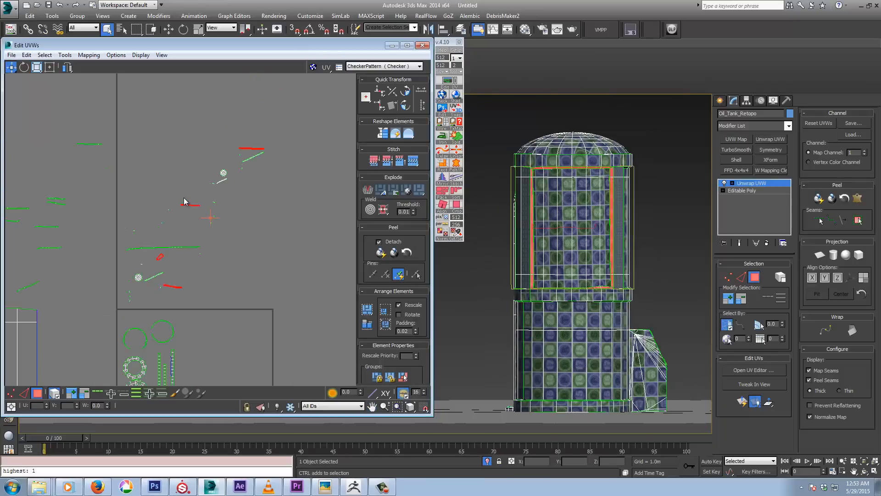
left_click_drag(197, 205, 53, 109)
middle_click_drag(126, 187, 210, 232)
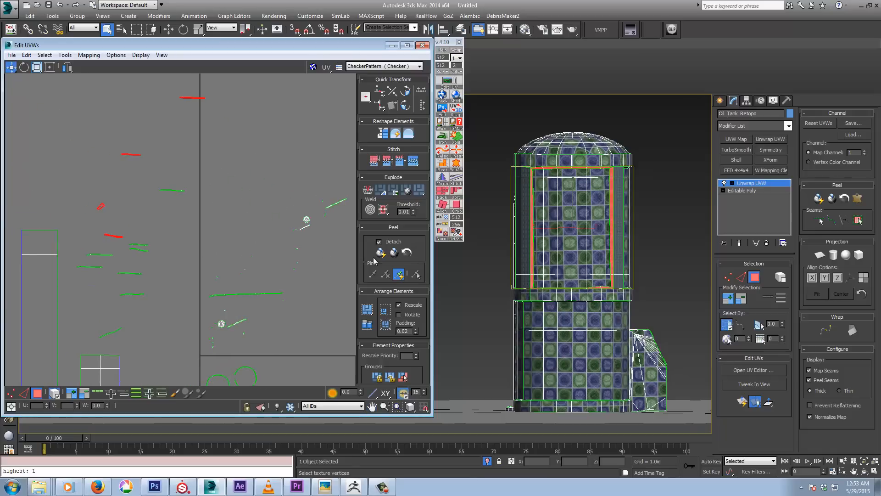
- Gather all the recessed panels' edge-strip shells with Pack Together and place the cluster above the small housing shells
middle_click_drag(560, 258, 477, 262, "alt")
left_click(574, 222)
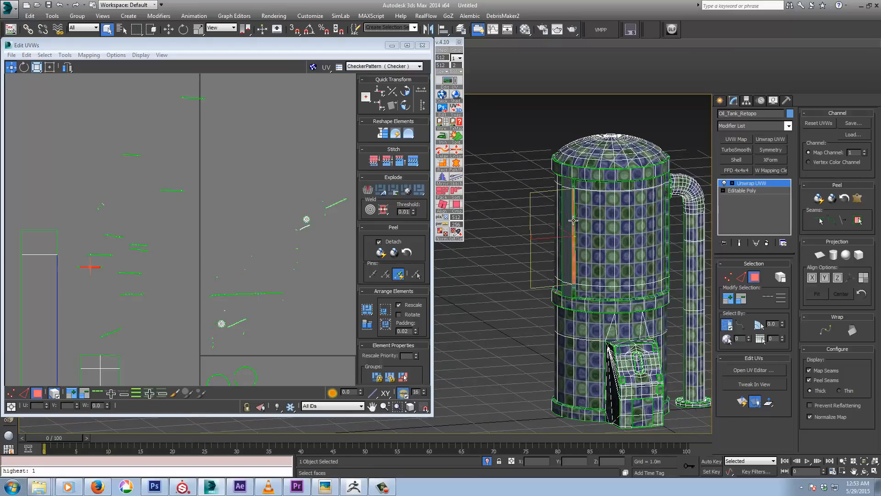
middle_click_drag(573, 221, 438, 237, "alt")
scroll(153, 205, "down", 3)
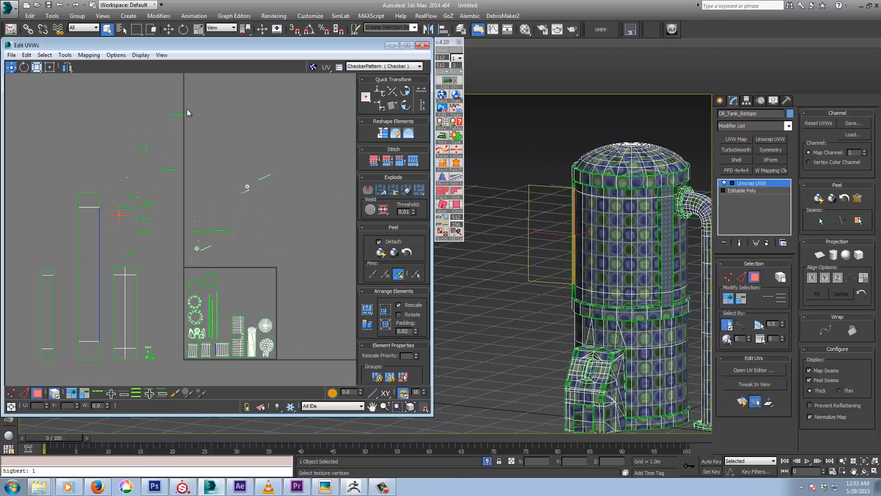
left_click_drag(136, 175, 144, 251)
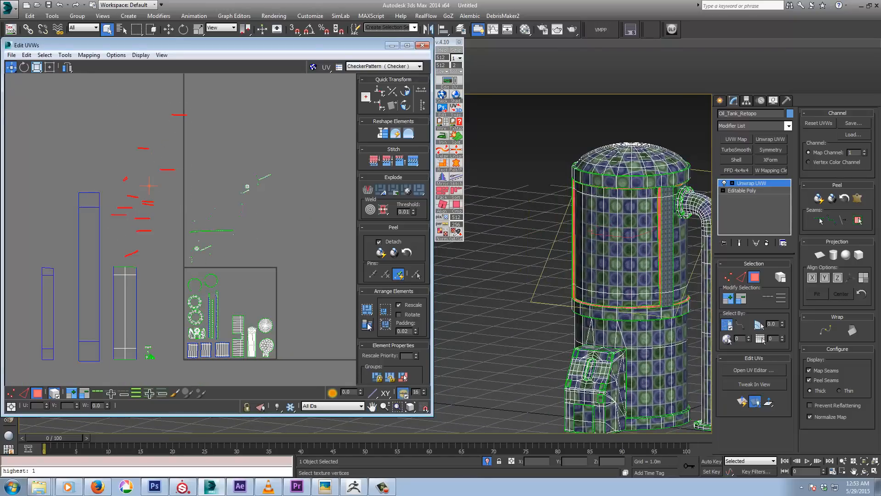
left_click(385, 315)
scroll(188, 349, "up", 3)
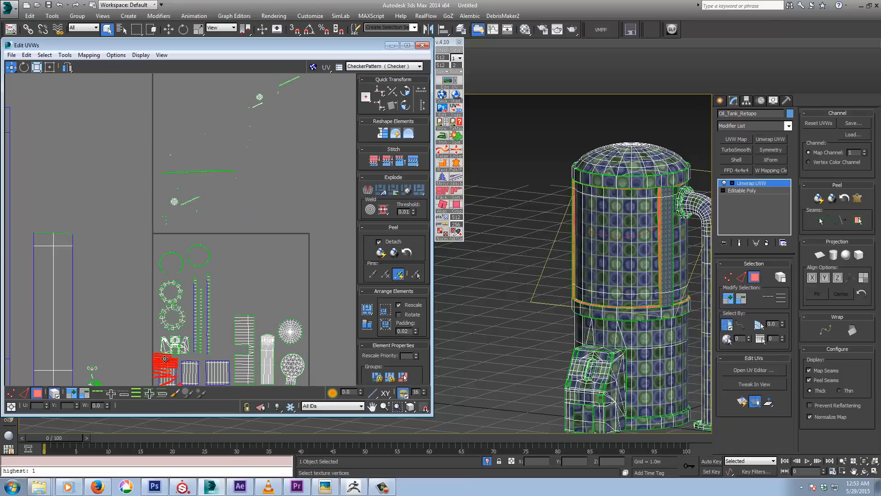
left_click_drag(164, 358, 99, 322)
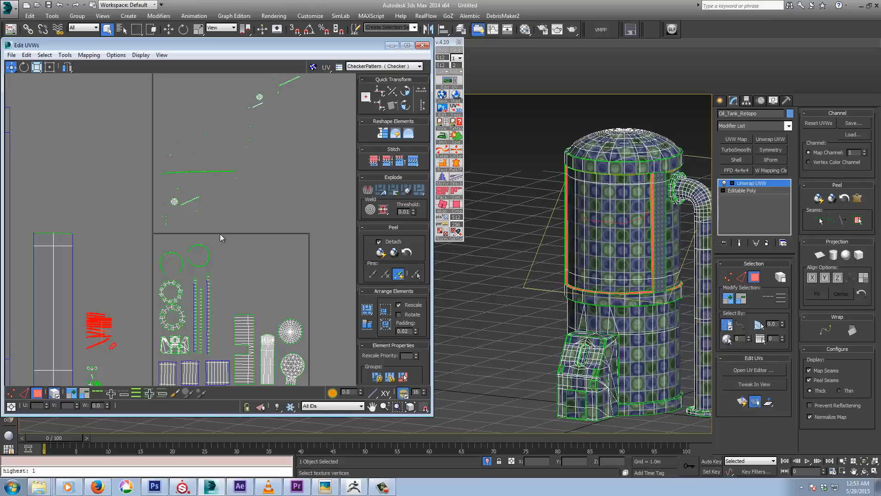
- Quick Peel the rim strip below the tank's dome and move its ring shell clear of the other shells
middle_click_drag(255, 193, 258, 212)
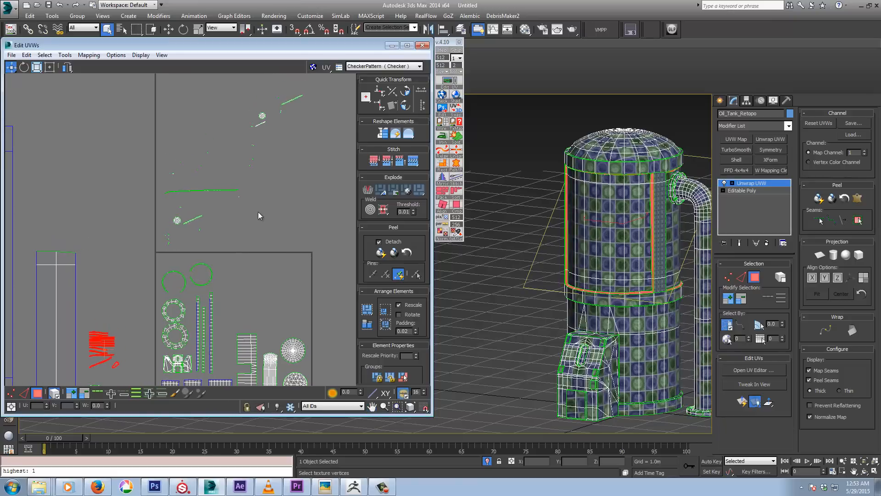
left_click(208, 188)
middle_click_drag(610, 206, 602, 228, "alt")
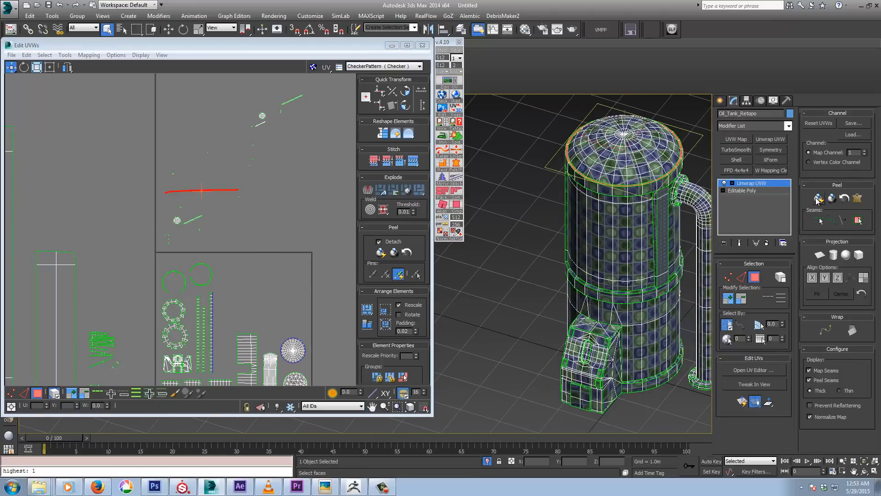
left_click(818, 199)
scroll(271, 217, "down", 4)
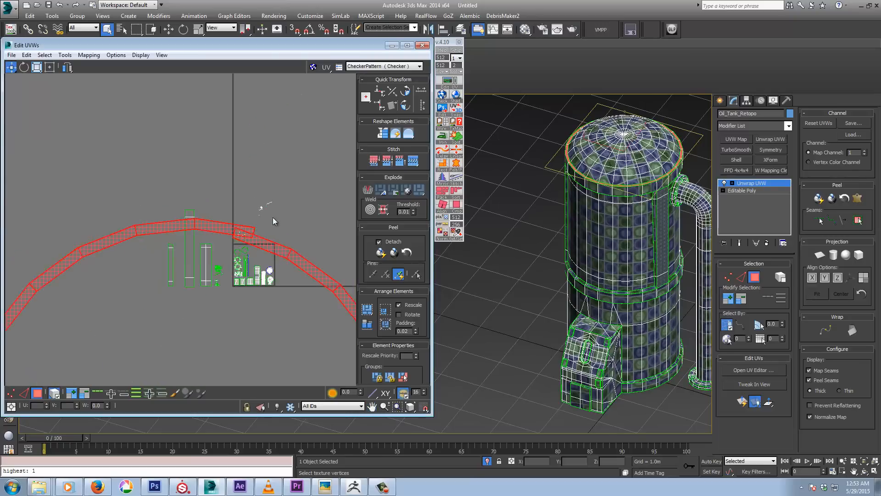
scroll(272, 217, "down", 4)
scroll(258, 235, "up", 4)
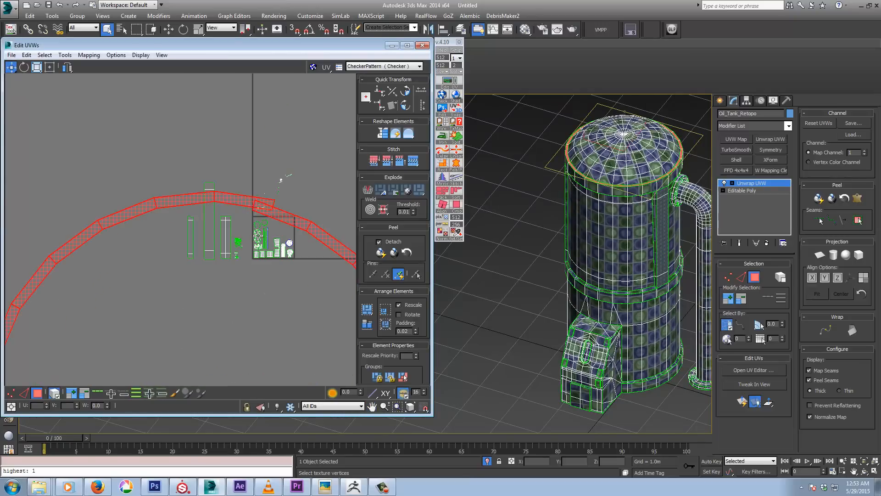
middle_click_drag(258, 236, 330, 221)
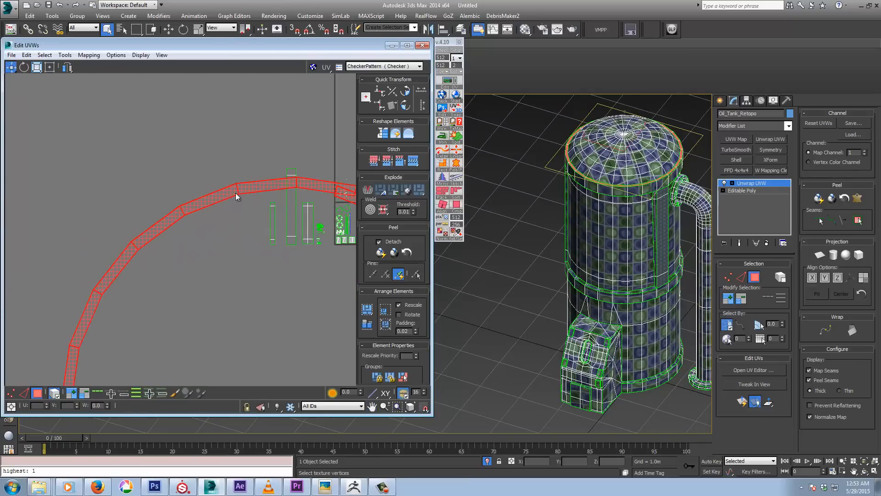
left_click_drag(236, 196, 73, 169)
scroll(156, 197, "up", 5)
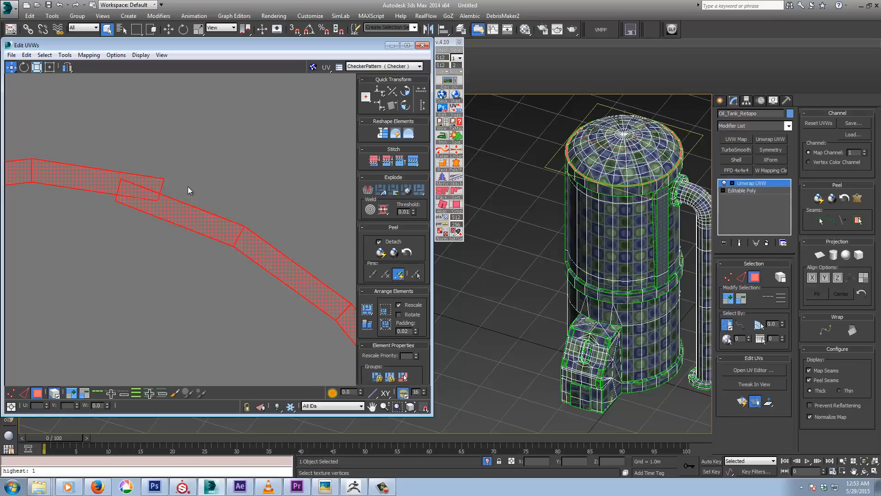
- Select the overlapping end edge of the dome rim strip and stitch the two ends into a closed ring
left_click(25, 393)
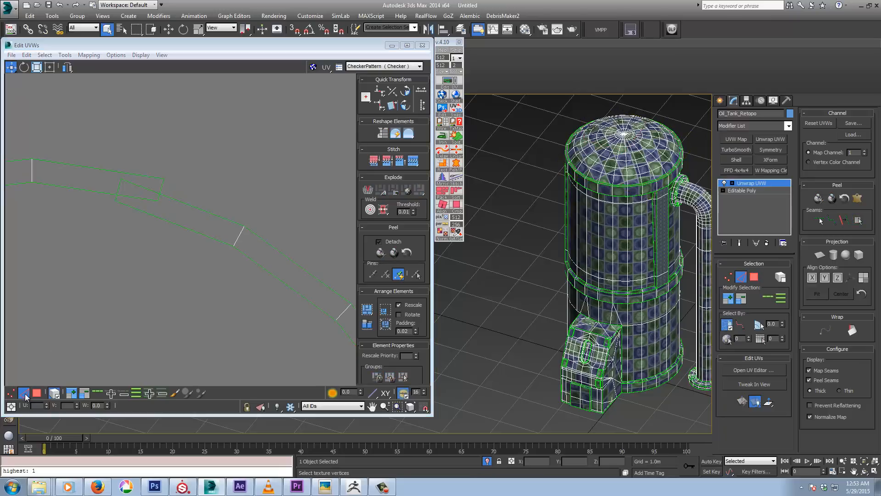
left_click(163, 184)
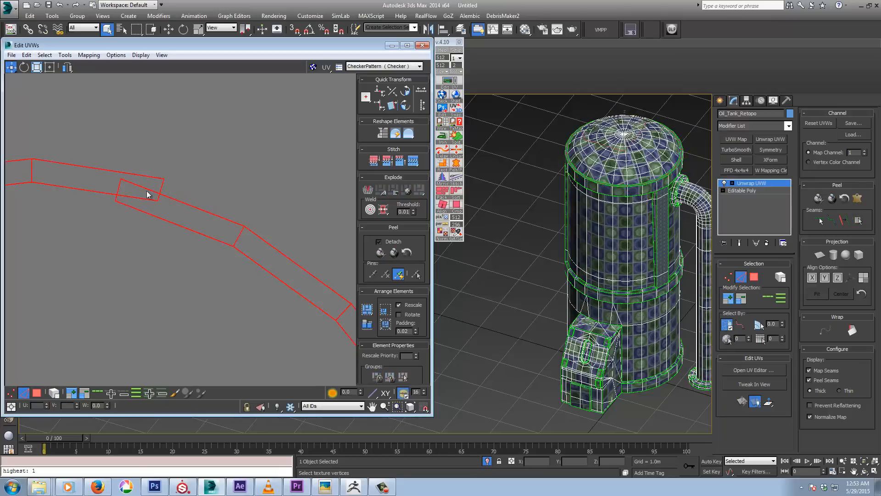
left_click(161, 187)
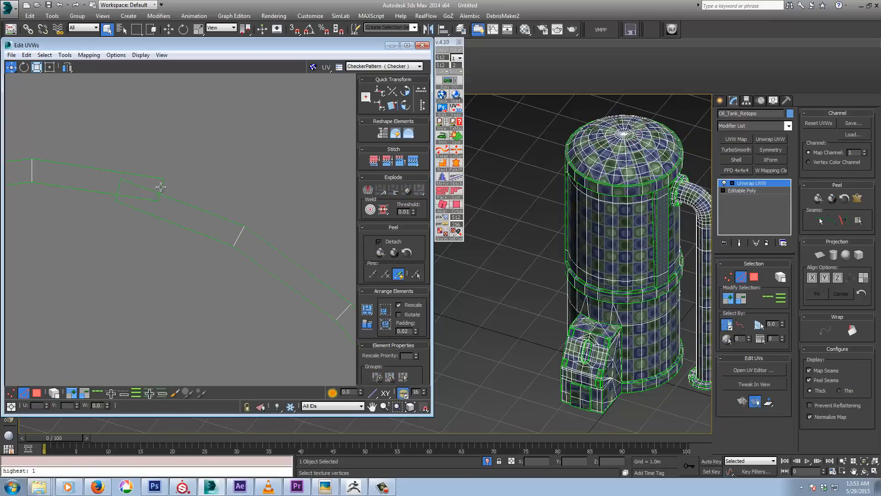
left_click(162, 186)
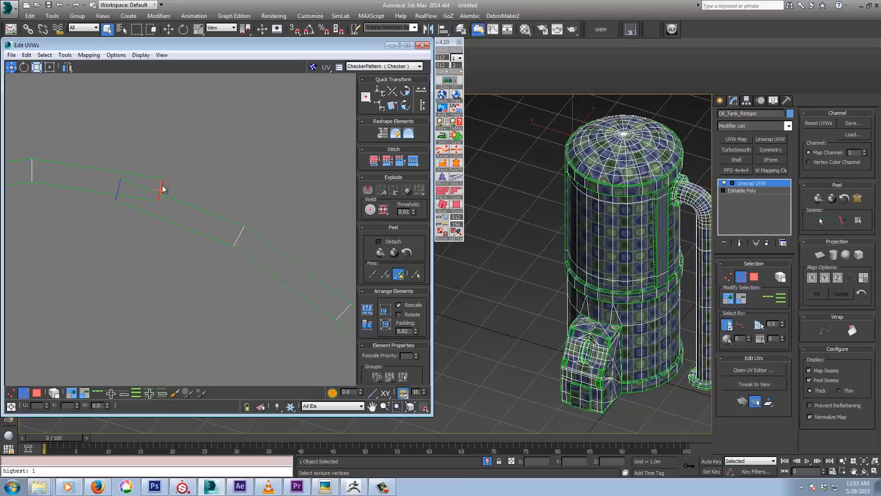
left_click(412, 161)
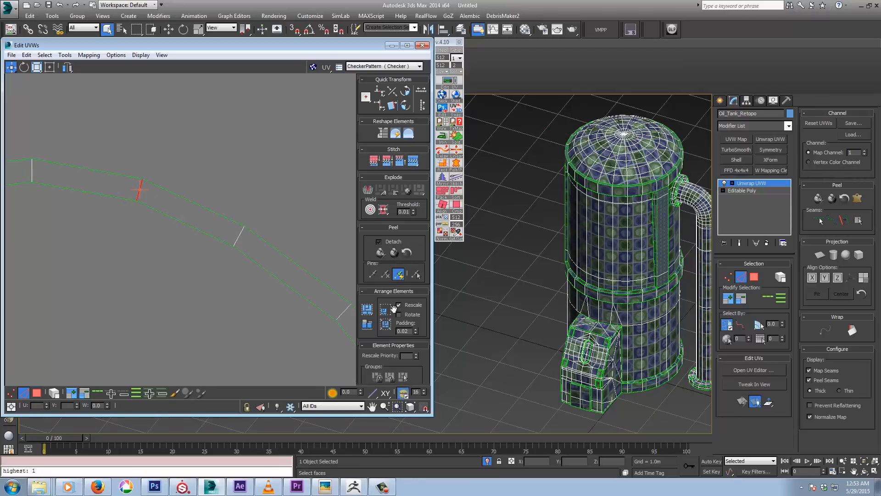
- Reselect the dome rim ring's faces and Quick Peel them into an even circle
left_click(37, 393)
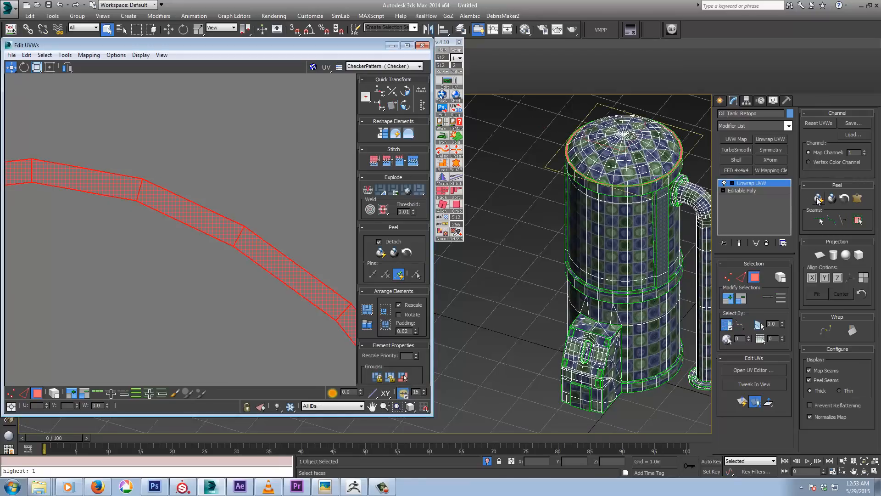
left_click(816, 198)
middle_click_drag(213, 252, 198, 178)
scroll(200, 180, "down", 5)
middle_click_drag(228, 224, 138, 177)
scroll(138, 178, "down", 5)
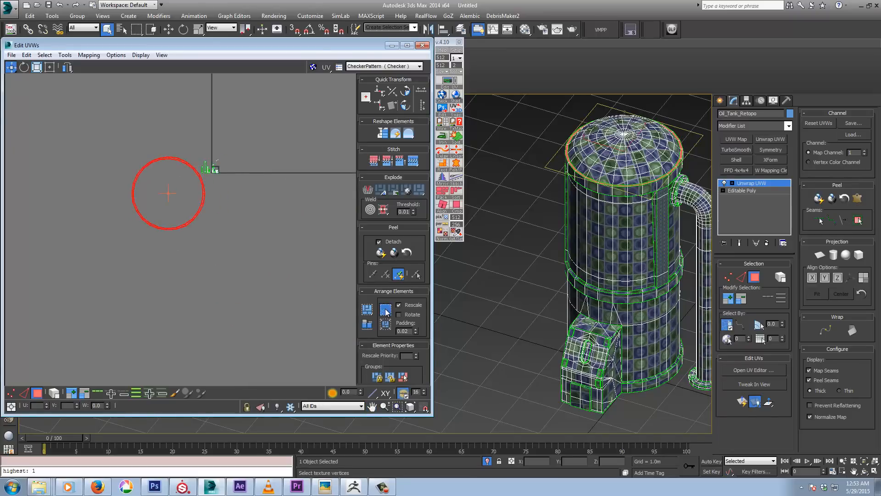
- Pack the dome rim ring shell into the UV square
left_click_drag(157, 228, 237, 171)
left_click(367, 309)
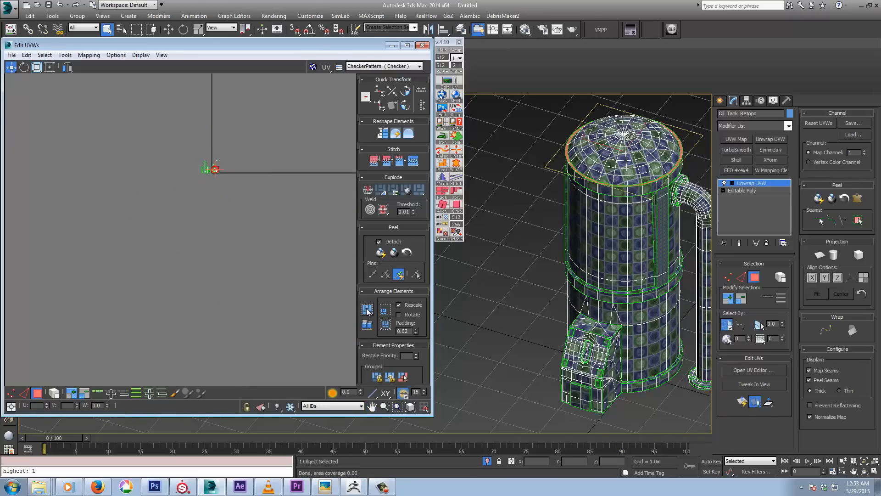
middle_click_drag(216, 171, 220, 172)
scroll(219, 172, "up", 4)
scroll(220, 176, "up", 6)
- Scale the dome rim ring shell down to nearly the size of the other ring shells
right_click(225, 174)
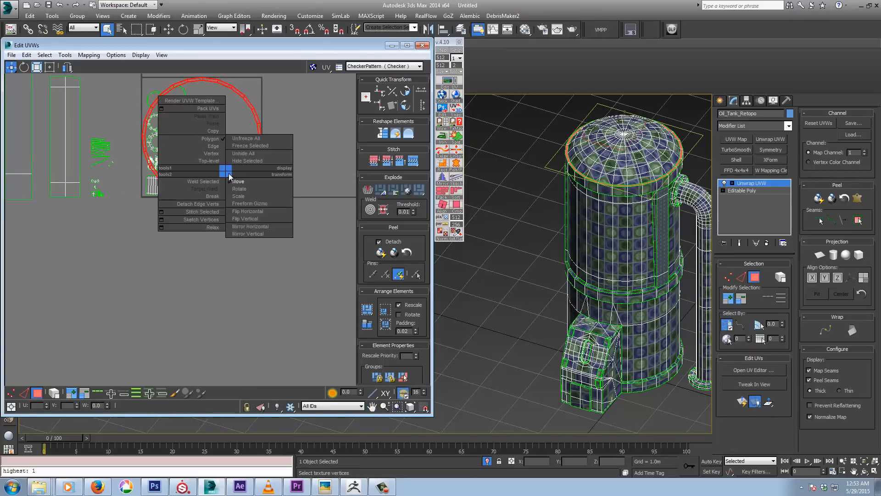
left_click(238, 197)
left_click_drag(245, 100, 93, 220)
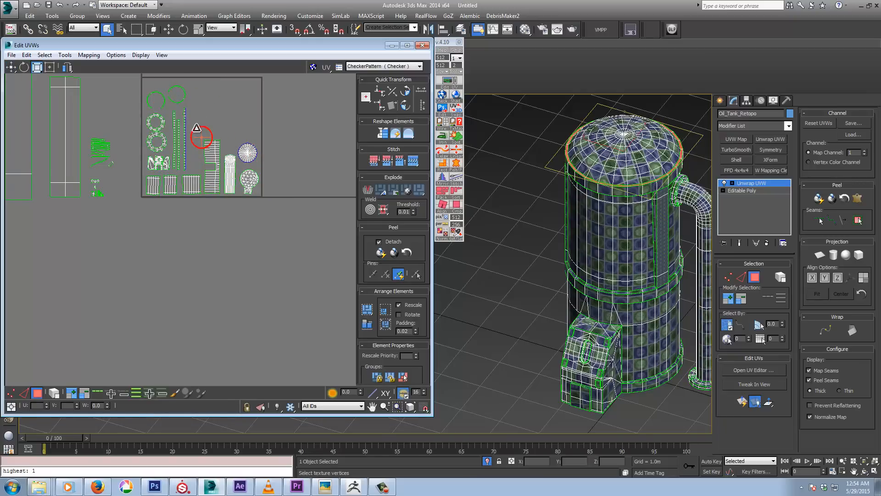
mouse_move(197, 126)
left_mouse_down()
mouse_move(199, 103)
mouse_move(203, 123)
left_mouse_up()
scroll(202, 119, "up", 4)
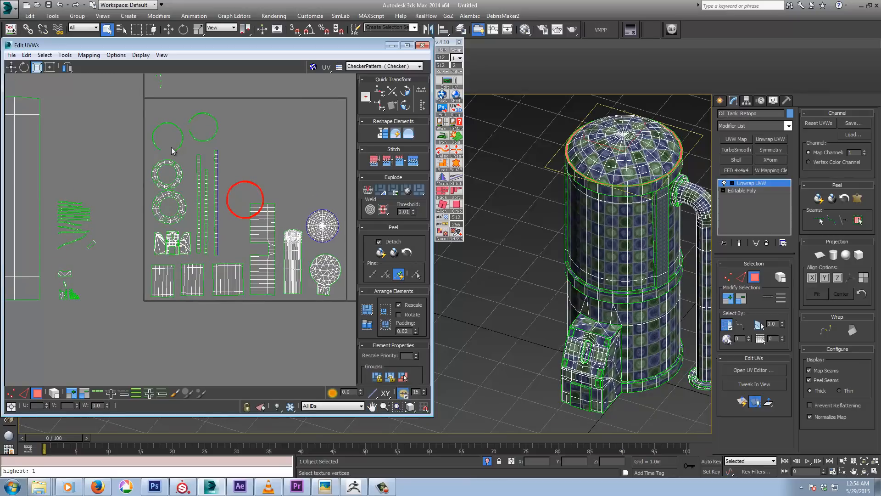
- Select a face in an open ring shell and faces near the tank's base to identify which parts the shells belong to
left_click(210, 126)
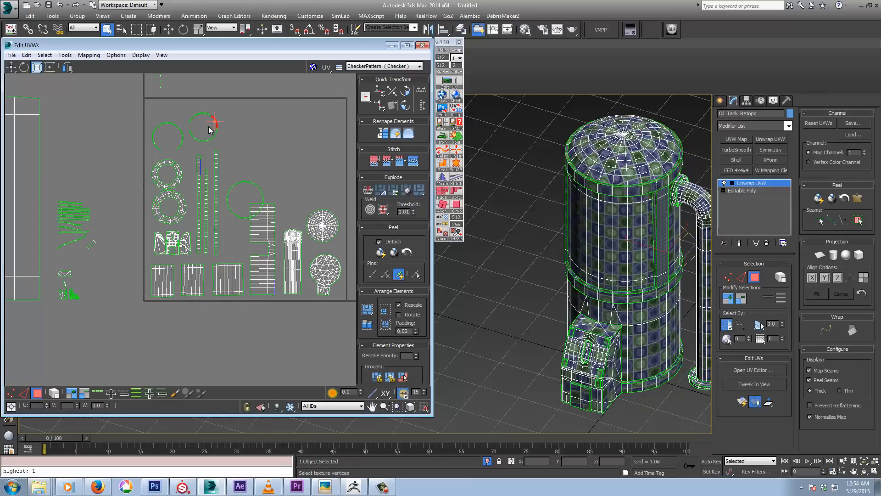
middle_click_drag(580, 220, 651, 317, "alt")
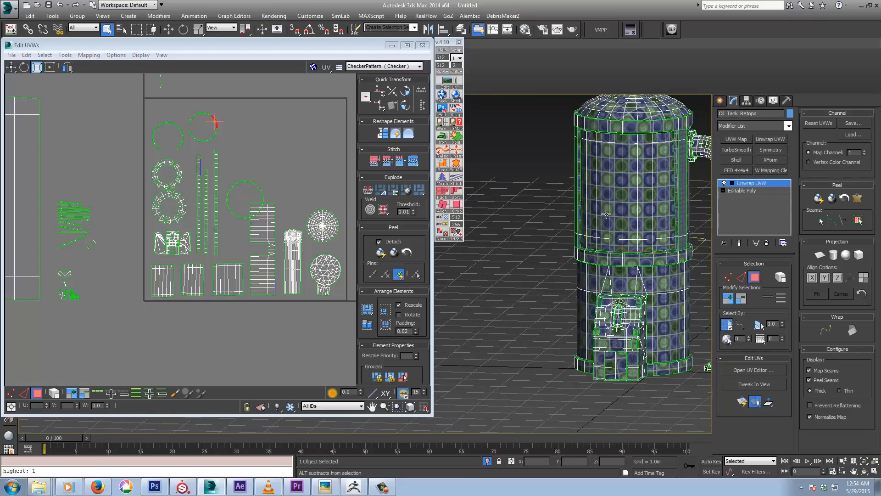
left_click(672, 360)
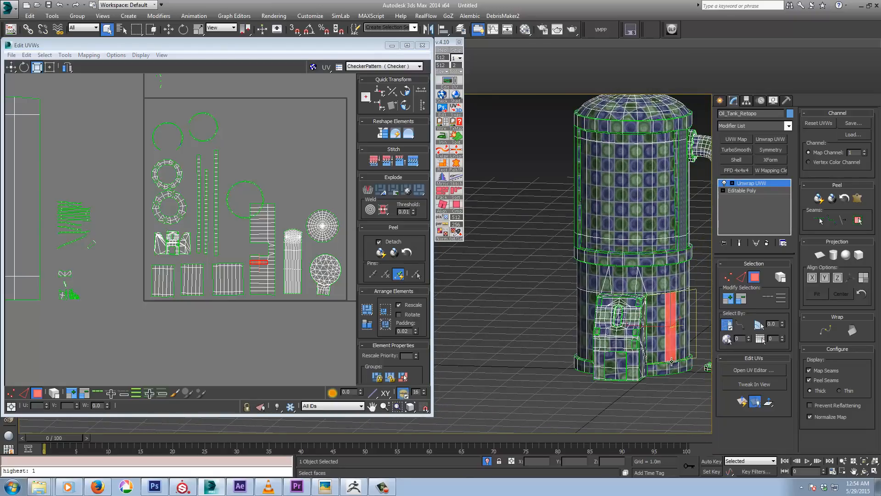
left_click(671, 362)
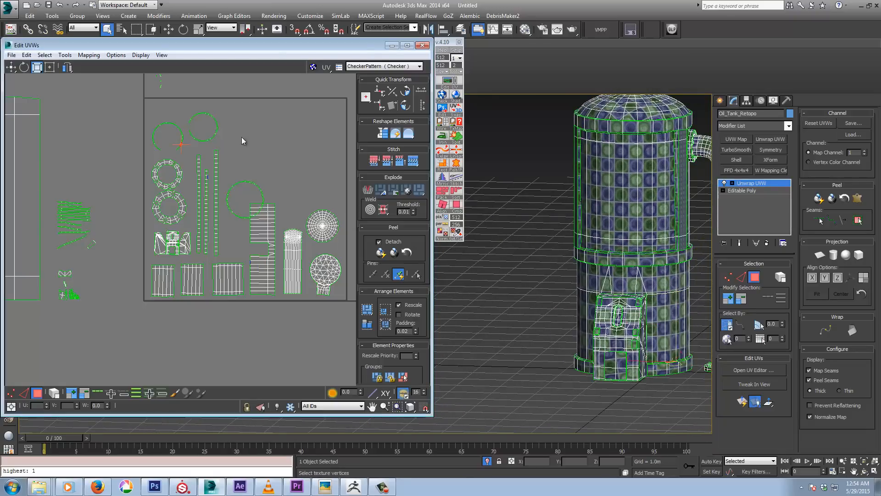
scroll(218, 140, "up", 5)
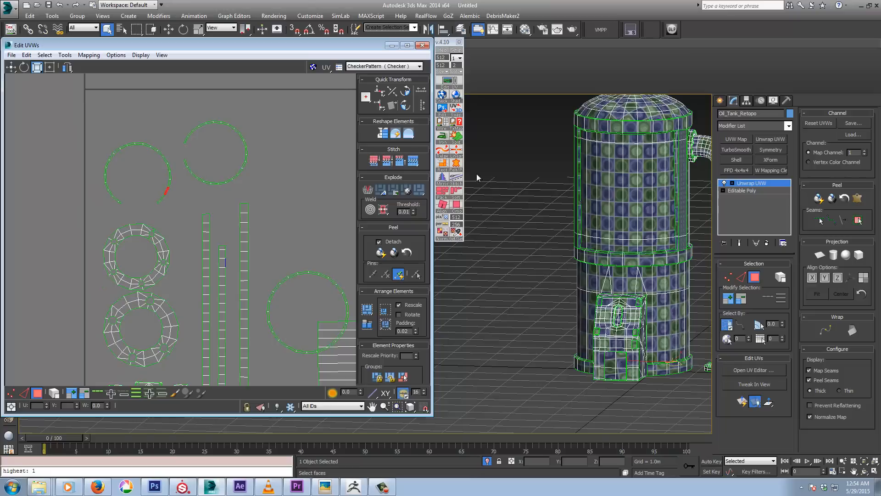
- Stitch the open ends of the tank's middle band ring strip together and select its whole shell as an element
left_click(23, 393)
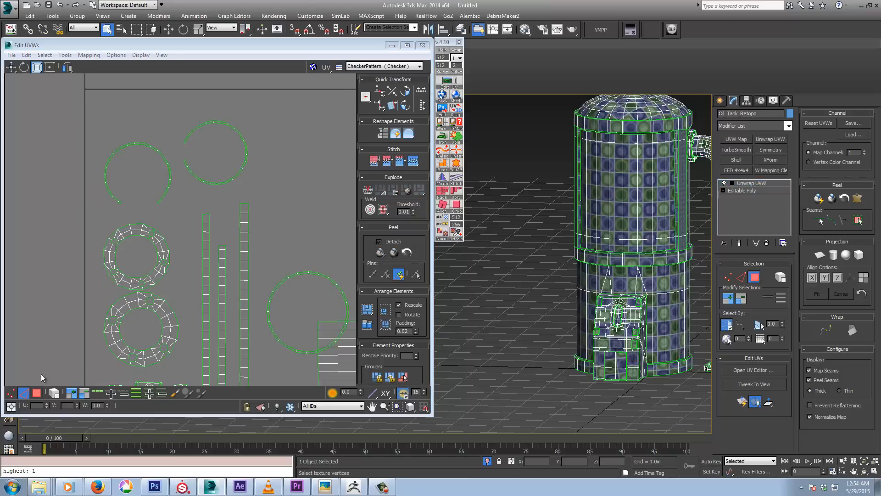
scroll(193, 150, "up", 5)
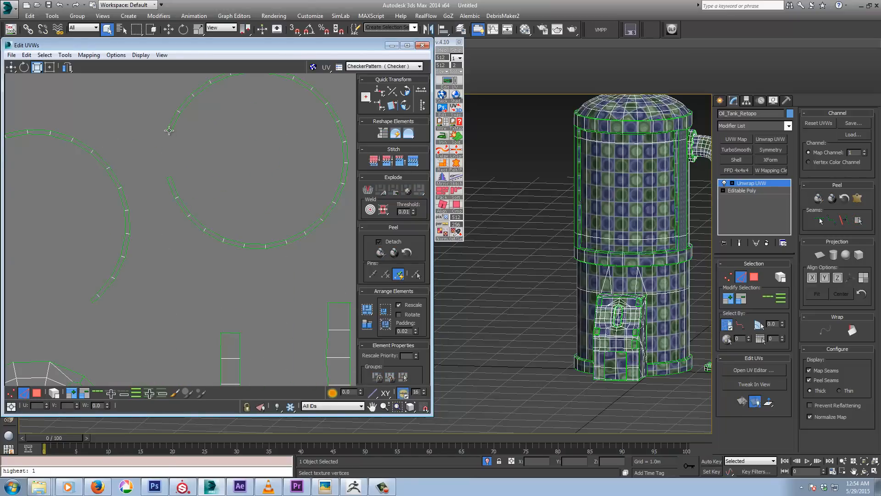
left_click(169, 132)
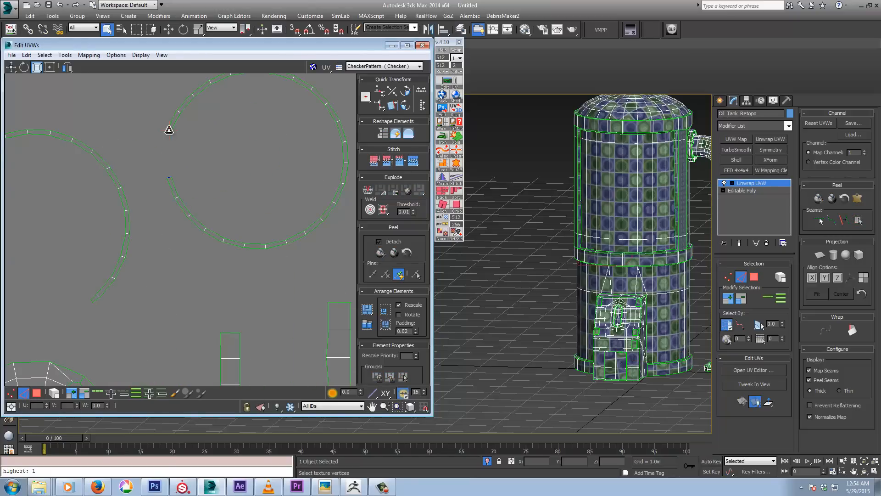
left_click(413, 160)
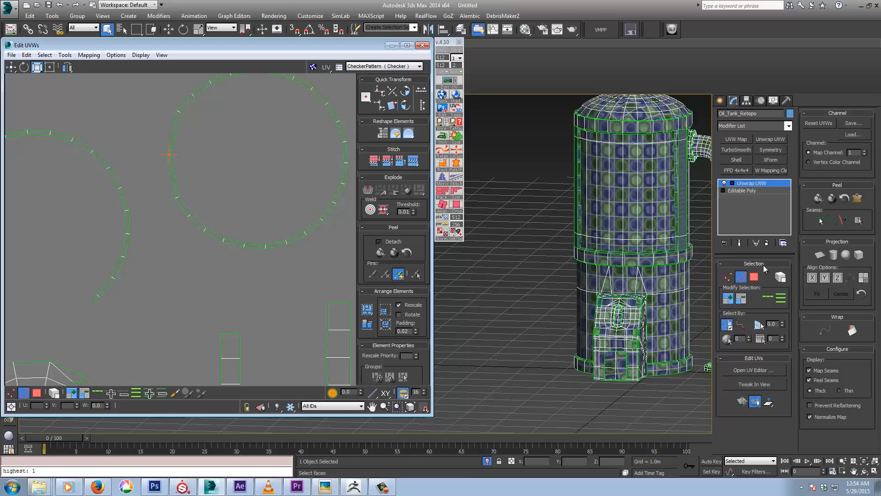
left_click(754, 277)
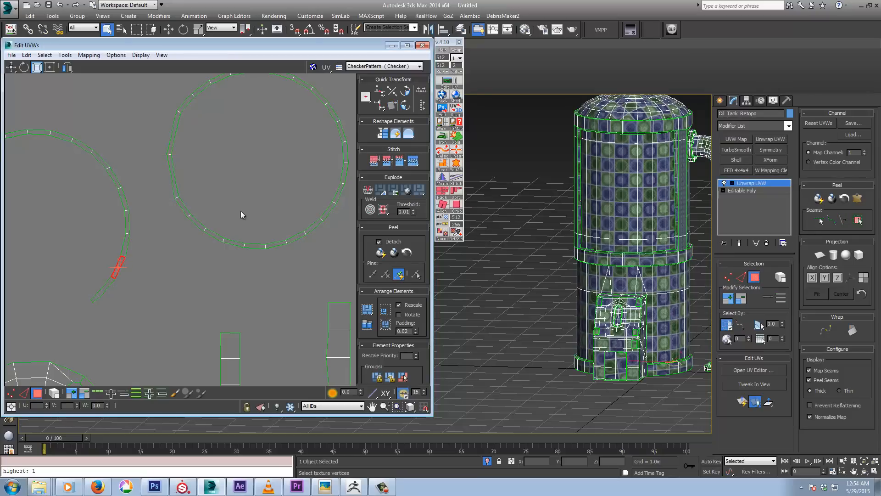
left_click_drag(241, 211, 256, 262)
left_click(54, 392)
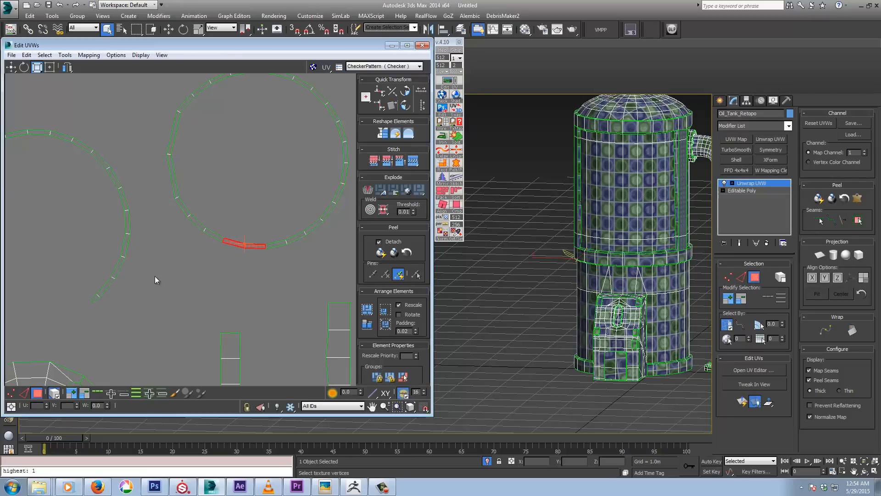
left_click_drag(155, 277, 239, 169)
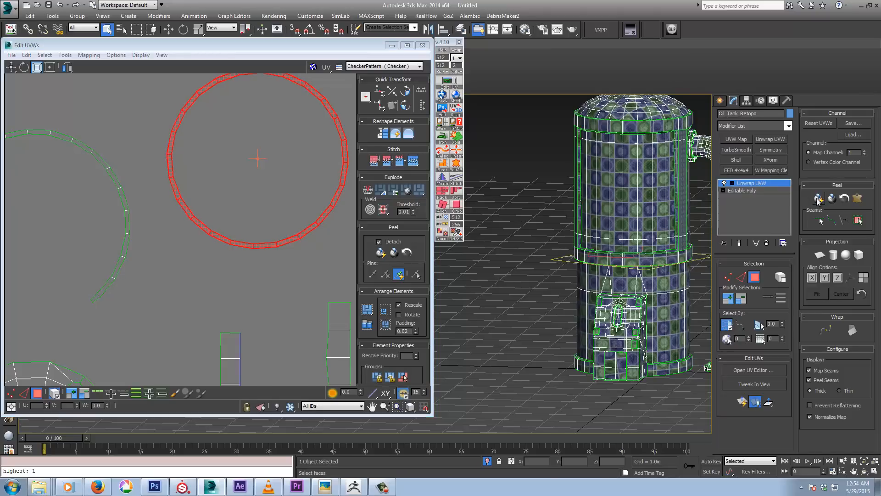
scroll(194, 211, "down", 5)
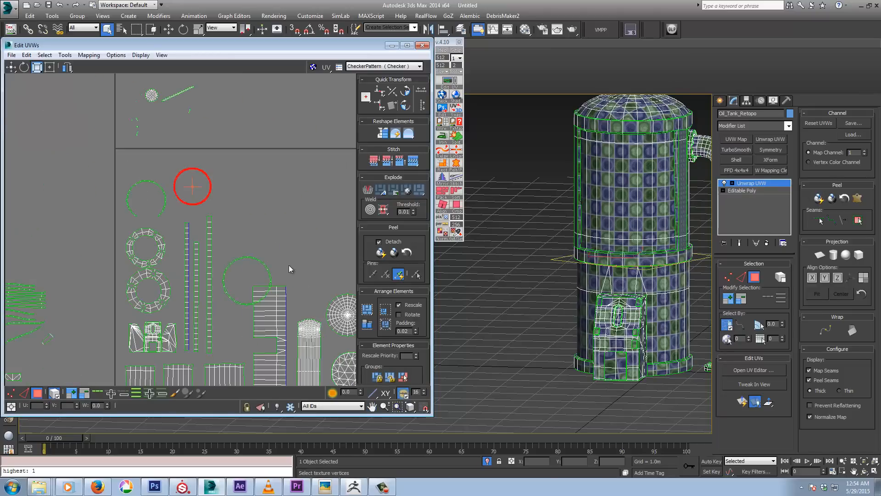
- Scale the dome rim ring shell down slightly and move it up beside the middle band's ring shell
left_click(259, 261)
right_click(257, 261)
left_click(275, 278)
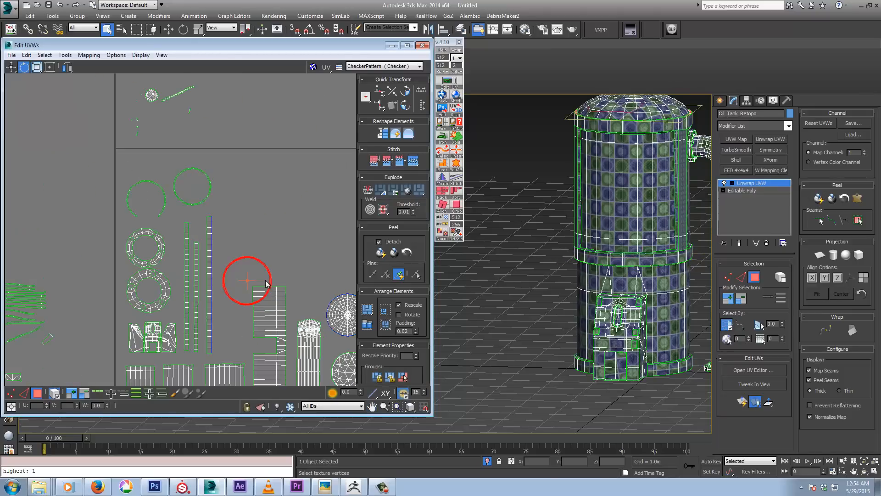
right_click(263, 278)
left_click(273, 302)
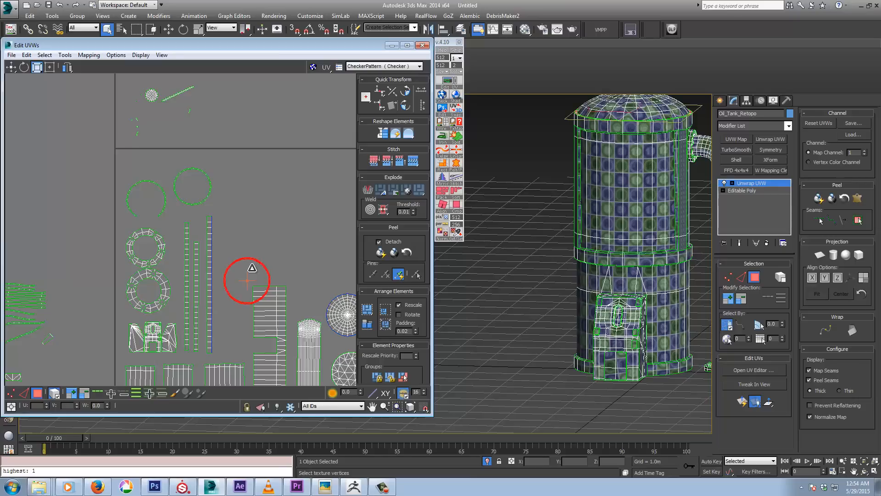
right_click(260, 269)
left_click(268, 279)
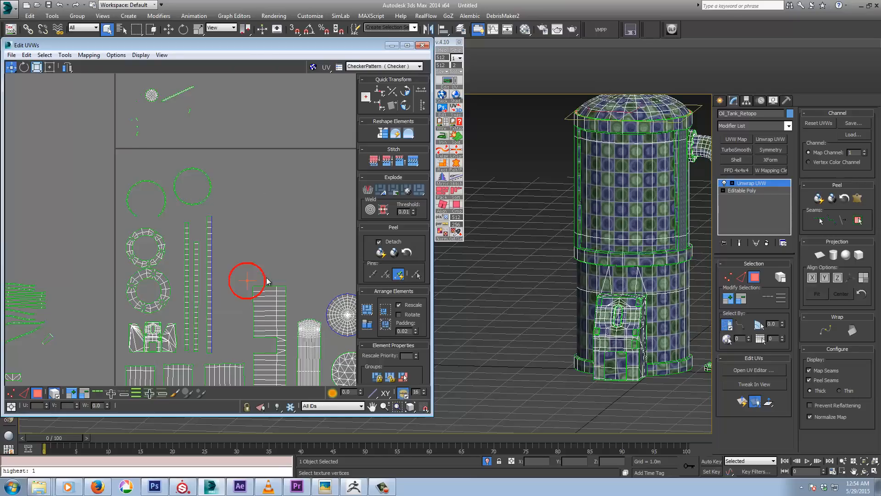
left_click_drag(262, 271, 257, 186)
- Select the small round shell above the UV tile and examine the pipe and its flanges on the model to identify its part
middle_click_drag(209, 133, 246, 205)
scroll(247, 227, "down", 1)
scroll(247, 227, "down", 3)
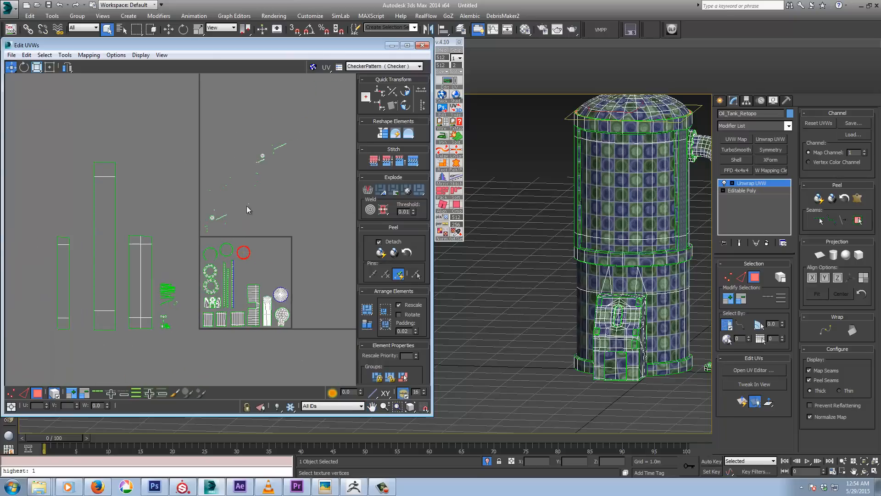
scroll(216, 214, "up", 7)
left_click(195, 229)
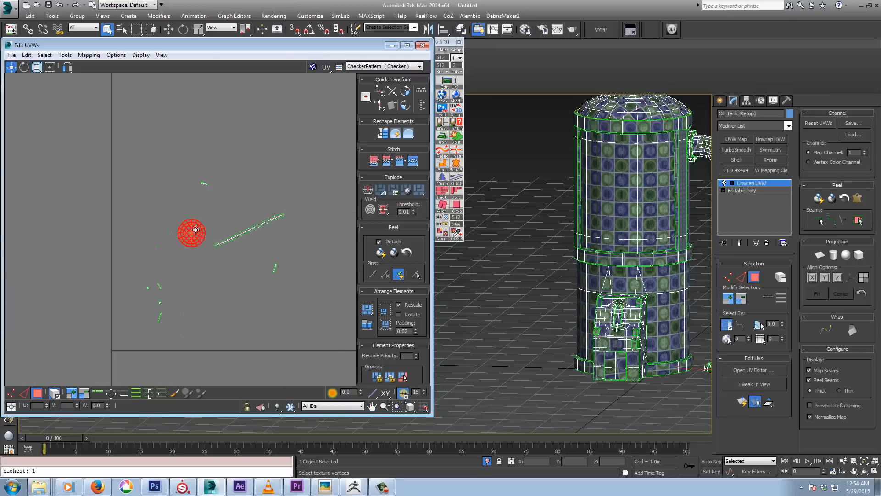
middle_click_drag(619, 229, 618, 161, "alt")
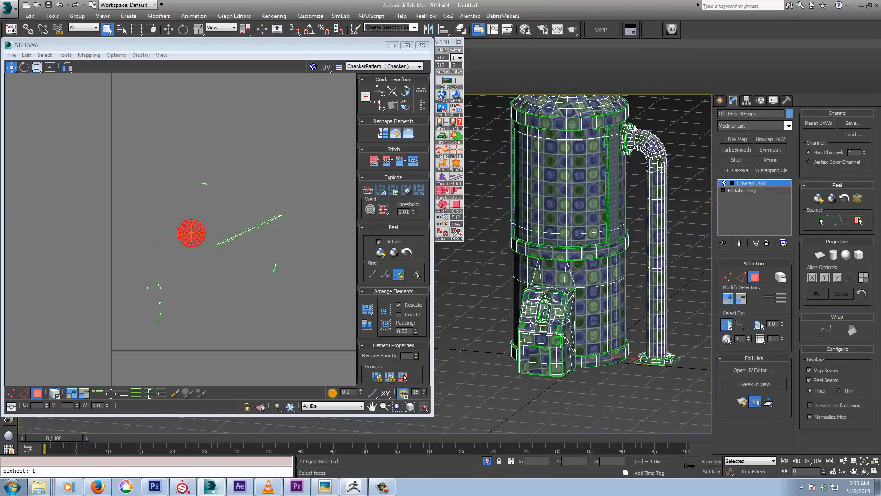
middle_click_drag(615, 266, 645, 154, "alt")
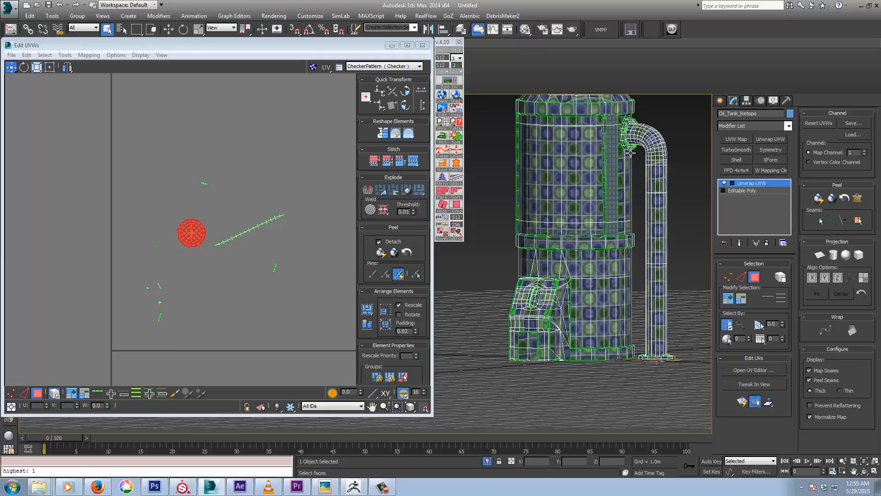
- Move both small round disc shells out of the scattered pieces into the empty area beside the tall panel shells
middle_click_drag(242, 191, 173, 173)
scroll(218, 194, "down", 5)
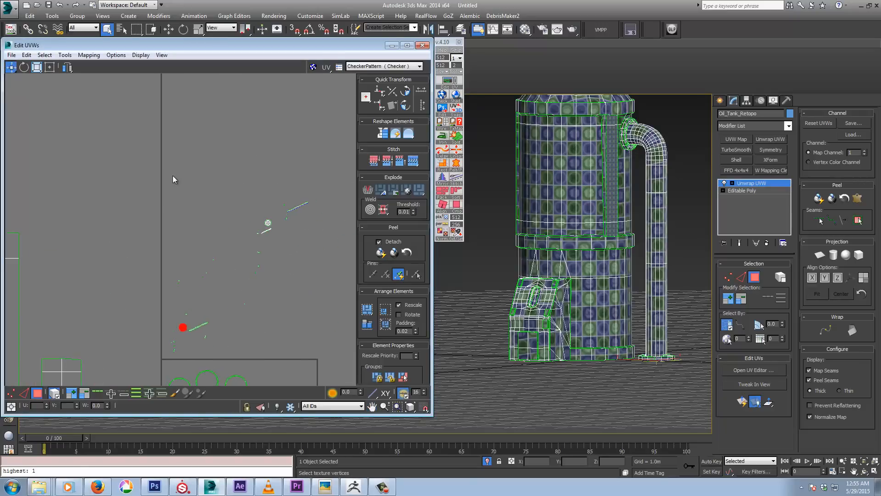
scroll(173, 175, "down", 3)
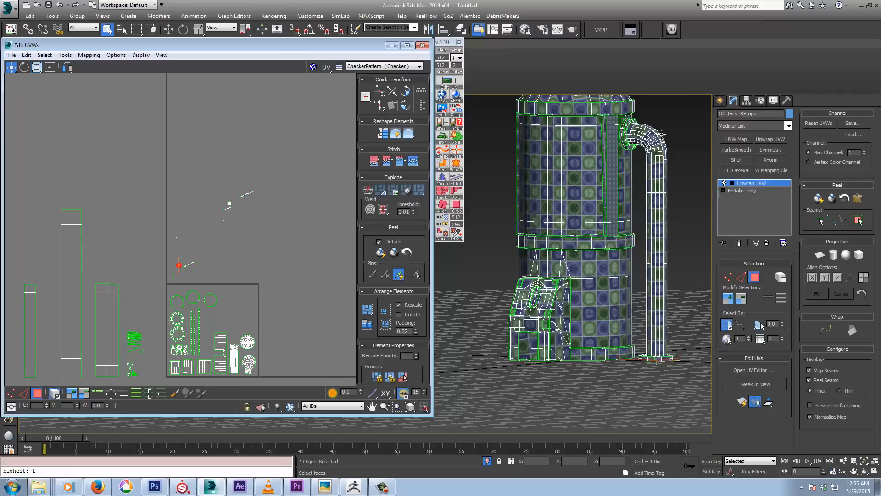
middle_click_drag(282, 241, 251, 239)
scroll(203, 236, "up", 4)
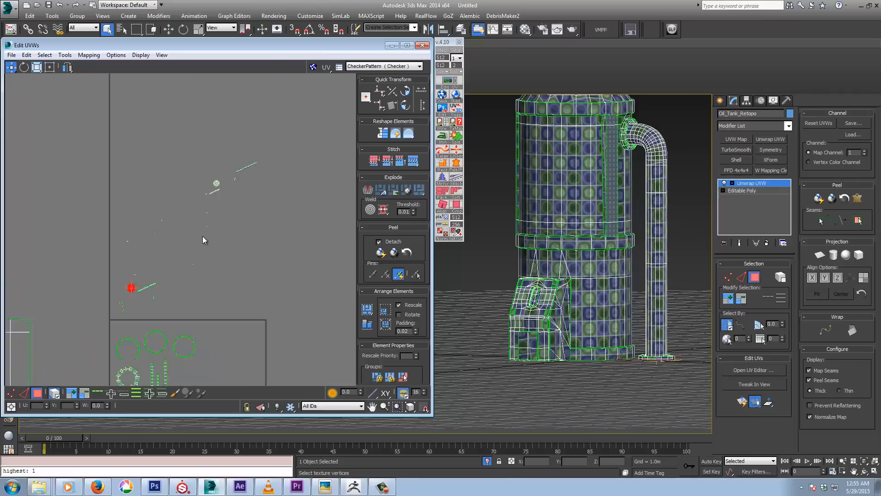
middle_click_drag(167, 226, 241, 206)
left_click_drag(296, 148, 64, 194)
left_click_drag(185, 285, 65, 206)
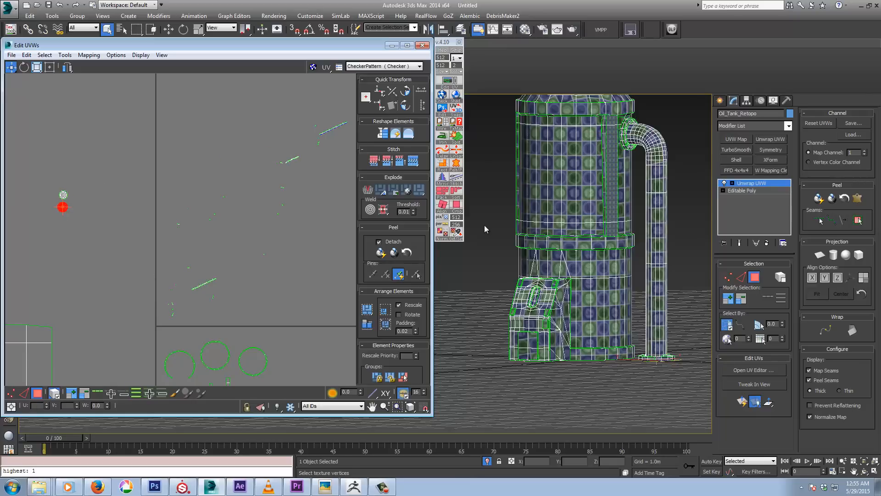
- Select the two thin rim strips of the pipe's flanges above the tile, quick peel them and pack them together
middle_click_drag(108, 330, 134, 242)
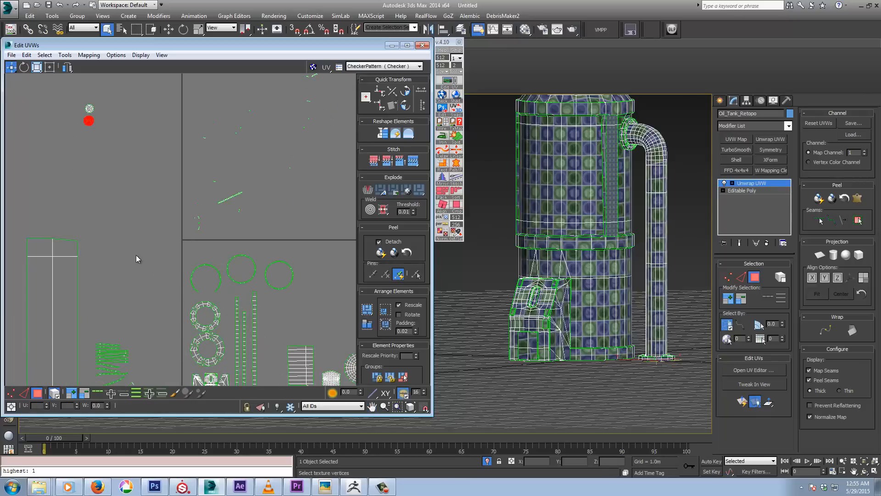
scroll(136, 258, "down", 3)
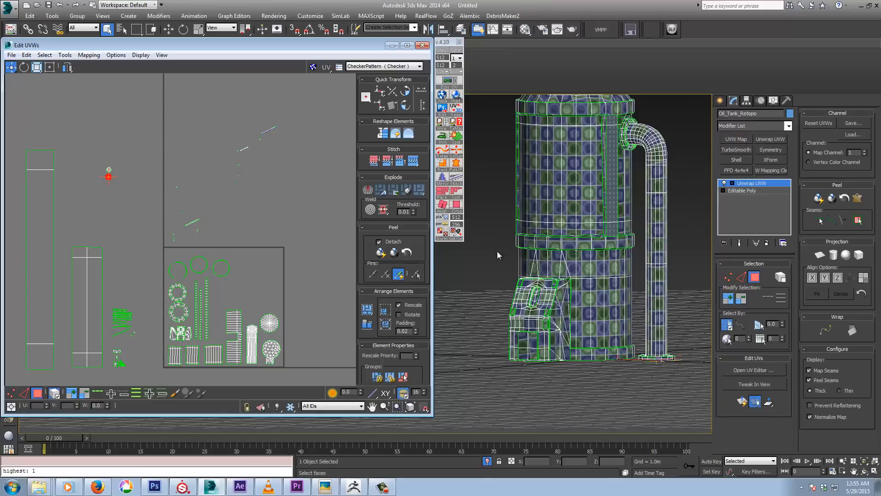
middle_click_drag(201, 241, 170, 271)
left_click(160, 252)
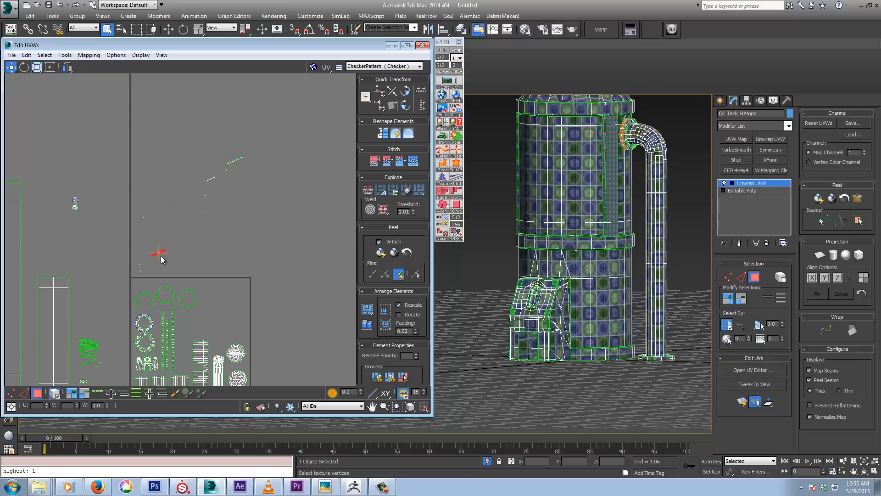
left_click(243, 160, "ctrl")
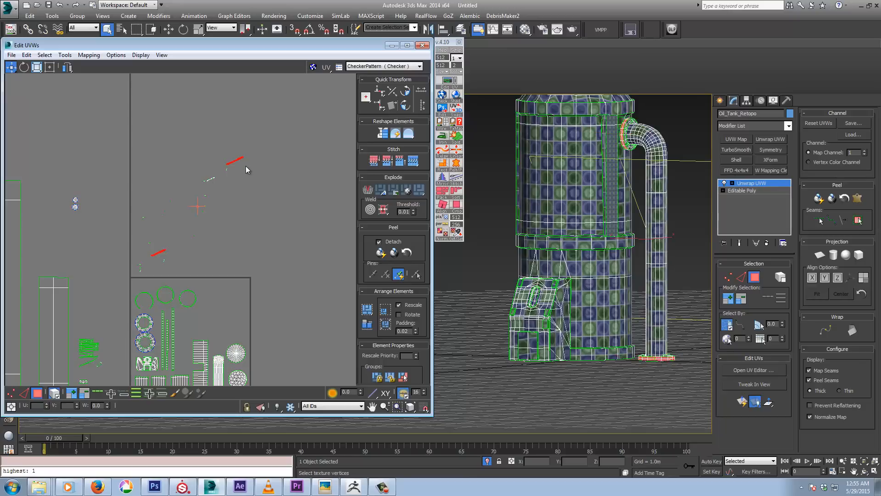
left_click(818, 202)
left_click(367, 324)
- Move the packed flange rim strips out of the tile, next to the small part shells
scroll(220, 277, "up", 8)
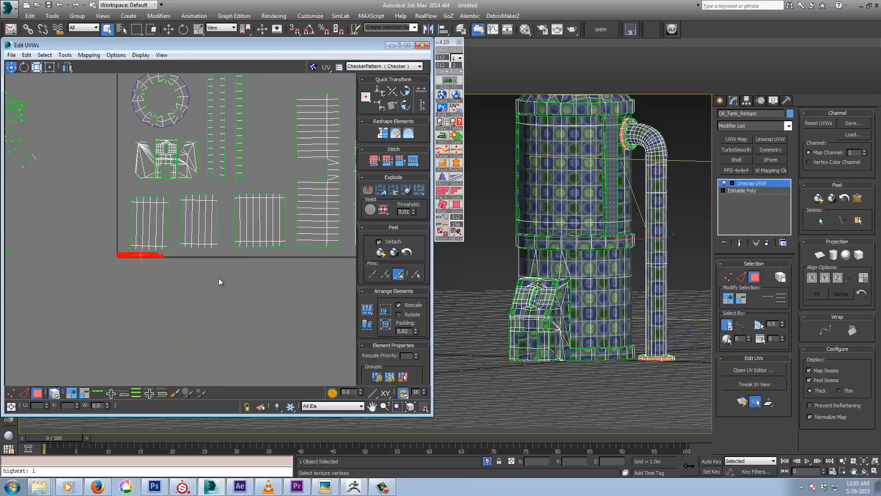
middle_click_drag(89, 270, 231, 298)
left_click_drag(229, 285, 25, 312)
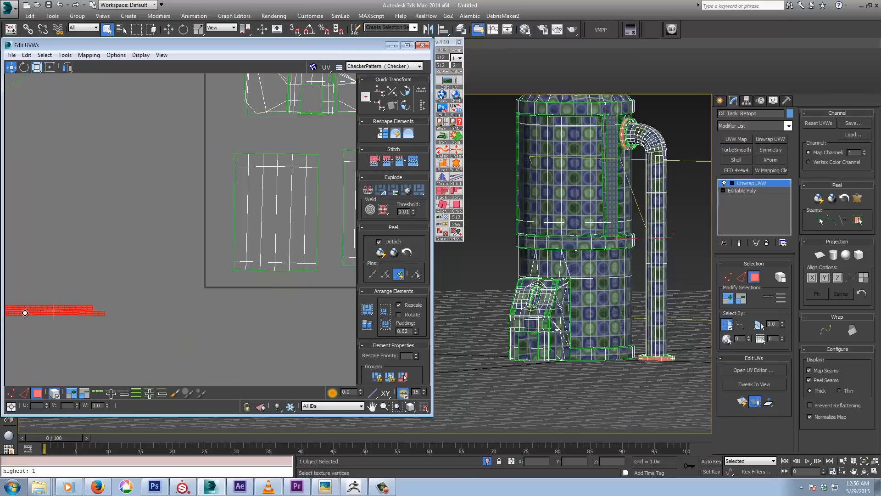
middle_click_drag(61, 290, 206, 282)
scroll(201, 281, "down", 3)
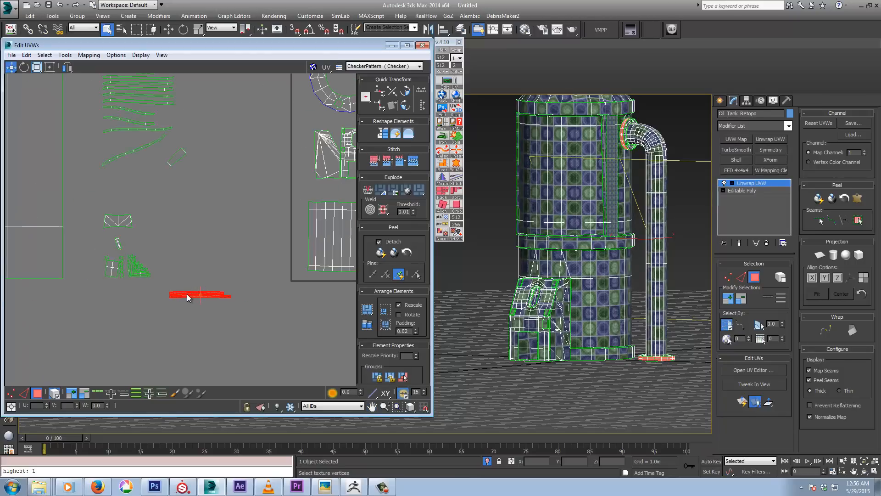
left_click_drag(187, 294, 192, 247)
scroll(200, 220, "down", 7)
middle_click_drag(221, 280, 204, 292)
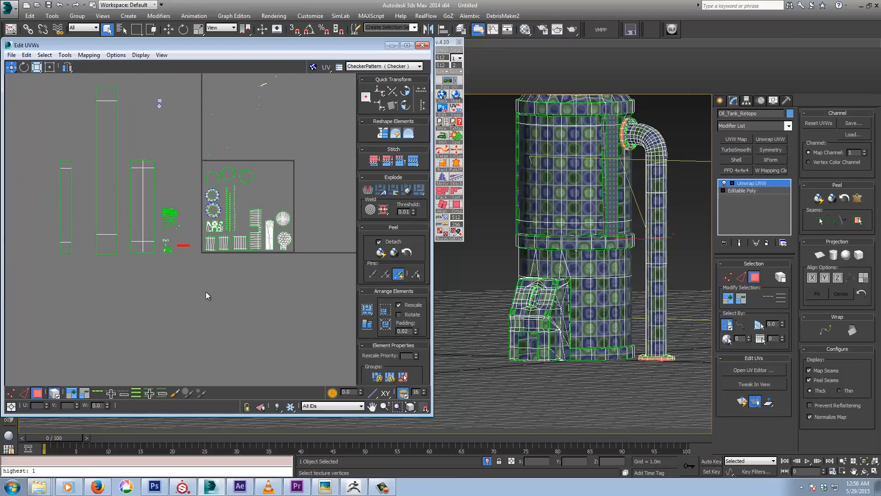
- Rotate the flange rim strips 90 degrees and place them upright in the tile beside the pipe's shell
scroll(207, 275, "up", 3)
left_click_drag(144, 226, 285, 177)
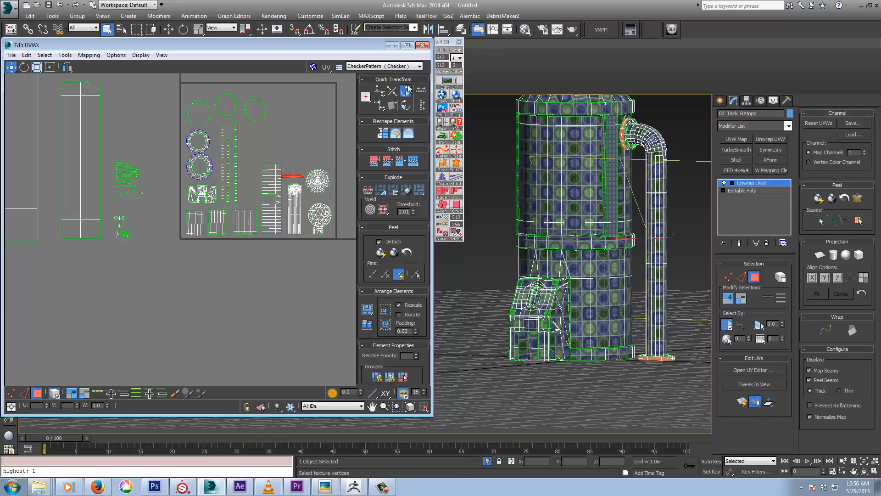
scroll(298, 208, "up", 3)
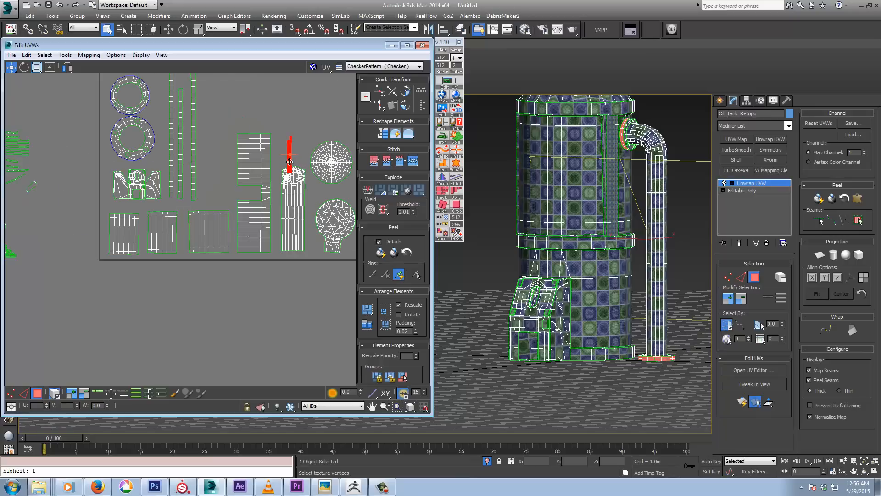
left_click_drag(289, 161, 277, 236)
middle_click_drag(280, 221, 250, 243)
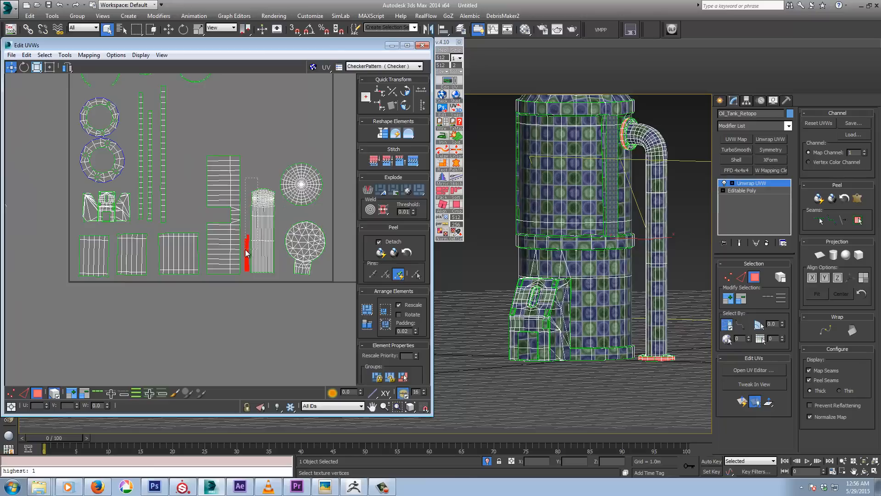
- Add the pipe's shell to the selected flange rim strips and move them together out of the tile into an empty area
left_click(255, 260, "ctrl")
middle_click_drag(254, 273, 195, 285)
left_click_drag(200, 267, 330, 240)
middle_click_drag(302, 252, 173, 309)
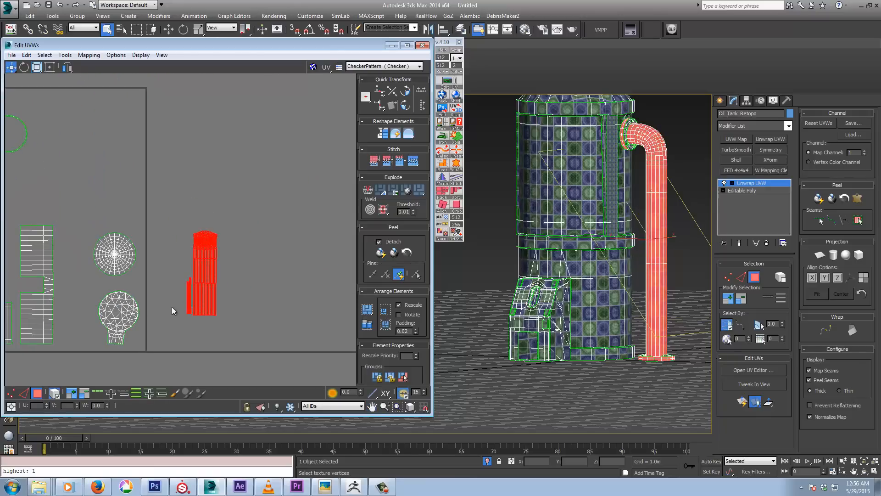
left_click_drag(208, 251, 247, 144)
middle_click_drag(216, 232, 299, 384)
scroll(282, 336, "down", 3)
middle_click_drag(199, 256, 276, 212)
scroll(276, 213, "down", 2)
- Identify the ring shells of the pipe's two flanges from the model and move both beside the pipe's shell outside the tile
middle_click_drag(659, 360, 645, 397, "alt")
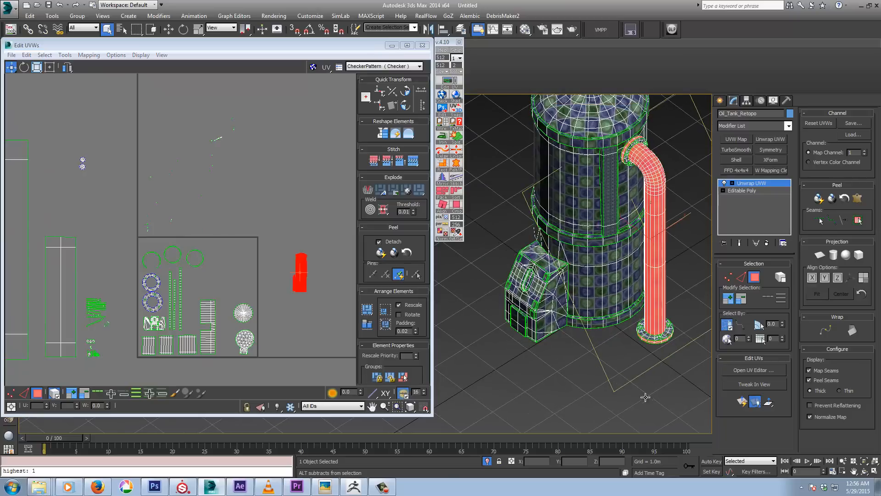
left_click(646, 335)
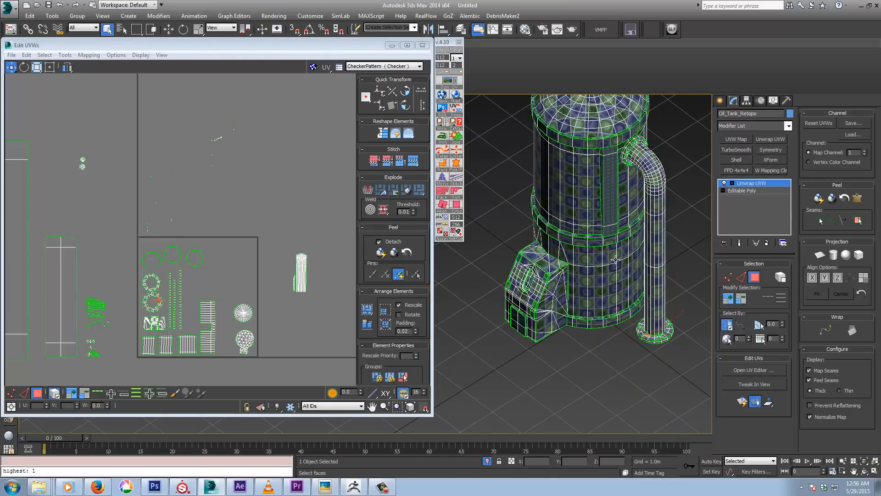
left_click(632, 147)
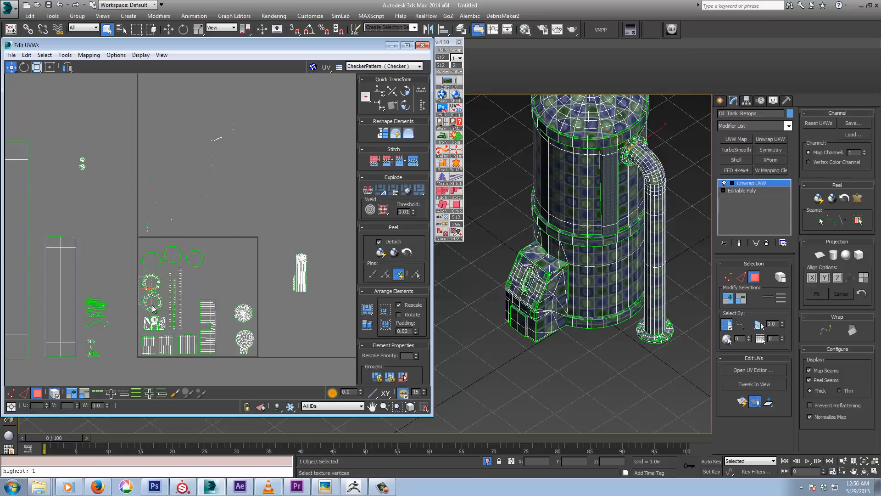
left_click_drag(154, 308, 328, 276)
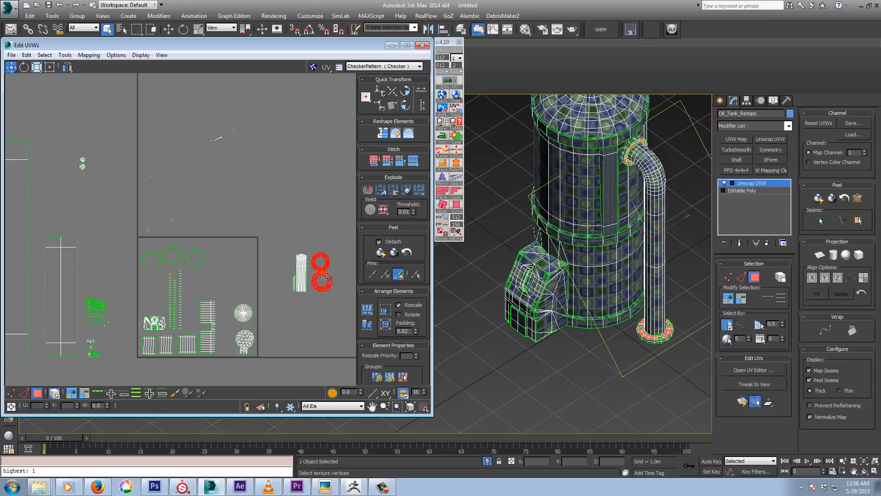
- Select the thin strip shell of the oval slot's rim on the base housing and quick peel it
left_click(220, 140)
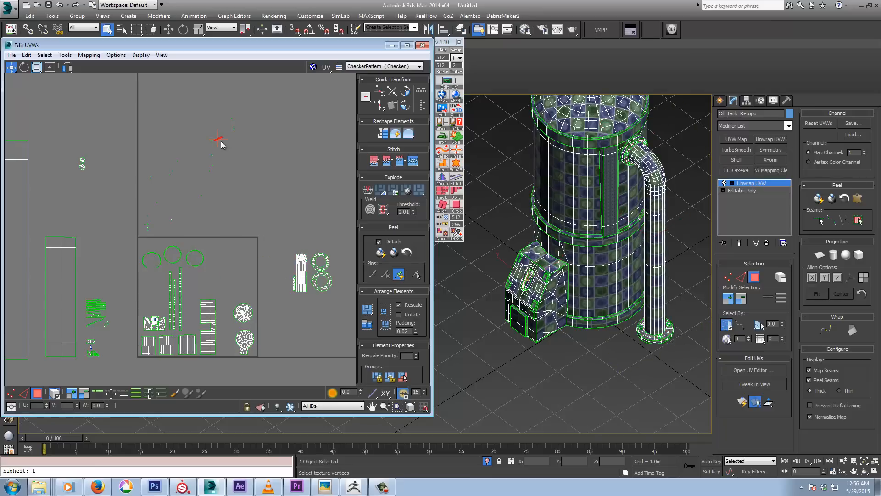
middle_click_drag(565, 246, 644, 237, "alt")
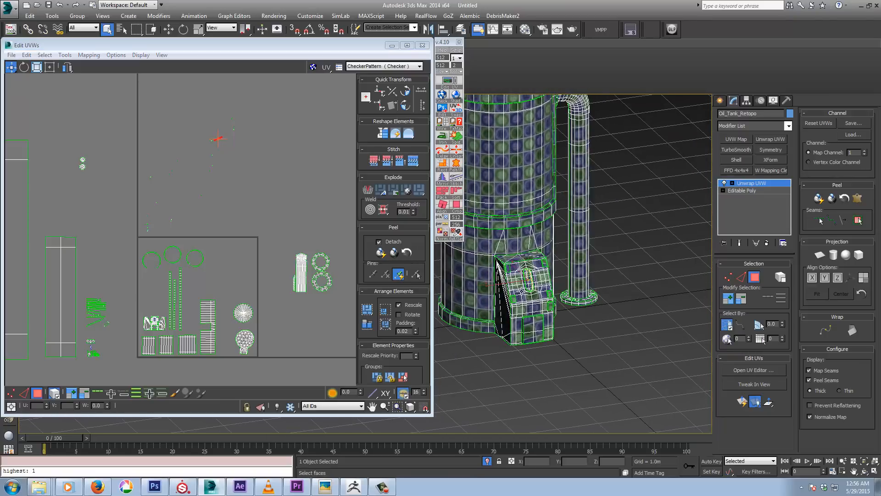
scroll(523, 292, "up", 5)
scroll(572, 270, "up", 3)
middle_click_drag(560, 271, 546, 306, "alt")
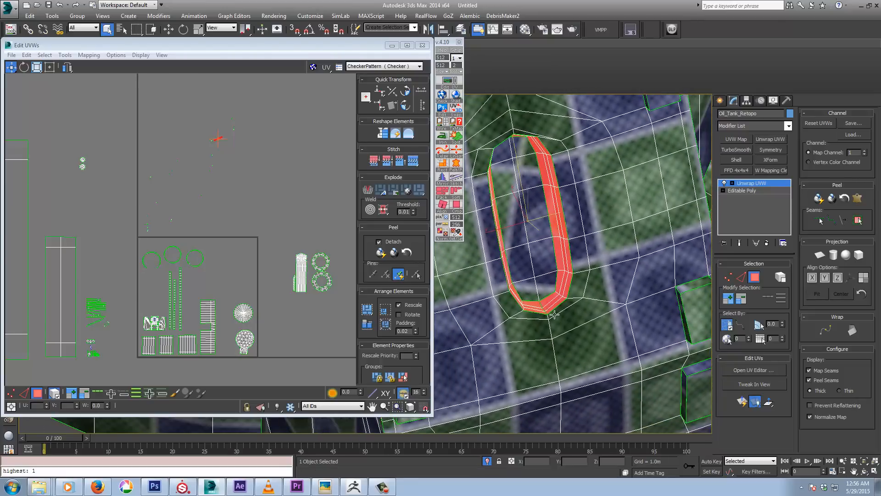
scroll(235, 124, "up", 5)
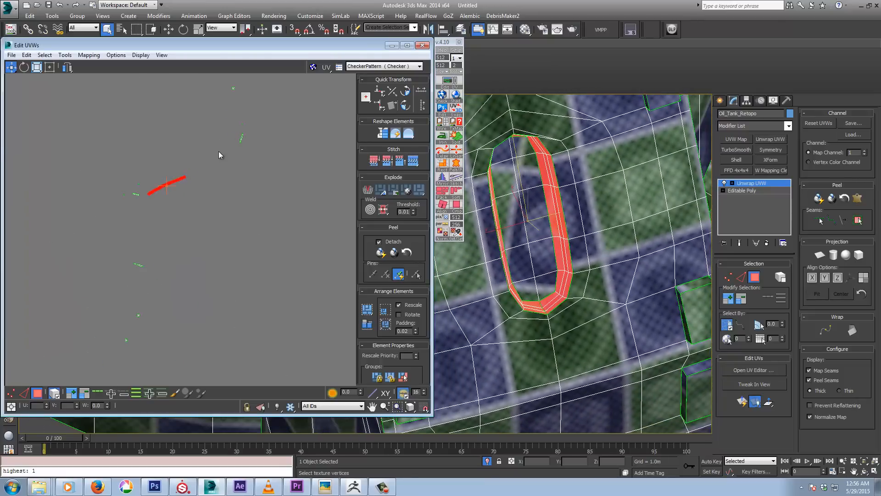
left_click(818, 199)
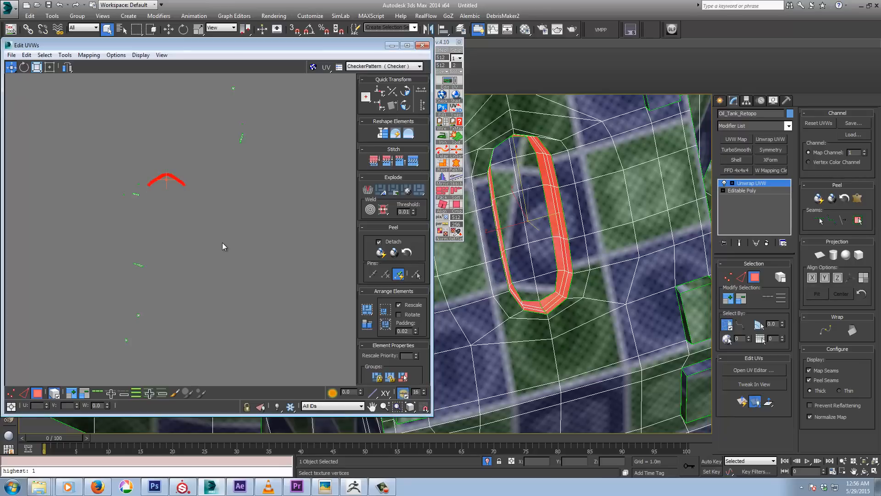
- Move the peeled oval rim strip out of the scattered pieces to the group of small housing part shells using the Freeform tool
middle_click_drag(541, 247, 459, 209, "alt")
middle_click_drag(162, 222, 279, 226)
scroll(276, 227, "down", 6)
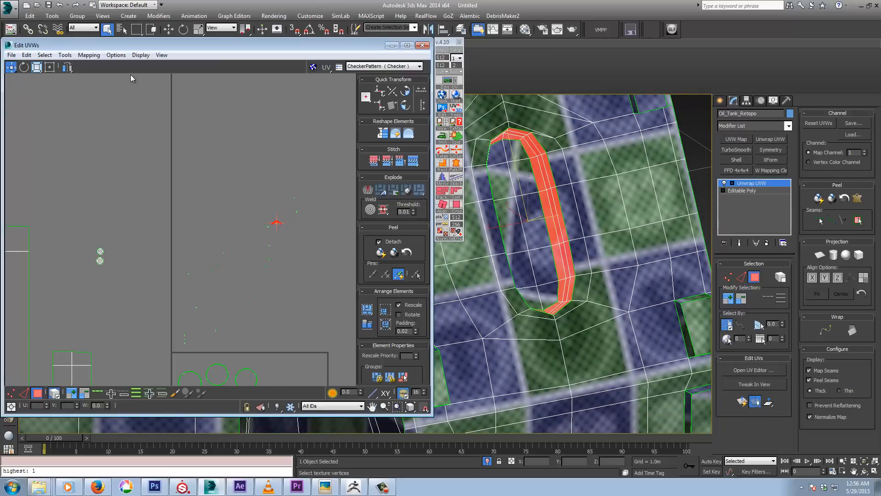
left_click(50, 68)
left_click_drag(285, 225, 140, 364)
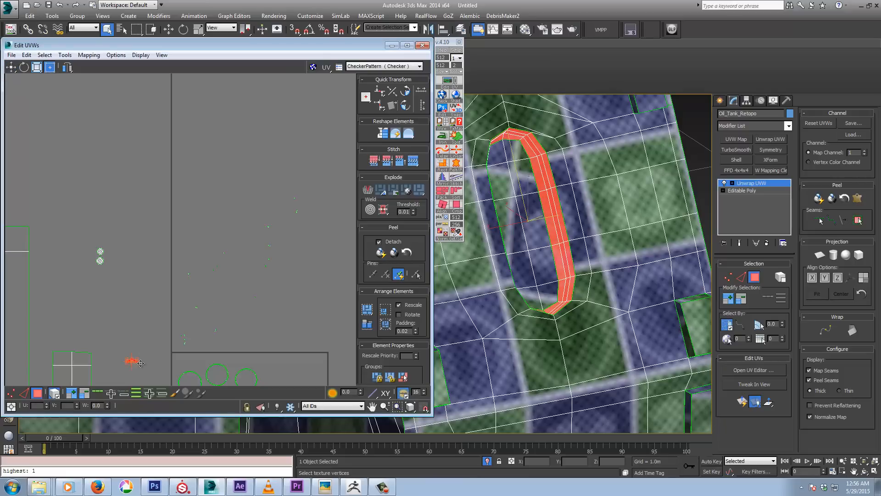
middle_click_drag(179, 300, 255, 129)
left_click_drag(216, 196, 194, 347)
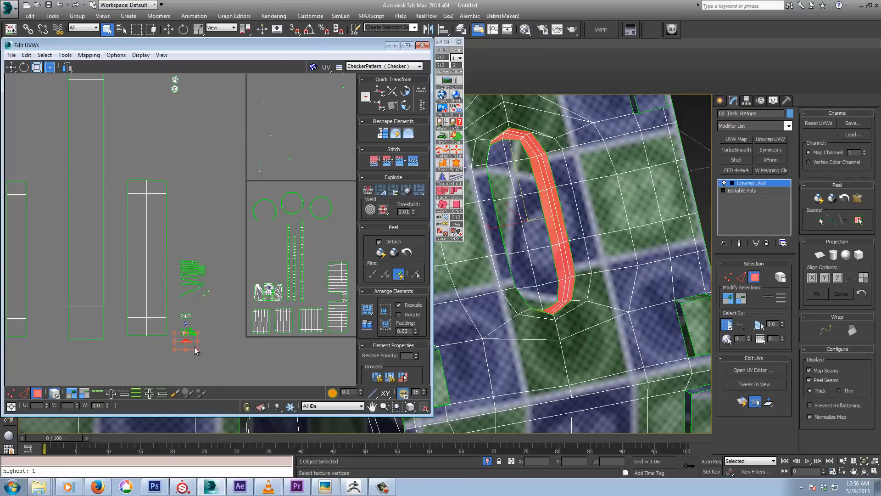
- Select a tiny strip shell among the scattered pieces and locate its bolt on the pipe's lower flange
middle_click_drag(329, 173, 240, 266)
scroll(243, 192, "up", 8)
left_click_drag(198, 122, 268, 244)
scroll(570, 218, "down", 6)
middle_click_drag(570, 218, 541, 243, "alt")
scroll(585, 232, "up", 4)
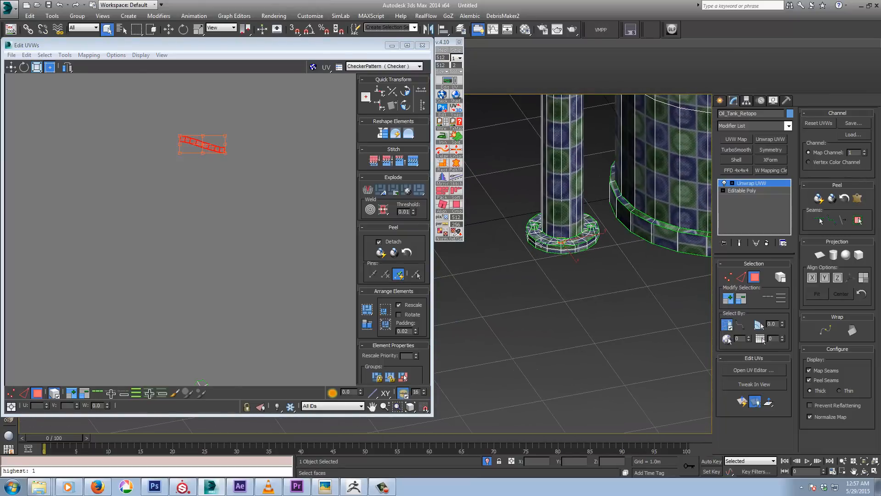
scroll(560, 243, "up", 6)
scroll(560, 242, "down", 3)
middle_click(181, 221)
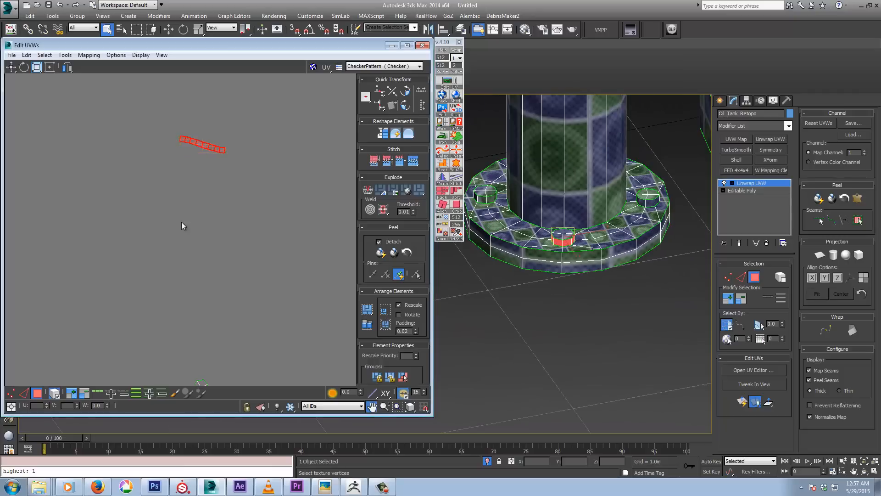
- Add a side face of each remaining bolt around the pipe's lower flange to the selection
scroll(179, 224, "up", 4)
middle_click_drag(178, 225, 245, 156)
scroll(190, 234, "down", 6)
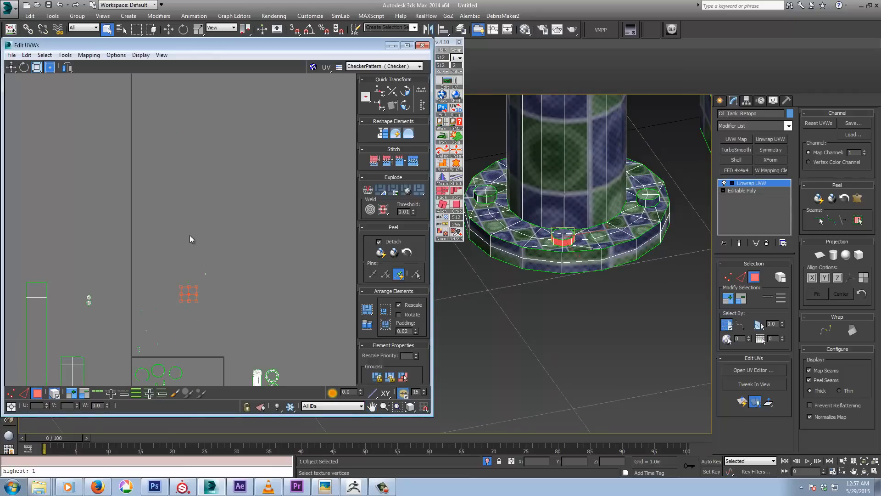
middle_click_drag(249, 283, 270, 180)
scroll(200, 249, "up", 3)
scroll(199, 248, "up", 2)
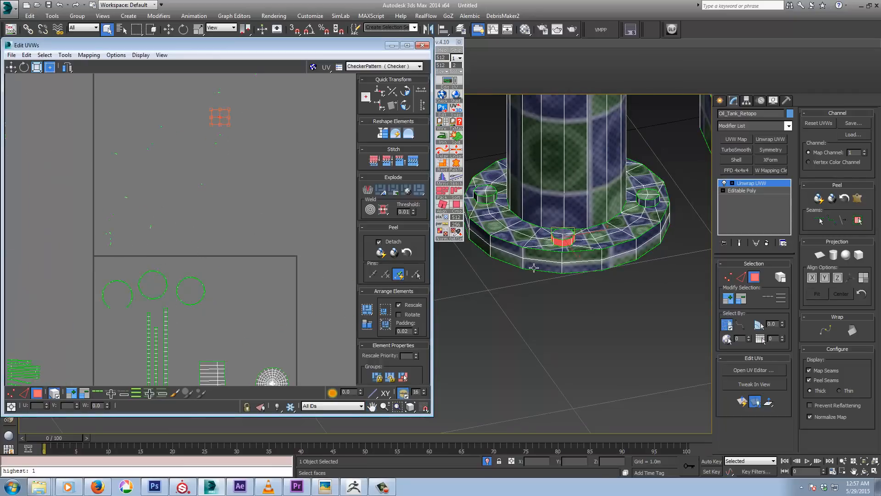
middle_click(559, 242)
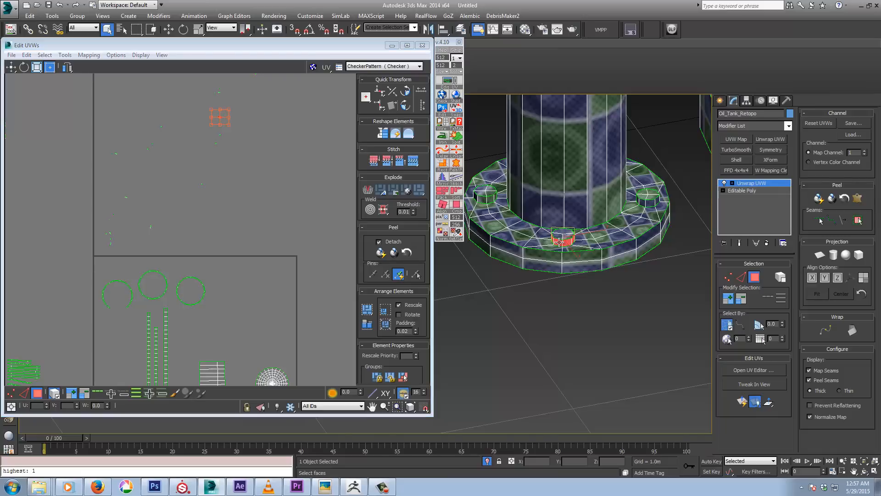
left_click(649, 203, "ctrl")
left_click(483, 198, "ctrl")
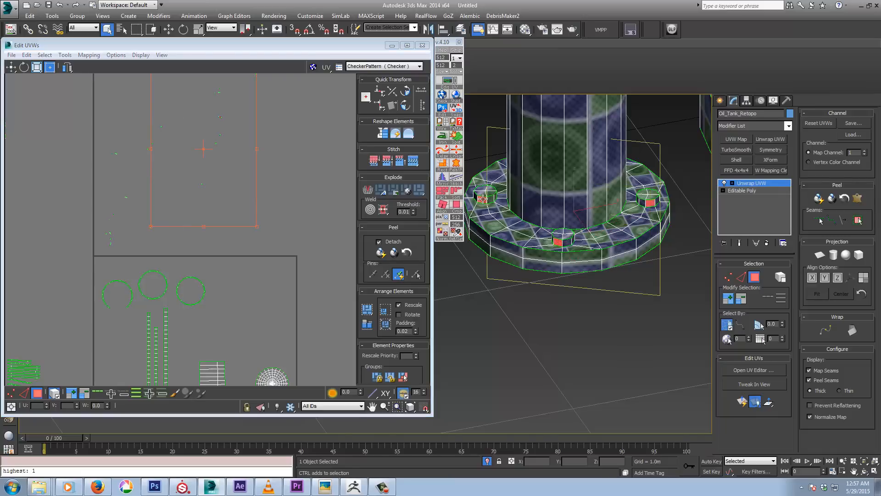
middle_click_drag(487, 208, 706, 225, "alt")
left_click(510, 246, "ctrl")
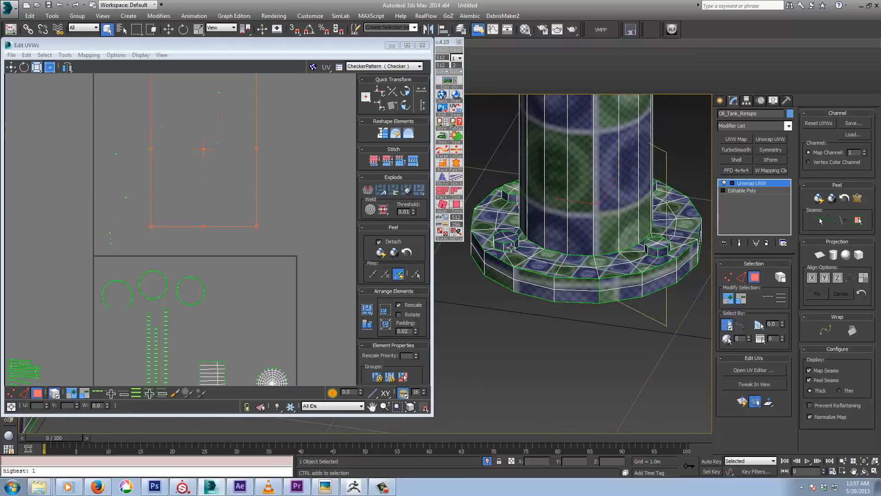
left_click(510, 198, "ctrl")
middle_click_drag(511, 198, 592, 205, "alt")
scroll(203, 178, "down", 2)
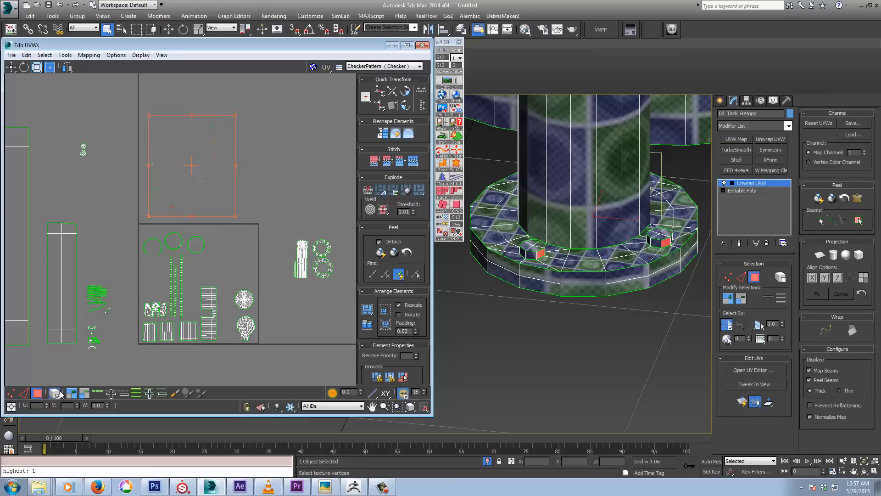
- Extend the selection to the complete bolt side strips and move them out of the tile with the Freeform tool
scroll(203, 191, "up", 6)
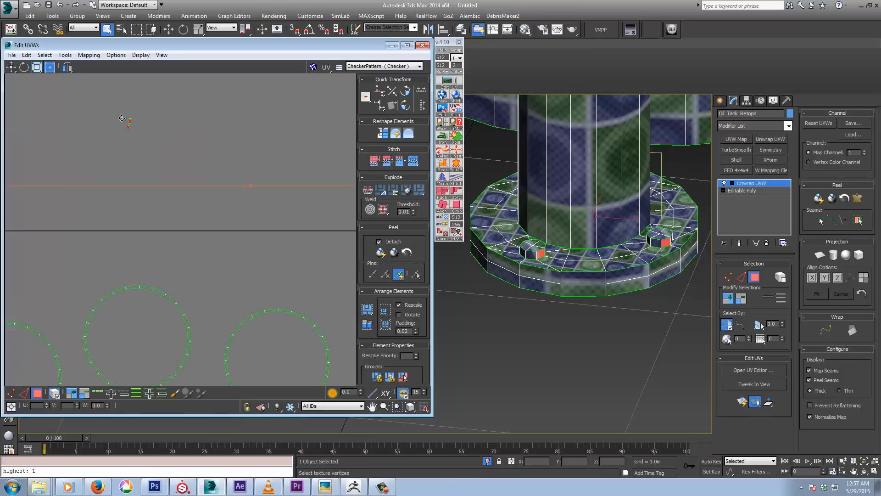
scroll(180, 176, "up", 2)
right_click(162, 186)
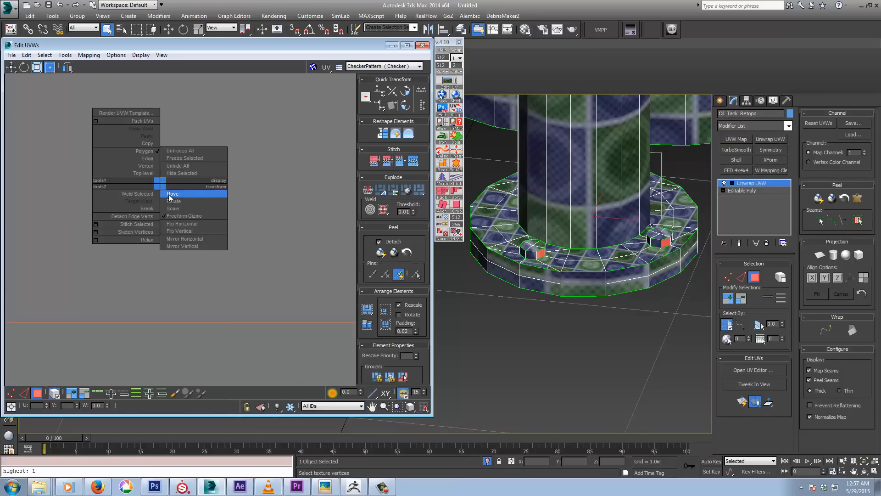
left_click(175, 195)
scroll(206, 203, "down", 7)
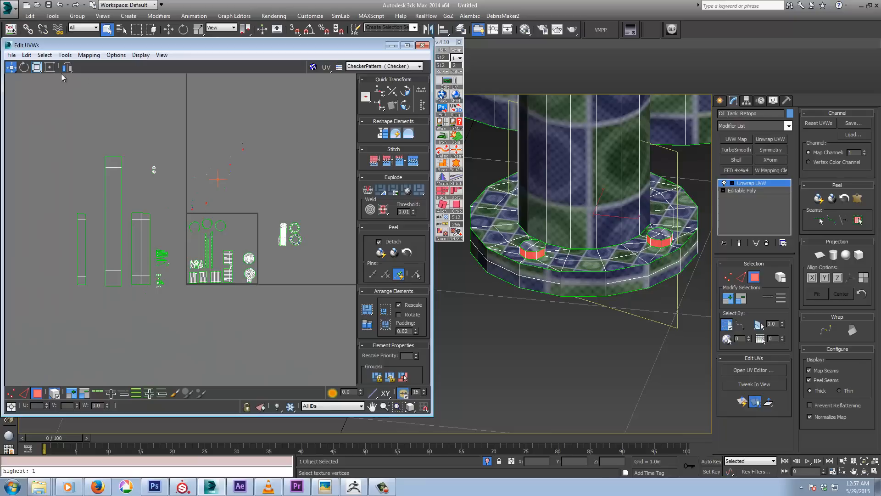
left_click(48, 68)
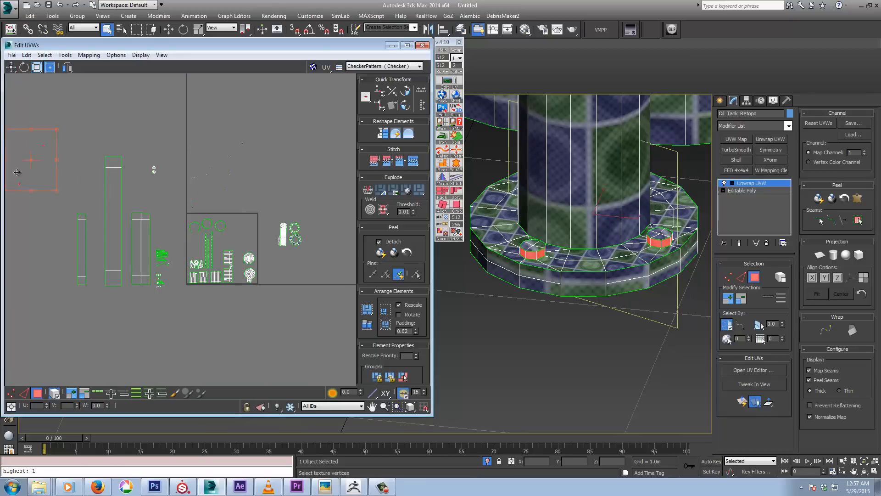
middle_click_drag(53, 193, 134, 216)
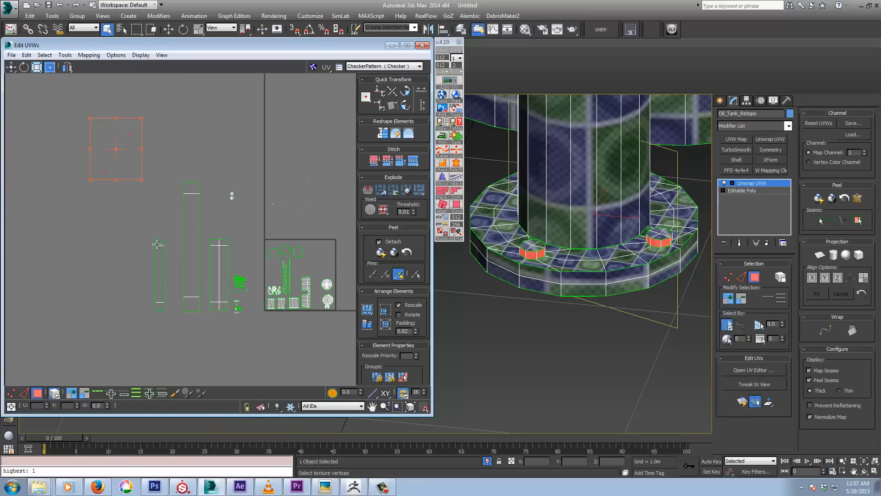
- Select side faces of the bolts around the pipe's upper flange on the model
middle_click_drag(586, 205, 585, 300)
scroll(584, 300, "down", 6)
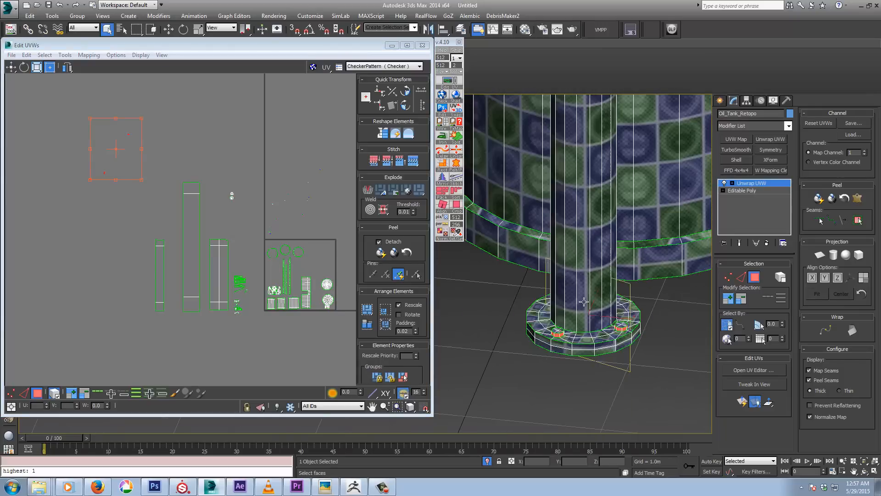
middle_click_drag(566, 195, 578, 246)
scroll(579, 240, "up", 8)
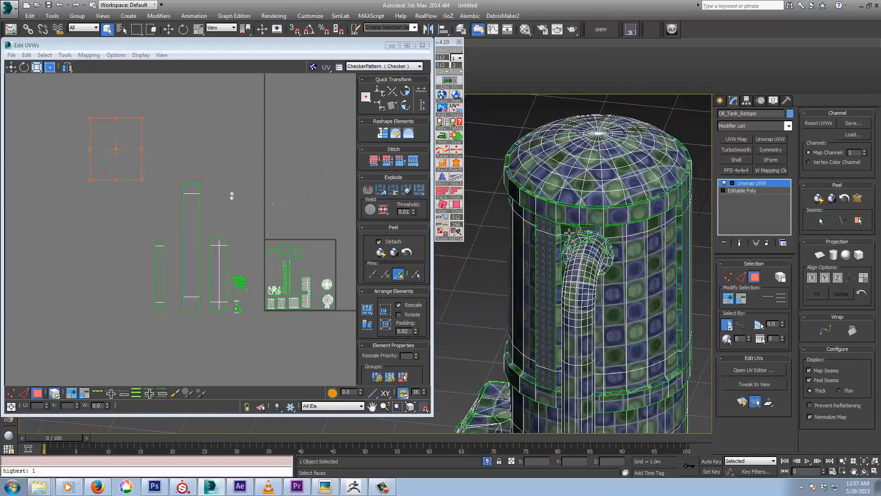
left_click(632, 243)
middle_click_drag(632, 244, 568, 258, "alt")
left_click(554, 258, "ctrl")
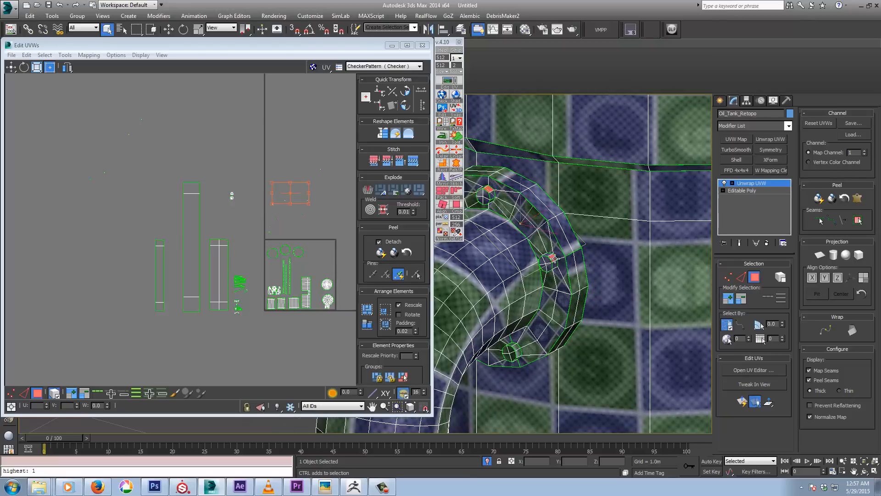
left_click(516, 356, "ctrl")
middle_click_drag(516, 355, 554, 357, "alt")
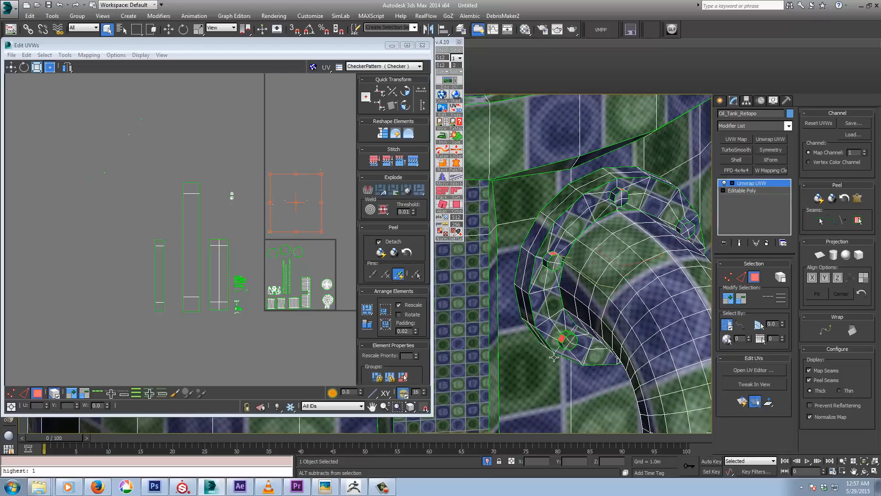
- Add the missing bolt side strip from the scattered pieces to the upper flange bolt selection
right_click(291, 212)
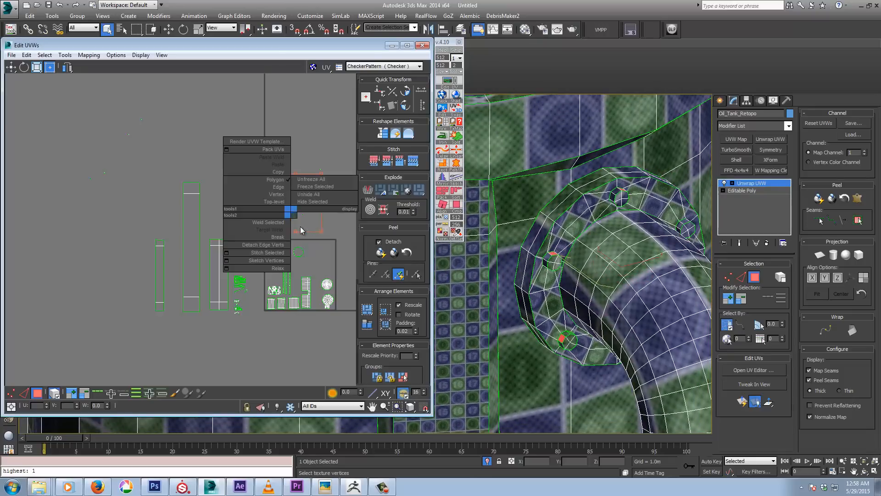
left_click(305, 230)
right_click(299, 225)
left_click(310, 234)
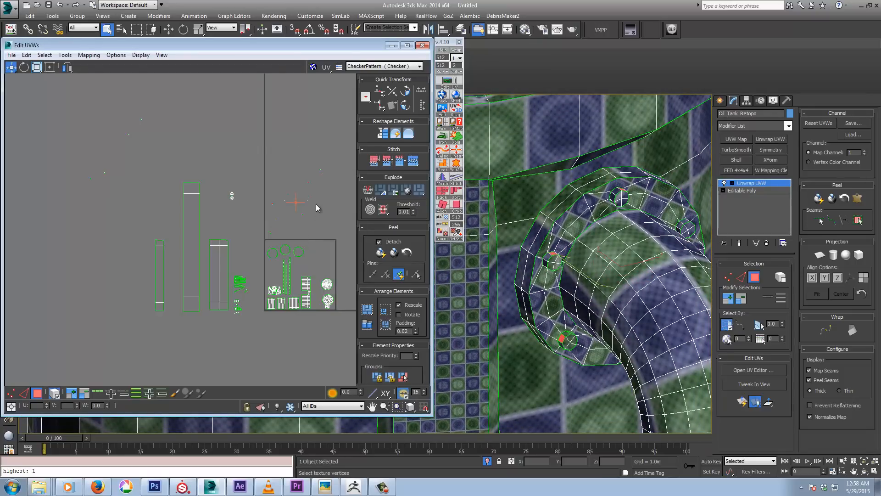
scroll(316, 204, "up", 3)
scroll(266, 192, "up", 6)
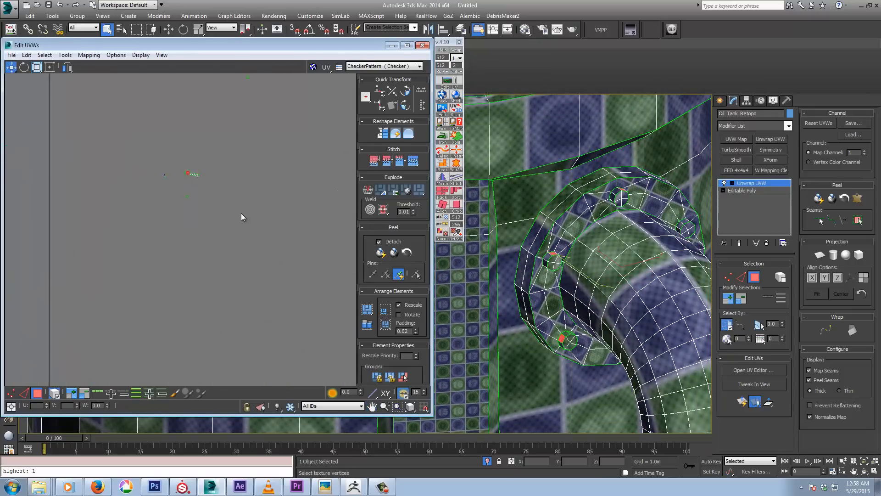
left_click_drag(206, 162, 195, 186, "ctrl")
scroll(312, 221, "down", 9)
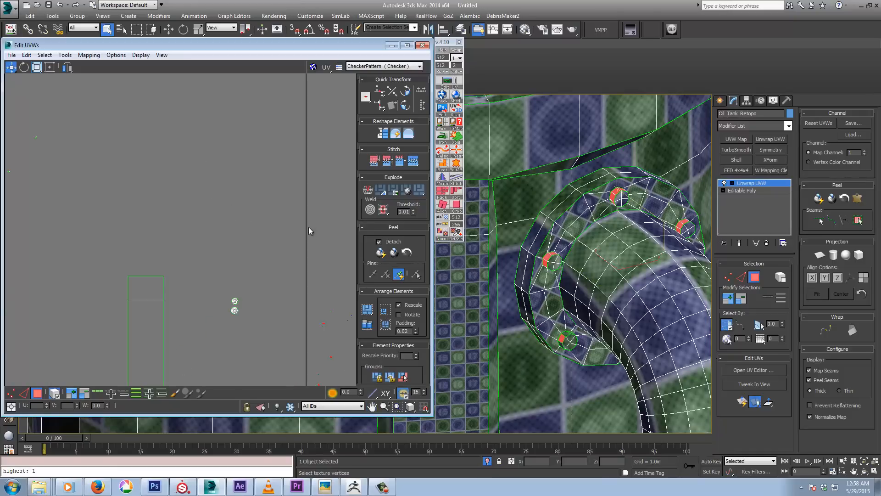
- Move the upper flange's bolt side strips out of the tile near the lower flange's strips using the Freeform tool
middle_click_drag(316, 222, 215, 216)
scroll(215, 216, "down", 2)
left_click(48, 67)
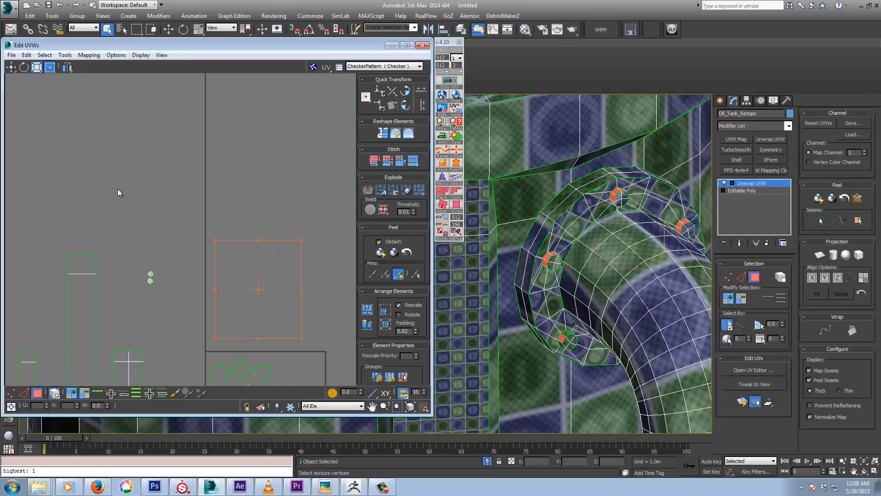
middle_click_drag(143, 199, 346, 221)
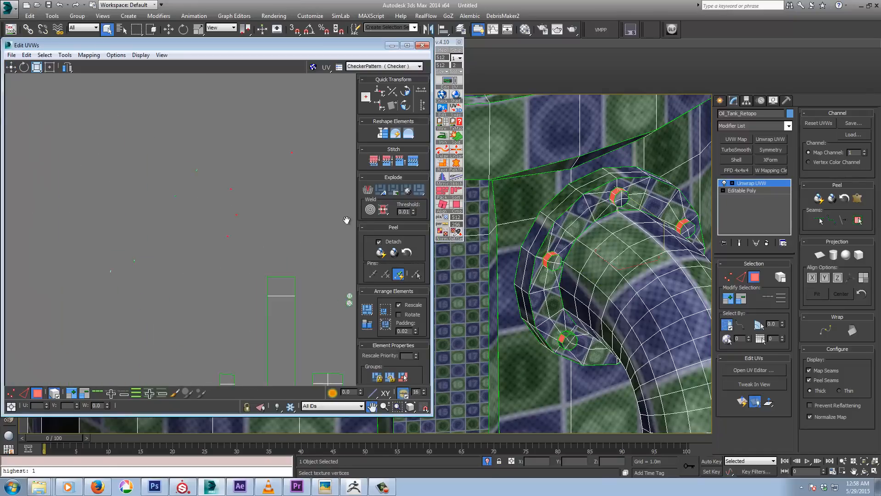
scroll(248, 216, "down", 3)
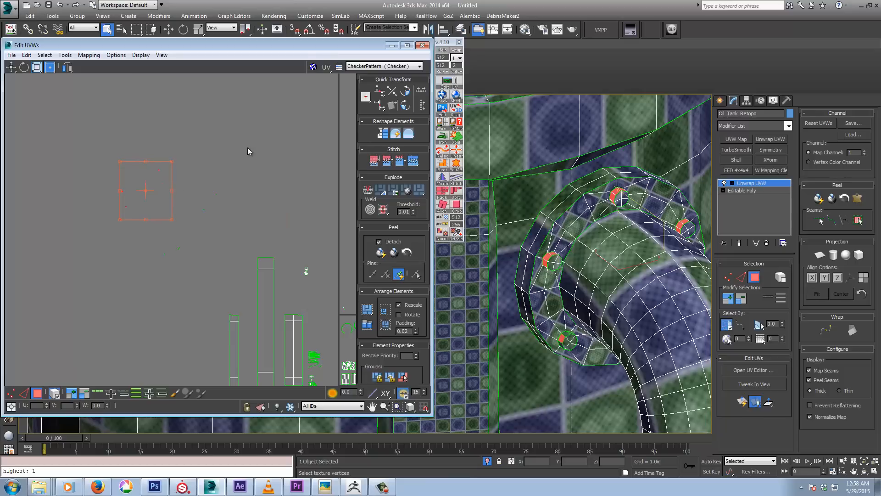
- Select all bolt side strips of both flanges outside the tile and pack them into a compact cluster
left_click_drag(172, 220, 216, 255)
middle_click_drag(302, 329, 137, 258)
scroll(138, 260, "down", 1)
scroll(181, 335, "up", 5)
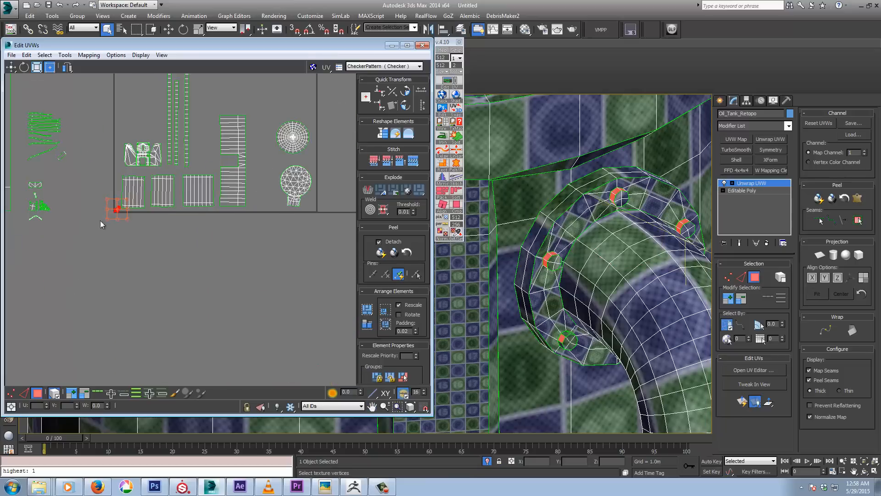
middle_click_drag(100, 220, 170, 270)
scroll(170, 270, "up", 5)
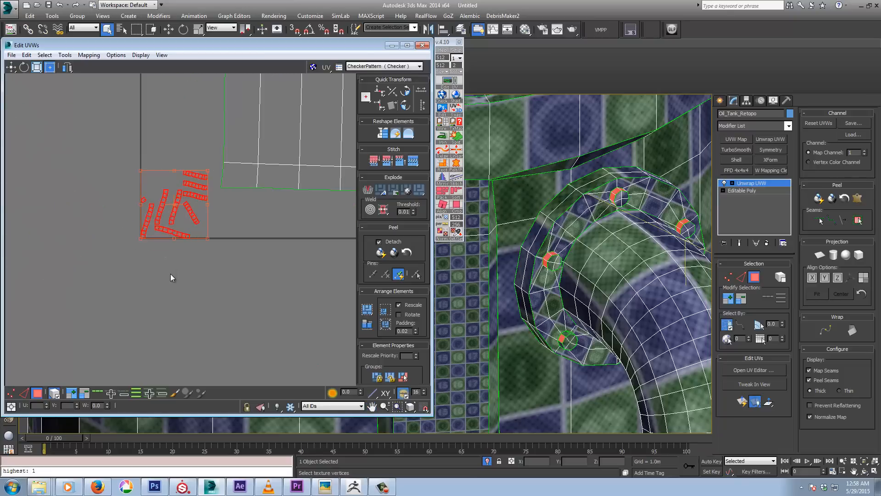
scroll(170, 274, "up", 3)
middle_click_drag(124, 247, 199, 302)
scroll(200, 302, "down", 8)
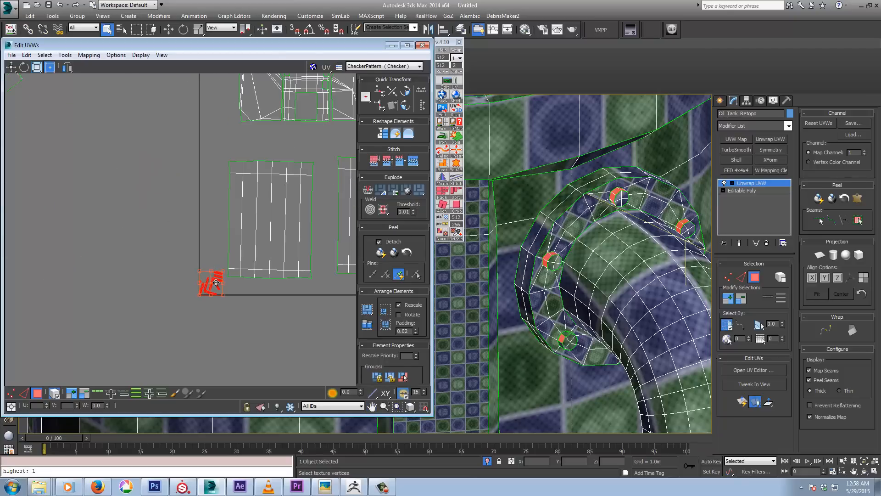
- Move the packed bolt side strips out of the tile beside the pipe and flange ring shells
middle_click_drag(281, 320, 122, 294)
scroll(122, 293, "down", 4)
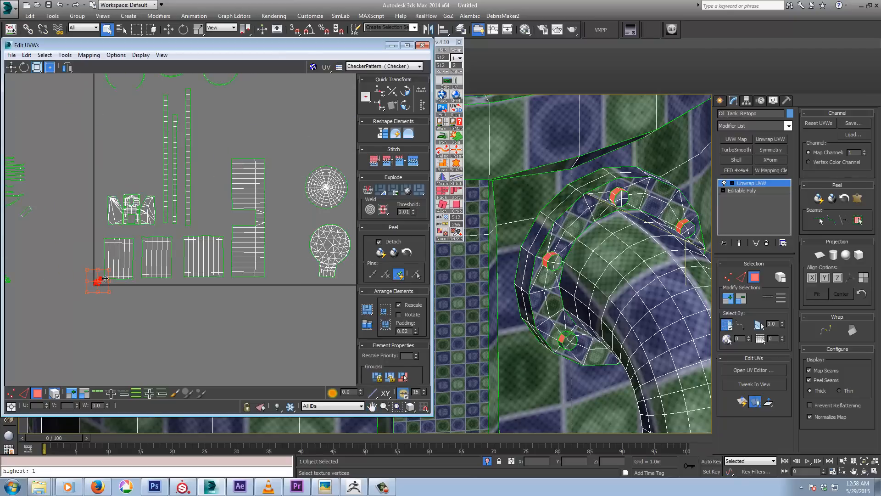
left_click_drag(219, 247, 297, 221)
middle_click_drag(278, 273, 130, 303)
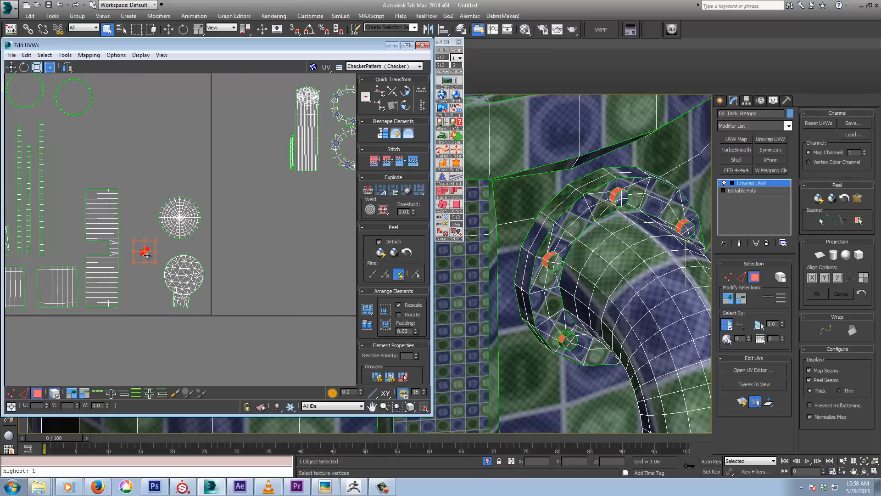
middle_click_drag(319, 181, 224, 260)
middle_click_drag(167, 223, 192, 281)
scroll(190, 280, "down", 4)
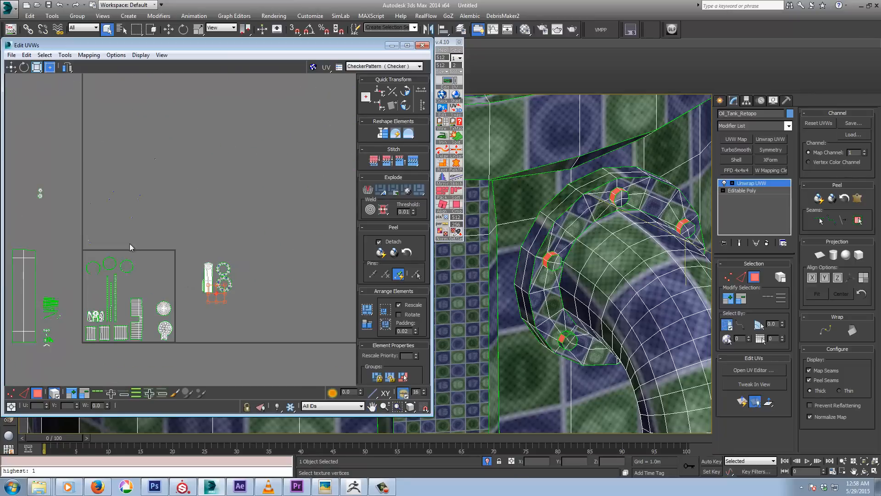
- Select all the tiny bolt cap shells scattered above the tile and pack them into a compact cluster
middle_click_drag(119, 211, 184, 233)
scroll(197, 227, "up", 5)
scroll(208, 231, "up", 3)
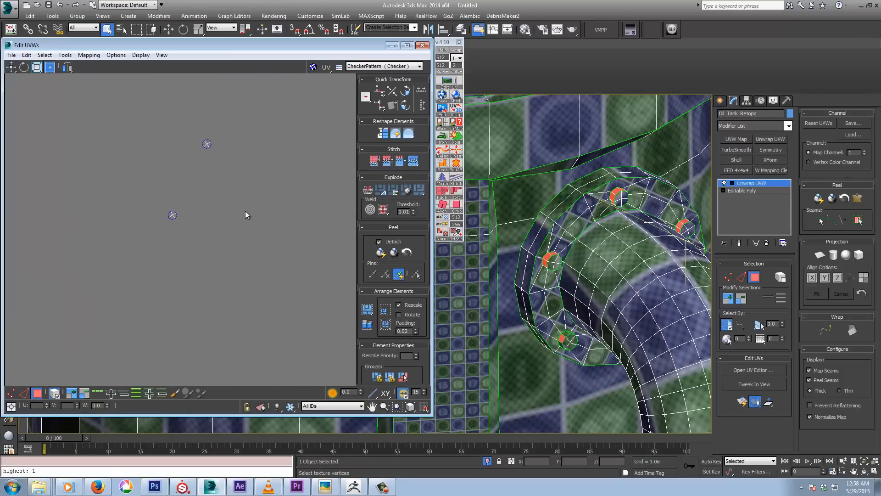
scroll(244, 211, "up", 2)
scroll(243, 212, "down", 9)
scroll(137, 225, "up", 4)
scroll(155, 231, "down", 3)
scroll(155, 235, "down", 2)
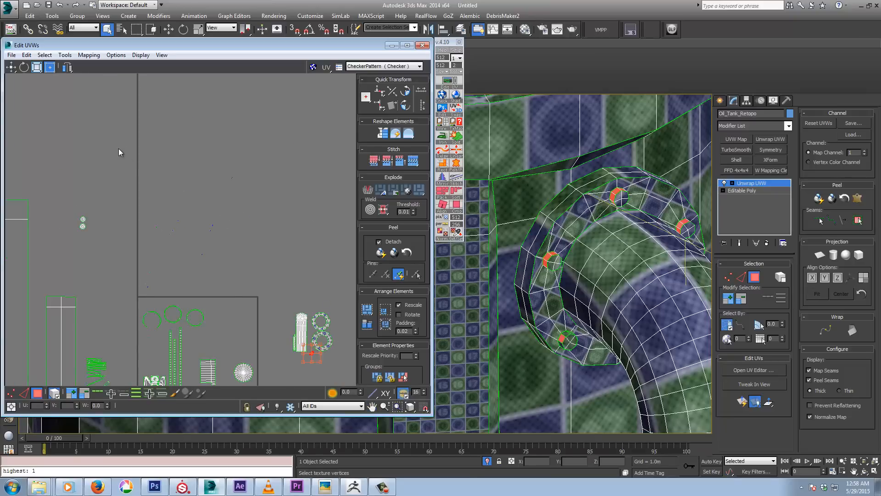
left_click_drag(267, 293, 268, 294)
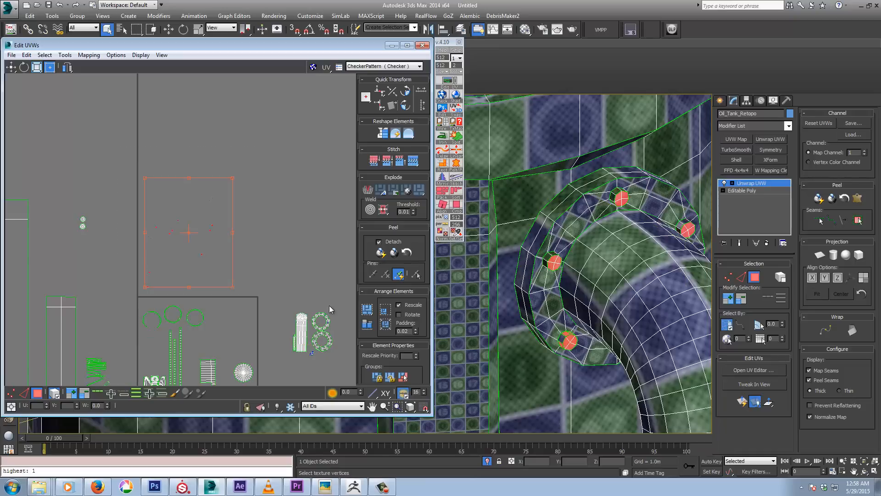
left_click(387, 312)
scroll(156, 317, "up", 4)
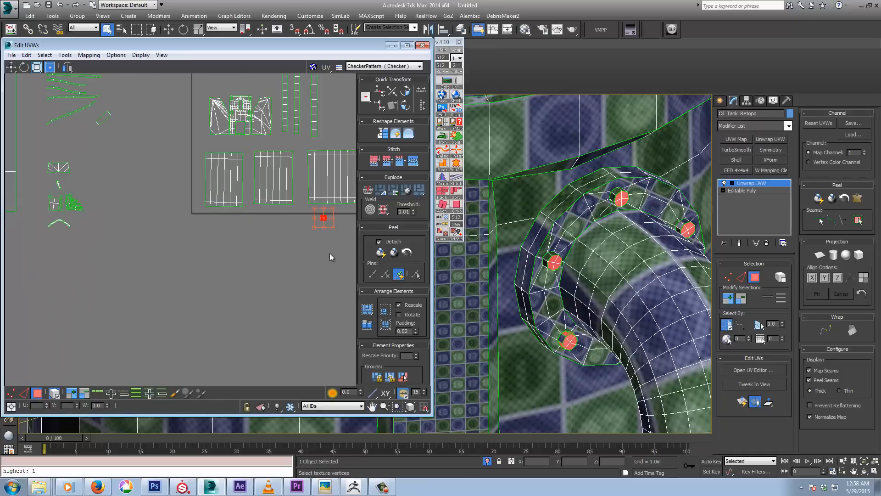
- Move the packed bolt cap cluster out of the tile to the right of the bolt side strips, below the flange rings
middle_click_drag(312, 254, 118, 306)
left_click_drag(135, 275, 335, 174)
middle_click_drag(203, 256, 137, 285)
middle_click_drag(261, 228, 129, 291)
scroll(130, 291, "down", 3)
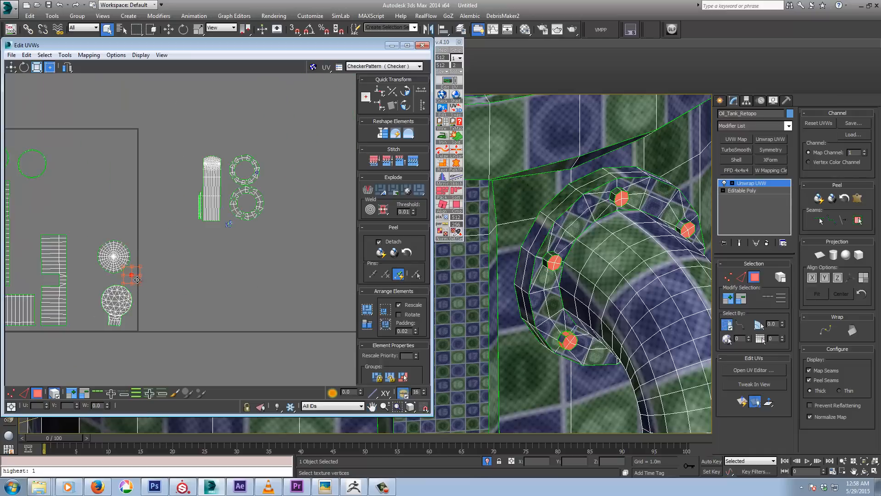
left_click_drag(134, 283, 267, 228)
scroll(242, 251, "up", 5)
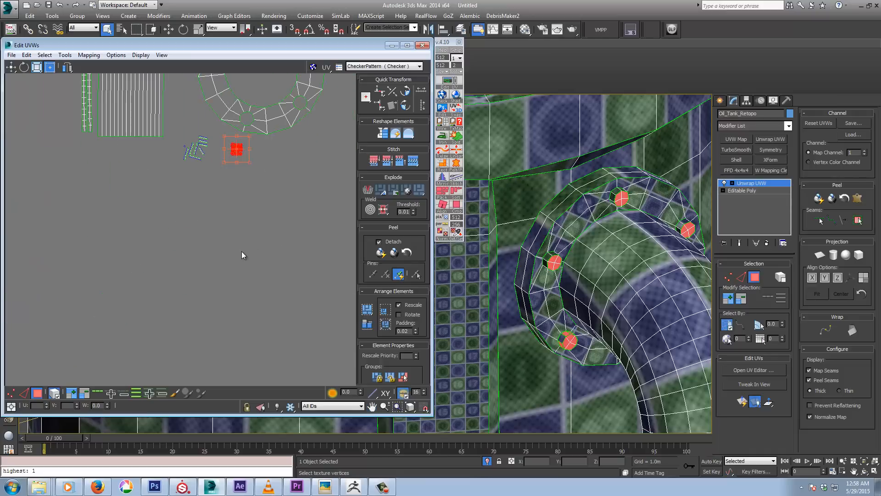
middle_click_drag(234, 198, 210, 282)
scroll(227, 263, "up", 4)
middle_click_drag(175, 227, 187, 262)
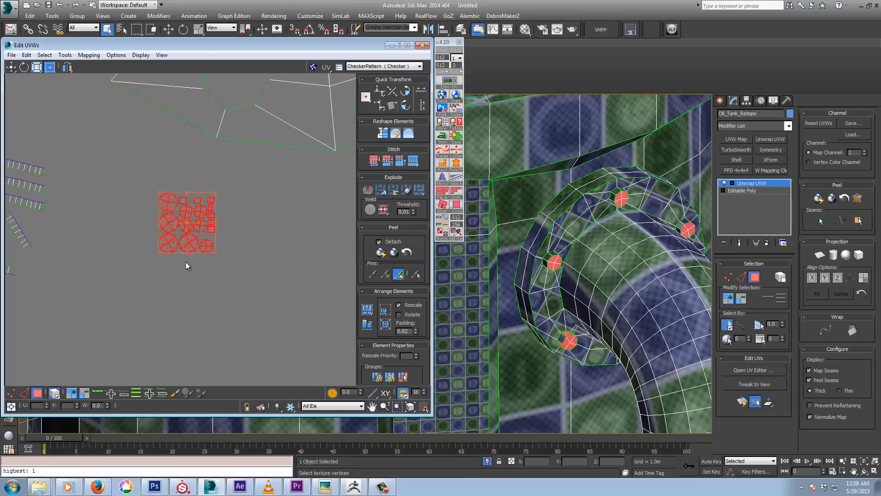
scroll(190, 266, "up", 5)
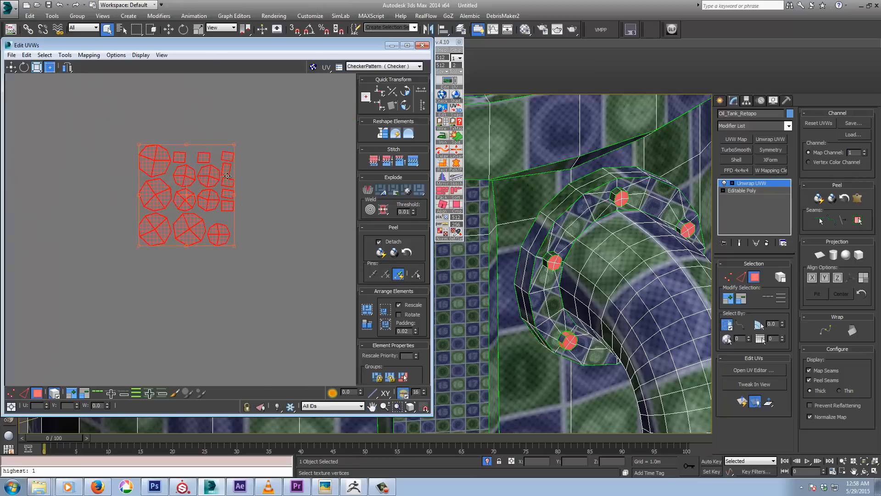
- Select the small square shells in the bolt cap cluster and move them beside the bolt side strips
scroll(569, 357, "down", 6)
middle_click_drag(570, 357, 580, 323)
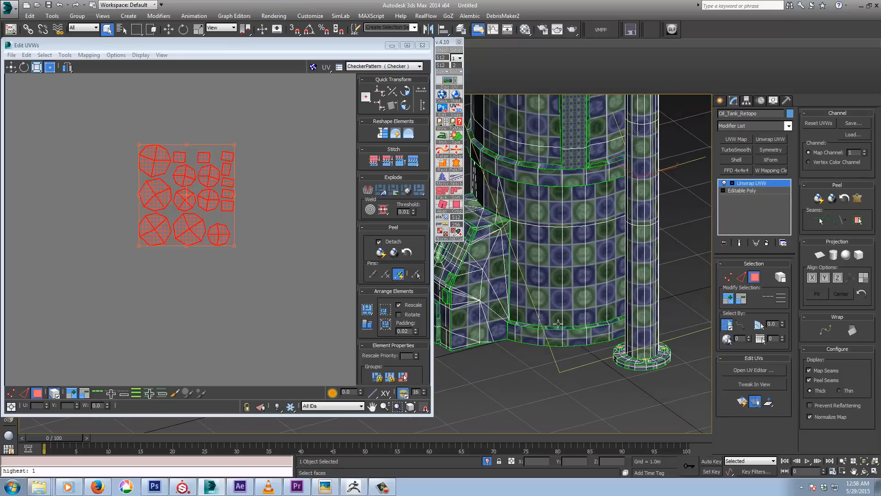
middle_click_drag(142, 288, 153, 316)
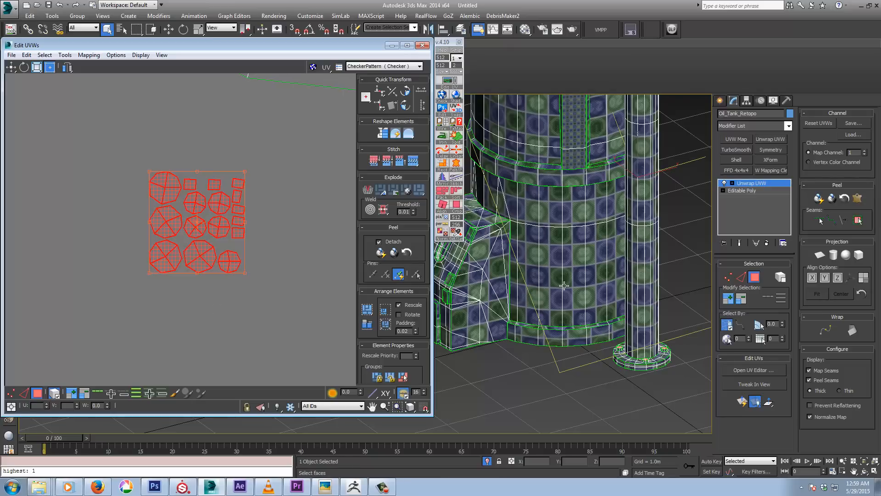
middle_click_drag(564, 285, 590, 275)
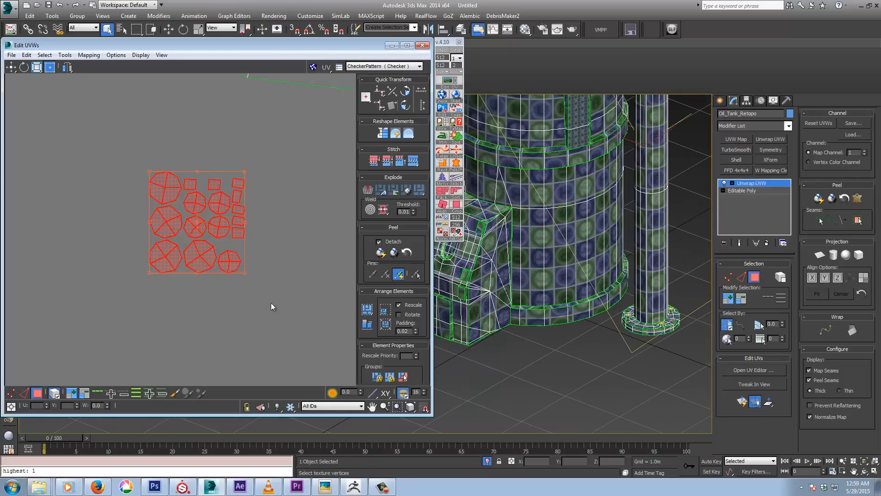
left_click(260, 177)
left_click_drag(229, 235, 238, 244)
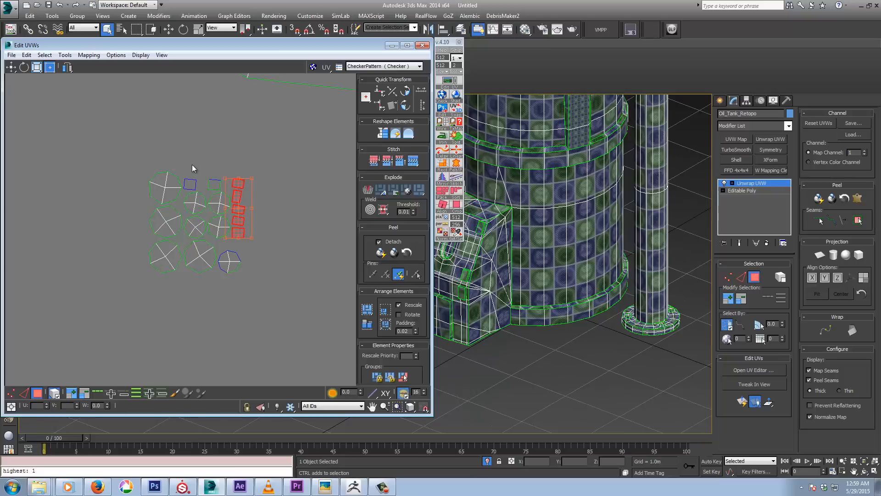
scroll(216, 213, "down", 6)
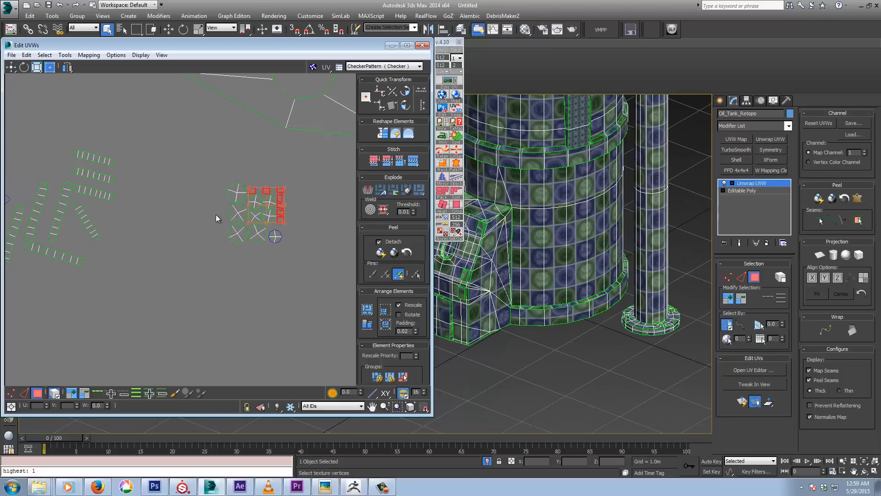
middle_click_drag(147, 235, 231, 242)
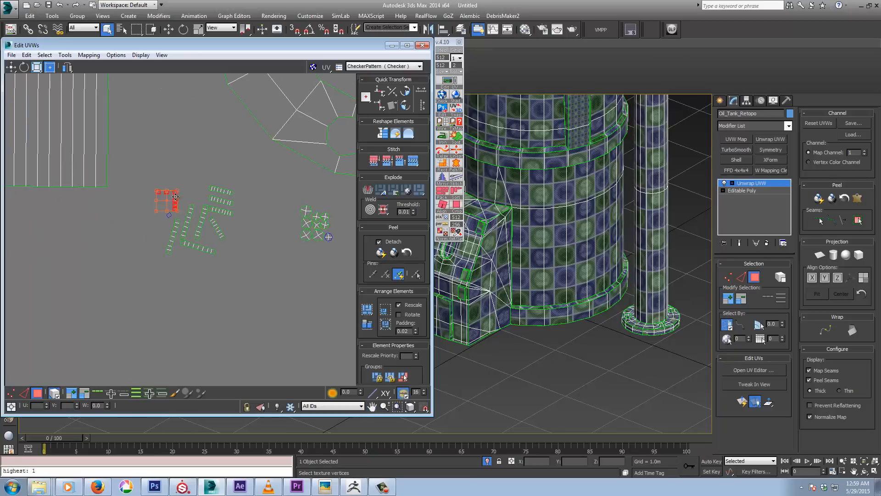
scroll(169, 231, "up", 4)
scroll(170, 226, "up", 3)
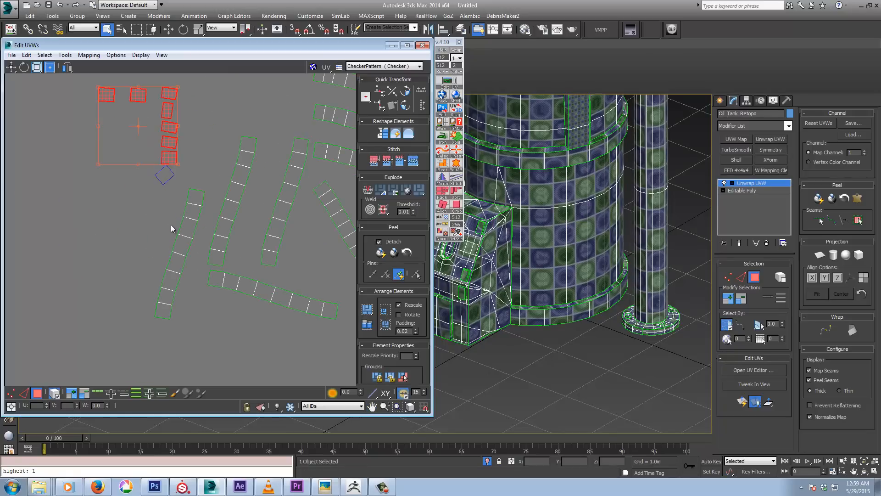
middle_click_drag(147, 210, 177, 274)
left_click(120, 303)
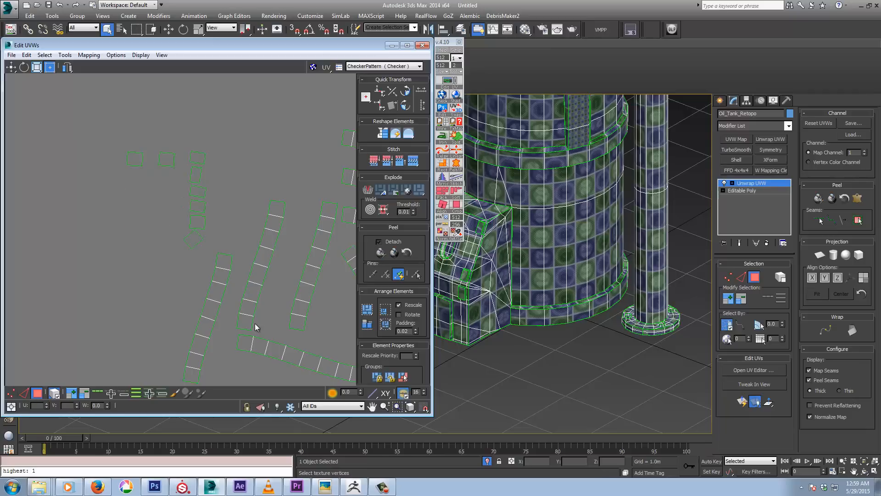
- Select one small square shell and examine in wireframe which flange bolt face it belongs to
middle_click_drag(254, 323, 207, 291)
middle_click_drag(598, 336, 533, 333)
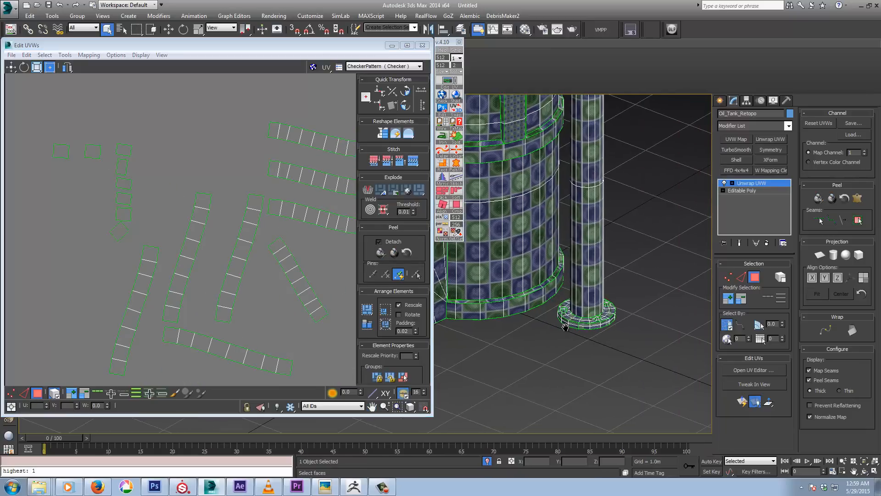
left_click(121, 160)
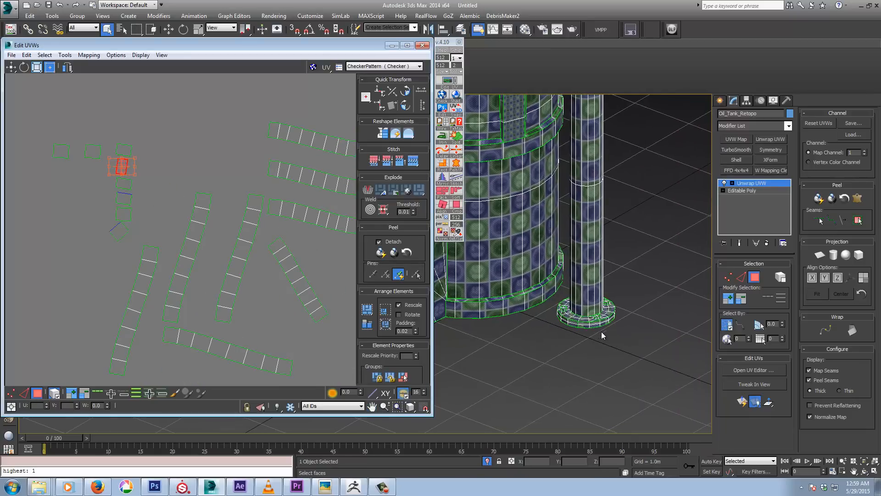
scroll(601, 334, "up", 5)
scroll(597, 328, "down", 2)
scroll(593, 324, "up", 1)
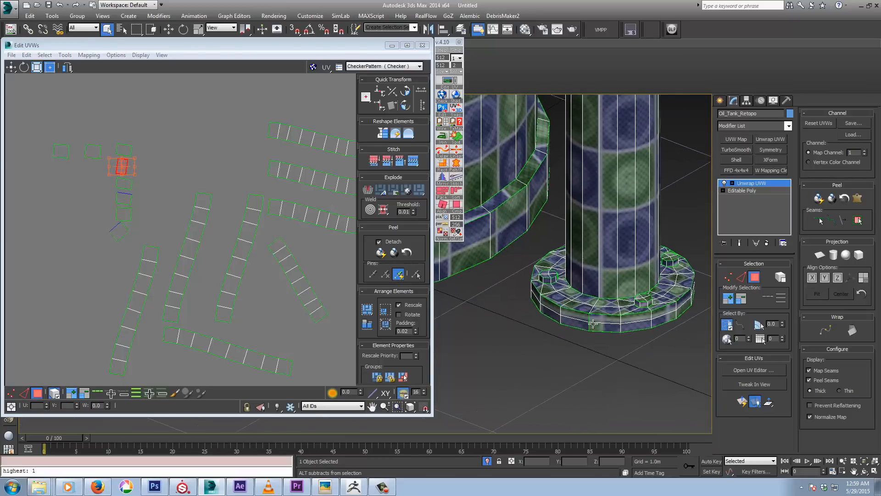
scroll(593, 324, "down", 8)
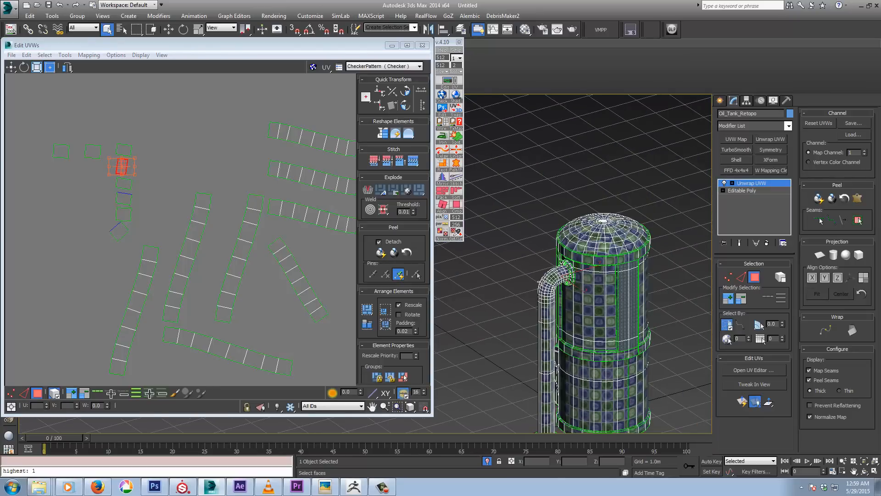
scroll(527, 294, "up", 8)
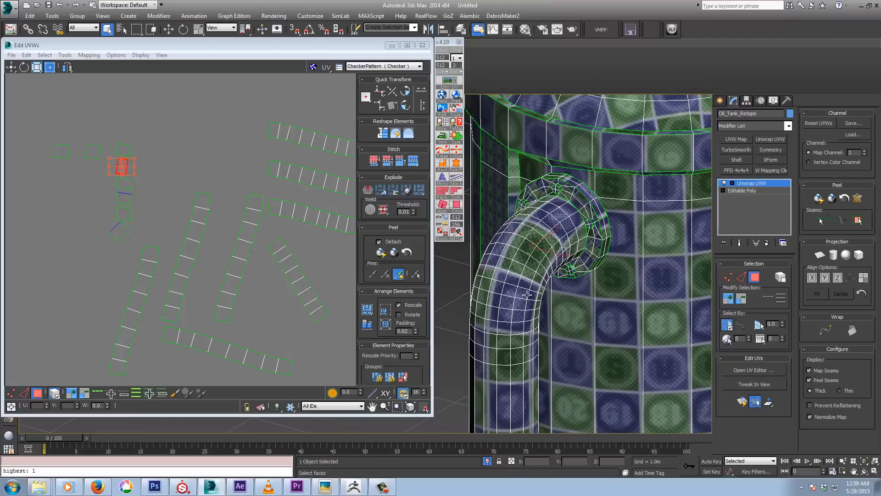
middle_click_drag(527, 294, 596, 303, "alt")
scroll(566, 266, "up", 3)
key("F3")
scroll(621, 307, "down", 3)
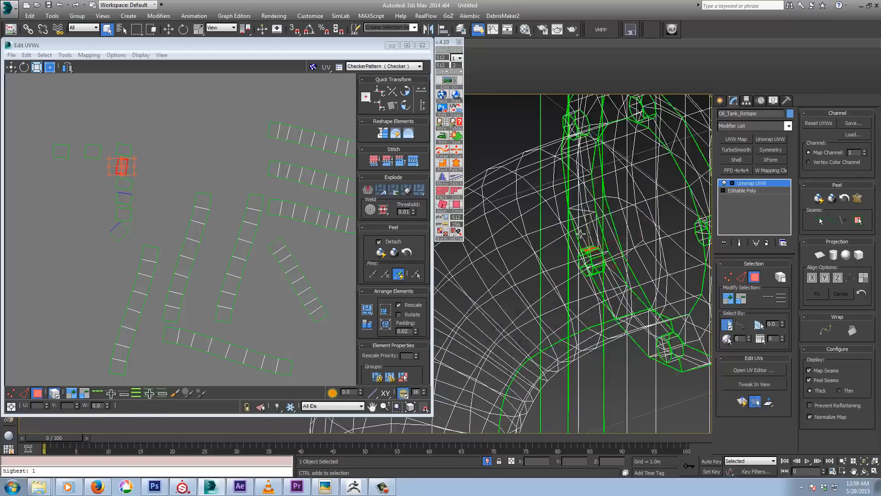
scroll(582, 289, "up", 4)
scroll(593, 259, "down", 2)
middle_click_drag(595, 259, 690, 241, "alt")
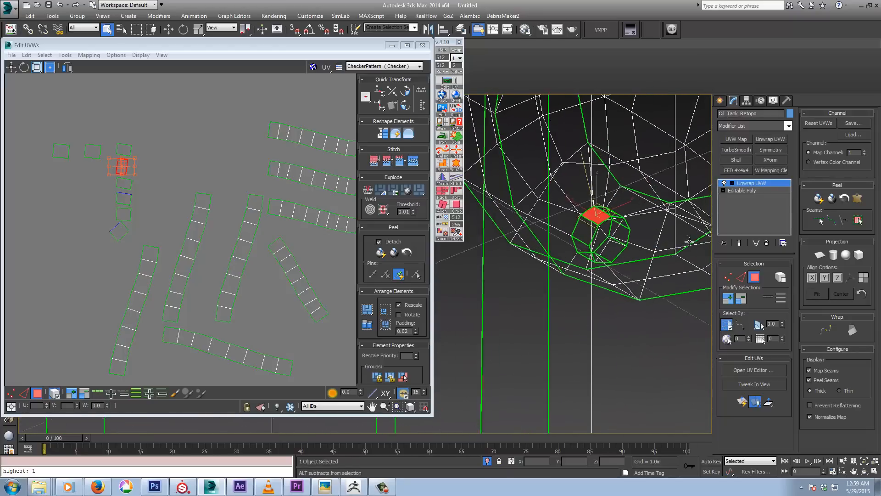
middle_click_drag(674, 212, 644, 194, "alt")
middle_click_drag(700, 231, 684, 242, "alt")
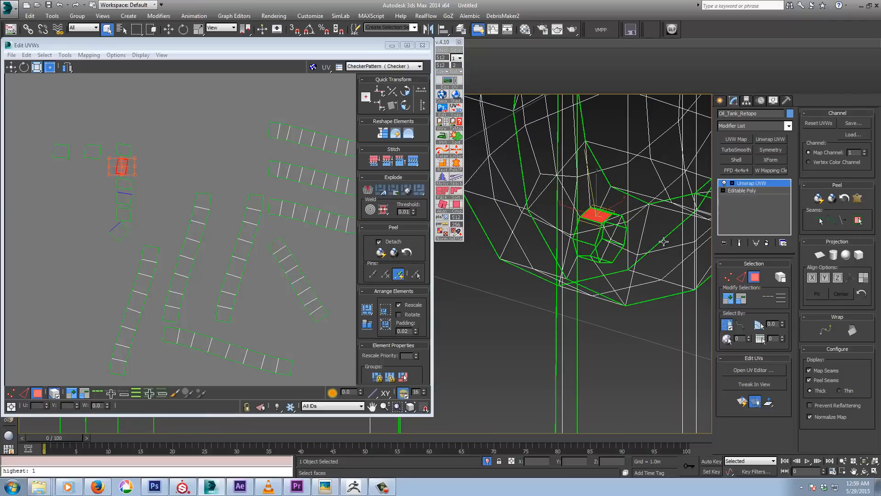
left_click(103, 196)
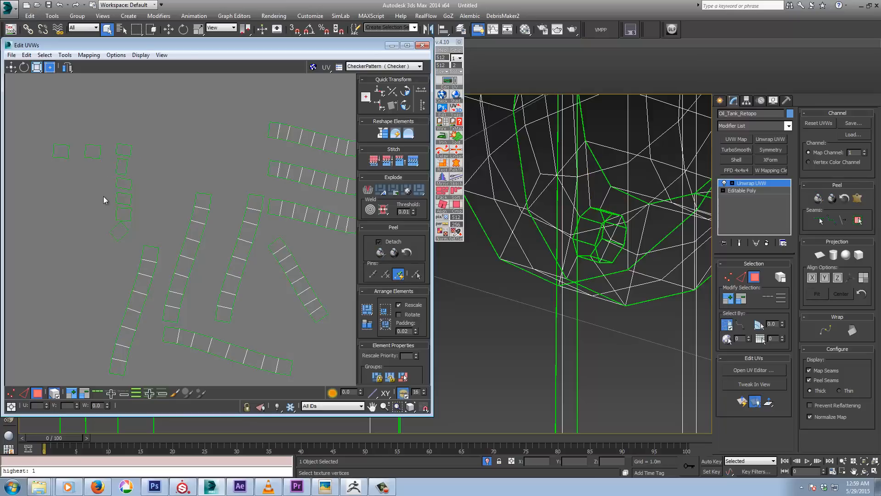
- Switch to edge selection without element selection and stitch the first small square bolt side shells together along their shared edges
left_click(24, 395)
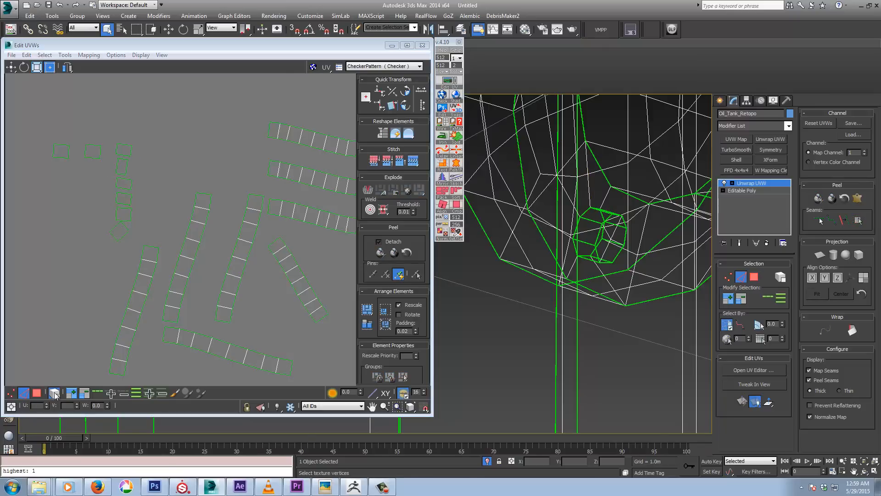
left_click(113, 228)
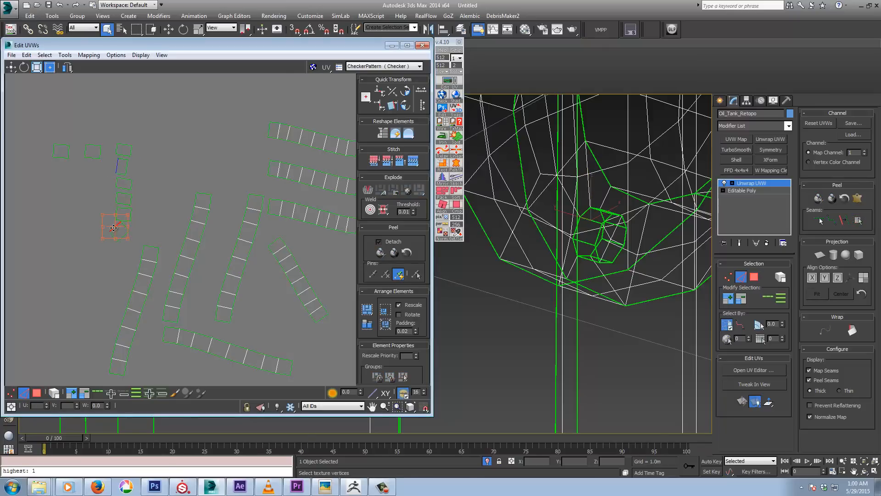
left_click(415, 164)
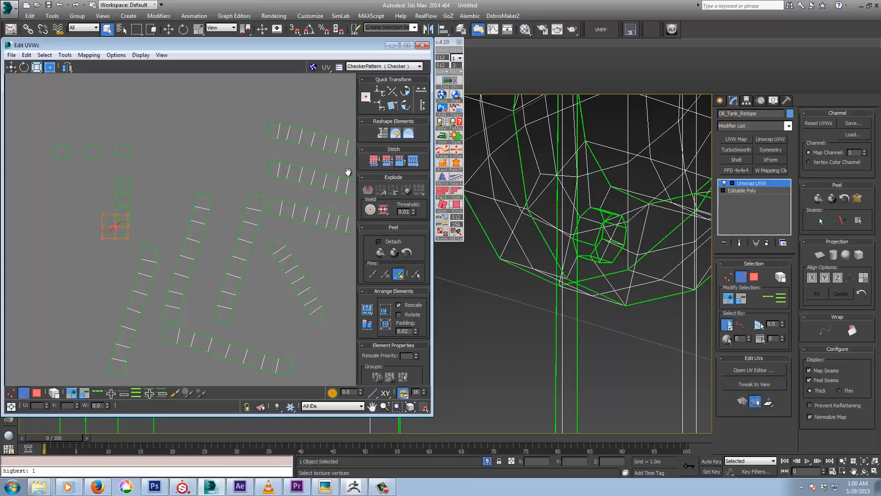
left_click(124, 208)
left_click(108, 218)
left_click(414, 164)
- Stitch the remaining loose square shells onto the joined ones along matching edges to form one complete bolt side strip
left_click(82, 197)
left_click(102, 211)
left_click(74, 182)
left_click(98, 205)
left_click(414, 160)
left_click(89, 195)
left_click(412, 161)
left_click(82, 187)
left_click(413, 161)
left_click(410, 161)
left_click(68, 156)
left_click(64, 165)
- Select all UV shells inside and outside the tile and rescale the elements to a uniform texel density
scroll(133, 172, "down", 10)
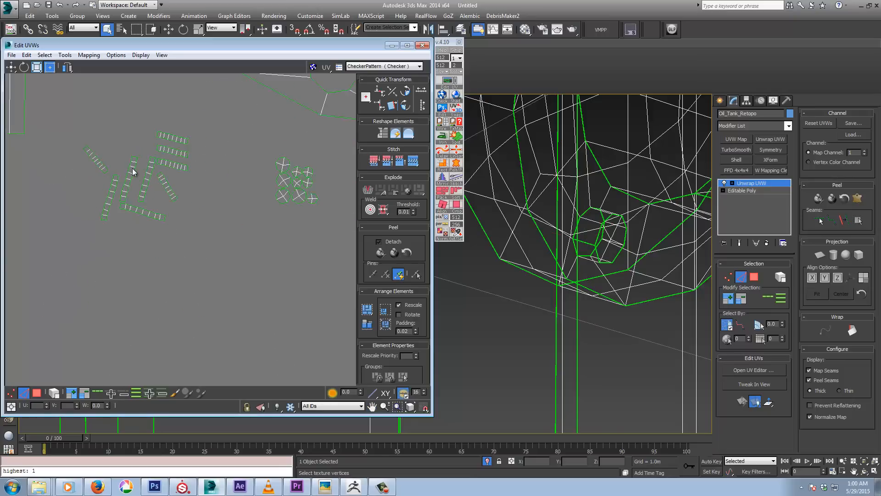
scroll(133, 172, "down", 10)
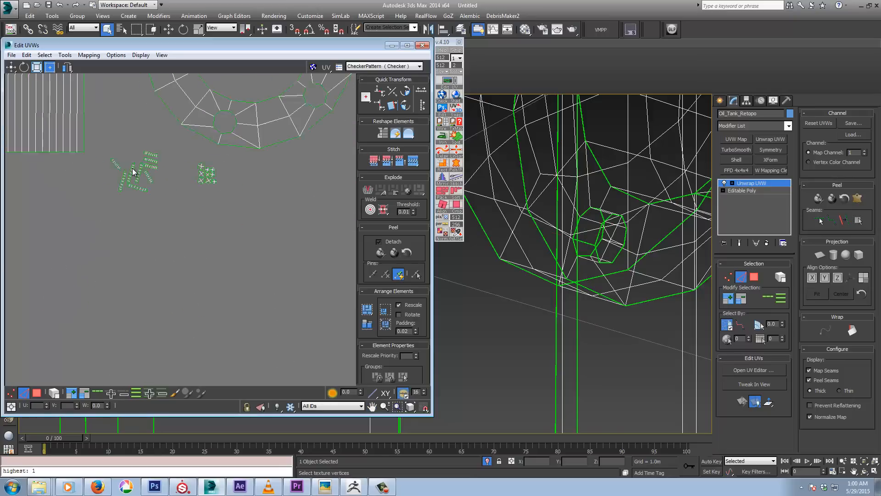
scroll(133, 173, "up", 4)
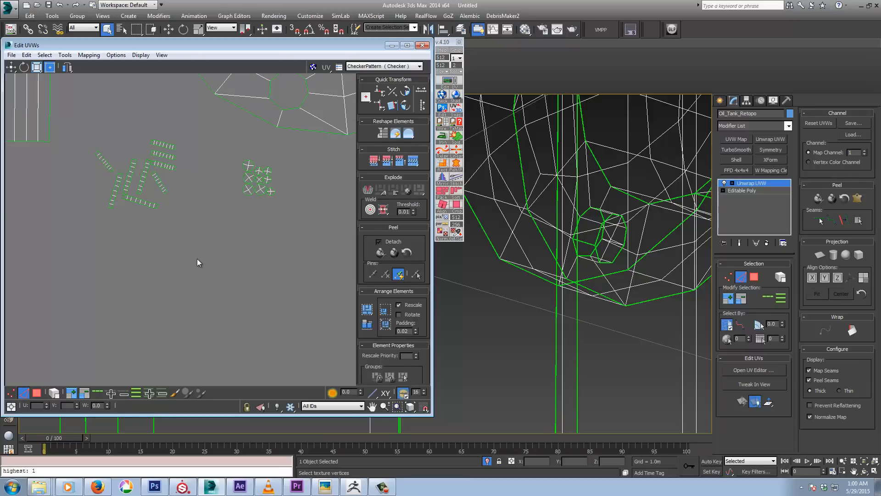
scroll(207, 248, "down", 8)
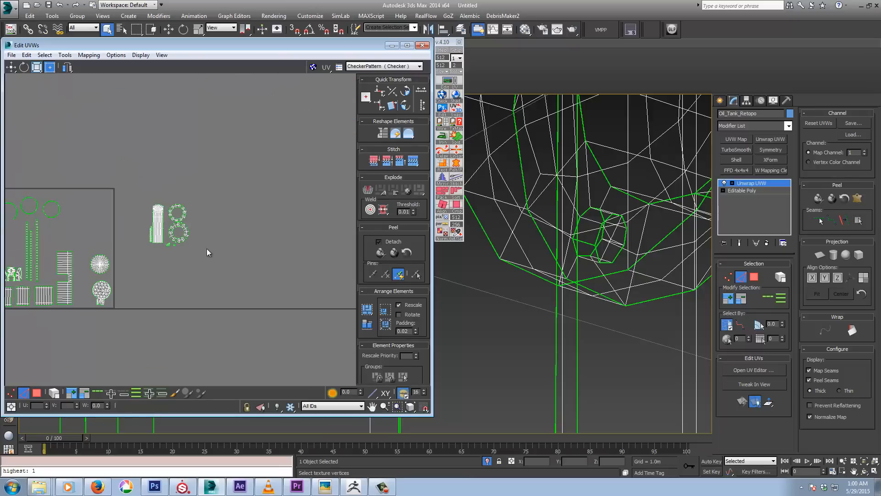
scroll(207, 249, "down", 2)
middle_click_drag(181, 258, 292, 268)
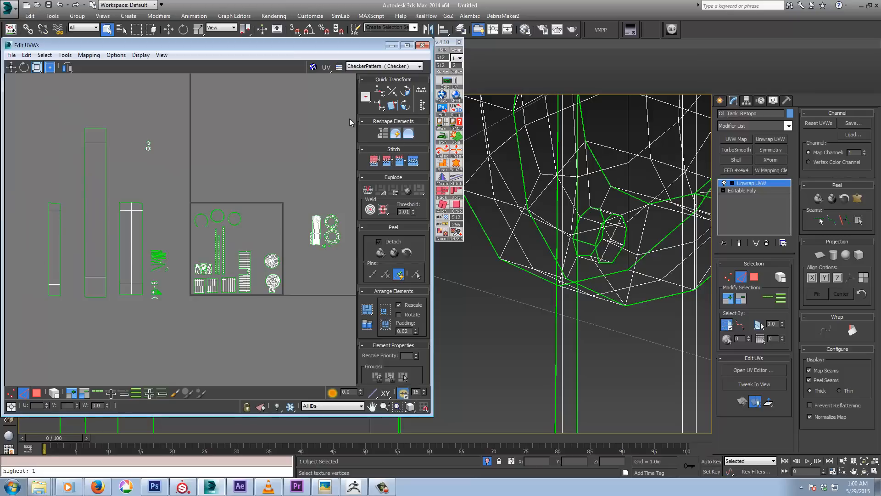
left_click_drag(349, 118, 25, 315)
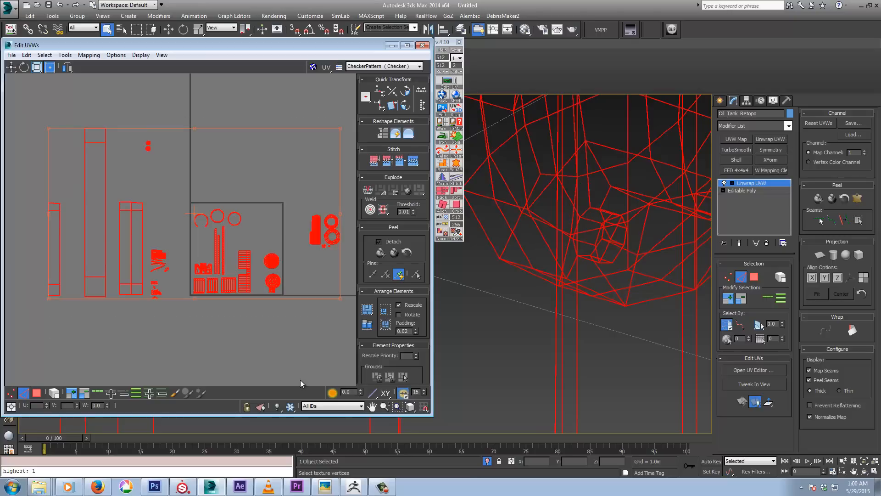
left_click(367, 325)
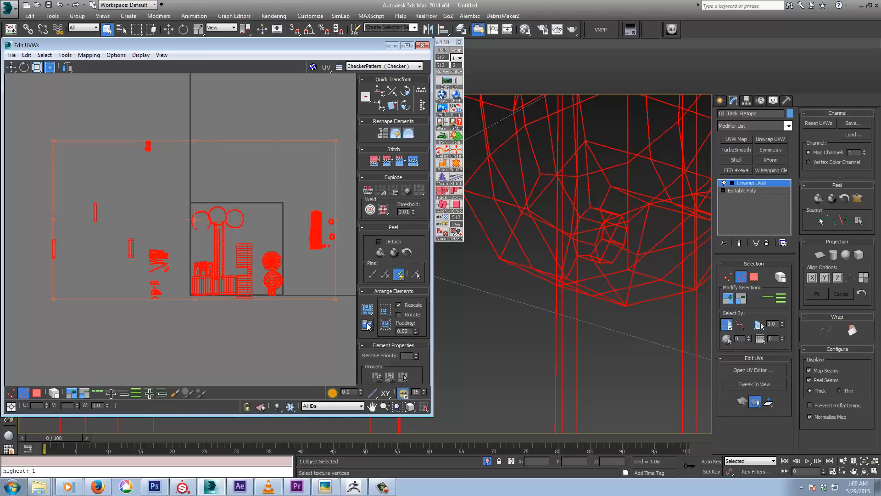
- Deselect the shells and examine the checker pattern's scale on the shaded tank, pipe and housing
middle_click_drag(252, 338, 232, 334)
middle_click_drag(596, 278, 558, 280)
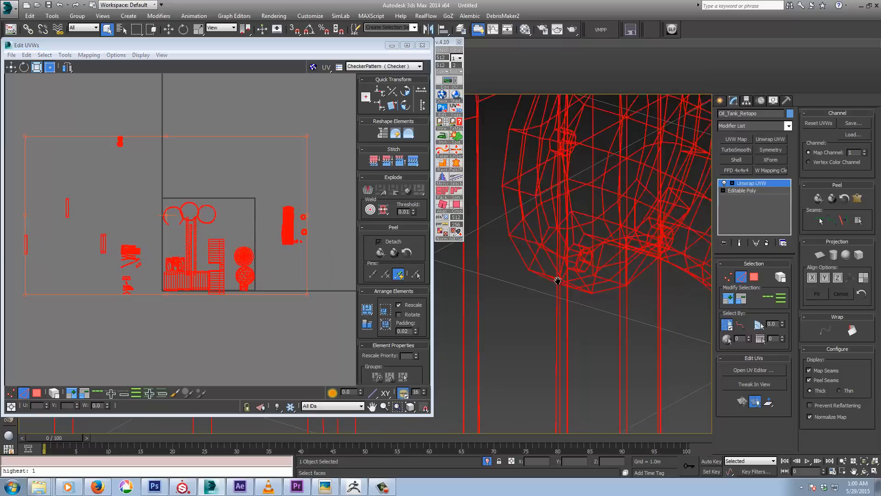
scroll(558, 280, "down", 8)
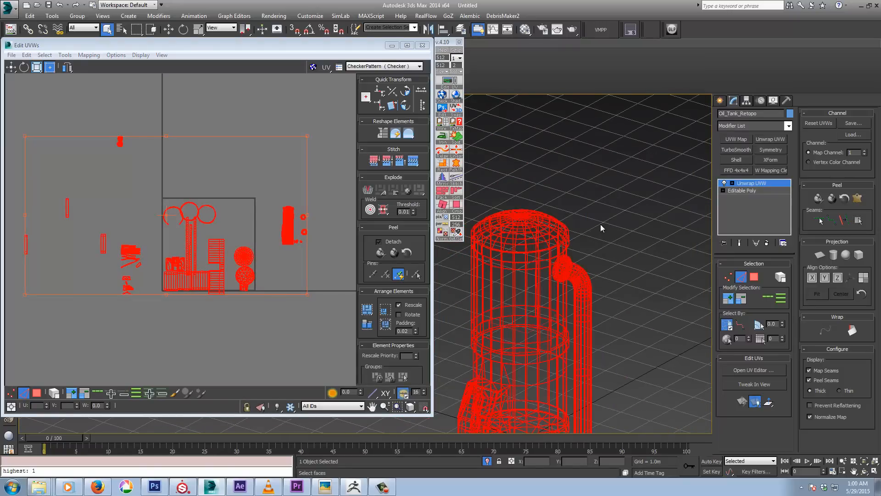
left_click(600, 224)
mouse_move(585, 284)
middle_mouse_down()
mouse_move(599, 264)
mouse_move(578, 257)
mouse_move(559, 305)
middle_mouse_up()
key("F3")
scroll(558, 304, "up", 6)
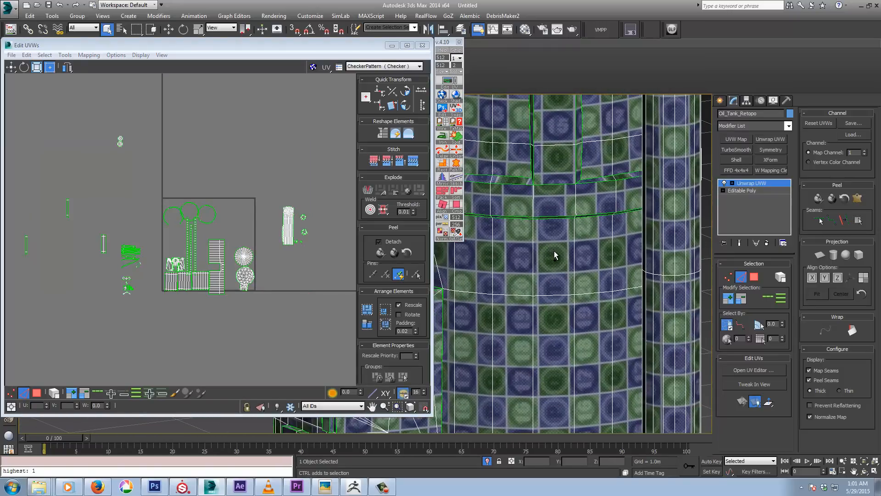
middle_click_drag(555, 255, 542, 242, "alt")
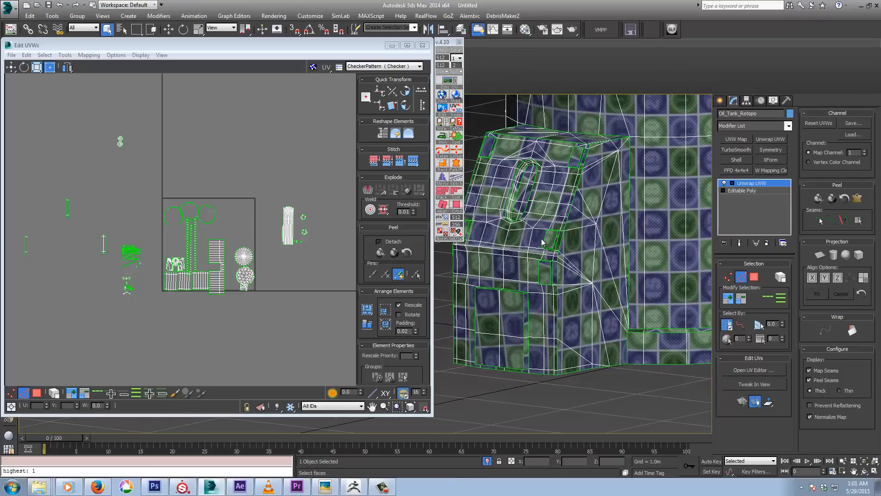
- Move the two stacked shells with horizontal bands sideways, clear of the rectangular blocks beside them in the UV tile
scroll(541, 242, "down", 5)
middle_click_drag(589, 175, 545, 309)
middle_click_drag(590, 270, 650, 308, "alt")
scroll(591, 259, "up", 5)
scroll(654, 289, "down", 2)
middle_click_drag(660, 275, 557, 234)
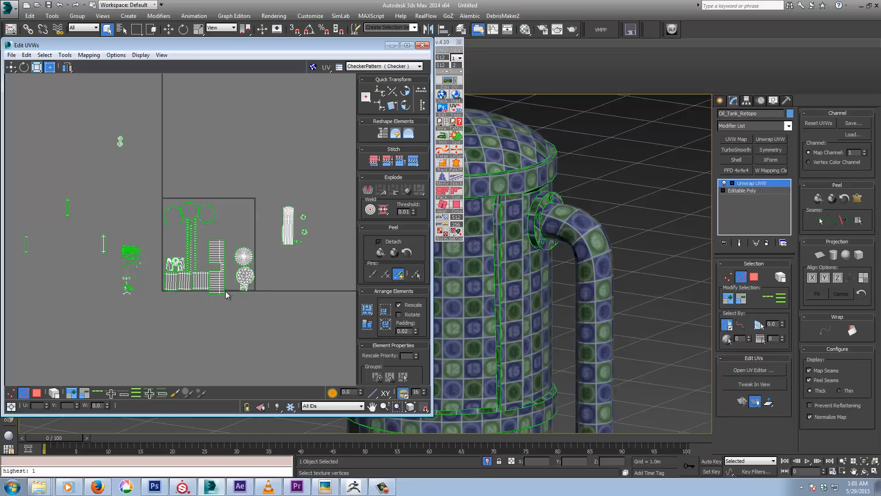
scroll(233, 286, "up", 5)
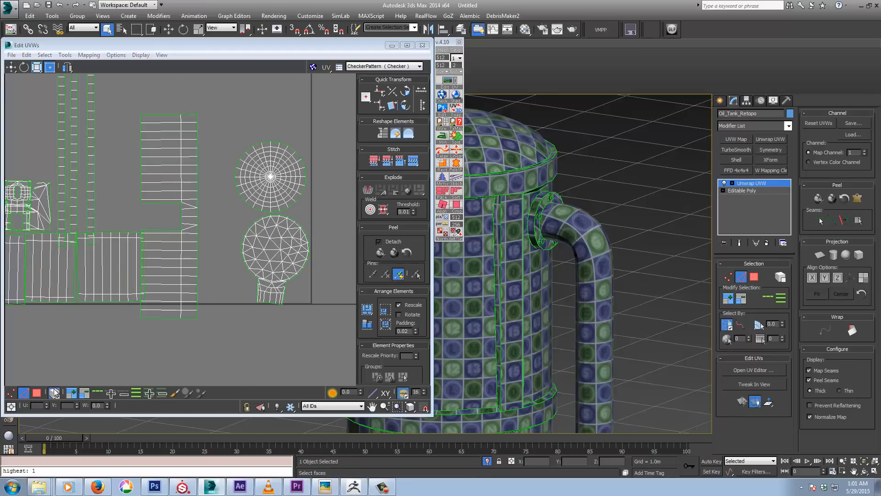
left_click_drag(183, 259, 208, 259)
middle_click_drag(150, 249, 235, 321)
scroll(236, 321, "down", 3)
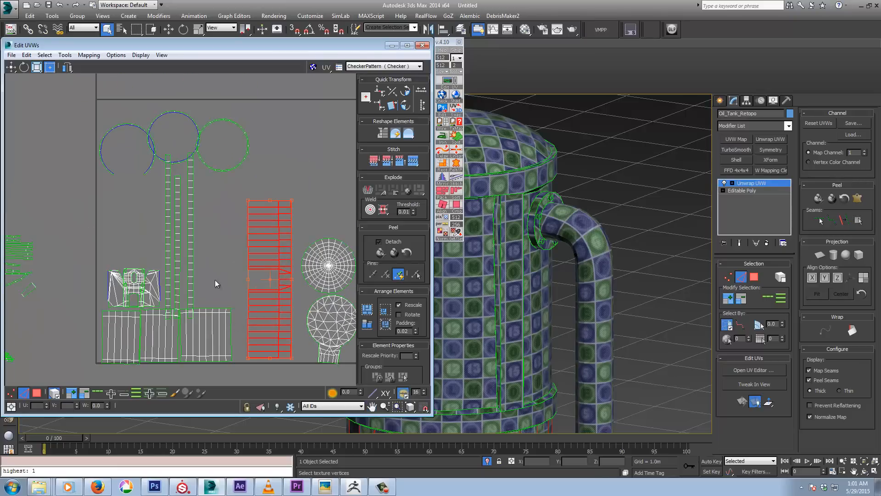
- Move the three ring shells and the long thin strip shells upward, separating them from each other and the blocks below
left_click_drag(274, 138, 274, 139)
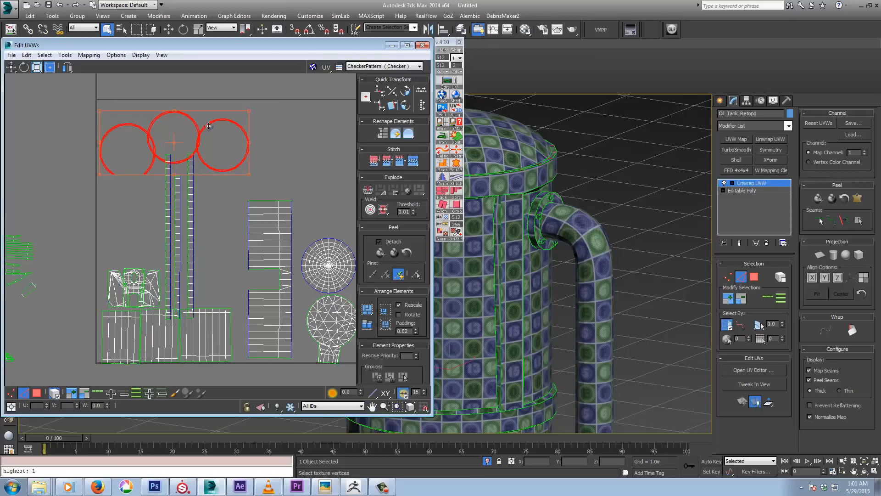
left_click_drag(208, 125, 194, 76)
left_click_drag(200, 184, 198, 162)
middle_click_drag(282, 225, 260, 257)
scroll(163, 233, "down", 1)
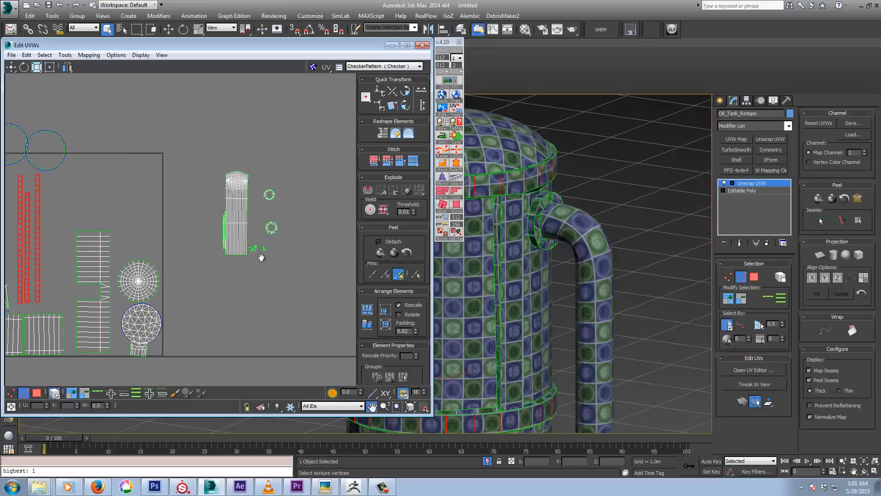
- Move the large pipe shell away from the narrow strip it overlaps and deselect it
scroll(248, 225, "up", 3)
left_click(190, 223)
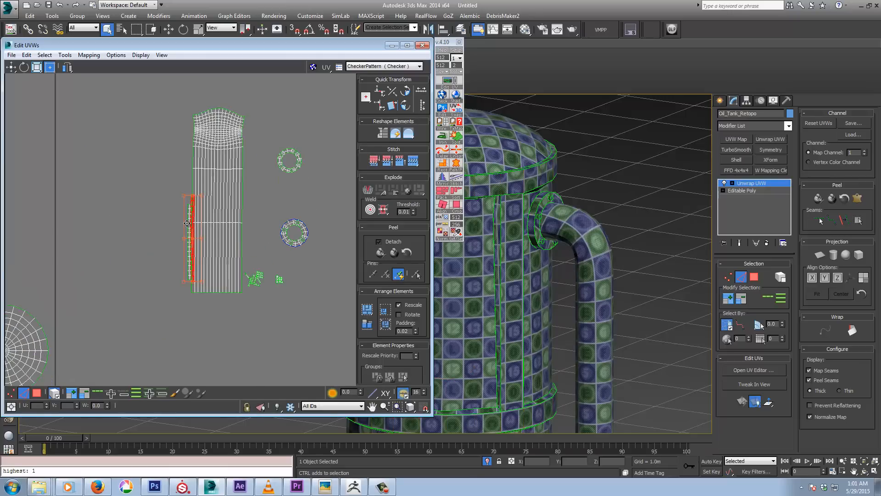
left_click(233, 183)
left_click_drag(234, 184, 245, 147)
middle_click_drag(234, 186, 234, 290)
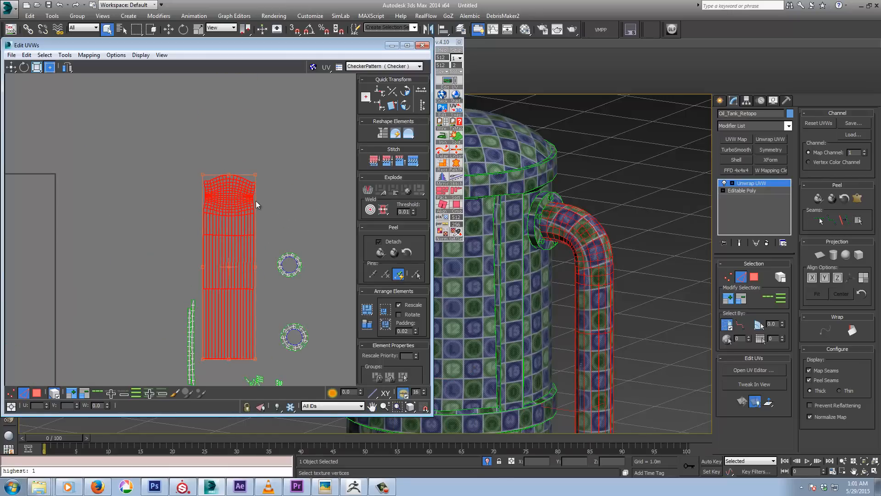
left_click(198, 202)
middle_click_drag(553, 266, 546, 263)
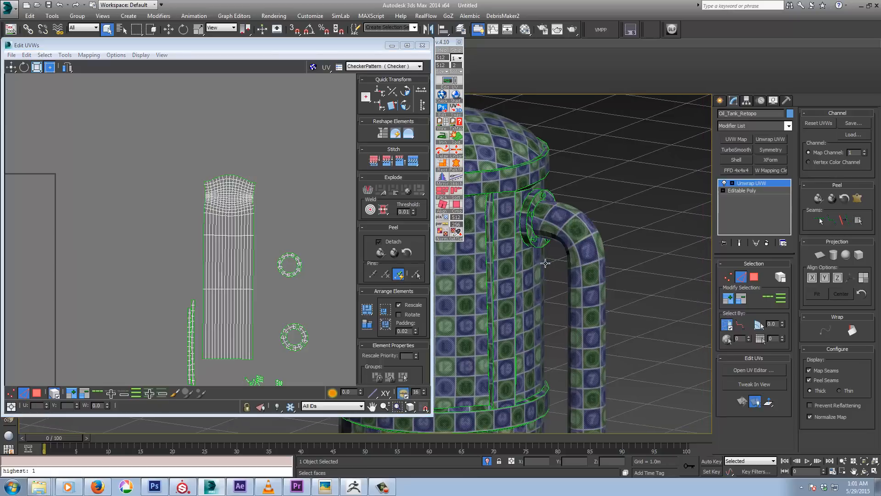
- Relax the selected pipe shell by polygon angles with 100 iterations and an amount of 0.1
scroll(545, 263, "up", 5)
left_click(143, 224)
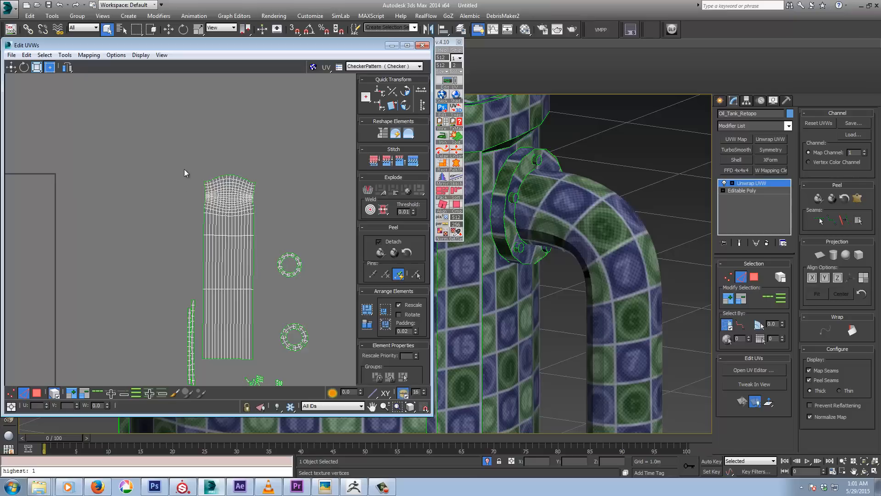
left_click(223, 192)
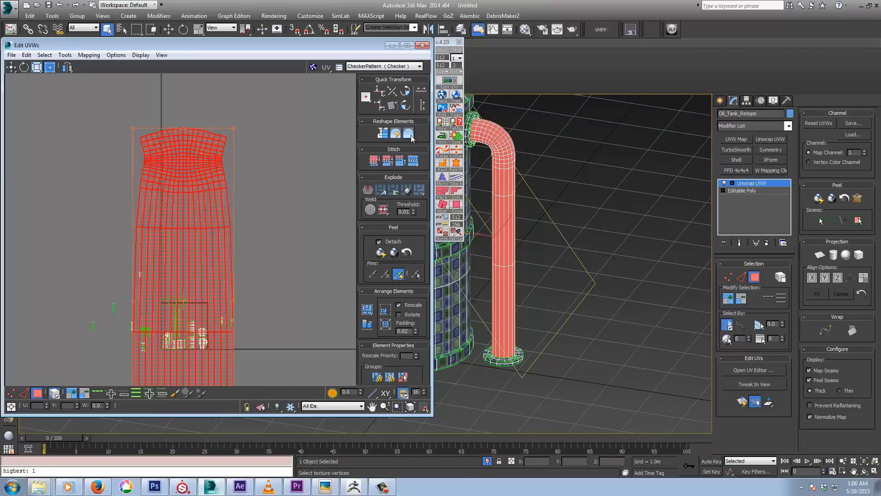
left_click(409, 133)
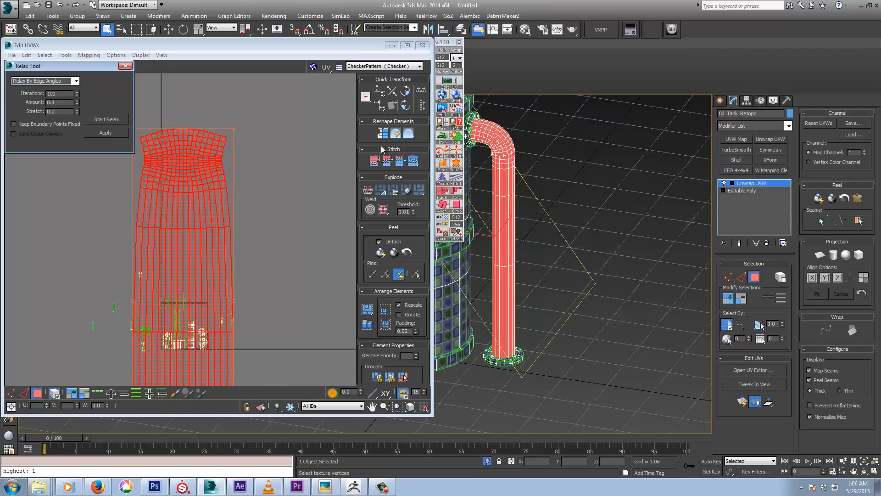
left_click(76, 81)
left_click(39, 90)
left_click(99, 119)
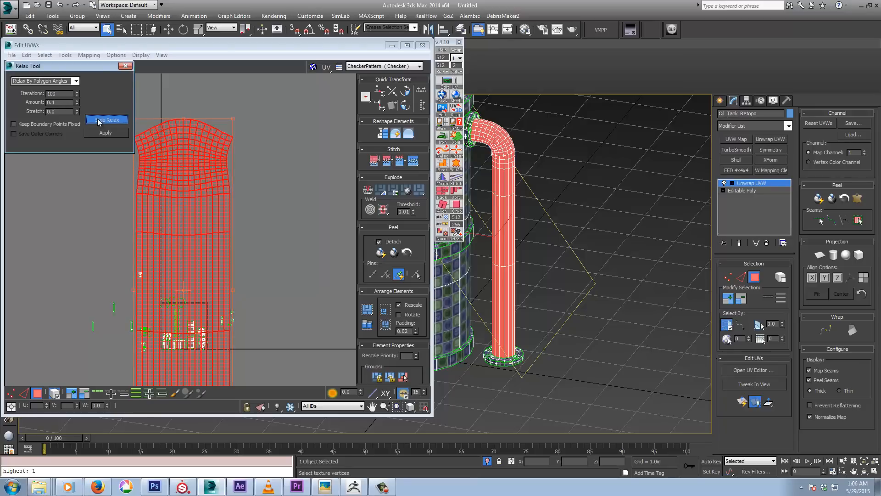
left_click(99, 120)
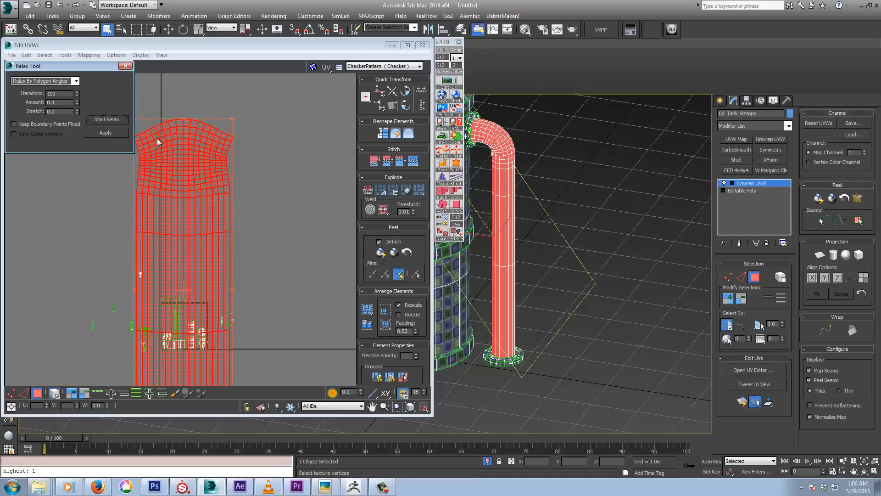
- Select the whole relaxed pipe shell and pack it into the UV tile with Rescale enabled
scroll(589, 188, "up", 6)
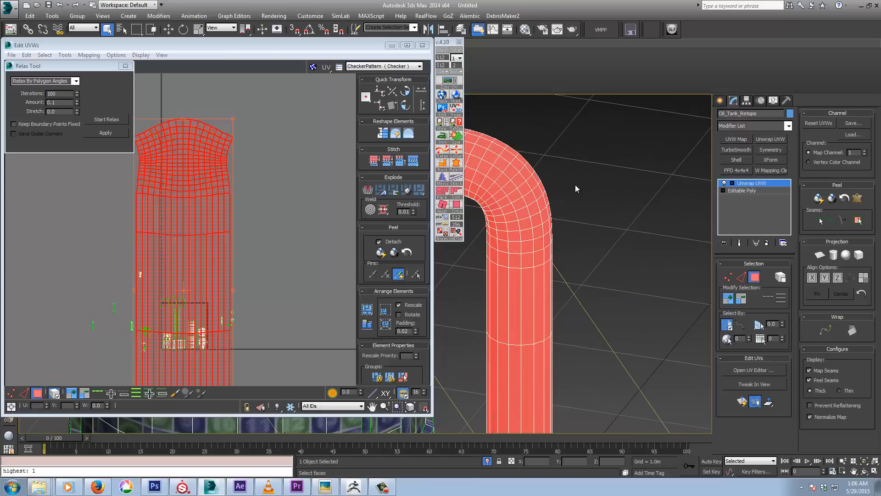
left_click(575, 184)
scroll(577, 188, "up", 5)
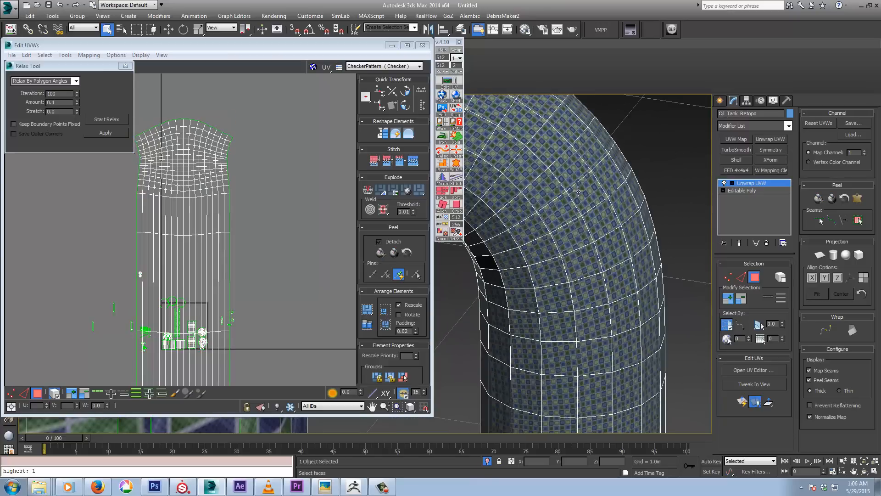
scroll(578, 191, "down", 5)
scroll(254, 210, "down", 4)
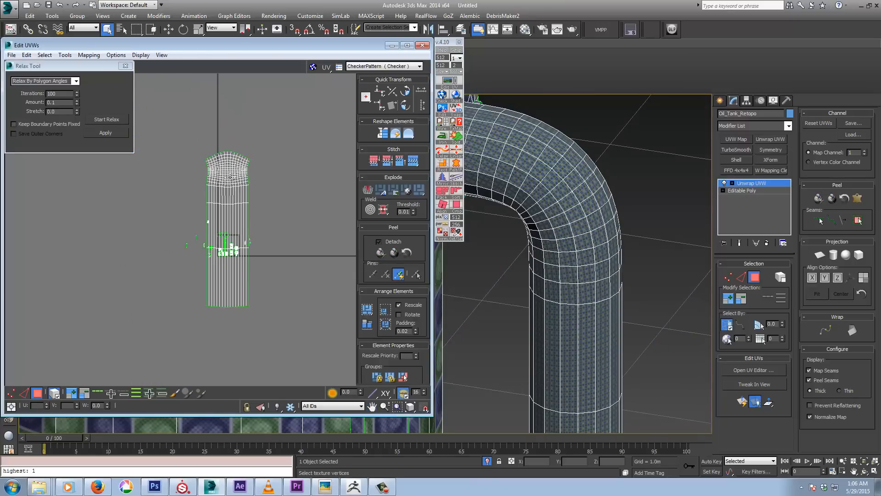
key("ctrl+a")
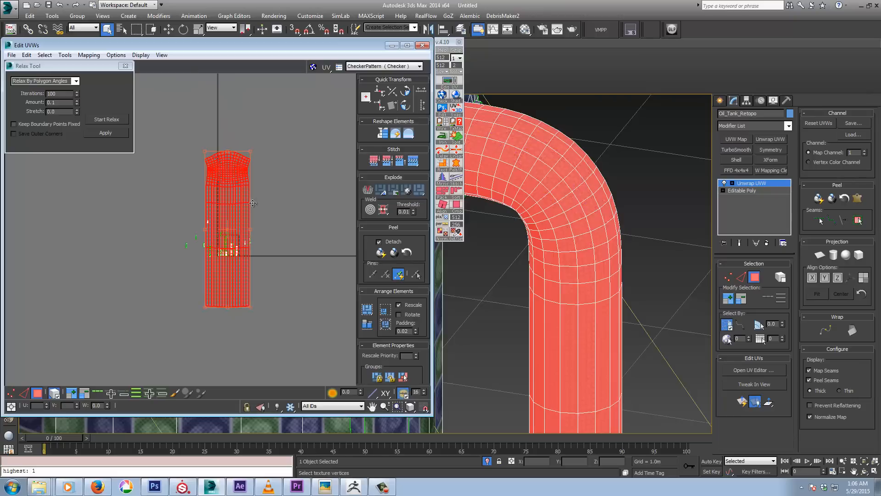
left_click(367, 309)
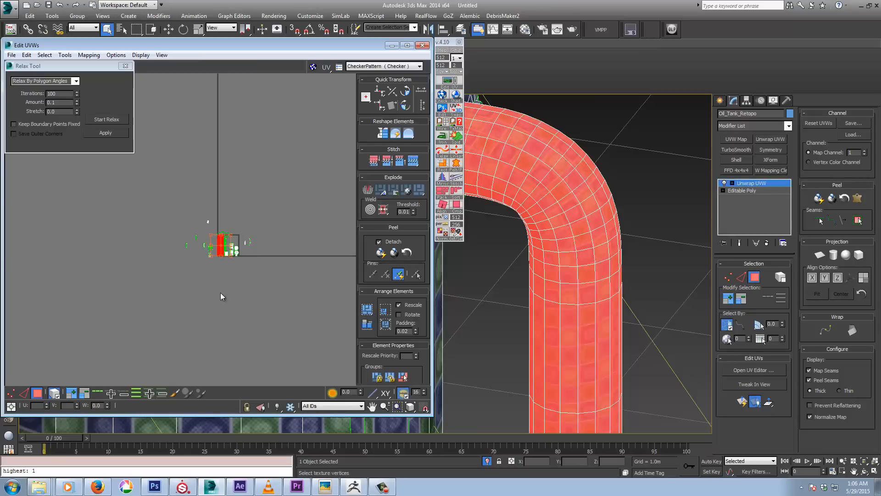
- Deselect the pipe and examine the checker pattern around its bend and along its straight section for distortion
left_click(652, 155)
middle_click_drag(624, 271, 534, 185, "alt")
scroll(546, 238, "up", 3)
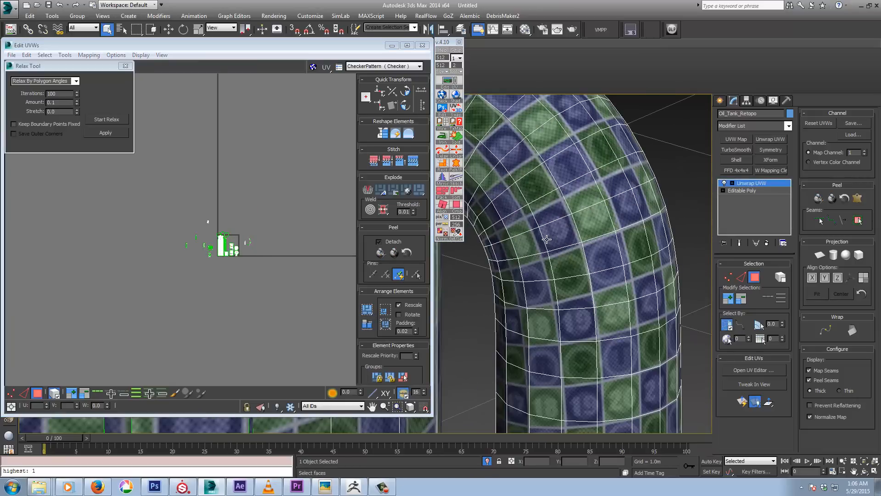
scroll(561, 225, "down", 3)
middle_click_drag(558, 231, 694, 267, "alt")
left_click(728, 277)
left_click(588, 226)
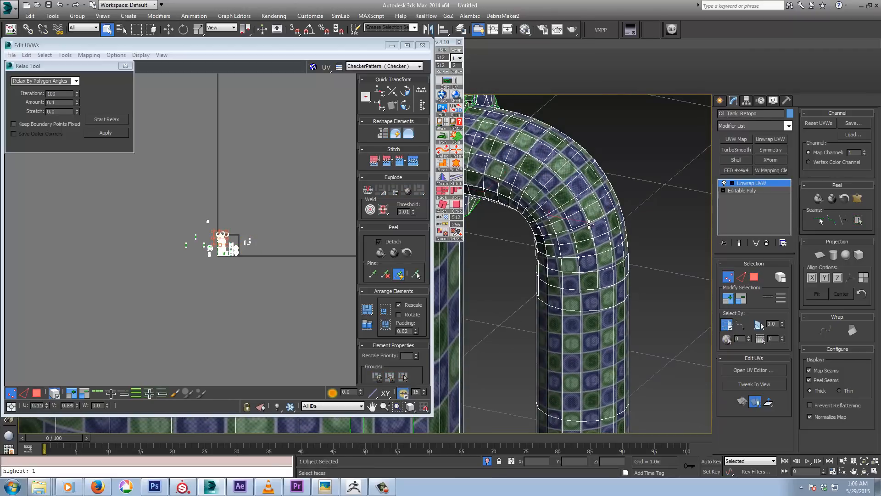
scroll(567, 254, "up", 2)
middle_click_drag(567, 250, 659, 235, "alt")
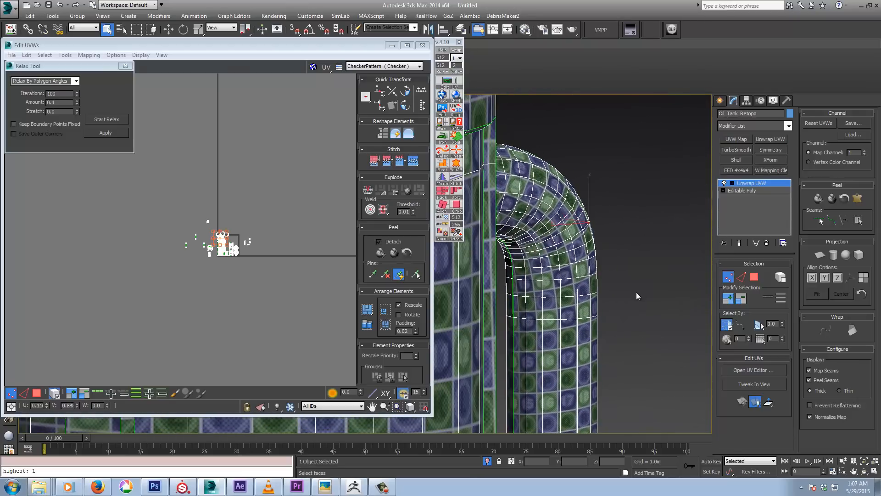
middle_click_drag(635, 295, 611, 240, "alt")
key("2")
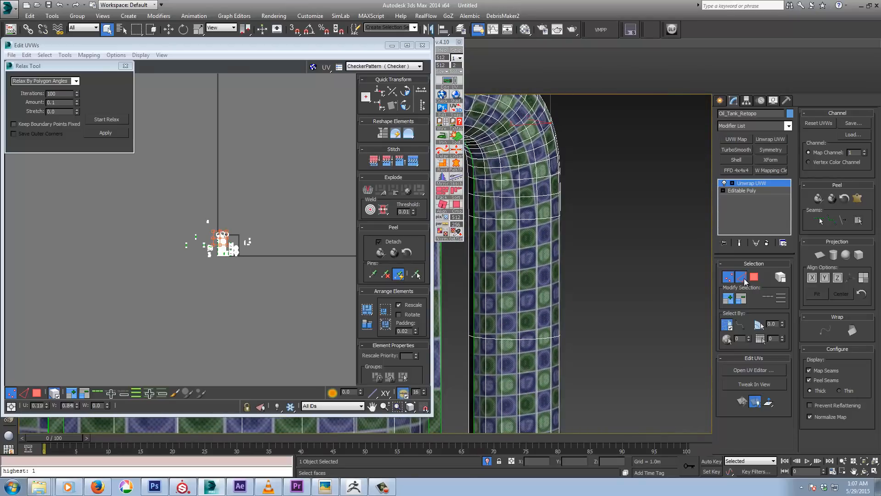
middle_click_drag(619, 269, 674, 264, "alt")
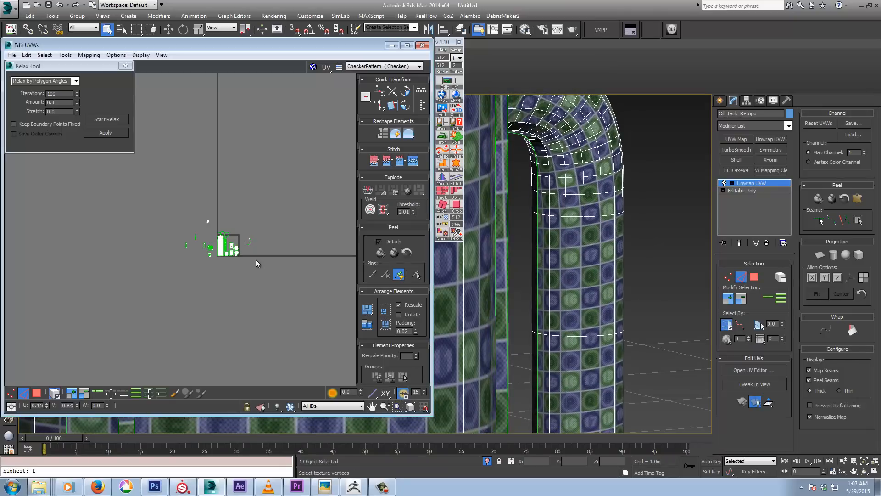
- Select an edge on the inner side of the vertical pipe and extend it to the full lengthwise loop
middle_click_drag(256, 260, 228, 292)
left_click(756, 277)
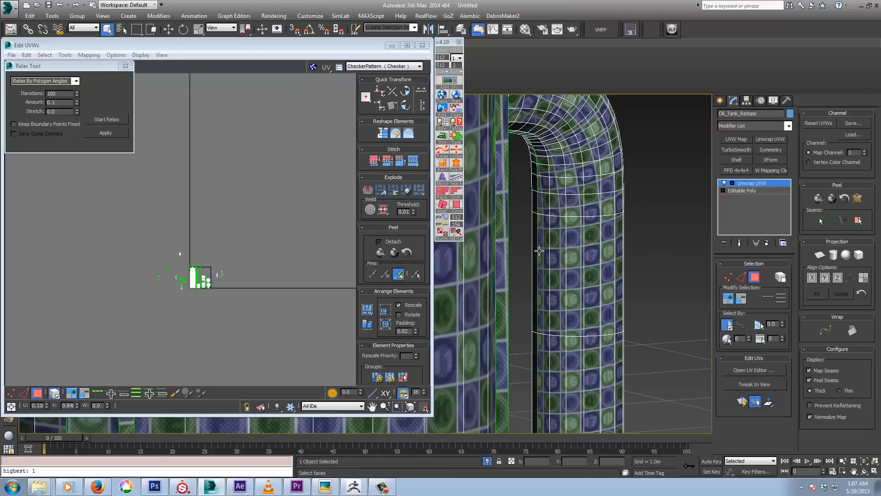
left_click(571, 234)
middle_click_drag(561, 270, 563, 271, "alt")
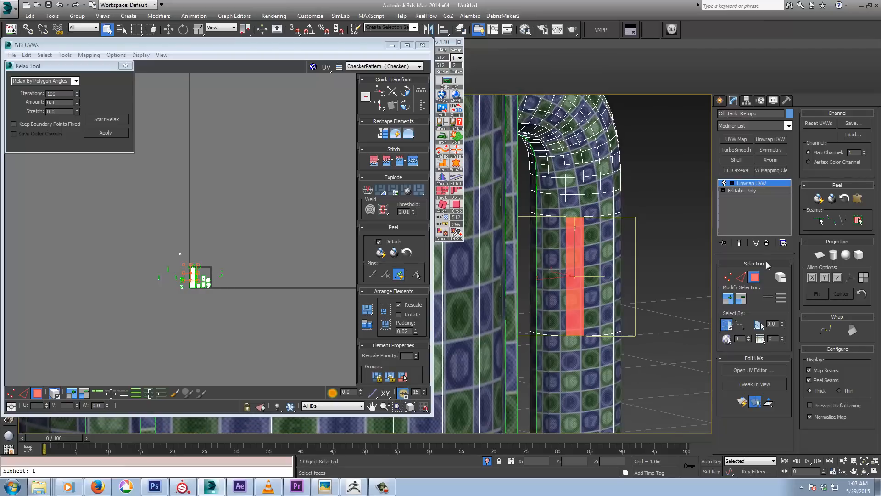
left_click(744, 278)
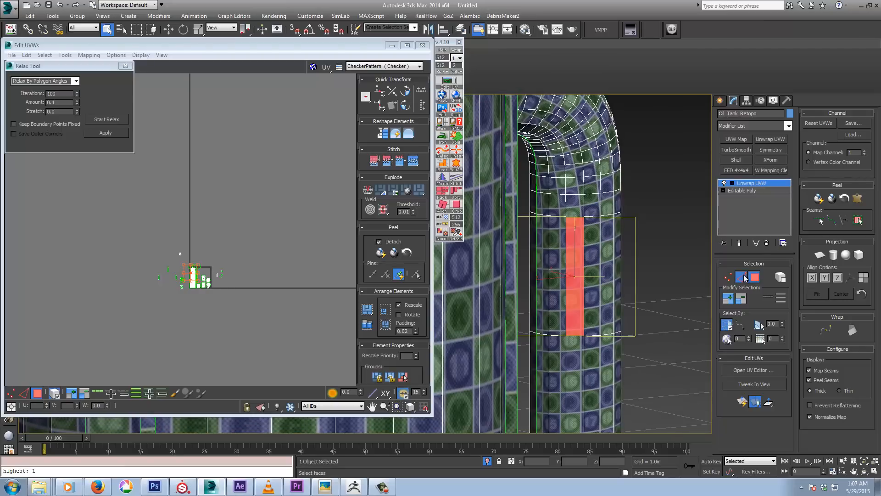
left_click(536, 251)
mouse_move(545, 260)
middle_mouse_down("alt")
mouse_move(553, 252)
mouse_move(515, 224)
mouse_move(492, 234)
mouse_move(528, 222)
mouse_move(550, 227)
middle_mouse_up("alt")
scroll(543, 261, "up", 1)
left_click(767, 298)
scroll(529, 222, "up", 2)
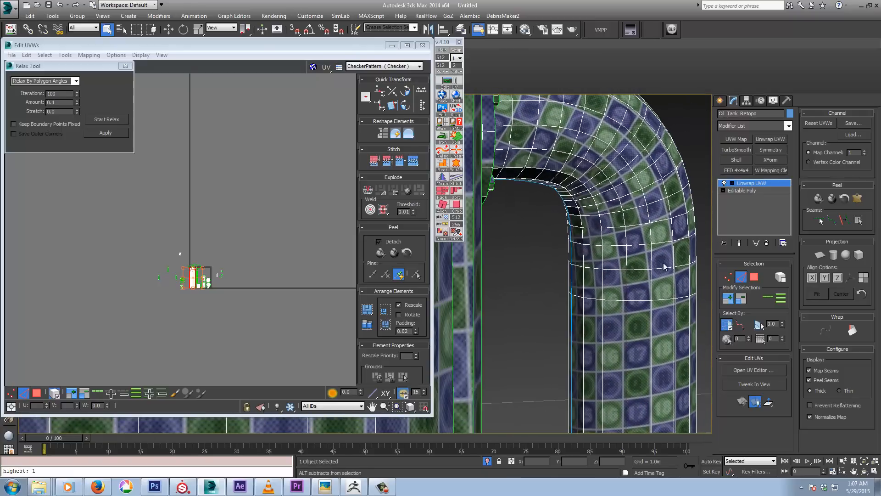
- Try to unfold the pipe into a strip from the selected edge loop, and undo it
left_click(852, 330)
middle_click_drag(183, 257, 187, 266)
scroll(187, 269, "down", 10)
scroll(176, 234, "down", 6)
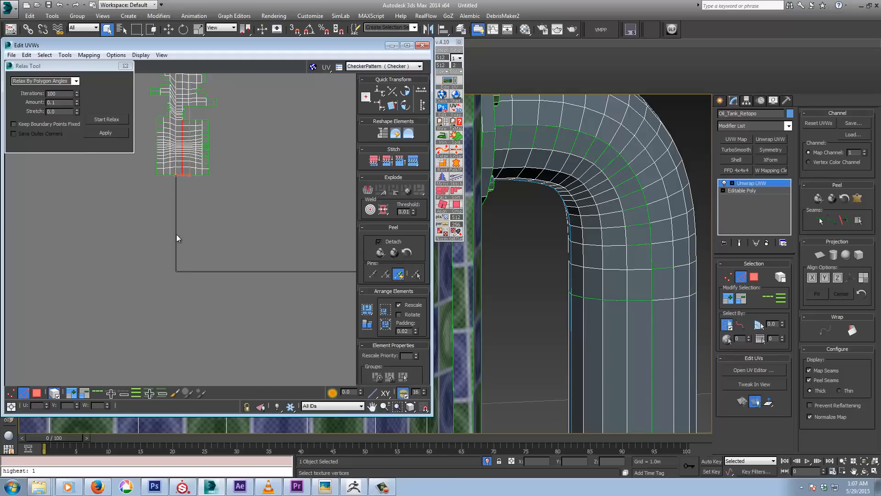
middle_click_drag(207, 204, 237, 276)
middle_click_drag(609, 311, 571, 291)
scroll(591, 263, "down", 4)
key("ctrl+z")
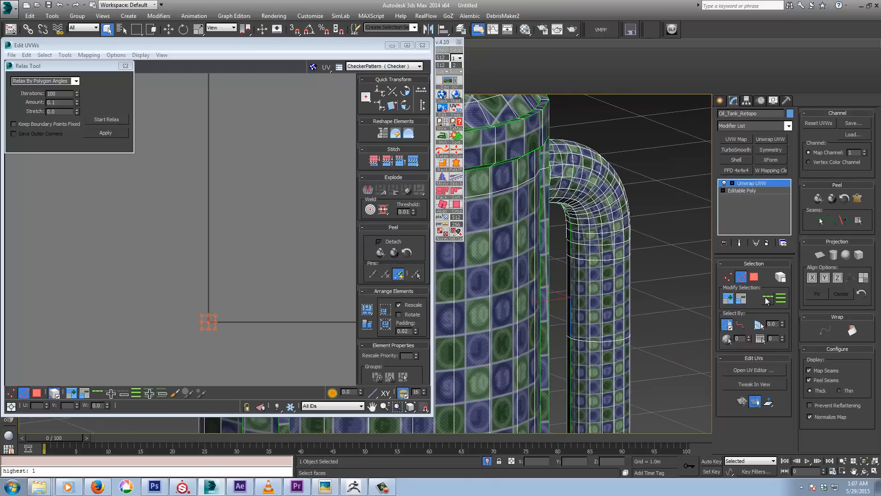
- Reactivate the pipe's inner edge loop selection, unfold the pipe from it again and locate the result in the UV layout
mouse_move(669, 303)
middle_mouse_down("alt")
mouse_move(642, 287)
mouse_move(659, 302)
middle_mouse_up("alt")
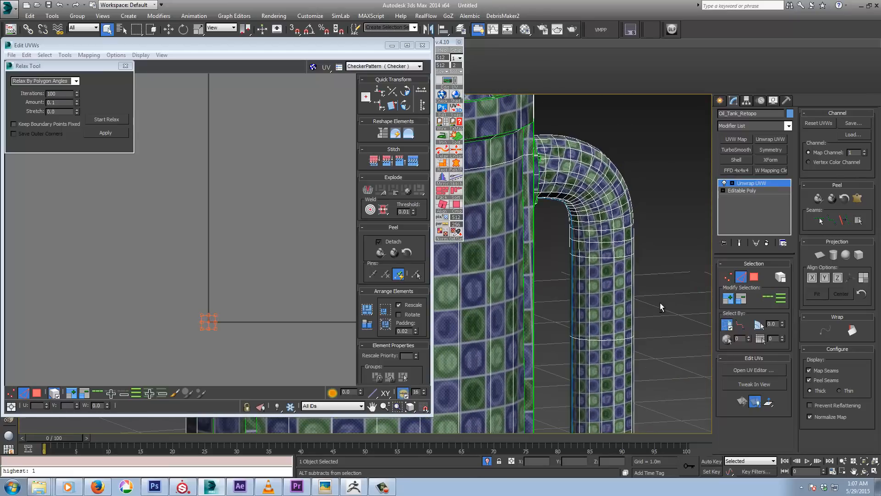
left_click(753, 276)
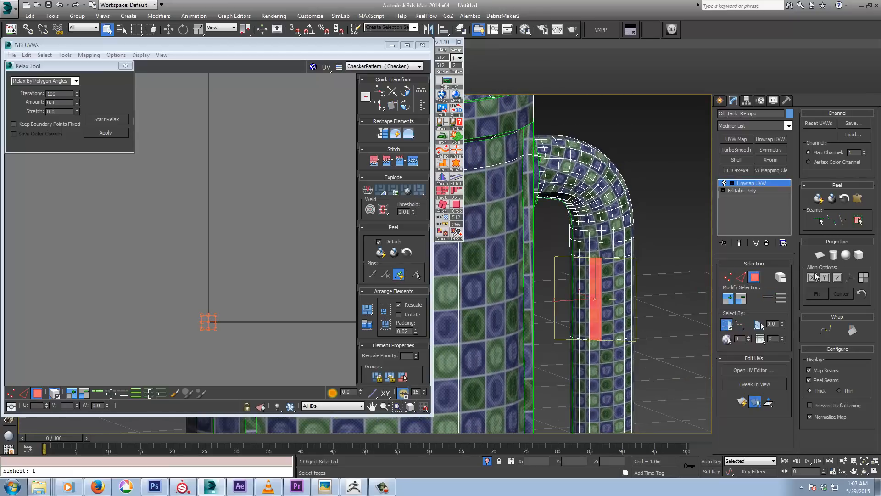
left_click(741, 277)
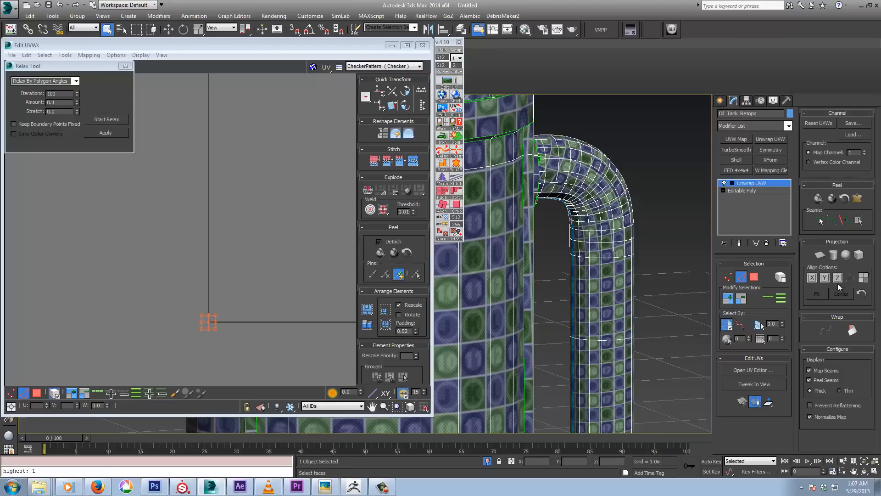
left_click(853, 328)
left_click(309, 242)
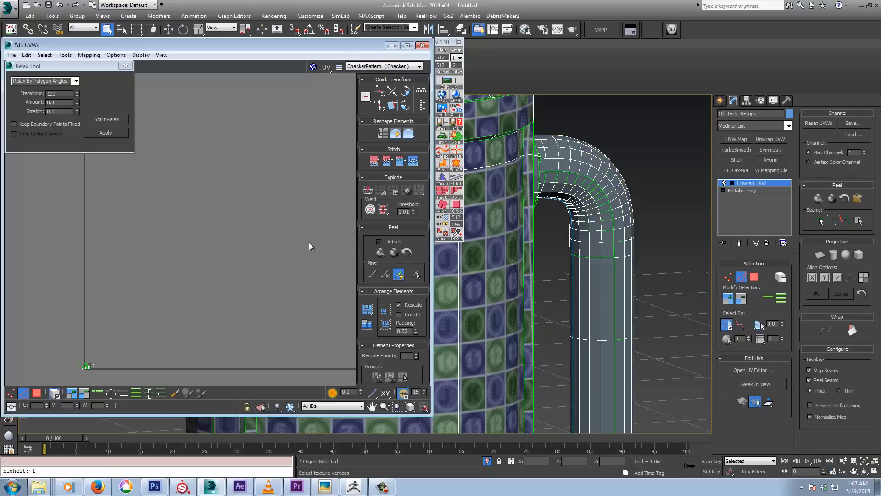
scroll(297, 245, "down", 3)
middle_click_drag(231, 284, 169, 334)
middle_click_drag(108, 378, 213, 251)
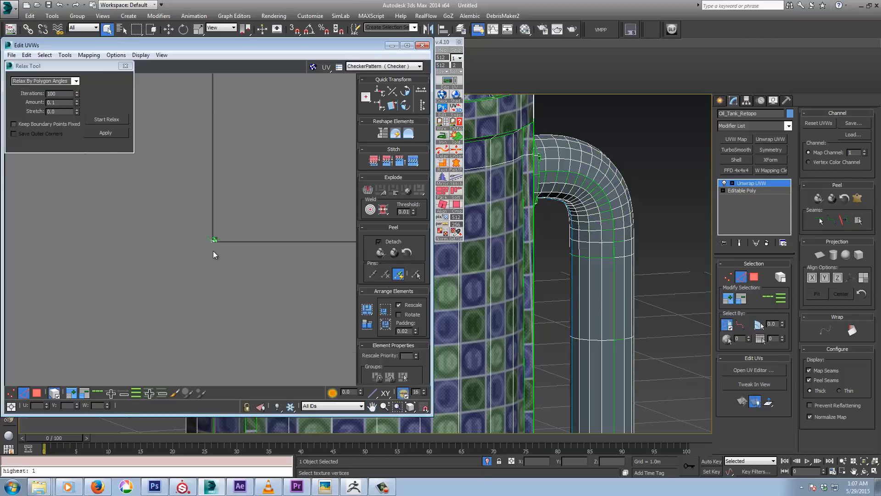
scroll(212, 249, "up", 8)
middle_click_drag(158, 236, 264, 281)
middle_click_drag(174, 262, 250, 277)
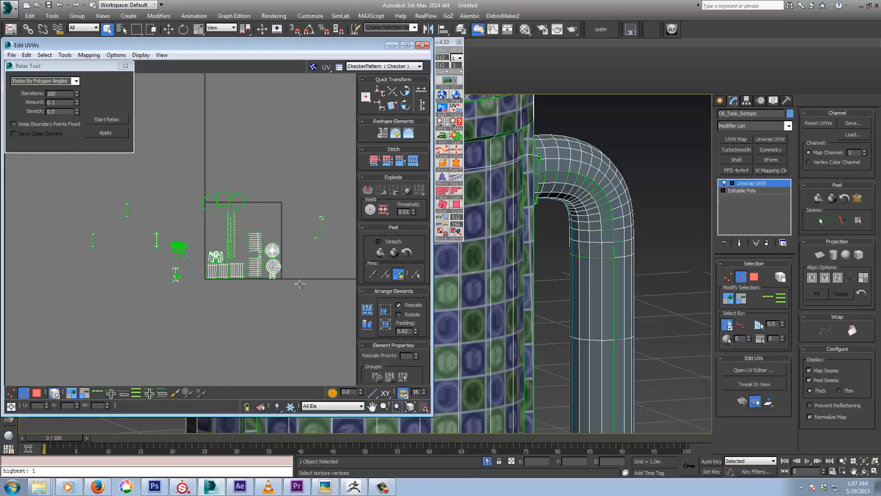
- Select a polygon on the vertical pipe, expand the selection to the whole pipe shell, and apply a cylindrical projection
middle_click_drag(624, 217, 586, 215, "alt")
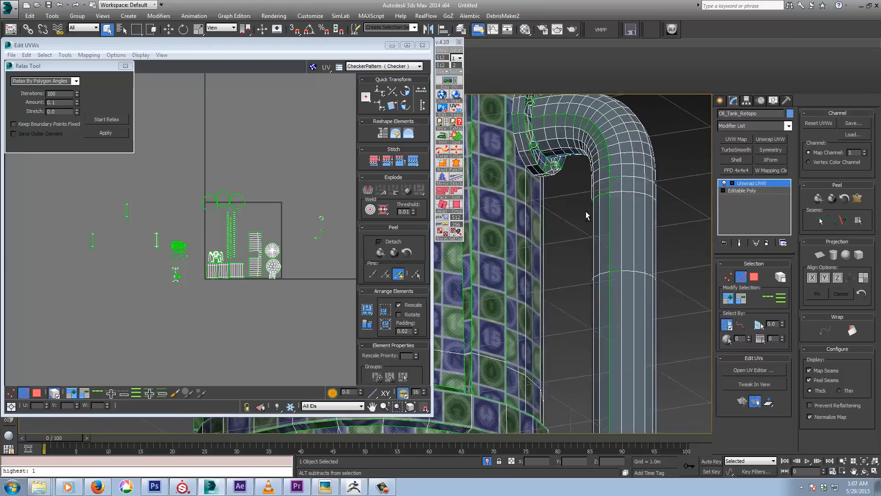
scroll(574, 193, "up", 5)
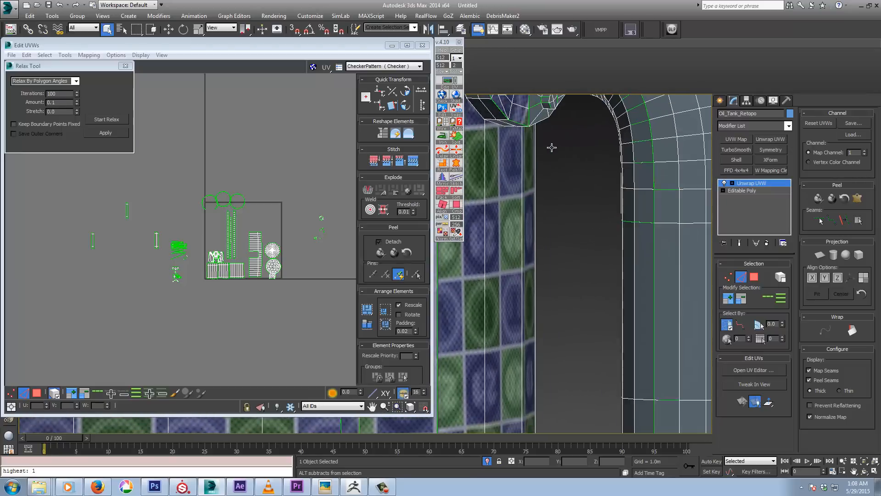
scroll(551, 147, "down", 2)
middle_click_drag(552, 147, 582, 211, "alt")
scroll(582, 208, "down", 6, "alt")
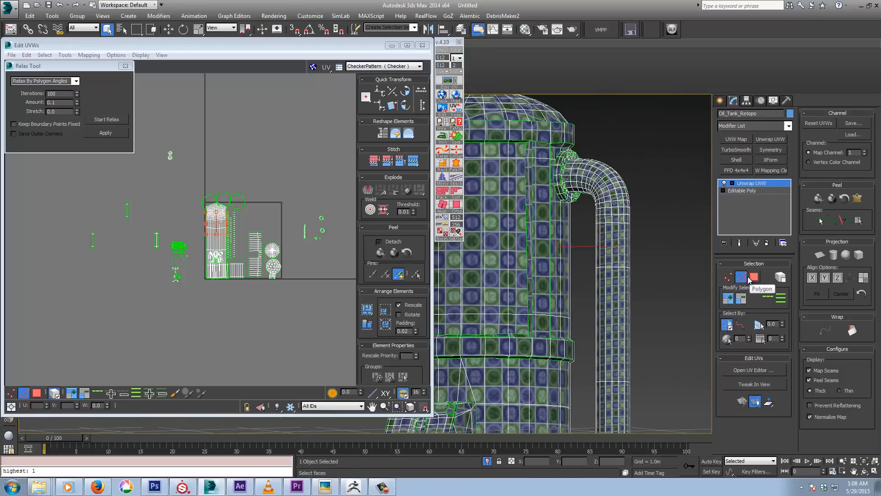
left_click(753, 276)
left_click(607, 253)
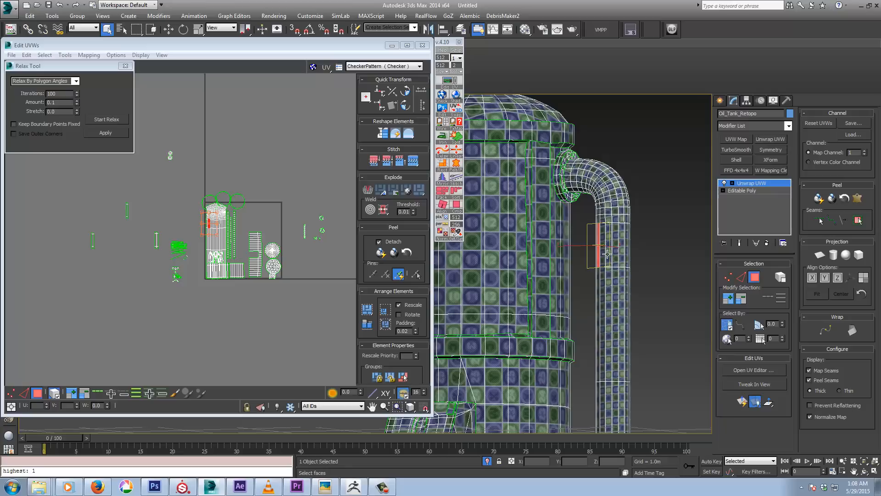
left_click(858, 222)
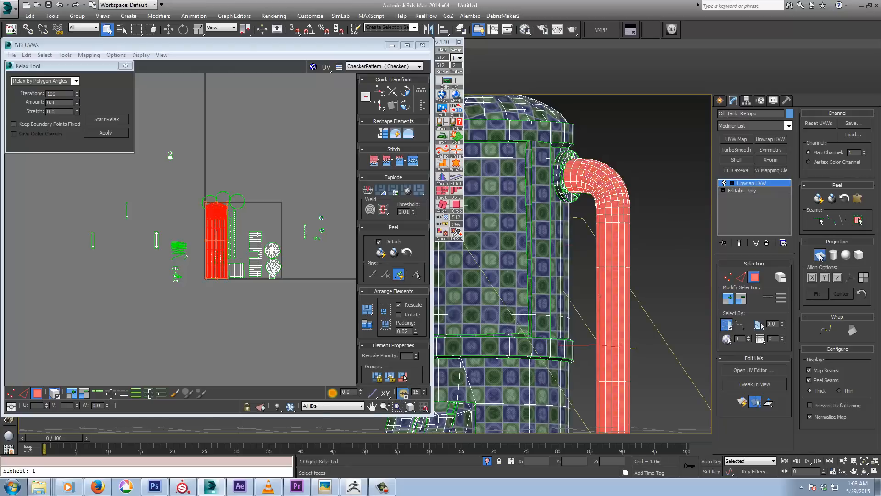
left_click(833, 253)
- Activate seam editing, examine the pipe from its bend to its base flange for a seam path, and clear the selection
middle_click_drag(627, 268, 618, 242, "alt")
scroll(638, 253, "up", 2)
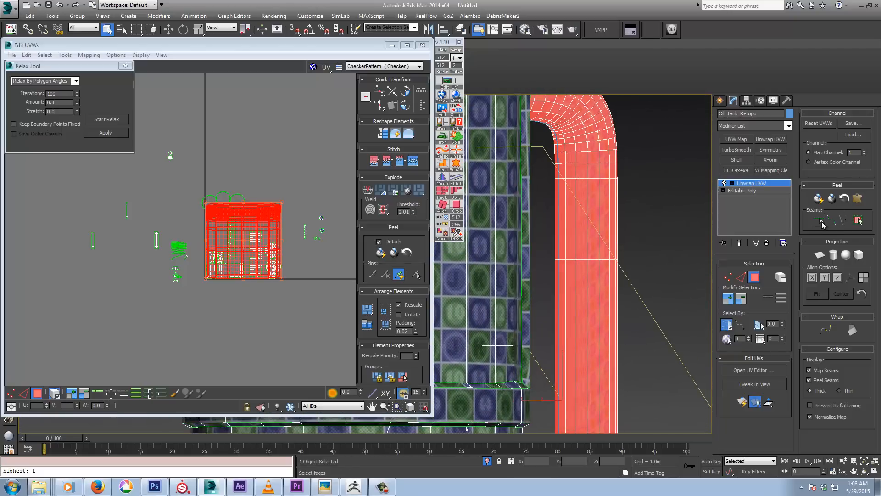
left_click(819, 222)
middle_click_drag(645, 208, 617, 213, "alt")
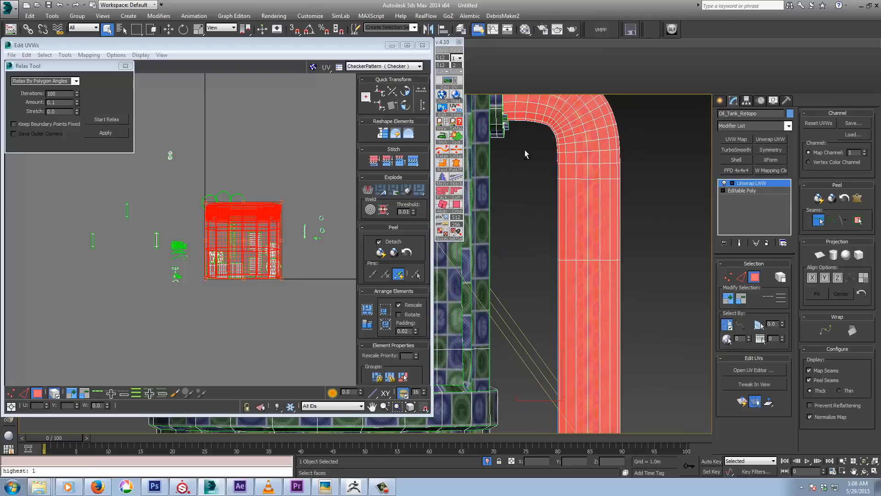
middle_click_drag(527, 152, 507, 155, "alt")
scroll(508, 151, "up", 2)
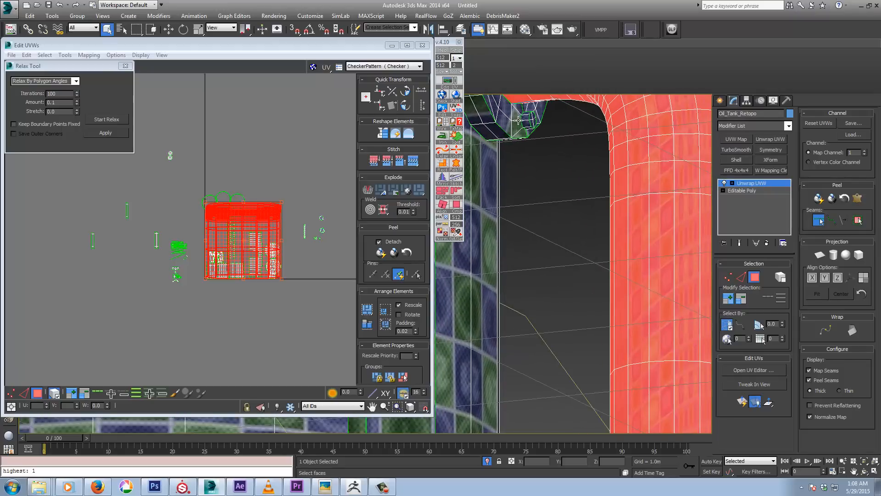
middle_click_drag(518, 120, 530, 179)
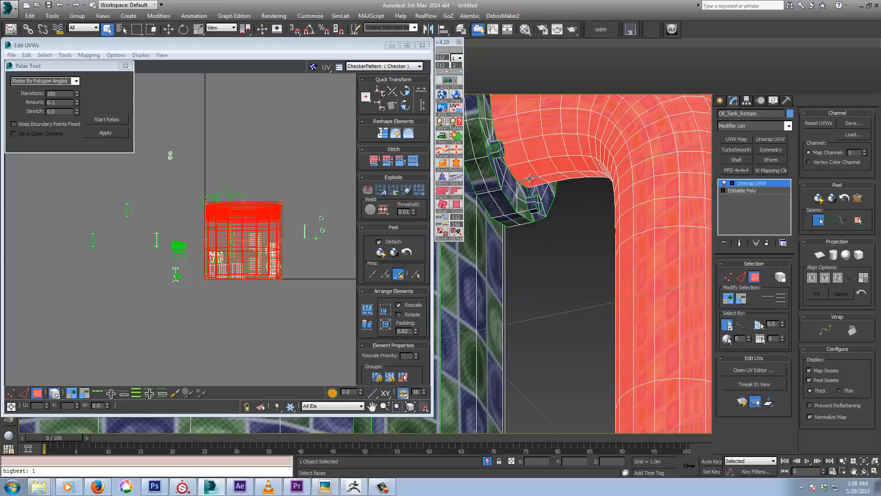
scroll(530, 179, "down", 10)
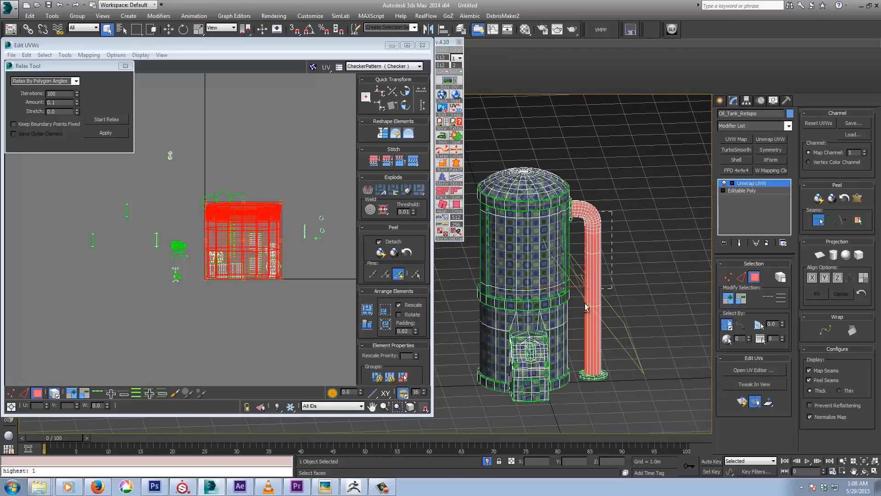
left_click_drag(586, 307, 595, 367)
scroll(608, 369, "up", 8)
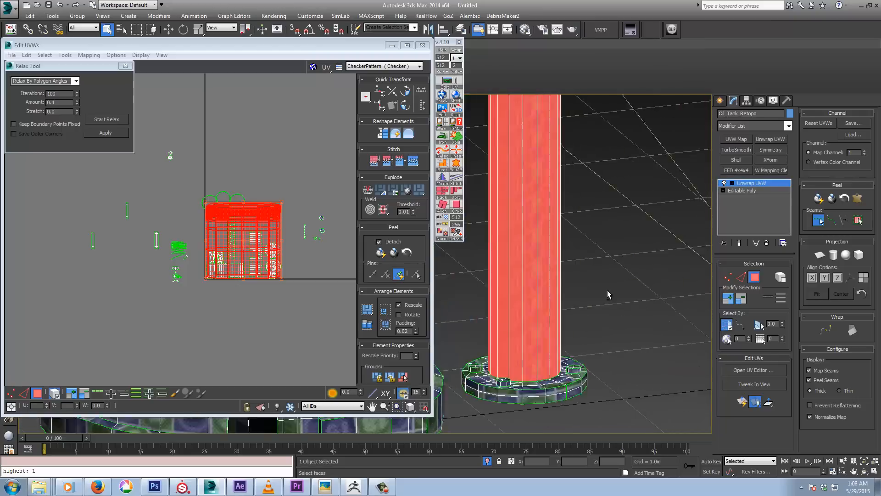
middle_click_drag(608, 293, 661, 199, "alt")
scroll(528, 342, "up", 3)
left_click(662, 199)
middle_click_drag(662, 229, 629, 264)
scroll(629, 264, "down", 5)
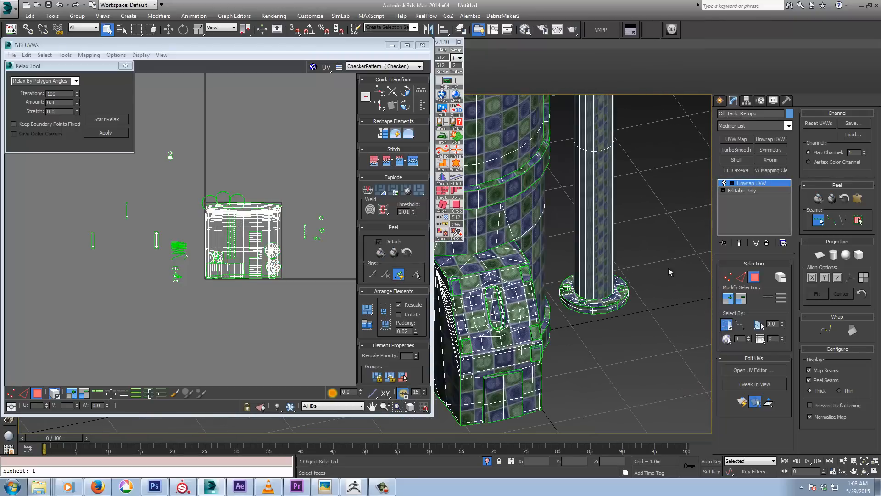
- Select an edge on the tank-facing side of the lower pipe and extend it to the full lengthwise loop
left_click(739, 278)
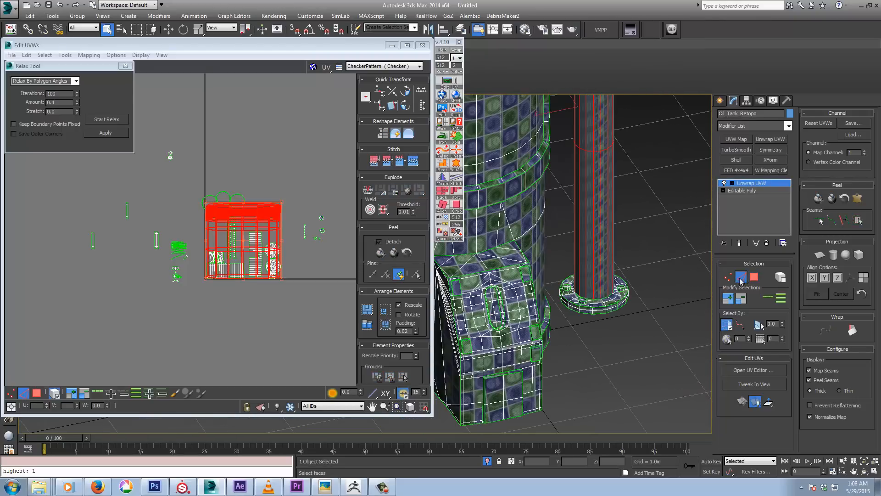
scroll(598, 281, "up", 2)
scroll(583, 197, "up", 2)
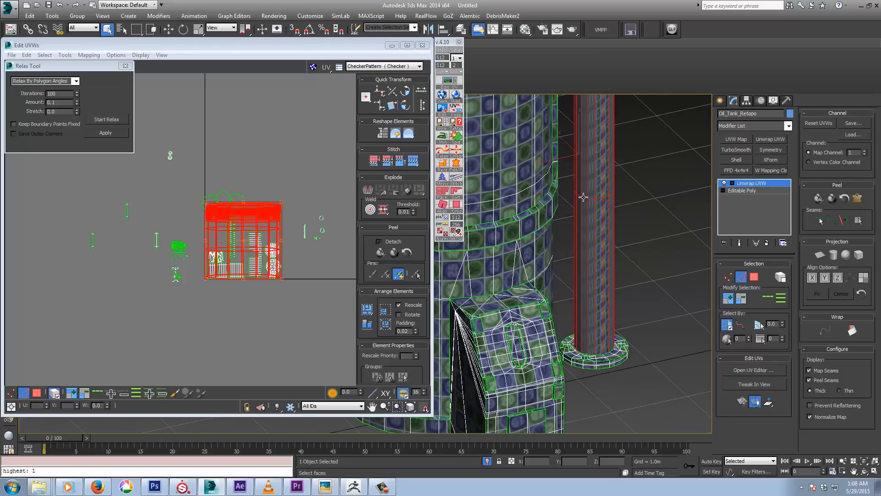
left_click(576, 297)
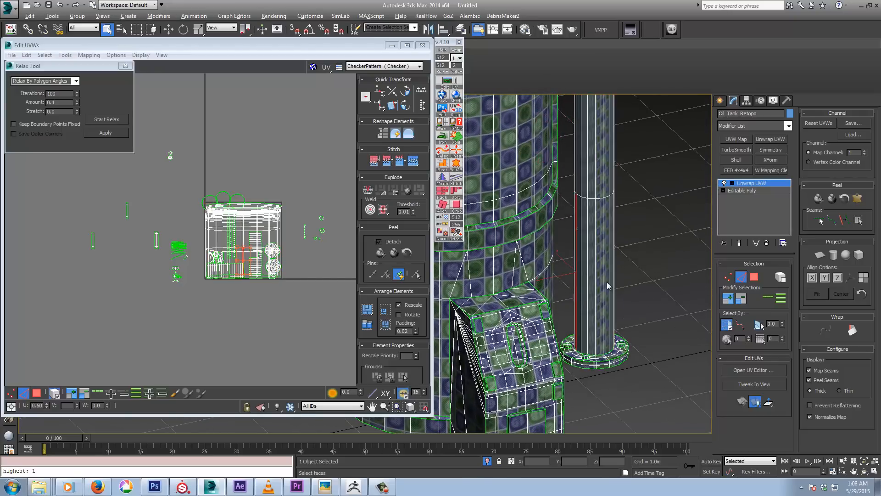
middle_click_drag(607, 286, 614, 285, "alt")
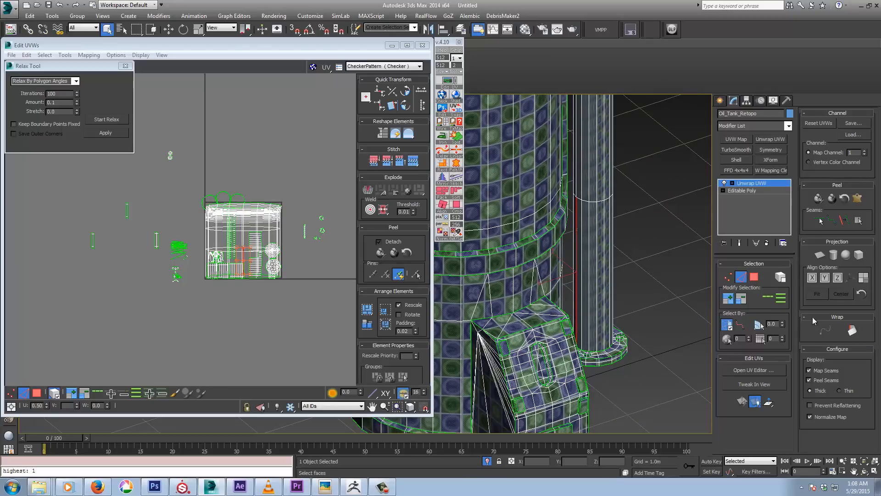
left_click(763, 299)
middle_click_drag(620, 349, 627, 403, "alt")
middle_click_drag(603, 309, 576, 197, "alt")
middle_click_drag(638, 257, 591, 231, "alt")
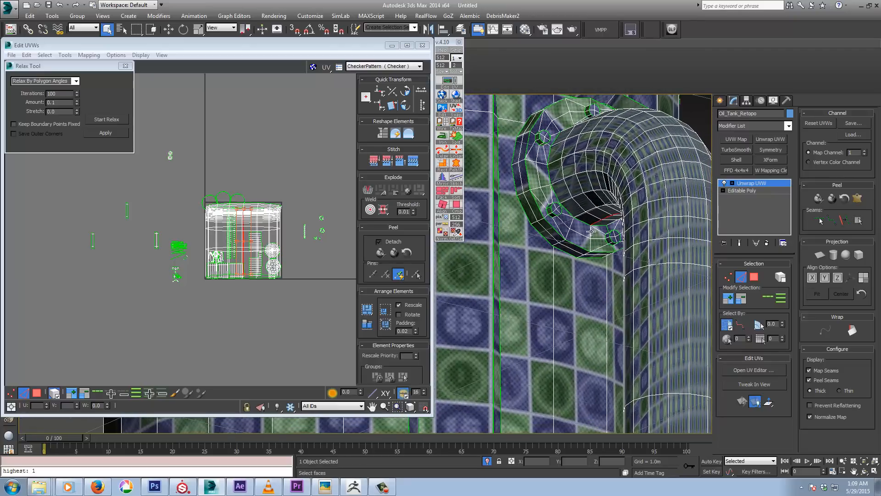
scroll(580, 278, "down", 5)
middle_click_drag(587, 287, 660, 309, "alt")
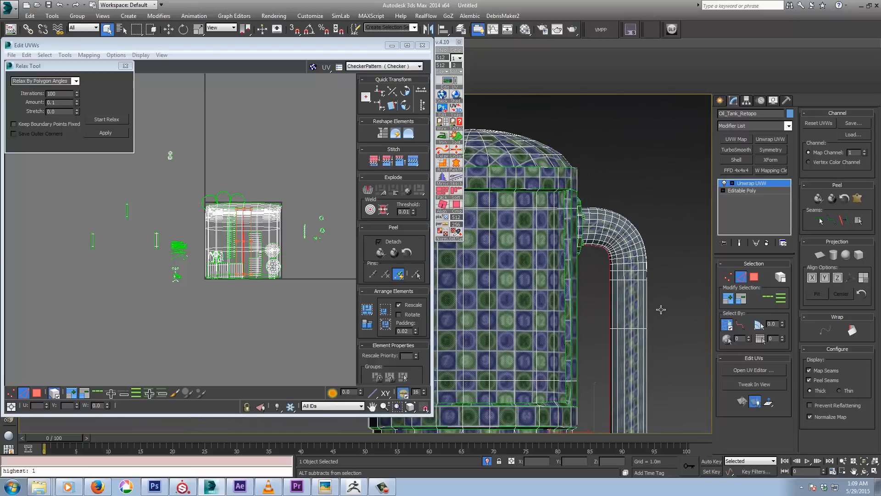
- Try to unfold the cylindrically projected pipe into a strip from the selected edge loop, and undo it
left_click(854, 330)
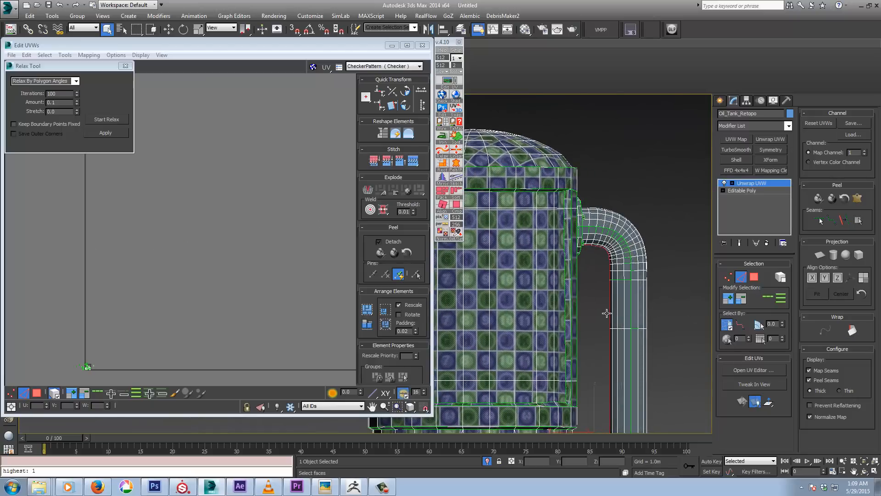
middle_click_drag(606, 310, 567, 338, "alt")
scroll(580, 208, "up", 5)
scroll(580, 207, "up", 3)
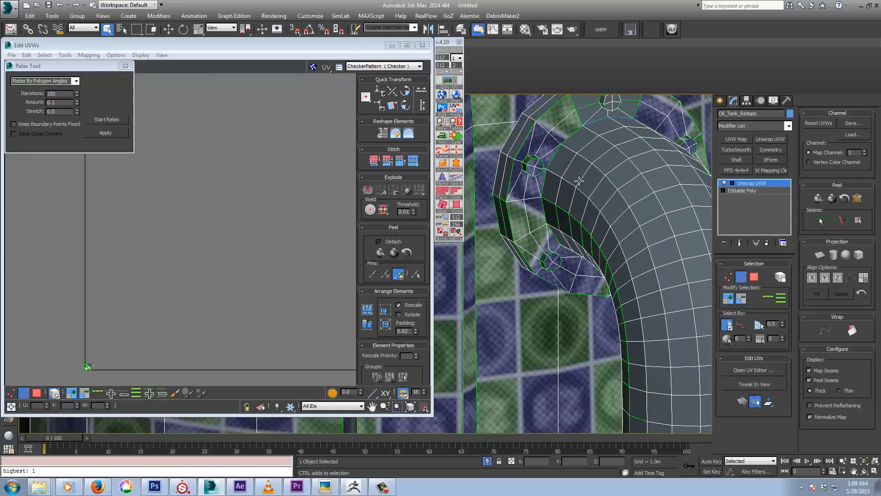
key("ctrl+z")
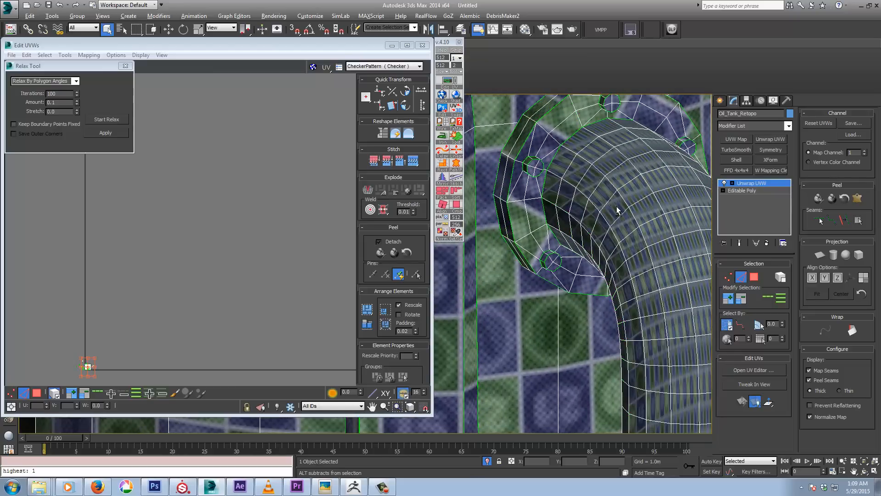
- Convert the pipe's selected inner edge loop into a peel seam
middle_click_drag(618, 211, 551, 122, "alt")
scroll(551, 122, "down", 5)
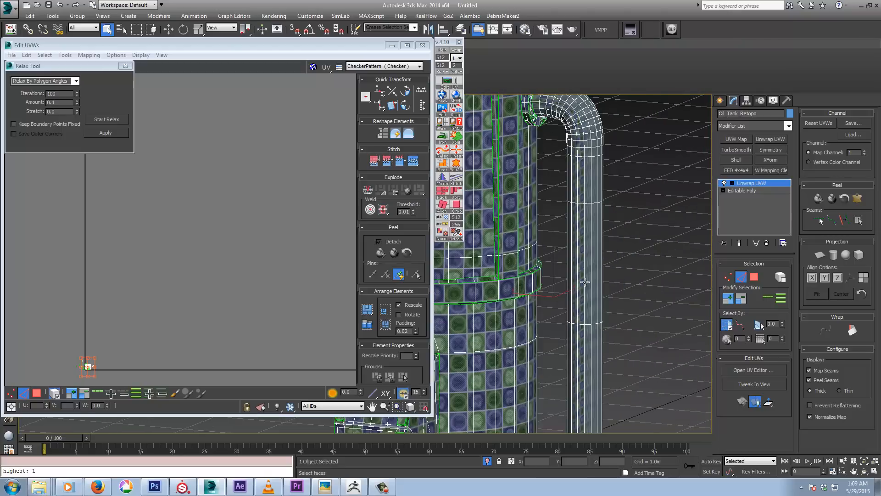
middle_click_drag(585, 280, 572, 125)
middle_click_drag(598, 167, 612, 299)
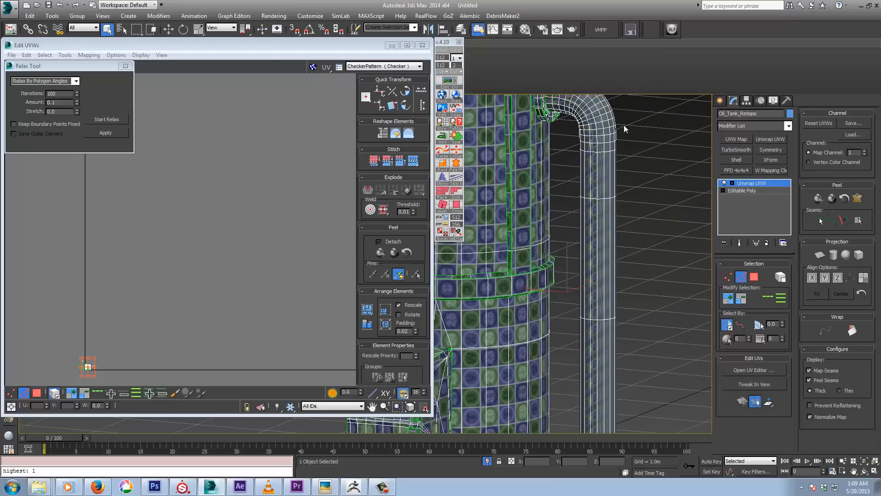
middle_click_drag(152, 309, 249, 236)
scroll(205, 290, "up", 7)
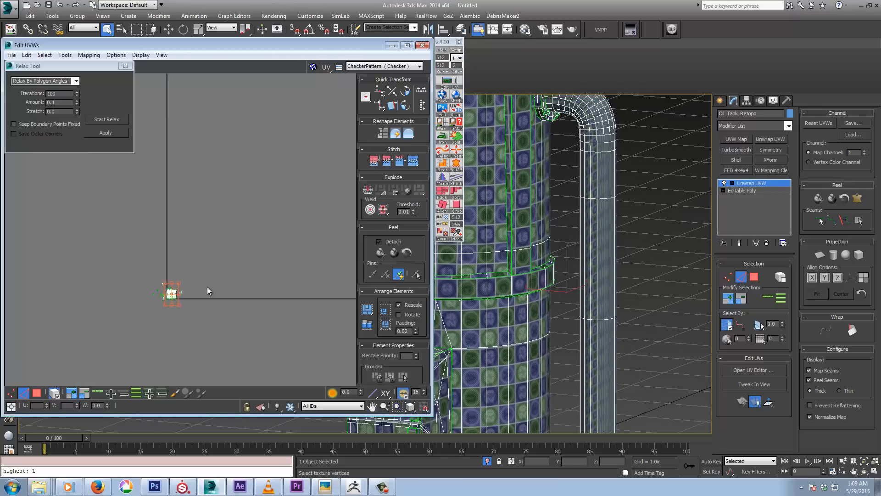
middle_click_drag(114, 317, 276, 308)
scroll(232, 293, "up", 8)
scroll(281, 316, "up", 1)
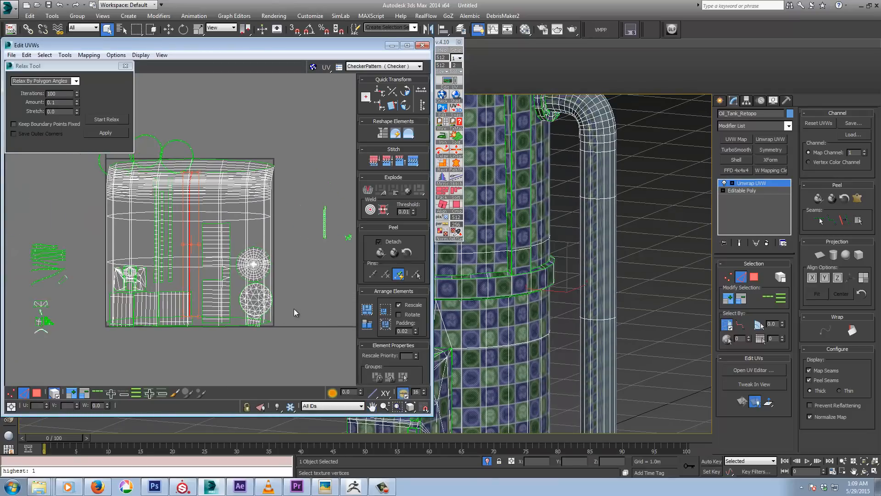
middle_click_drag(603, 236, 645, 232, "alt")
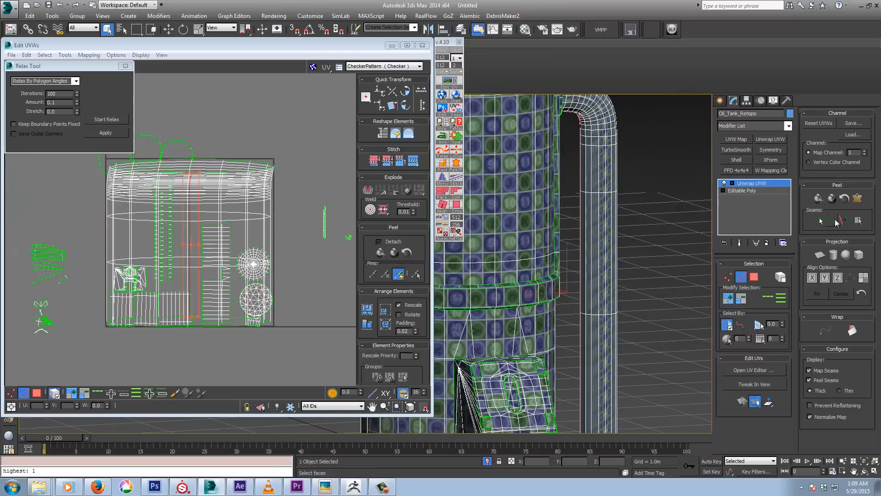
left_click(845, 220)
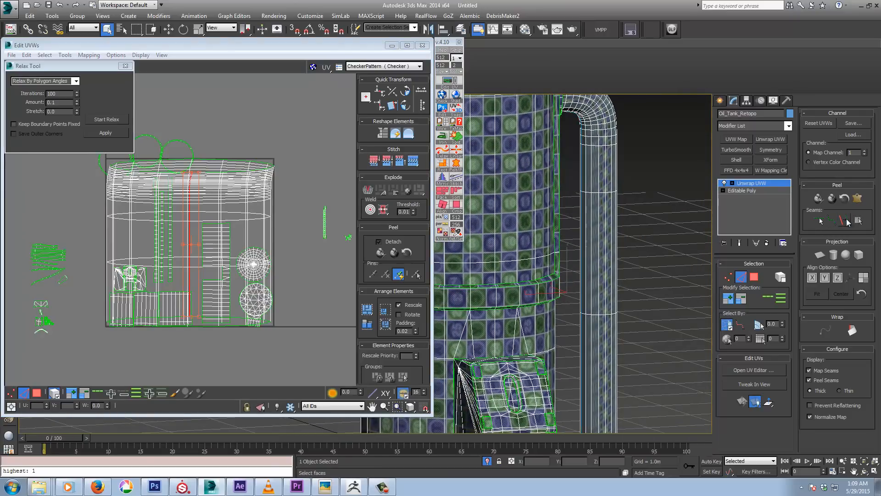
- Expand a polygon selection to the whole pipe, start a pelt map on it, and run the pelt simulation briefly
left_click(754, 277)
left_click(597, 232)
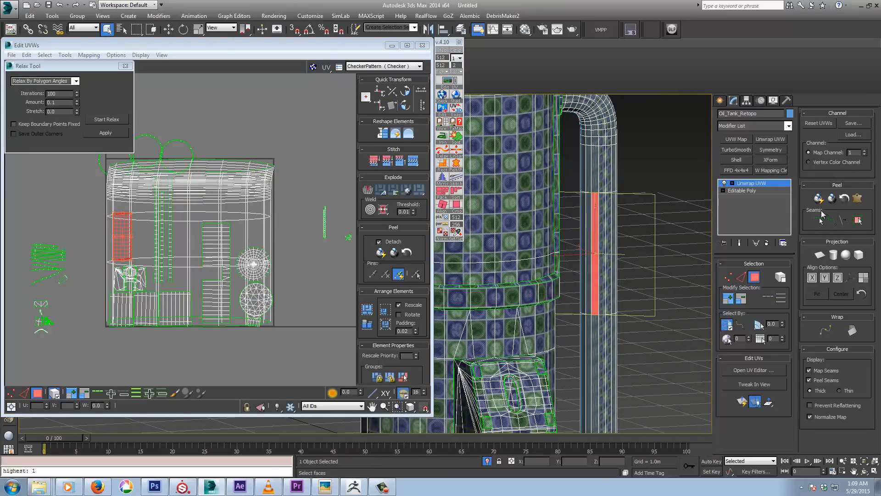
left_click(858, 220)
left_click(857, 199)
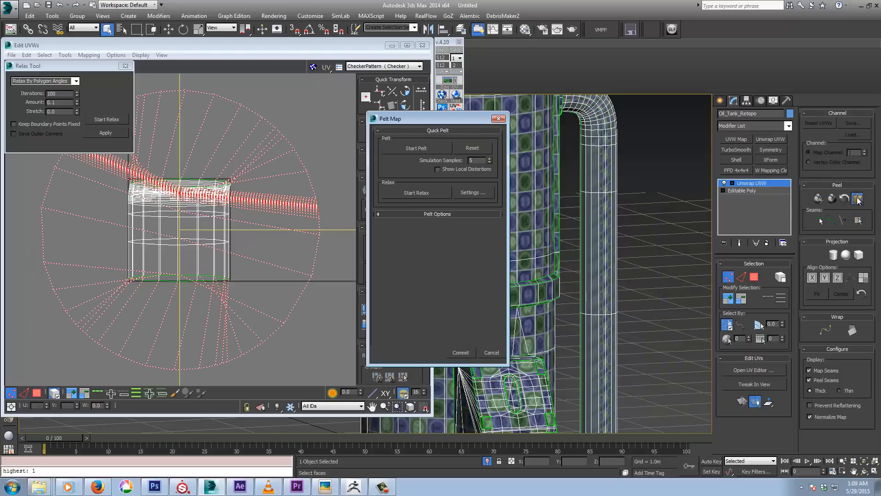
left_click(429, 149)
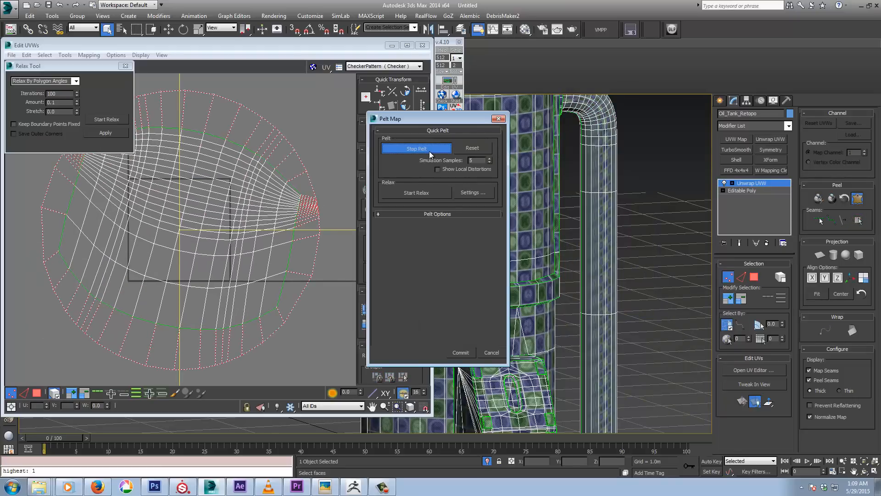
left_click(429, 150)
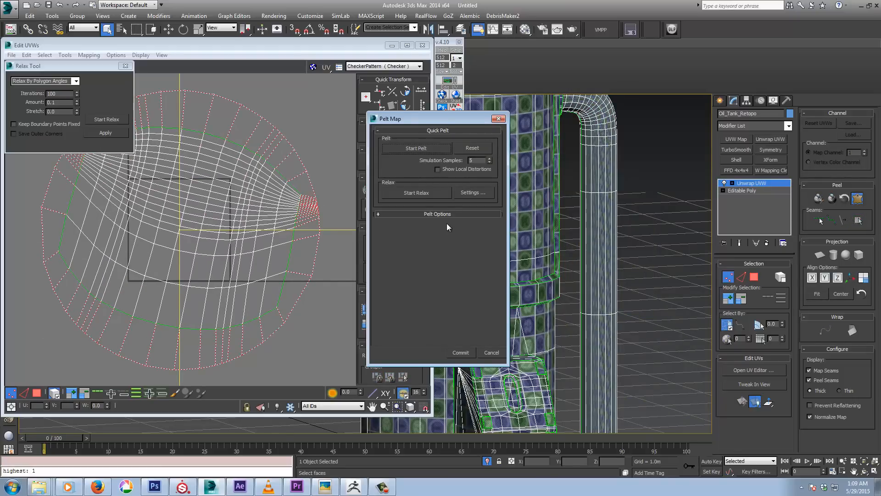
- Select the pelt stretcher, scale its ring up around the pipe's UVs, and run the pelt simulation again
left_click(437, 213)
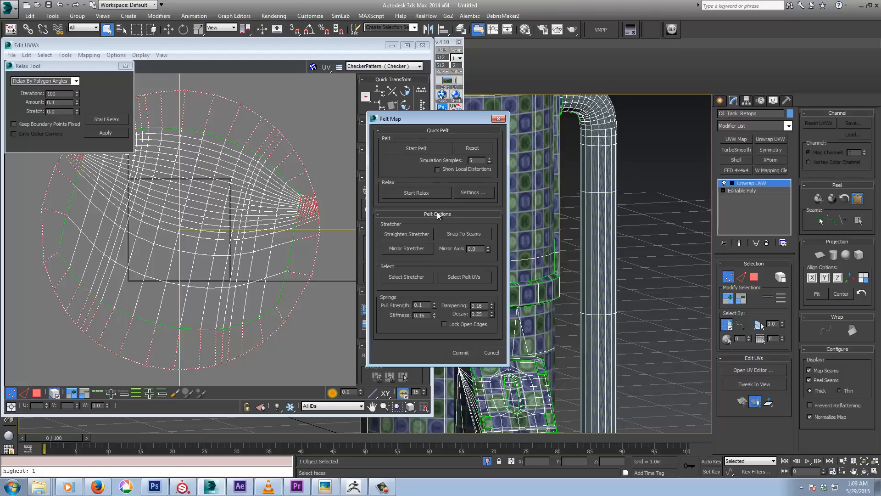
left_click(397, 277)
right_click(296, 214)
left_click(297, 218)
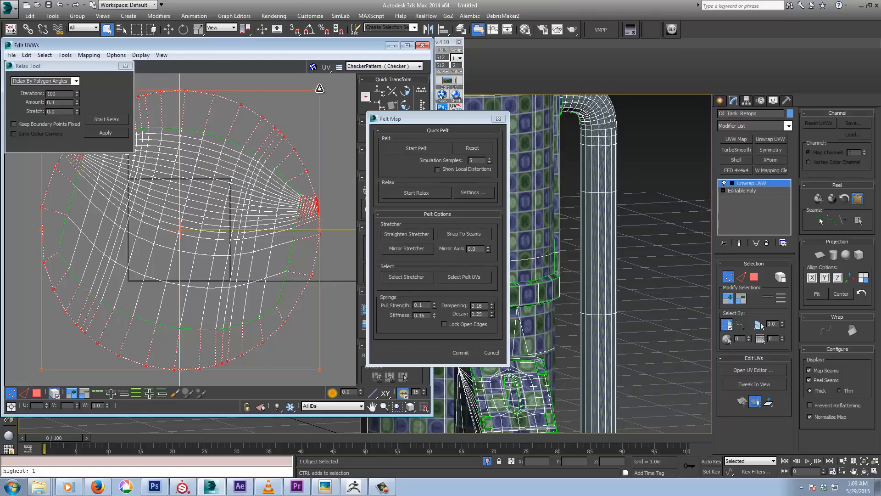
left_click_drag(319, 90, 472, 17, "ctrl")
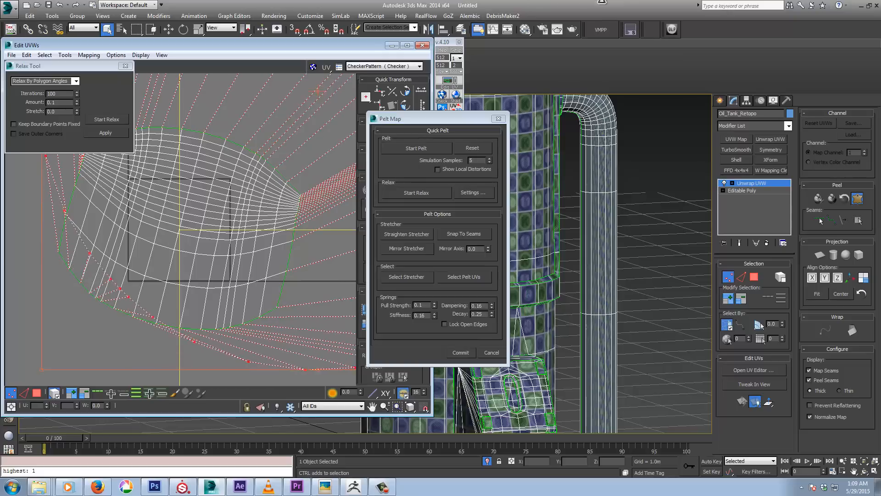
left_click(418, 148)
middle_click_drag(254, 177, 250, 189)
scroll(250, 189, "down", 3)
scroll(249, 190, "down", 2)
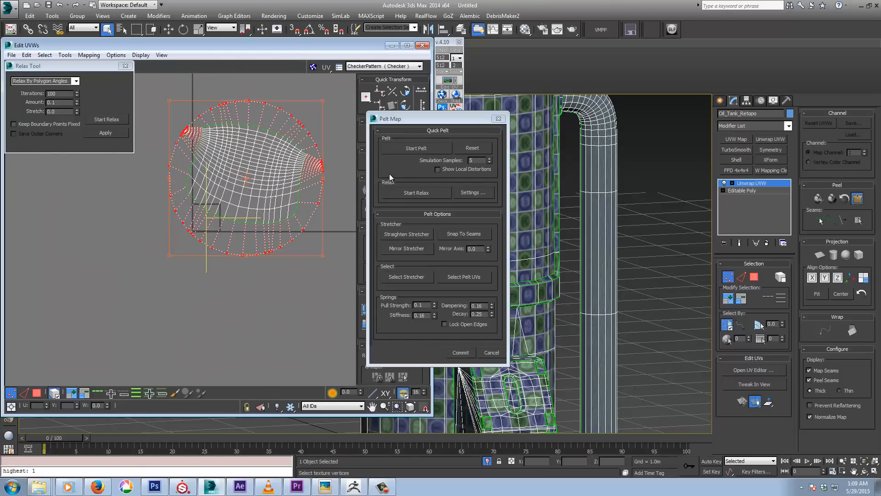
left_click(417, 148)
left_click(418, 148)
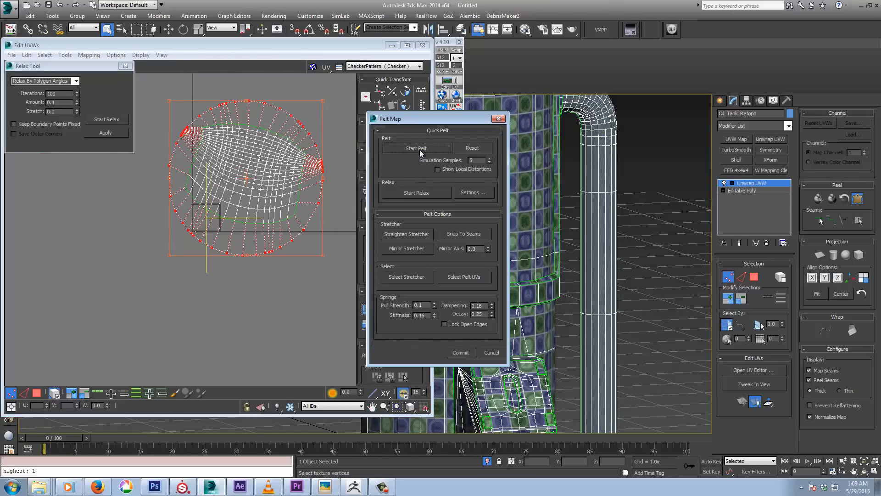
- Commit the pelt map and apply Quick Peel to the pipe's shell
left_click(459, 352)
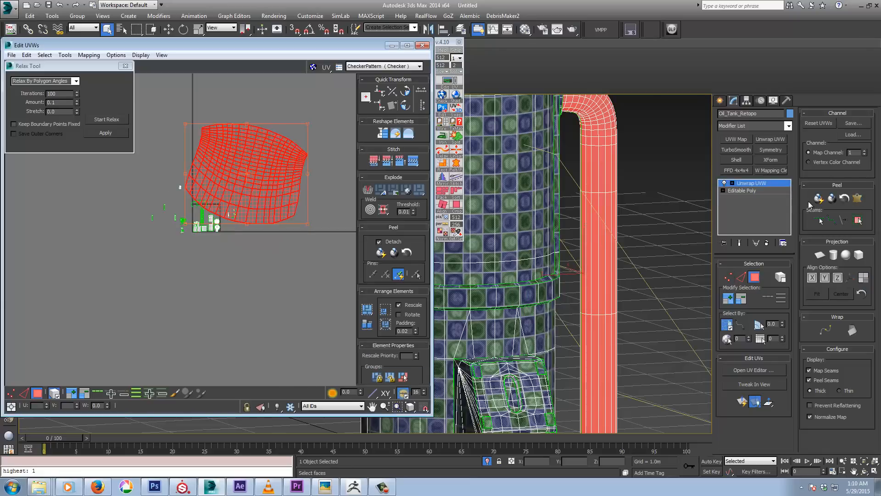
left_click(816, 196)
scroll(324, 179, "down", 3)
middle_click_drag(323, 179, 293, 276)
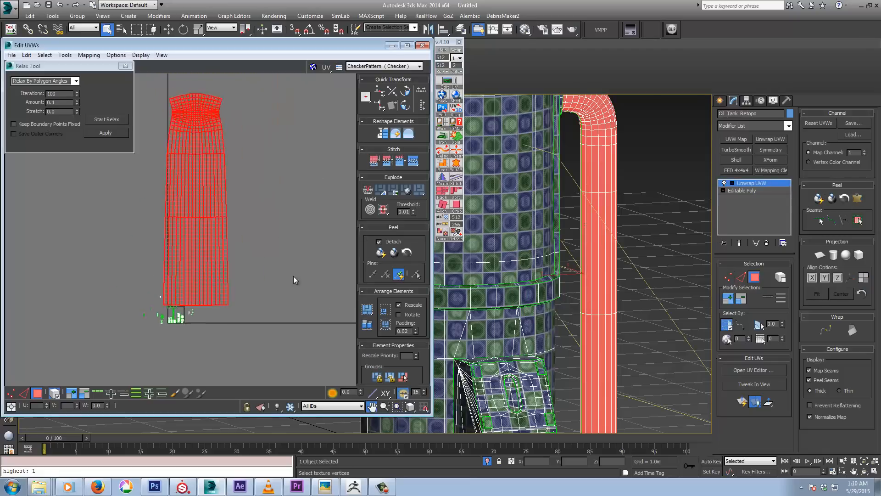
scroll(293, 276, "down", 1)
middle_click_drag(217, 181, 237, 219)
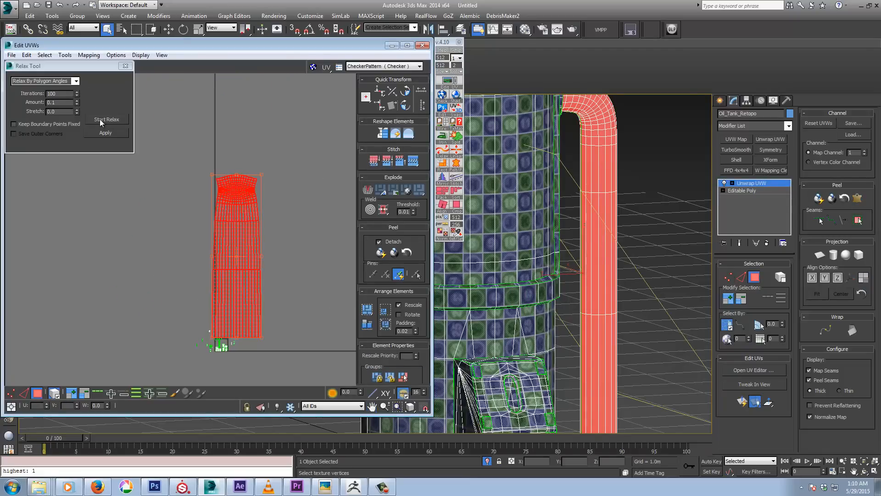
- Relax the pipe's UV shell by polygon angles with 1000 iterations and an amount of 0.55
left_click(60, 94)
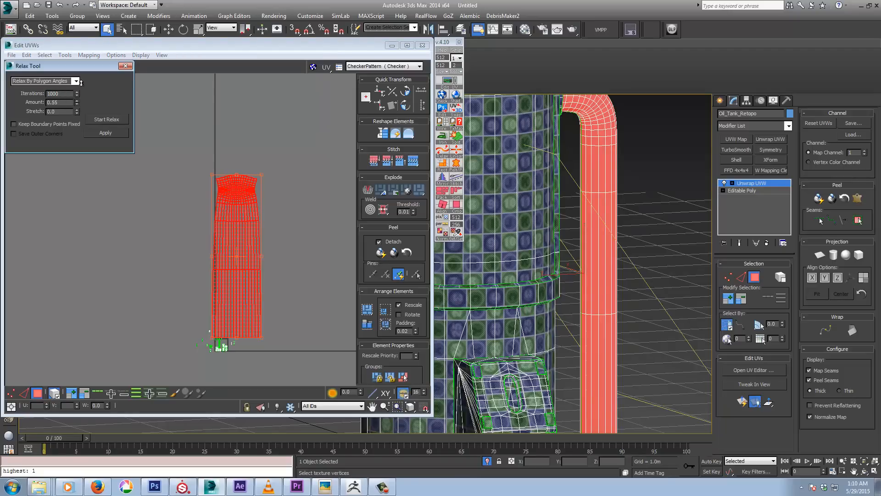
left_click(103, 120)
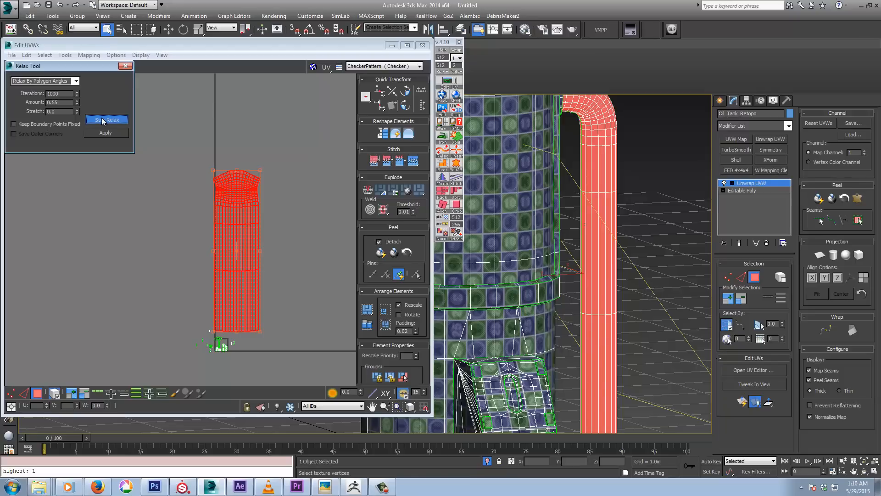
left_click(125, 66)
middle_click_drag(235, 186, 207, 213)
scroll(208, 213, "up", 8)
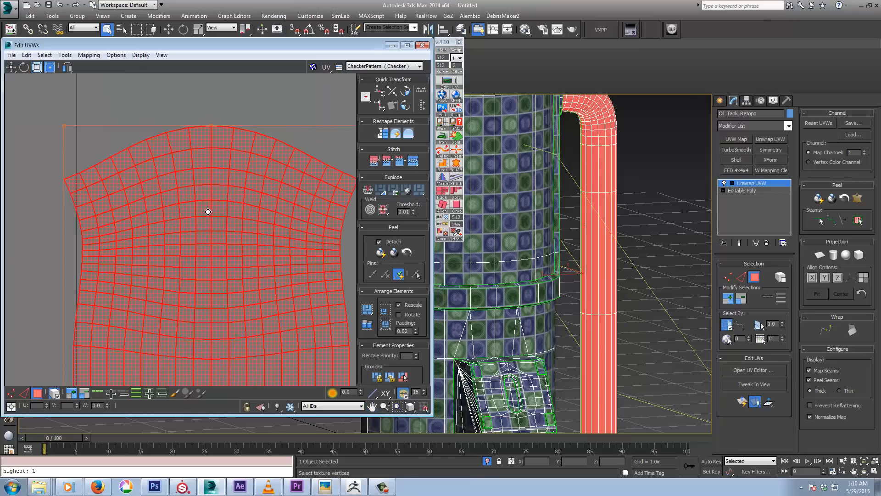
scroll(206, 241, "down", 6)
- Rescale the pipe's UV shell to match its size on the model
middle_click_drag(575, 257, 541, 240, "alt")
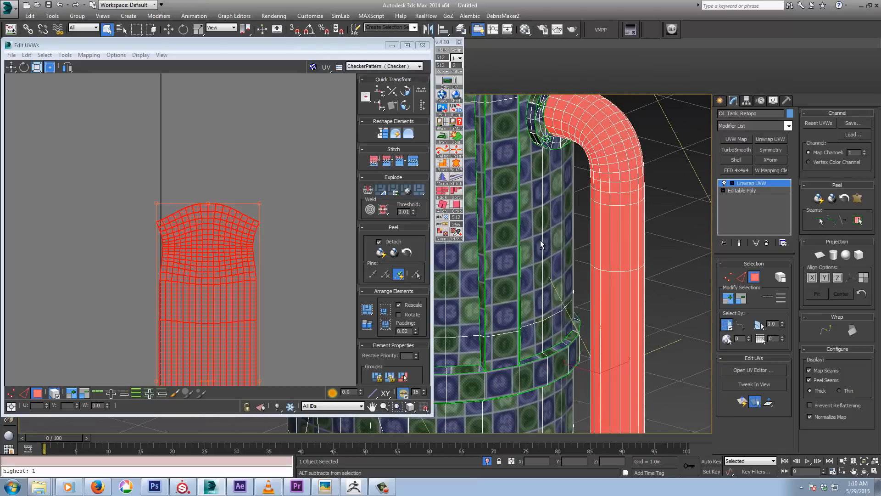
left_click(688, 241)
middle_click_drag(688, 241, 591, 273, "alt")
scroll(301, 308, "down", 4)
left_click(255, 270)
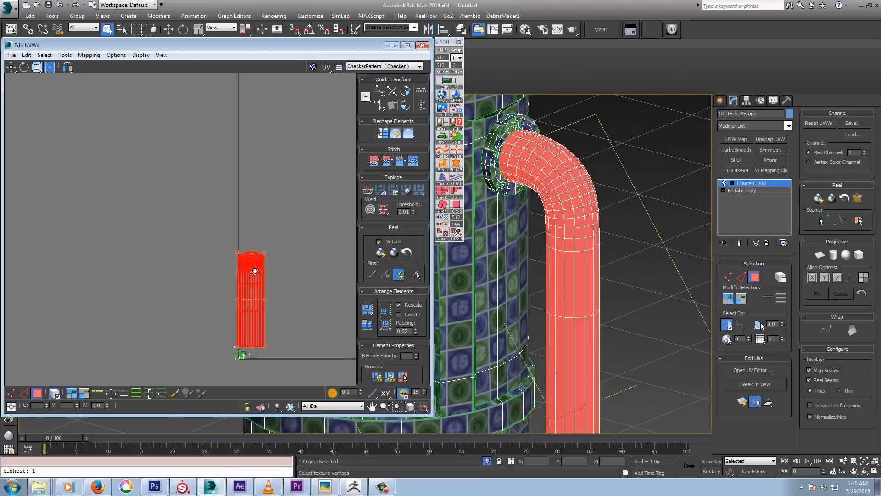
left_click(373, 323)
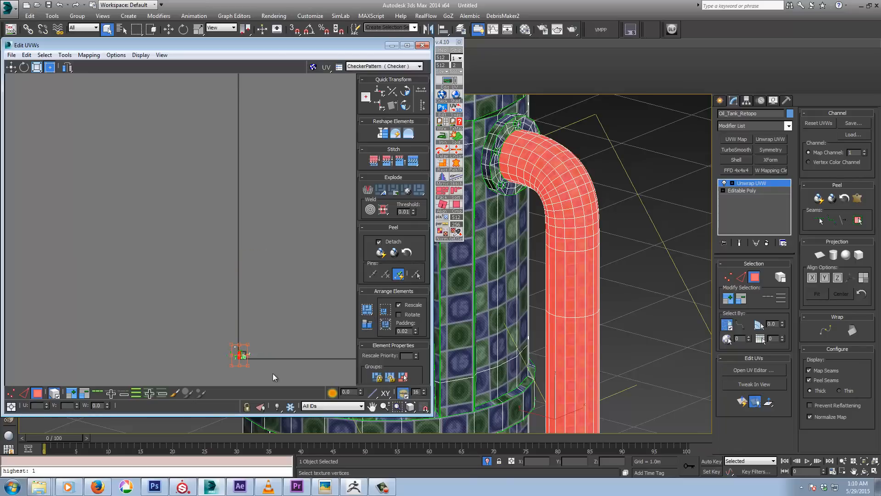
middle_click_drag(272, 373, 265, 320)
- Deselect the pipe and inspect the checker pattern for stretching along its bend and straight section
left_click(686, 227)
scroll(610, 219, "up", 4)
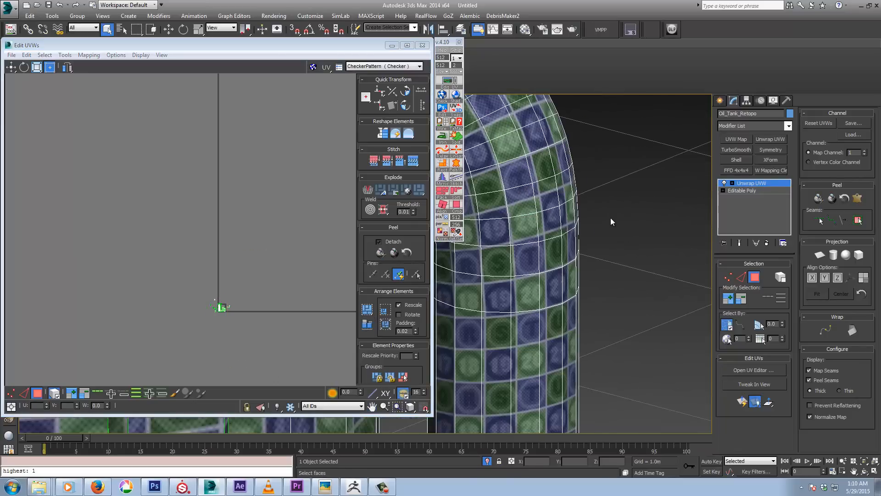
middle_click_drag(610, 217, 655, 254)
middle_click_drag(545, 267, 478, 211, "alt")
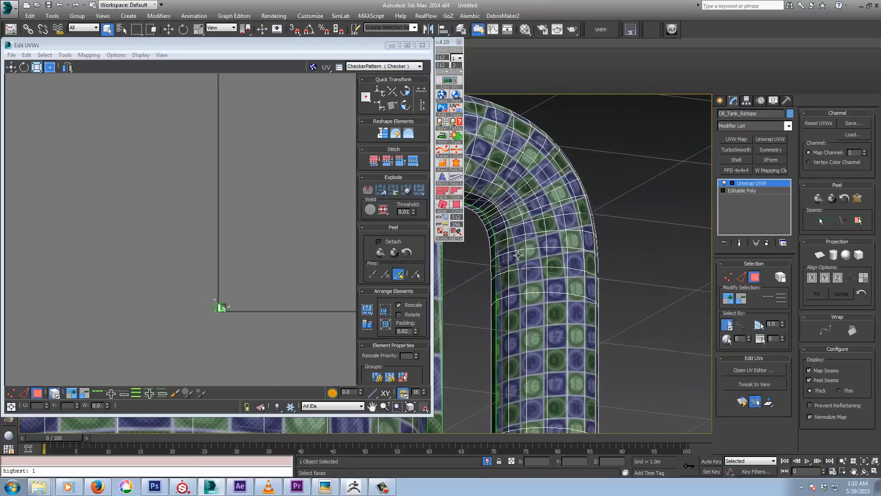
middle_click_drag(542, 273, 575, 292)
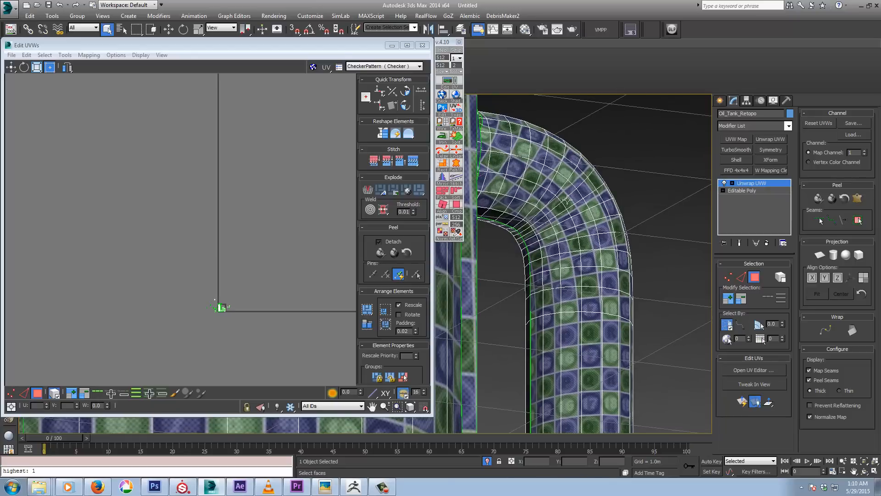
middle_click_drag(584, 226, 516, 147, "alt")
scroll(520, 159, "down", 2)
scroll(547, 252, "up", 5)
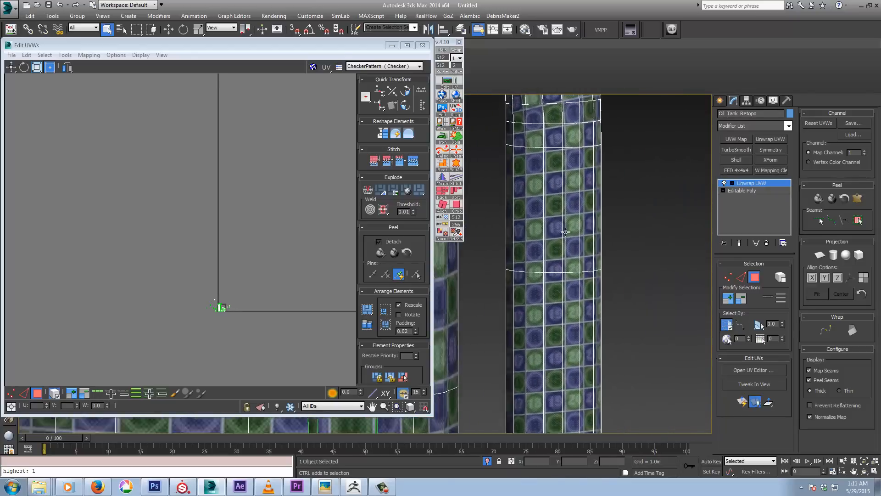
scroll(571, 204, "down", 3)
middle_click_drag(590, 202, 624, 328, "alt")
scroll(568, 236, "up", 6)
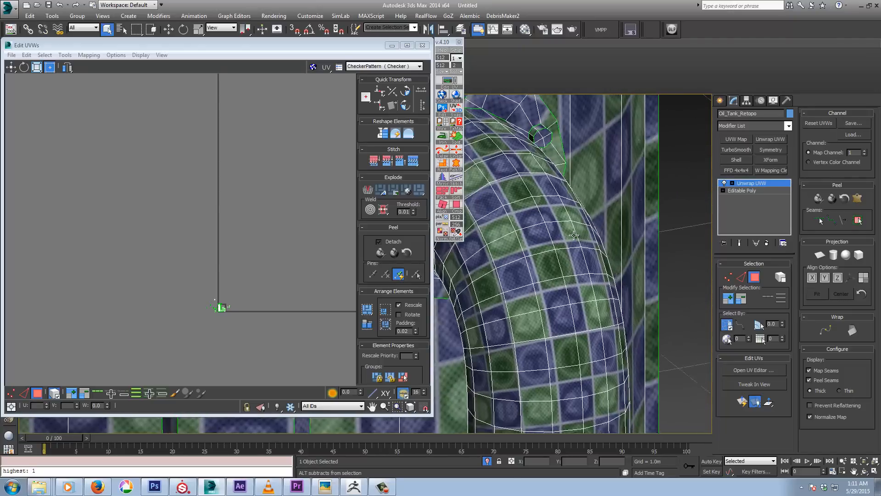
middle_click_drag(568, 236, 599, 232, "alt")
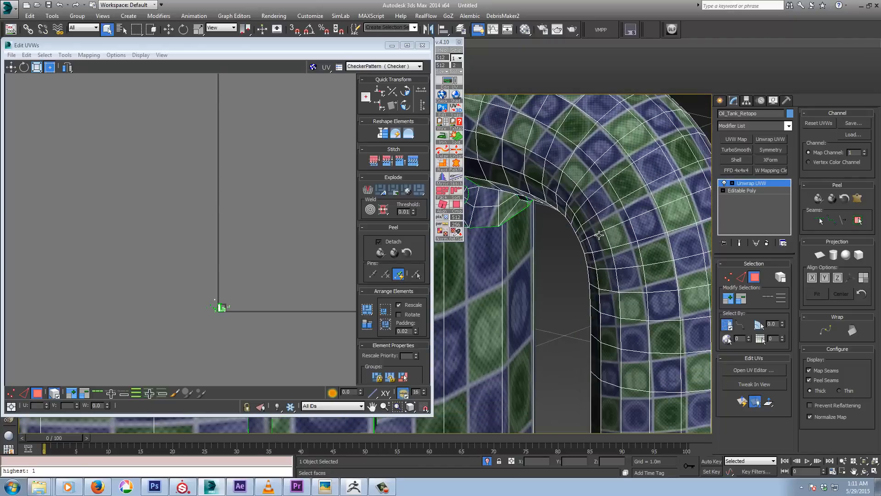
- Turn off the edged-faces display on the tank model and frame the whole tank
scroll(599, 233, "down", 5)
middle_click_drag(255, 336, 255, 293)
middle_click_drag(557, 274, 563, 268)
scroll(563, 267, "down", 5)
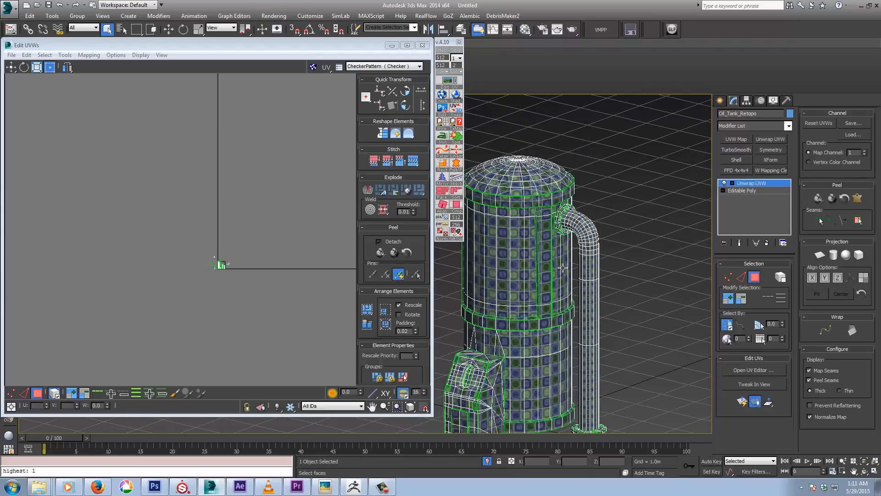
middle_click_drag(541, 323, 588, 261)
key("F4")
mouse_move(574, 317)
middle_mouse_down()
mouse_move(553, 340)
mouse_move(564, 345)
mouse_move(567, 325)
middle_mouse_up()
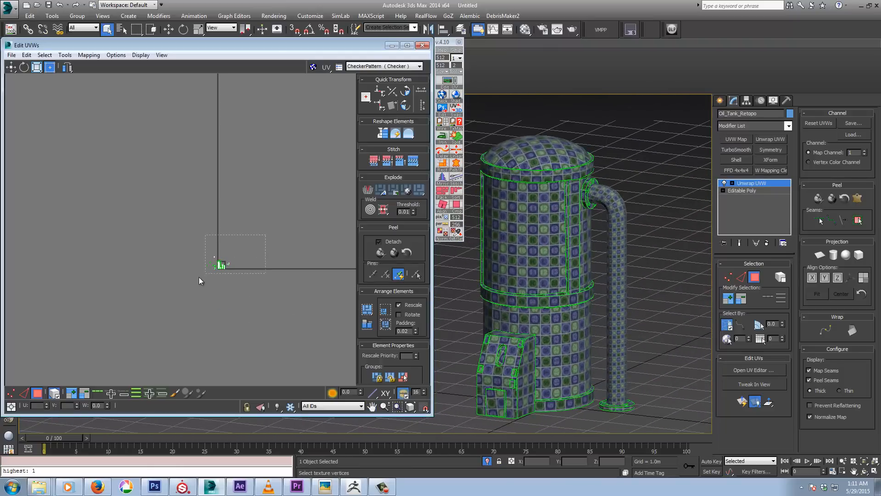
- Select all UV shells and rescale them to a uniform texel density
left_click_drag(199, 277, 199, 277)
scroll(215, 279, "up", 10)
middle_click_drag(259, 225, 217, 325)
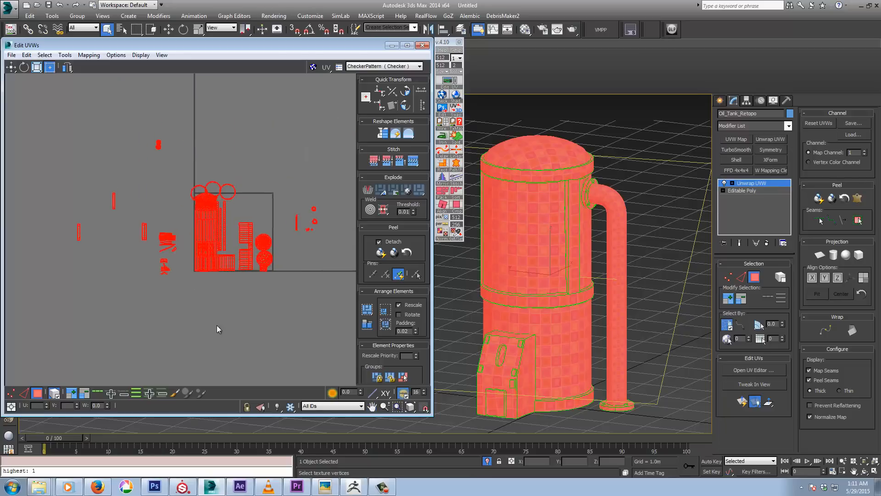
left_click(368, 325)
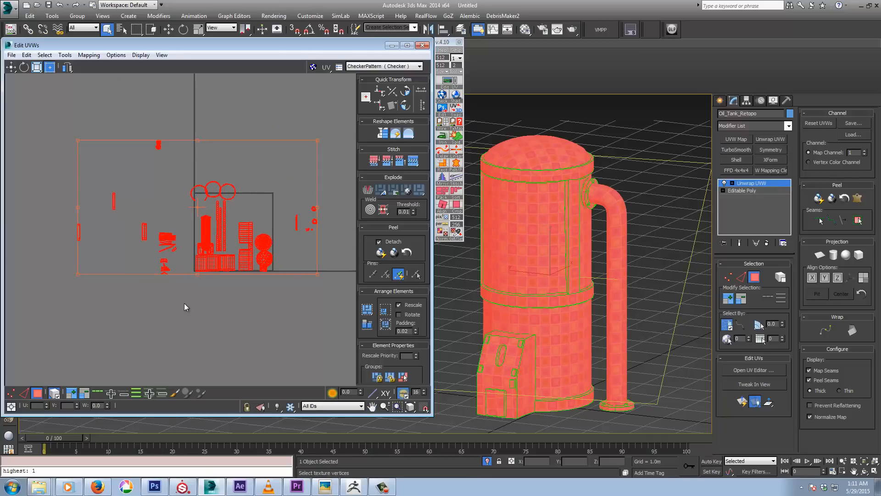
left_click(217, 297)
- Move the pipe's UV shell out of the UV square, next to the small round shells beside it
middle_click_drag(237, 298, 200, 312)
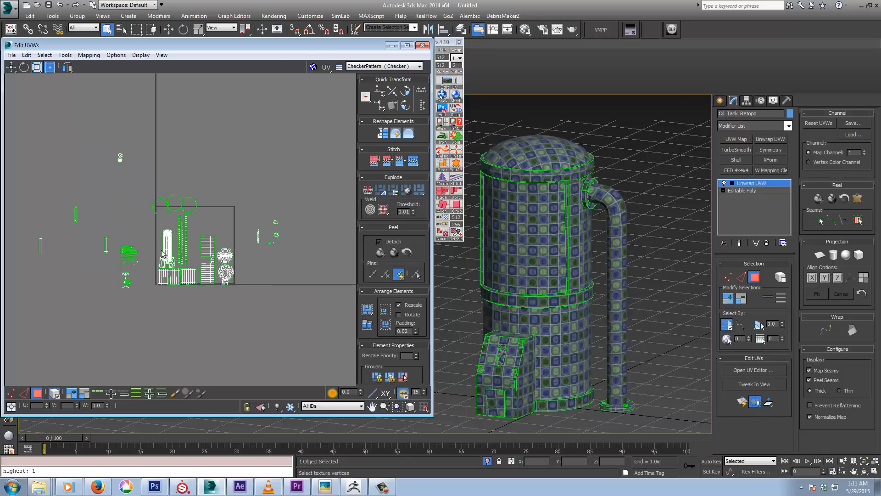
left_click_drag(165, 248, 265, 218)
left_click(663, 204)
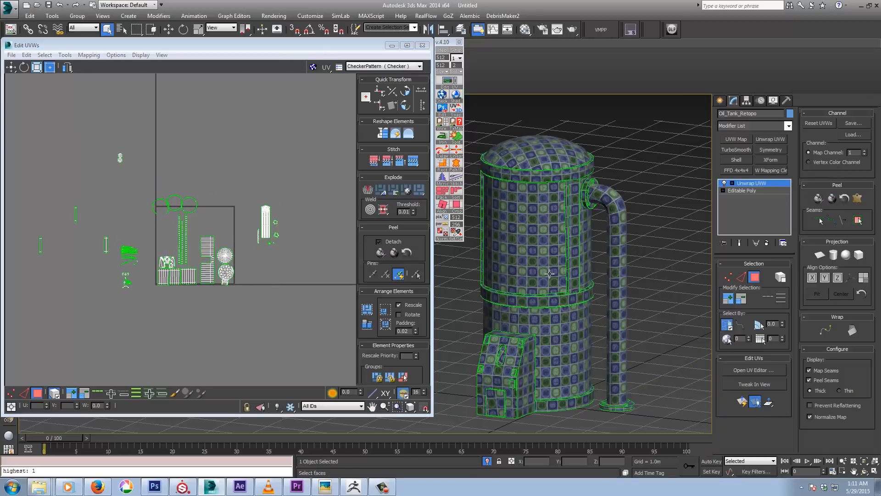
middle_click_drag(549, 273, 578, 276, "alt")
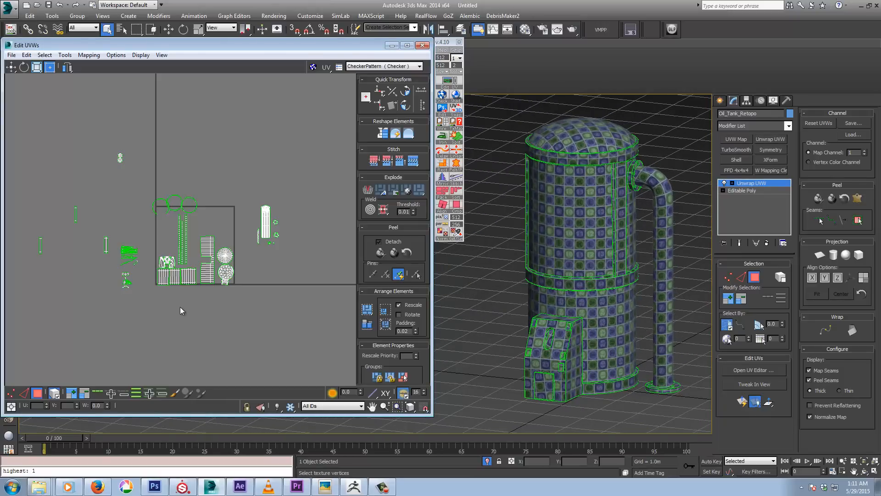
- Examine the UV shells inside and around the UV square, including the small tangled pieces outside it
scroll(250, 272, "up", 5)
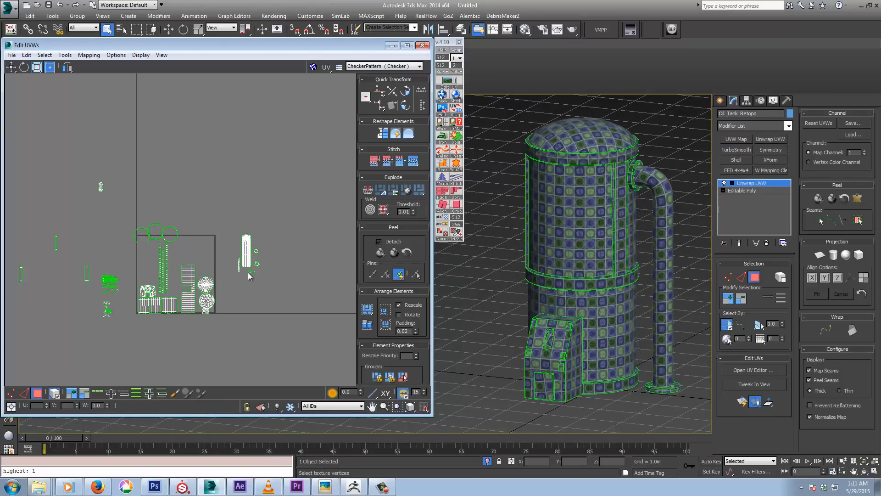
scroll(248, 274, "up", 2)
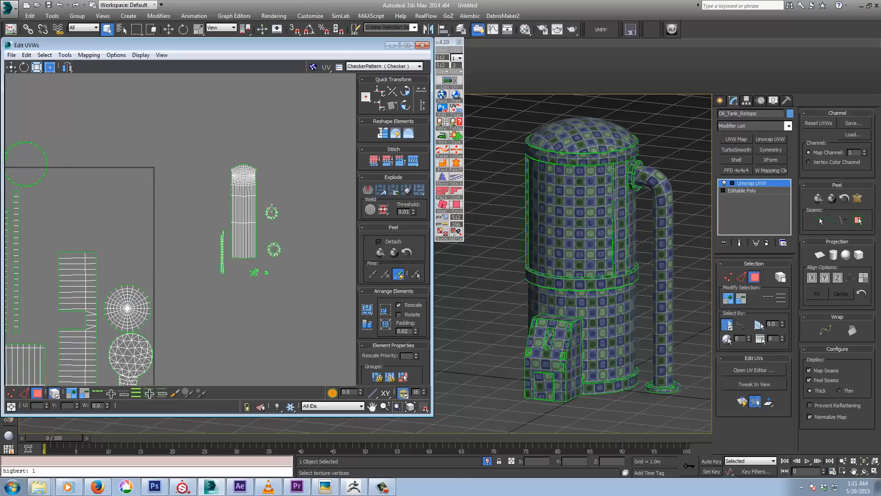
middle_click_drag(6, 309, 181, 274)
scroll(151, 275, "down", 1)
scroll(118, 288, "down", 1)
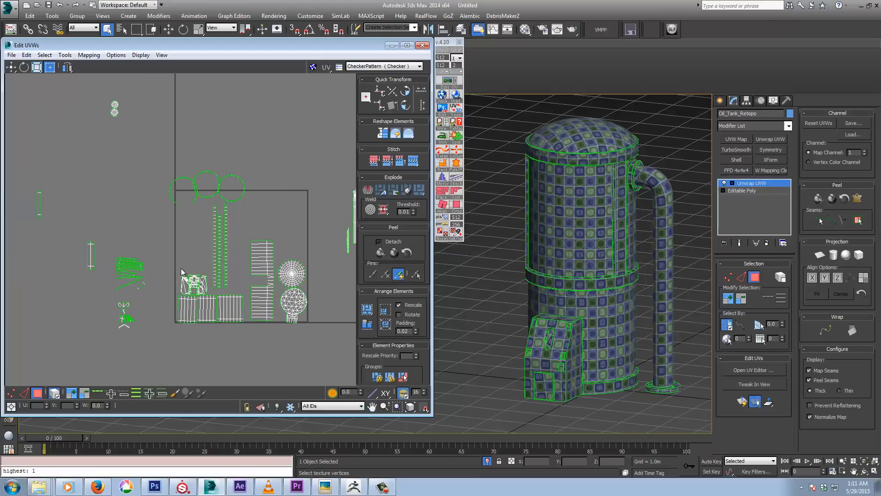
scroll(140, 296, "up", 5)
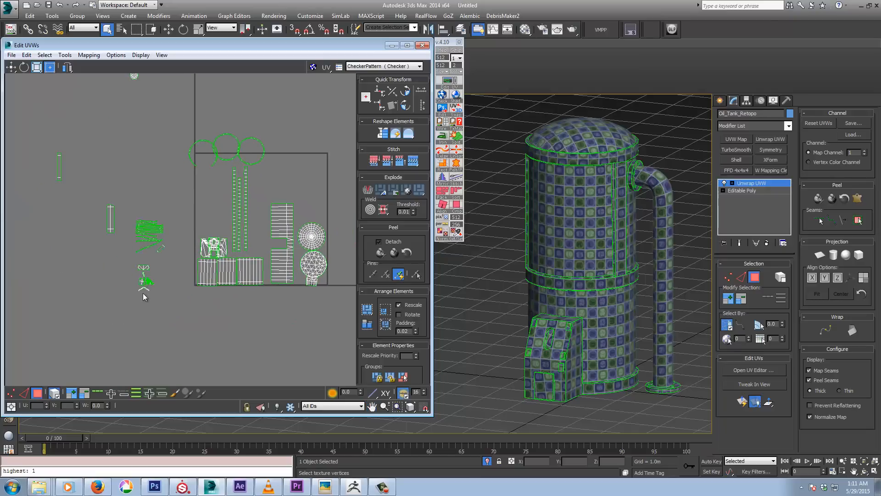
scroll(143, 296, "up", 2)
scroll(165, 289, "up", 2)
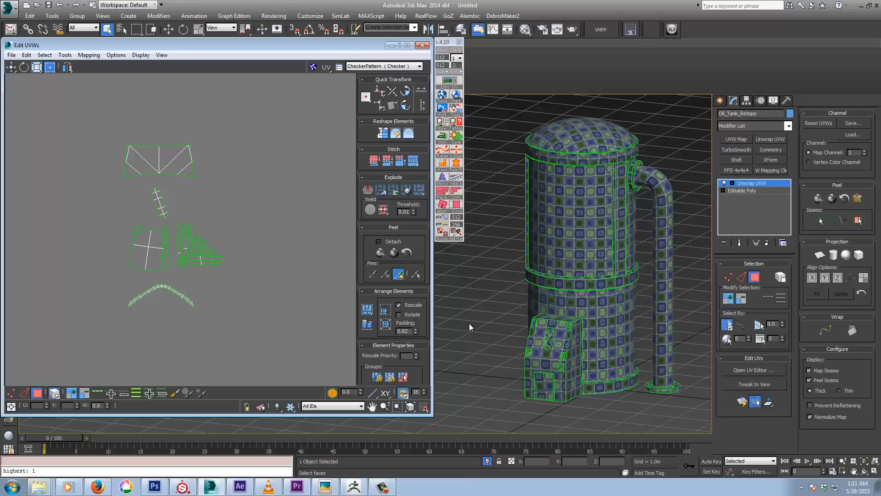
middle_click_drag(285, 203, 254, 247)
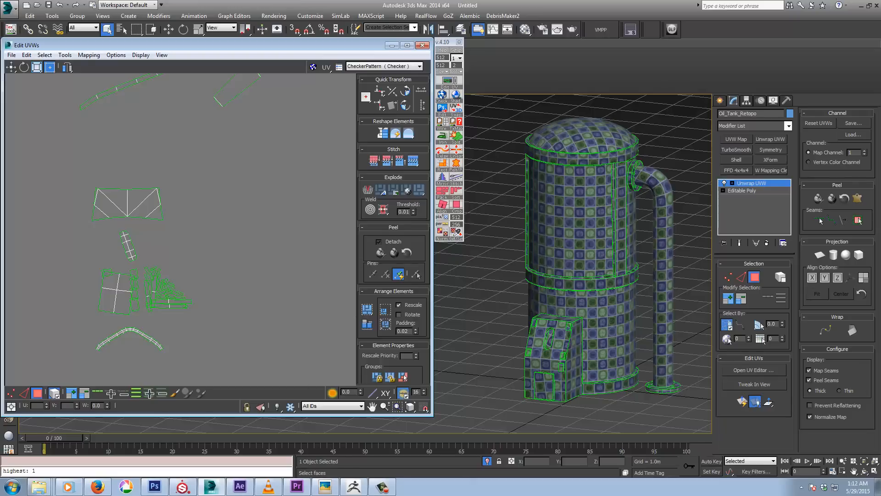
key("alt+Tab")
key("alt+Tab")
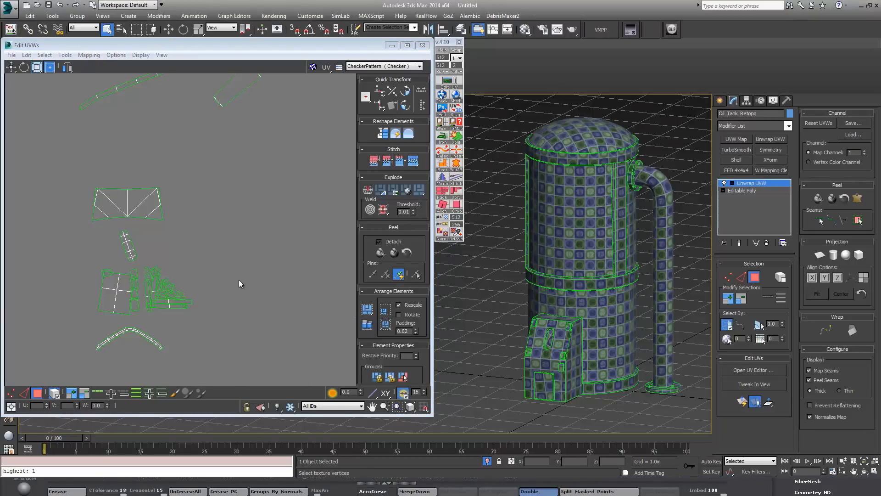
- Straighten the cluster of small shells above the curved strip and arrange them in a row sorted by size
middle_click_drag(238, 280, 283, 252)
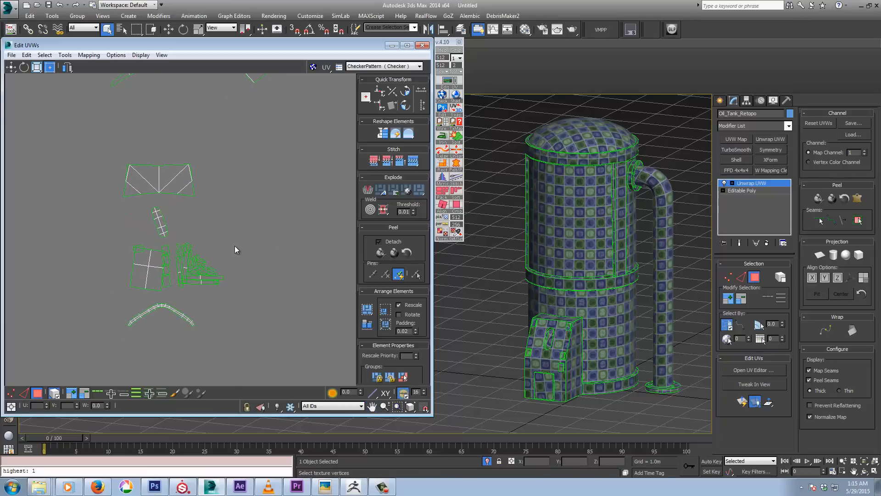
left_click_drag(237, 244, 113, 291)
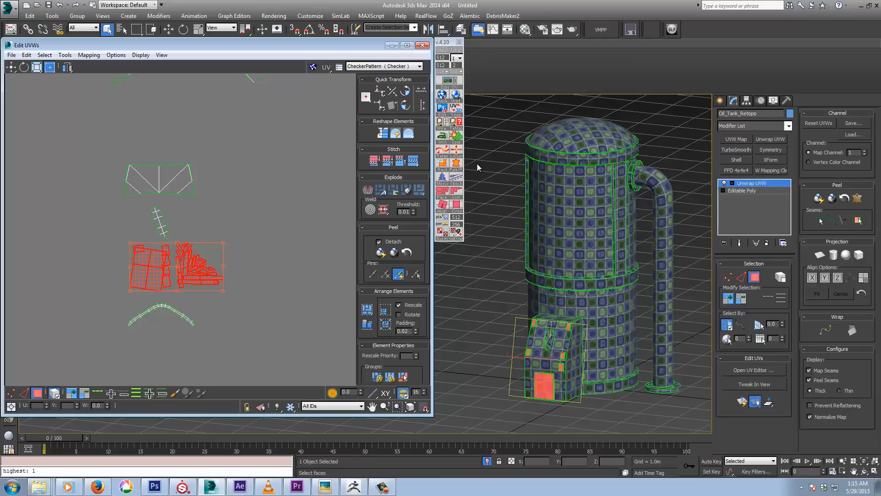
left_click(456, 191)
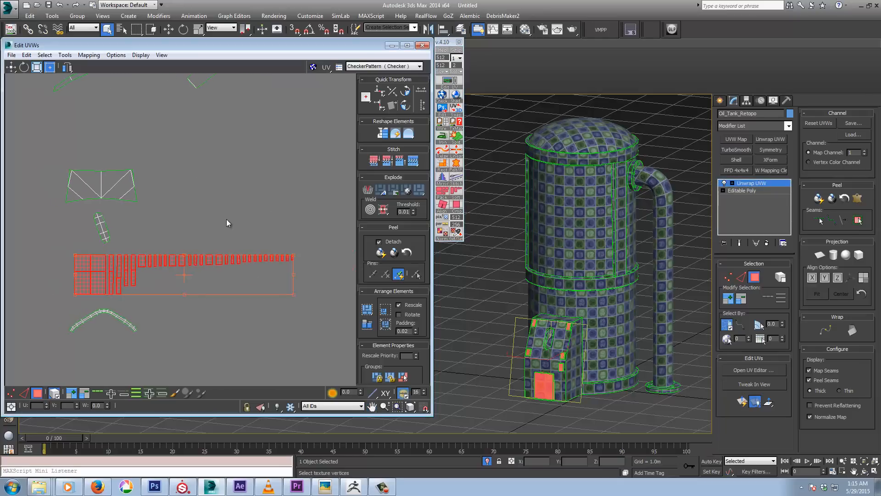
scroll(226, 219, "down", 3)
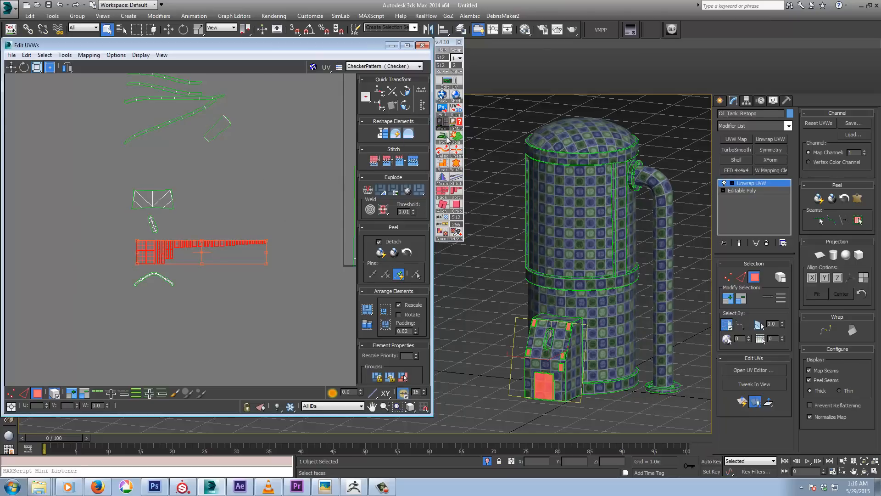
- Quick-peel the slanted oval shell of the tank's vertical frame edge into a narrow strip
scroll(170, 319, "down", 3)
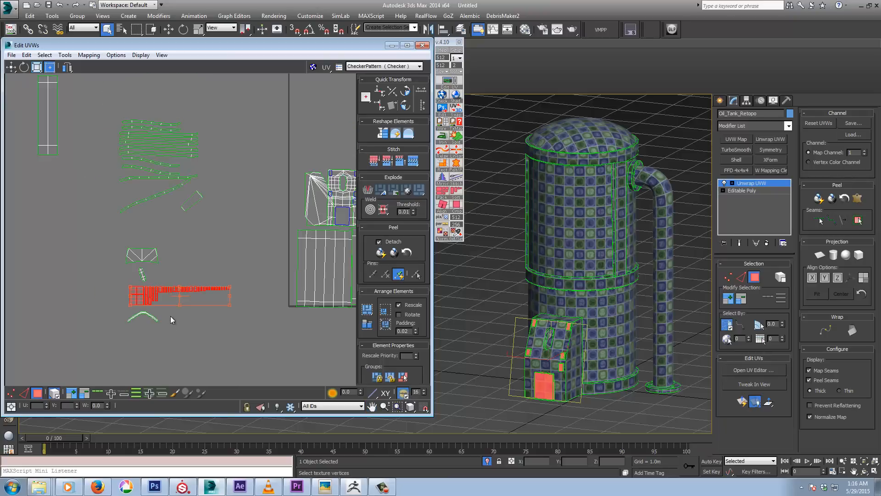
left_click(195, 196)
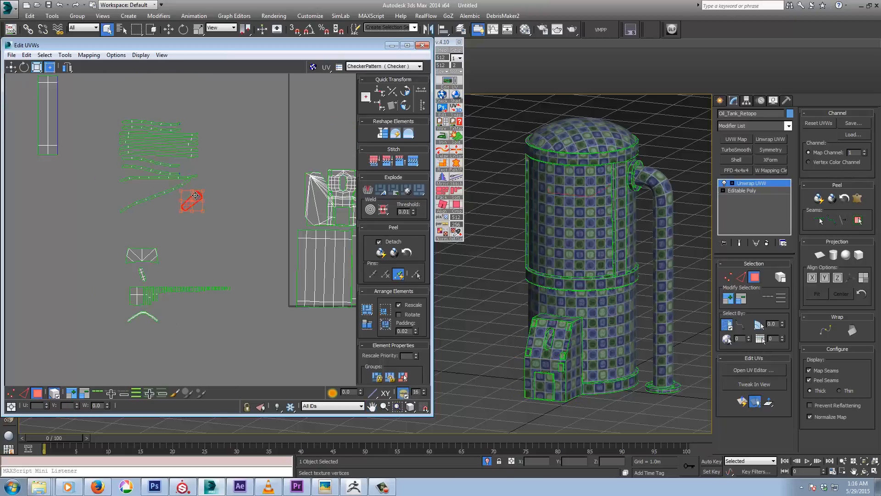
middle_click_drag(528, 275, 707, 295, "alt")
middle_click_drag(636, 281, 689, 189, "alt")
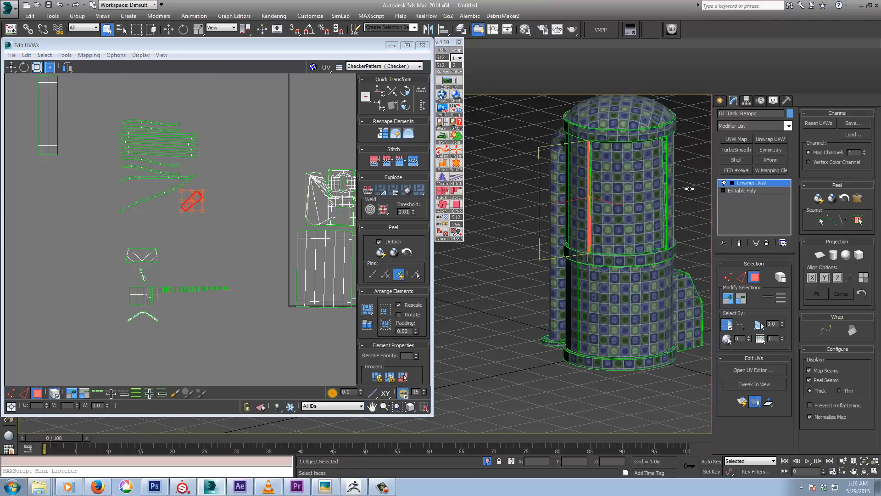
left_click(819, 199)
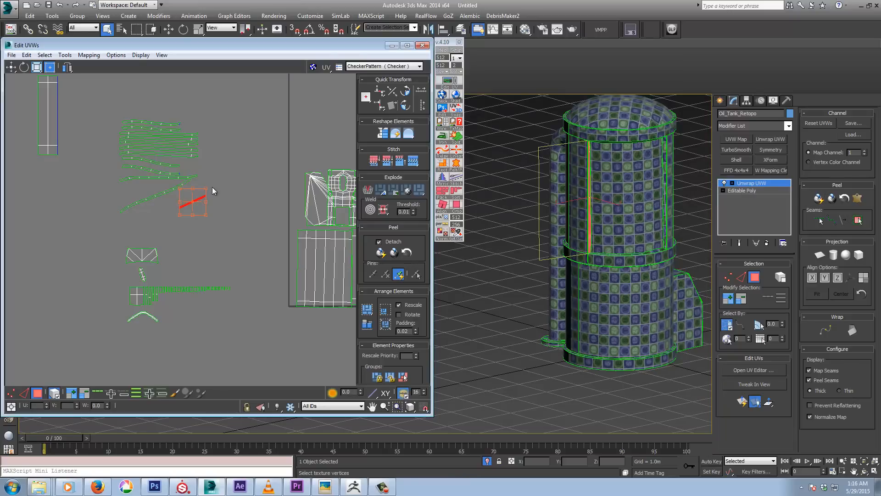
- Select all of the tank's UV shells and rescale them to a matching relative size
left_click_drag(126, 213, 107, 219)
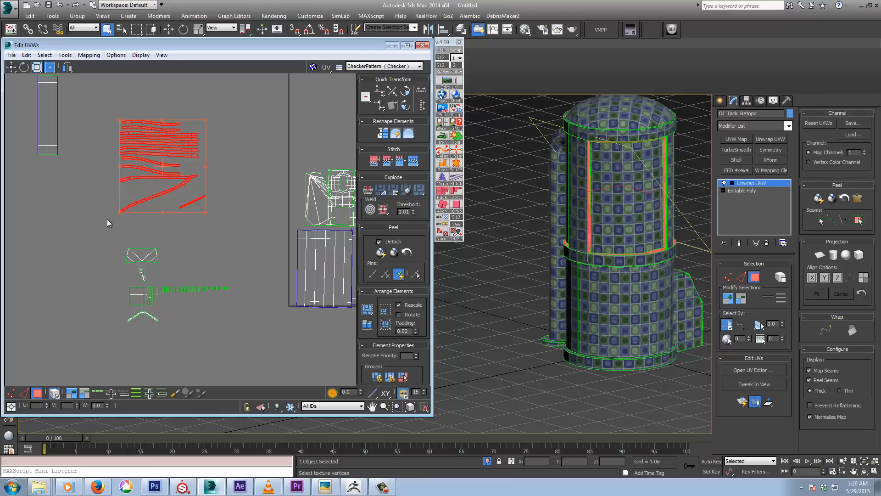
scroll(131, 222, "down", 4)
scroll(131, 222, "down", 6)
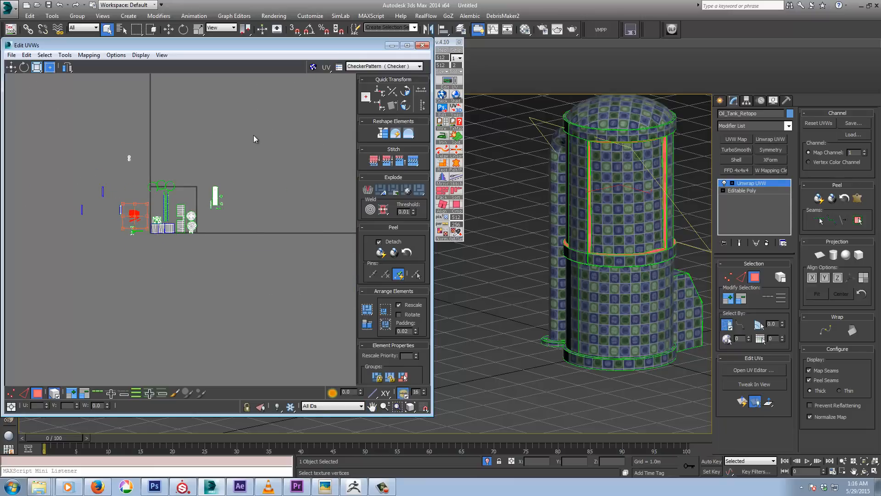
left_click_drag(254, 139, 51, 260)
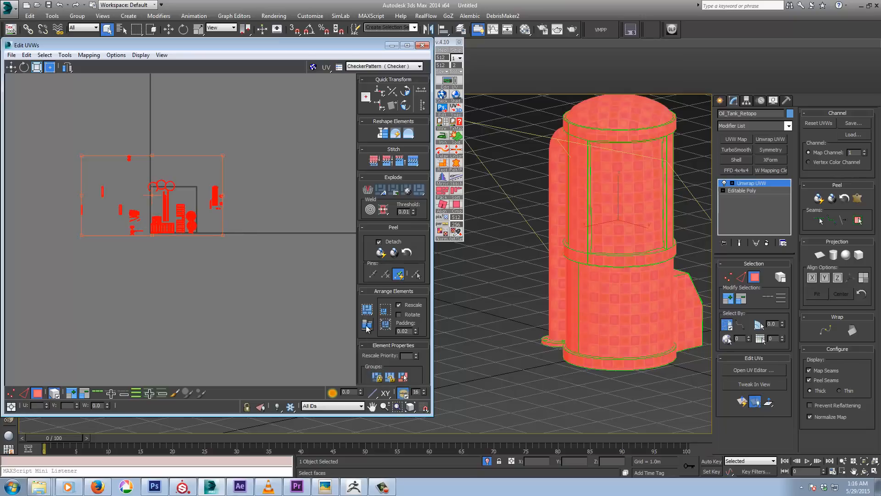
scroll(130, 249, "up", 8)
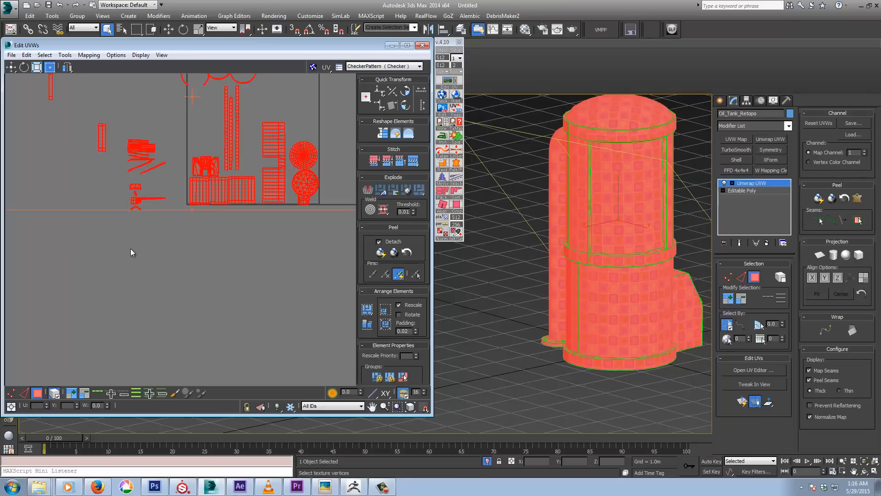
- Straighten the slanted strip shells of the tank's frame edges and arrange them side by side in a row sorted by size
left_click(135, 222)
middle_click_drag(135, 221, 142, 260)
scroll(146, 251, "up", 3)
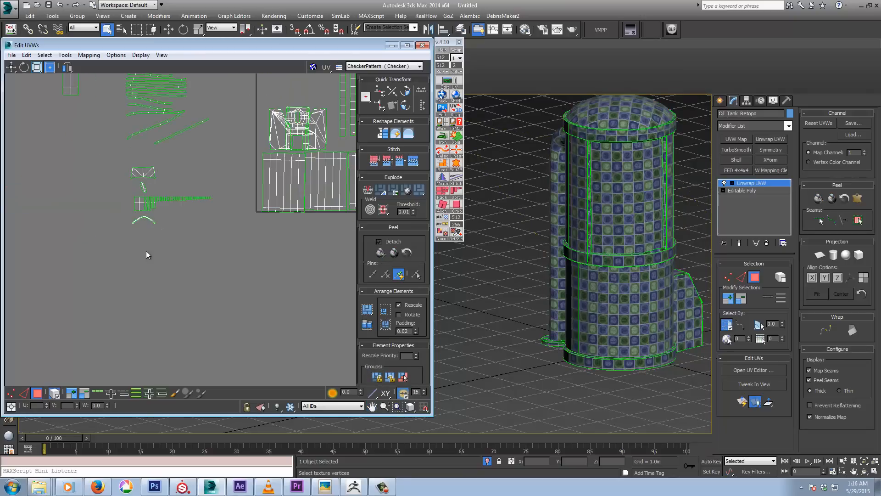
middle_click_drag(156, 221, 160, 305)
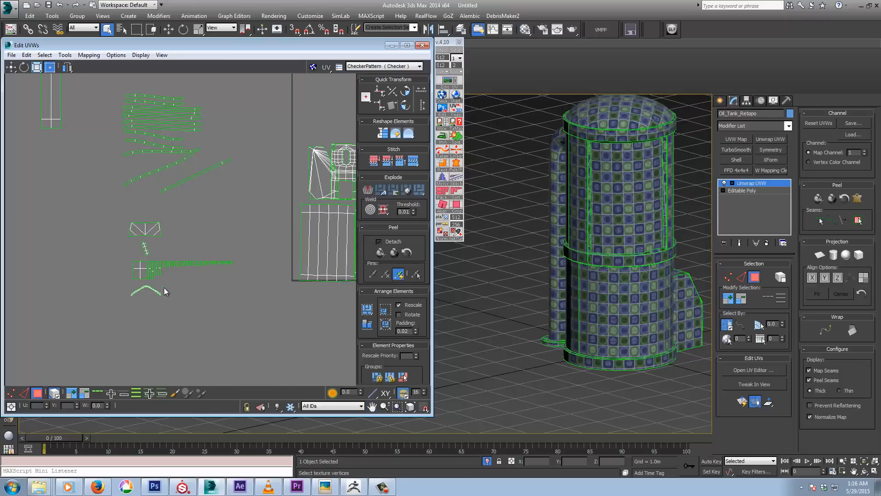
middle_click_drag(192, 218, 204, 250)
left_click_drag(155, 207, 133, 214)
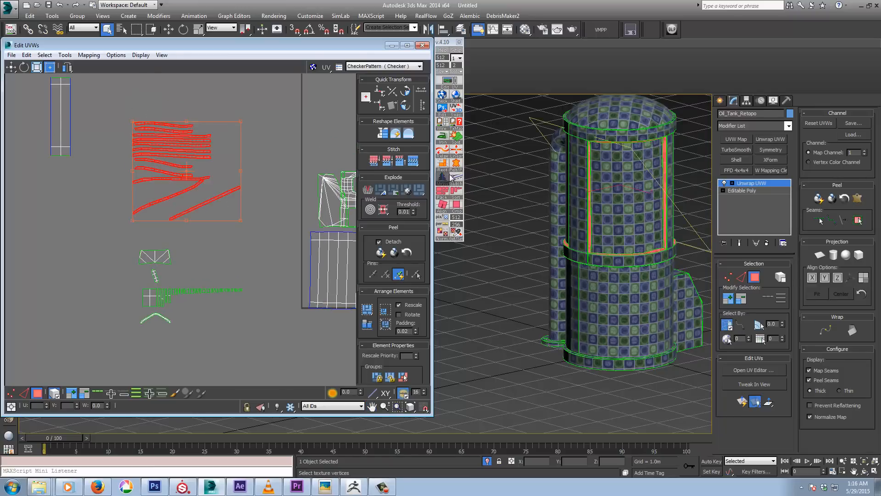
left_click(458, 190)
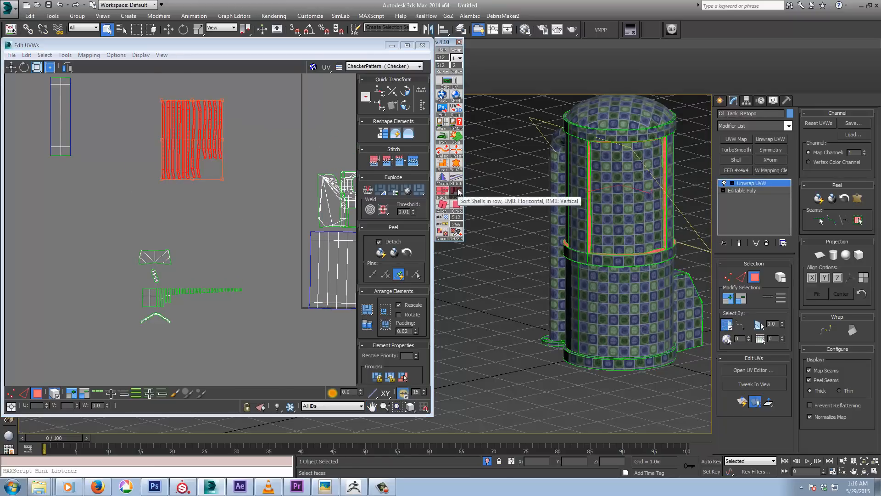
- Straighten the tangled small strip shells near the pipe's shell and arrange them side by side in a row sorted by size
middle_click_drag(240, 208, 133, 210)
scroll(132, 210, "down", 6)
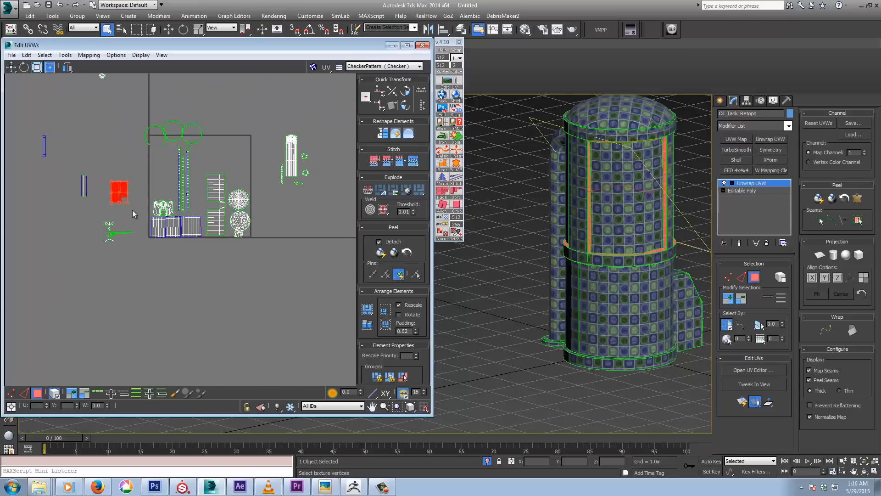
scroll(287, 196, "up", 6)
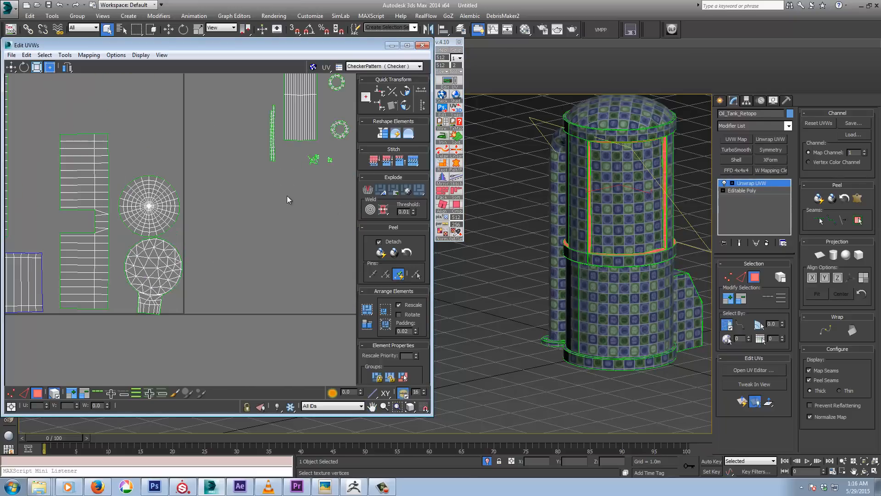
scroll(277, 201, "down", 2)
scroll(242, 217, "up", 4)
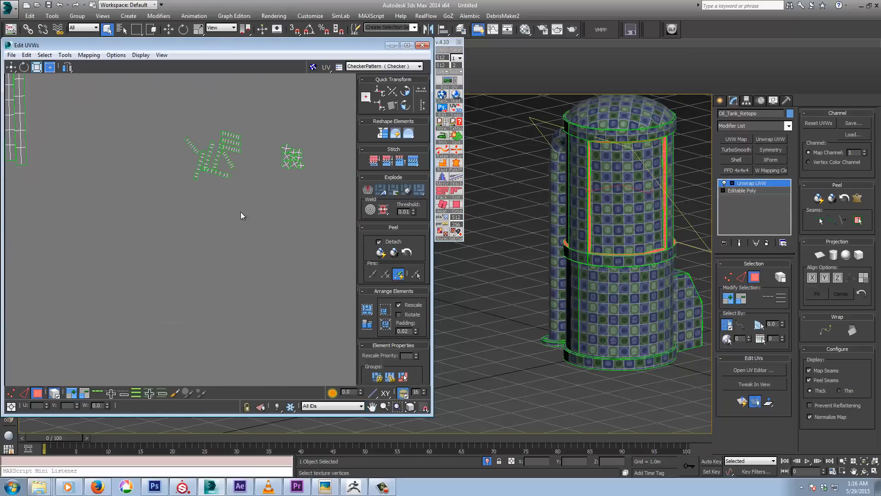
left_click_drag(174, 125, 260, 179)
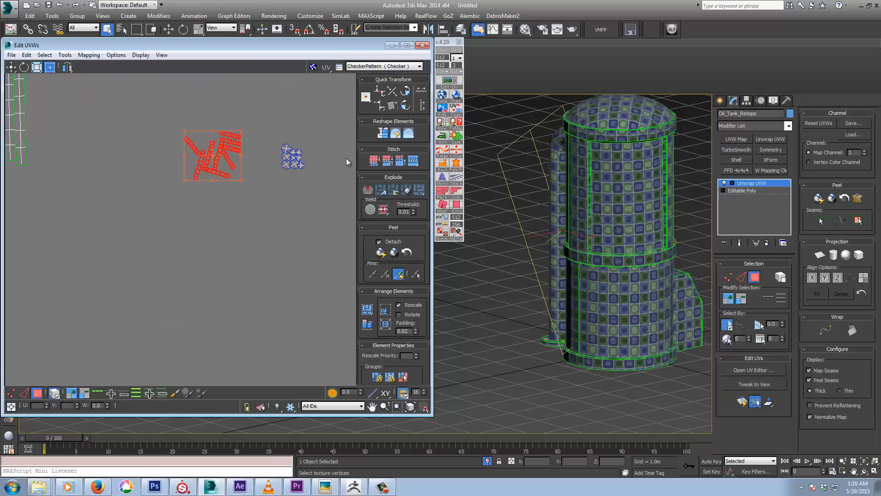
left_click(455, 181)
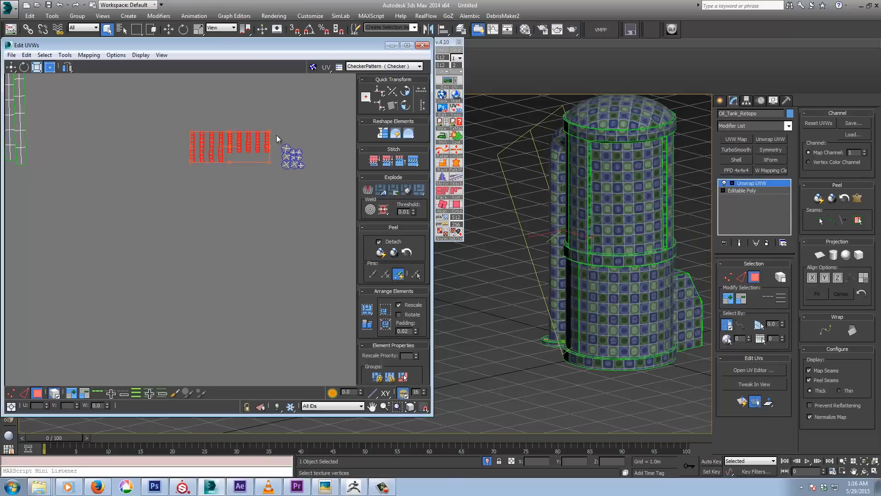
- Sort the cluster of small round shells beside the short strips into a horizontal row
left_click_drag(280, 131, 306, 174)
left_click(455, 191)
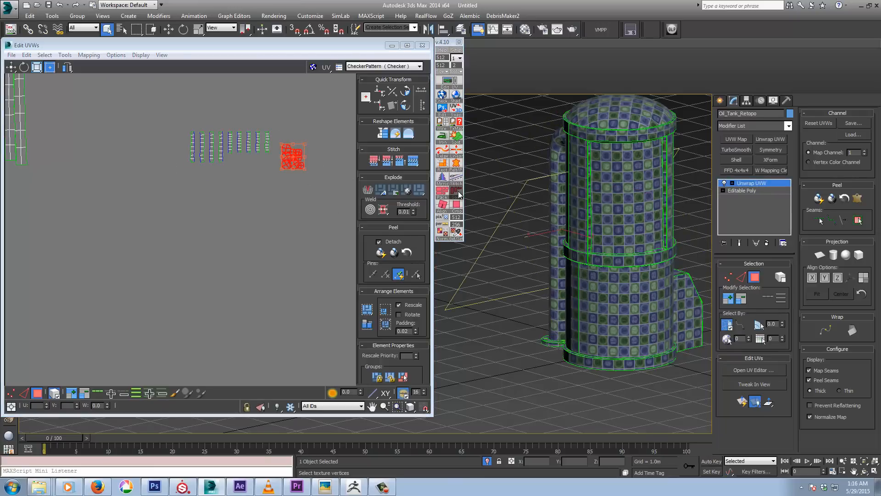
middle_click_drag(247, 198, 169, 214)
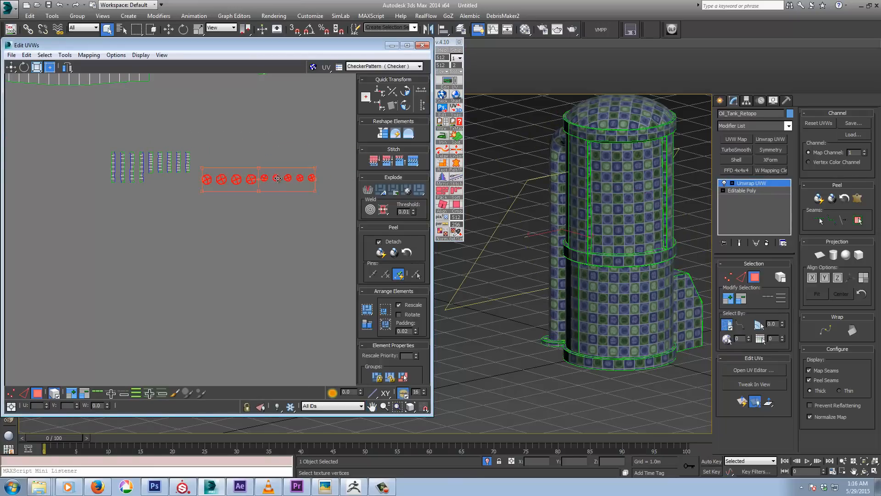
- Pack the small round shells tightly below and beside the shorter strips of the row, rotating groups by 90 degrees where needed
left_click_drag(273, 178, 212, 179)
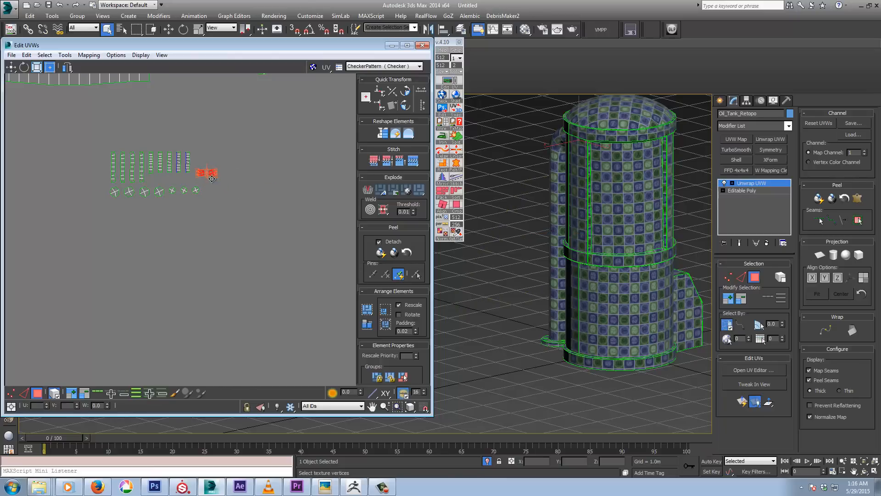
left_click(405, 105)
left_click_drag(209, 169, 155, 182)
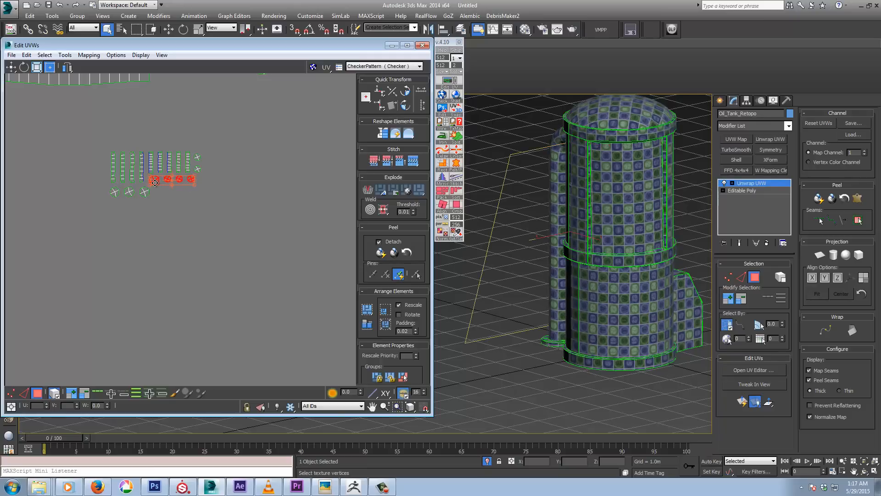
left_click_drag(155, 182, 202, 185)
left_click(161, 205)
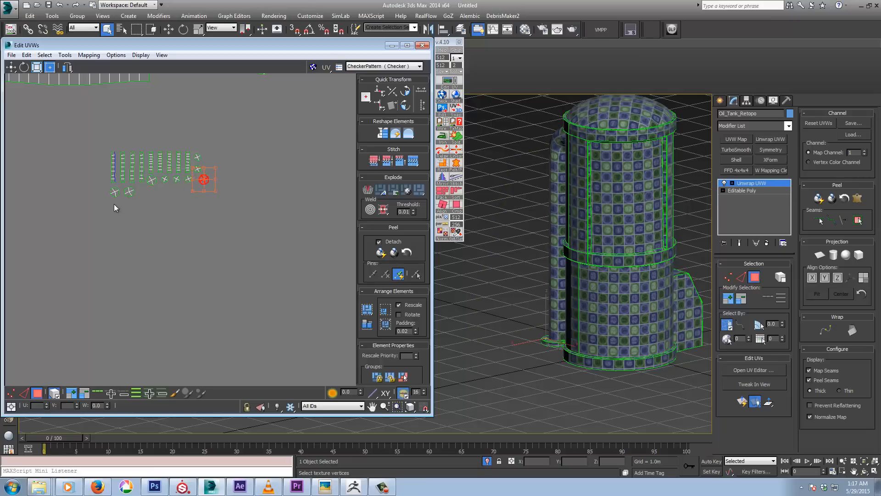
left_click_drag(114, 208, 209, 164)
left_click(405, 105)
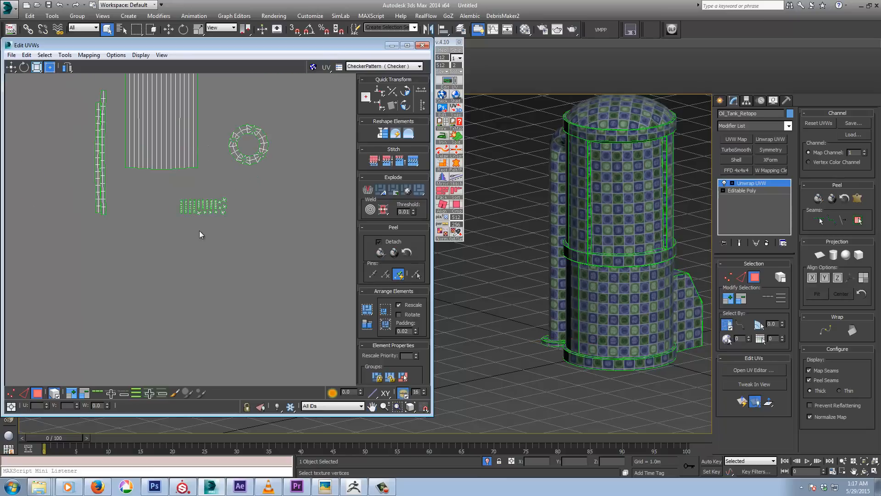
- Try to fit part of the packed small-shell cluster inside the ring-shaped shell above it
middle_click_drag(200, 231, 209, 244)
scroll(235, 216, "up", 3)
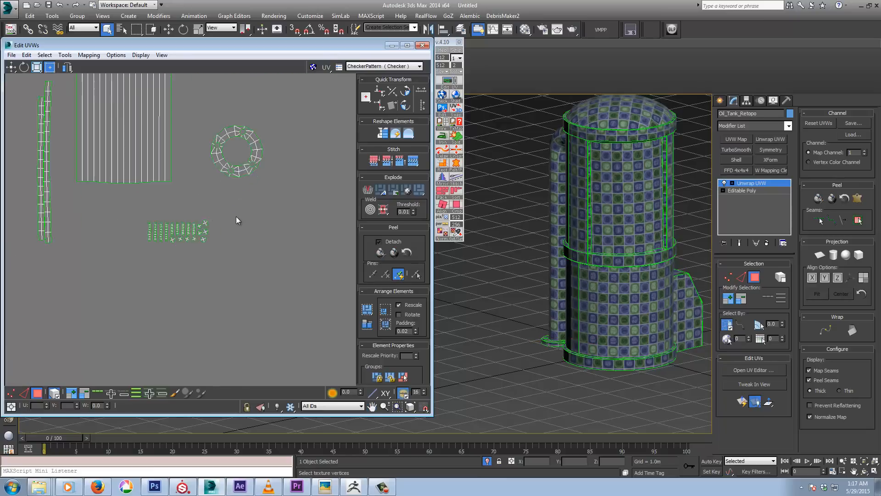
left_click_drag(188, 245, 253, 148)
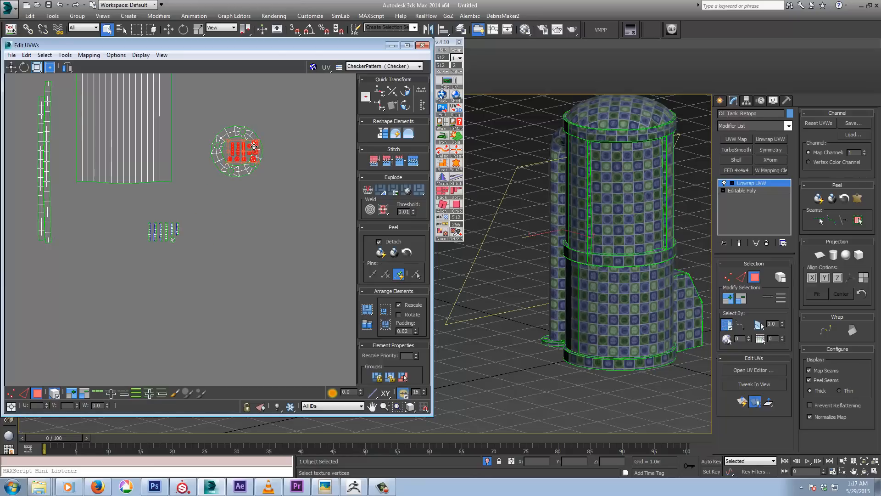
middle_click_drag(279, 152, 268, 238)
left_click_drag(268, 237, 210, 315)
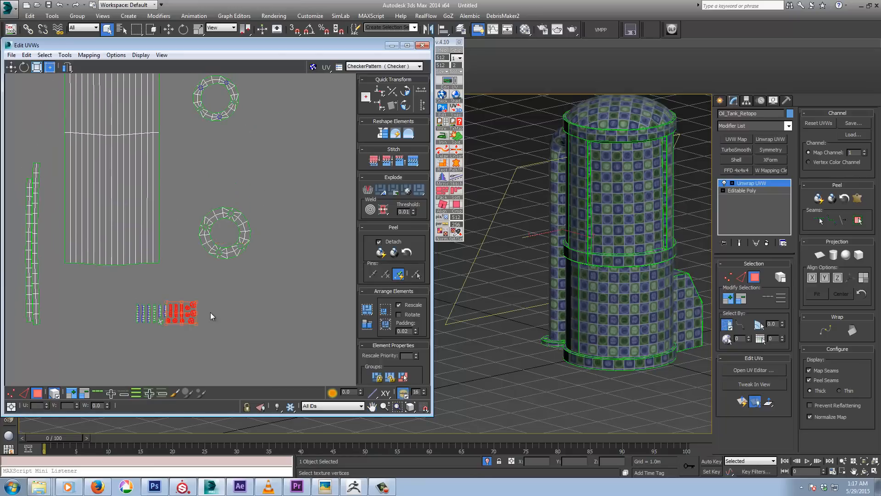
middle_click_drag(210, 315, 254, 308)
- Align the two narrow strips along the pipe shell's long side and stack the two ring shells beside its domed end
scroll(253, 305, "down", 2)
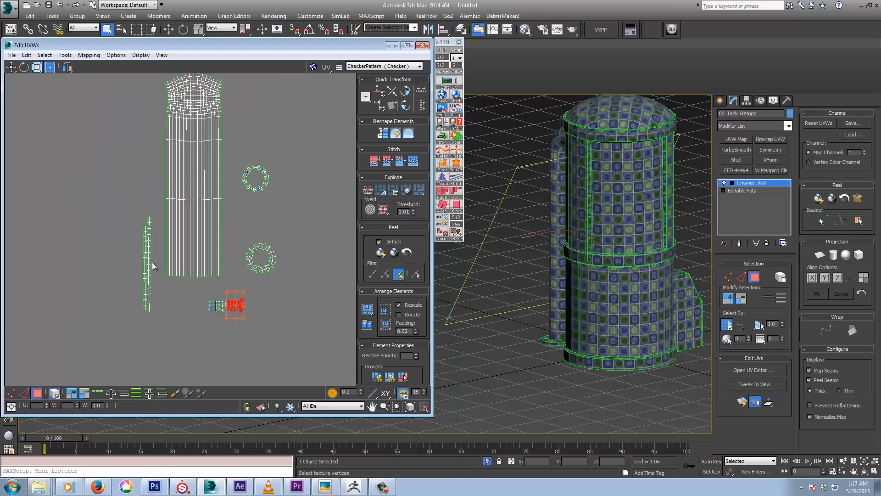
left_click_drag(150, 258, 161, 110)
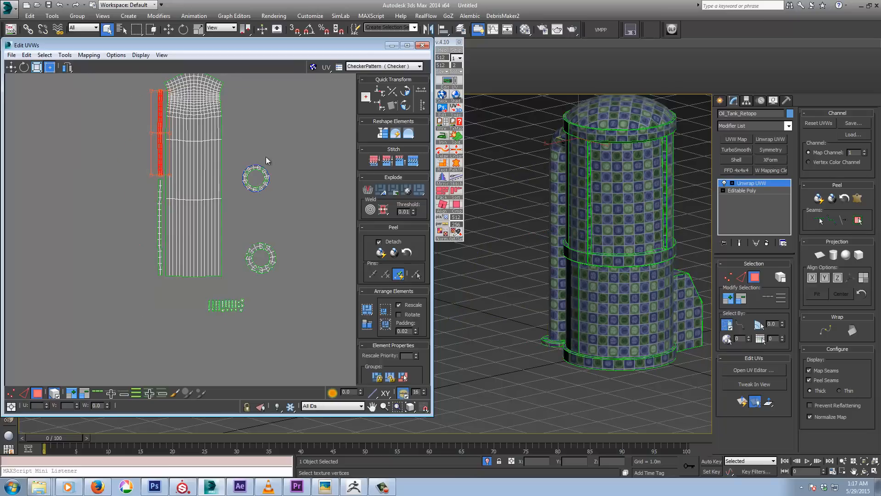
left_click(261, 189)
left_click_drag(262, 184, 245, 102)
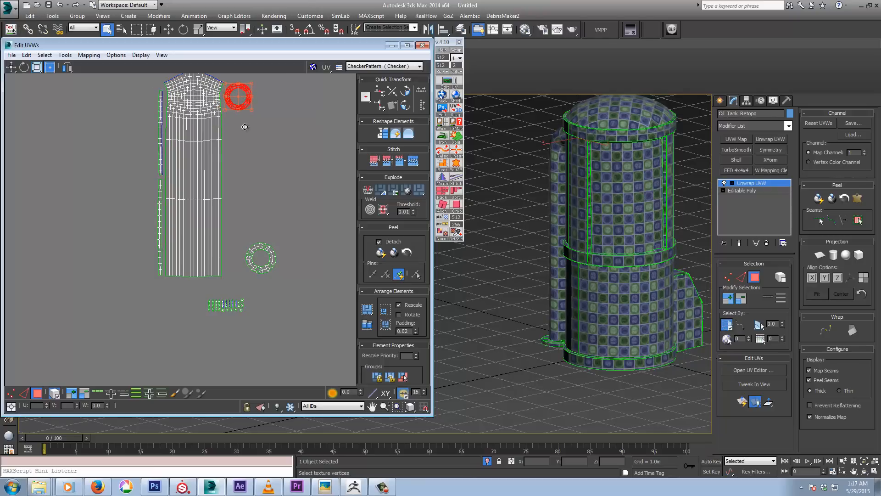
left_click(271, 257)
left_click_drag(271, 257, 250, 127)
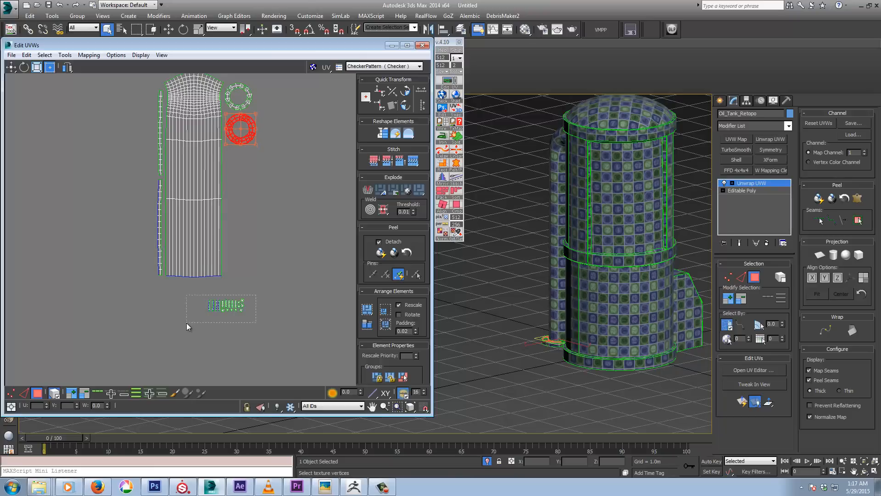
- Move the packed cluster of small strips and round shells directly below the pipe's shell
left_click_drag(186, 326, 186, 324)
left_click_drag(234, 302, 183, 283)
middle_click_drag(117, 324, 238, 275)
scroll(171, 321, "down", 3)
scroll(239, 275, "down", 3)
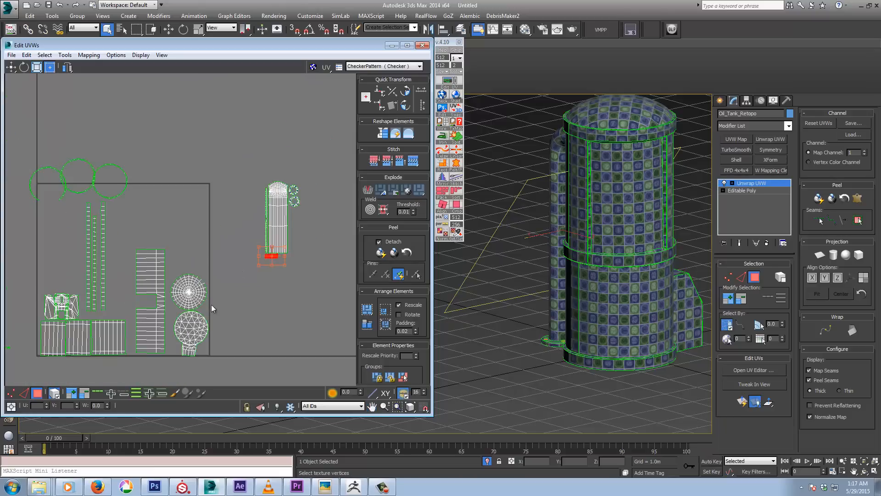
- Move the side housing's UV shell out of the UV square to just below the small curved strip
middle_click_drag(212, 304, 289, 267)
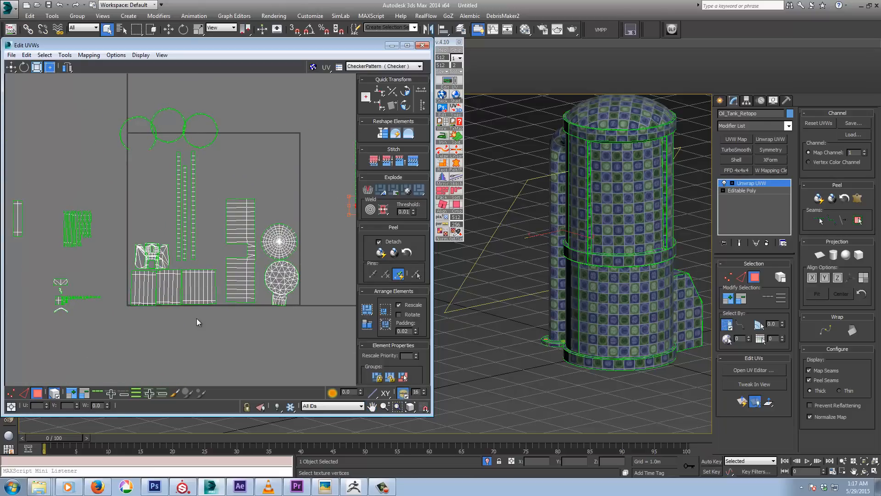
left_click(292, 280)
left_click(285, 247)
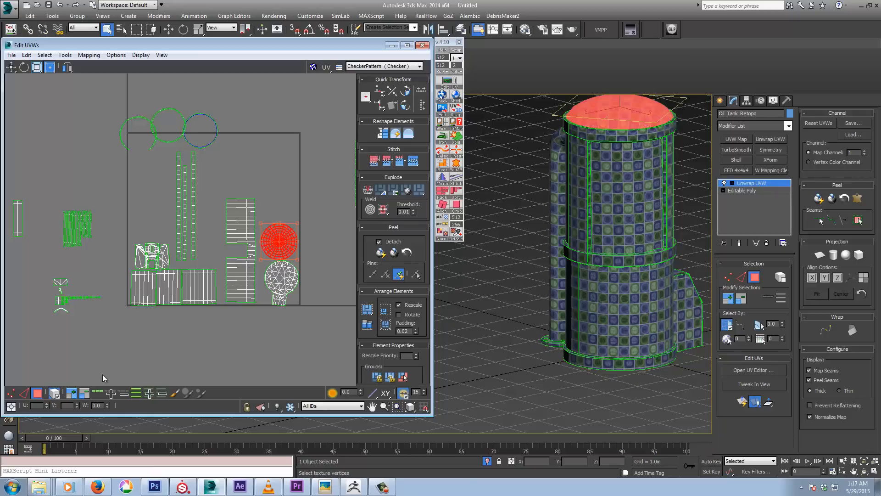
middle_click_drag(141, 341, 211, 343)
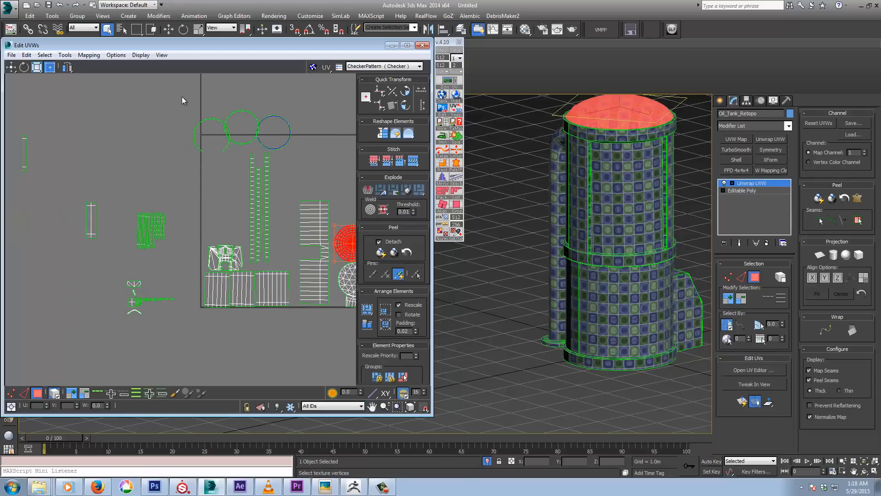
middle_click_drag(202, 165, 179, 172)
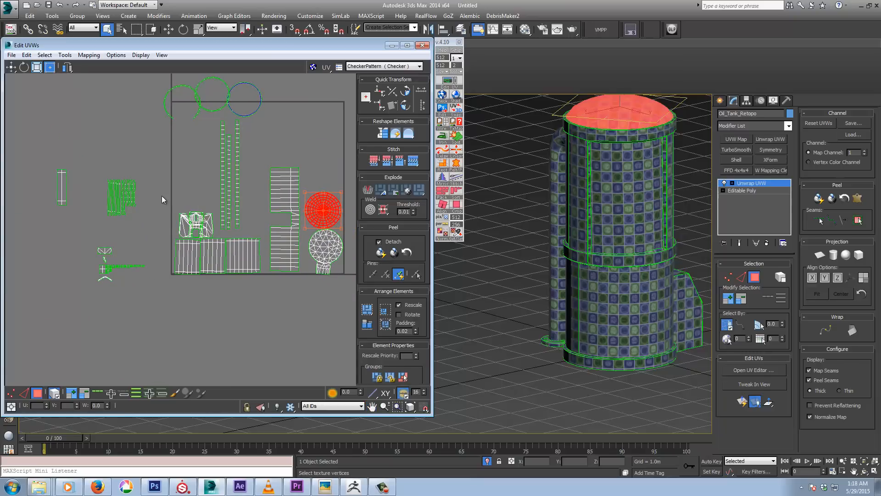
left_click(203, 219)
left_click_drag(203, 219, 122, 292)
scroll(143, 301, "up", 4)
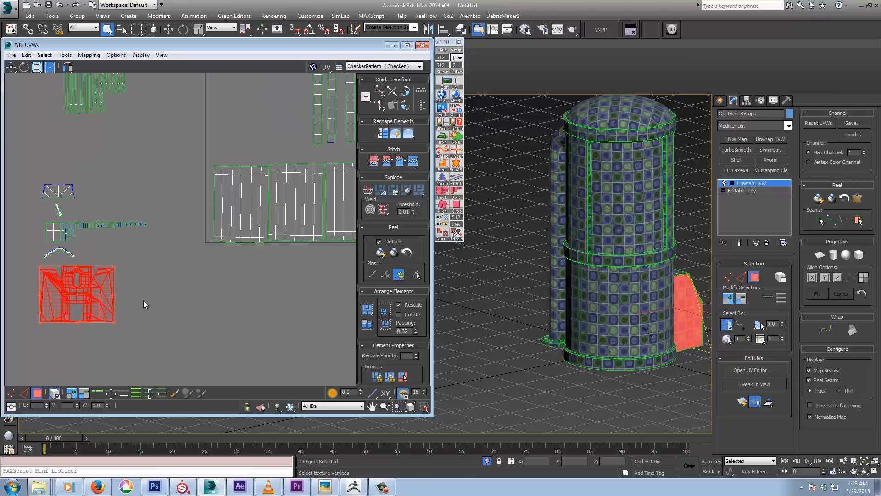
- Move the small square shell and its row of short strips directly below the side housing's shell
middle_click_drag(153, 281, 217, 277)
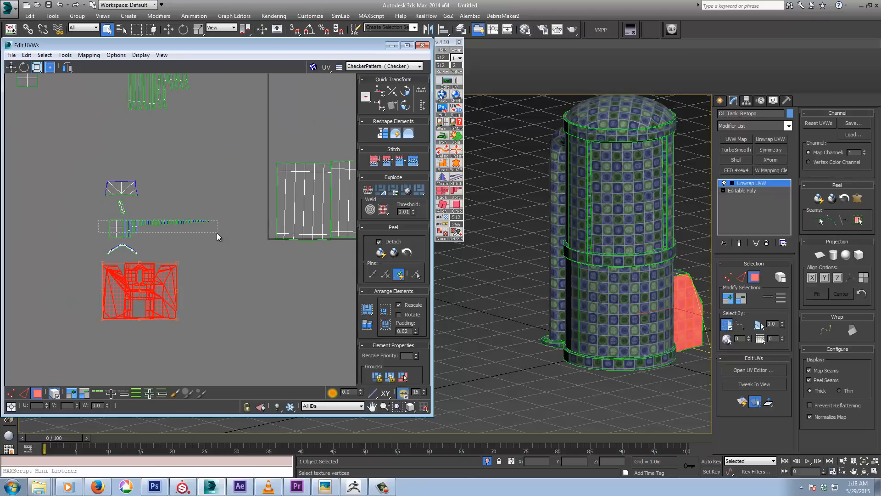
left_click(117, 227)
left_click_drag(116, 227, 118, 327)
left_click(244, 279)
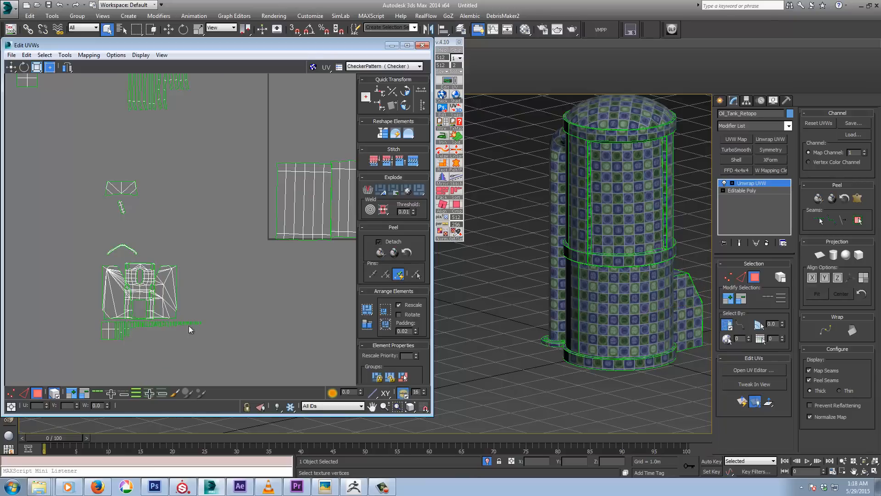
middle_click_drag(189, 325, 212, 288)
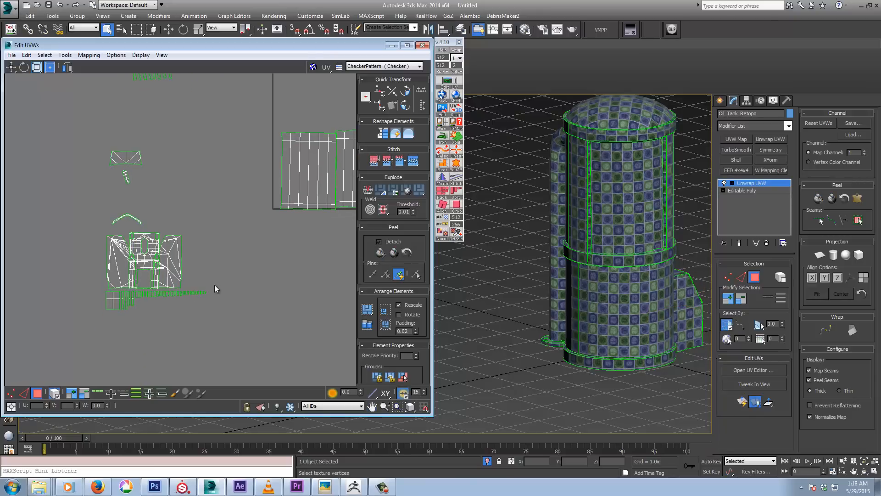
- Place the curved strip just above the side housing's UV shell and tuck the row of short strips beneath its arch
left_click(126, 163)
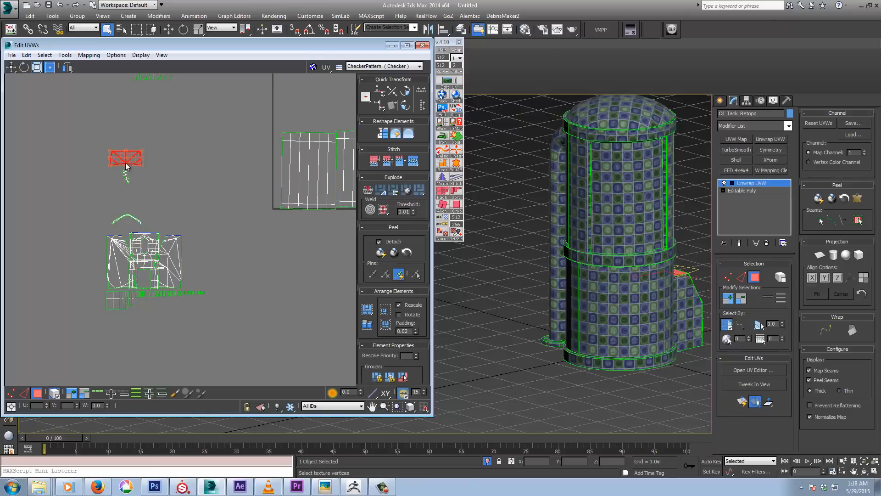
left_click_drag(127, 163, 135, 170)
mouse_move(130, 219)
left_mouse_down()
mouse_move(147, 206)
mouse_move(126, 220)
left_mouse_up()
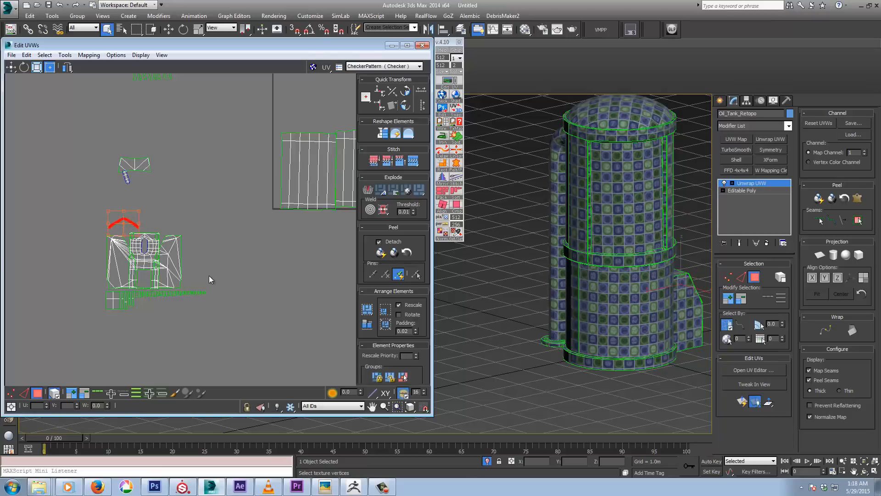
left_click_drag(185, 300, 124, 237)
scroll(123, 240, "up", 3)
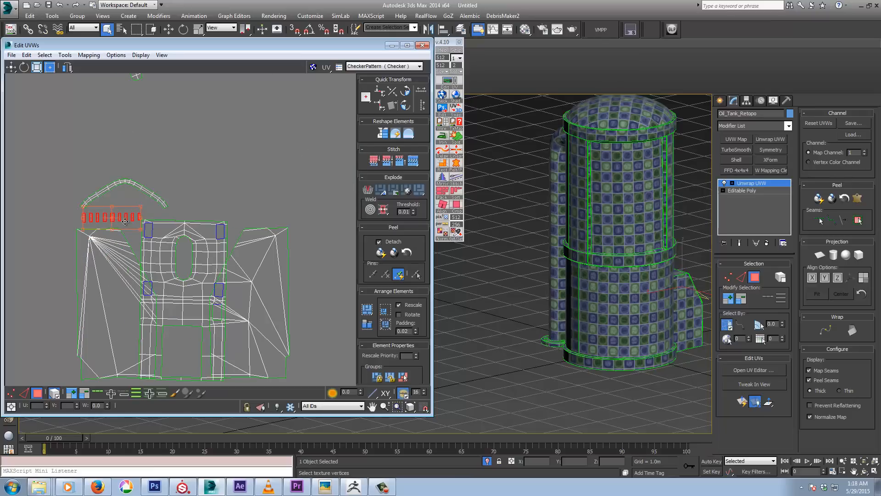
middle_click_drag(181, 172, 178, 200)
scroll(178, 200, "down", 2)
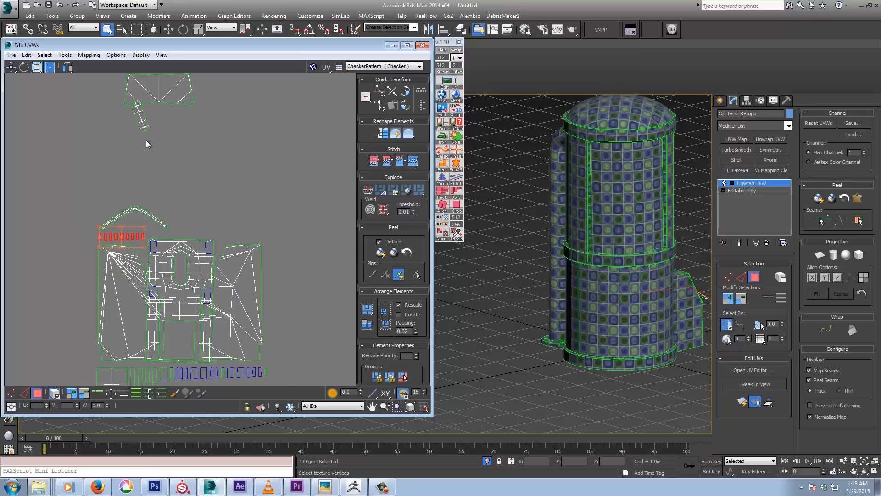
- Rotate the small ladder-like strip horizontal, nest it under the curved strip, and set the housing's top cap shell beside them
left_click_drag(140, 118, 163, 268)
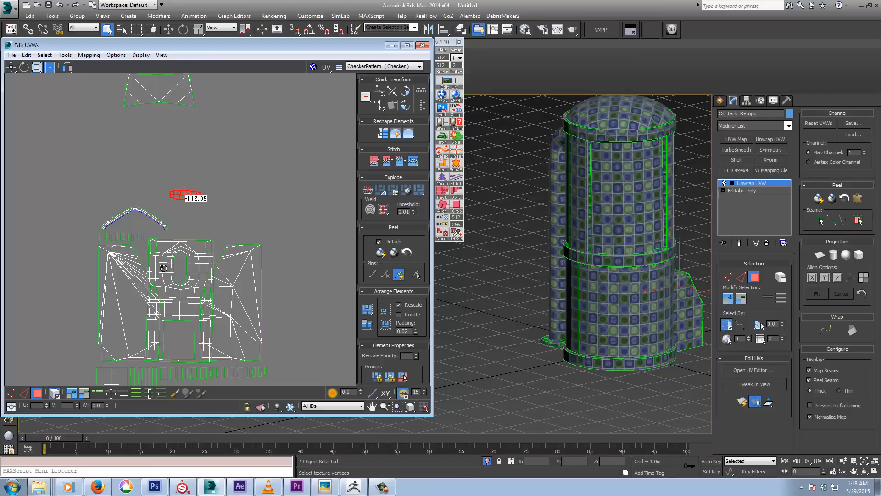
left_click_drag(197, 197, 145, 226)
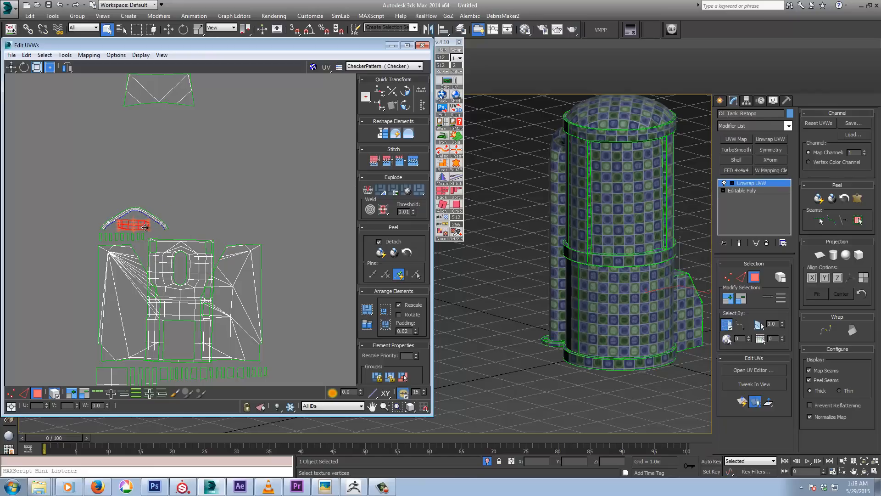
middle_click_drag(170, 169, 183, 184)
left_click_drag(179, 118, 226, 238)
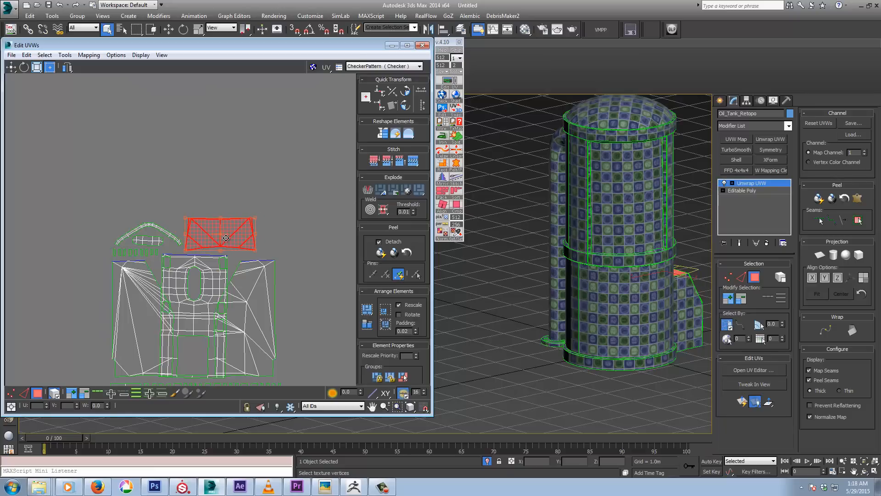
- Move the two stray narrow strips next to the wider vertical strip outside the UV square
scroll(225, 238, "down", 3)
scroll(297, 236, "down", 2)
middle_click_drag(297, 237, 218, 305)
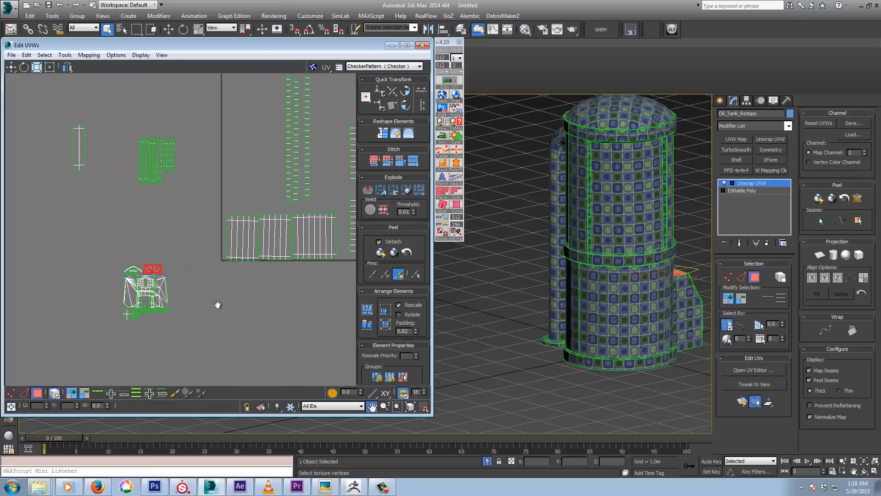
scroll(213, 304, "down", 3)
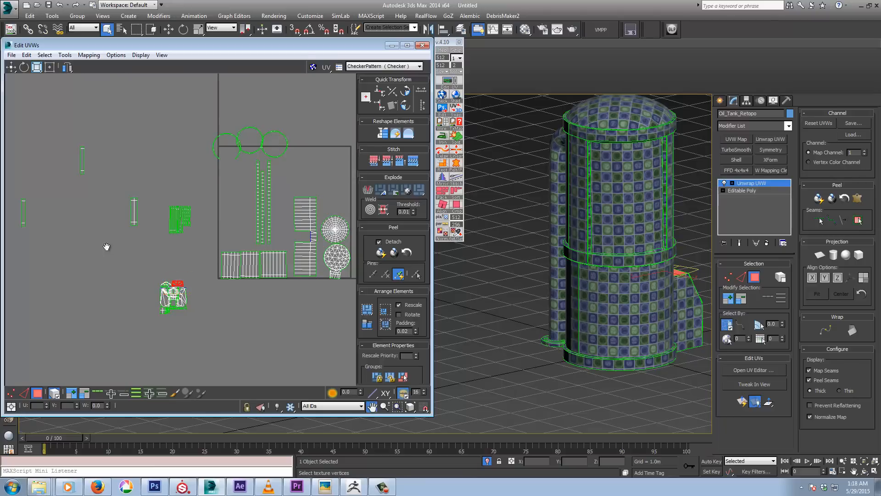
middle_click_drag(106, 246, 125, 239)
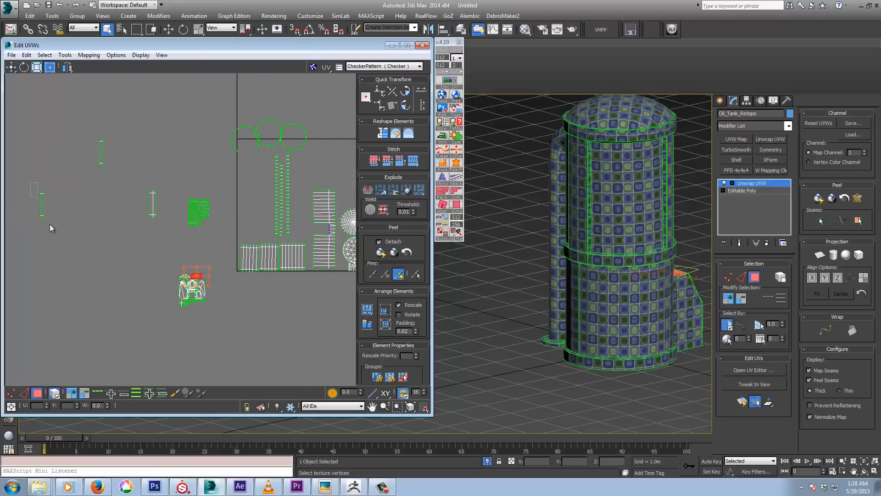
left_click(42, 210)
left_click_drag(42, 210, 145, 211)
left_click(102, 152)
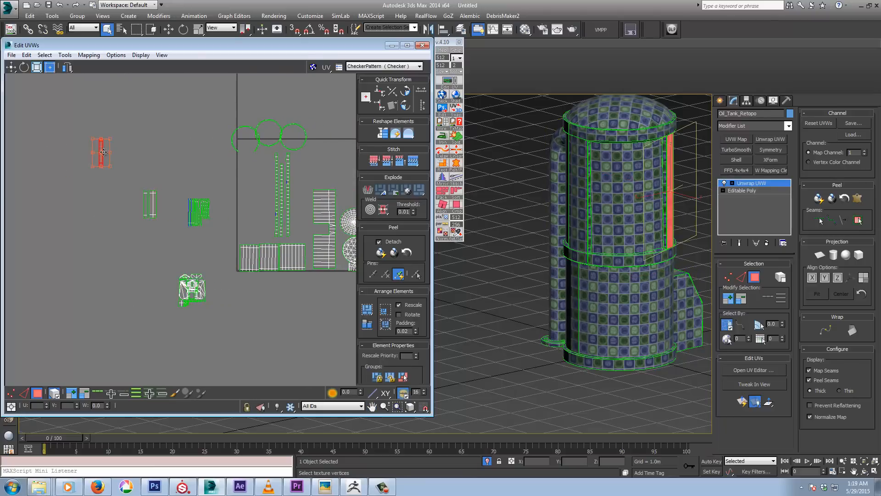
left_click_drag(103, 152, 140, 205)
- Close the gaps between the three vertical strips and align their ends into a tight group
scroll(138, 223, "up", 5)
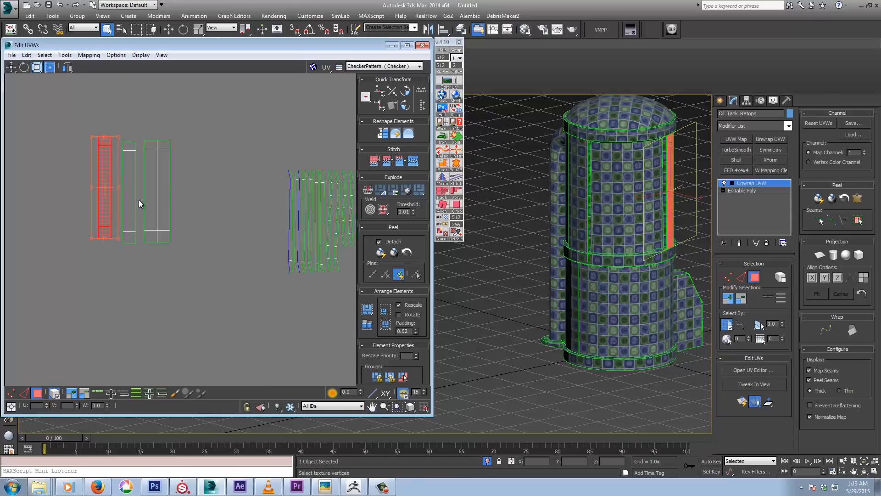
left_click_drag(135, 200, 140, 198)
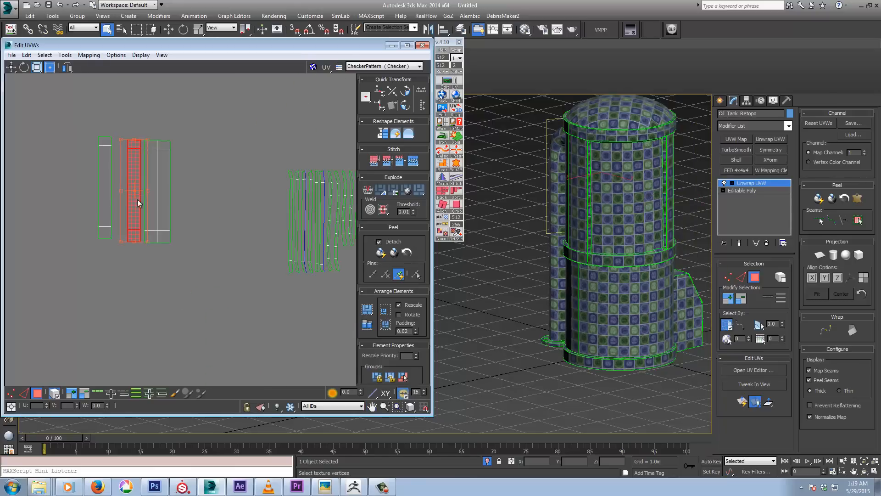
left_click(81, 205)
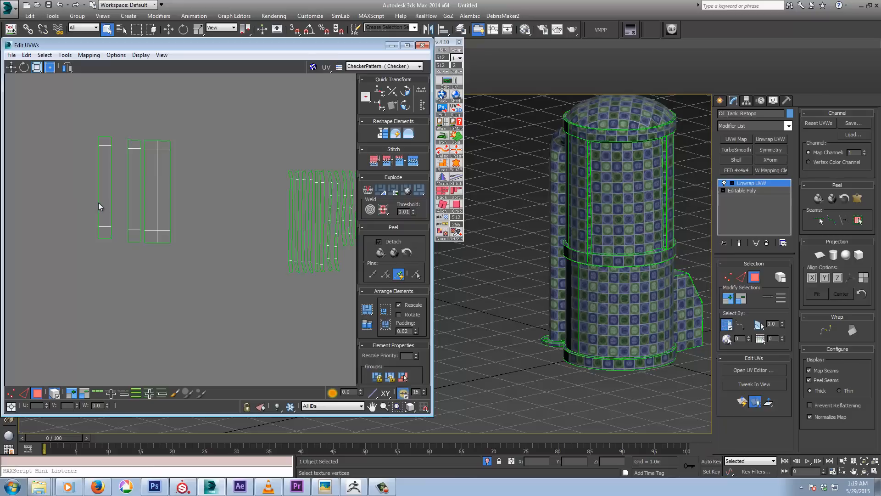
left_click(99, 203)
left_click_drag(99, 204, 111, 206)
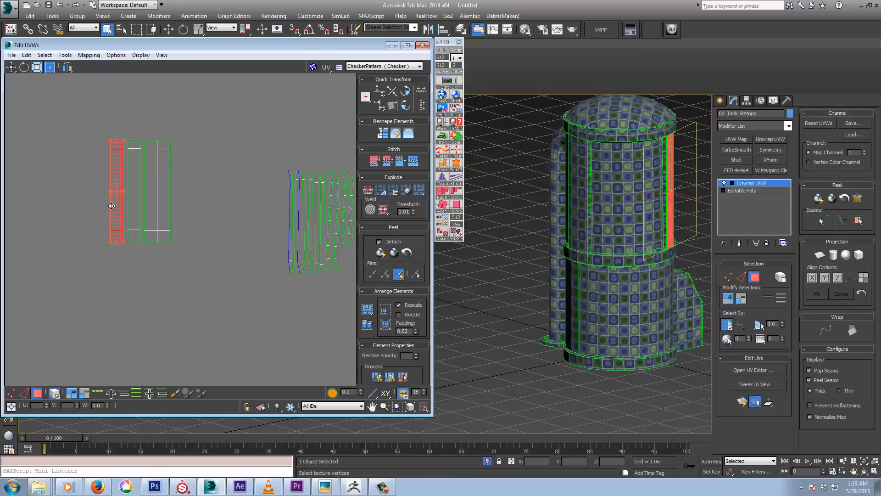
middle_click_drag(167, 260, 152, 229)
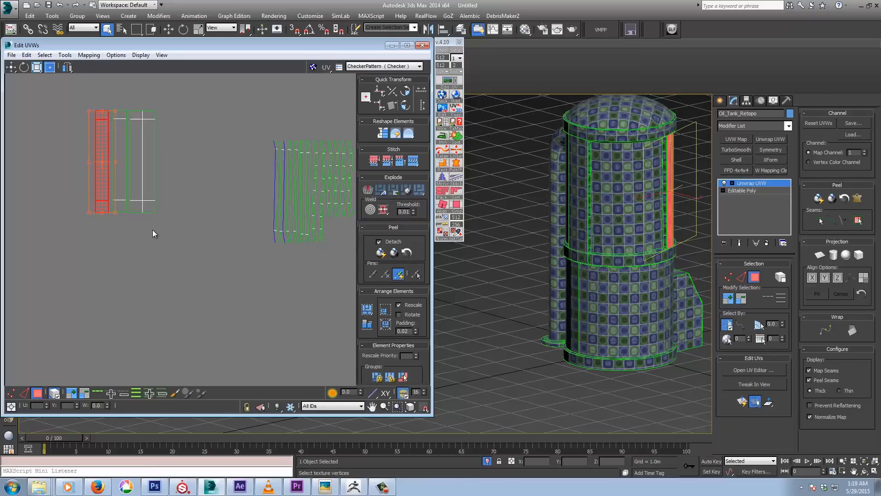
- Rotate the lower tank wall's UV shell 90 degrees and move it directly below the UV square
scroll(151, 229, "down", 3)
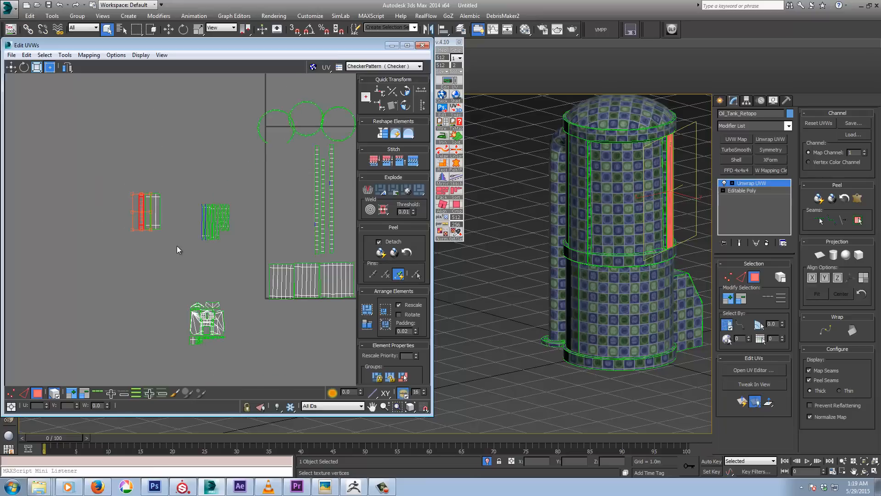
scroll(192, 268, "down", 3)
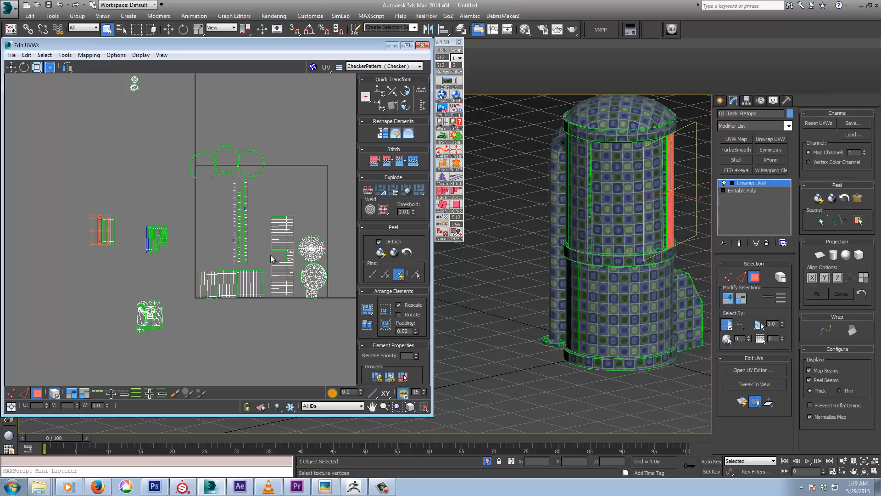
middle_click_drag(215, 240, 210, 250)
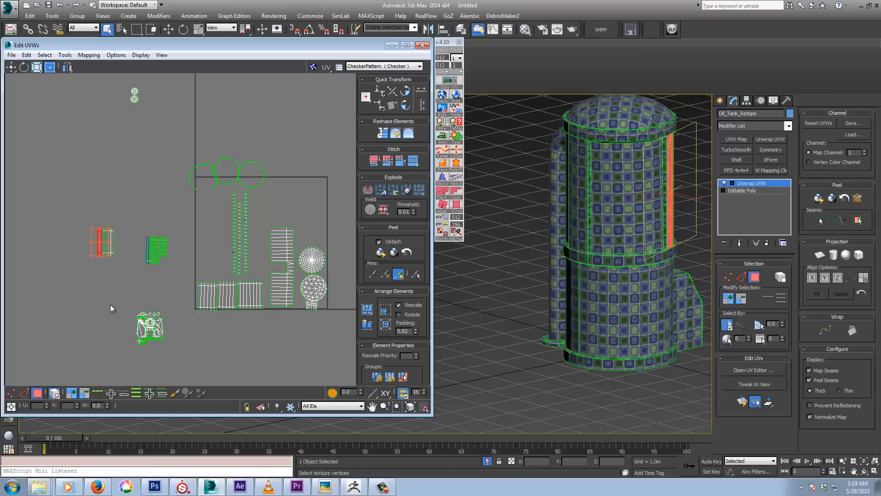
left_click(288, 240)
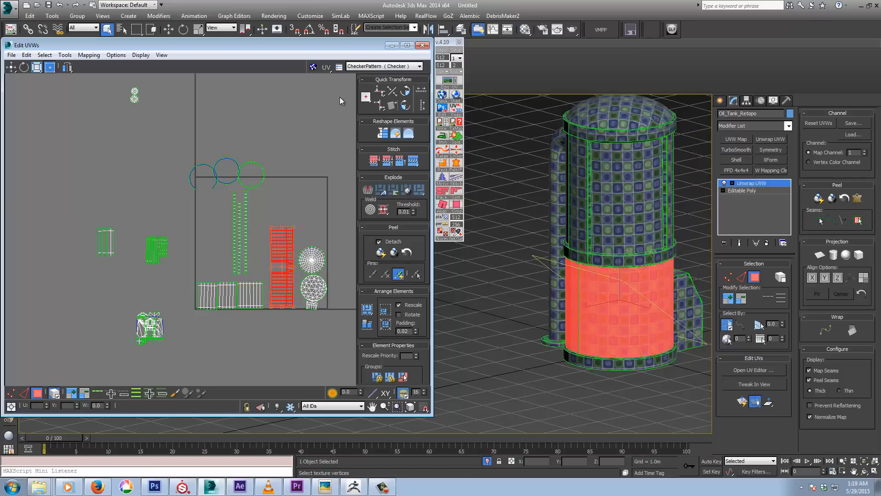
left_click(407, 92)
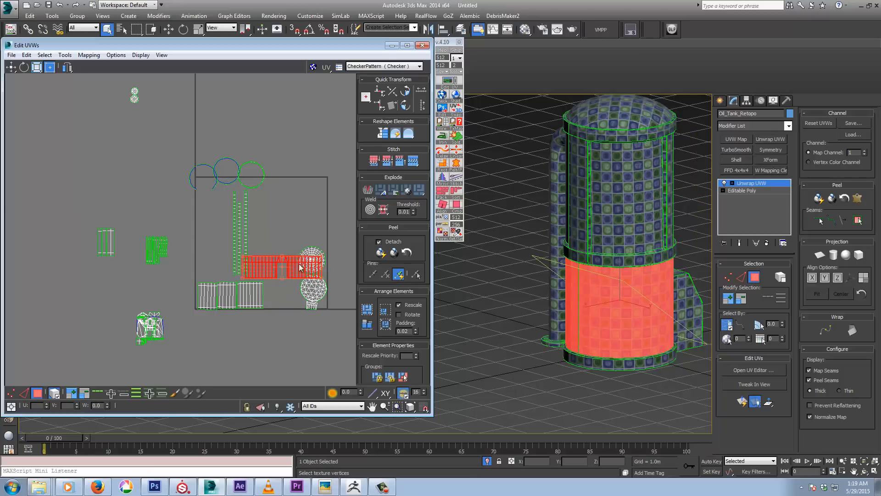
left_click_drag(300, 264, 251, 318)
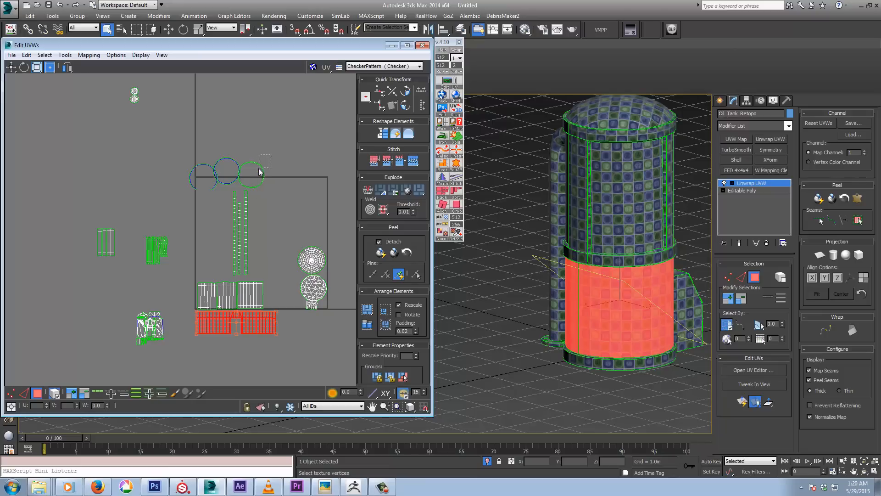
- Stack two of the large ring shells in a column above the round dome shells inside the UV square
left_click_drag(259, 171, 319, 222)
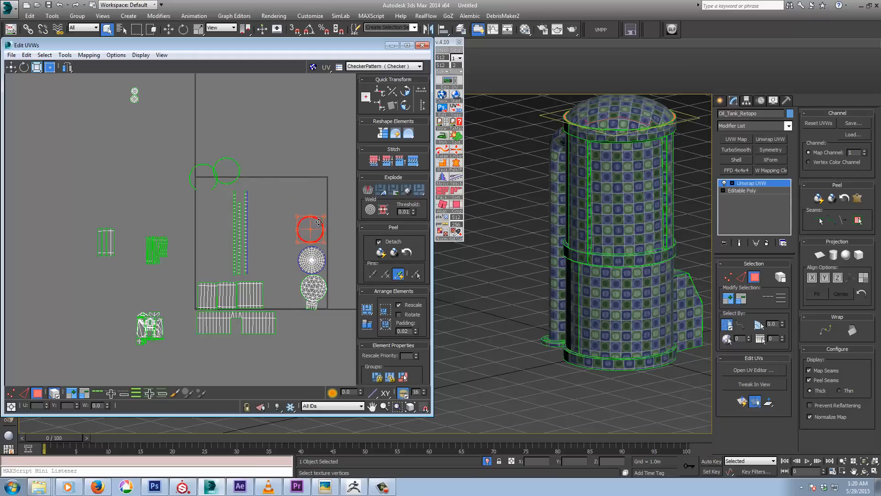
left_click(236, 165)
left_click_drag(237, 162, 319, 192)
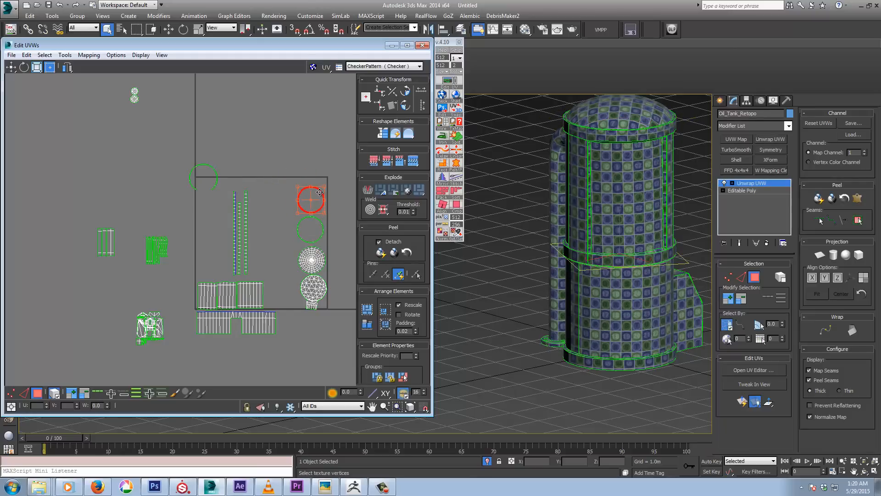
- Move the three long band strips upward, away from the upper wall panel shells
left_click(240, 226)
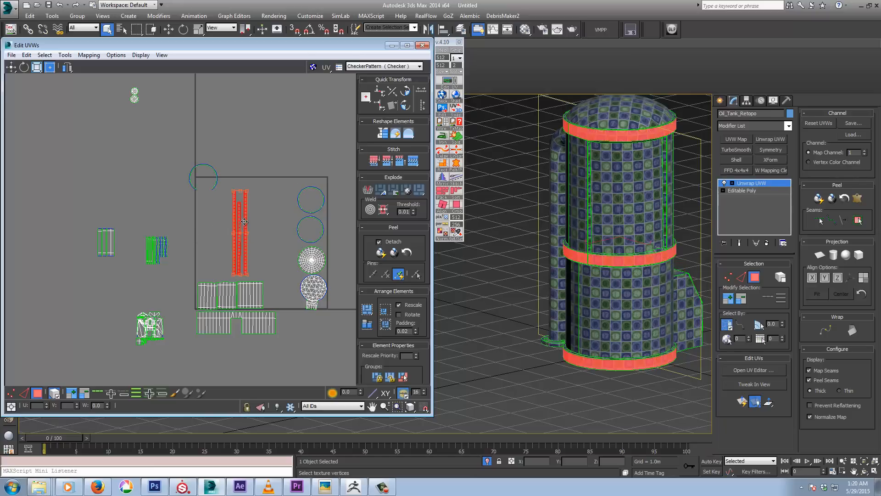
left_click_drag(244, 221, 243, 169)
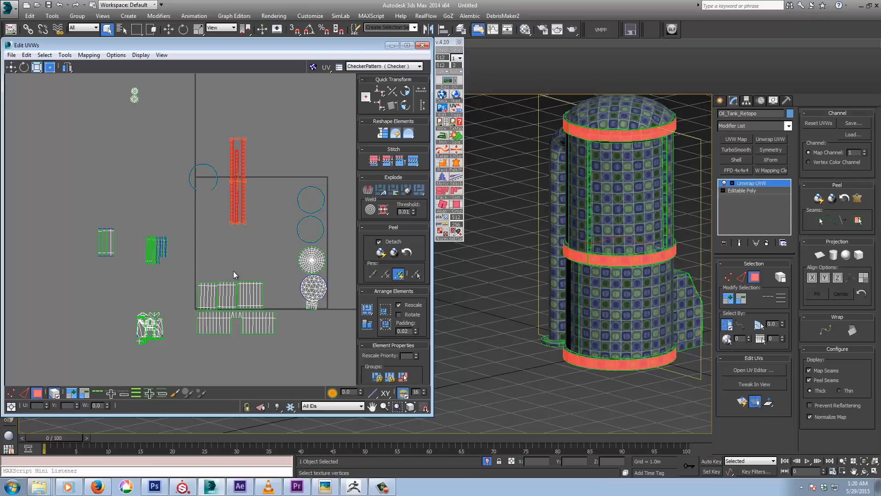
left_click(232, 253)
scroll(224, 285, "up", 4)
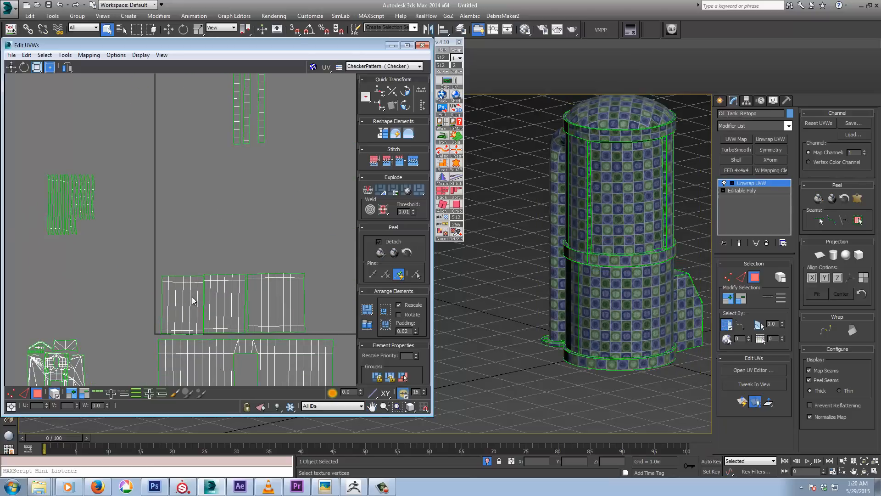
- Sort the three upper wall panel shells into an aligned row and fit it into the UV square's lower-left corner
left_click_drag(192, 296, 178, 291)
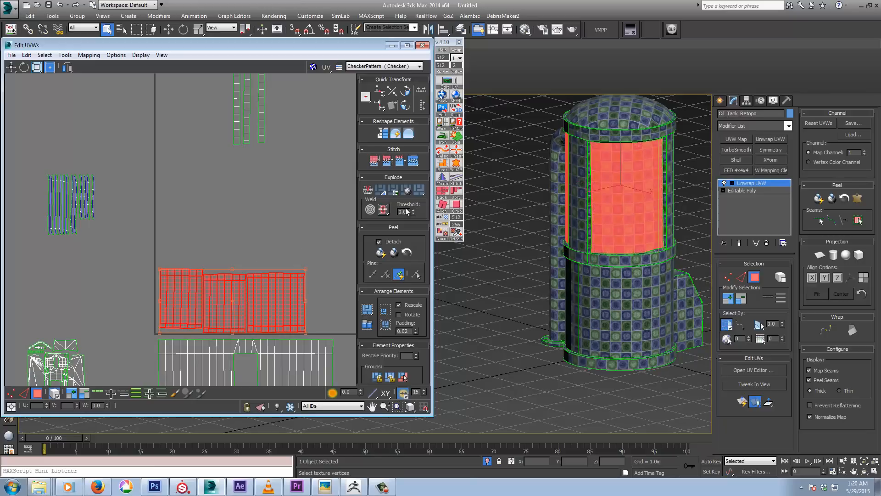
left_click(457, 192)
middle_click_drag(287, 246, 303, 211)
left_click(275, 216)
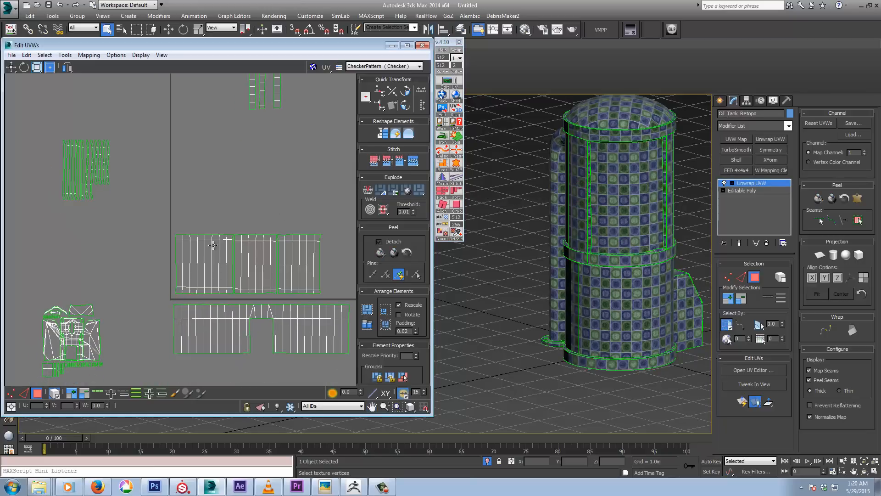
left_click_drag(204, 251, 200, 253)
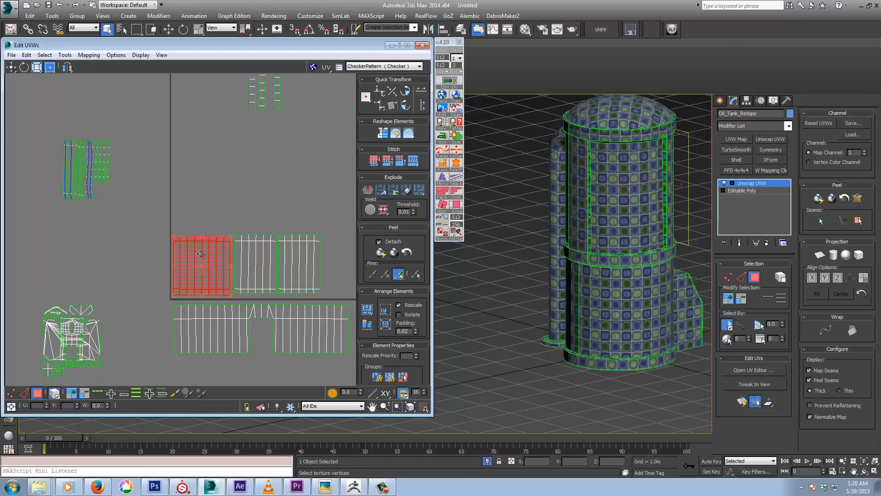
mouse_move(308, 255)
left_mouse_down()
mouse_move(259, 262)
mouse_move(297, 264)
left_mouse_up()
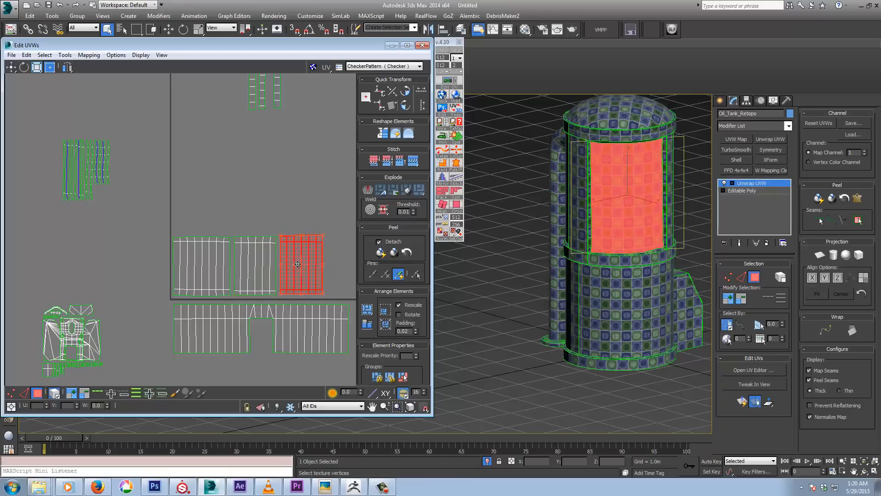
- Stack the lower tank wall's shell above the panel row and the side housing's shell group above that, inside the UV square
left_click_drag(284, 301, 285, 188)
middle_click_drag(302, 281, 246, 271)
scroll(246, 271, "down", 2)
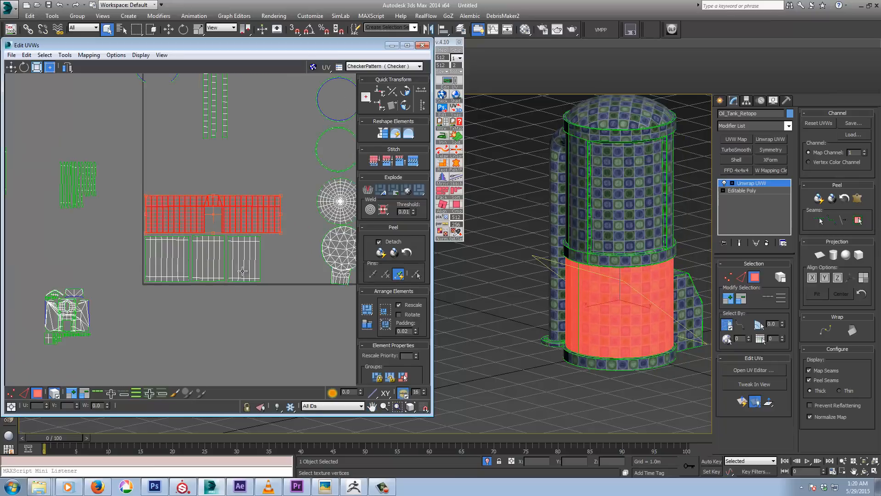
scroll(243, 271, "down", 1)
left_click_drag(126, 292, 191, 188)
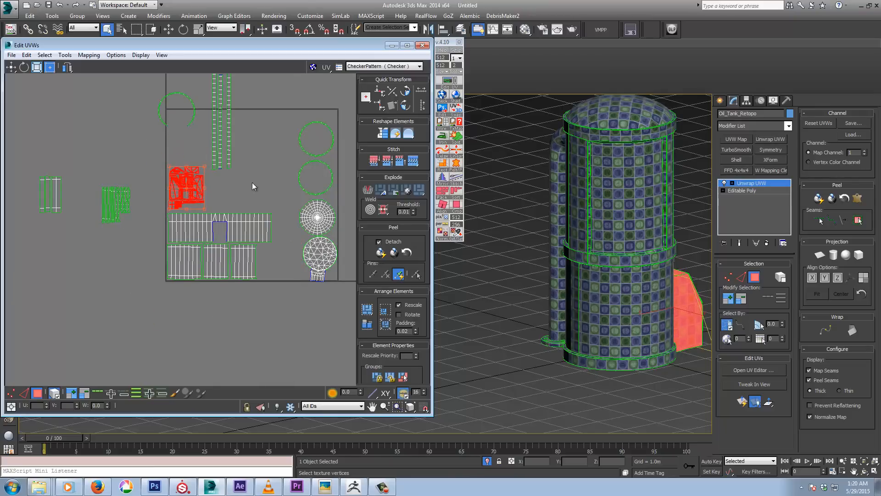
middle_click_drag(252, 183, 227, 209)
- Rotate the three long band strips 90 degrees and place them horizontally just above the side housing's shells
left_click_drag(175, 164, 213, 177)
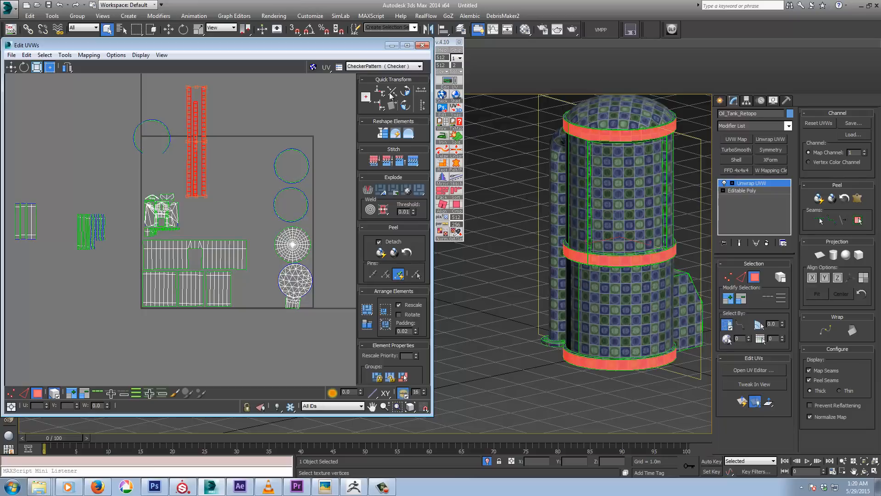
left_click(405, 91)
left_click_drag(221, 145, 223, 184)
- Place the thin trim strips and the three narrow upper wall shells beside the side housing's shells, inside the UV square
left_click(90, 223)
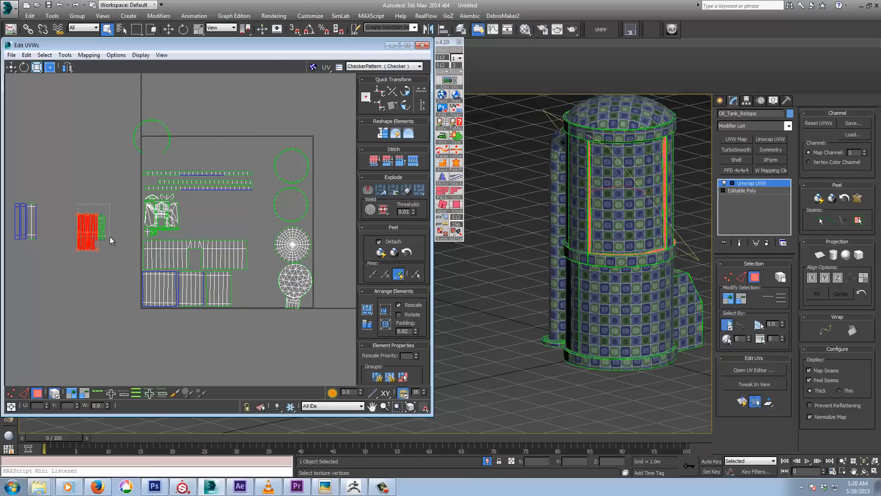
left_click_drag(110, 237, 207, 209)
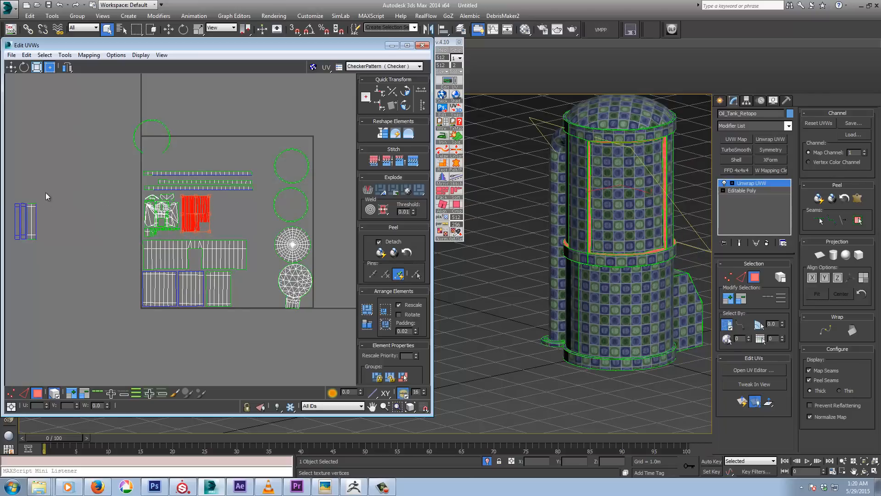
left_click(17, 225)
left_click_drag(32, 213, 219, 208)
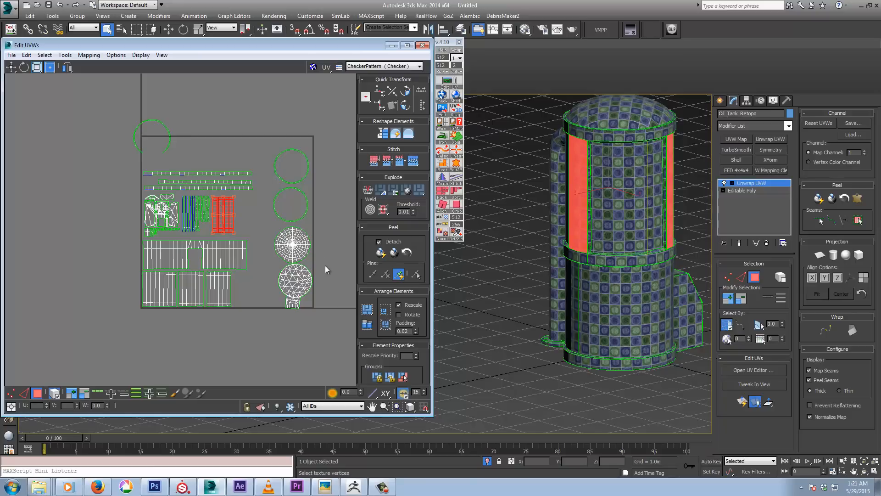
- Move the triangulated disc shells to the end of the wall panel row and fit the open ring shell around them
left_click(305, 283)
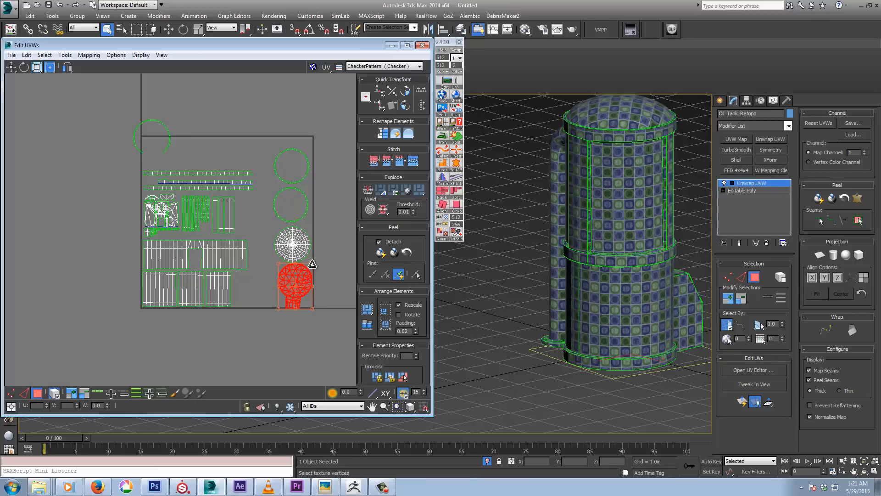
left_click_drag(312, 264, 251, 281)
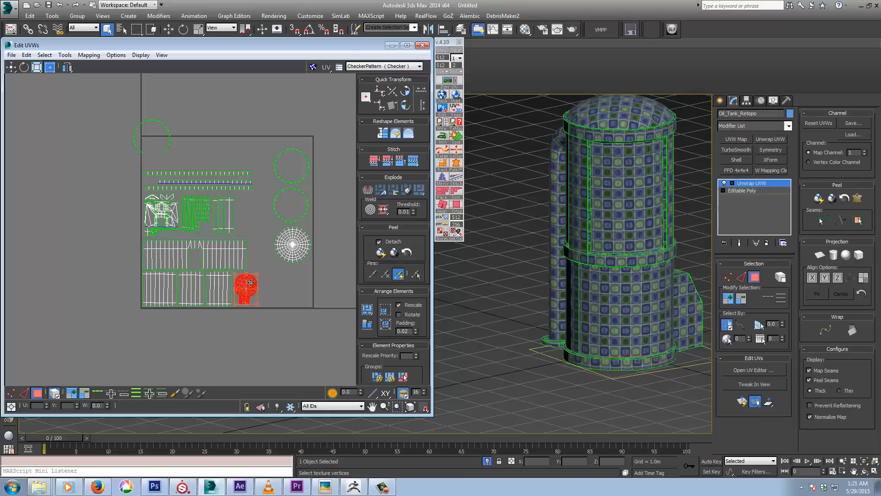
mouse_move(252, 284)
left_mouse_down()
mouse_move(147, 137)
mouse_move(158, 134)
mouse_move(262, 281)
left_mouse_up()
left_click(152, 123, "ctrl")
scroll(250, 295, "up", 3)
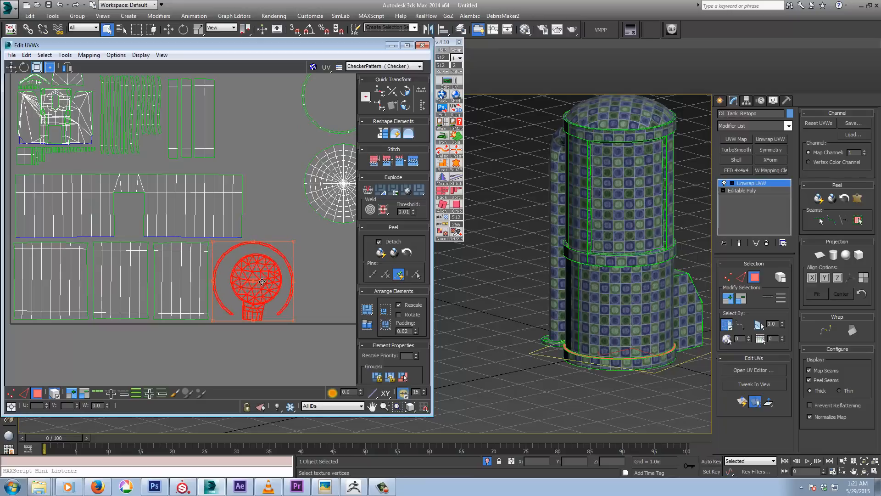
left_click(258, 320)
- Move the whole row of housing, trim and narrow wall shells down to sit just above the lower tank wall's shell
scroll(245, 270, "down", 5)
middle_click_drag(230, 205, 261, 211)
left_click_drag(81, 221, 82, 227)
scroll(110, 204, "up", 2)
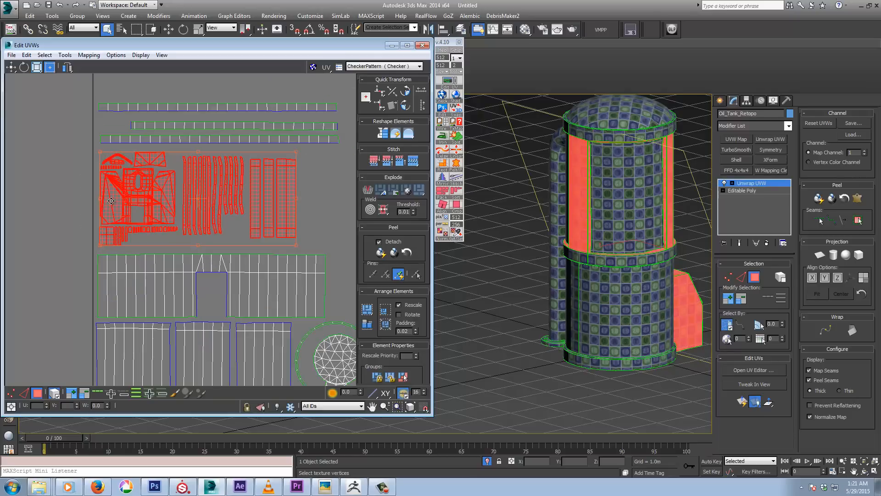
left_click_drag(111, 200, 108, 207)
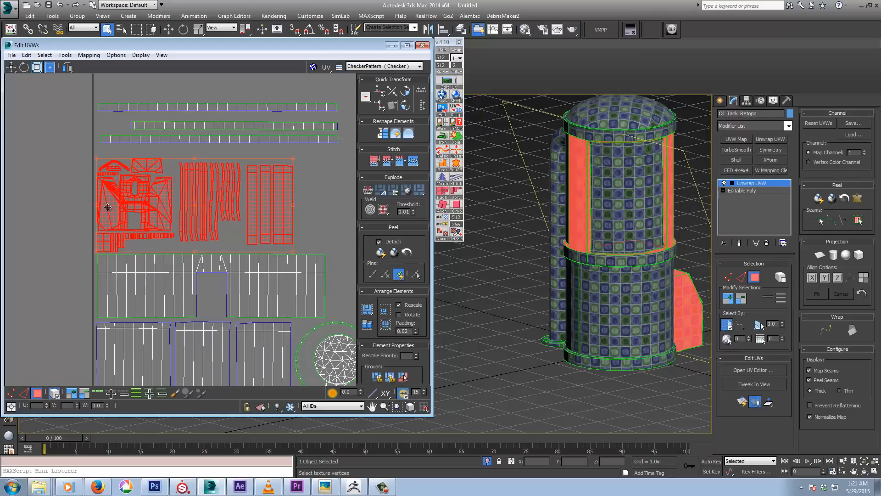
middle_click_drag(70, 193, 65, 224)
scroll(66, 223, "down", 2)
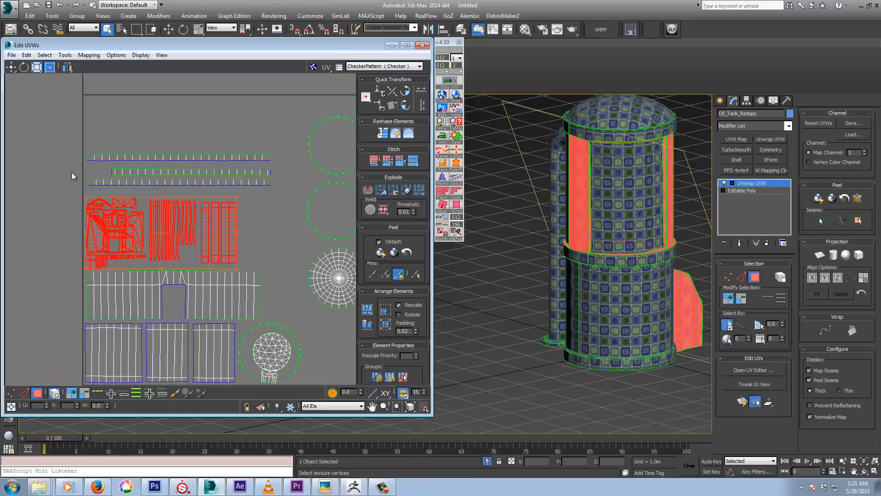
- Lower the three long band strips and stack them closely above the housing row, near the UV square's left edge
left_click_drag(131, 181, 130, 181)
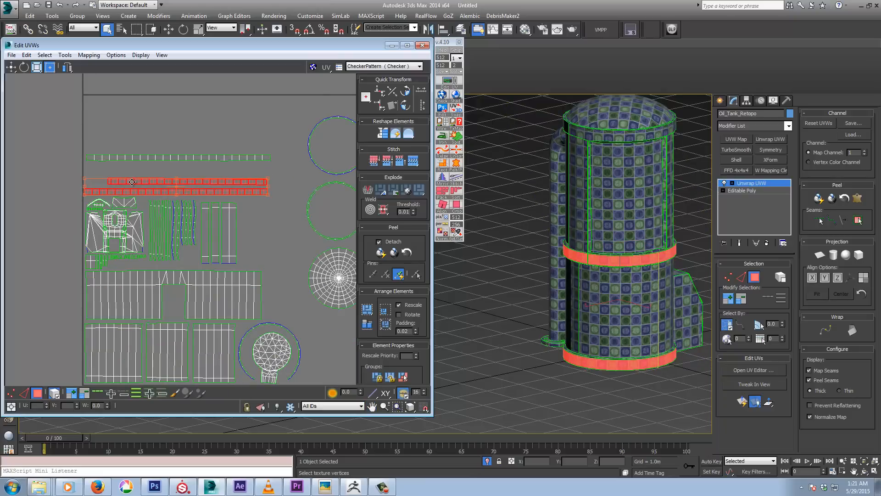
left_click(152, 159)
left_click_drag(153, 159, 152, 171)
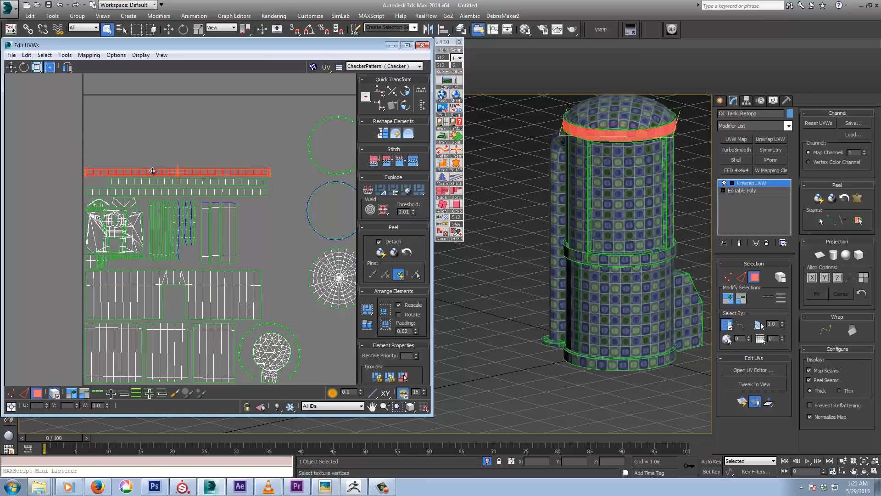
scroll(192, 223, "down", 2)
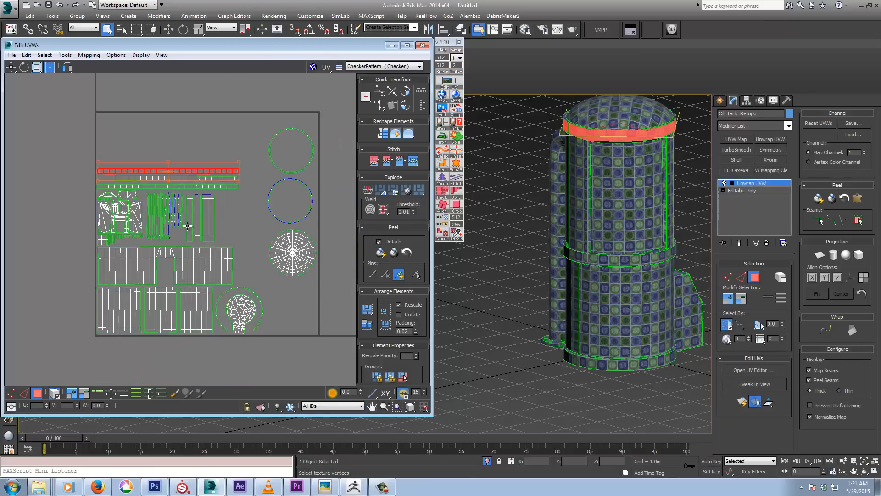
- Move the three narrow wall shells outside the UV square and put the upper ring shell in their place beside the trim strips
left_click(202, 224)
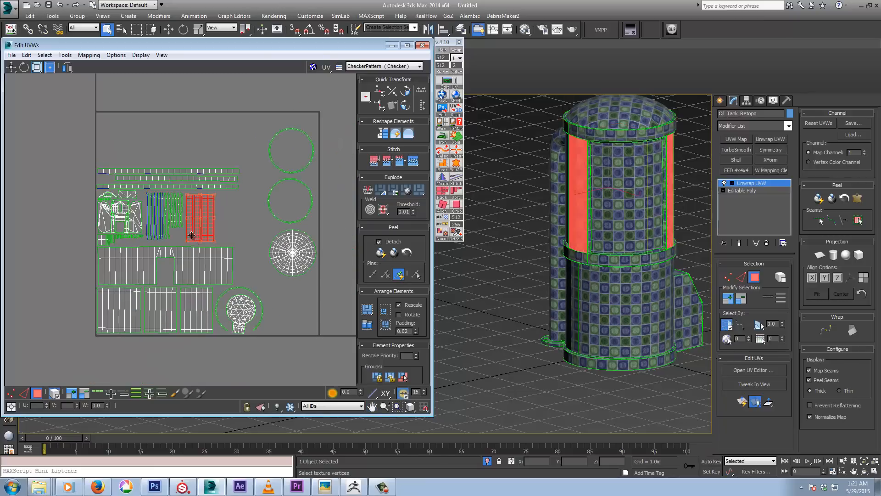
left_click_drag(197, 228, 47, 184)
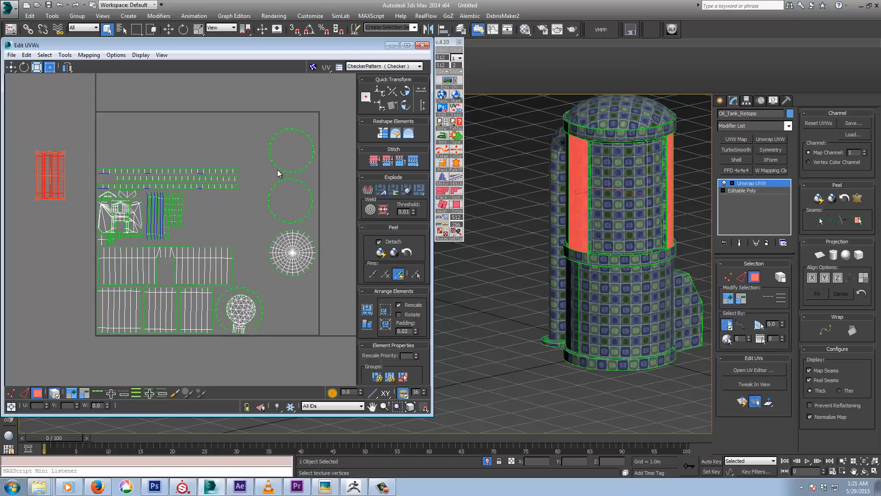
left_click_drag(279, 170, 198, 237)
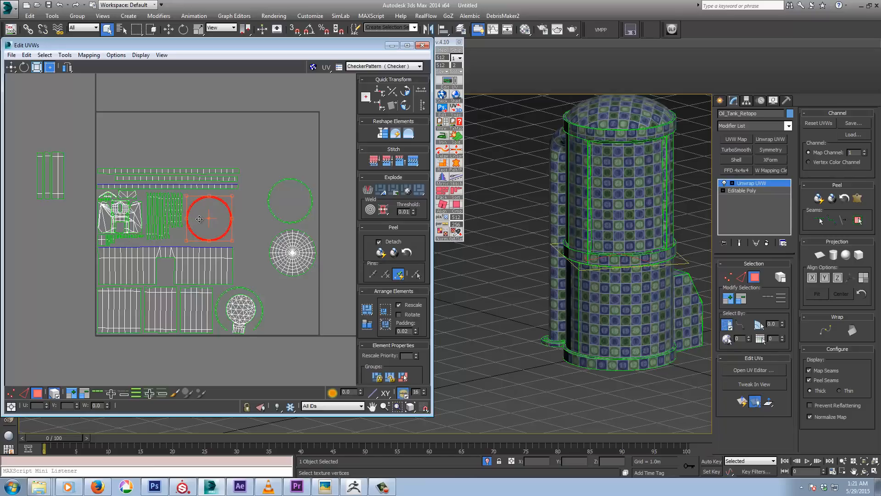
scroll(116, 219, "up", 3)
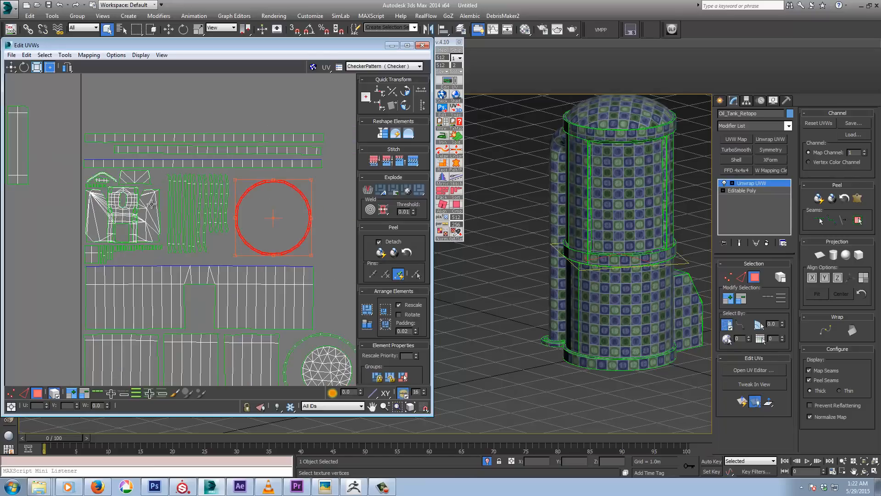
- Shift the housing's right side shell, the thin trim strips and the ring shell slightly right to widen their gaps
left_click_drag(151, 203, 155, 203)
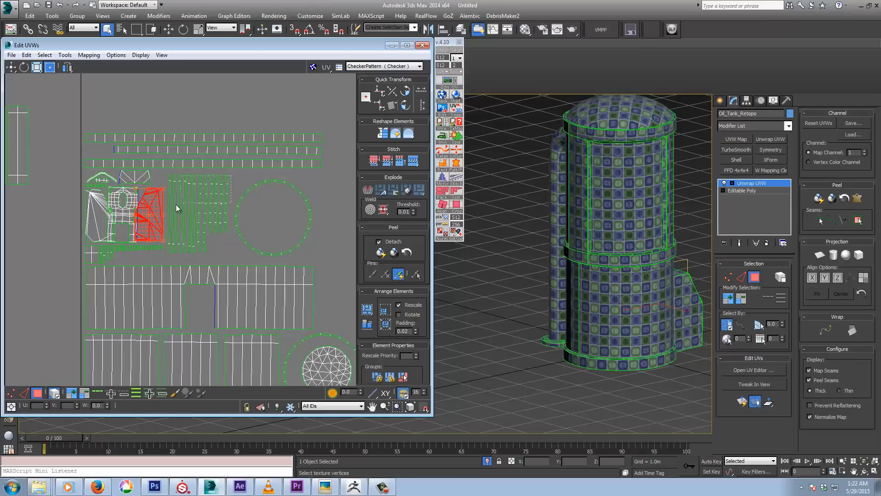
left_click(167, 205)
left_click_drag(175, 205, 180, 206)
left_click(285, 180)
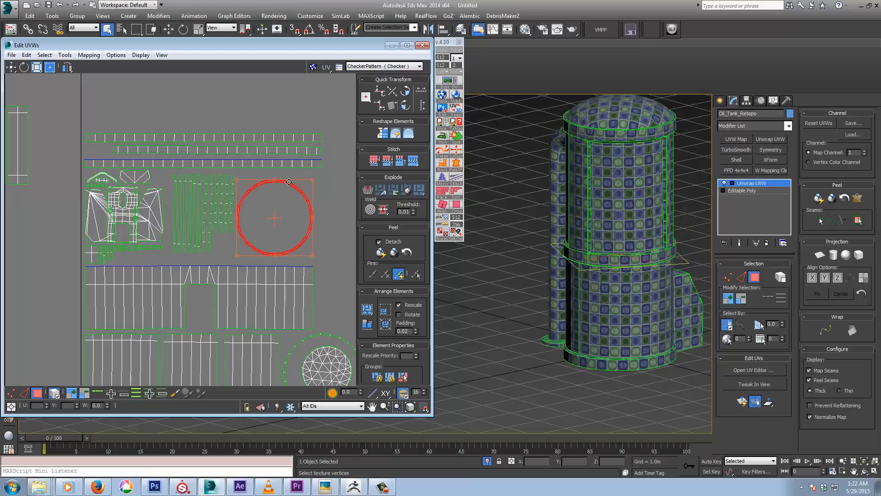
left_click_drag(286, 180, 290, 182)
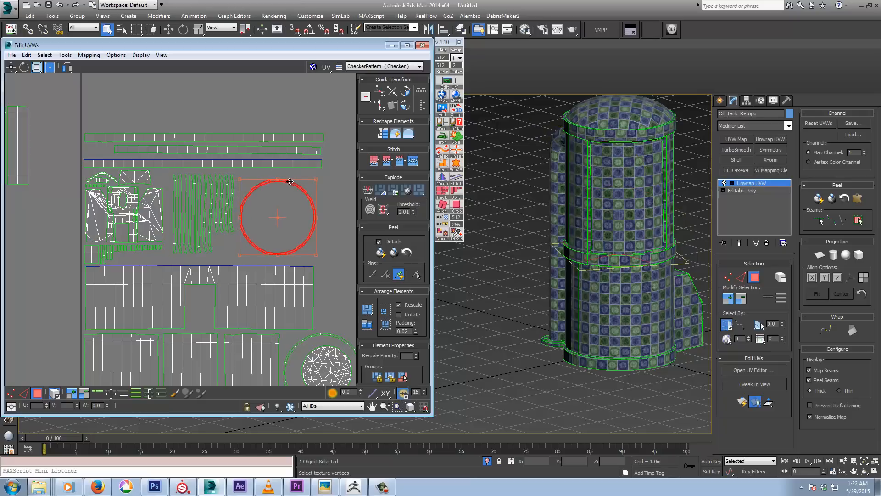
- Adjust the spacing between the trim strips and the housing's front and two side shells so they no longer crowd each other
left_click(235, 202)
left_click_drag(202, 202, 160, 216)
left_click(60, 214)
left_click(153, 216)
left_click(123, 214)
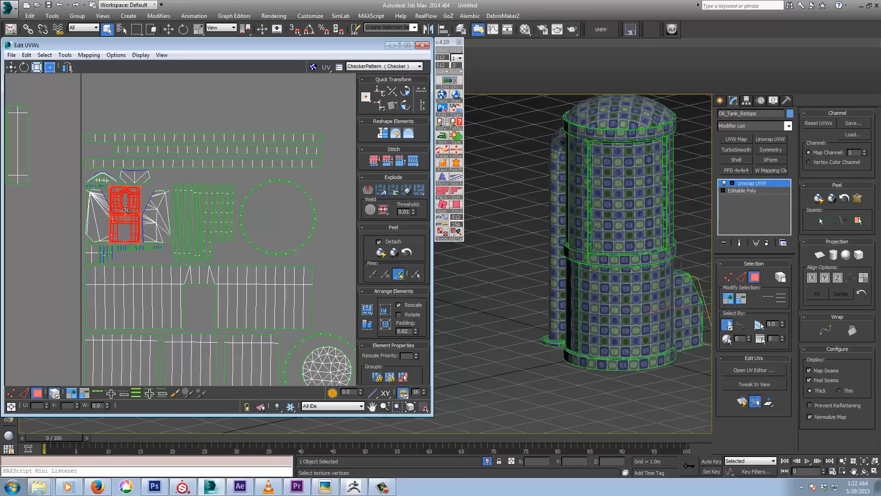
left_click(94, 208)
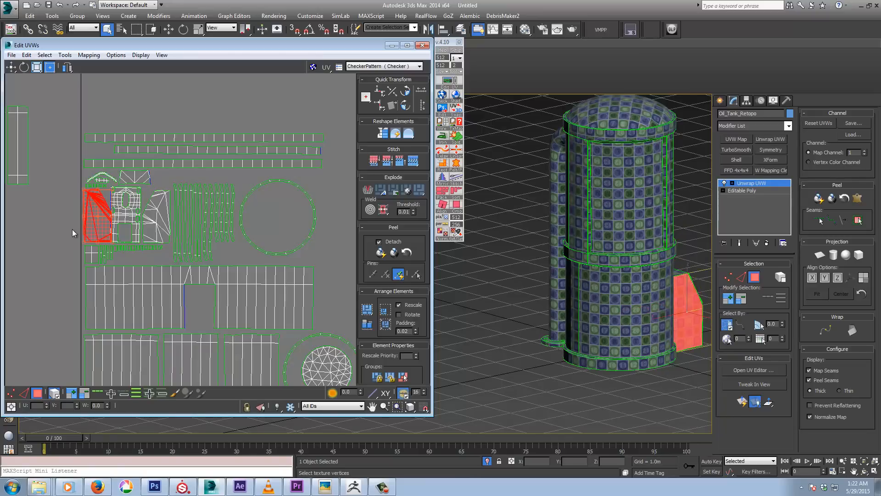
scroll(72, 229, "up", 4)
left_click_drag(119, 212, 117, 216)
- Nudge the trim strips, the housing's right side shell and its front shell further right to even out the gaps
middle_click_drag(217, 222, 115, 220)
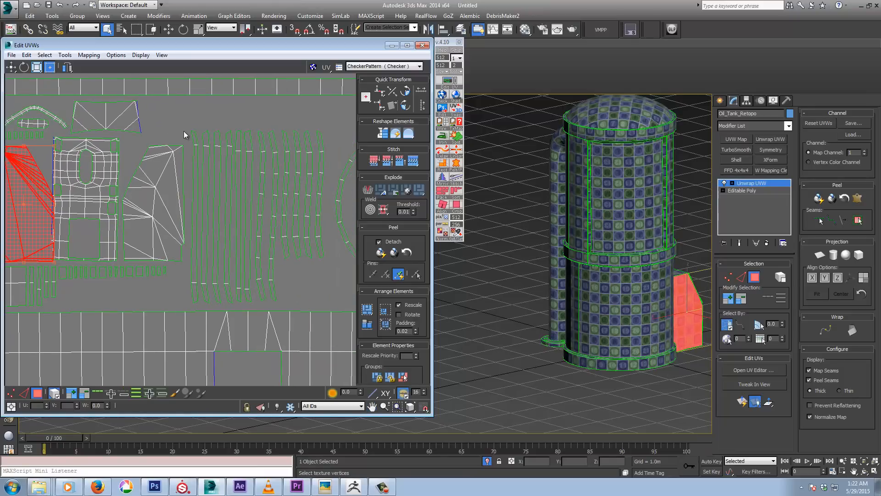
left_click(247, 157)
left_click_drag(193, 121, 313, 171)
left_click_drag(267, 150, 304, 148)
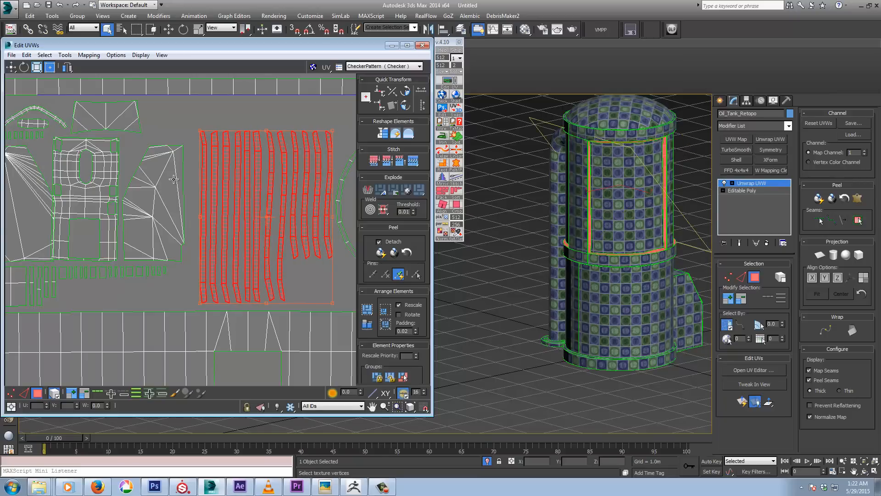
left_click_drag(165, 182, 175, 182)
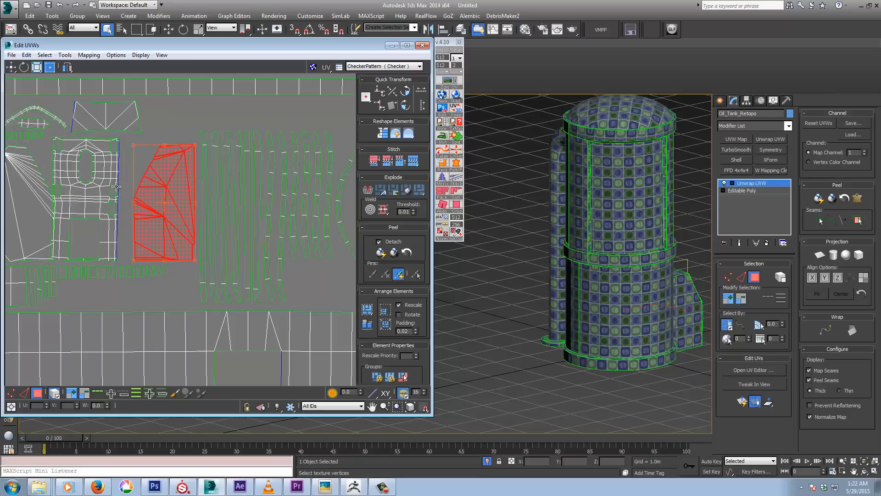
left_click(107, 192)
left_click_drag(107, 192, 113, 194)
scroll(103, 197, "down", 4)
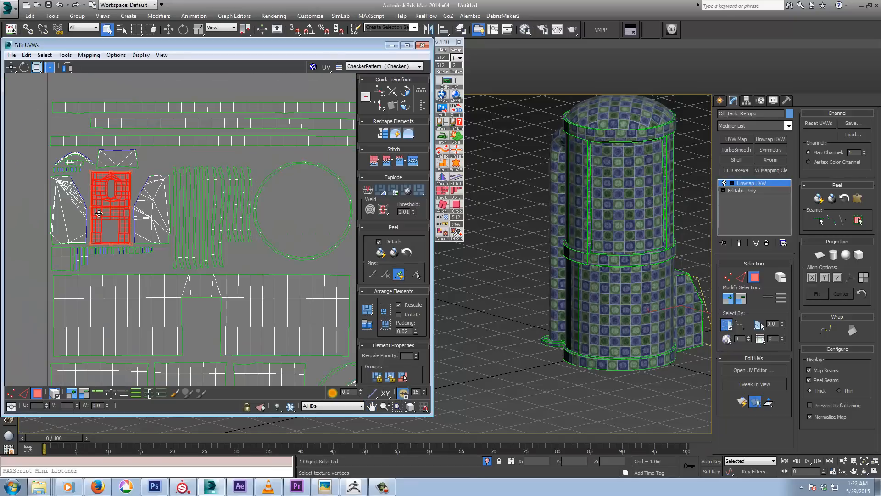
- Move the housing's small arched, triangular top and lower-left corner shells into the empty interior of the nearby ring shell
left_click_drag(41, 152, 312, 172)
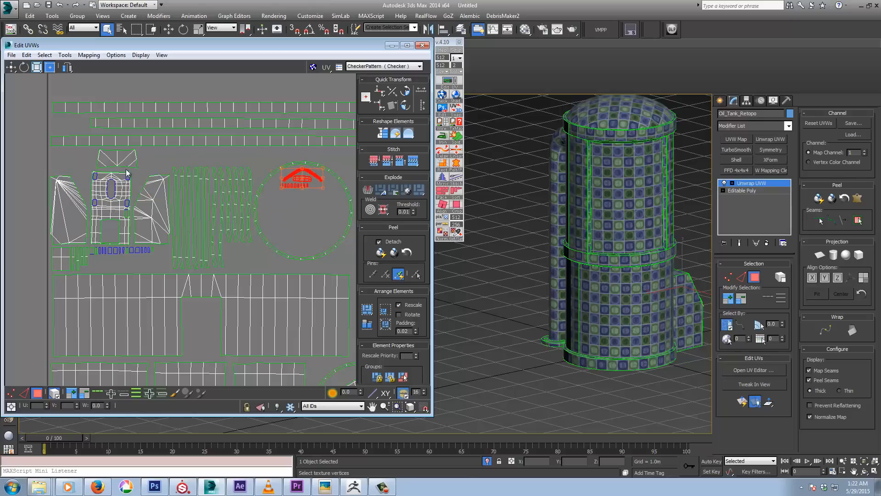
left_click_drag(117, 163, 285, 203)
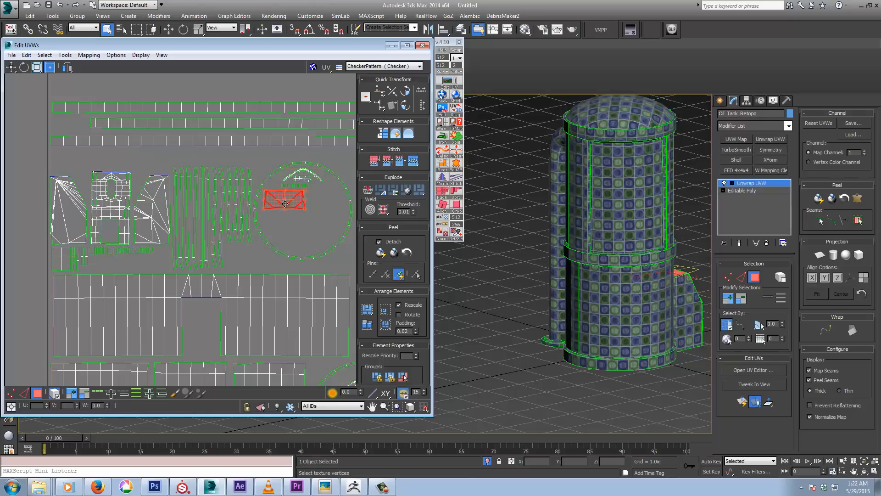
middle_click_drag(126, 283, 122, 283)
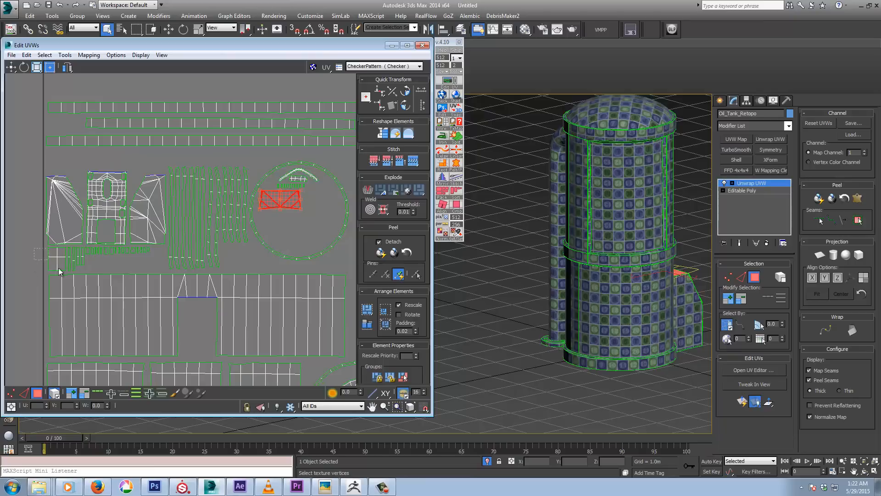
left_click_drag(81, 270, 282, 226)
- Move the housing's left side shell into the empty interior of the ring above the dome shell
middle_click_drag(254, 247, 217, 242)
scroll(224, 241, "down", 2)
middle_click_drag(290, 268, 251, 270)
left_click(24, 216)
left_click_drag(24, 216, 332, 187)
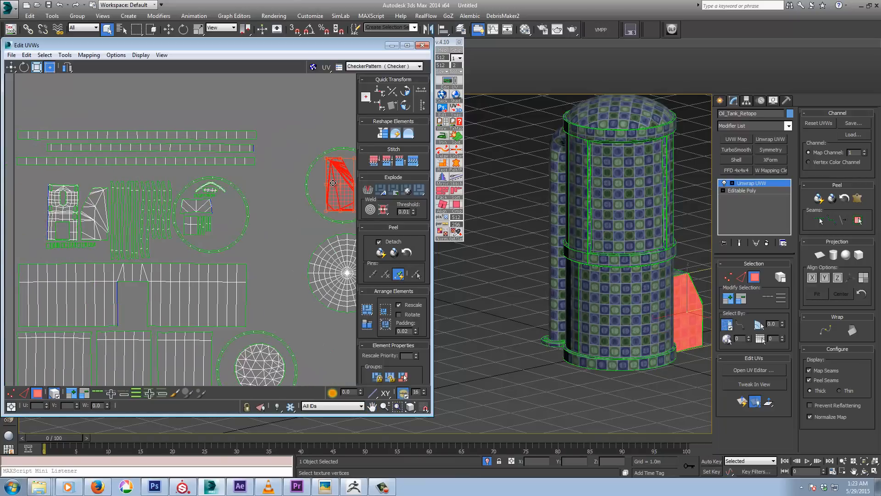
middle_click_drag(299, 200, 258, 201)
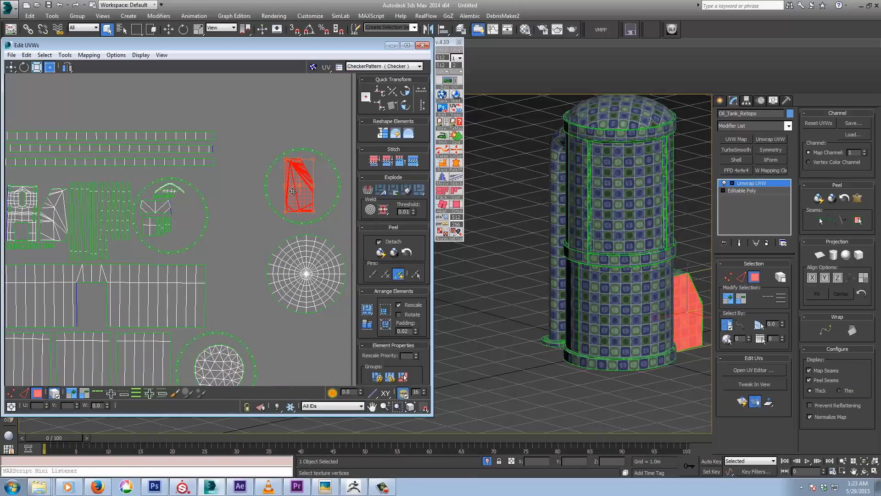
left_click_drag(293, 191, 291, 192)
- Rotate the housing's row of tiny strip shells 90 degrees and place it beside the side shell inside the ring above the dome
middle_click_drag(56, 250, 85, 257)
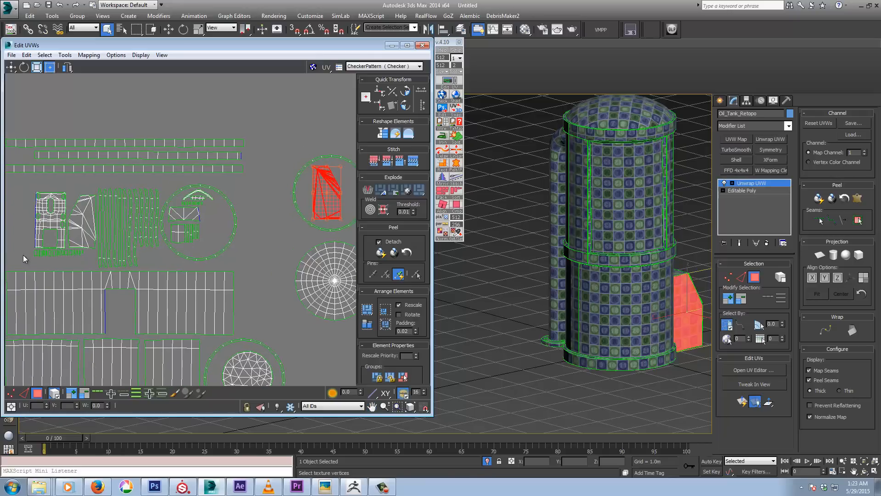
left_click_drag(29, 256, 354, 185)
left_click(406, 91)
middle_click_drag(354, 186, 283, 203)
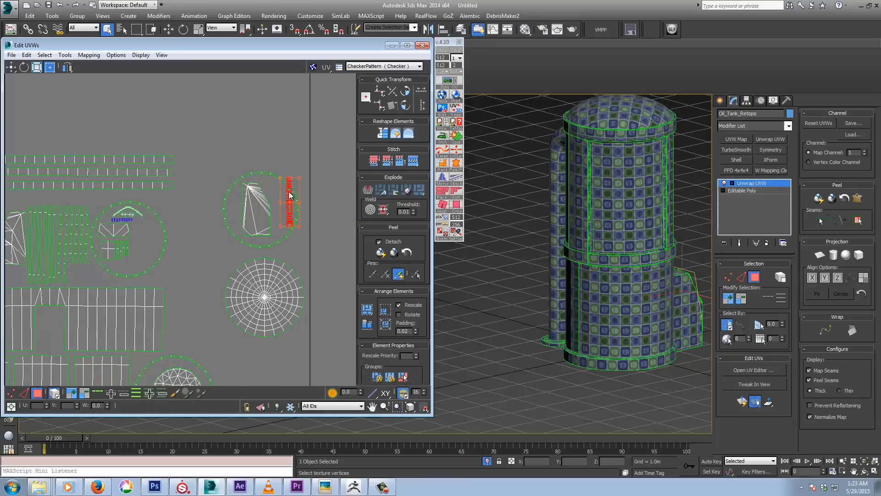
left_click_drag(283, 203, 277, 200)
left_click(271, 149)
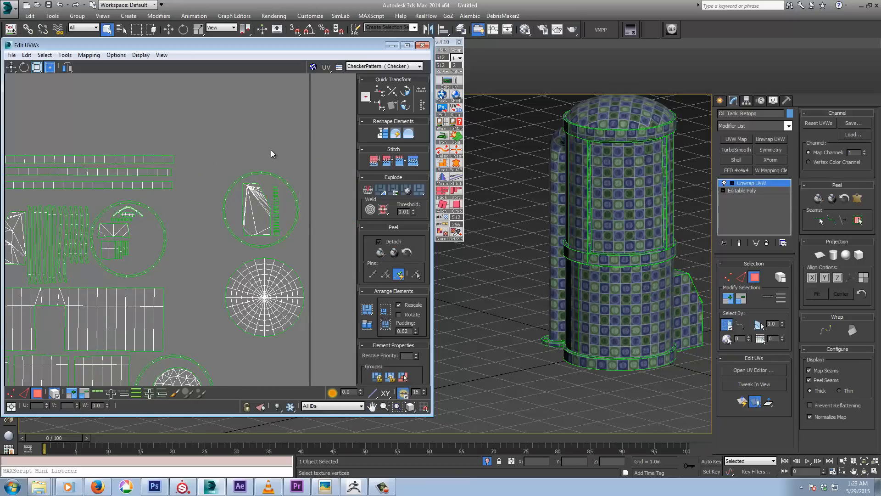
- Move the housing's front shell and right side shell down to the UV square's left edge, just above the wide body shell
middle_click_drag(120, 277, 214, 225)
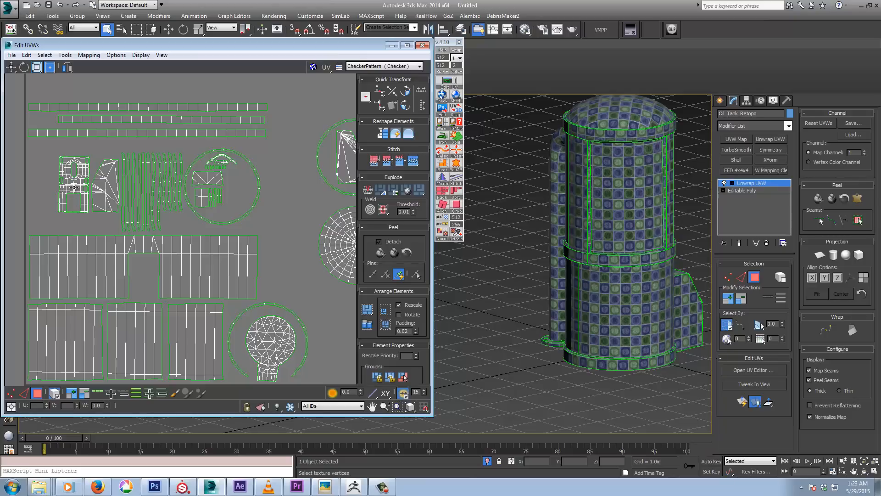
left_click_drag(74, 187, 45, 209)
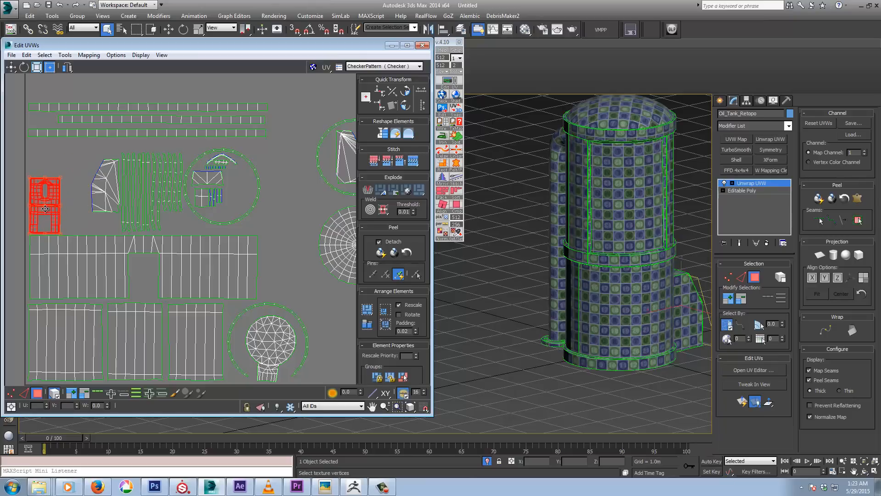
left_click_drag(105, 187, 77, 208)
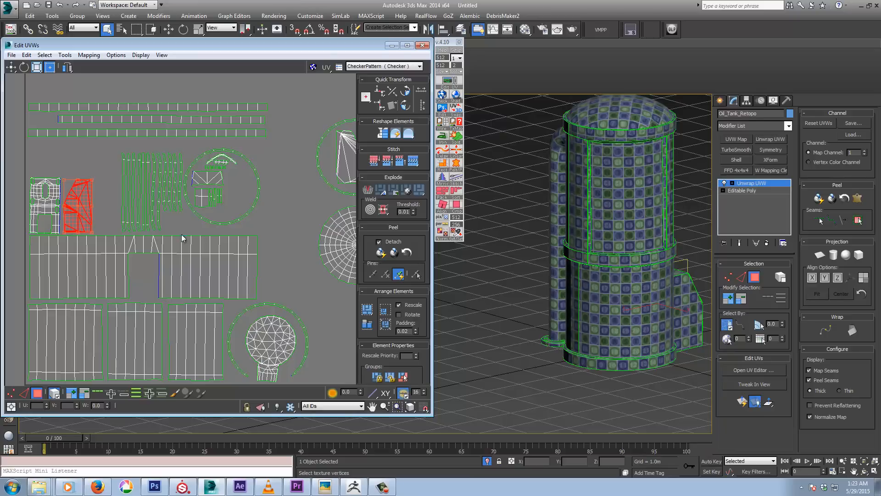
- Park the small-part ring shell in the UV square's upper-right corner, and rotate the thin strips 90 degrees beside the housing's side shell
scroll(184, 237, "down", 4)
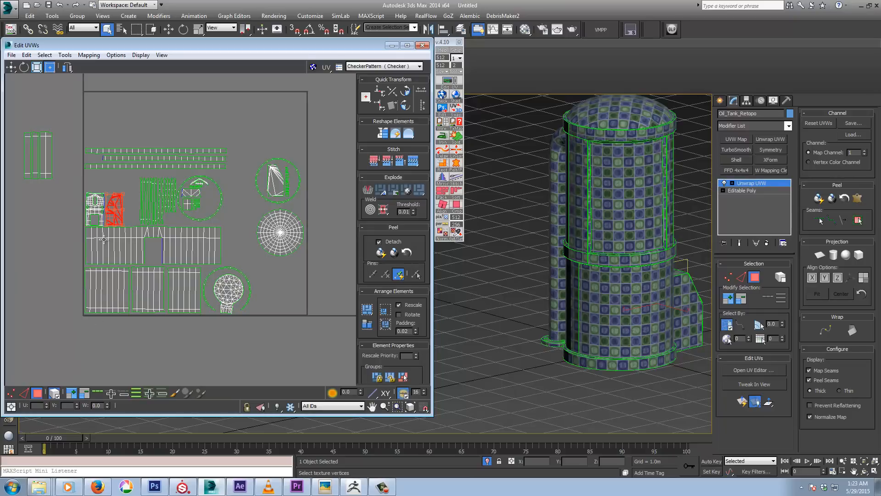
left_click_drag(222, 178, 273, 133)
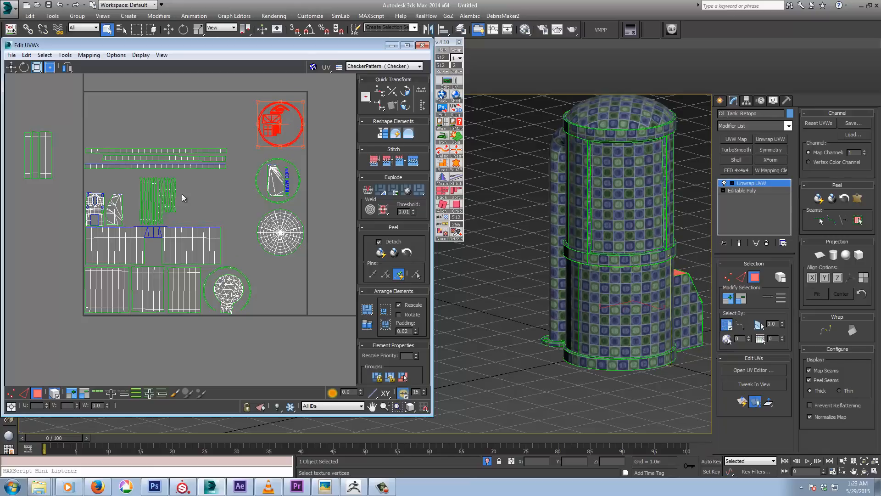
mouse_move(165, 202)
left_mouse_down()
mouse_move(136, 206)
mouse_move(153, 211)
left_mouse_up()
left_click(406, 91)
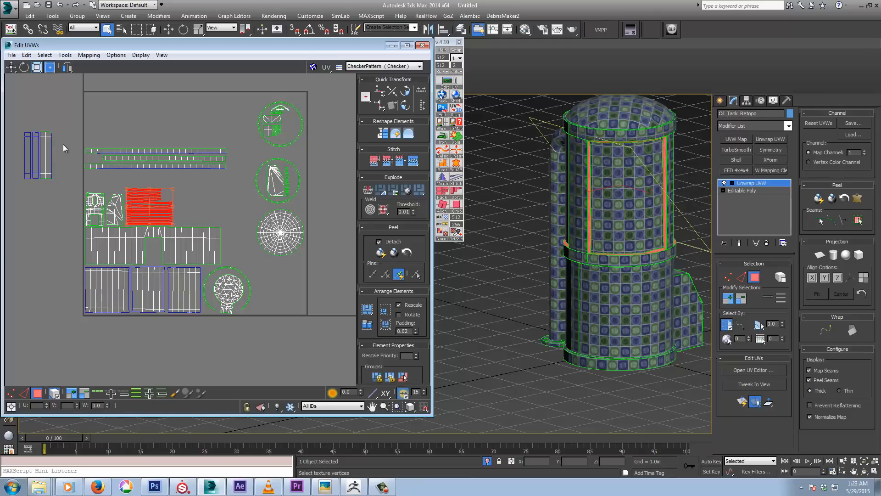
- Rotate the recessed panel shells outside the UV square 90 degrees and place them beside the thin strips
left_click(46, 151)
left_click(405, 92)
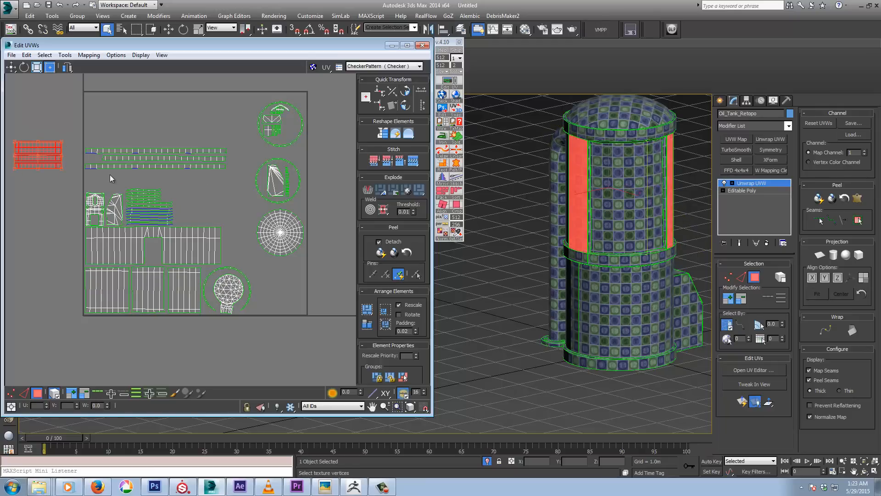
left_click_drag(48, 162, 212, 216)
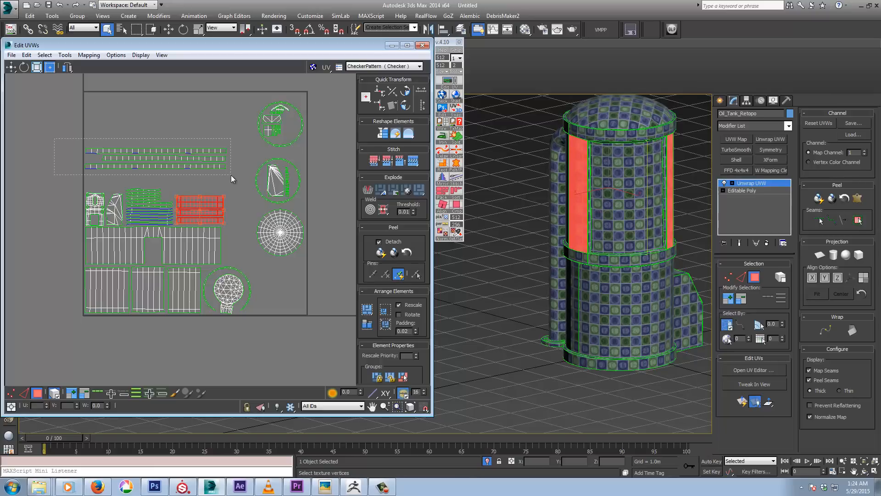
- Move the three long trim strips down to sit just above the row of housing, thin strip and panel shells
left_click_drag(230, 174, 167, 179)
scroll(197, 192, "up", 4)
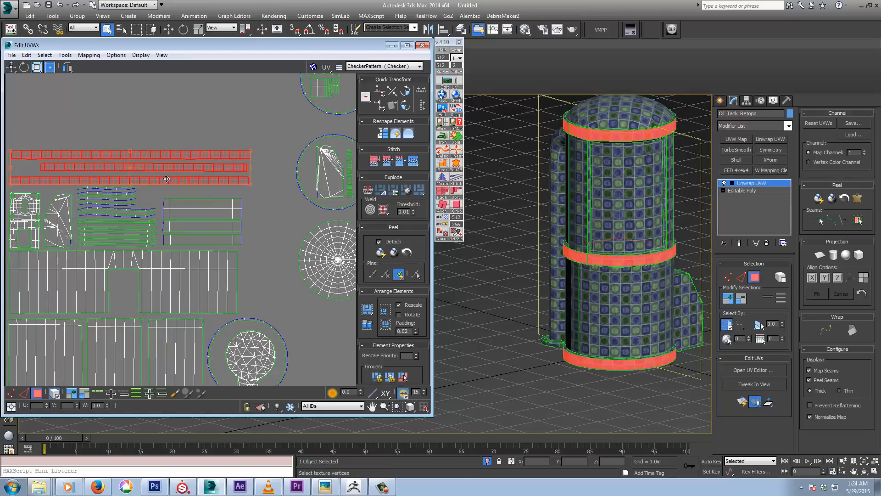
middle_click_drag(153, 190, 167, 190)
scroll(211, 193, "down", 5)
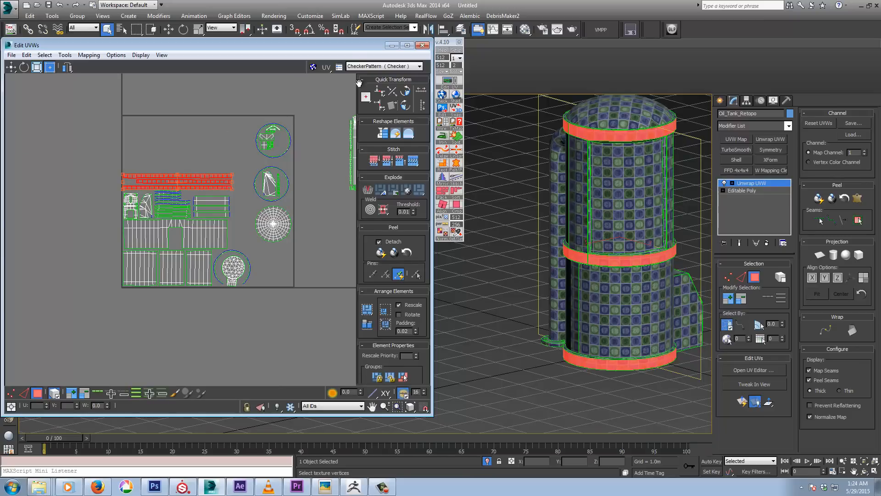
middle_click_drag(328, 167, 296, 170)
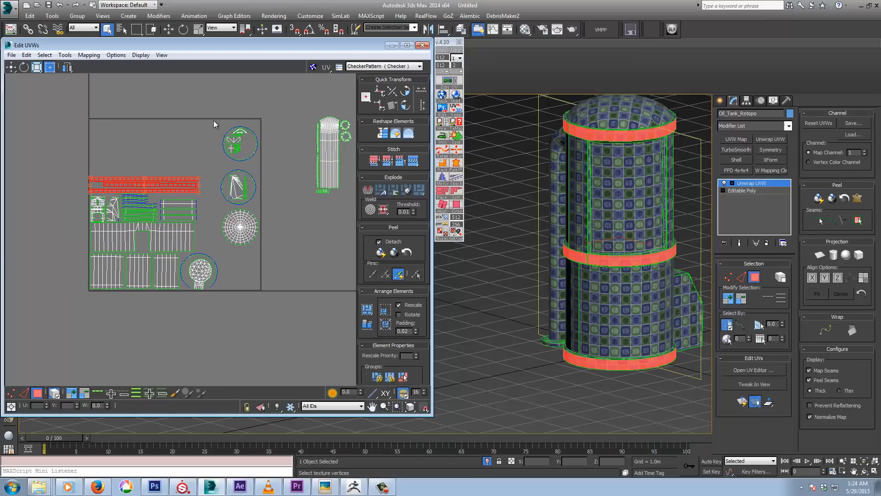
- Line up the two filled ring shells and the dome shell in a row above the long trim strips
left_click(253, 152)
left_click_drag(253, 152, 121, 167)
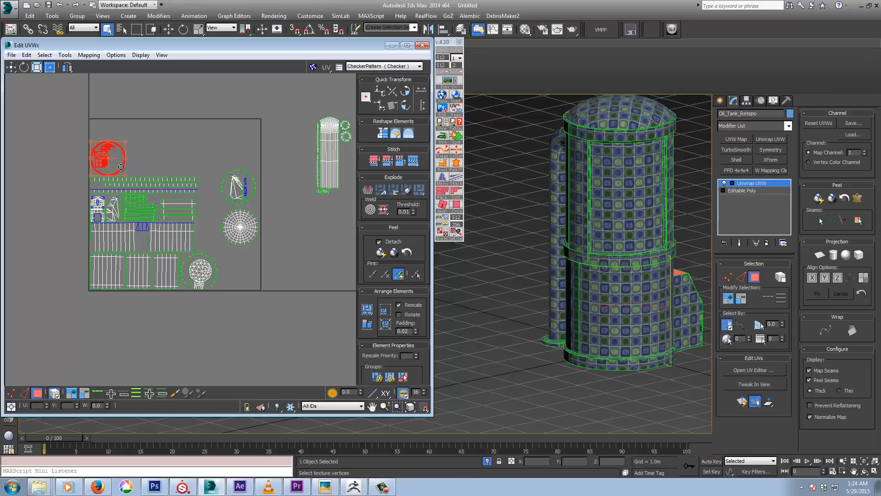
left_click(159, 169)
left_click(246, 193)
left_click_drag(247, 193, 157, 160)
left_click(242, 228)
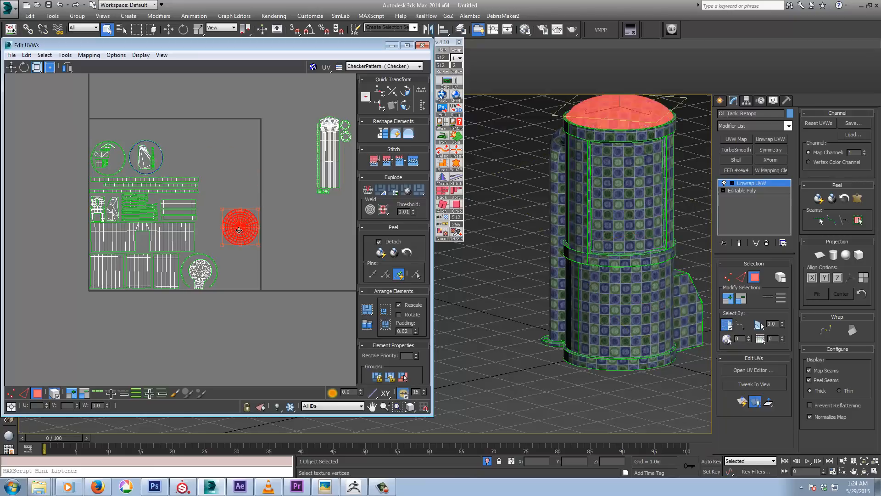
left_click_drag(243, 227, 192, 155)
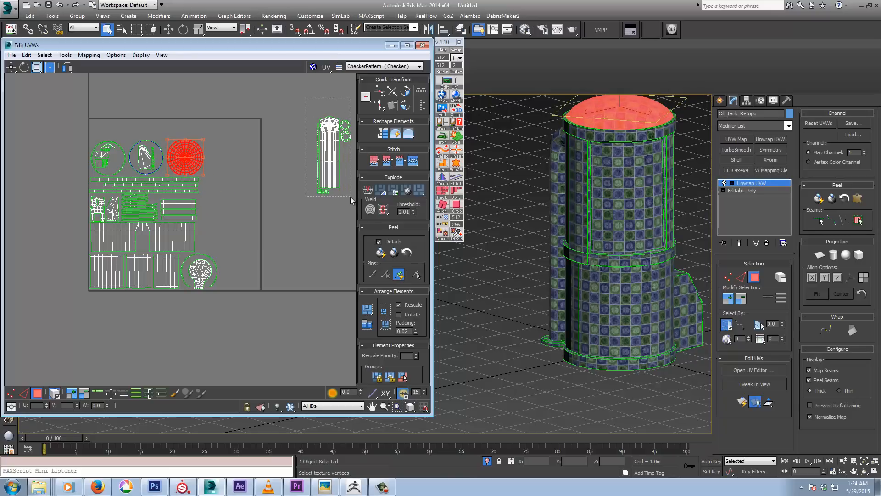
- Move the pipe shells into the UV square beside the stacked rows and place the two small rings above the pipe
left_click(333, 176)
left_click_drag(333, 176, 224, 231)
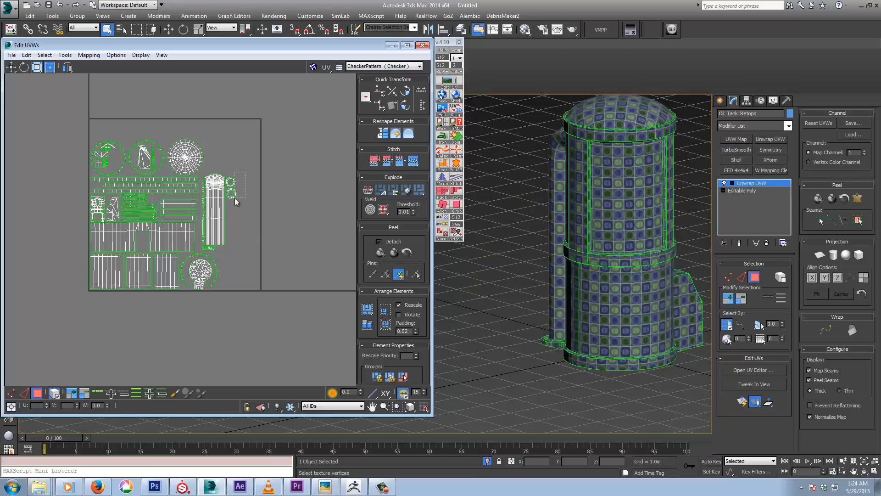
left_click_drag(235, 197, 214, 165)
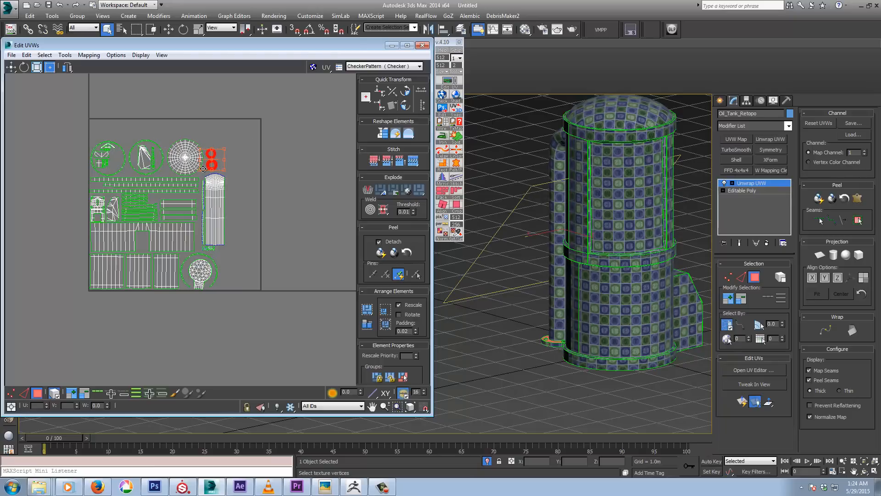
scroll(184, 230, "up", 5)
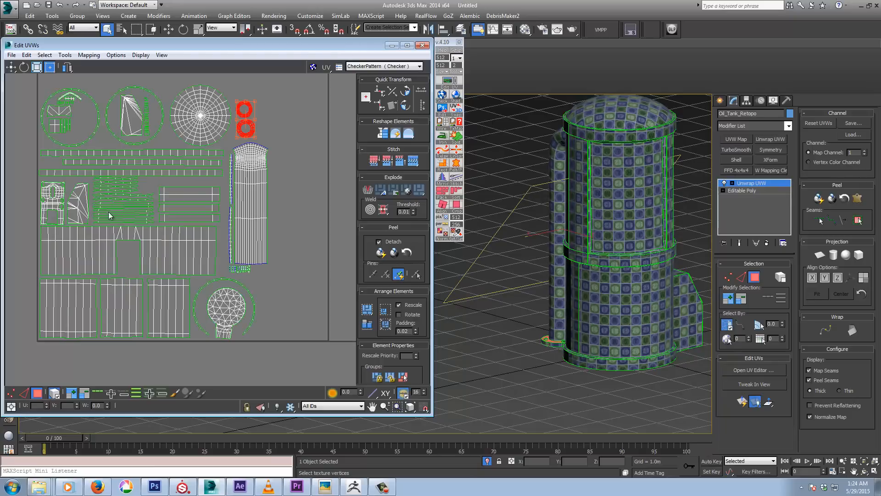
middle_click_drag(108, 211, 181, 215)
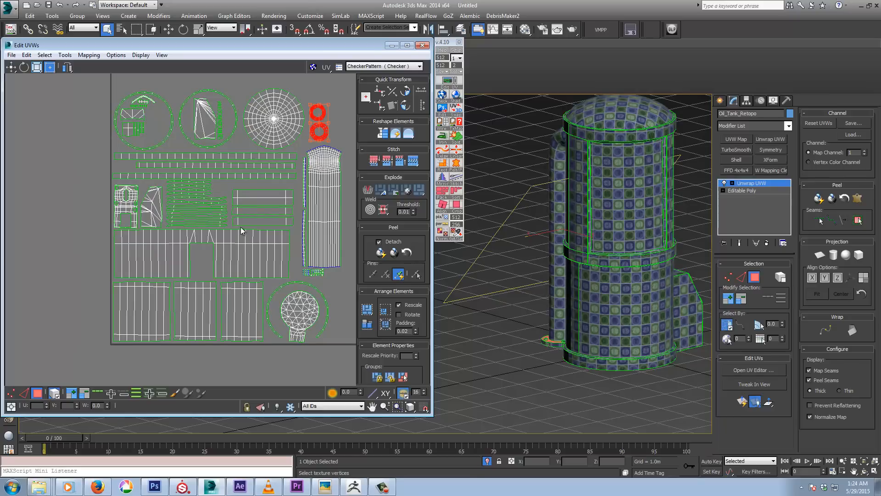
middle_click_drag(236, 250, 191, 266)
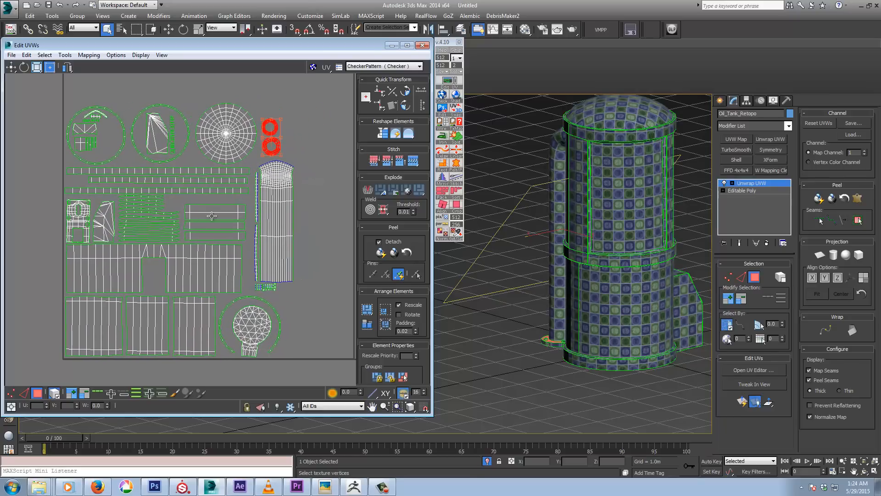
left_click_drag(295, 186, 269, 270)
scroll(312, 235, "down", 2)
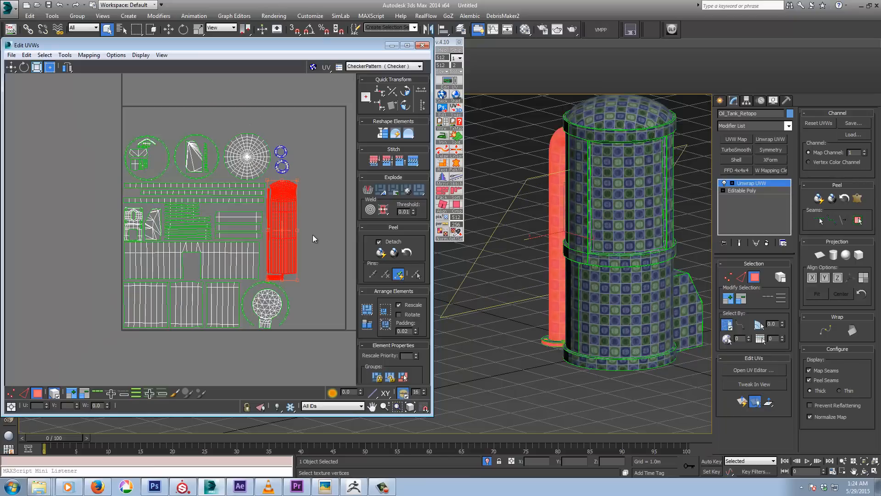
- Scale all the shells up together from the lower-left corner until they reach the UV square's top edge
left_click_drag(315, 113, 101, 338)
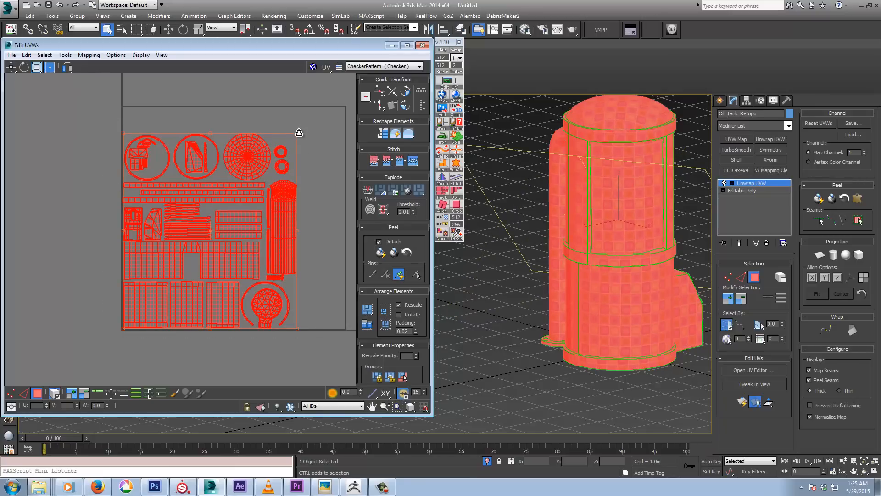
left_click_drag(299, 132, 320, 126)
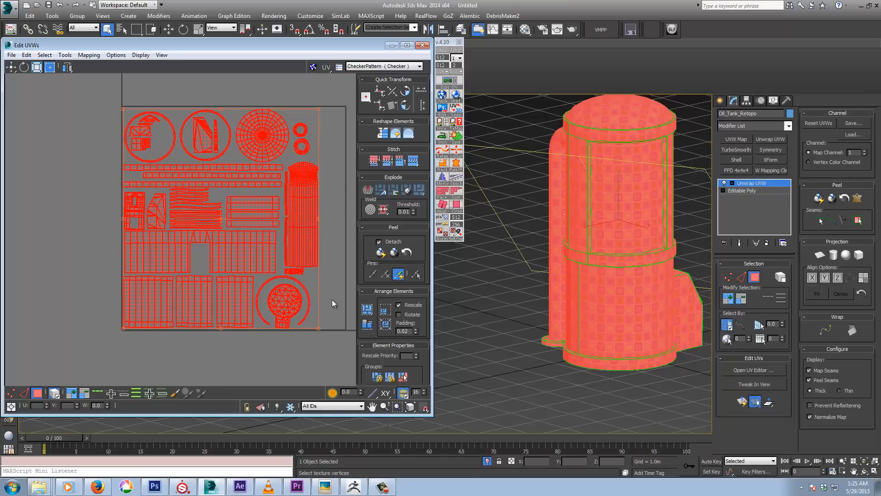
middle_click_drag(331, 299, 297, 299)
left_click(58, 231)
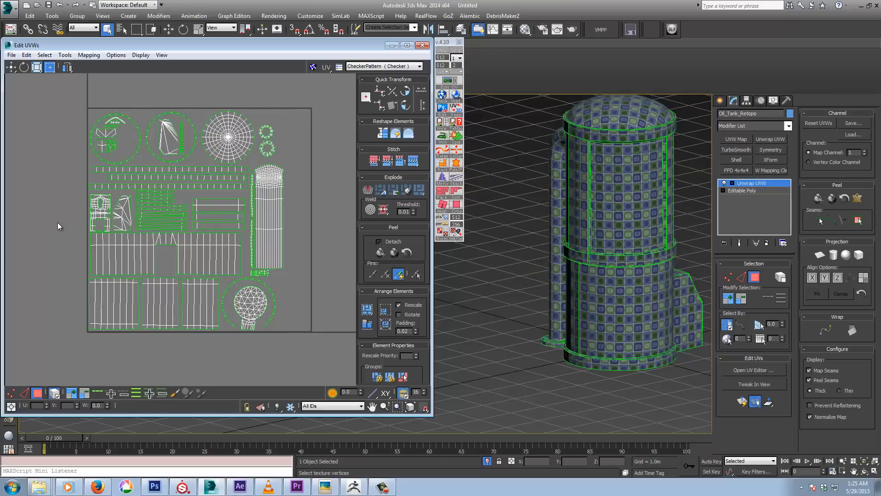
- Rotate the upper batch of short thin strips 90 degrees and place it right of the ring in the bottom row
scroll(134, 204, "up", 3)
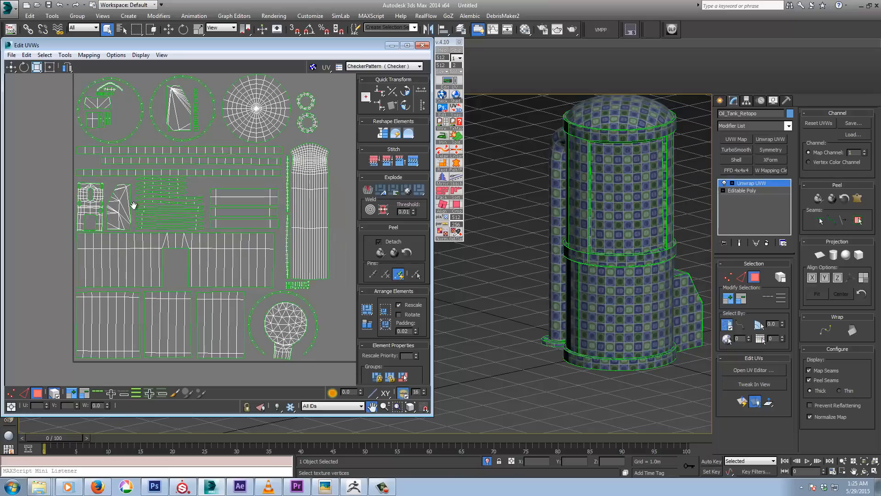
middle_click_drag(133, 205, 117, 202)
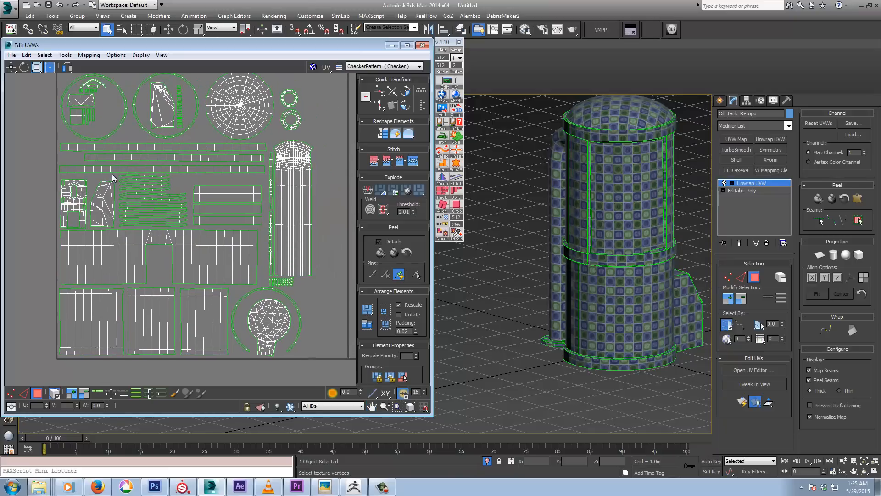
left_click(133, 183)
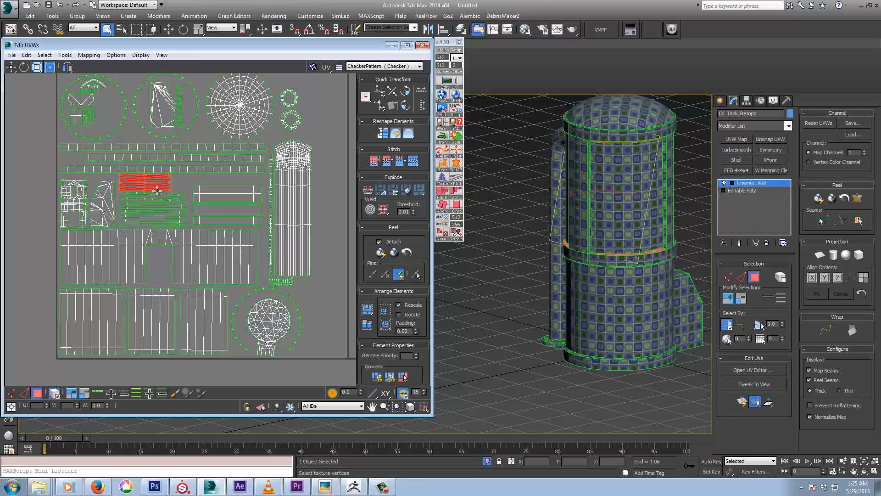
left_click(405, 91)
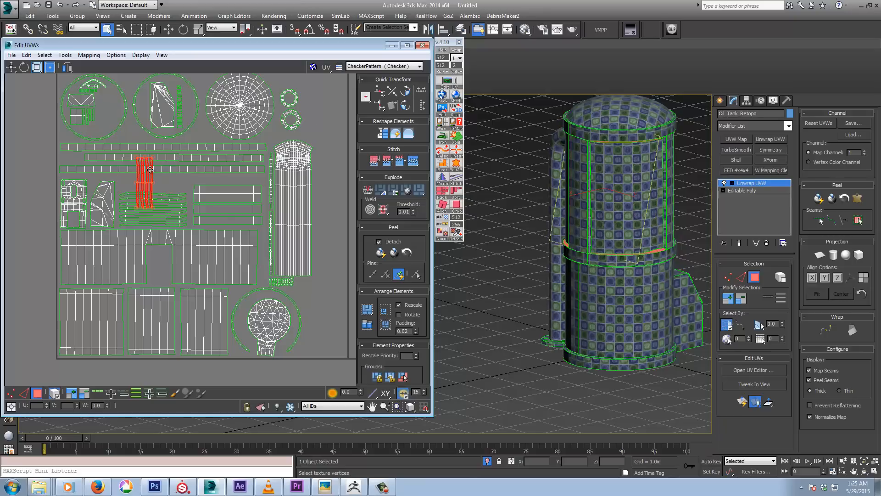
left_click_drag(149, 170, 318, 318)
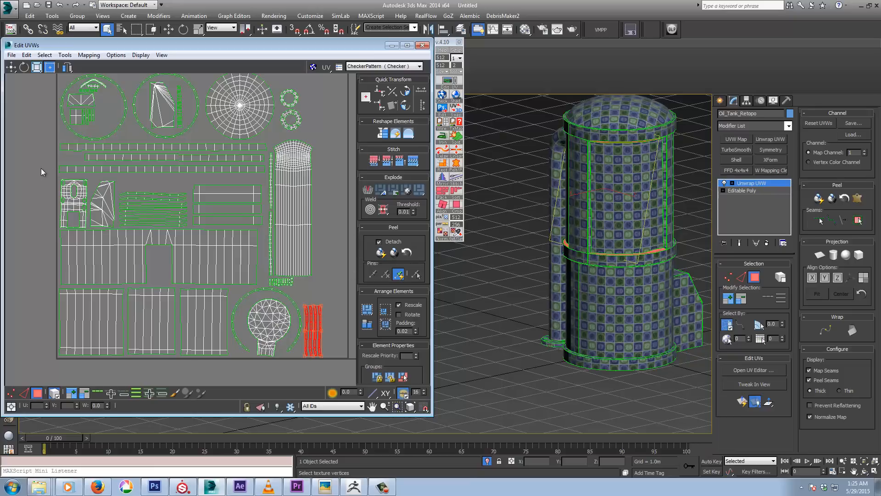
- Nudge the three long trim strips down into the space freed above the thin strips
middle_click_drag(42, 170, 65, 180)
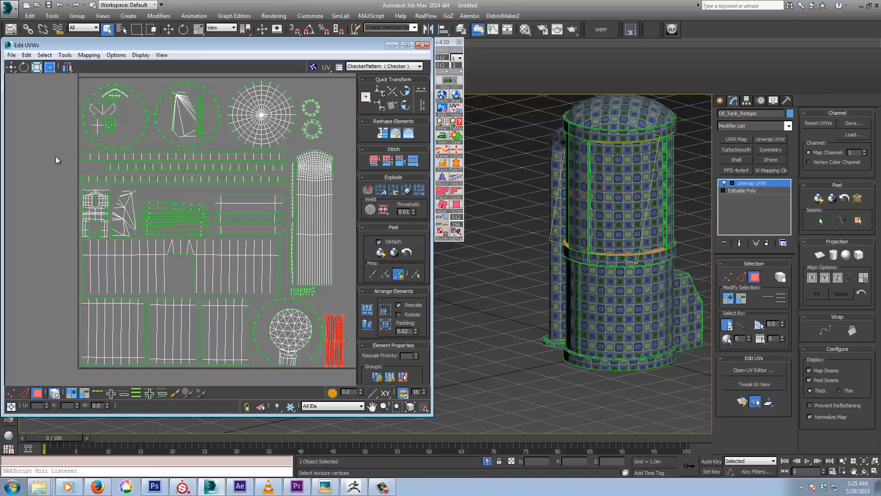
left_click(171, 180)
left_click_drag(172, 180, 172, 184)
left_click(49, 214)
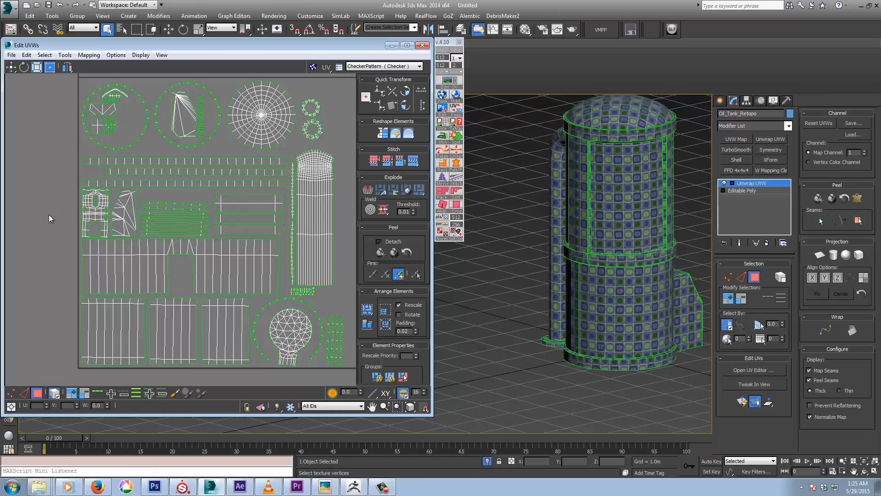
- Nudge the top row of ring and dome shells down closer to the long trim strips and the pipe
middle_click_drag(161, 239, 133, 245)
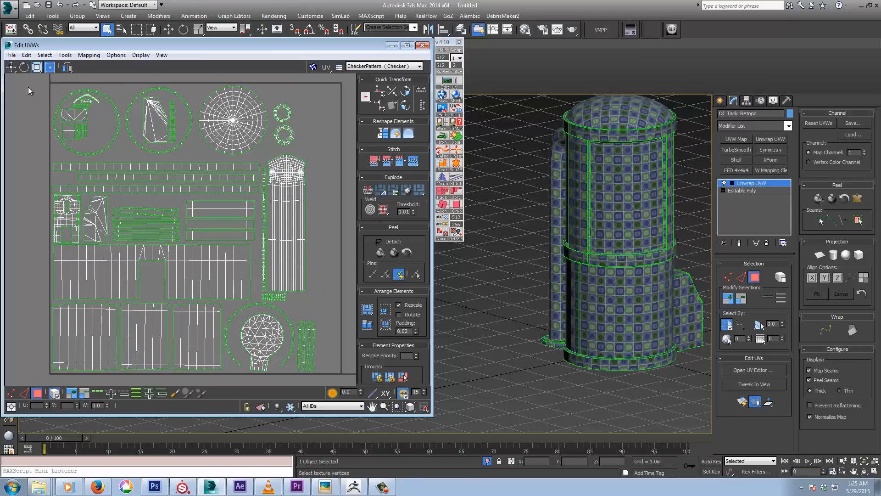
left_click_drag(265, 151, 304, 150)
left_click_drag(247, 137, 248, 145)
left_click(22, 152)
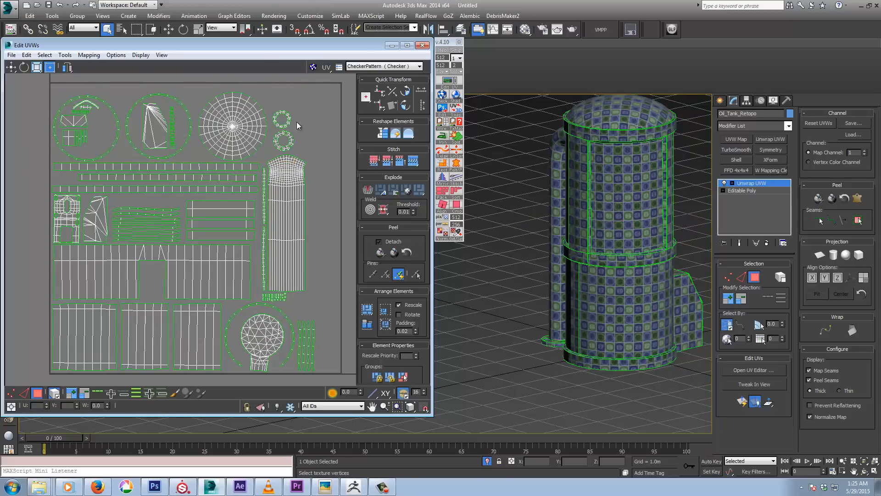
- Select all the shells and scale them up together to fill the UV square's remaining height
left_click_drag(34, 377, 323, 88)
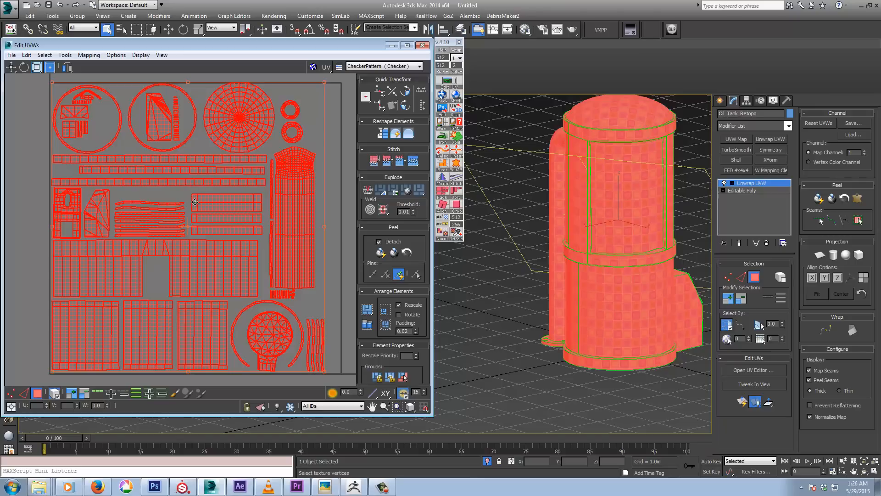
mouse_move(197, 205)
middle_mouse_down()
mouse_move(193, 212)
mouse_move(201, 204)
middle_mouse_up()
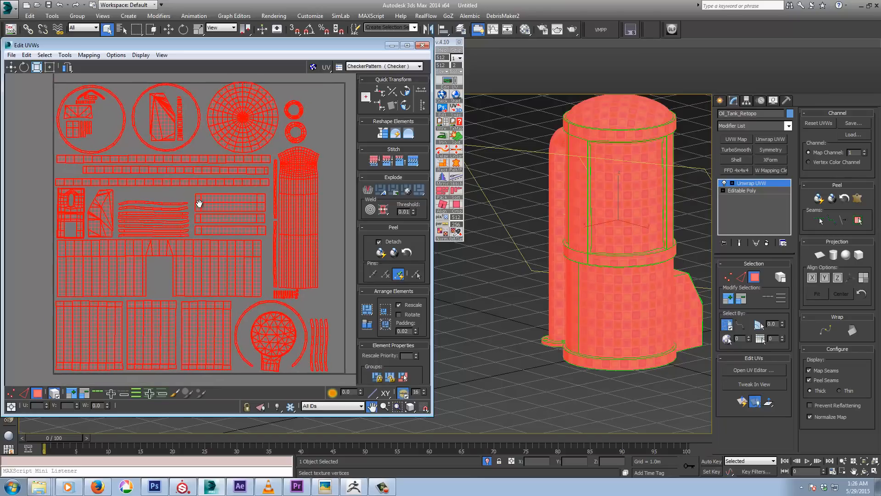
left_click(334, 167)
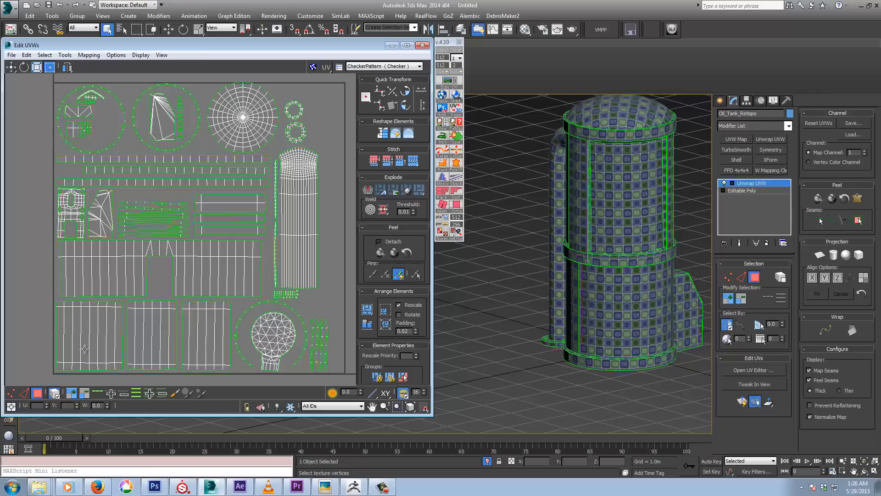
- Shift the second and third wall panels, the dome-filled ring and the thin strips left to close the bottom row's gaps
left_click(137, 339)
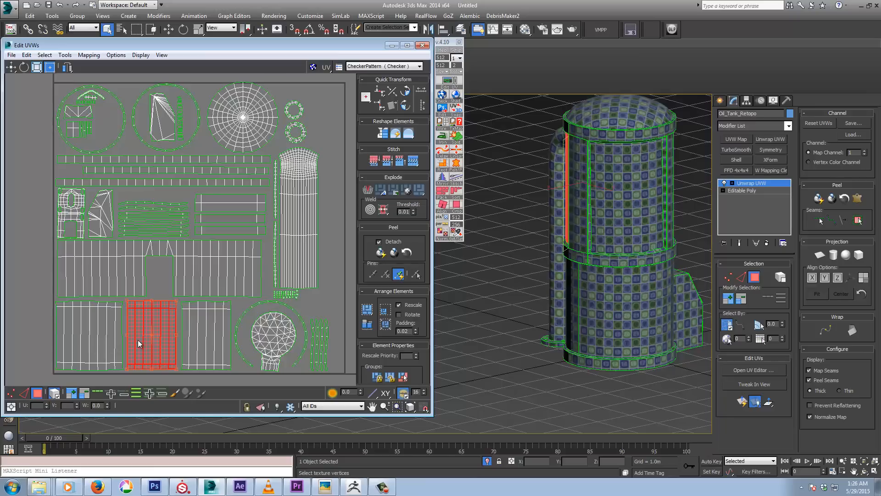
left_click(192, 336)
left_click_drag(191, 337, 191, 336)
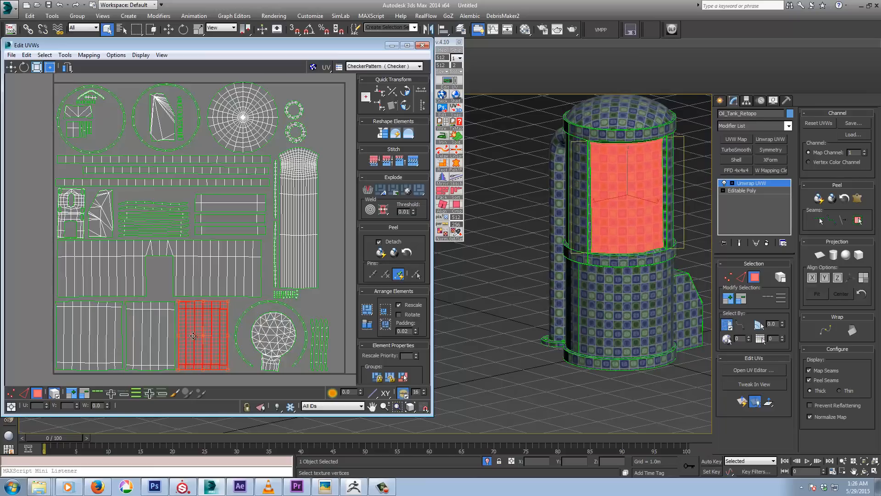
left_click(274, 331)
left_click_drag(274, 322, 272, 322)
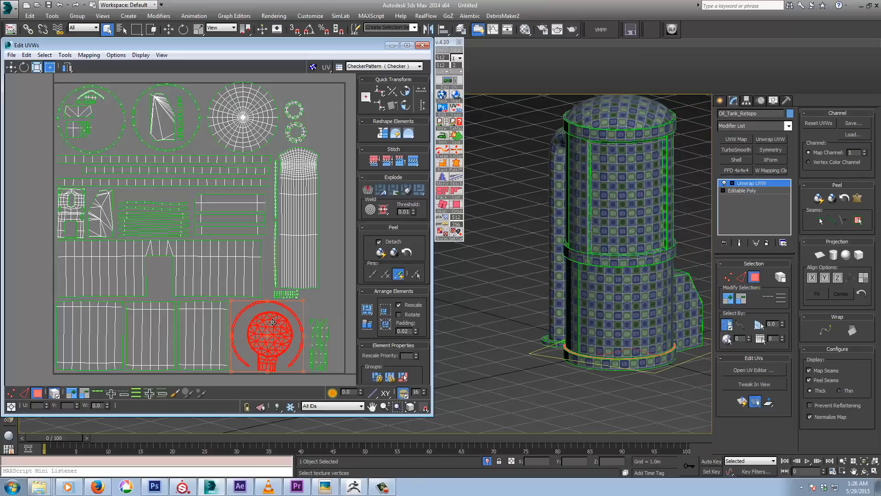
left_click(319, 330)
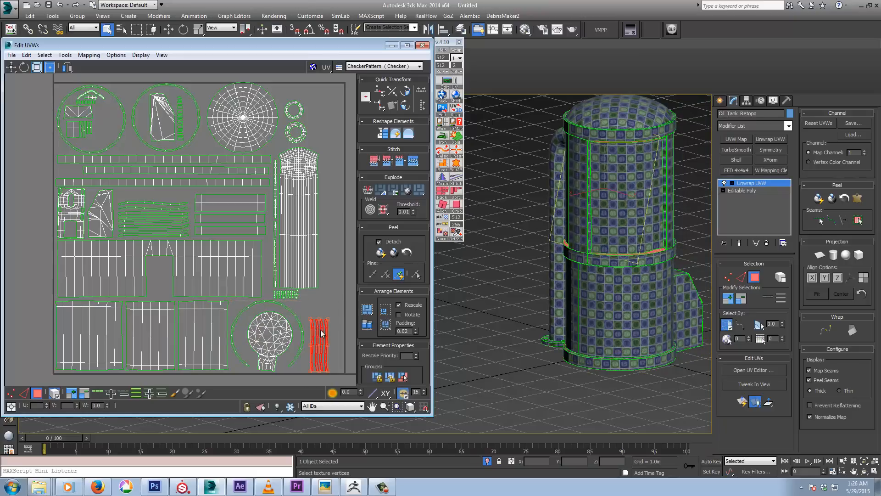
left_click_drag(320, 329, 315, 329)
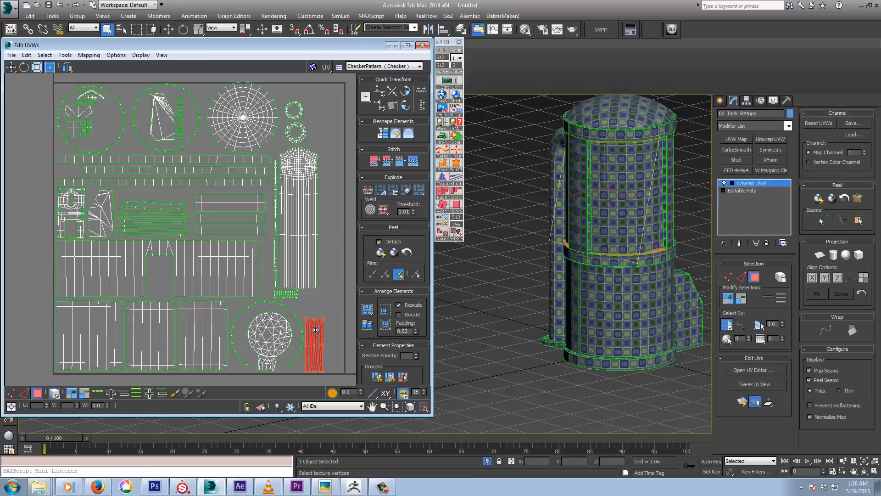
left_click(326, 297)
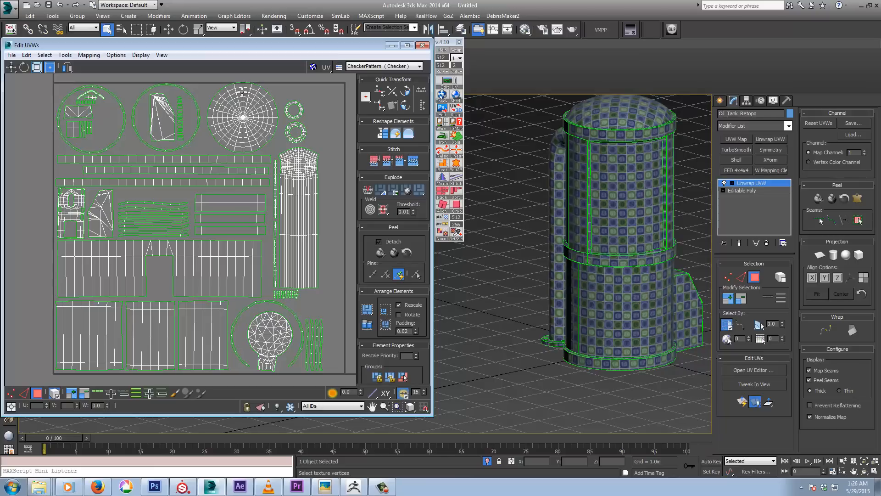
left_click(243, 114)
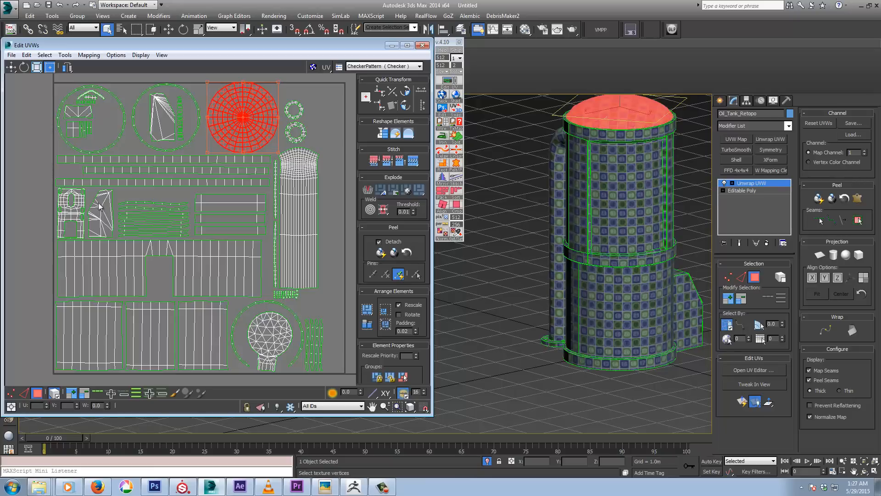
left_click_drag(96, 199, 154, 272)
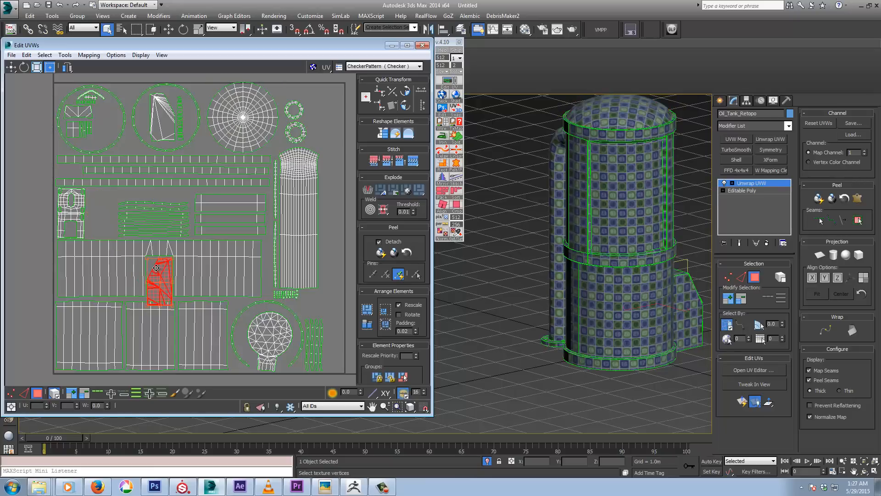
key("ctrl+z")
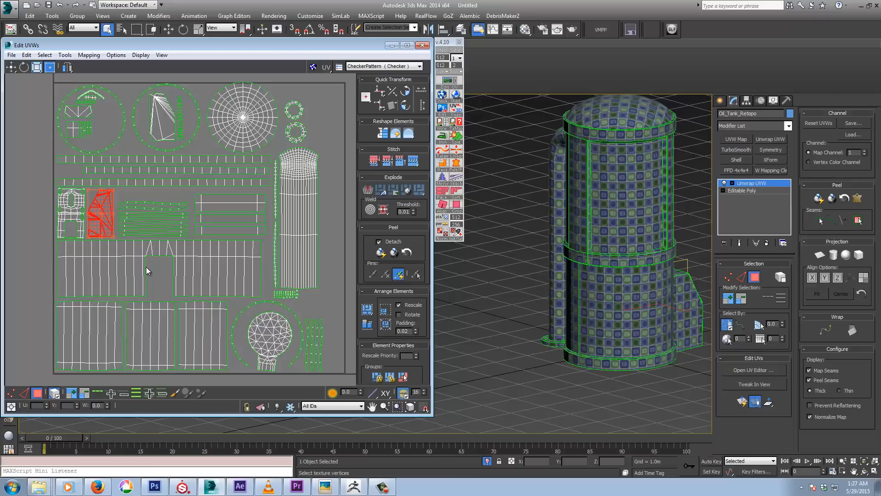
- Nudge the second large ring with its inner pieces and the uppermost long trim strip slightly down
middle_click_drag(168, 249, 166, 258)
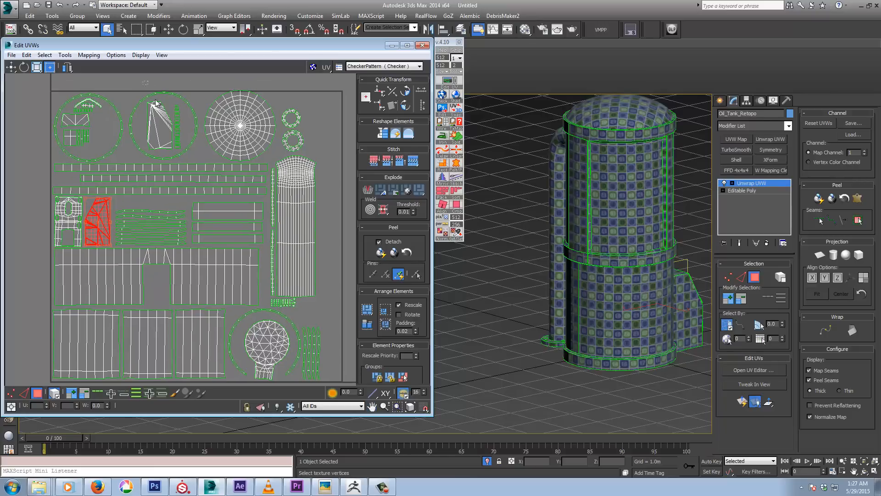
left_click_drag(156, 100, 183, 154)
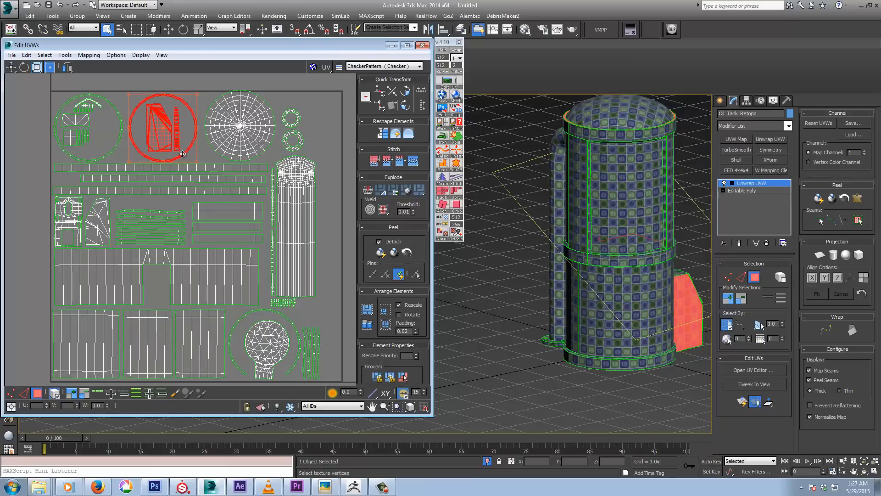
left_click(211, 81)
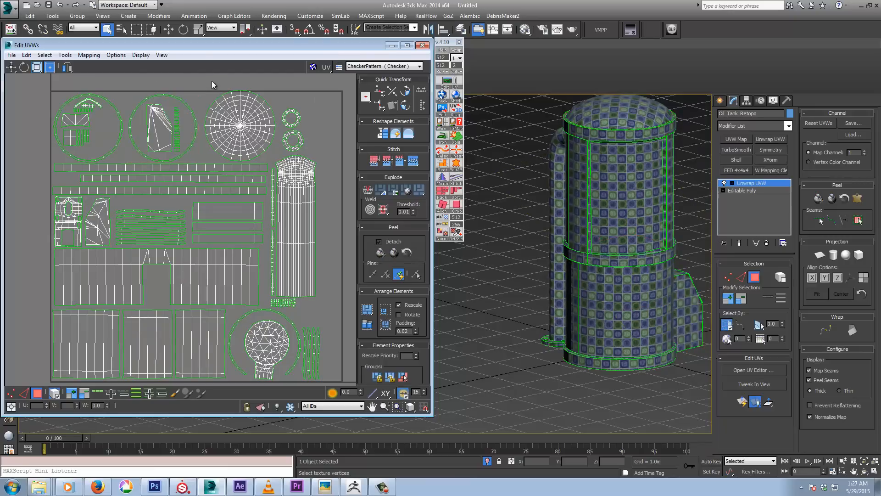
left_click_drag(84, 179, 102, 171)
left_click(32, 161)
left_click(58, 172)
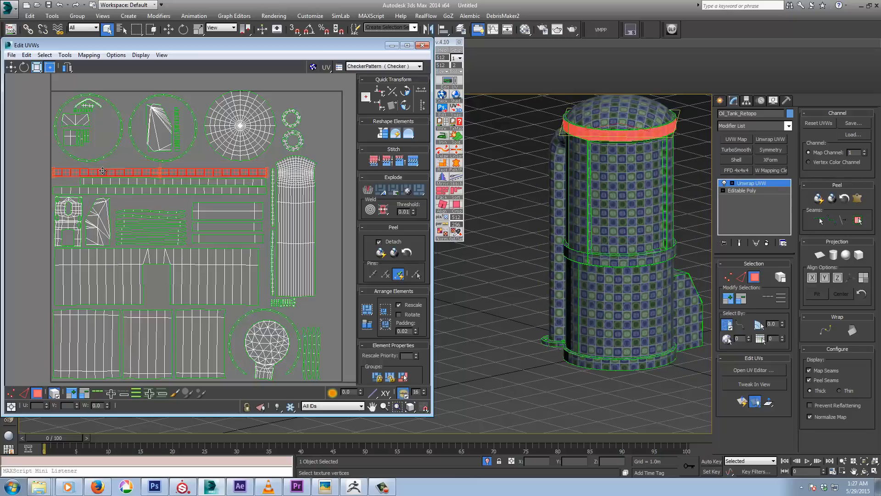
left_click(43, 169)
- Reposition the dome and the two large rings closer to the trim strips, tightening the gaps between them
left_click(226, 127)
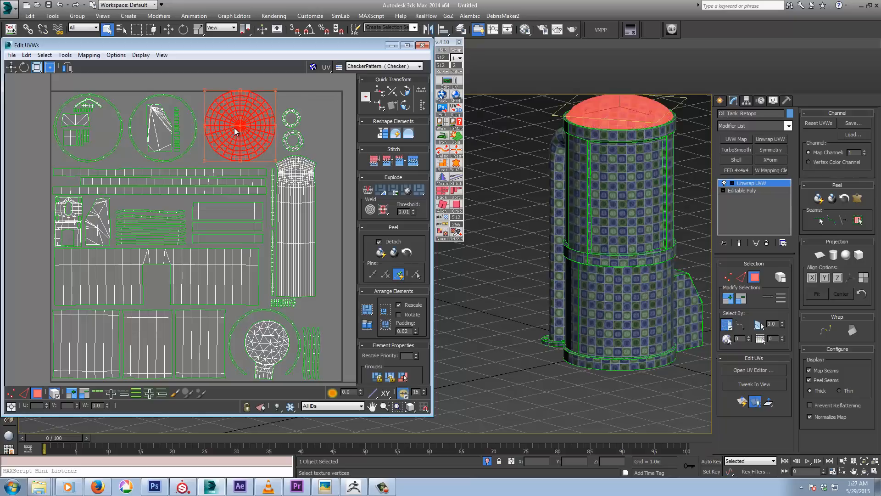
left_click_drag(226, 127, 232, 133)
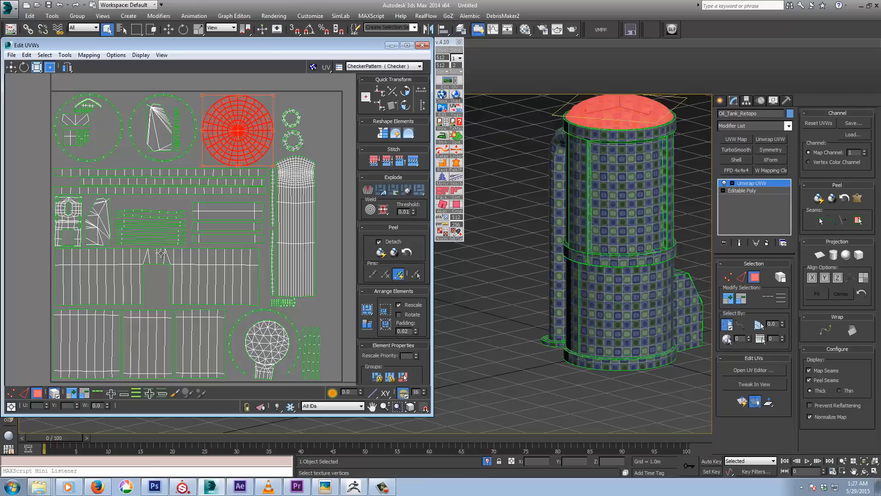
left_click(315, 126)
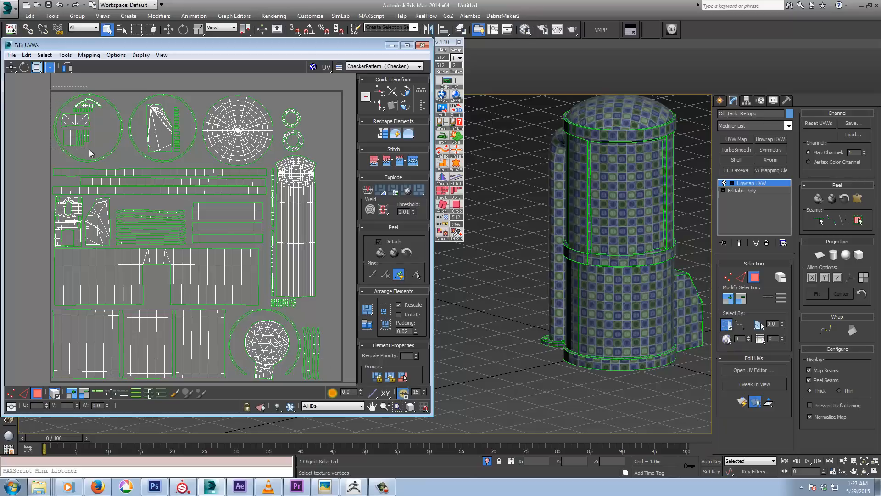
left_click_drag(89, 150, 103, 160)
left_click_drag(146, 82, 167, 158)
left_click(188, 101)
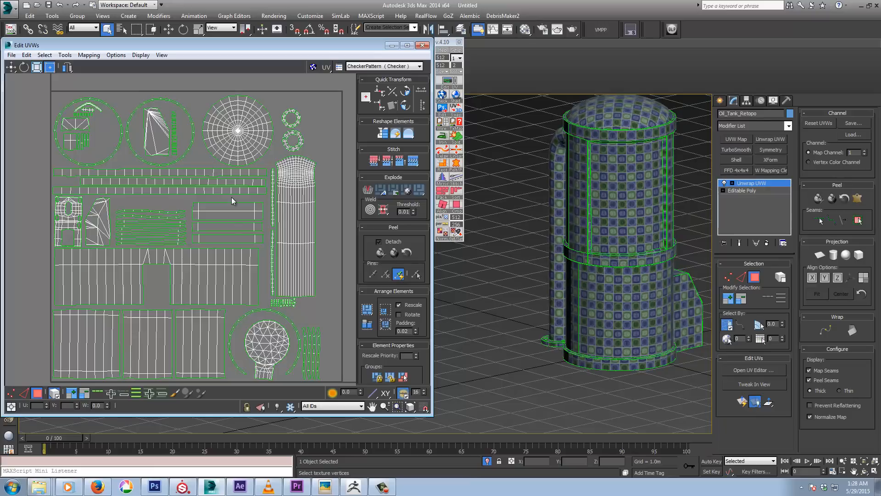
- Nudge the three wide horizontal strips toward the pipe, and move the faceted shell outside the UV square
left_click(236, 241)
left_click_drag(240, 234, 245, 237)
middle_click_drag(229, 260, 226, 234)
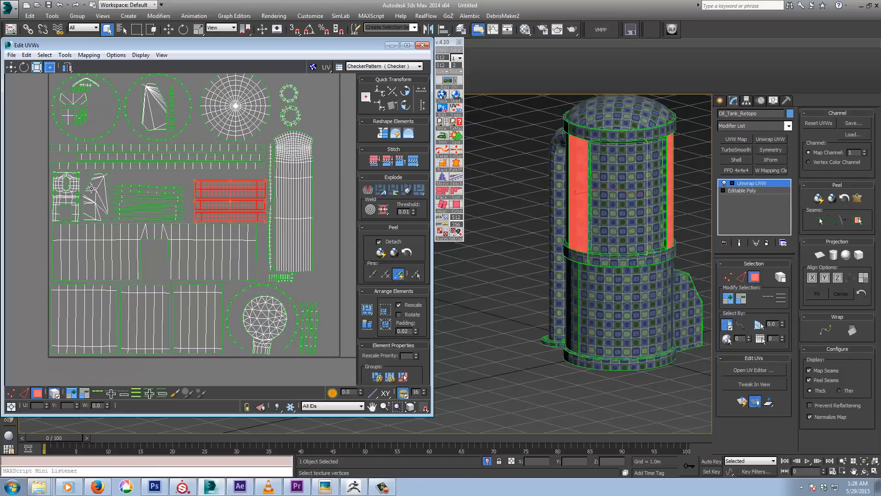
left_click_drag(91, 188, 13, 157)
- Rotate the small detailed shell 90 degrees above the notched wall panel, and lower the three long trim strips toward it
left_click(64, 210)
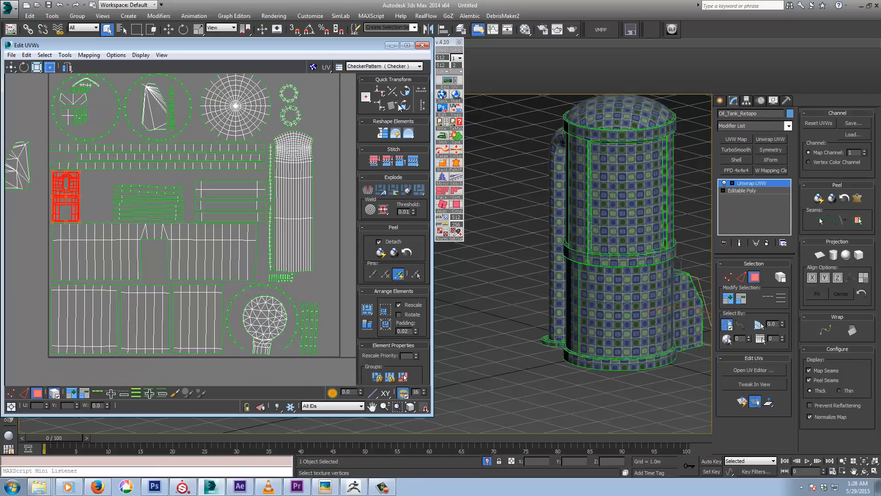
left_click(404, 92)
left_click_drag(70, 200, 84, 208)
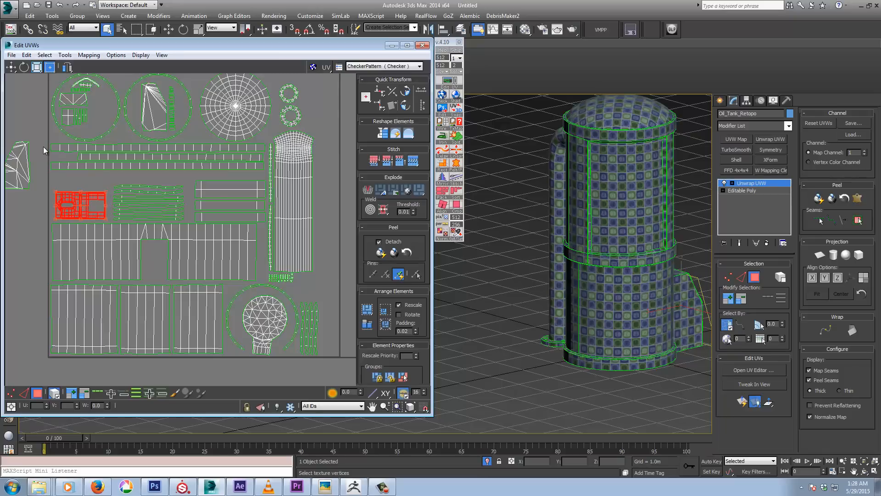
left_click_drag(99, 169, 109, 170)
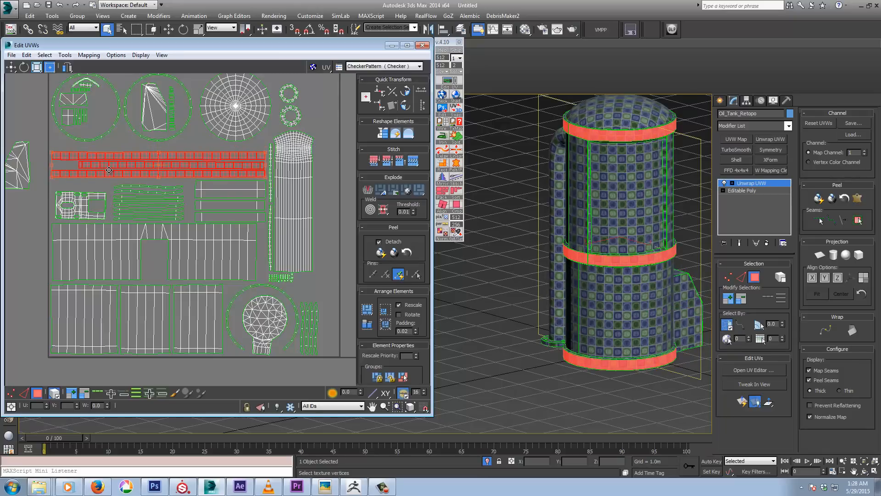
- Place part of the short thin strips beside the notched wall panel, and rotate the rest 90 degrees to fit above the detailed shell
left_click(311, 311)
left_click_drag(316, 313, 263, 237)
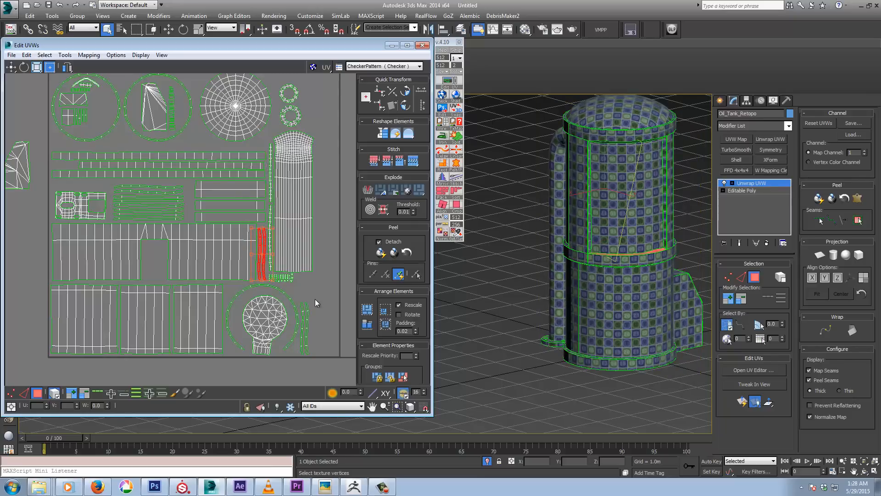
left_click(302, 308)
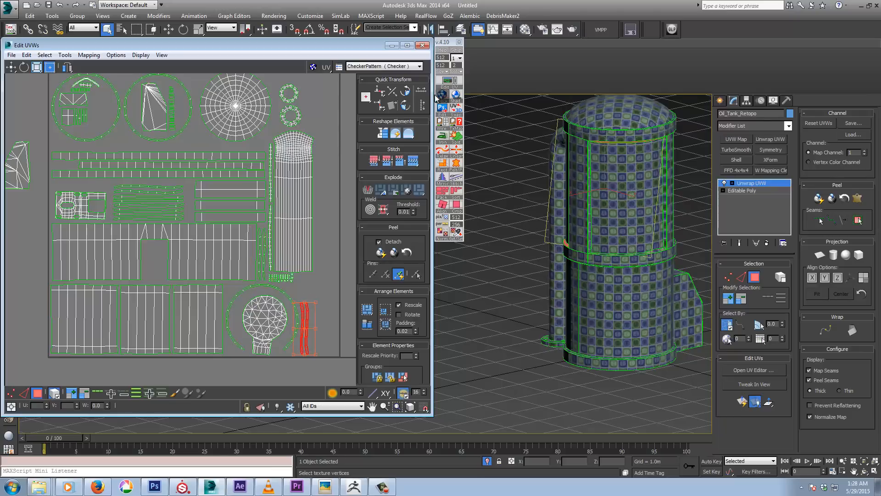
left_click(406, 91)
left_click_drag(317, 328, 93, 184)
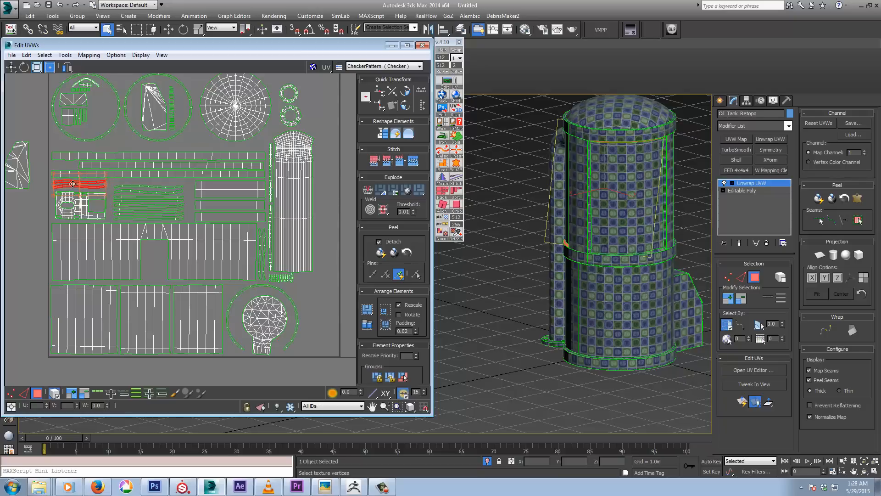
- Move the faceted shell into the free corner beside the dome-filled ring, and lower the top row of ring and dome shells toward the trim strips
left_click_drag(23, 170, 320, 335)
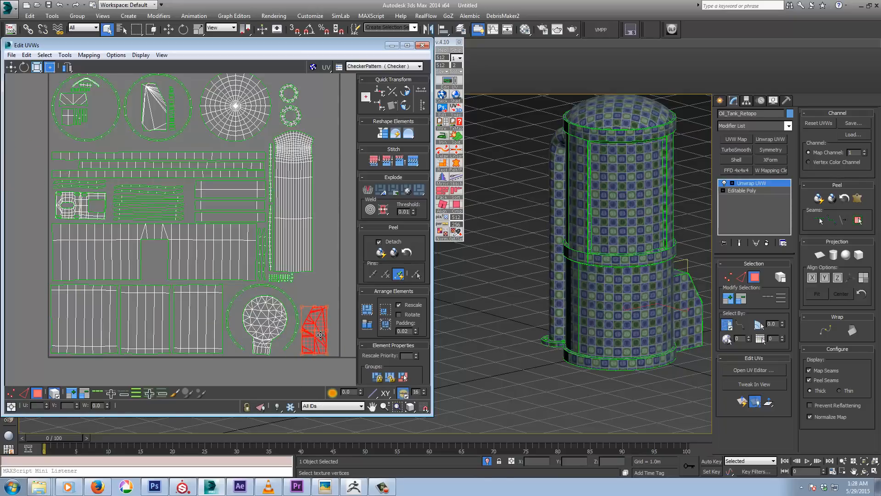
left_click(319, 257)
scroll(305, 131, "down", 3)
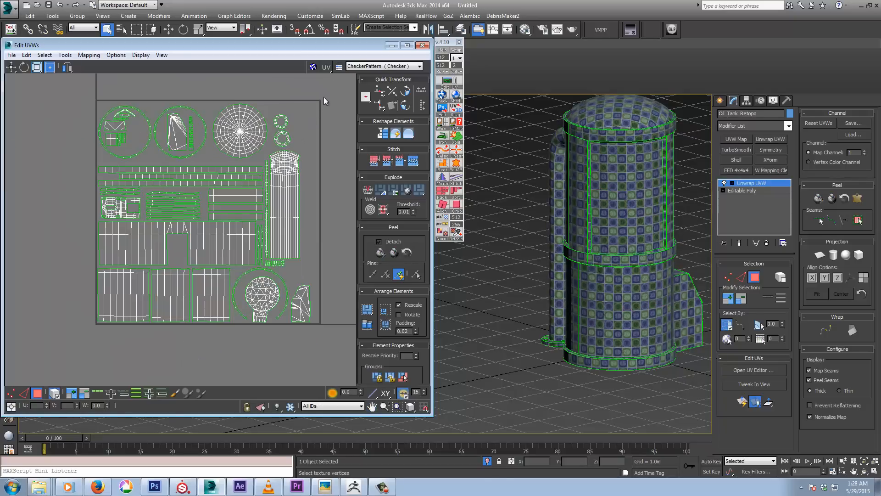
left_click_drag(324, 97, 98, 323)
left_click_drag(144, 123, 229, 153)
left_click(49, 153)
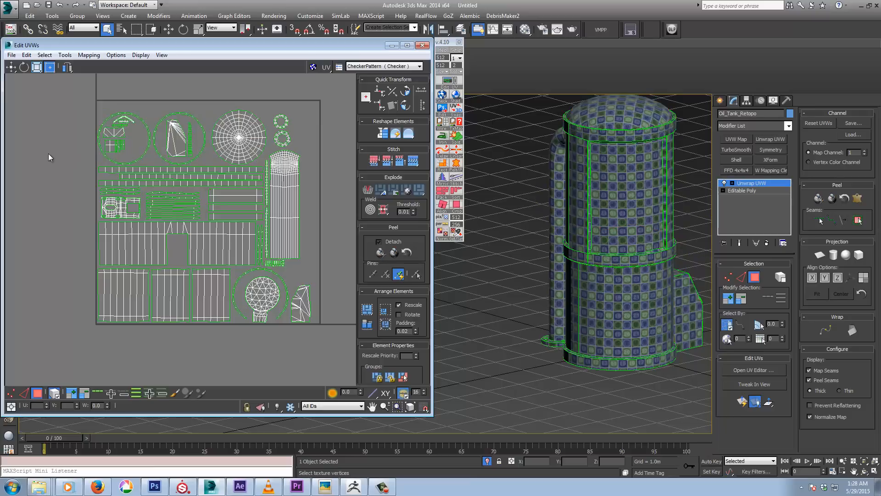
- Select all the shells and scale them up until the layout reaches the UV square's edges
left_click_drag(331, 98, 67, 325)
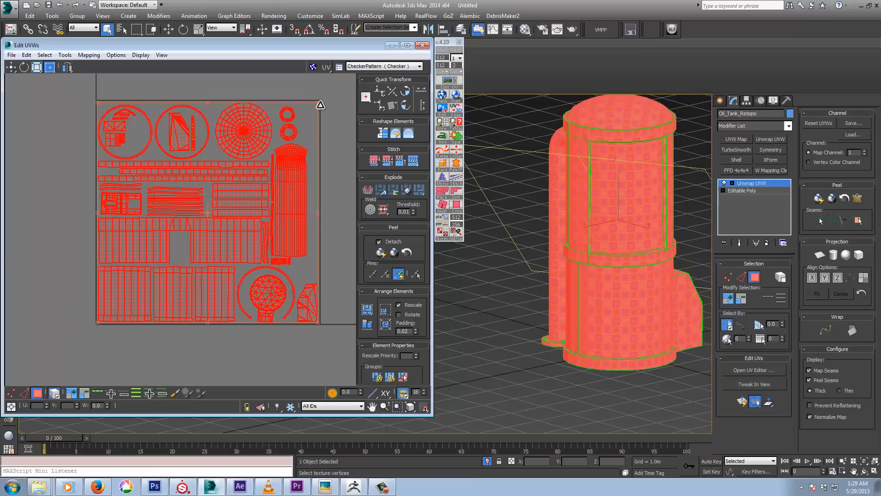
left_click(54, 135)
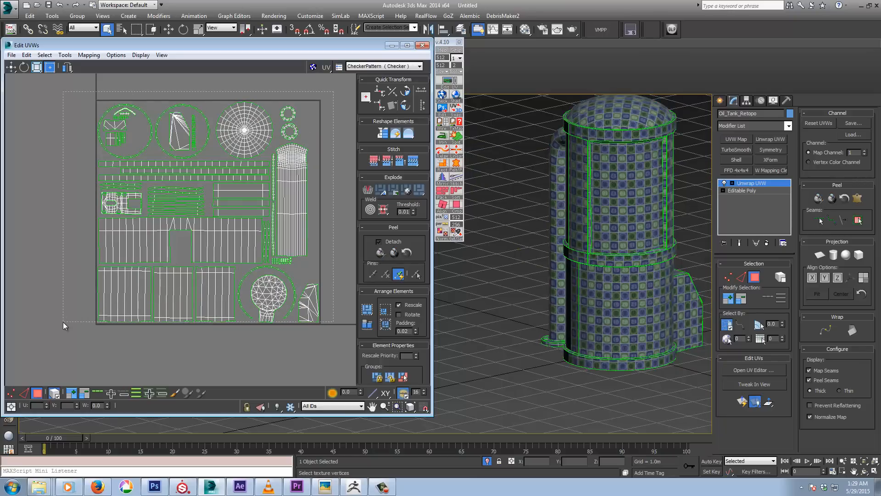
left_click_drag(63, 324, 63, 324)
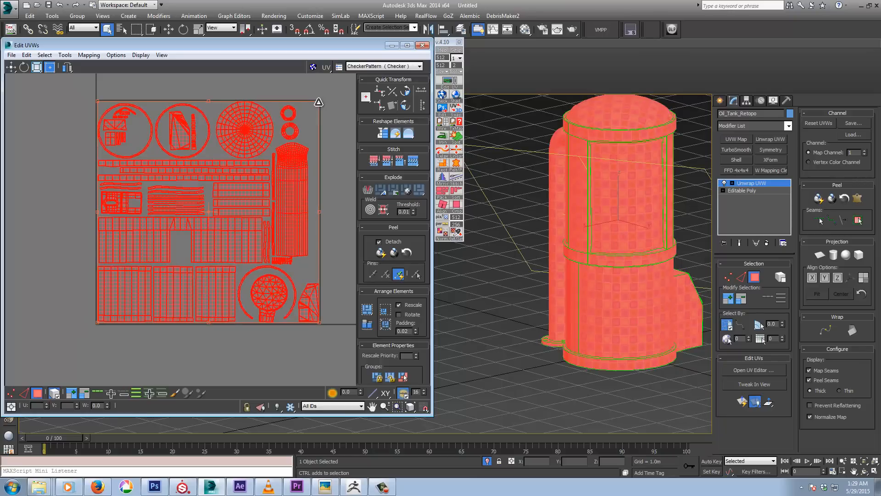
left_click(71, 190)
- Nudge the two large rings right to leave a margin at the UV square's border and even out their spacing
scroll(66, 153, "up", 6)
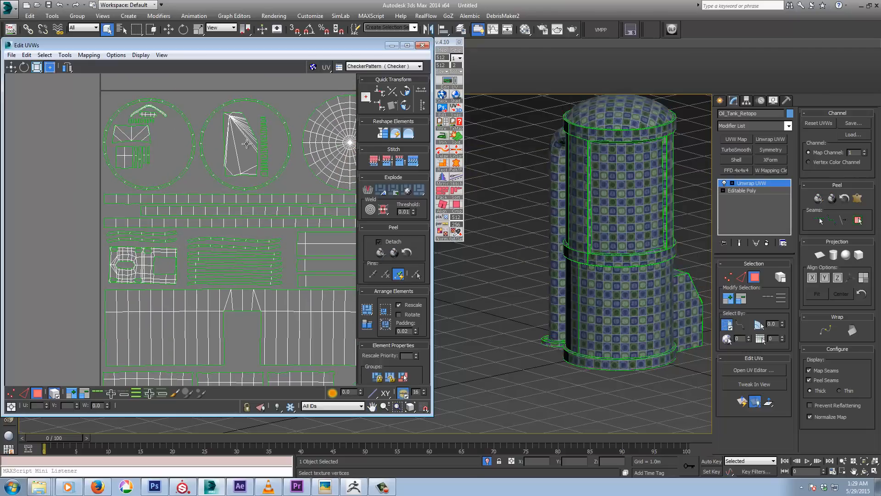
left_click_drag(206, 177, 218, 175)
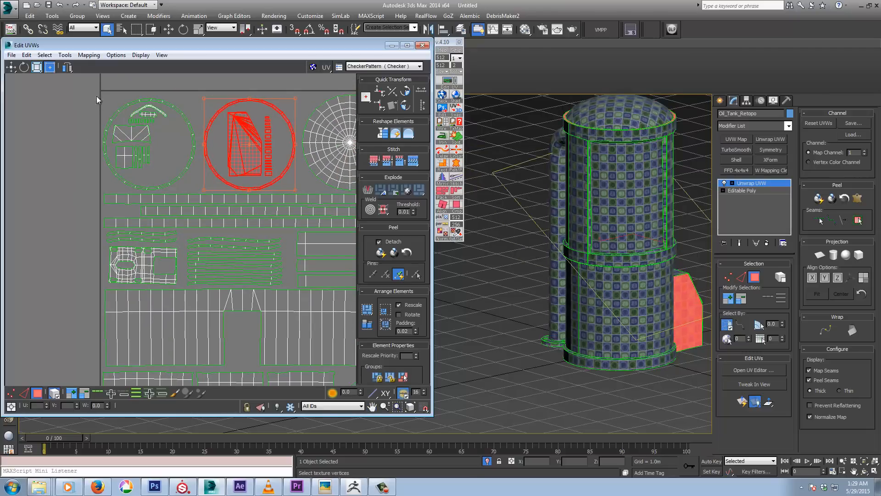
left_click_drag(96, 96, 176, 186)
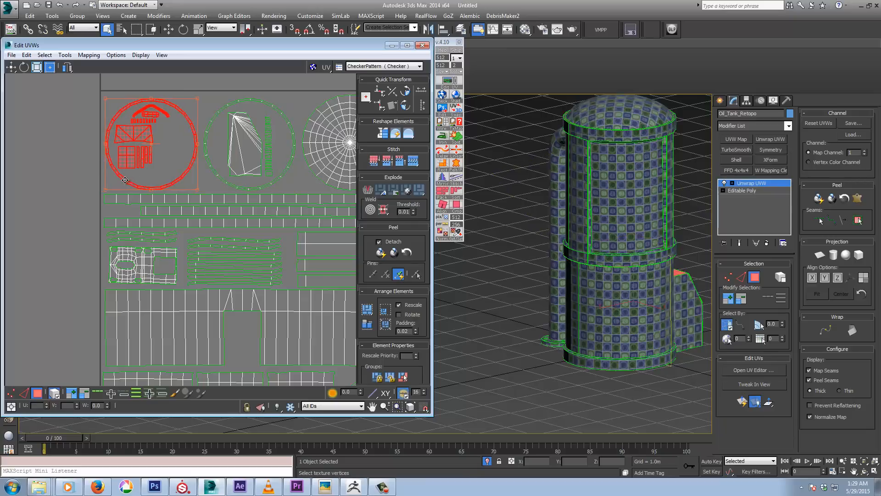
left_click(87, 262)
middle_click_drag(88, 263, 56, 220)
scroll(57, 221, "down", 3)
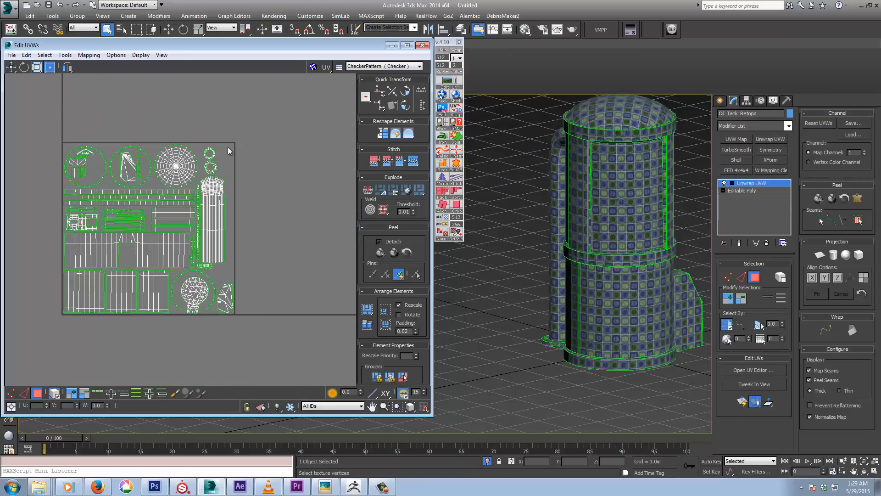
middle_click_drag(262, 218, 288, 230)
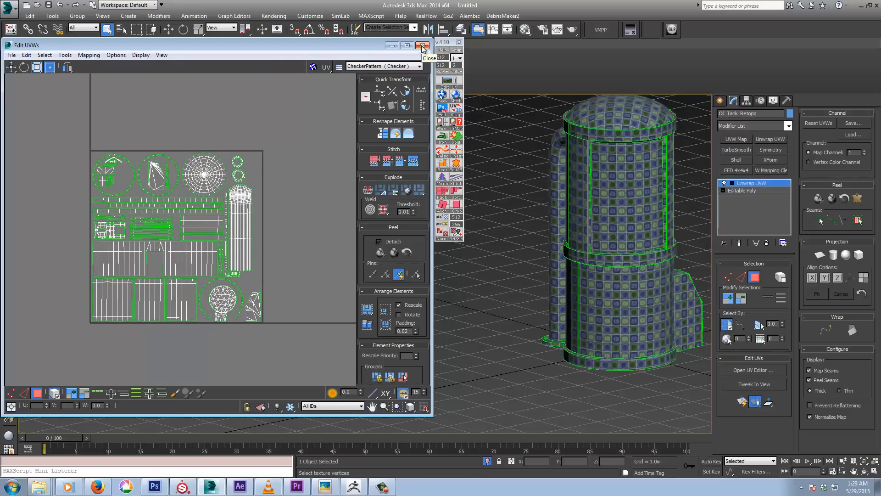
- Straighten the first two curved edge loops at the base of the pipe shell's bend section with the line-up tool
middle_click_drag(564, 275, 615, 226, "alt")
scroll(643, 196, "up", 5)
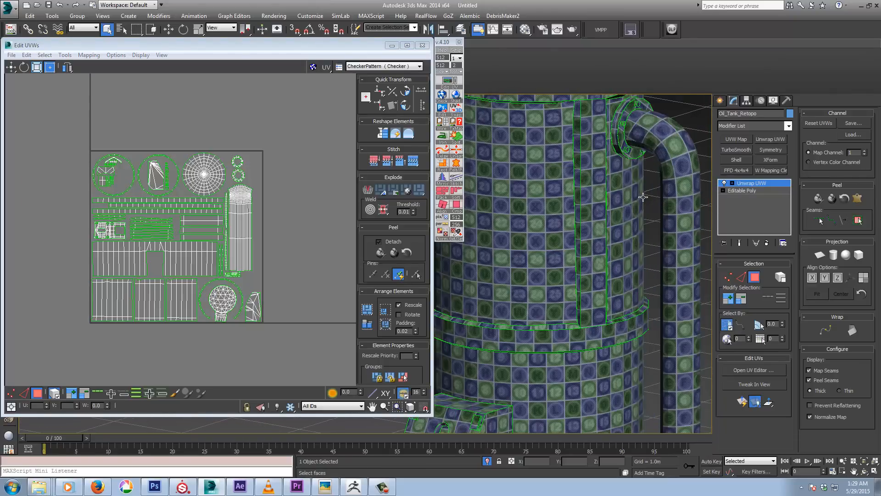
middle_click_drag(688, 189, 659, 197)
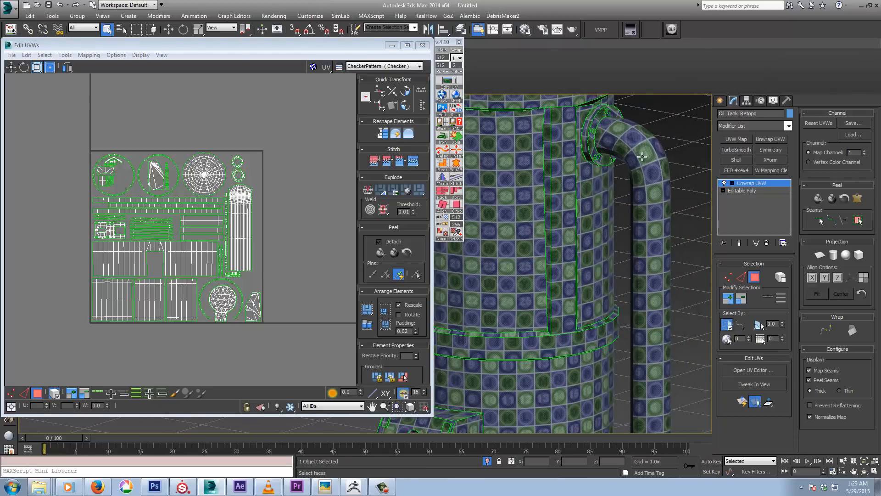
left_click(326, 257)
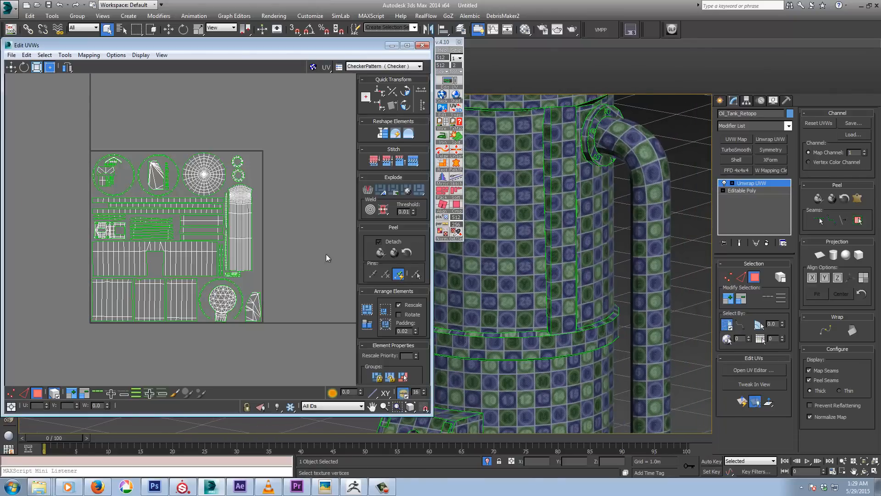
scroll(236, 212, "up", 5)
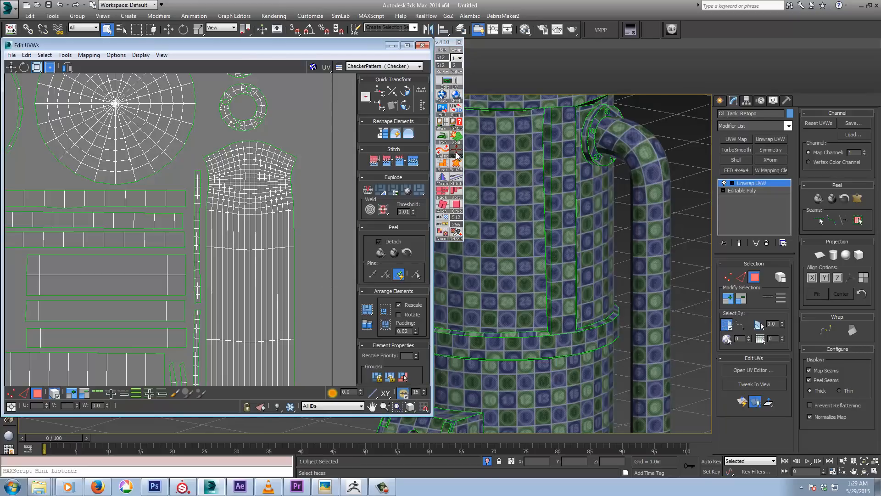
left_click(25, 393)
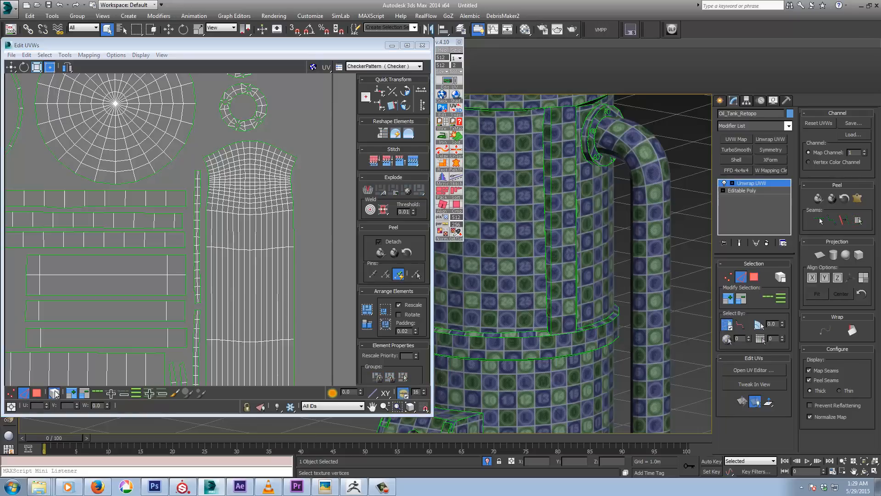
double_click(233, 212)
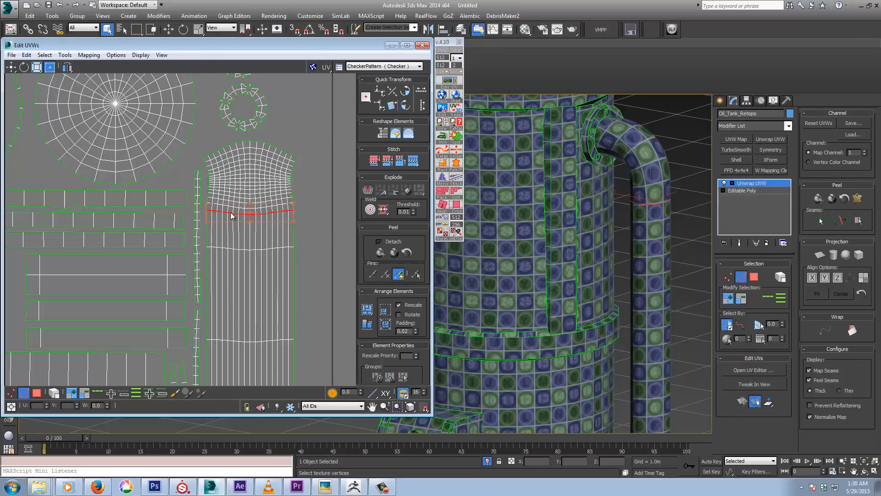
left_click(459, 151)
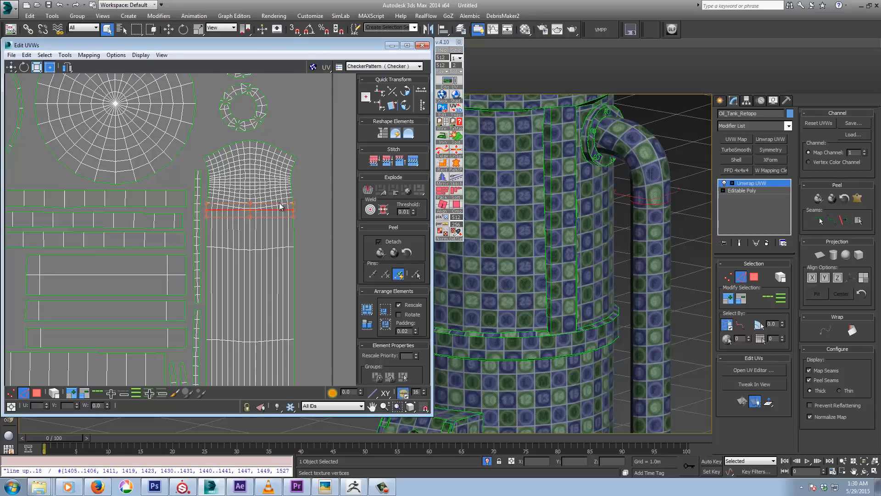
key("ctrl+z")
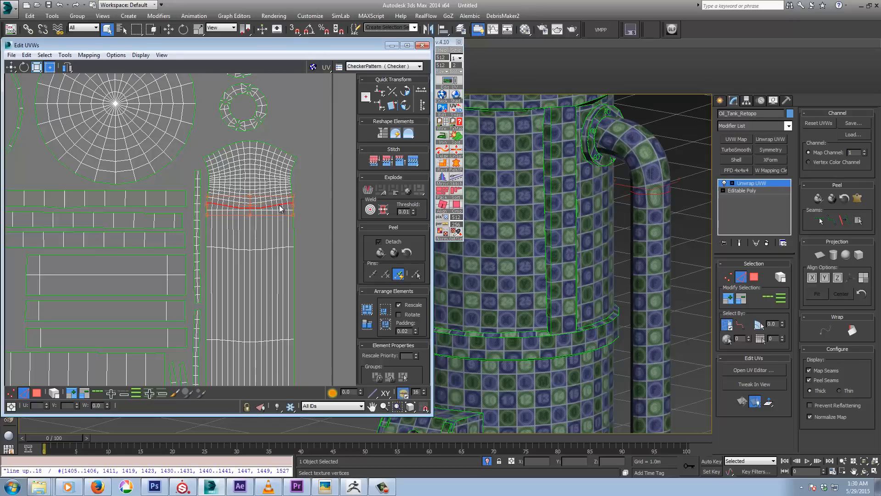
left_click(457, 151)
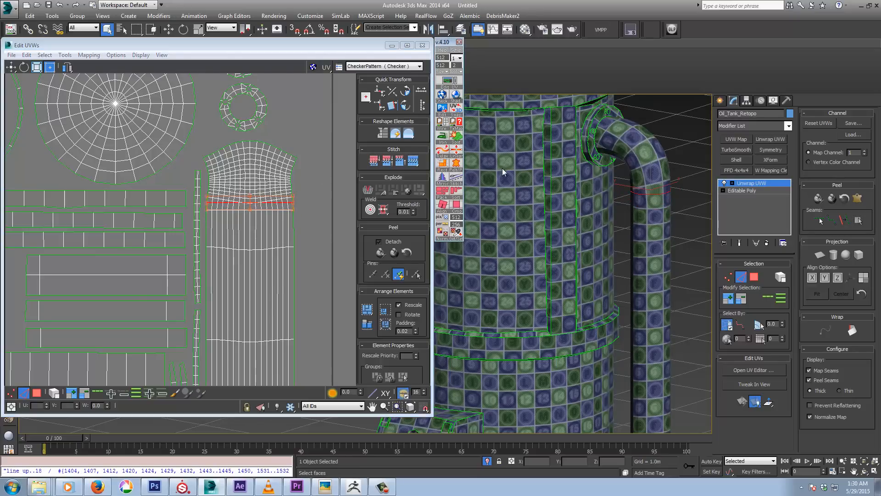
- Line up the next five edge loops of the pipe shell into straight horizontal rows, working toward its arched end
scroll(262, 219, "up", 4)
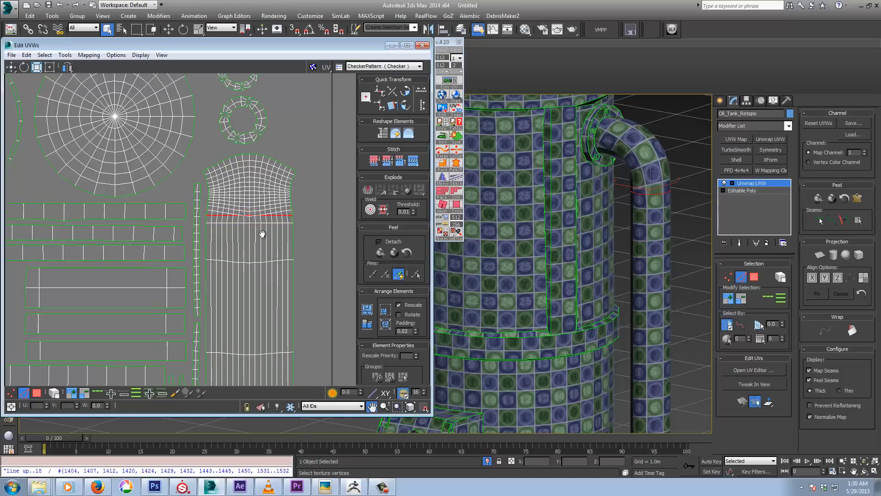
key("ctrl+z")
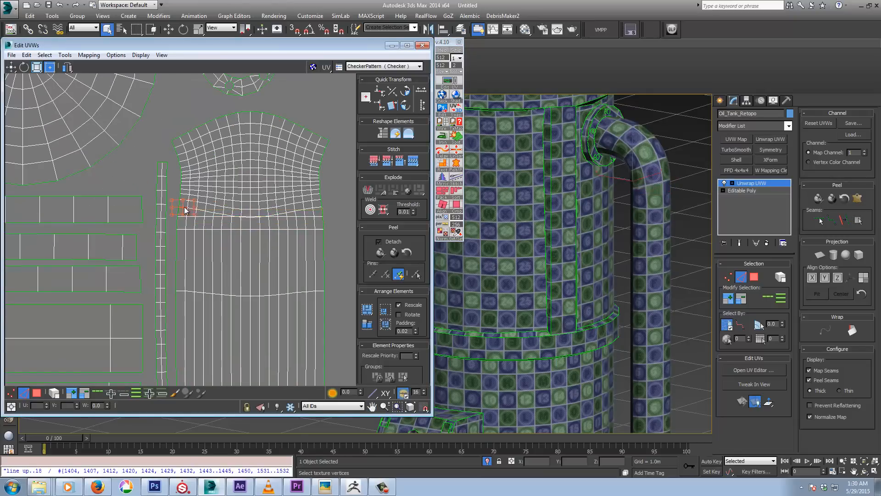
left_click(457, 153)
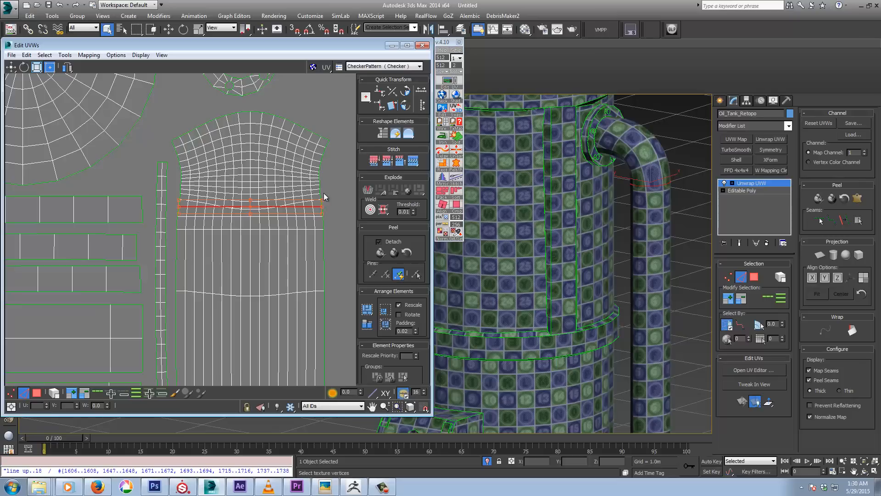
key("ctrl+z")
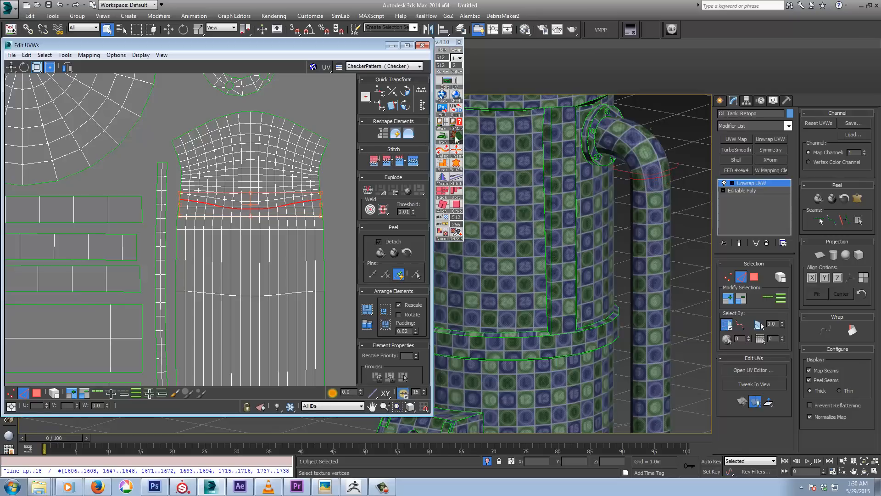
left_click(456, 153)
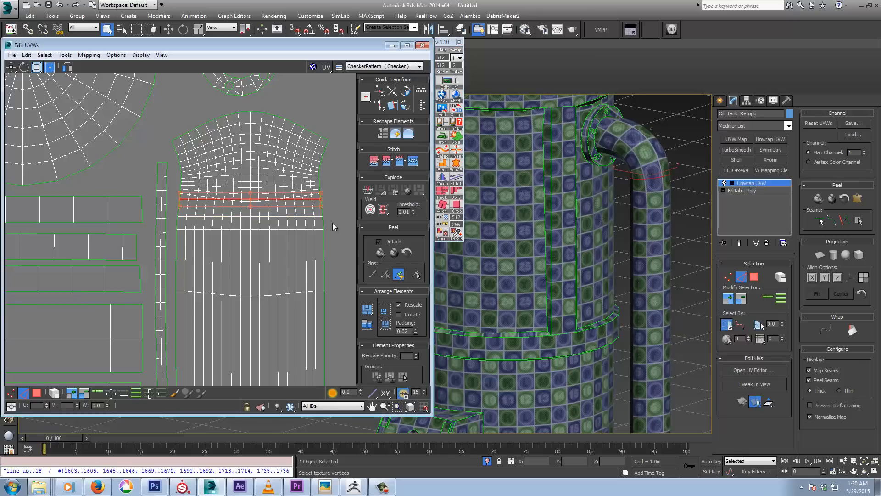
key("ctrl+z")
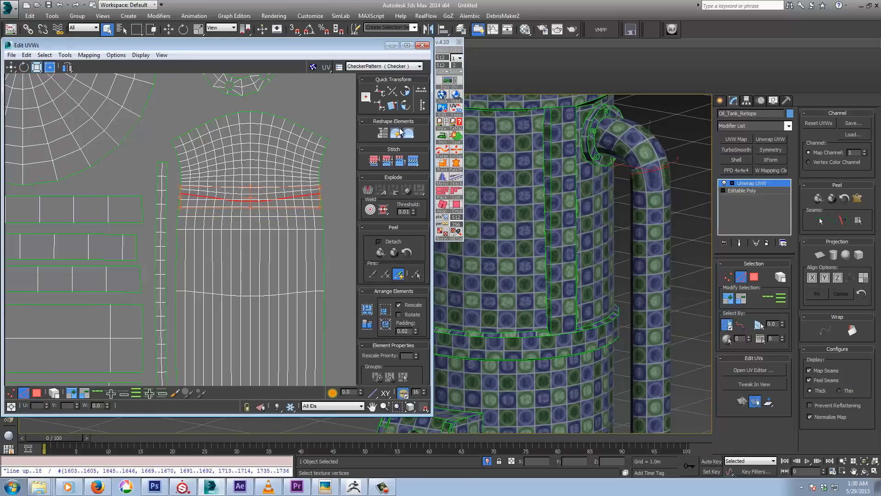
left_click(456, 153)
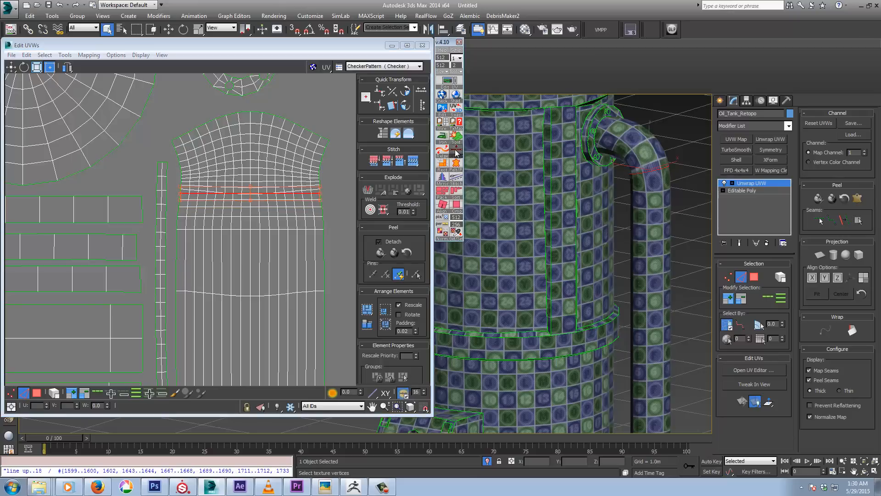
key("ctrl+z")
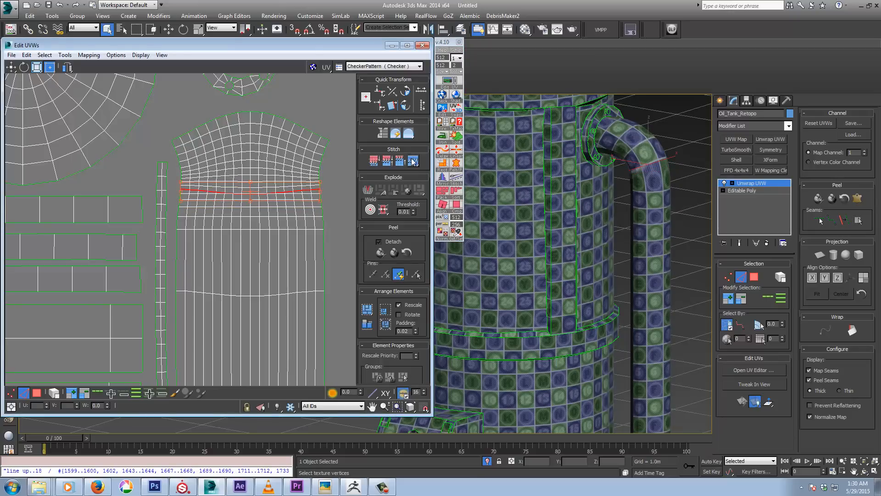
left_click(457, 151)
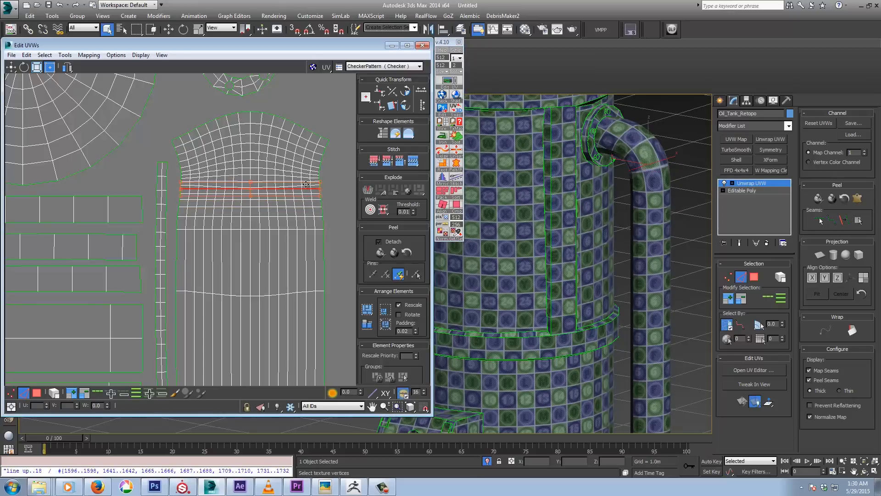
key("ctrl+z")
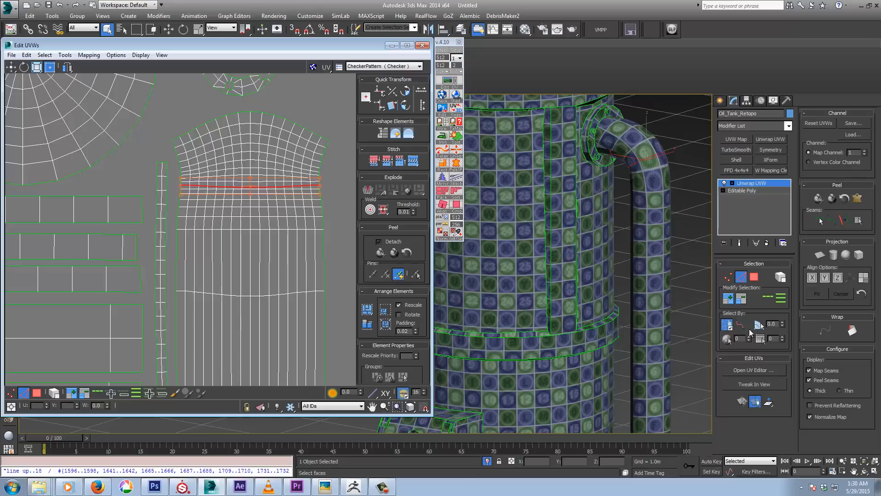
left_click(457, 152)
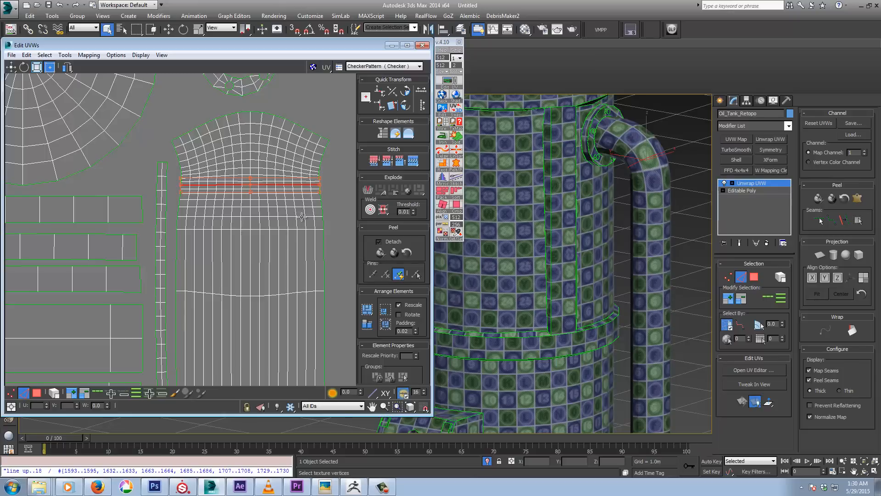
- Straighten the six remaining interior edge loops just below the pipe shell's arched end, one loop at a time
left_click(297, 179)
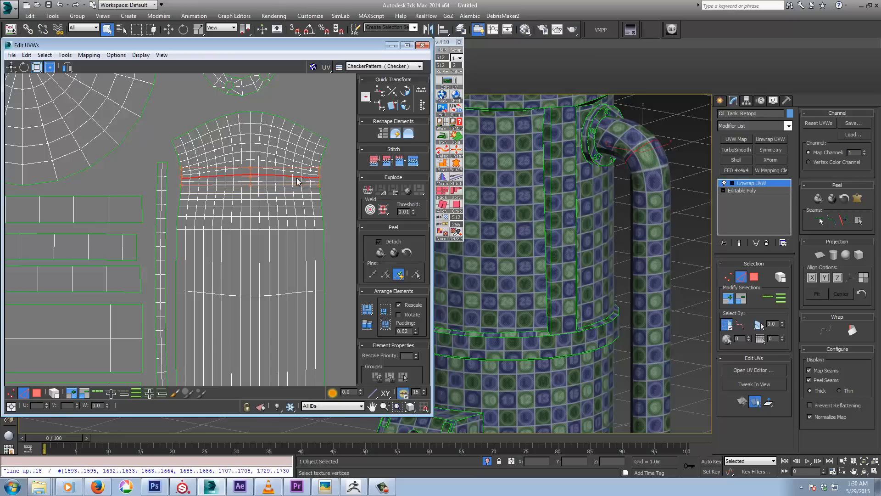
left_click(457, 150)
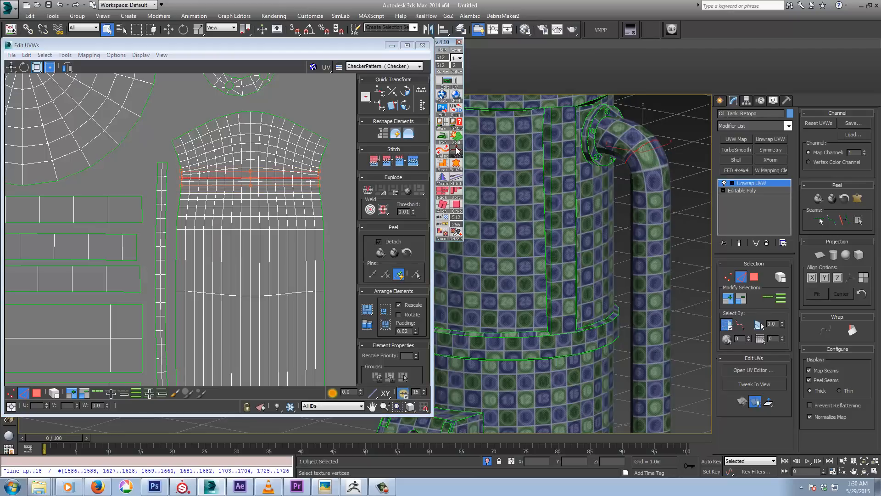
double_click(289, 171)
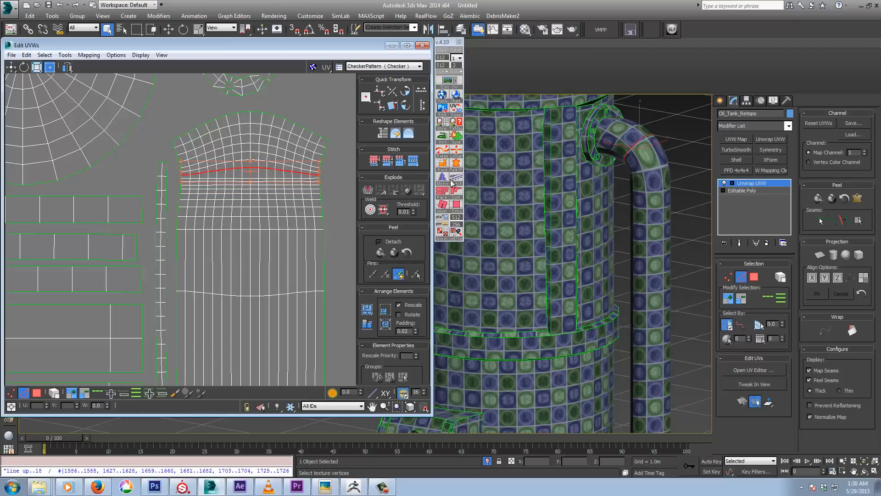
left_click(456, 150)
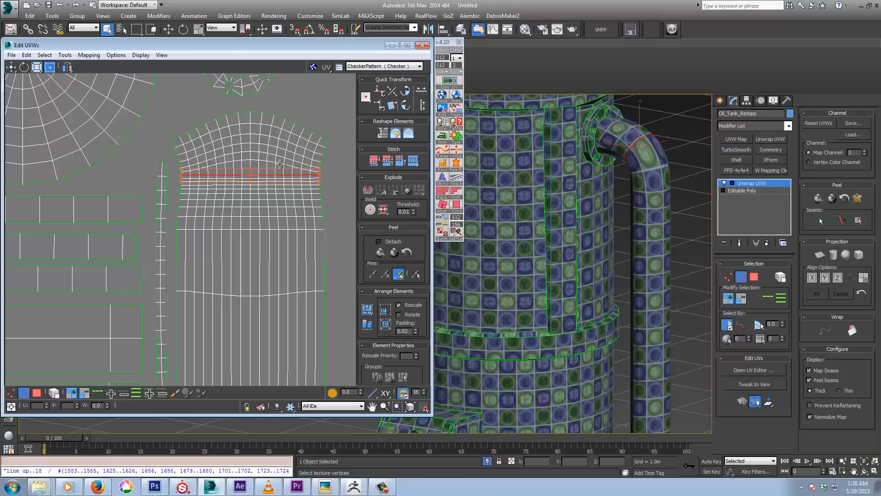
double_click(280, 164)
left_click(456, 150)
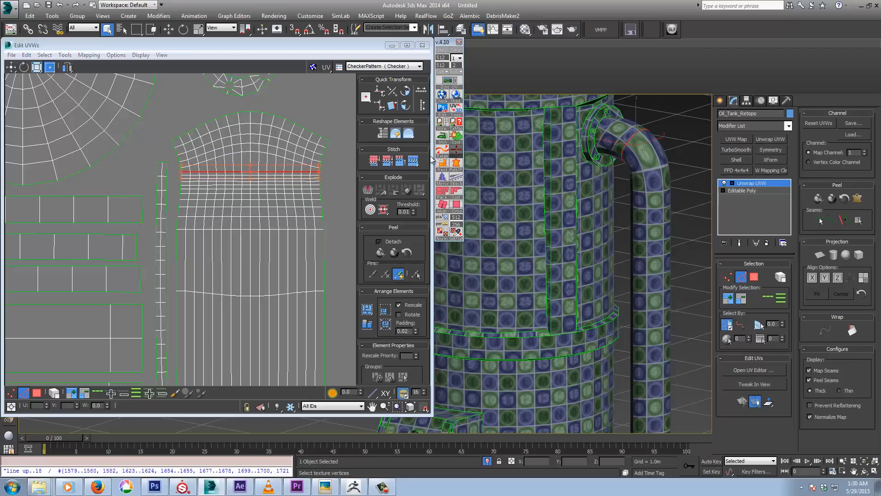
double_click(274, 158)
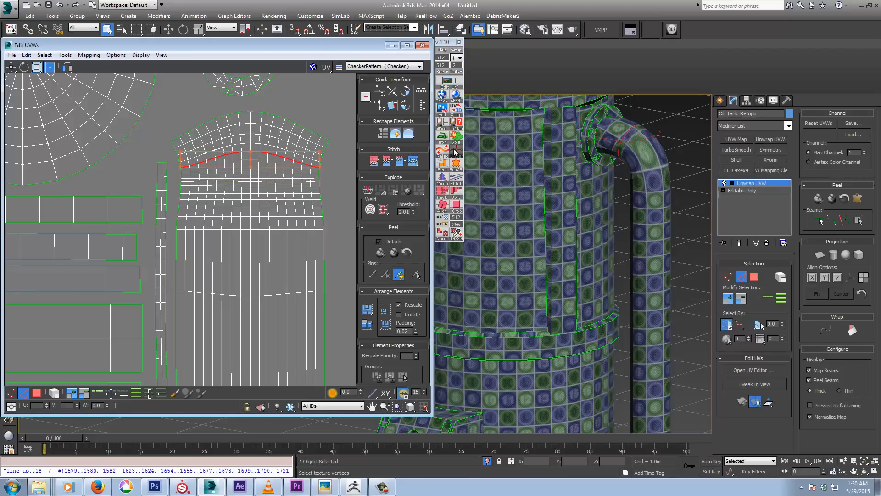
left_click(456, 150)
double_click(281, 147)
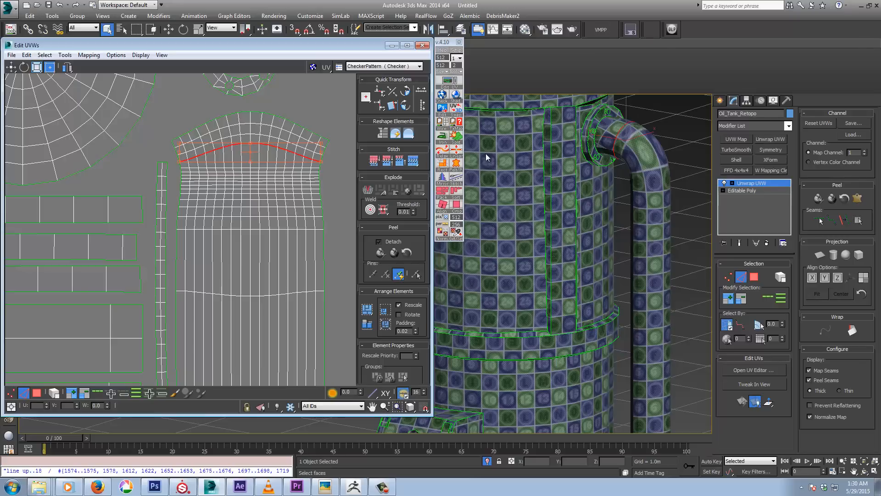
left_click(457, 151)
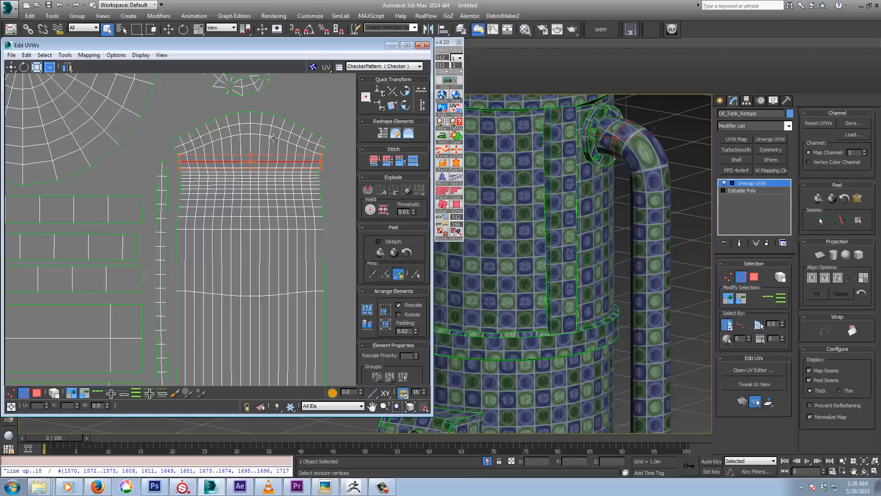
double_click(275, 144)
left_click(457, 151)
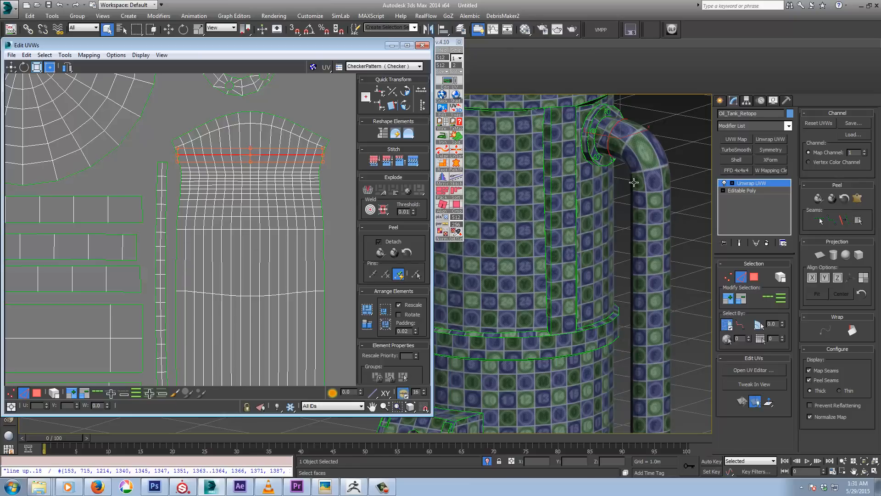
- Undo the series of edge-loop alignments on the pipe shell's bend, back to the second loop that was straightened
middle_click_drag(634, 182, 647, 201)
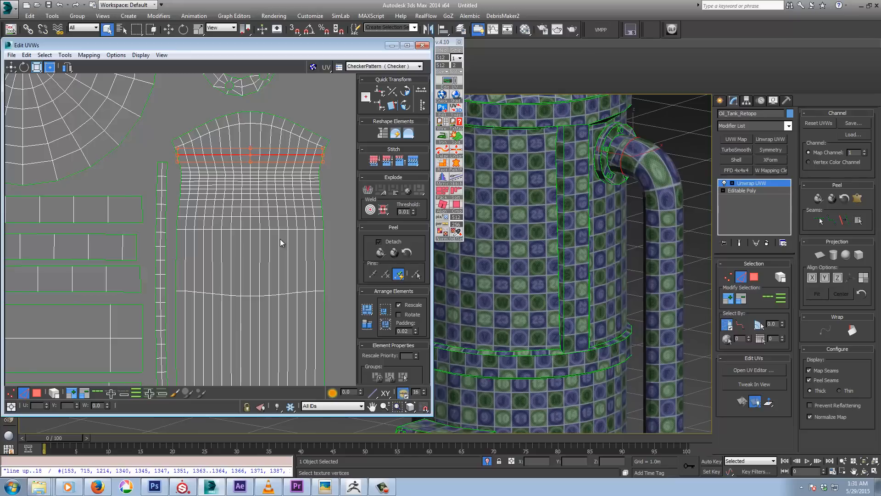
key("ctrl+z")
key("ctrl+z")
key("ctrl+z")
key("ctrl+z")
key("ctrl+z")
key("ctrl+z")
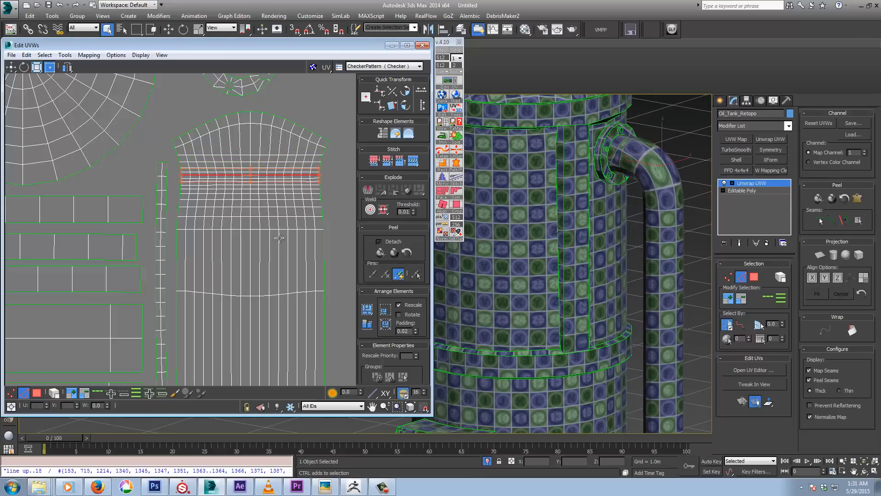
key("ctrl+z")
key("ctrl+z")
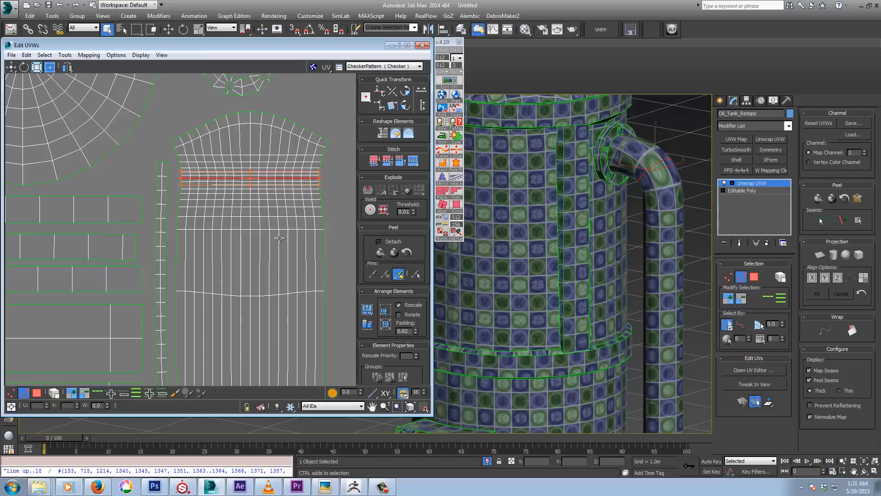
key("ctrl+z")
key("ctrl+z")
key("ctrl+z")
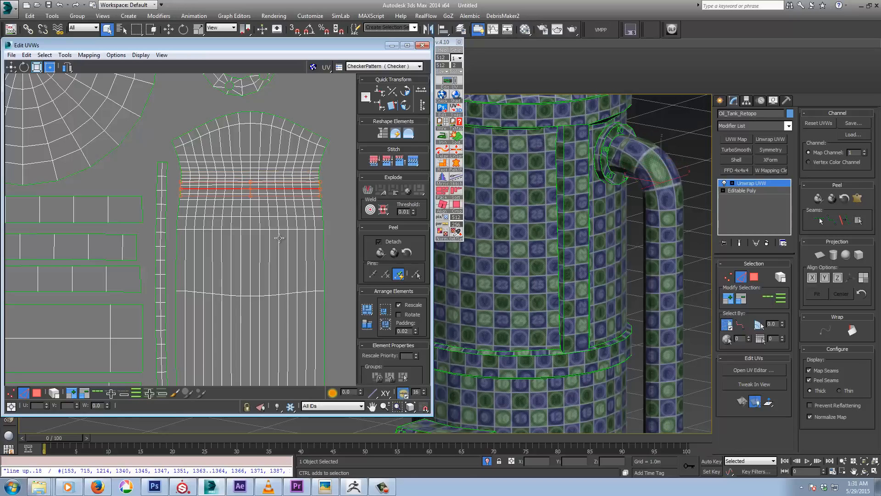
key("ctrl+z")
key("ctrl+z")
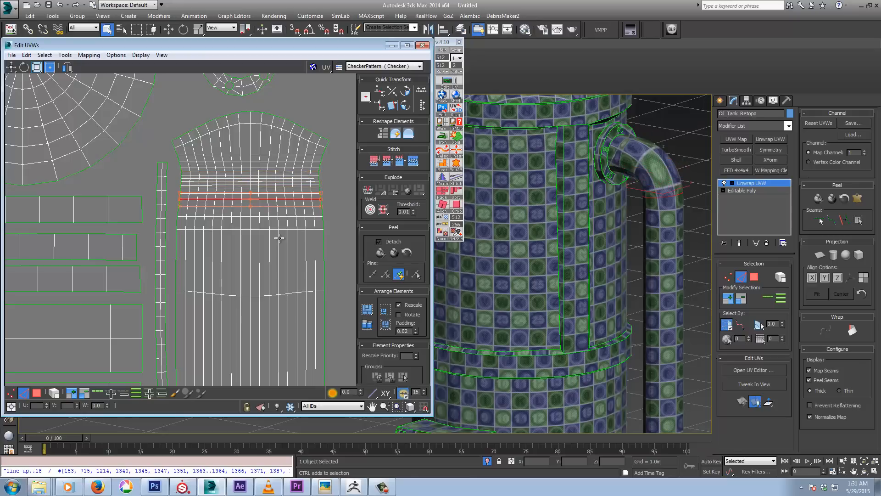
key("ctrl+z")
key("ctrl+z")
key("ctrl+z")
key("ctrl+z")
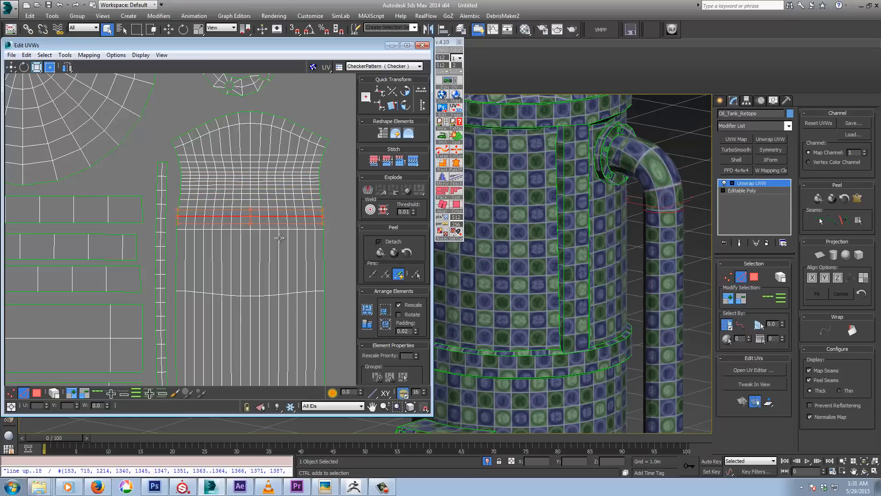
- Undo the remaining edge-loop alignments on the pipe shell, back to its original curved rows
key("ctrl+z")
key("ctrl+z")
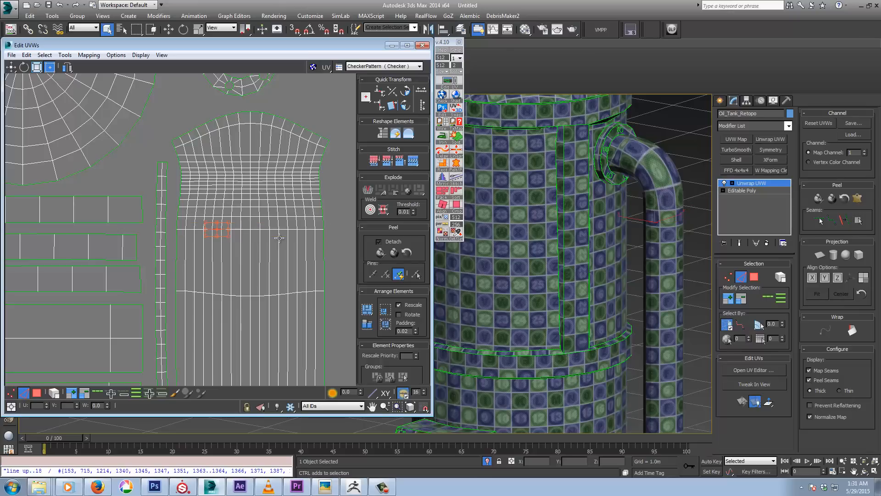
middle_click_drag(279, 238, 266, 246)
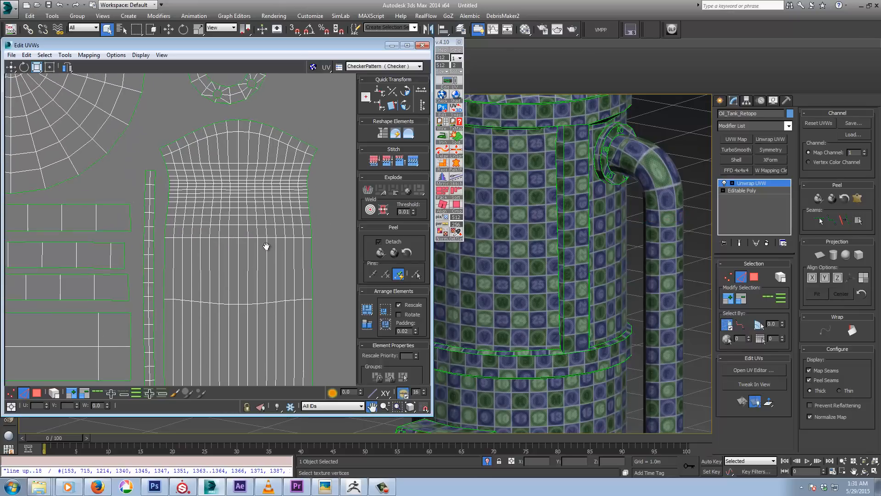
scroll(265, 246, "down", 2)
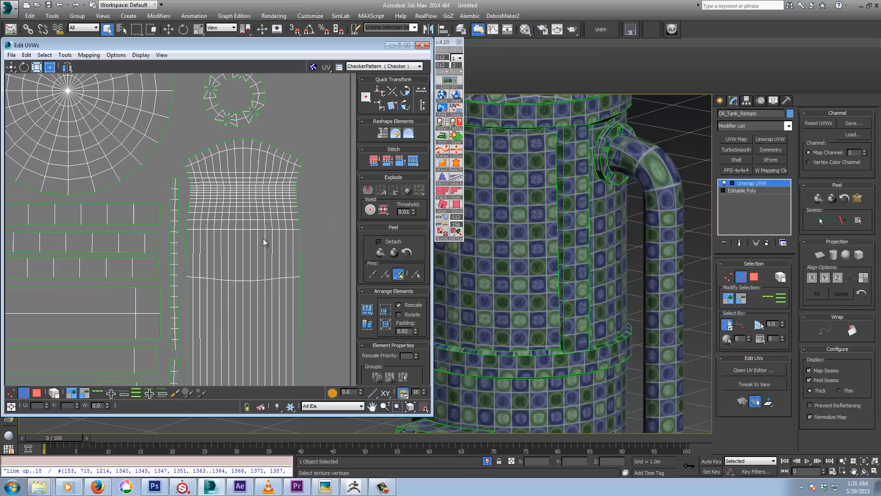
key("ctrl+z")
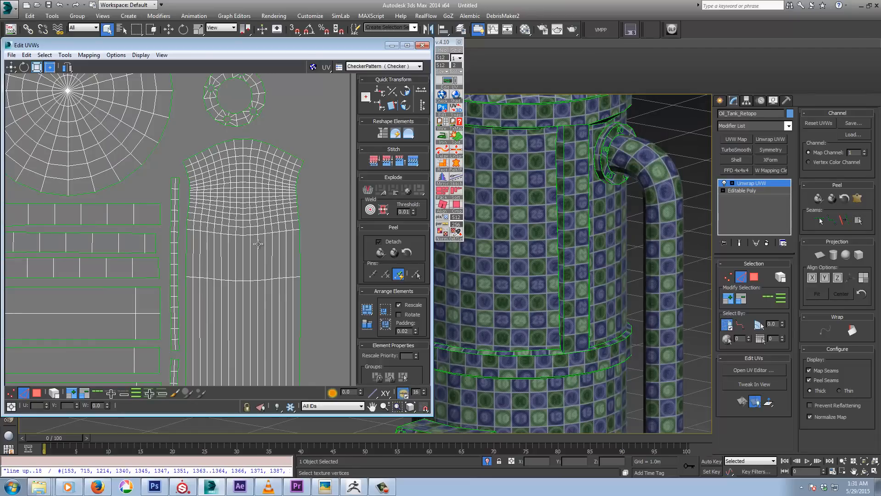
- Select the inner block of vertices in the pipe shell's bend section and relax them by polygon angles
left_click(11, 398)
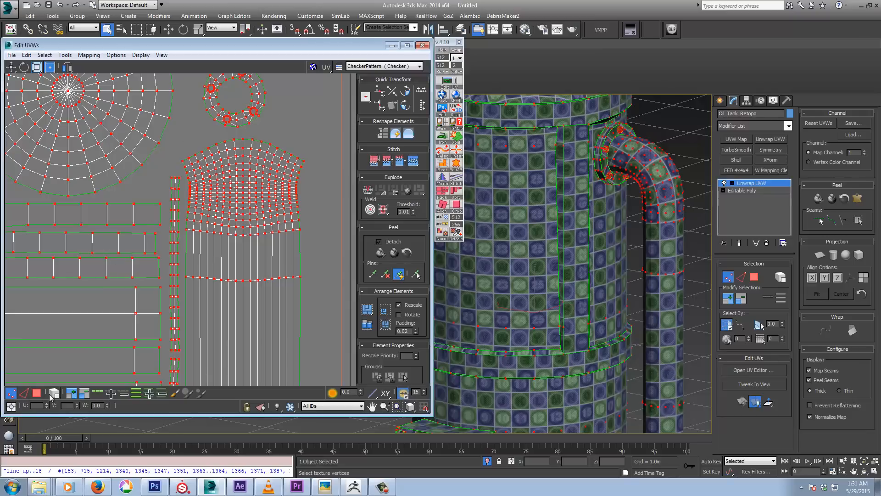
scroll(300, 274, "down", 2)
left_click(243, 220)
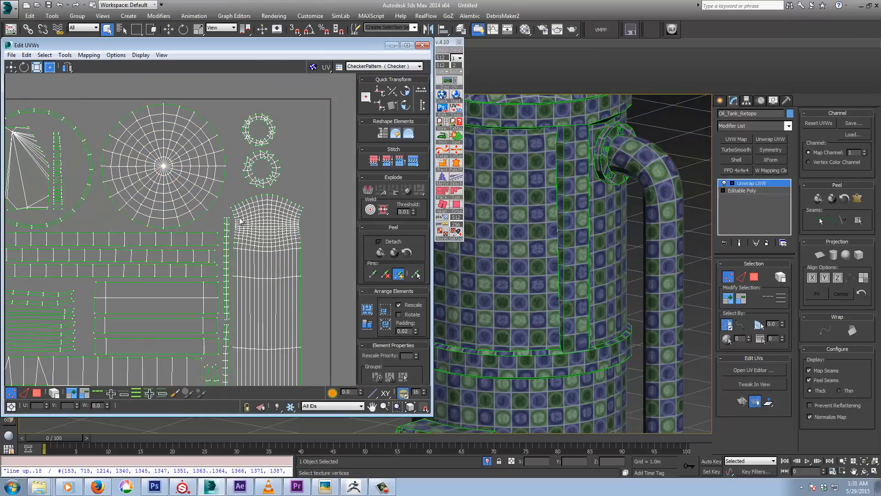
left_click_drag(253, 224, 329, 271)
scroll(230, 199, "up", 2)
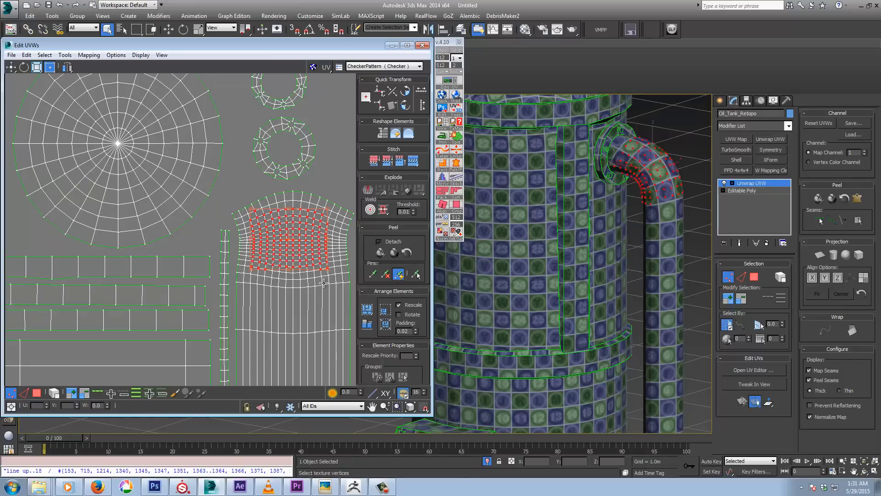
left_click_drag(407, 133, 409, 147)
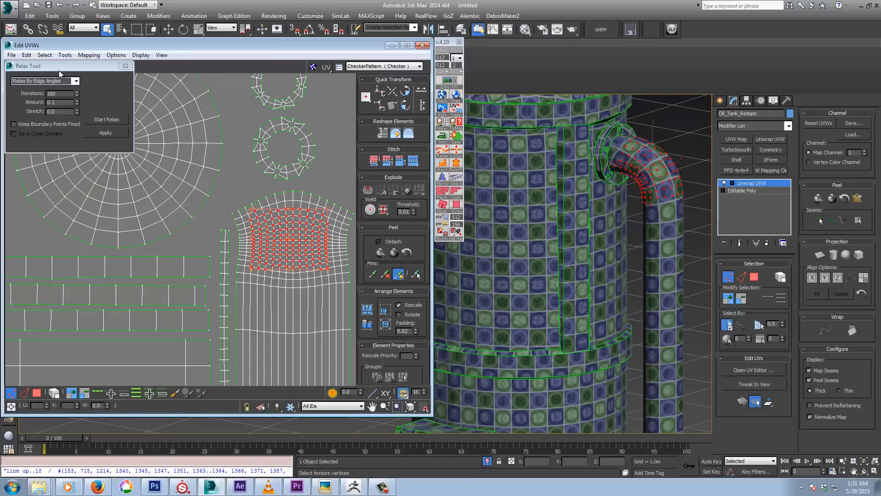
left_click(76, 81)
left_click(41, 87)
left_click(111, 120)
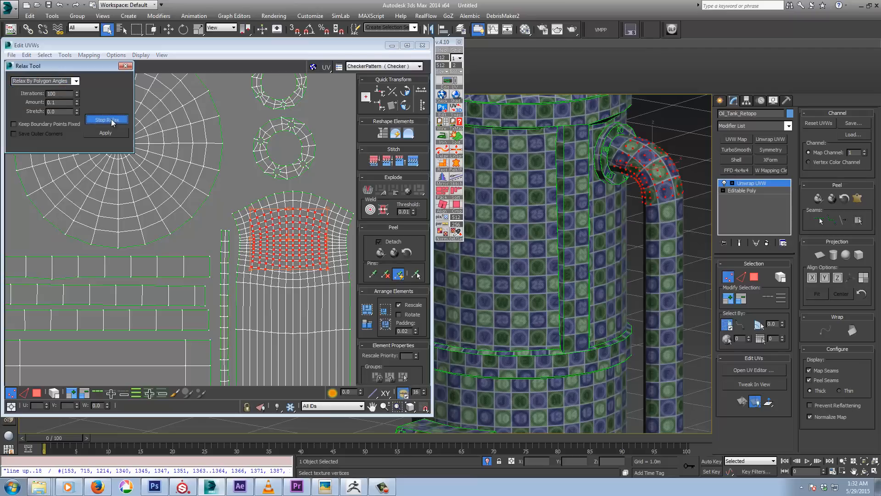
left_click(111, 120)
- Relax the same bend vertices by edge angles and close the Relax Tool
left_click(76, 80)
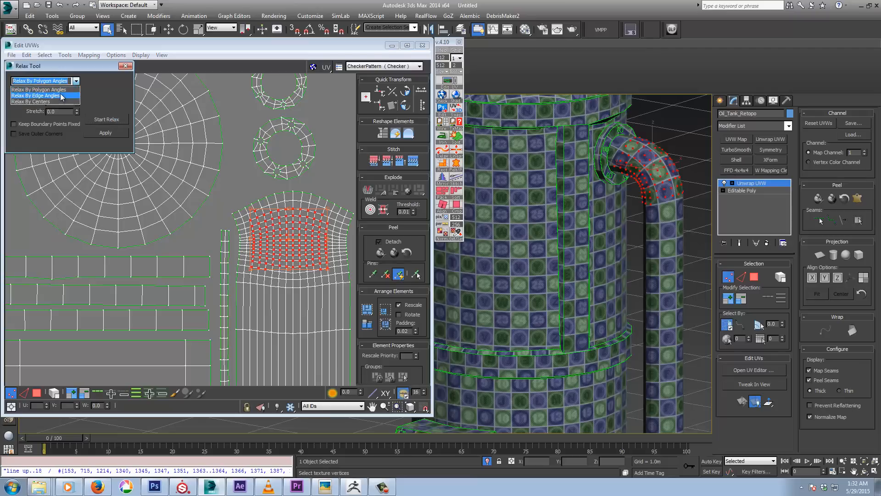
left_click(67, 101)
left_click(120, 119)
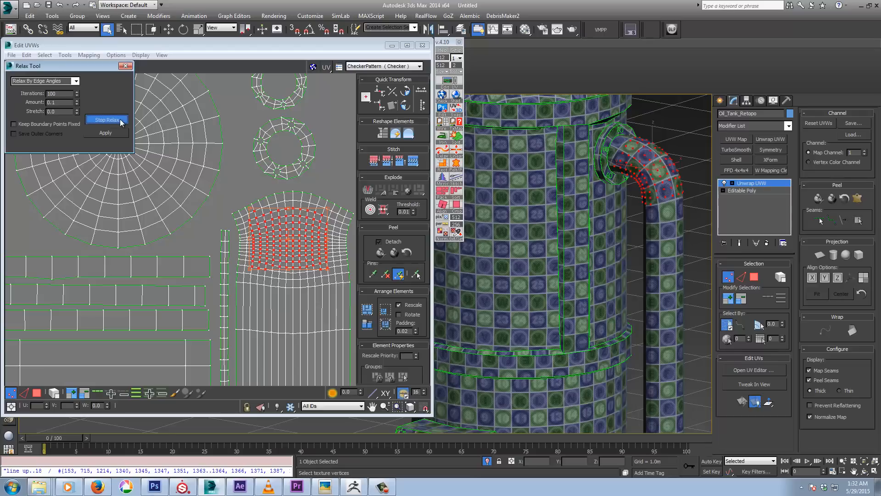
left_click(120, 119)
left_click(124, 66)
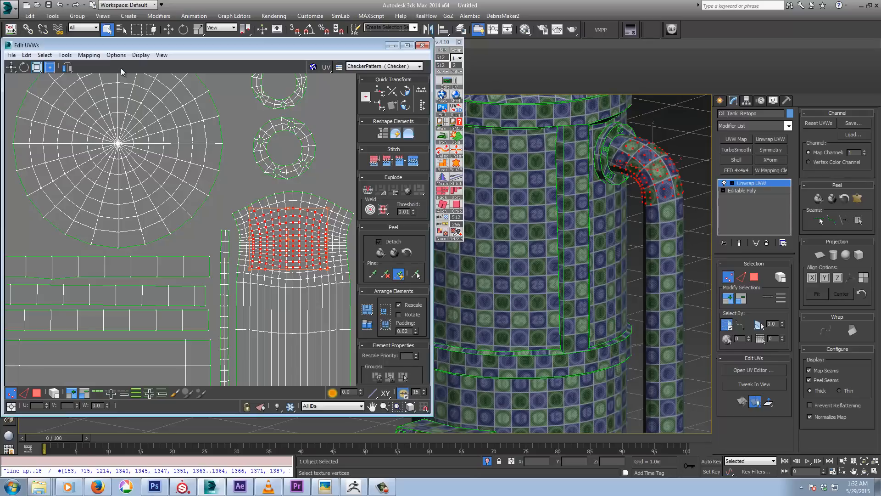
- Select the whole pipe shell, run Relax Until Flat on it, and inspect the checker on the pipe's bend
left_click(36, 393)
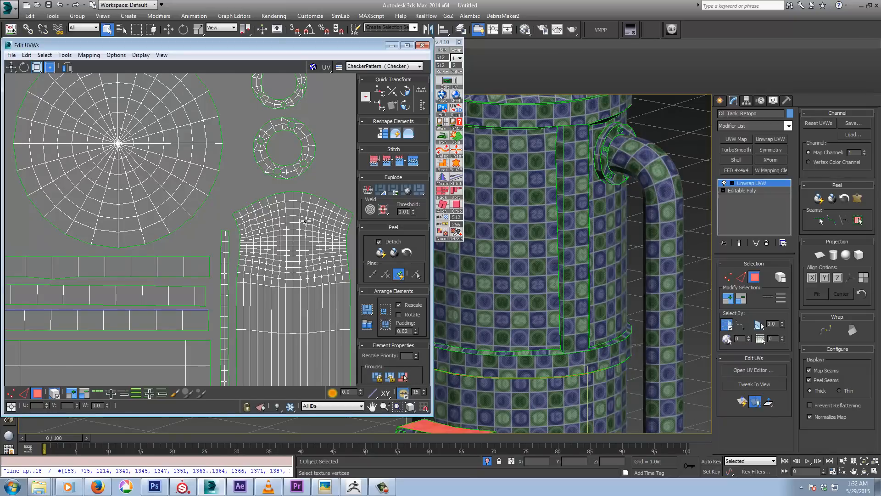
left_click(306, 221)
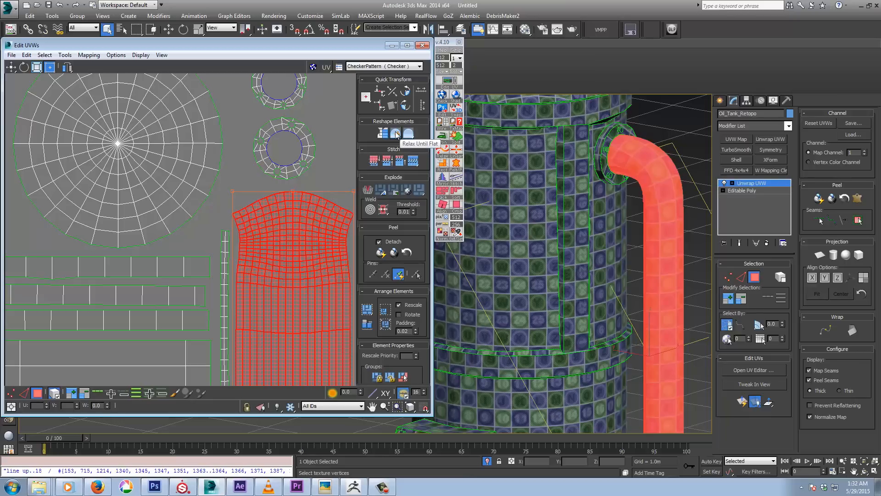
left_click(396, 134)
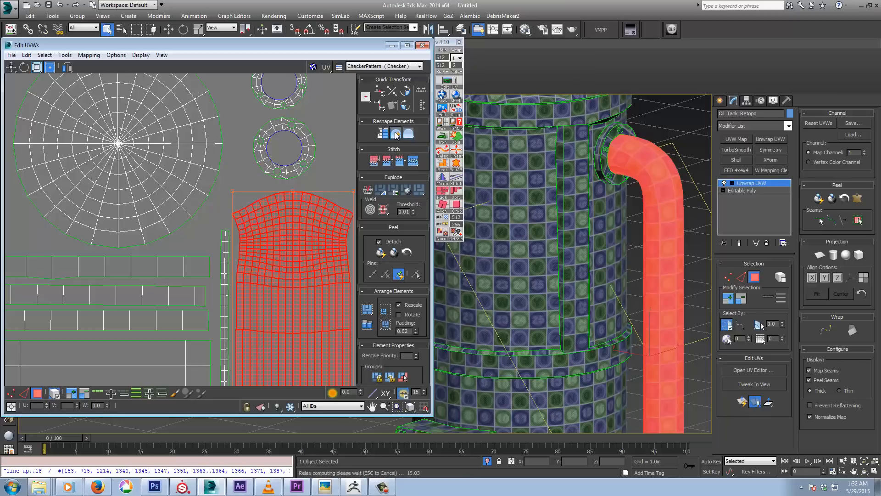
middle_click_drag(662, 143, 639, 195)
left_click(645, 144)
scroll(625, 185, "up", 2)
scroll(625, 185, "up", 3)
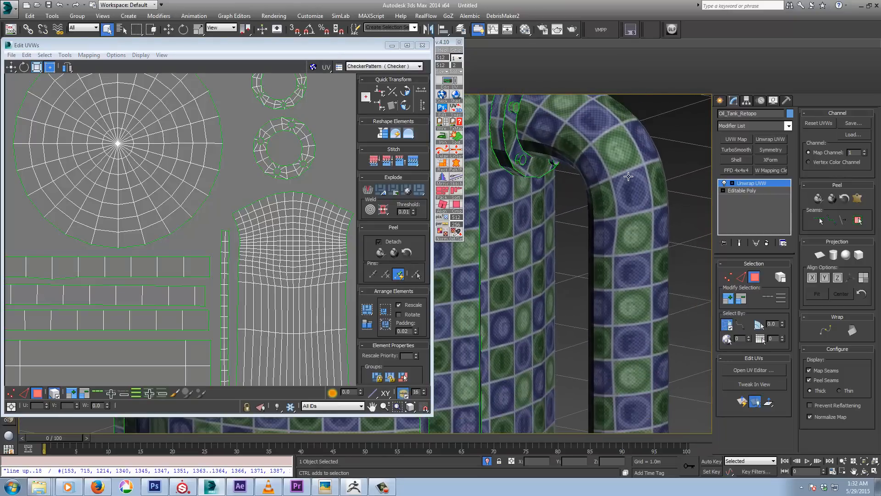
- Relax the whole pipe shell by polygon angles and close the Relax Tool
left_click(312, 250)
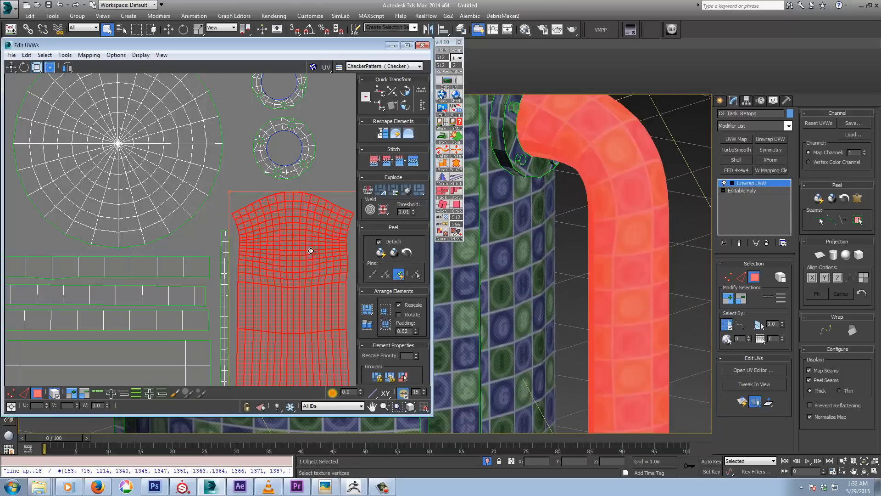
left_click(408, 134)
left_click(76, 80)
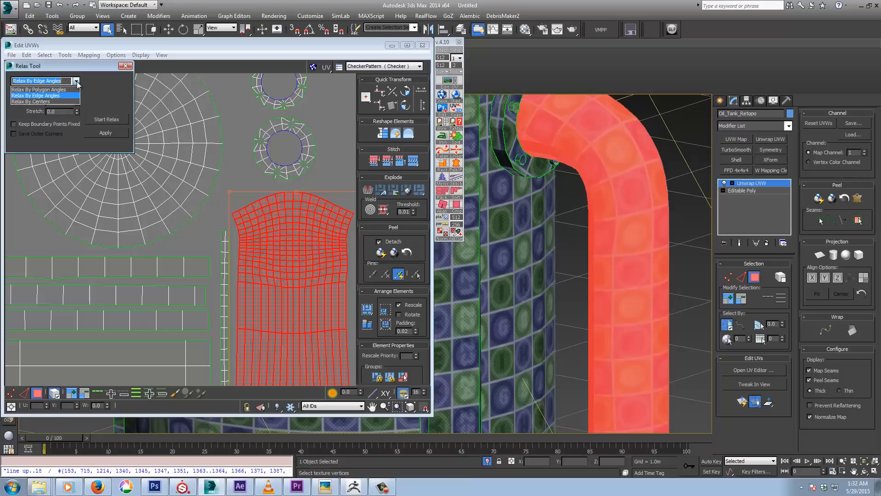
left_click(43, 90)
left_click(102, 120)
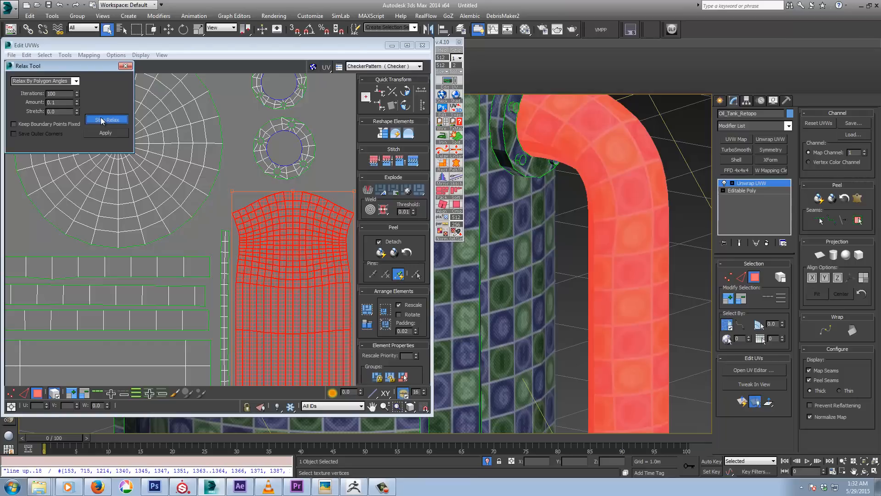
left_click(102, 120)
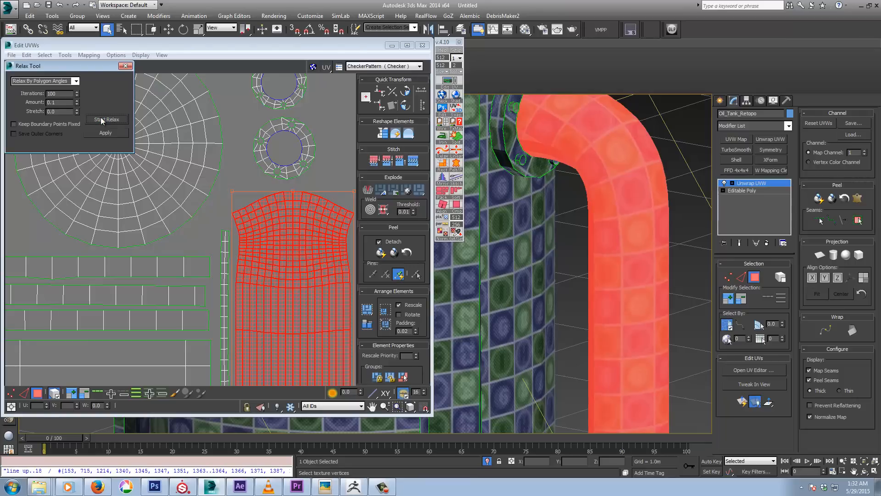
left_click(125, 65)
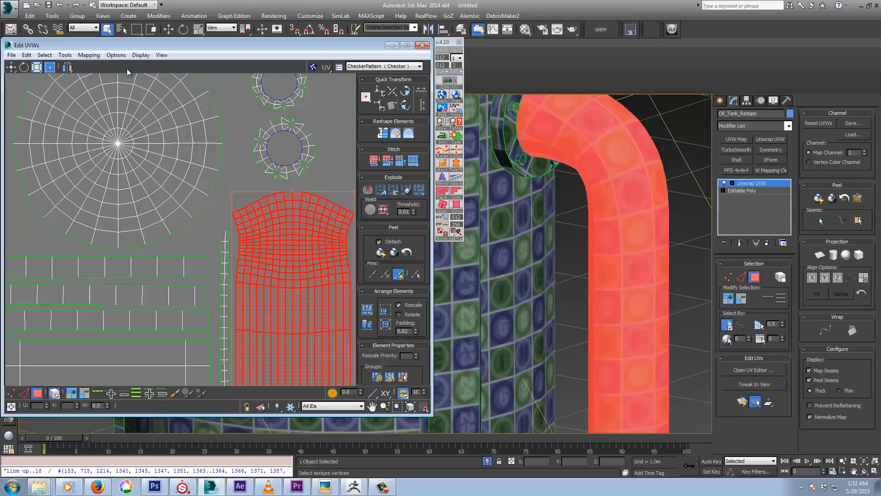
- Deselect the pipe shell and generate the oil tank's smoothing groups from its UV shells with TexTools
left_click(330, 145)
middle_click_drag(586, 268, 561, 277, "alt")
scroll(601, 259, "down", 5)
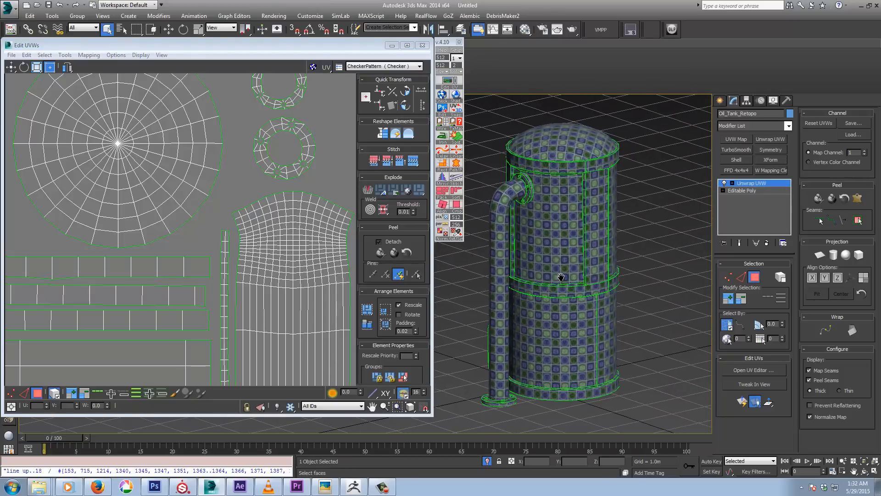
left_click(460, 72)
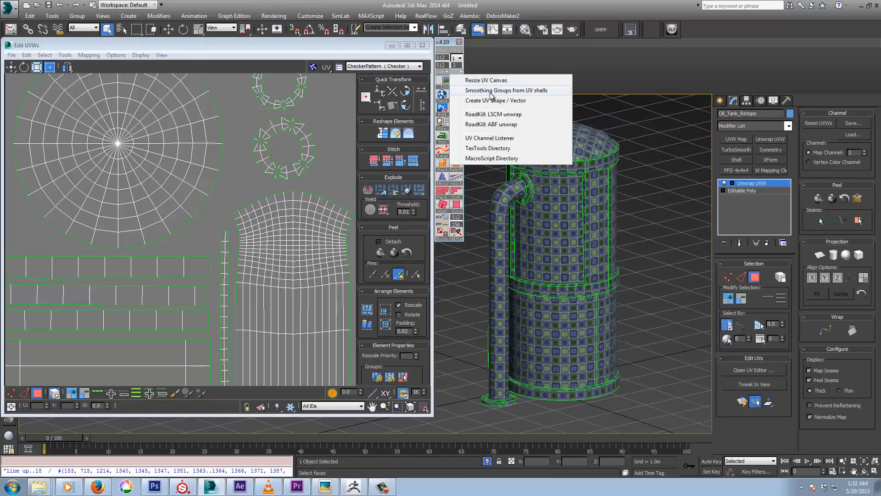
left_click(491, 92)
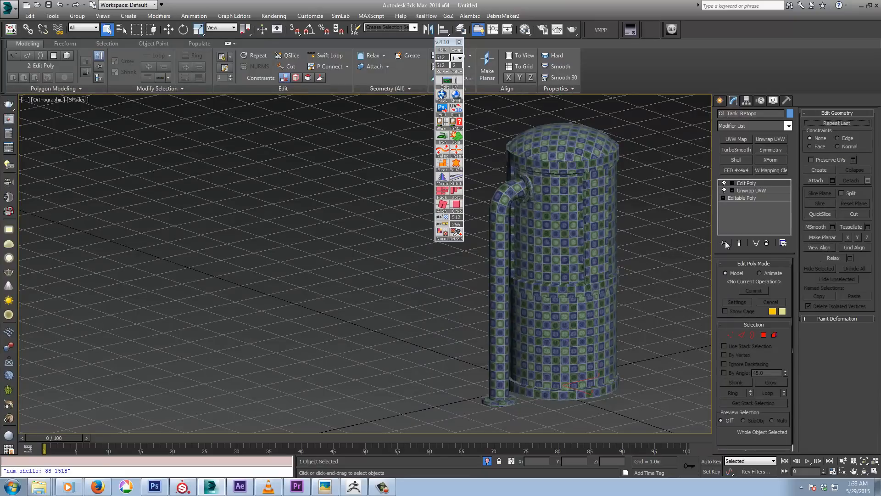
- Enter polygon editing in the Edit Poly modifier, show edged faces, and bring the polygon smoothing group settings into view
middle_click_drag(655, 251, 488, 250)
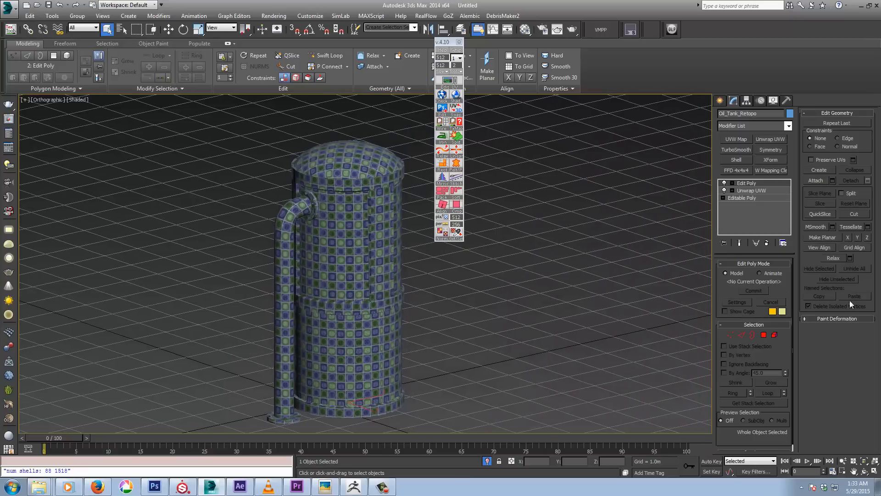
left_click(765, 335)
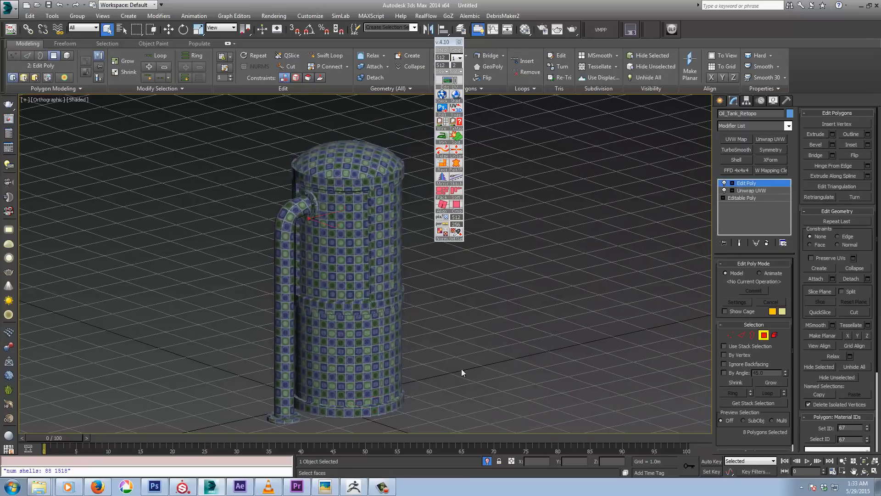
scroll(281, 297, "up", 8)
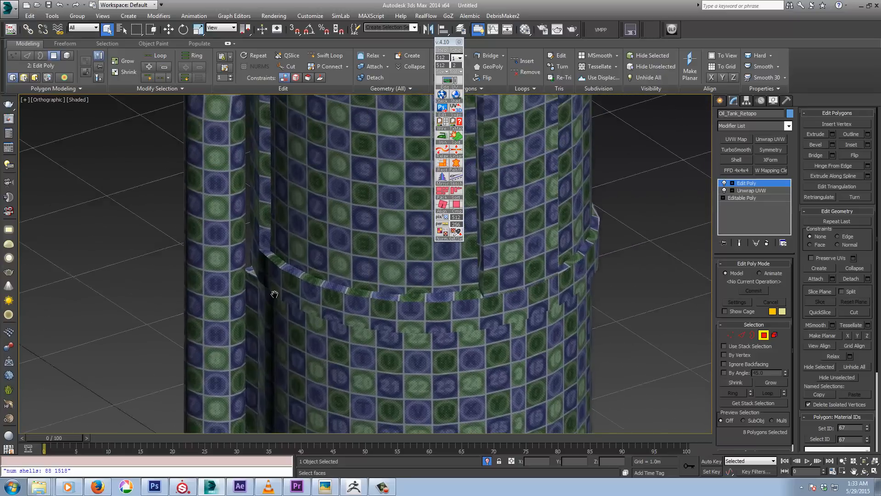
scroll(281, 297, "up", 1)
key("F4")
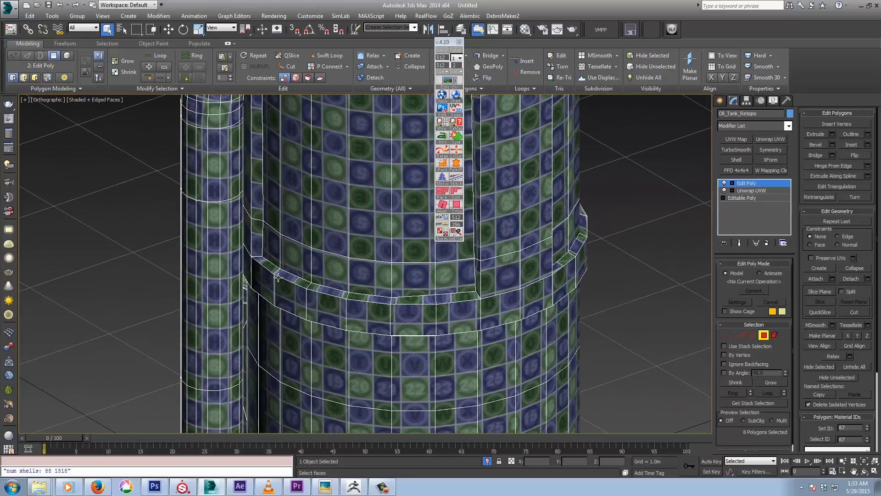
mouse_move(277, 296)
middle_mouse_down()
mouse_move(340, 292)
mouse_move(311, 294)
middle_mouse_up()
middle_click_drag(516, 305, 546, 331)
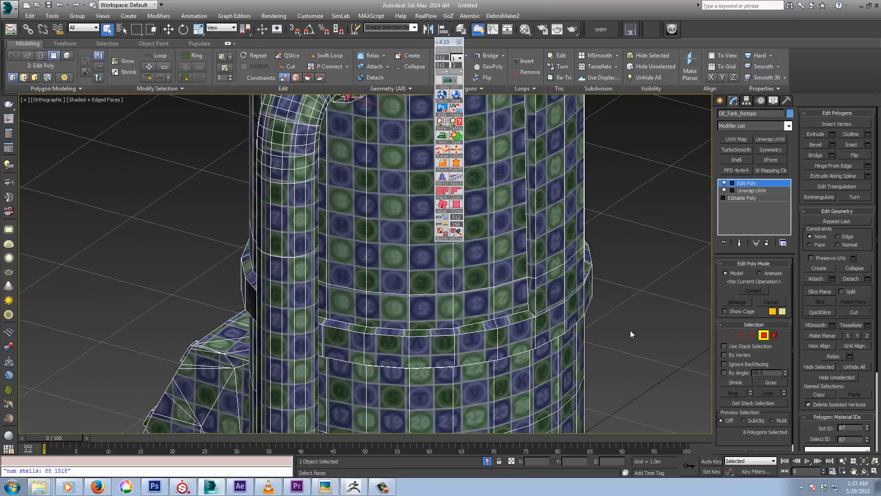
left_click_drag(808, 375, 796, 238)
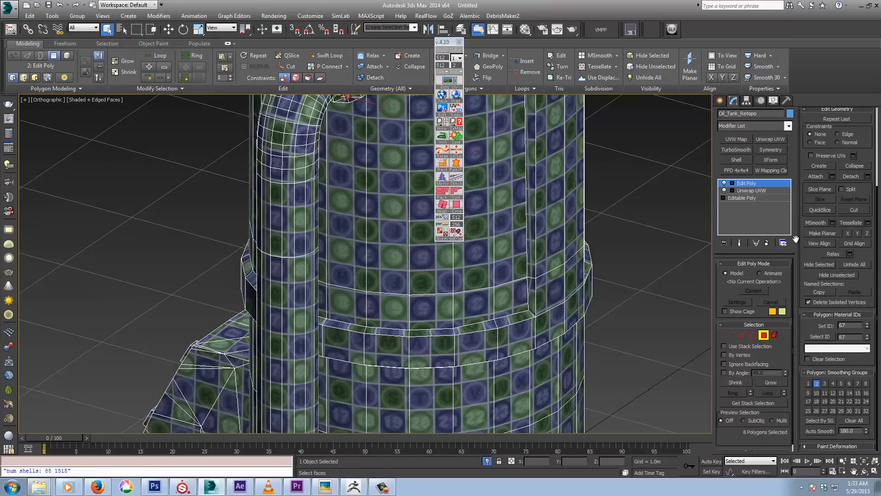
- Check the smoothing groups of neighbouring polygons above, beside and on the tank's middle band
left_click(523, 301)
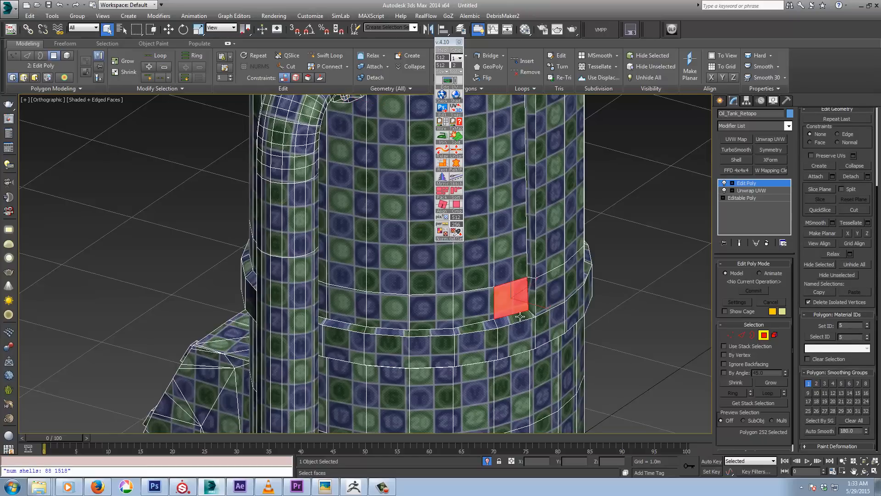
left_click(520, 317)
left_click(532, 293)
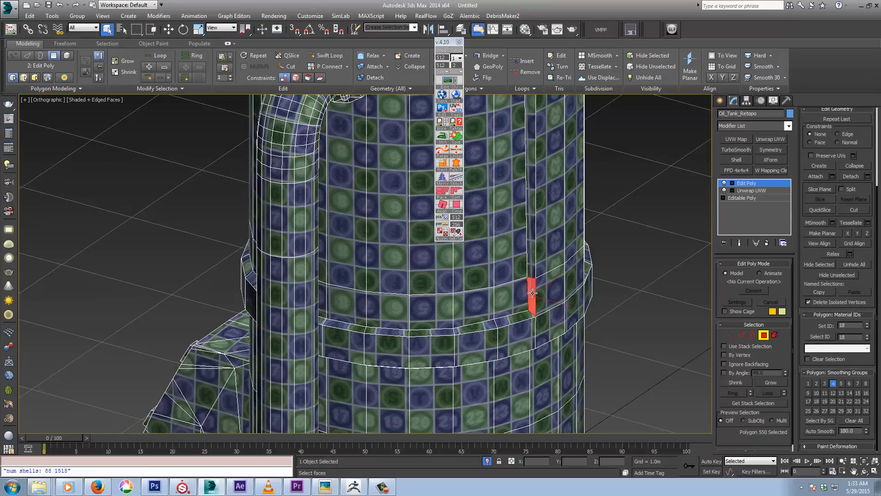
left_click(547, 293)
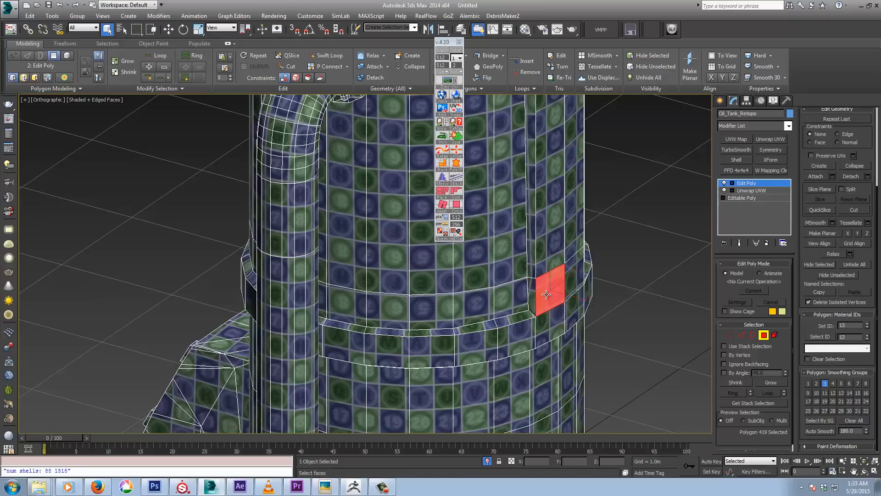
left_click(523, 335)
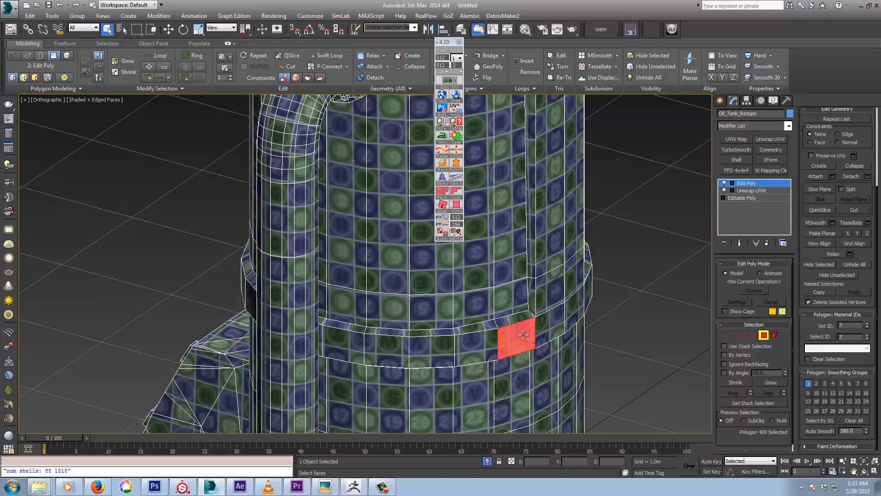
left_click(553, 332)
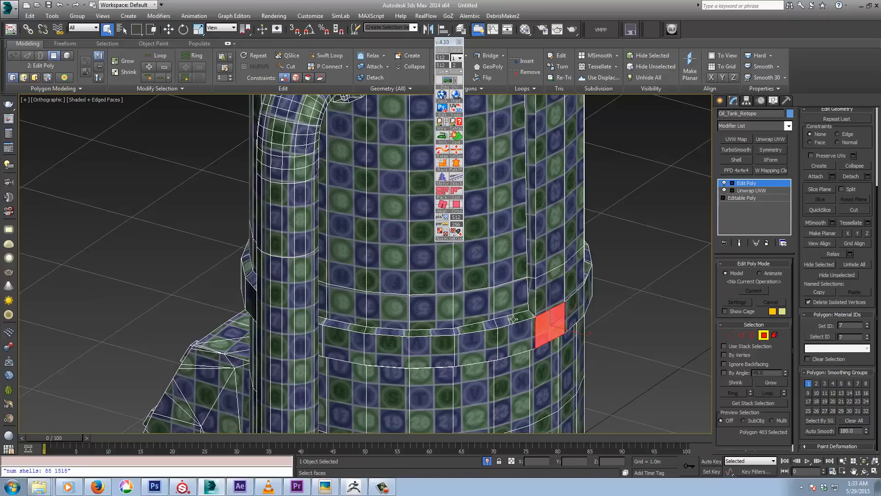
- Compare the smoothing groups of the wall, ledge, band and recessed panel polygons meeting at the panel's lower corner
left_click(505, 300)
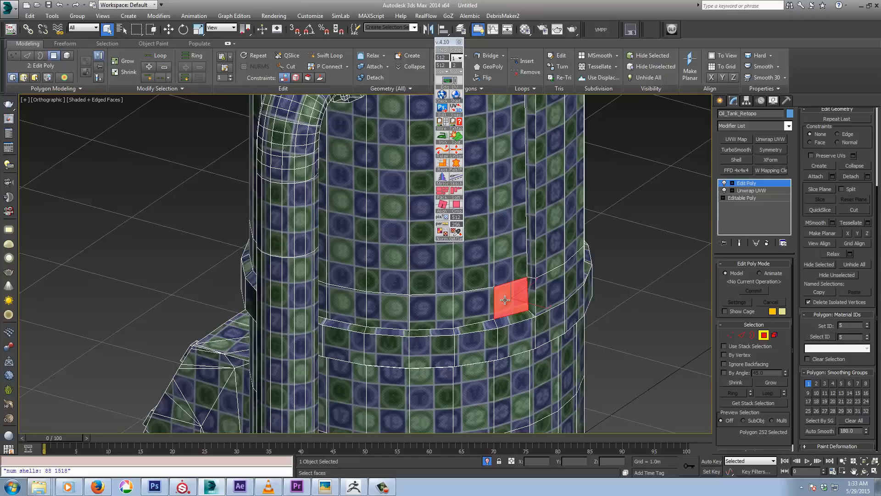
left_click(515, 318)
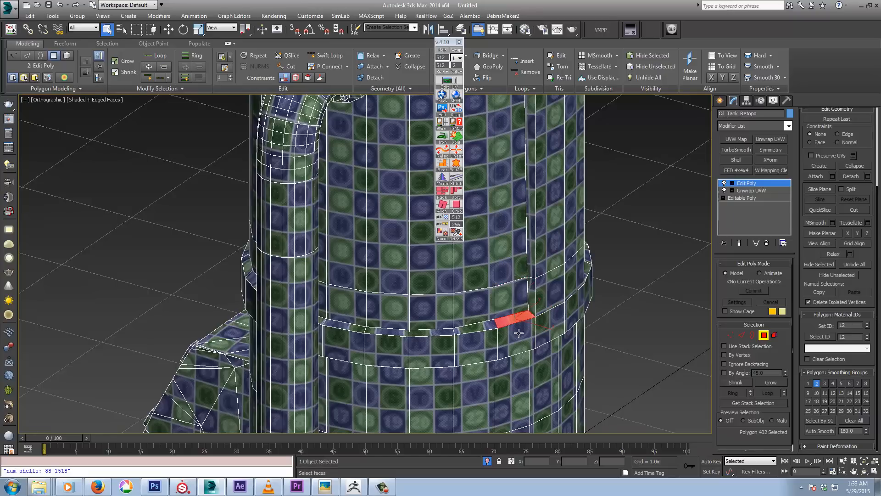
left_click(518, 333)
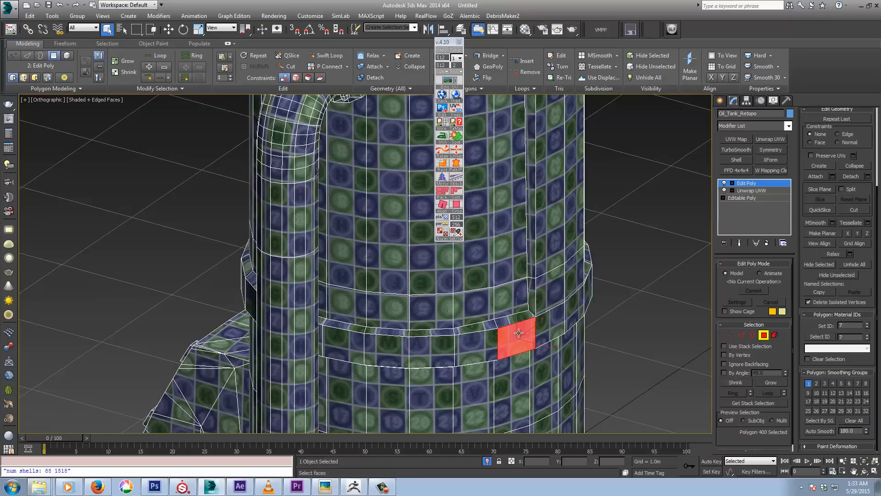
left_click(542, 293)
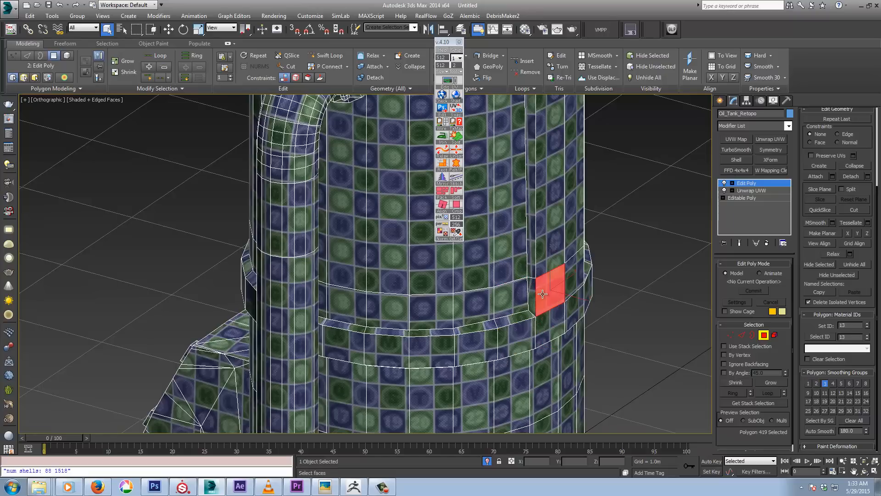
- Check the smoothing groups of consecutive polygons running around the tank's middle band
middle_click_drag(579, 342, 556, 337, "alt")
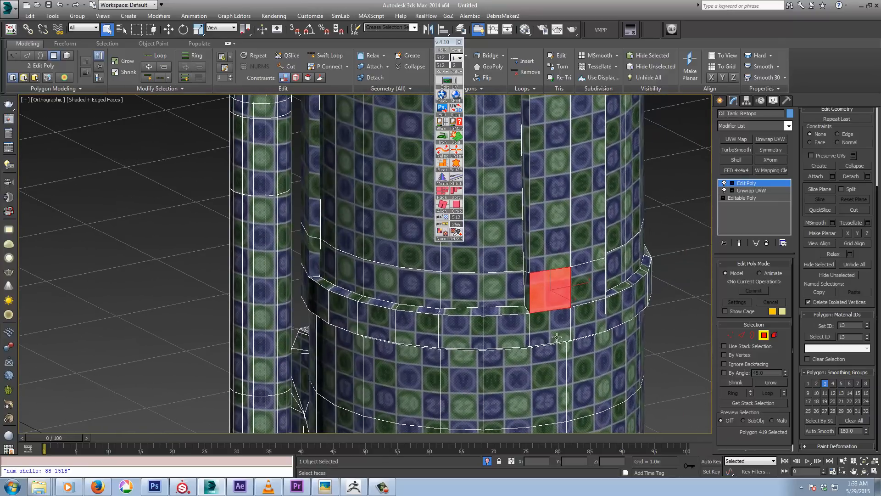
left_click(556, 324)
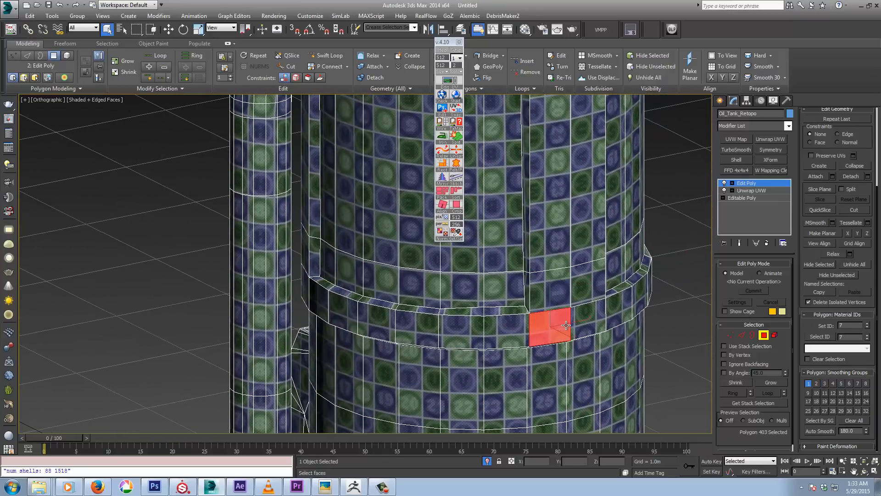
middle_click_drag(544, 315, 568, 309)
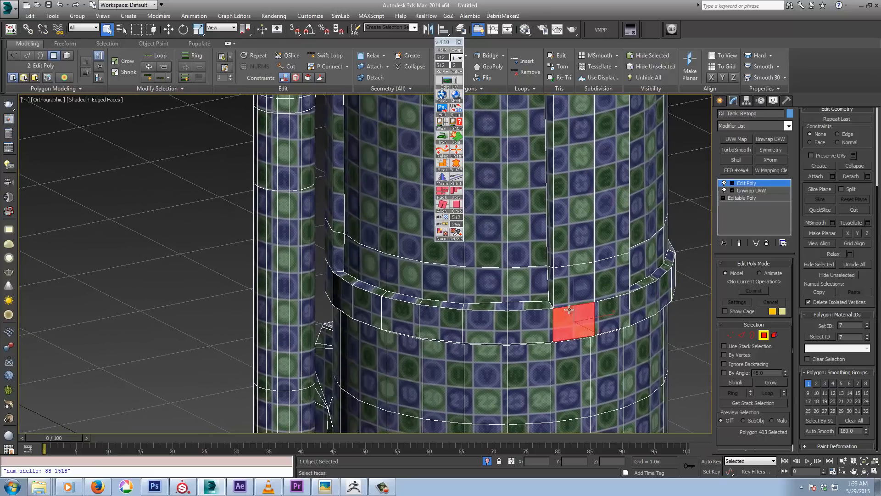
left_click(538, 321)
left_click(604, 313)
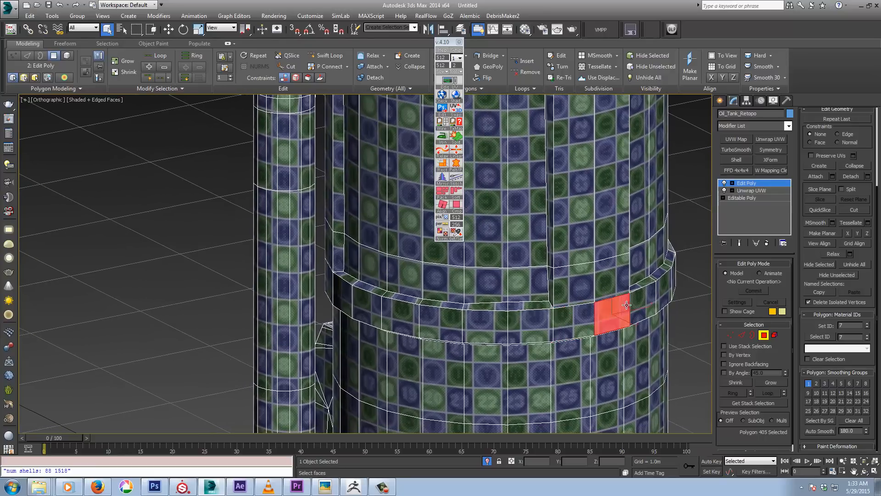
left_click(641, 303)
- Compare the smoothing groups of the tall recessed panel polygon and the short polygon just below it
left_click(574, 248)
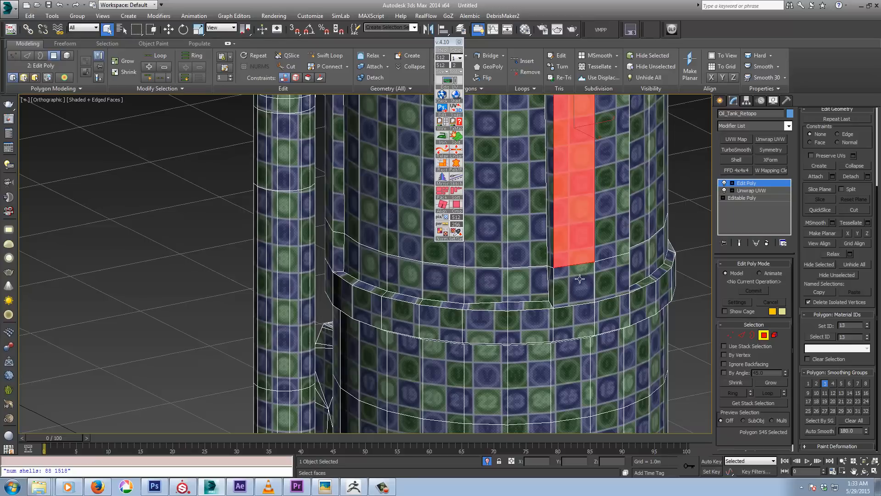
left_click(580, 278)
left_click(579, 238)
middle_click_drag(584, 270, 563, 316)
scroll(563, 316, "down", 2)
scroll(563, 316, "up", 2)
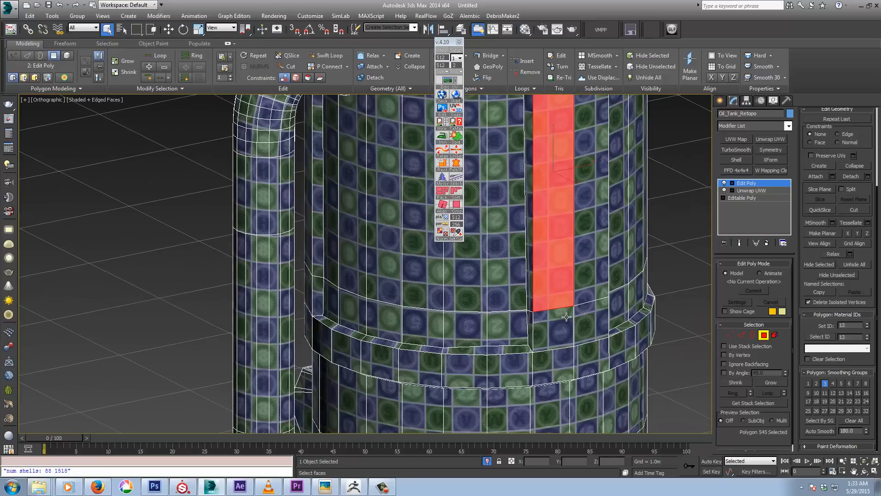
scroll(566, 317, "down", 6)
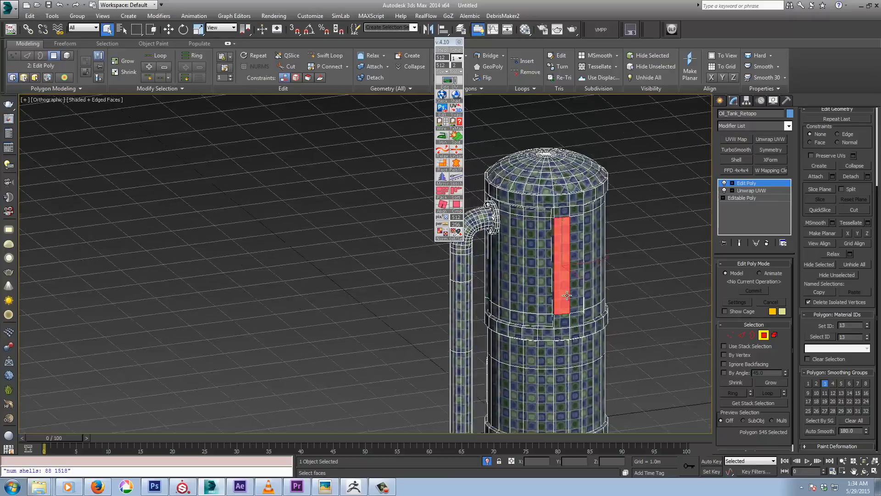
middle_click_drag(621, 301, 388, 257)
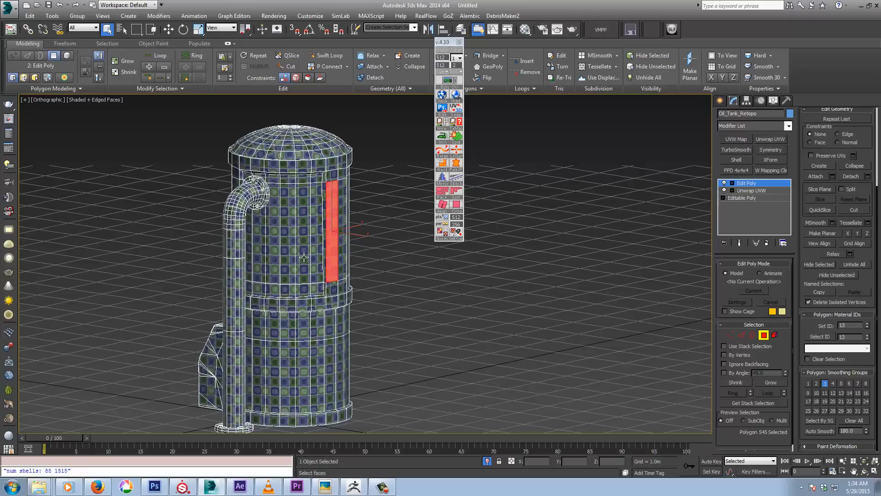
middle_click_drag(295, 256, 301, 247)
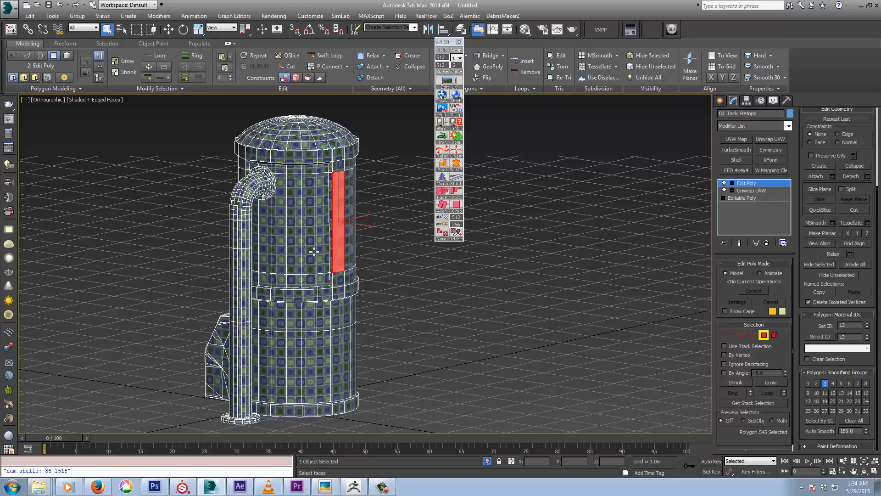
mouse_move(309, 257)
middle_mouse_down()
mouse_move(300, 269)
mouse_move(300, 261)
middle_mouse_up()
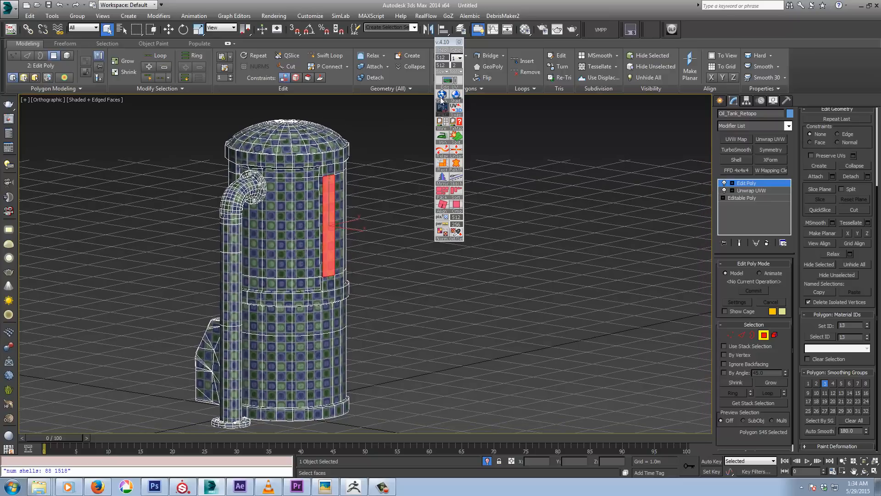
left_click(461, 73)
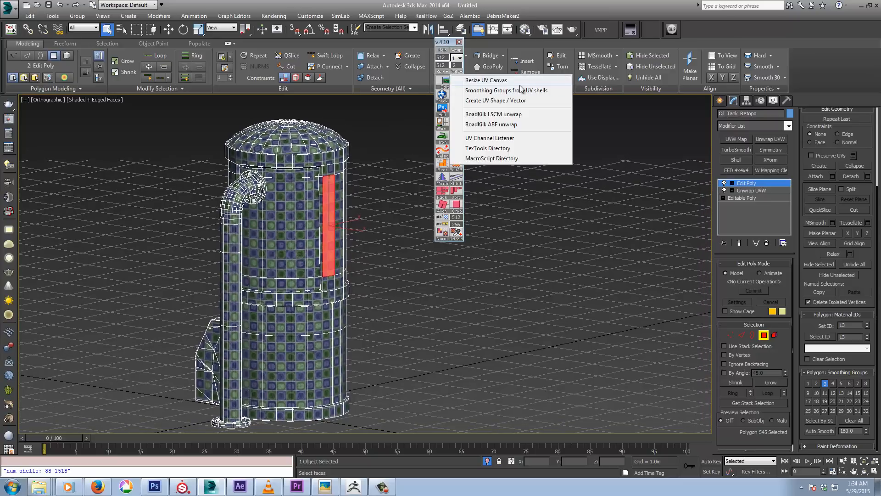
left_click(388, 295)
mouse_move(404, 290)
middle_mouse_down()
mouse_move(393, 294)
mouse_move(411, 287)
middle_mouse_up()
- Check the smoothing groups of adjacent tall wall polygons on the tank and a polygon on the vertical pipe
left_click(275, 227)
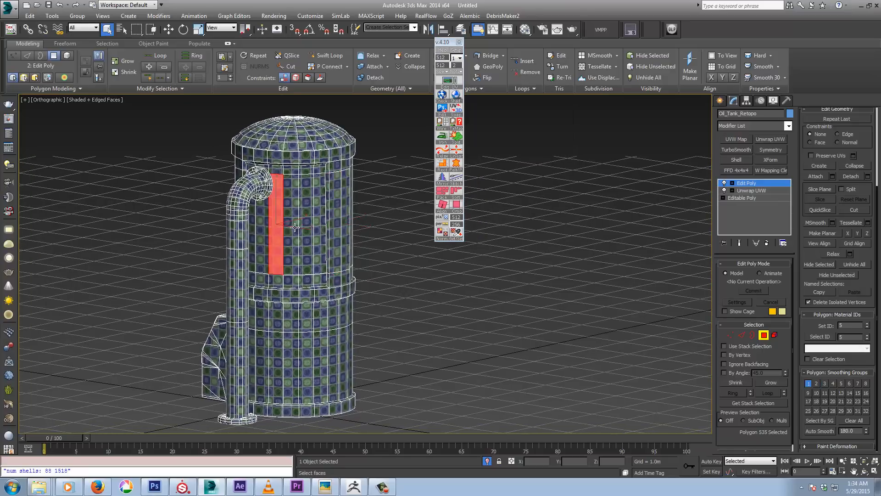
left_click(293, 227)
left_click(306, 227)
left_click(238, 235)
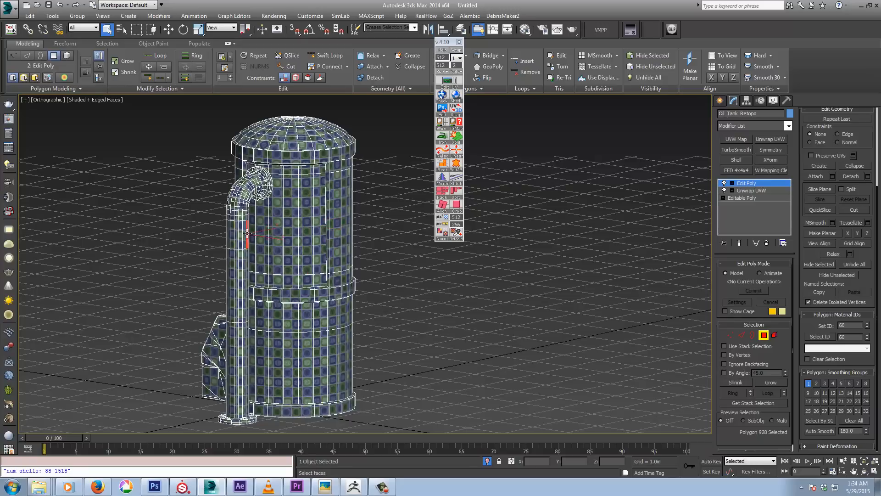
- Clear the polygon selection and turn off edged faces in the viewport
left_click(400, 260)
middle_click_drag(379, 272, 427, 277)
scroll(666, 278, "down", 2)
key("F4")
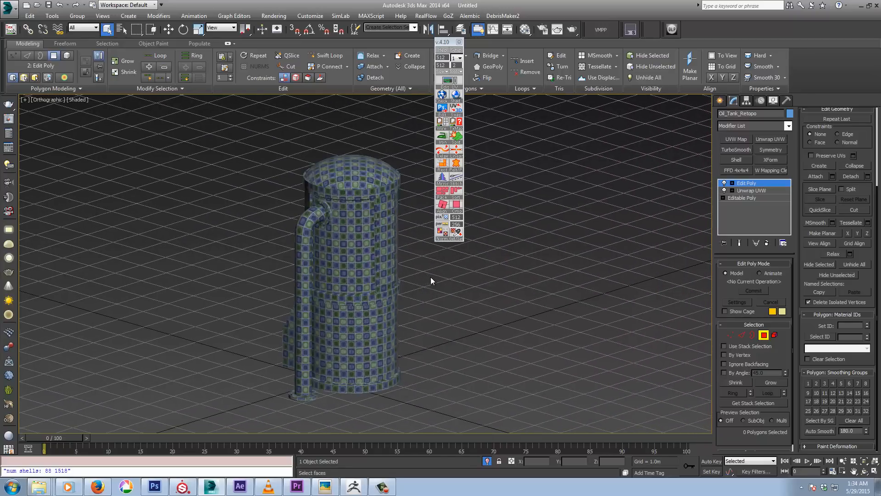
scroll(431, 288, "up", 3)
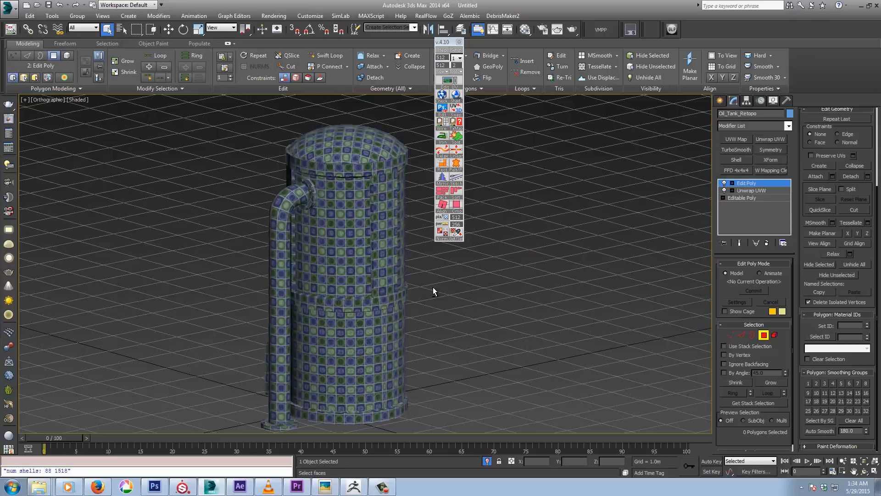
- Close TexTools and collapse the oil tank's whole modifier stack
left_click(459, 41)
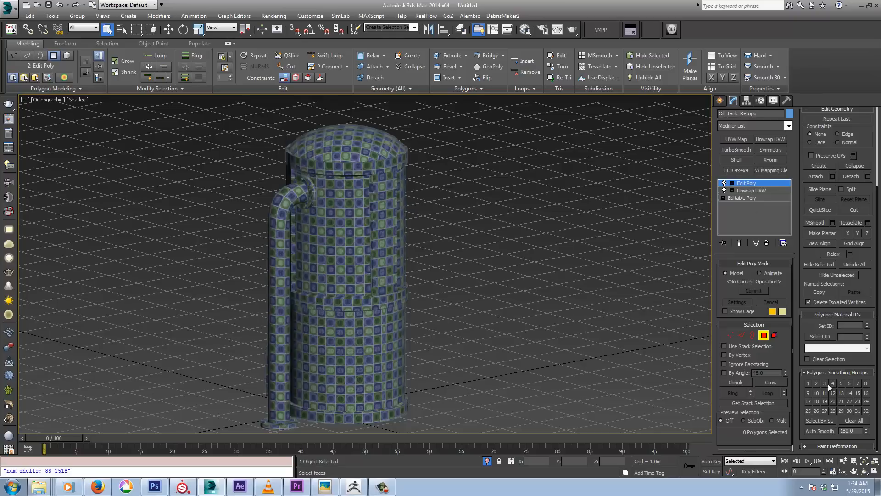
right_click(751, 184)
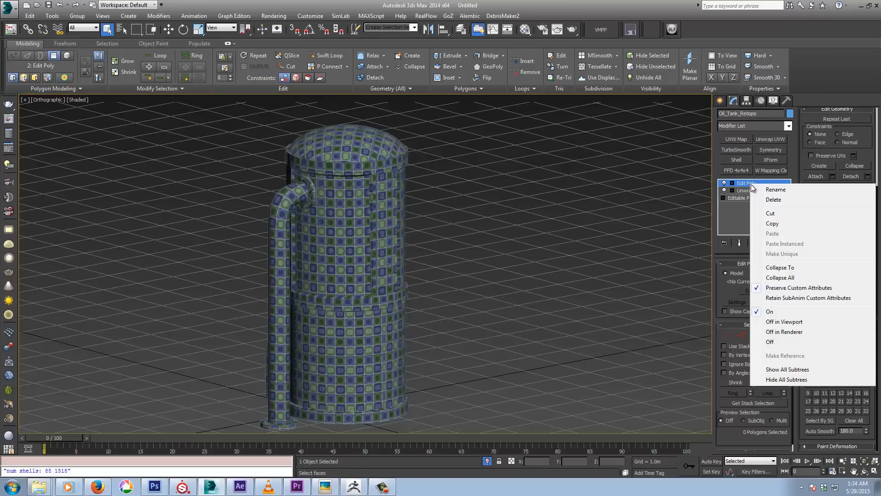
left_click(783, 276)
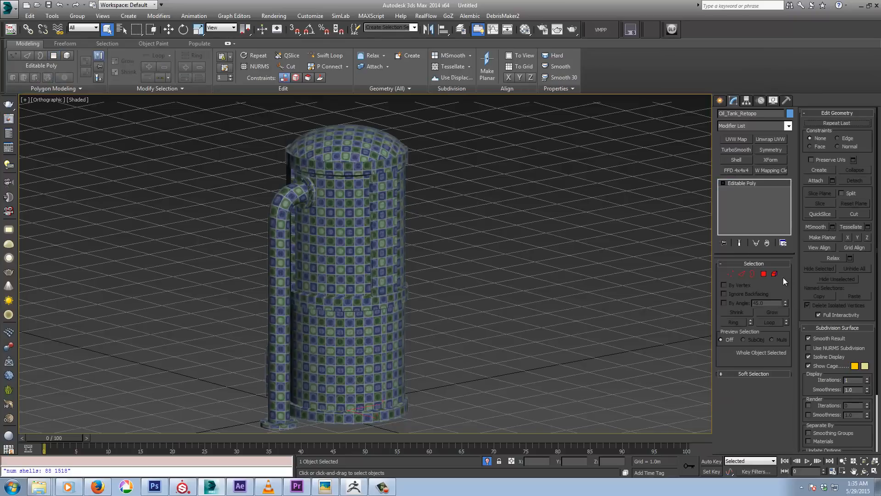
- Enter polygon editing on the collapsed mesh and check the smoothing groups of polygons around the middle band
left_click(764, 274)
scroll(366, 302, "up", 5)
middle_click_drag(366, 302, 385, 292, "alt")
left_click(384, 243)
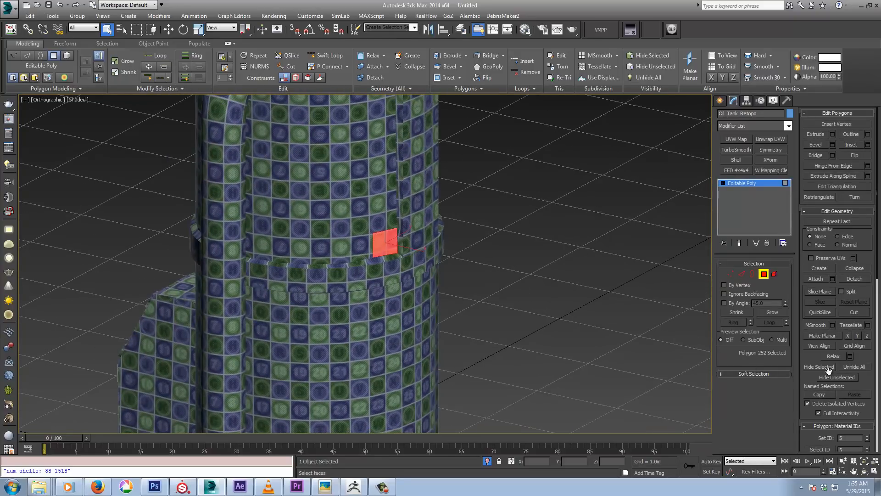
left_click_drag(800, 377, 800, 278)
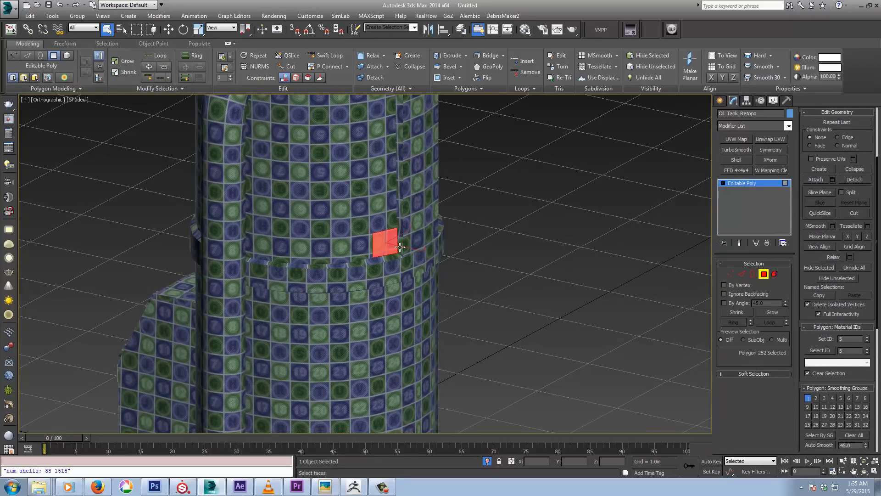
left_click(410, 235)
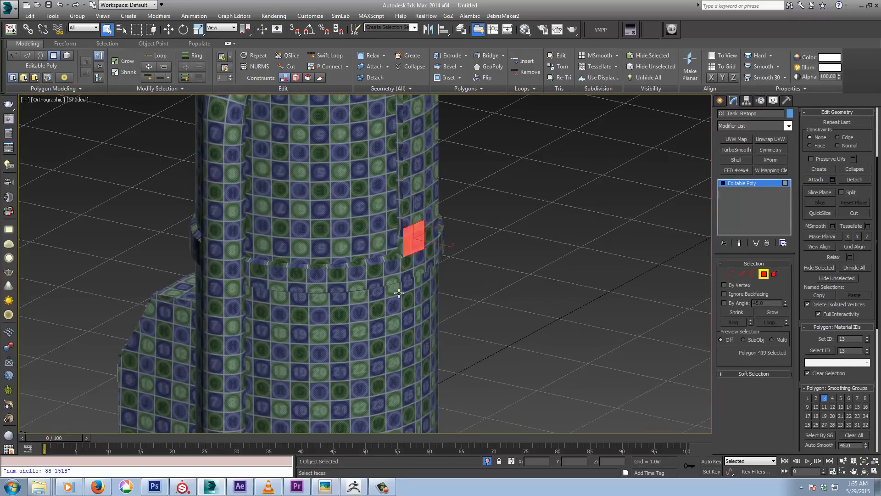
left_click(389, 255)
left_click(390, 270)
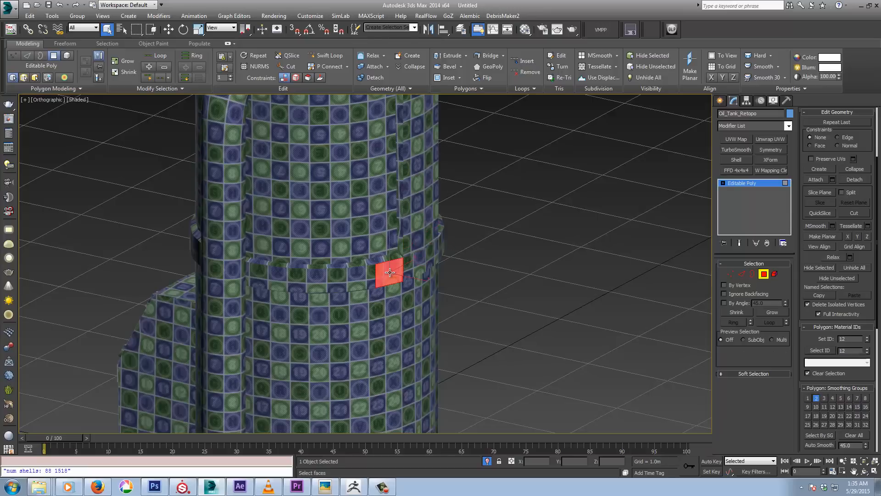
- Deselect the band polygon and leave polygon editing on the oil tank
left_click(542, 265)
scroll(494, 307, "down", 10)
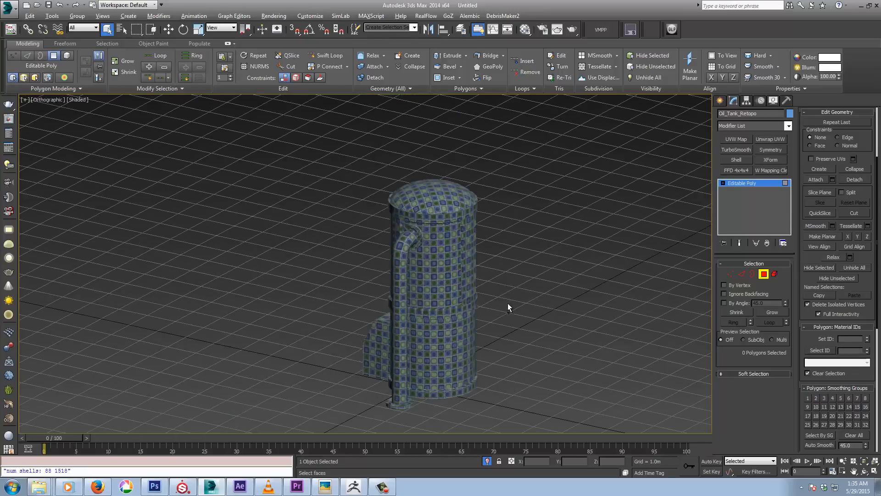
middle_click_drag(599, 307, 575, 313, "alt")
middle_click_drag(526, 344, 521, 313)
scroll(520, 302, "up", 3)
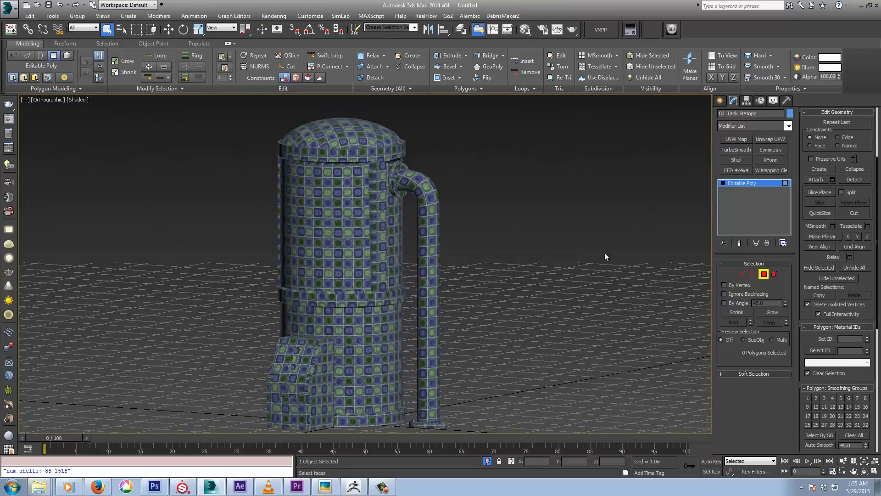
left_click(753, 183)
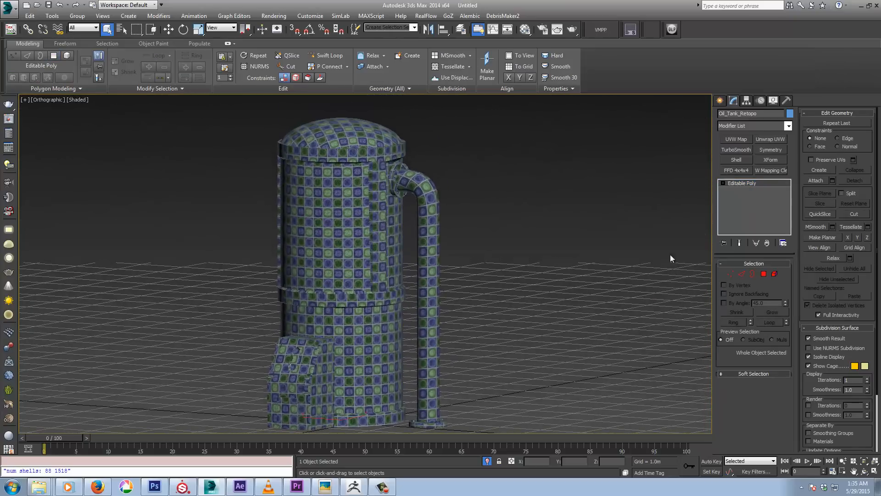
middle_click_drag(550, 310, 568, 309)
scroll(569, 308, "down", 3)
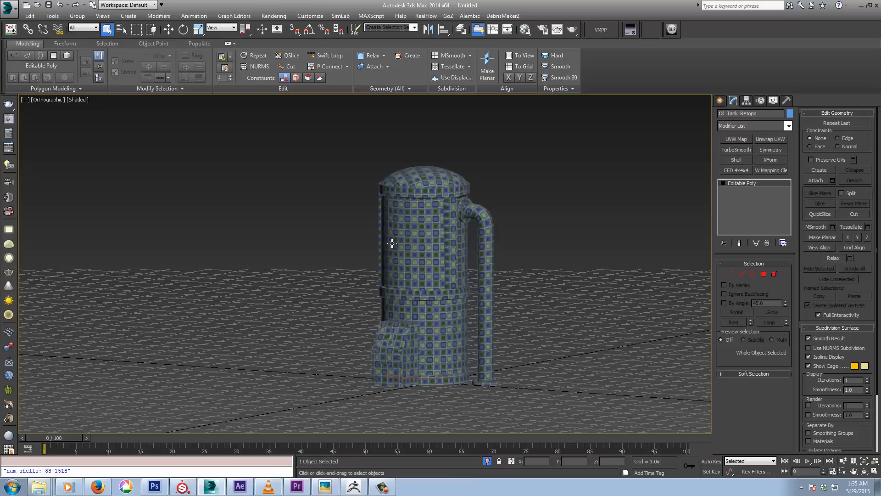
middle_click_drag(415, 241, 343, 257)
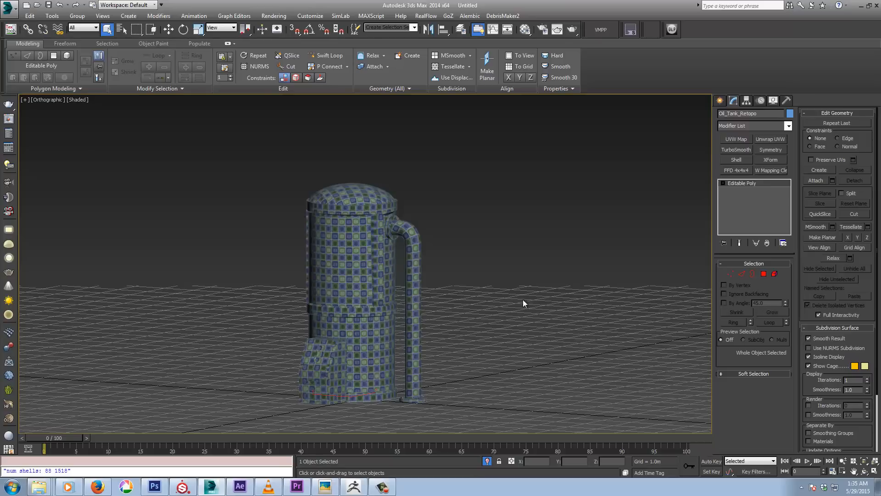
mouse_move(524, 303)
middle_mouse_down("alt")
mouse_move(529, 293)
mouse_move(538, 304)
mouse_move(491, 326)
mouse_move(462, 319)
mouse_move(525, 303)
middle_mouse_up("alt")
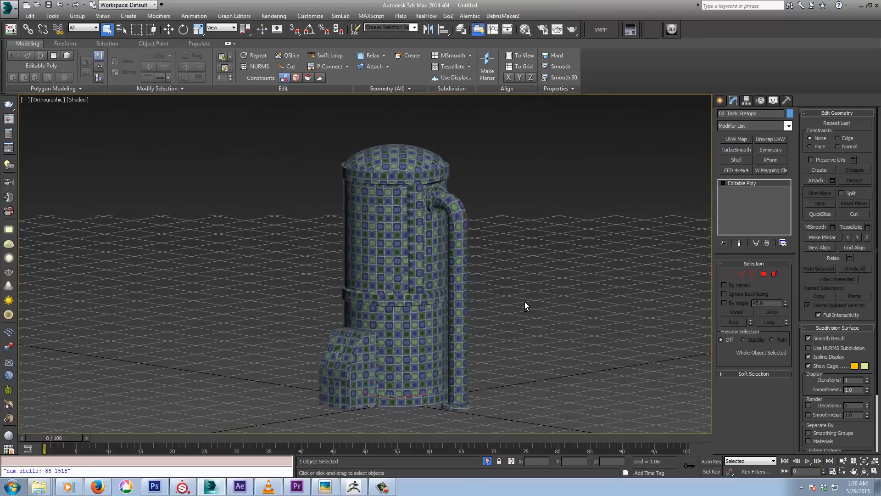